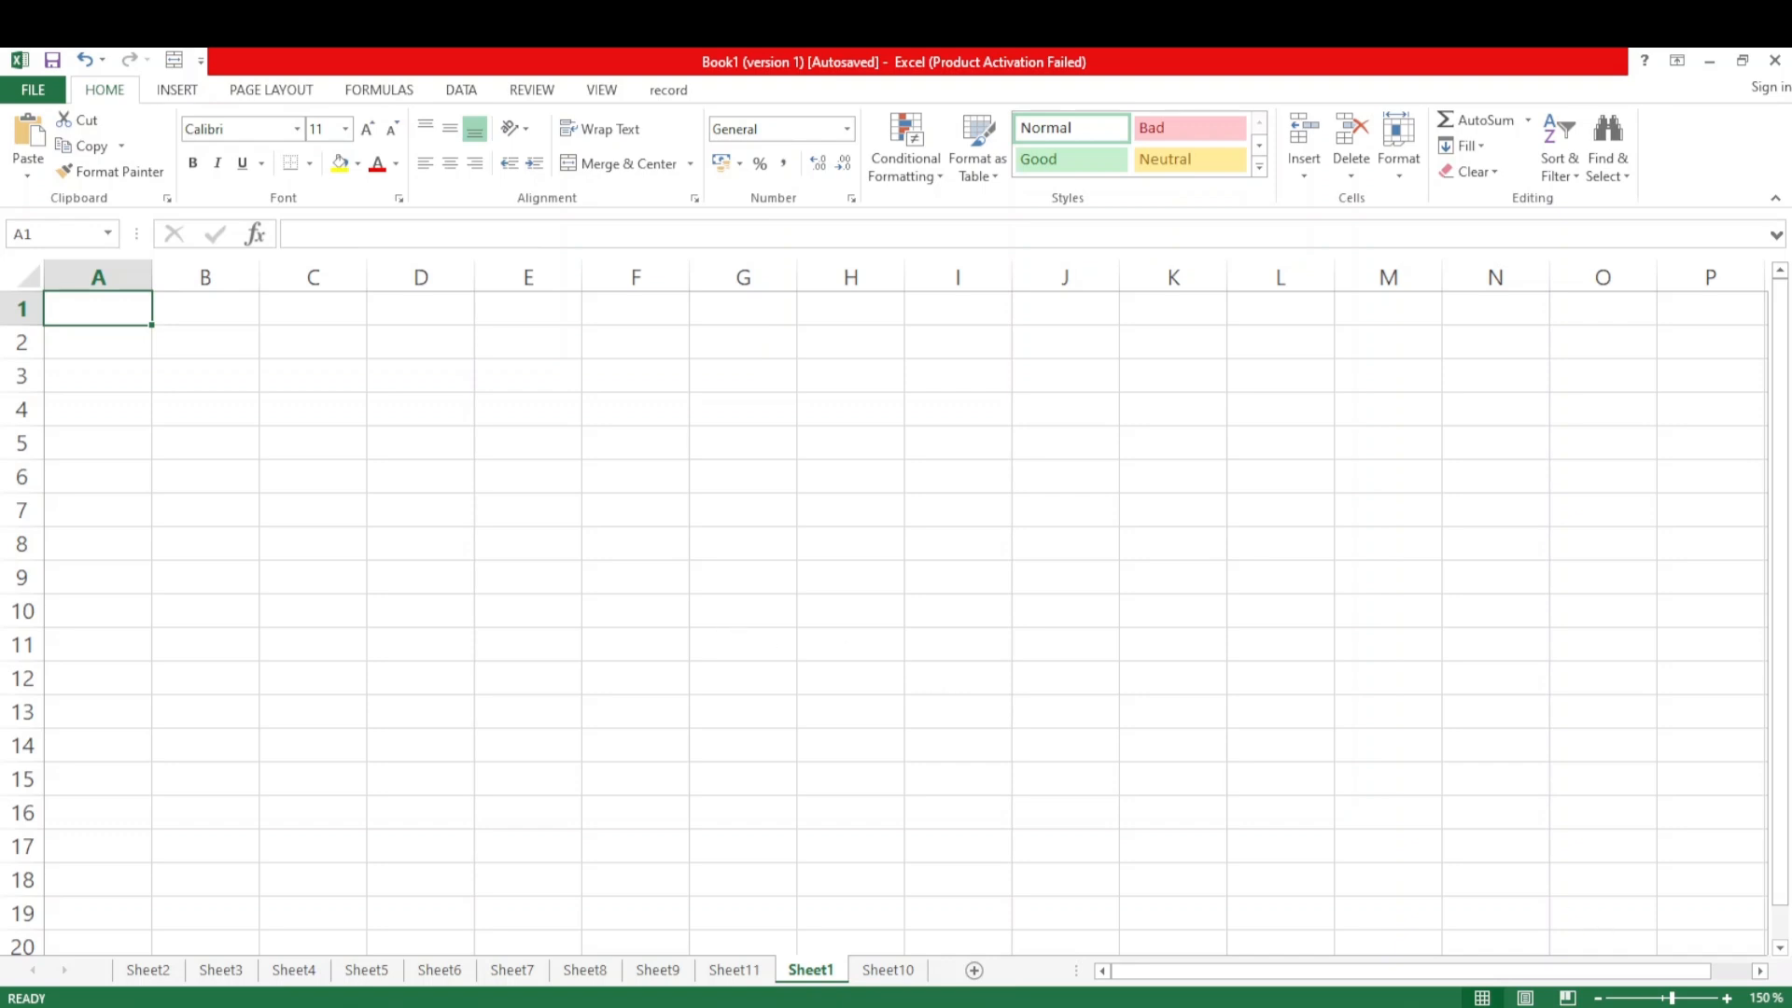
Enter the heading "S.No" in cell A3 of Sheet1
click(1728, 998)
click(1728, 998)
click(1728, 998)
click(1728, 998)
click(1728, 998)
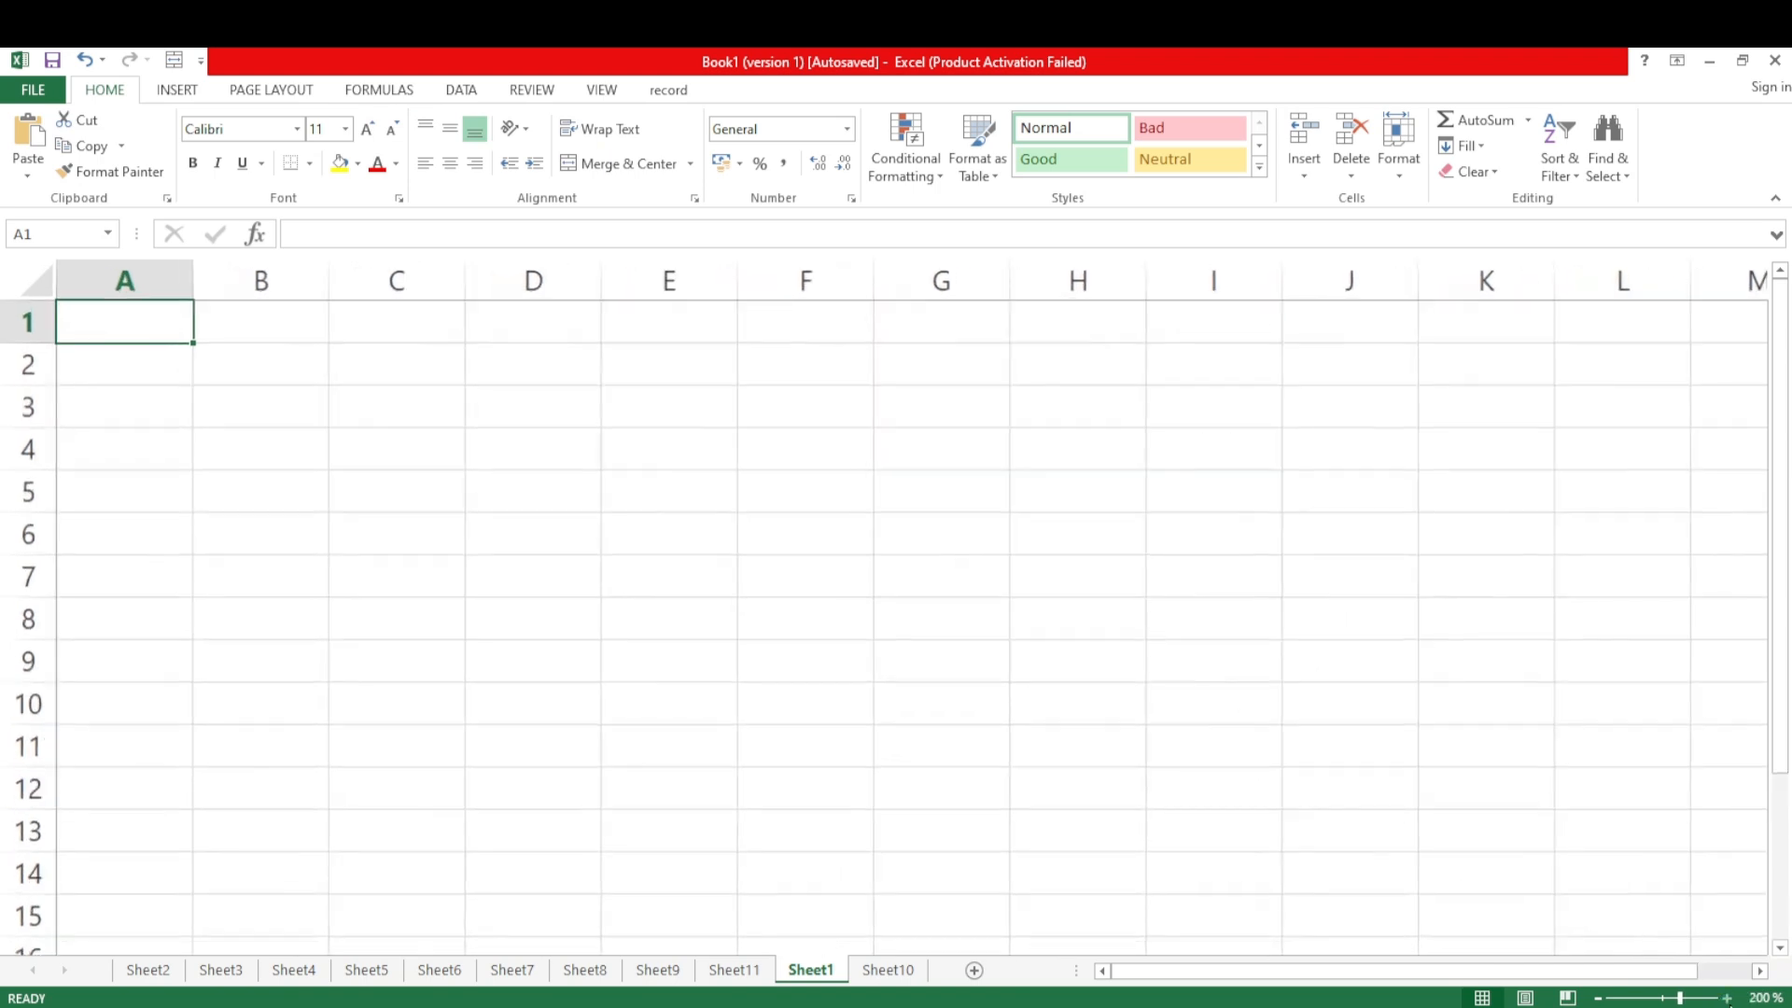
click(1728, 998)
click(1728, 998)
click(1728, 998)
click(1728, 998)
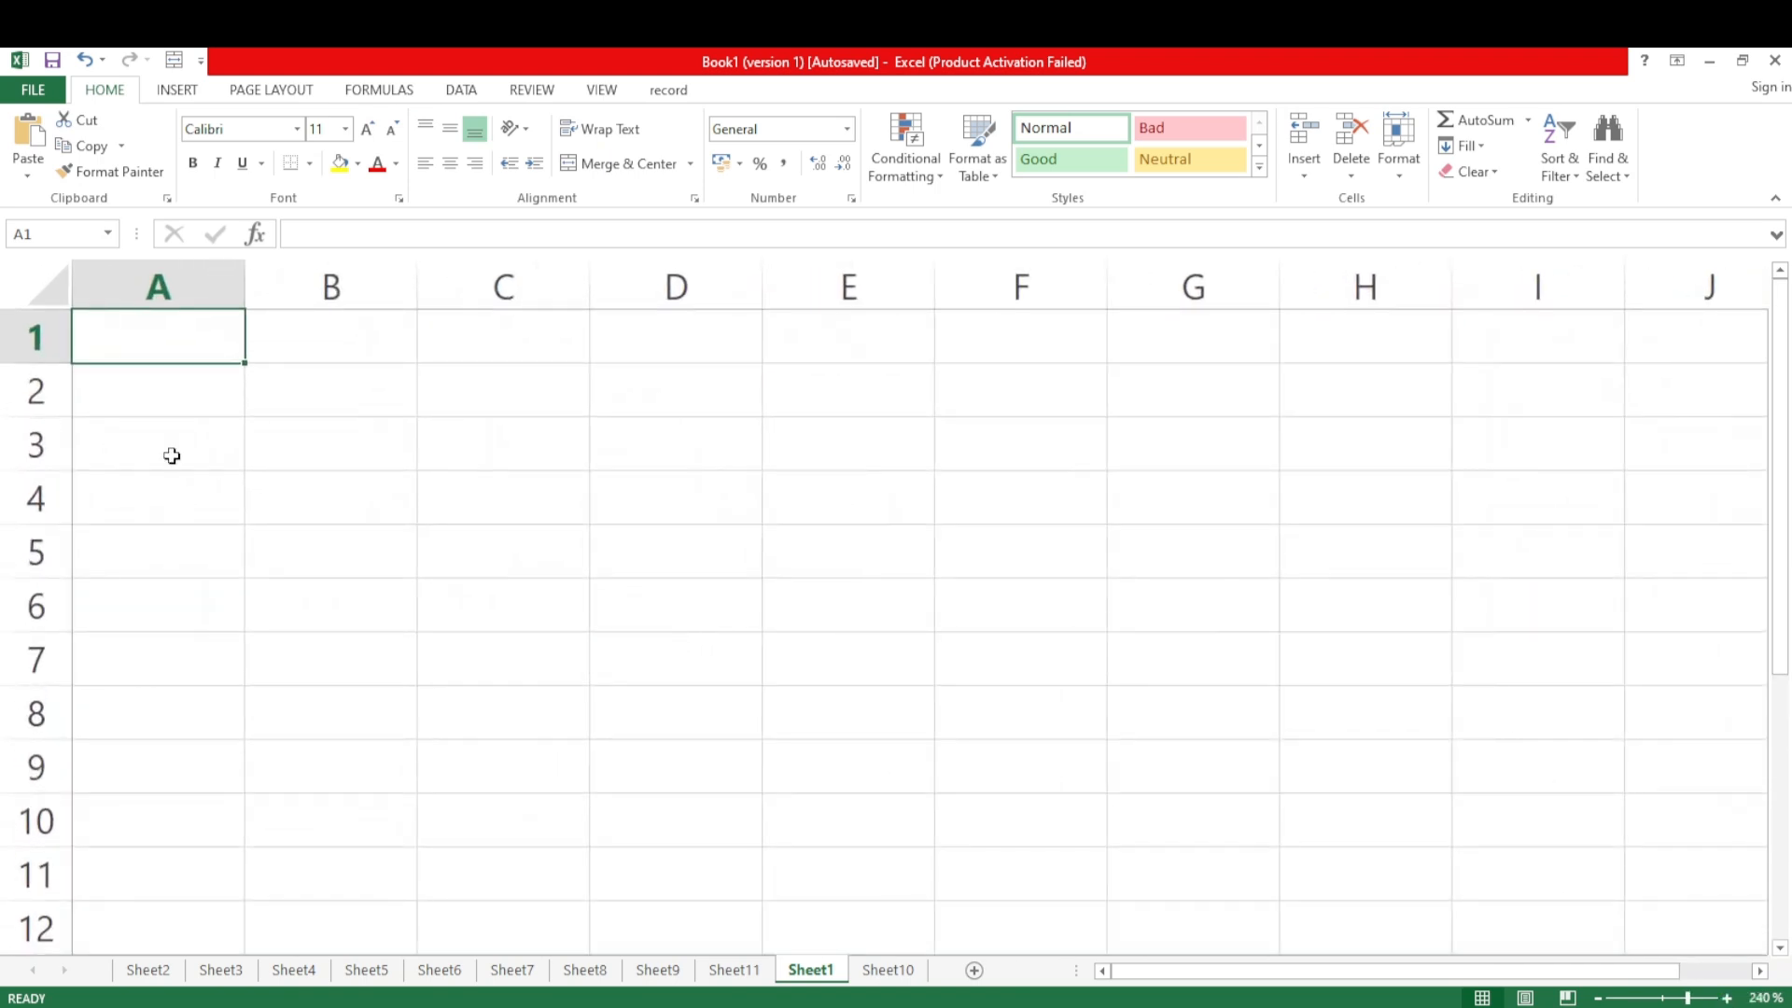
click(123, 445)
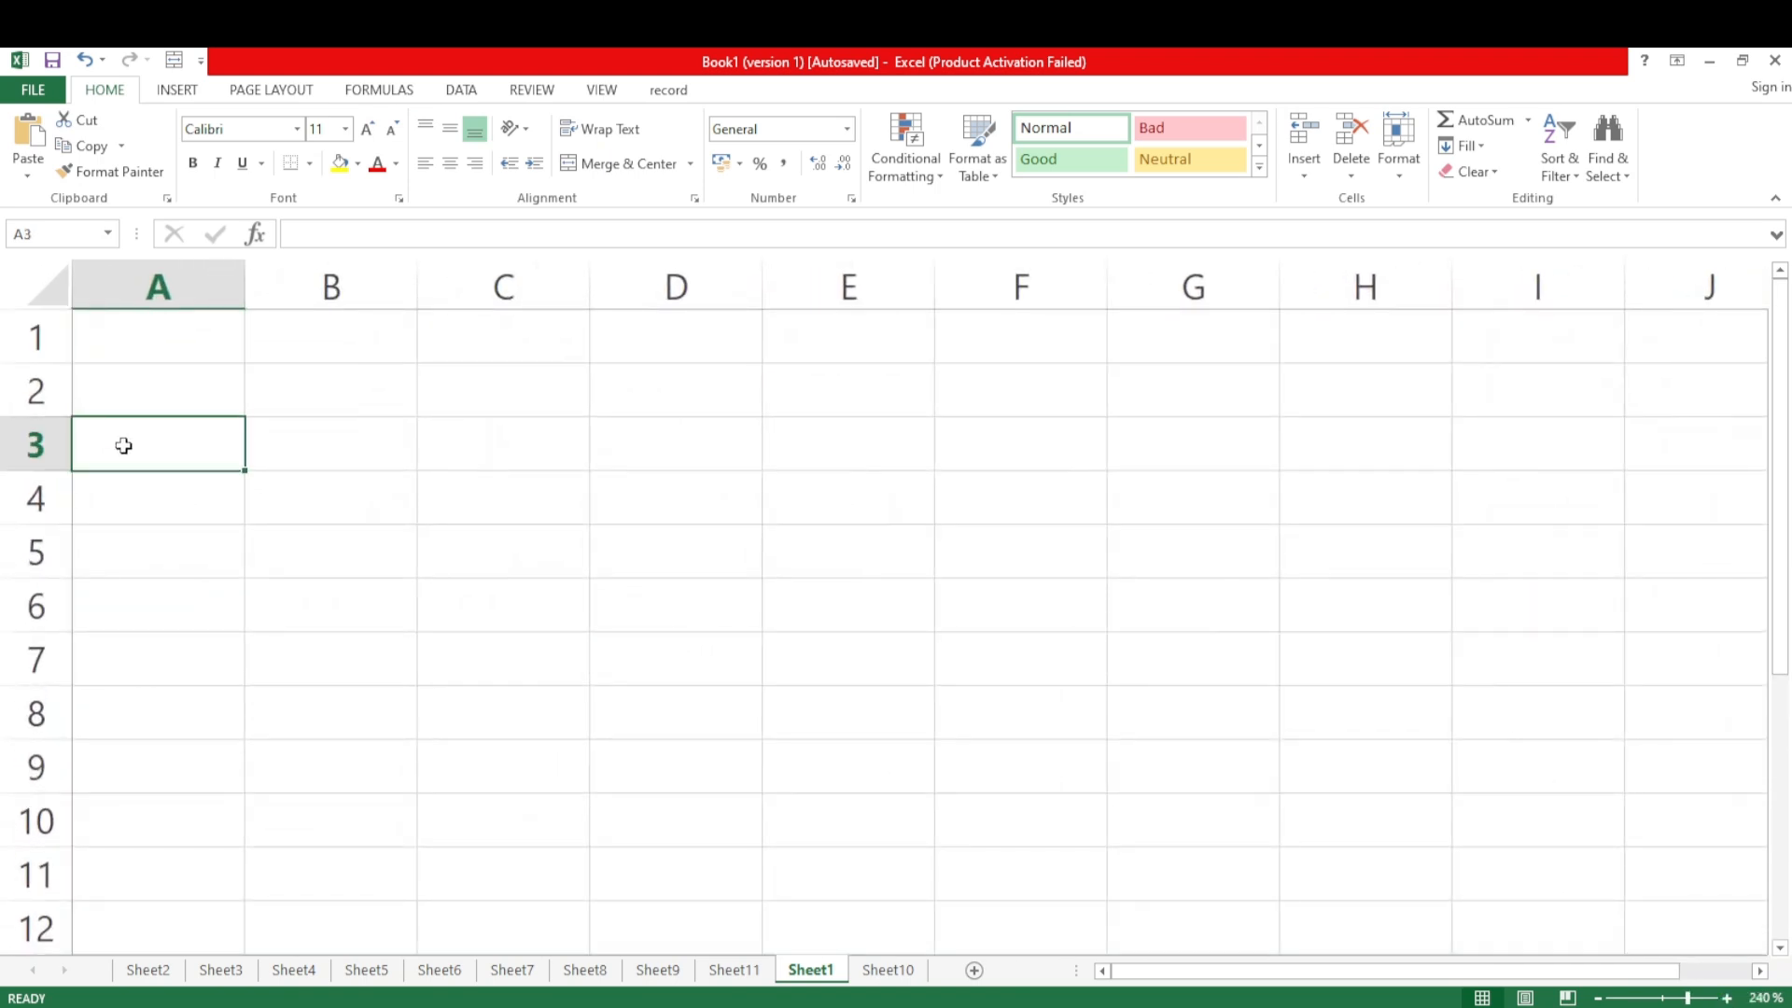
text(S.No)
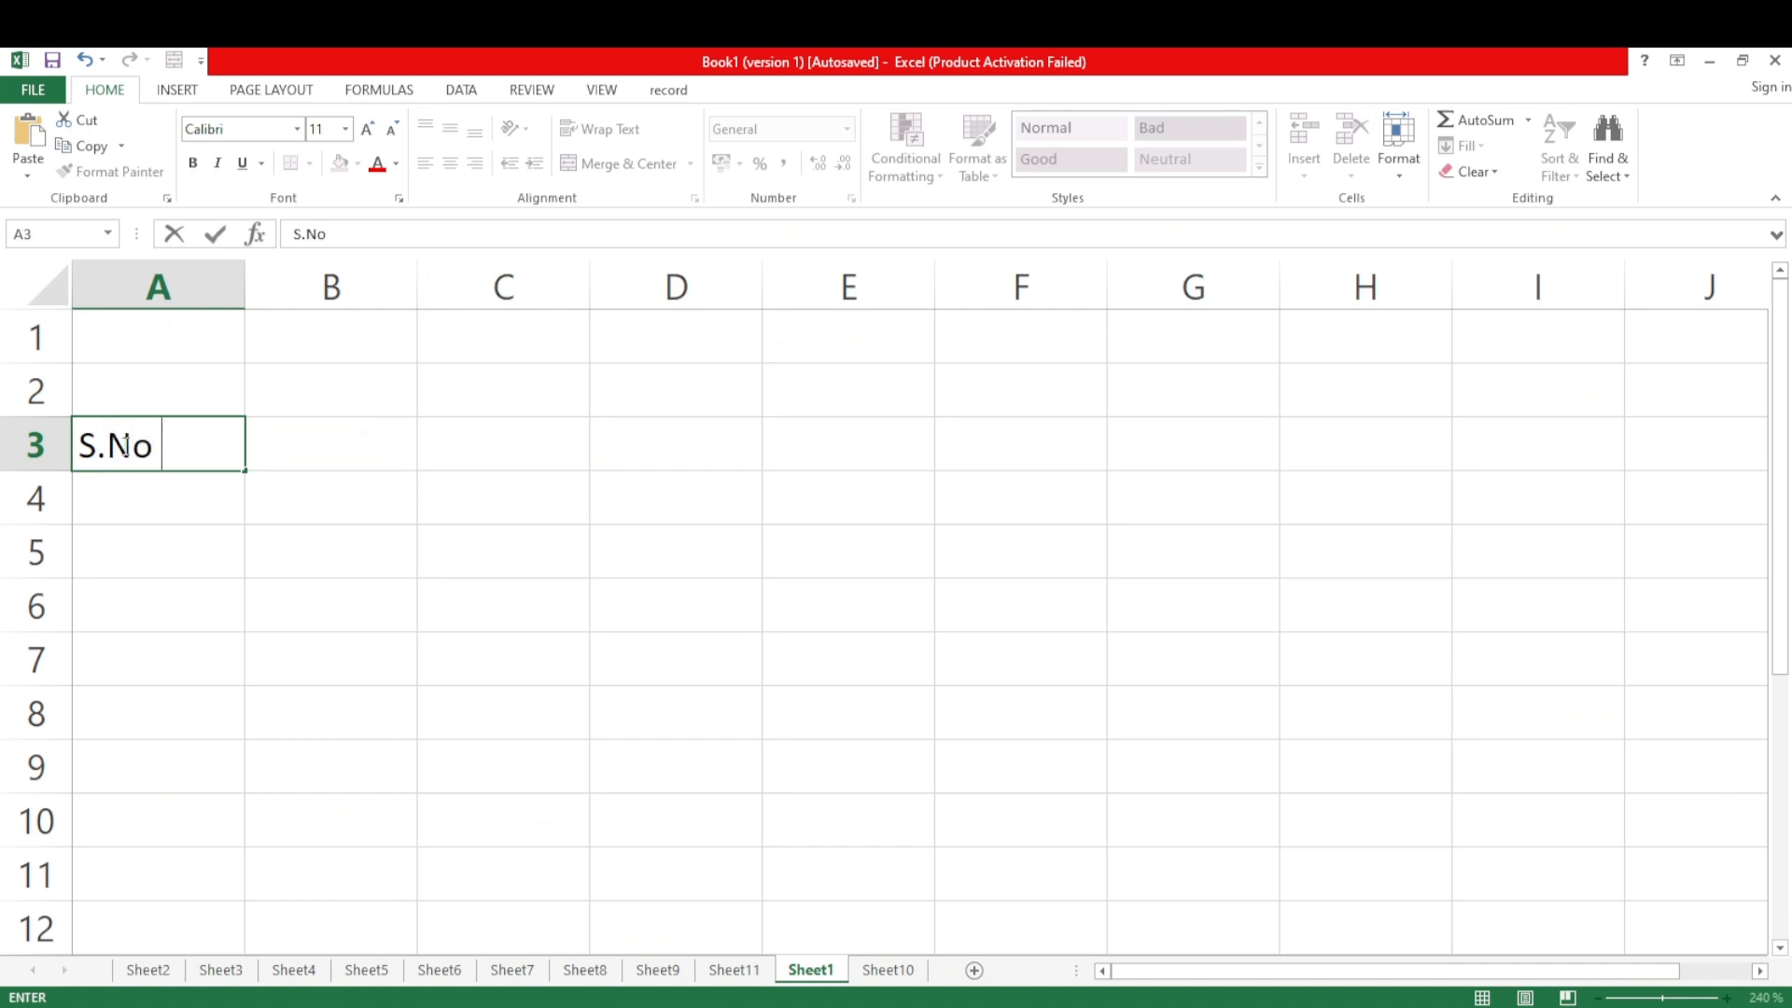
key(ctrl+Return)
key(Tab)
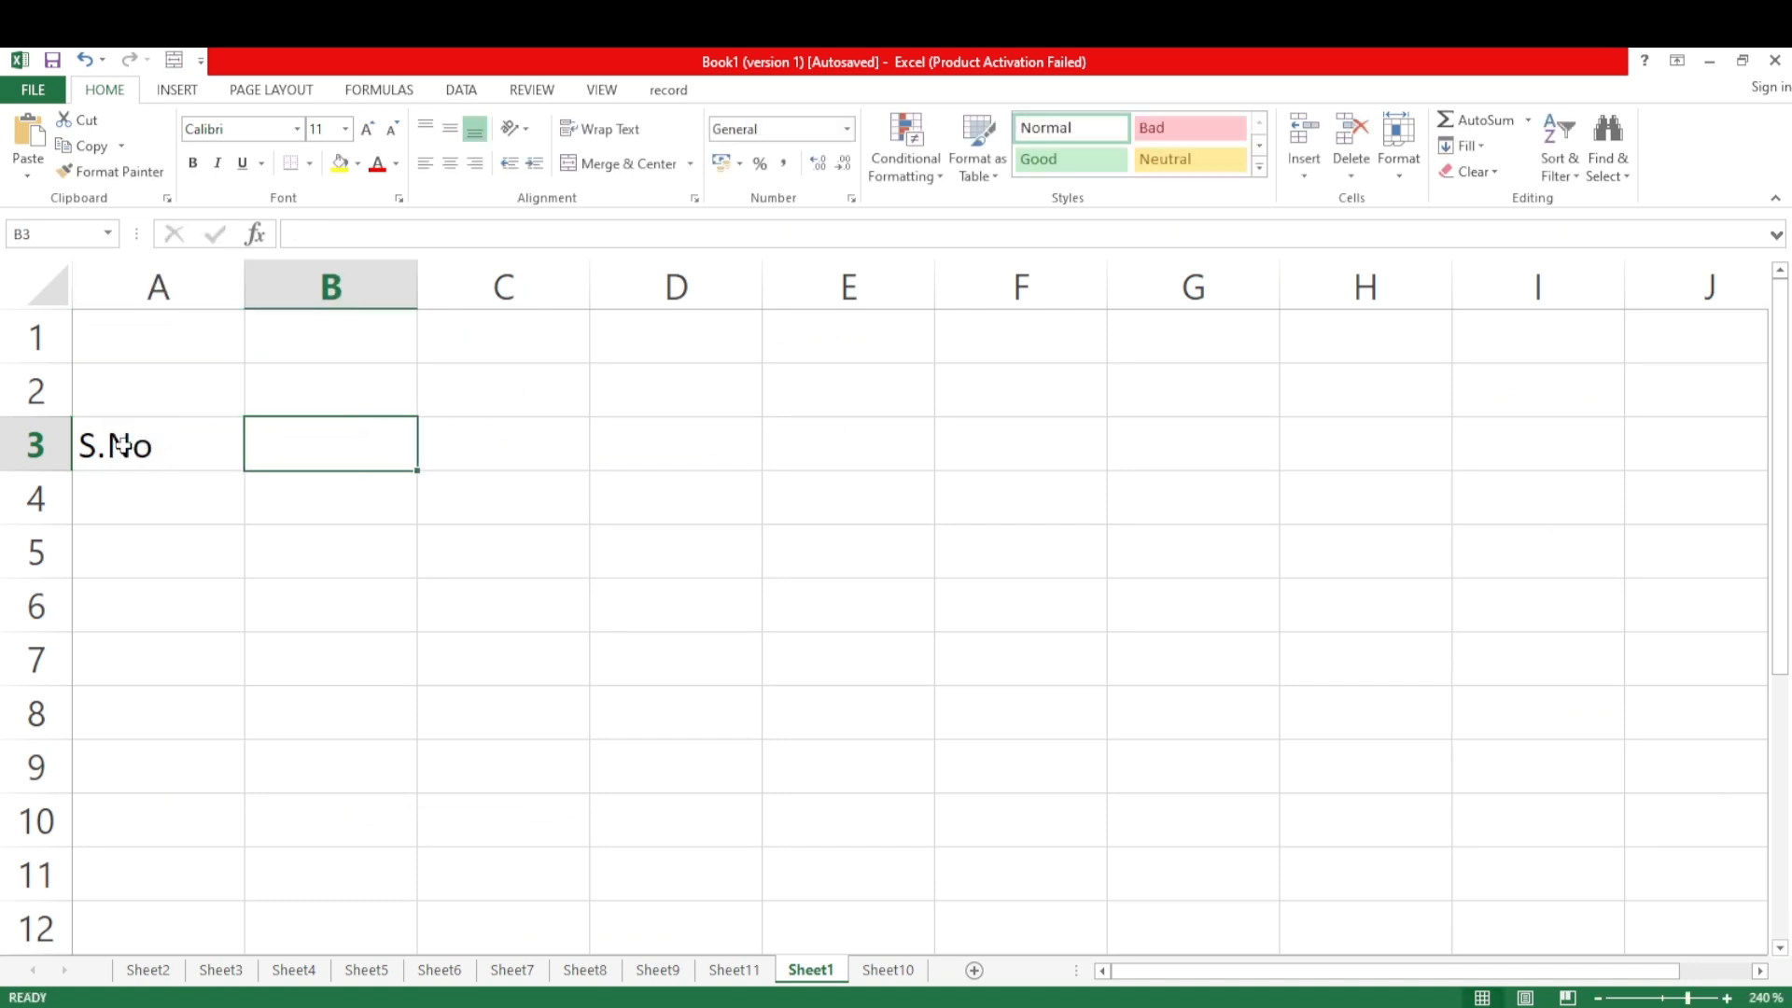
Add the headings "item Name" in B3 and "Item Price" in C3
text(item )
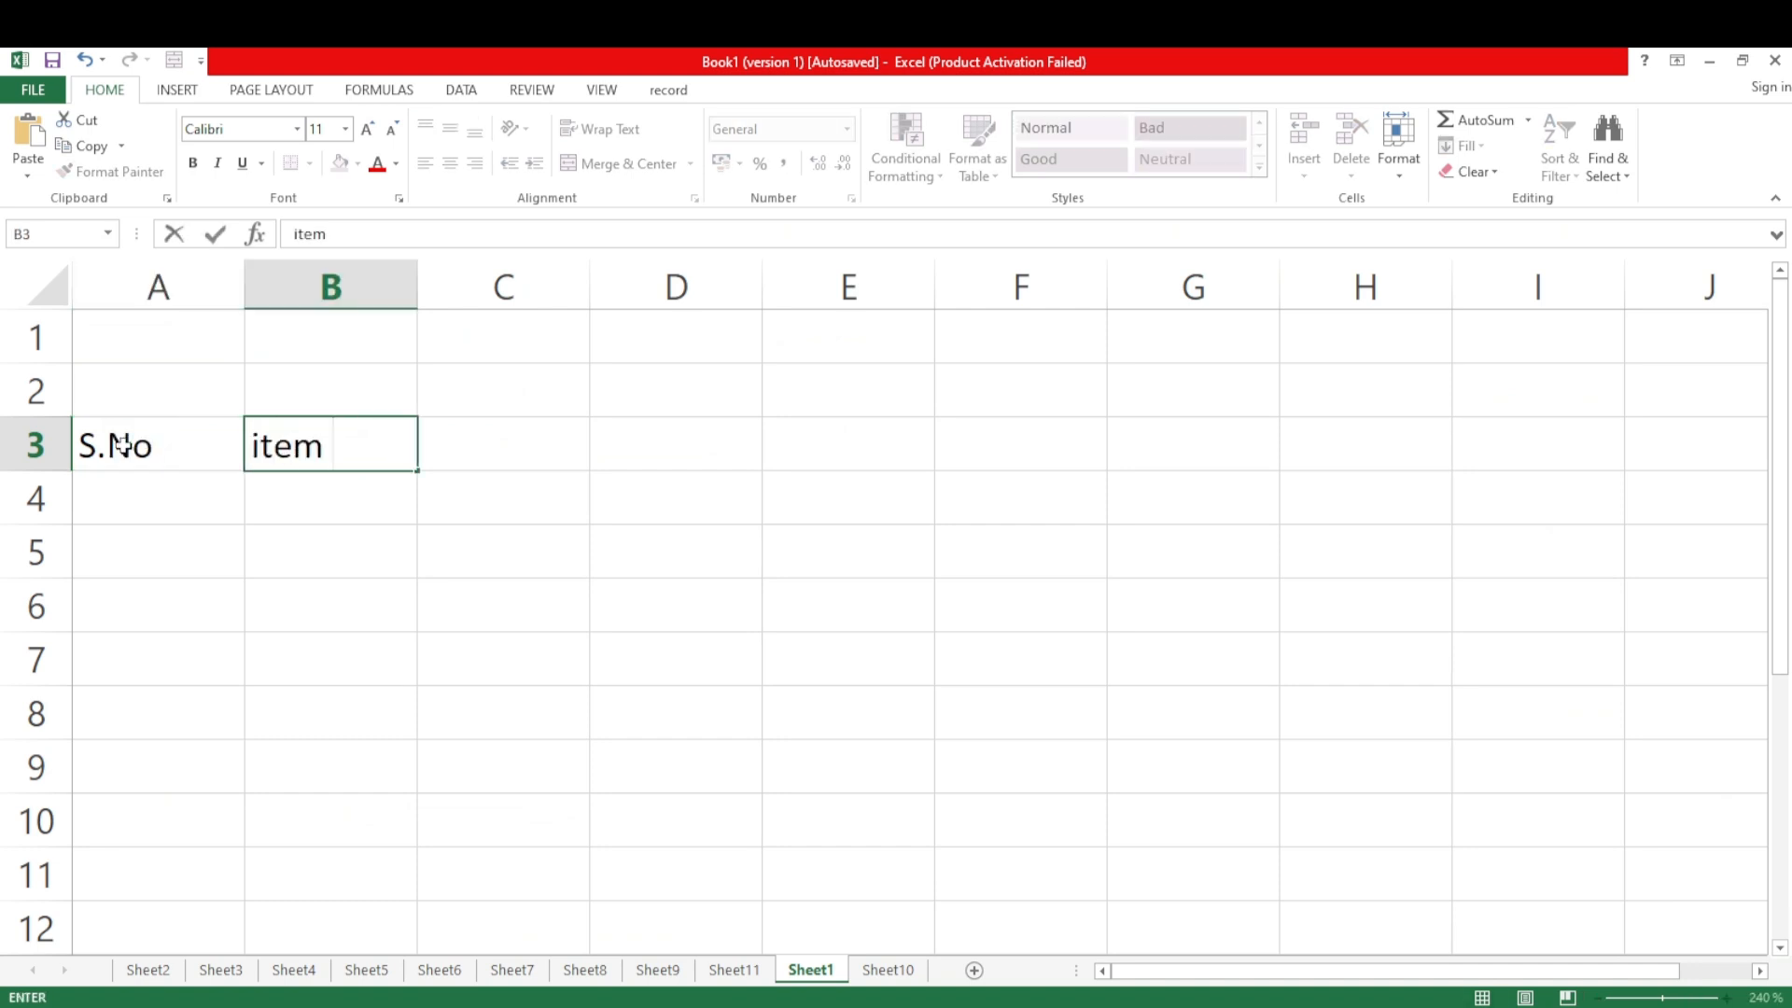
text(Name)
key(Tab)
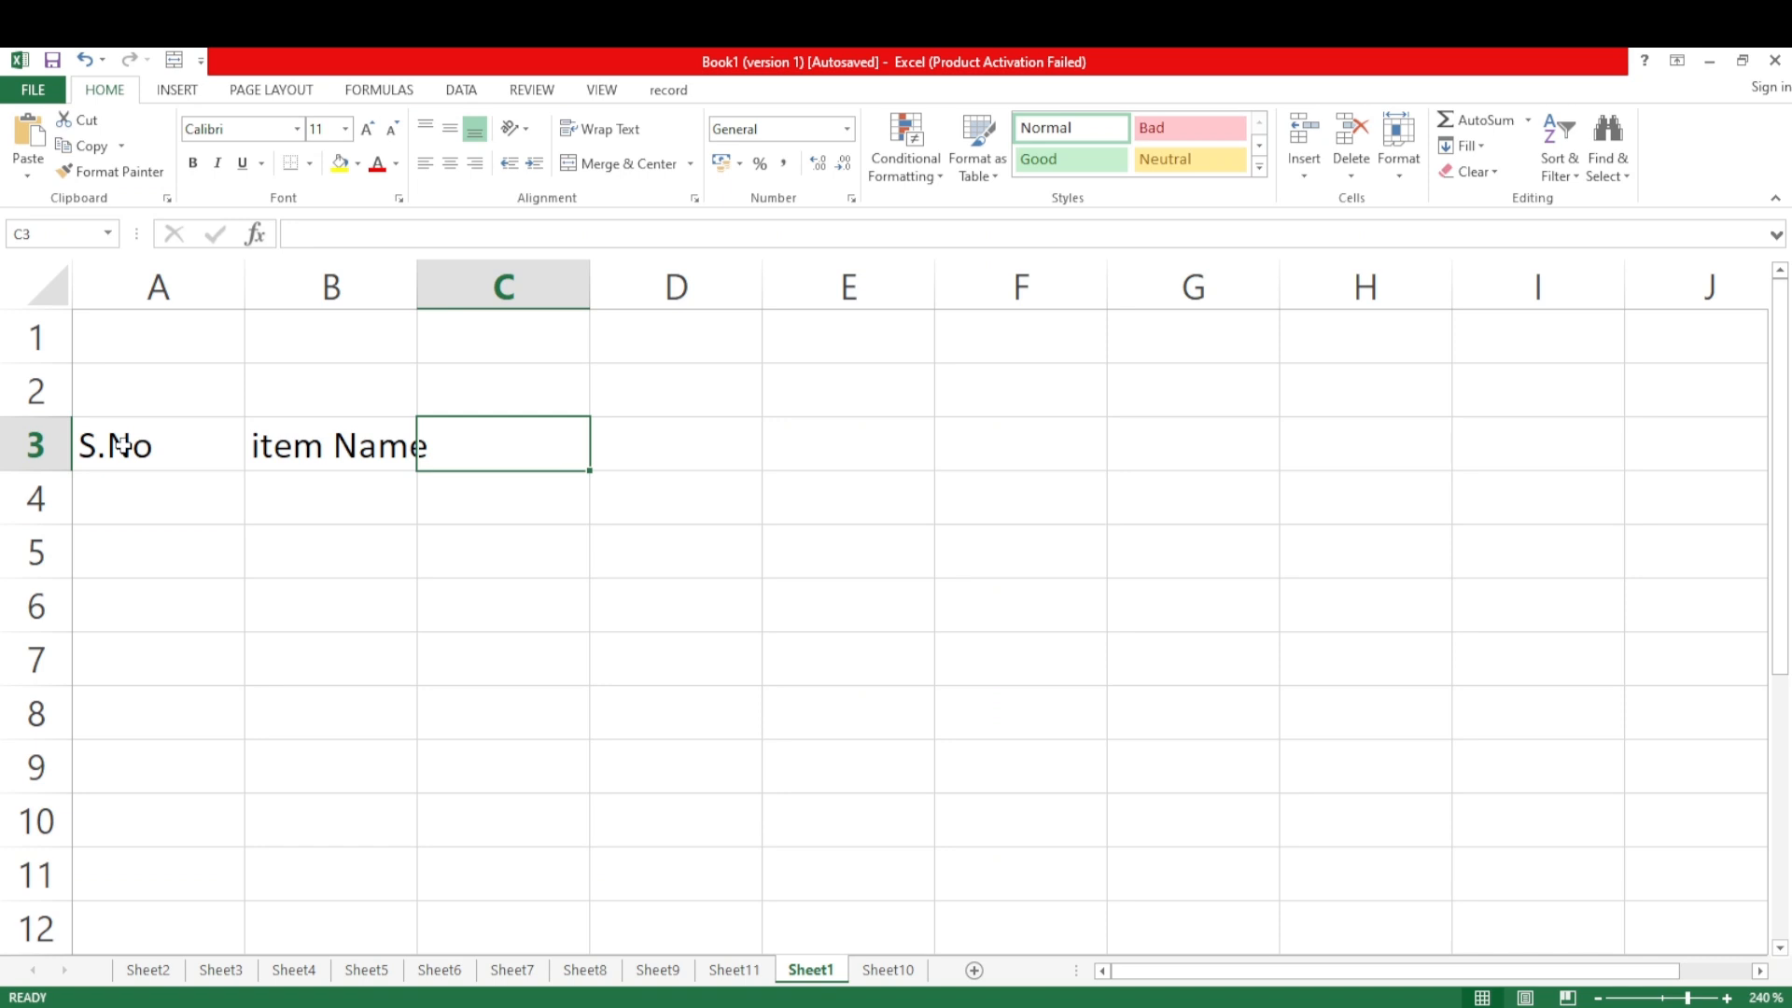
text(Item )
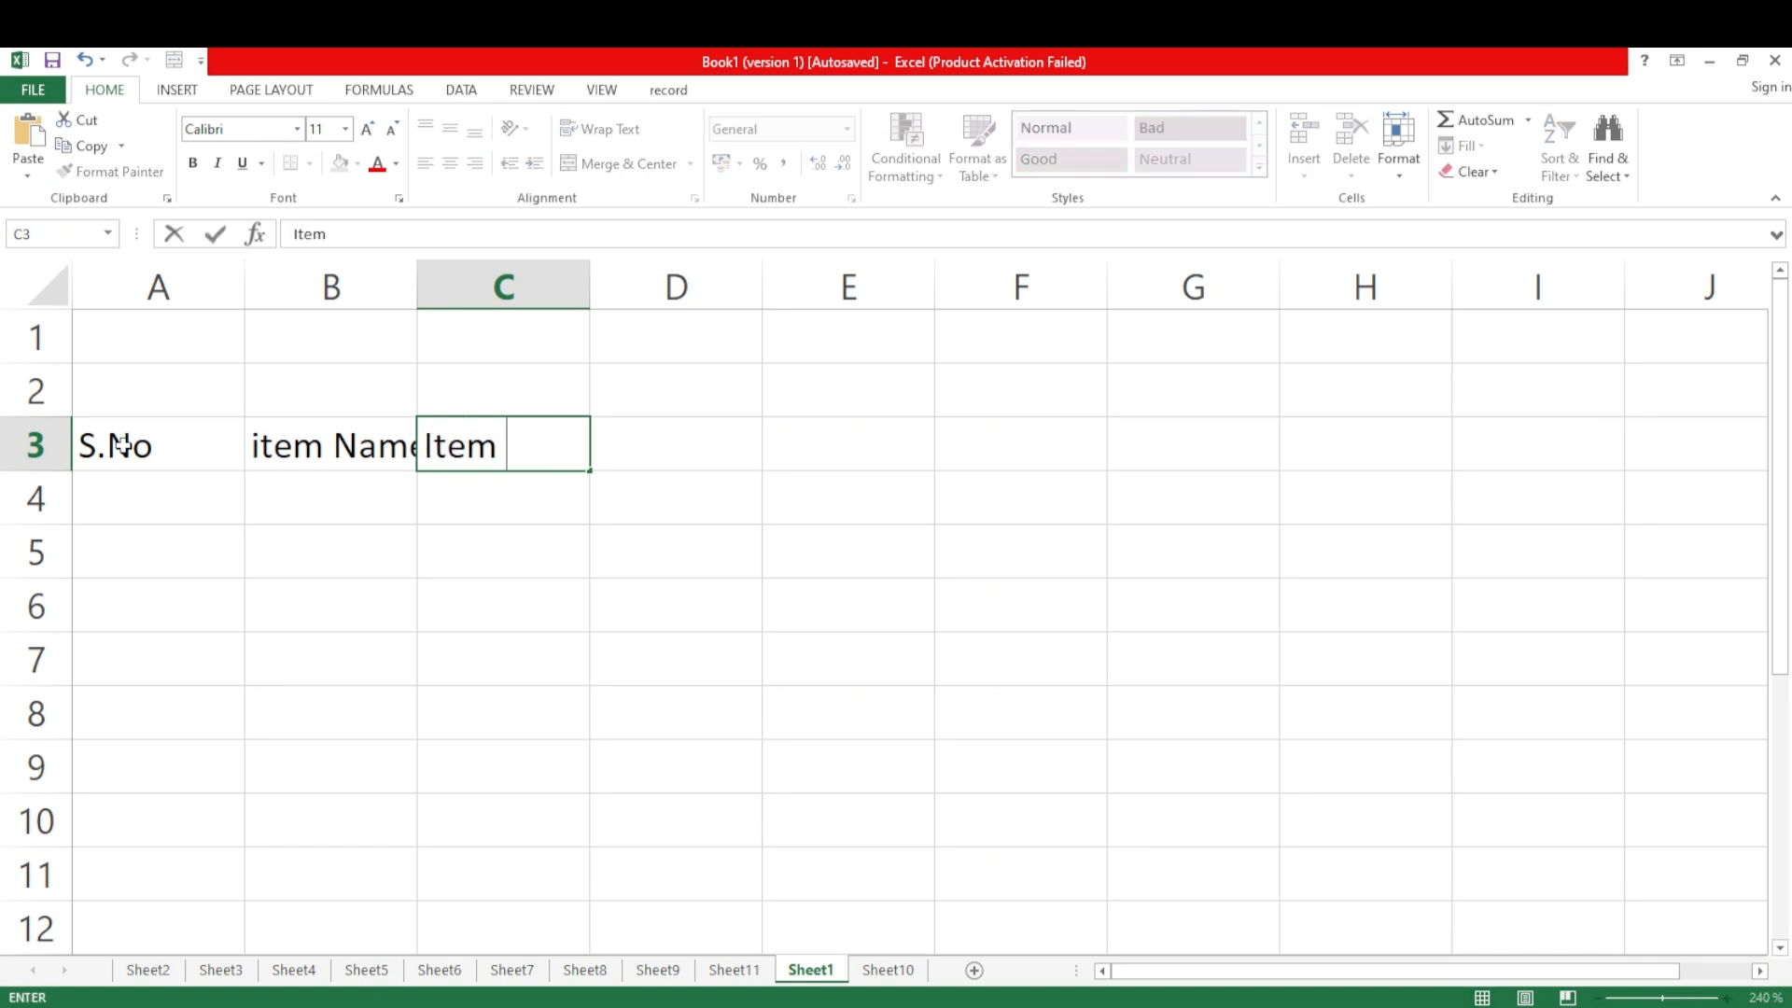
text(Price)
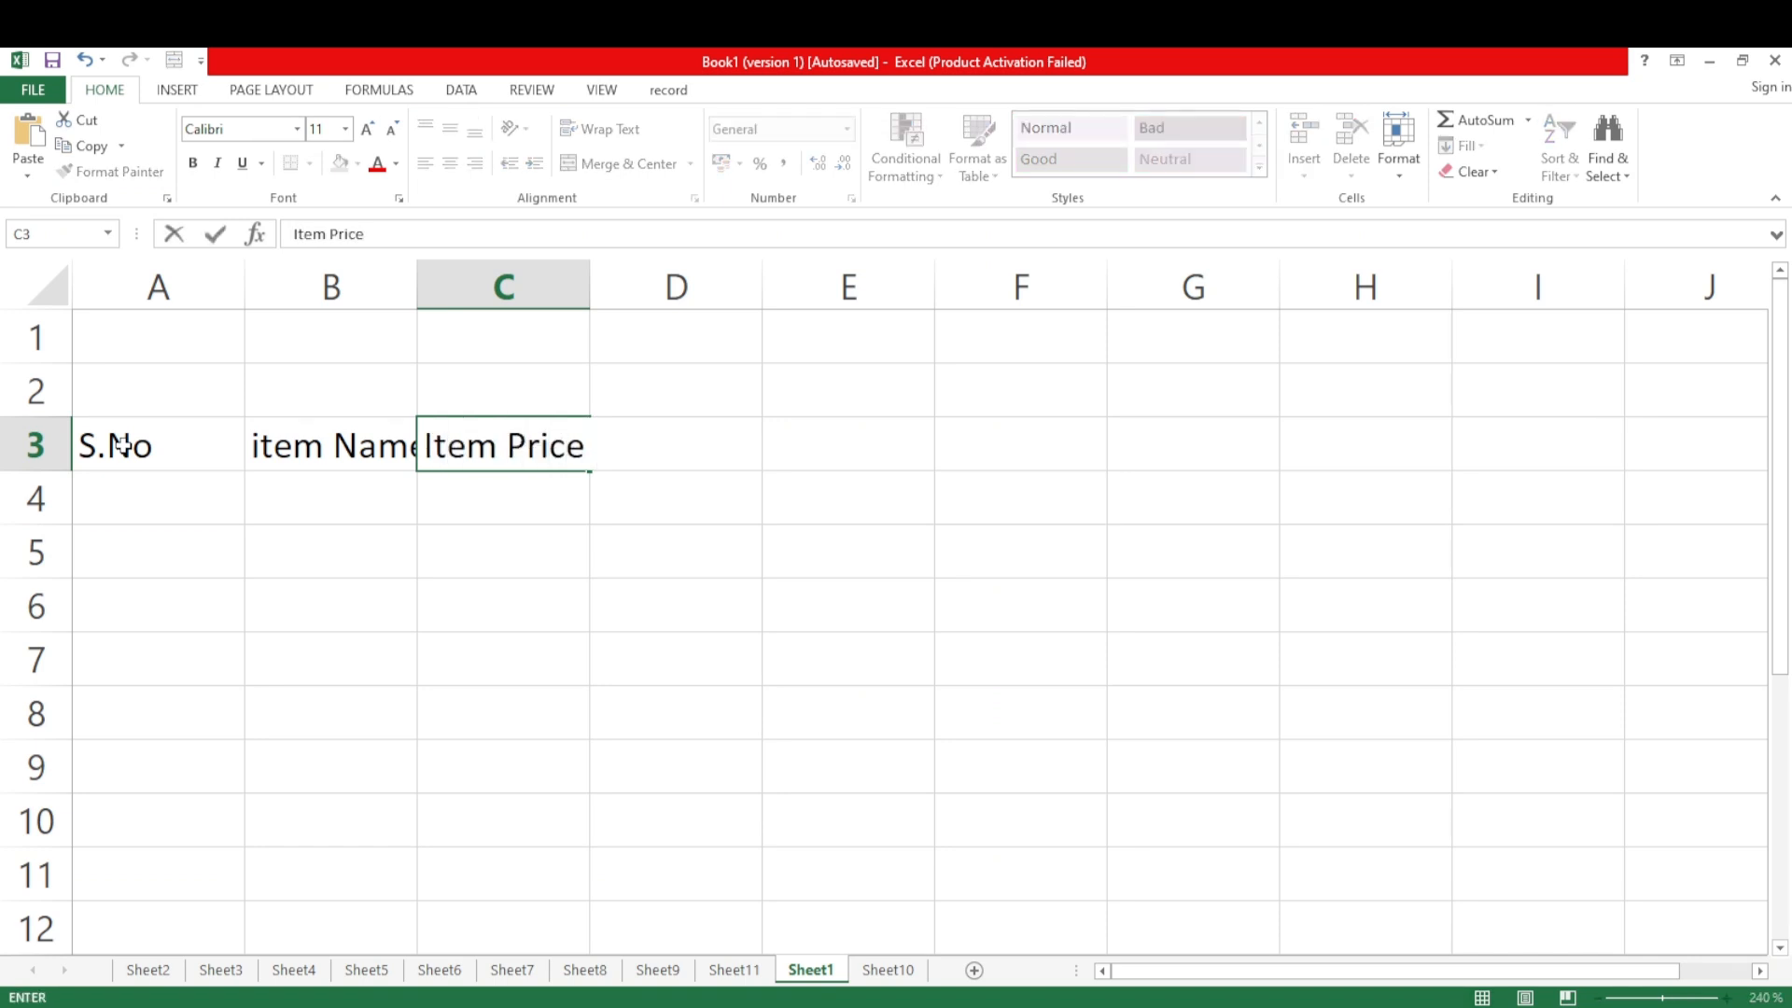
key(Tab)
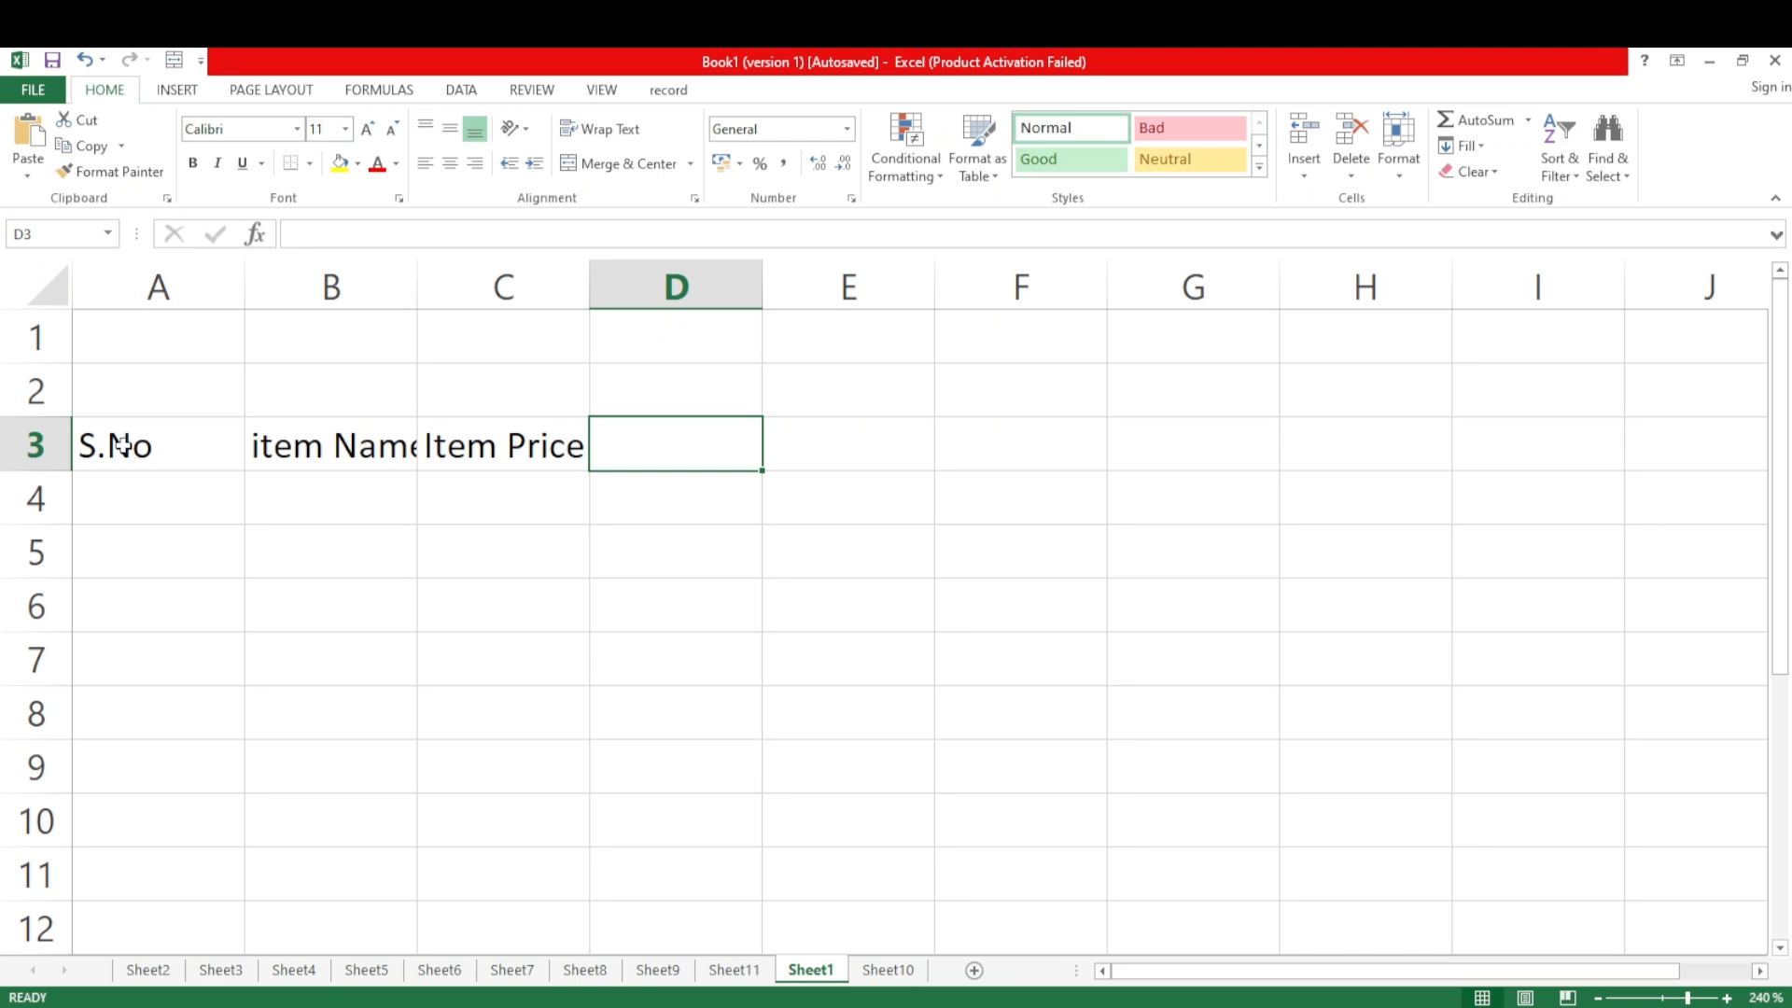
text(Date)
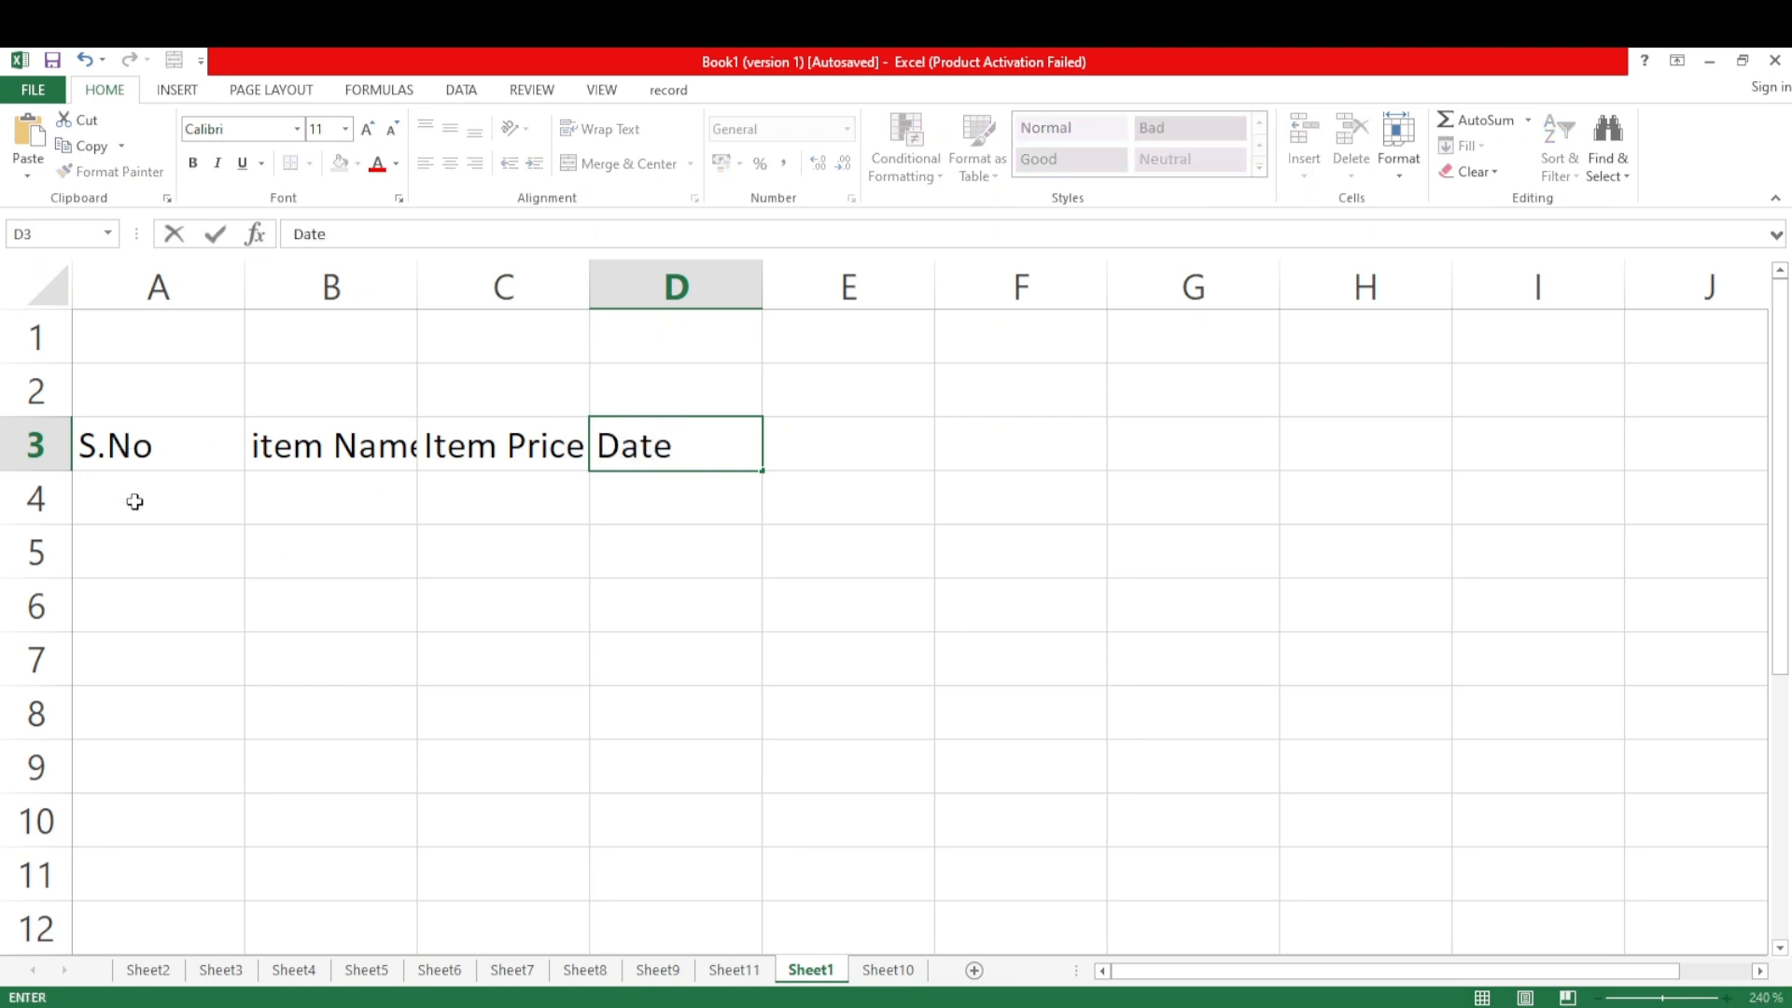
key(Return)
key(Return)
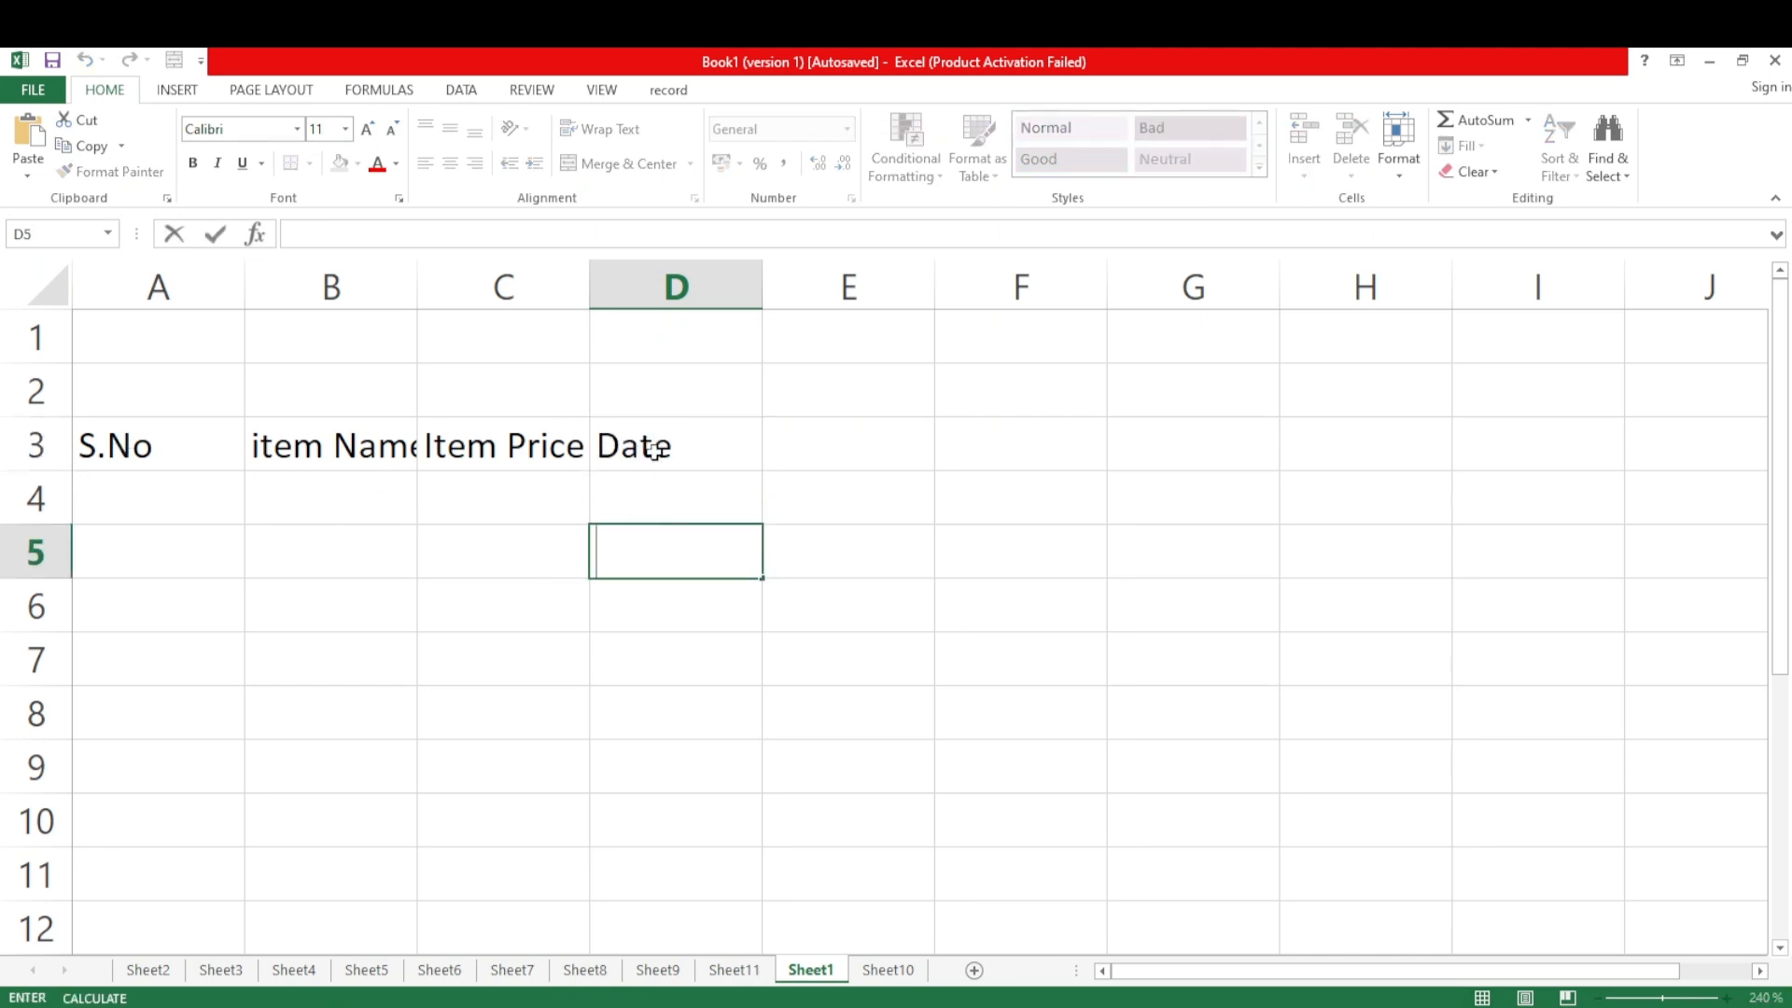
key(Up)
key(Up)
key(Delete)
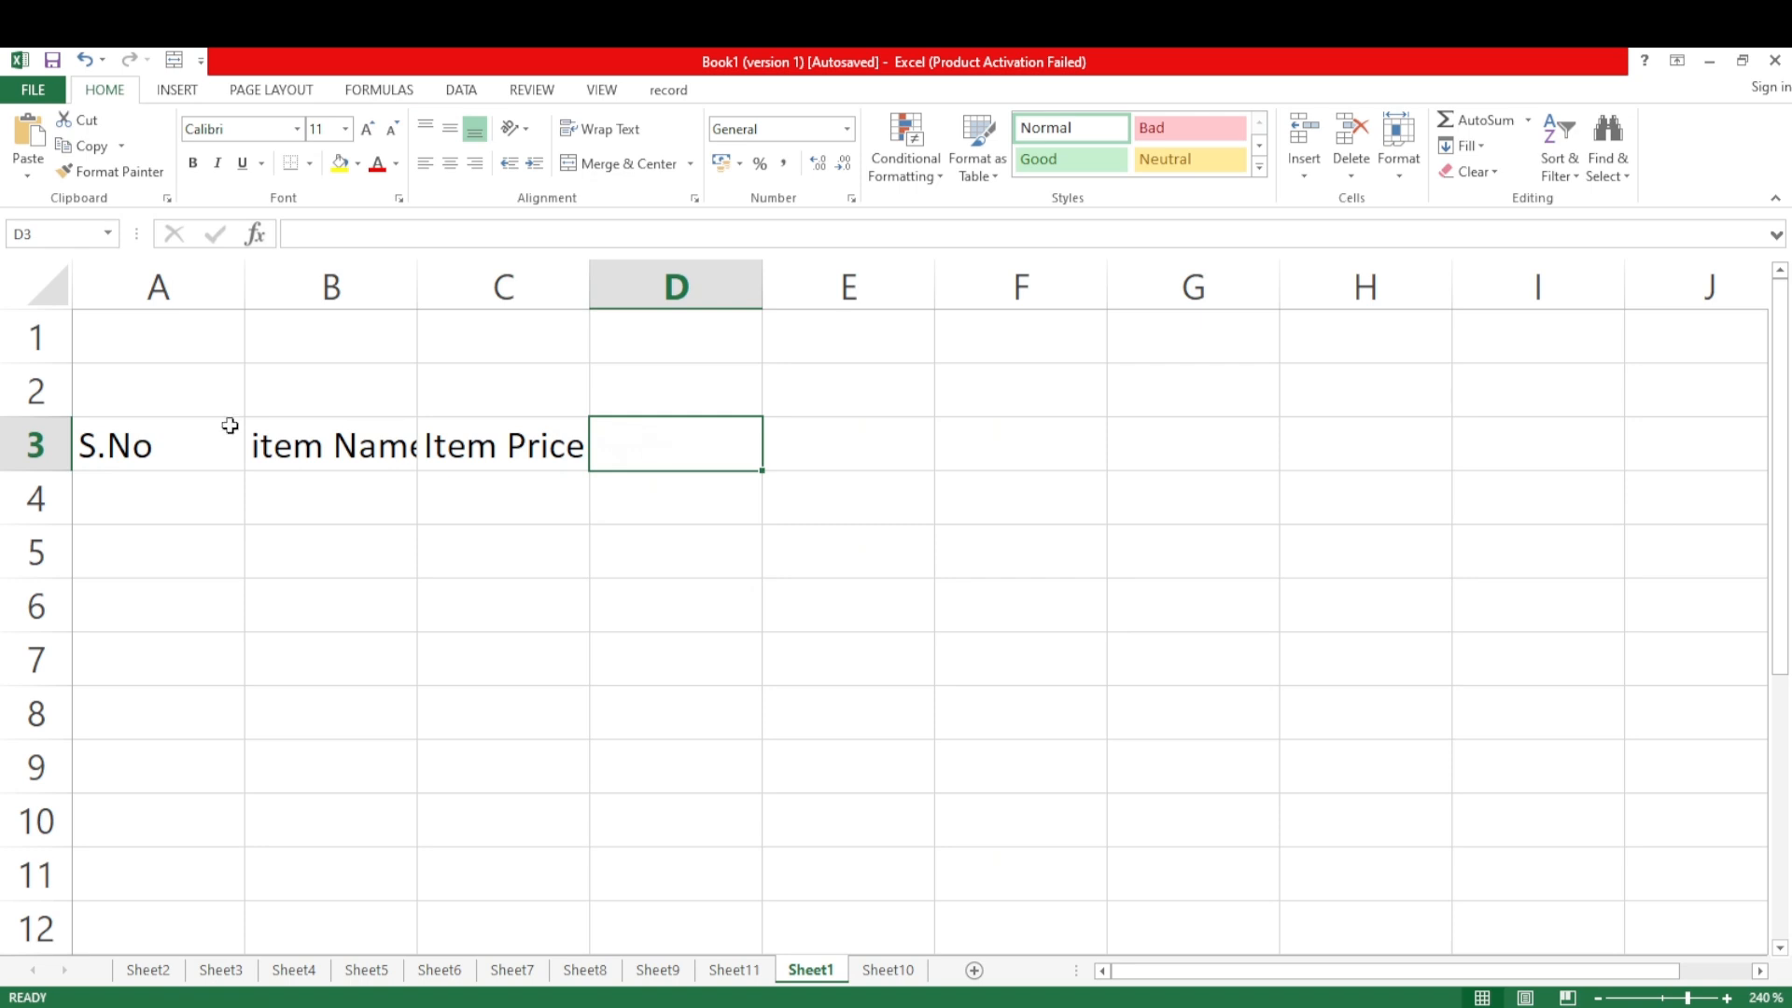
click(606, 645)
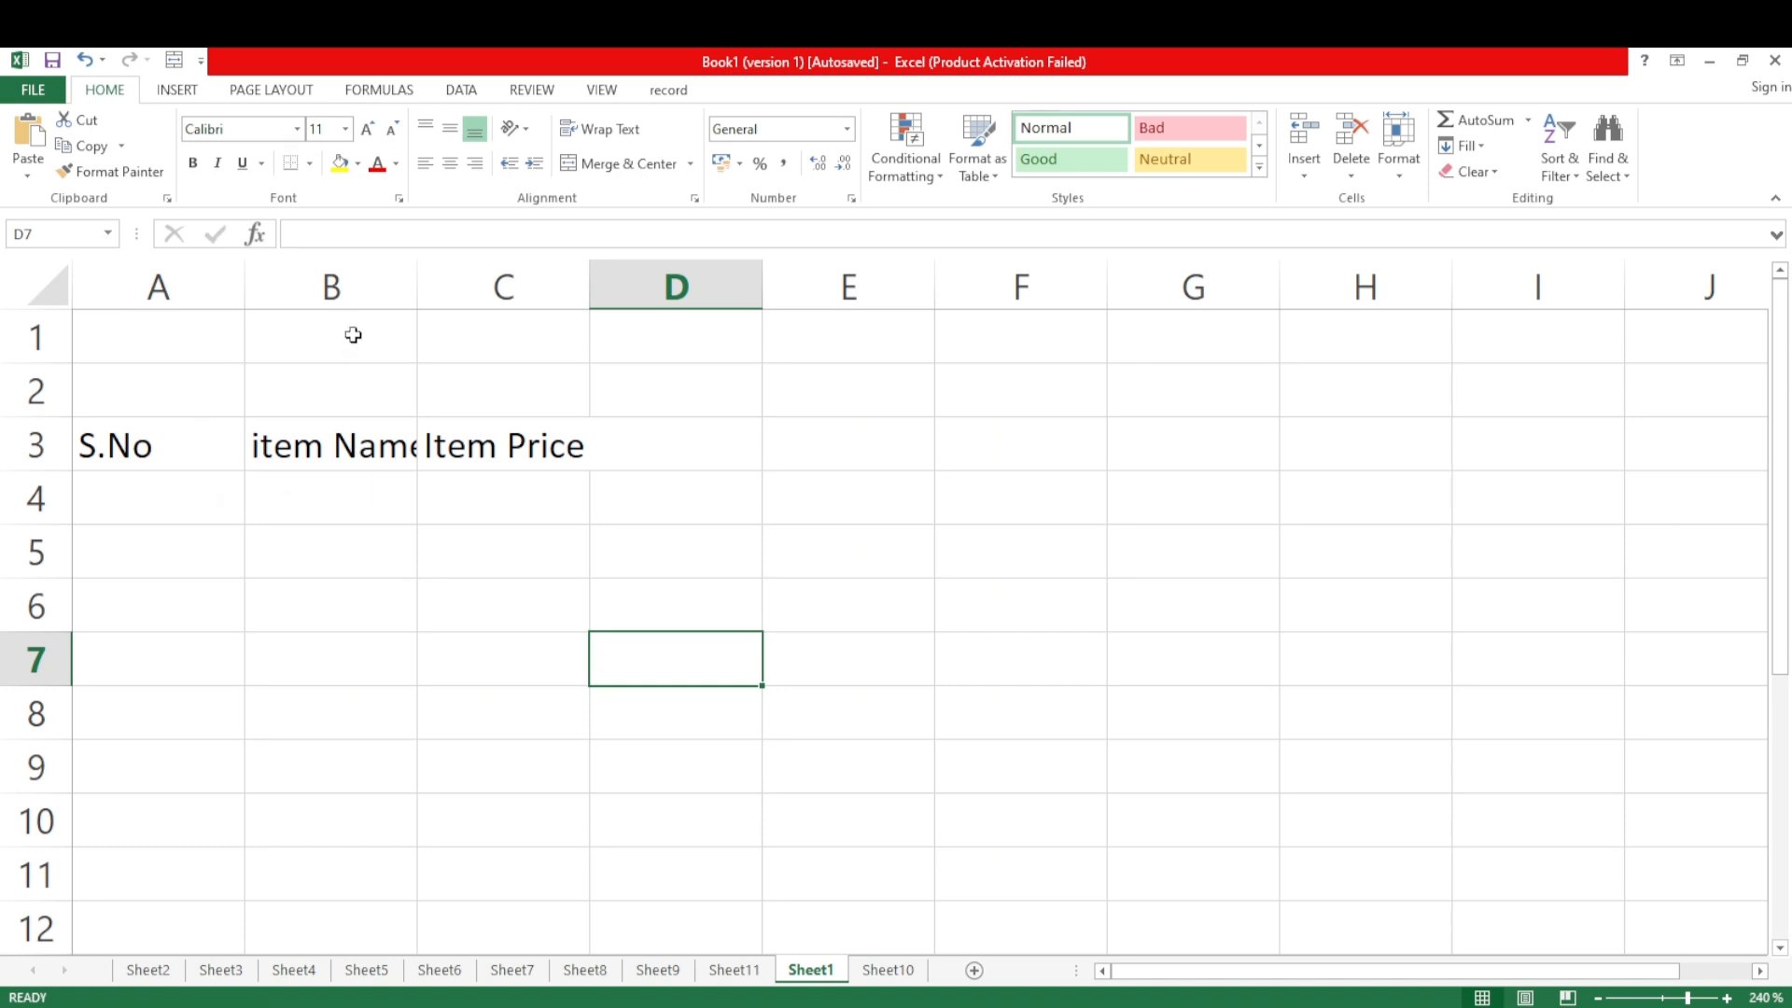
Insert a new column before the item Name column and enter the heading "Date" in B3
click(346, 286)
right_click(345, 294)
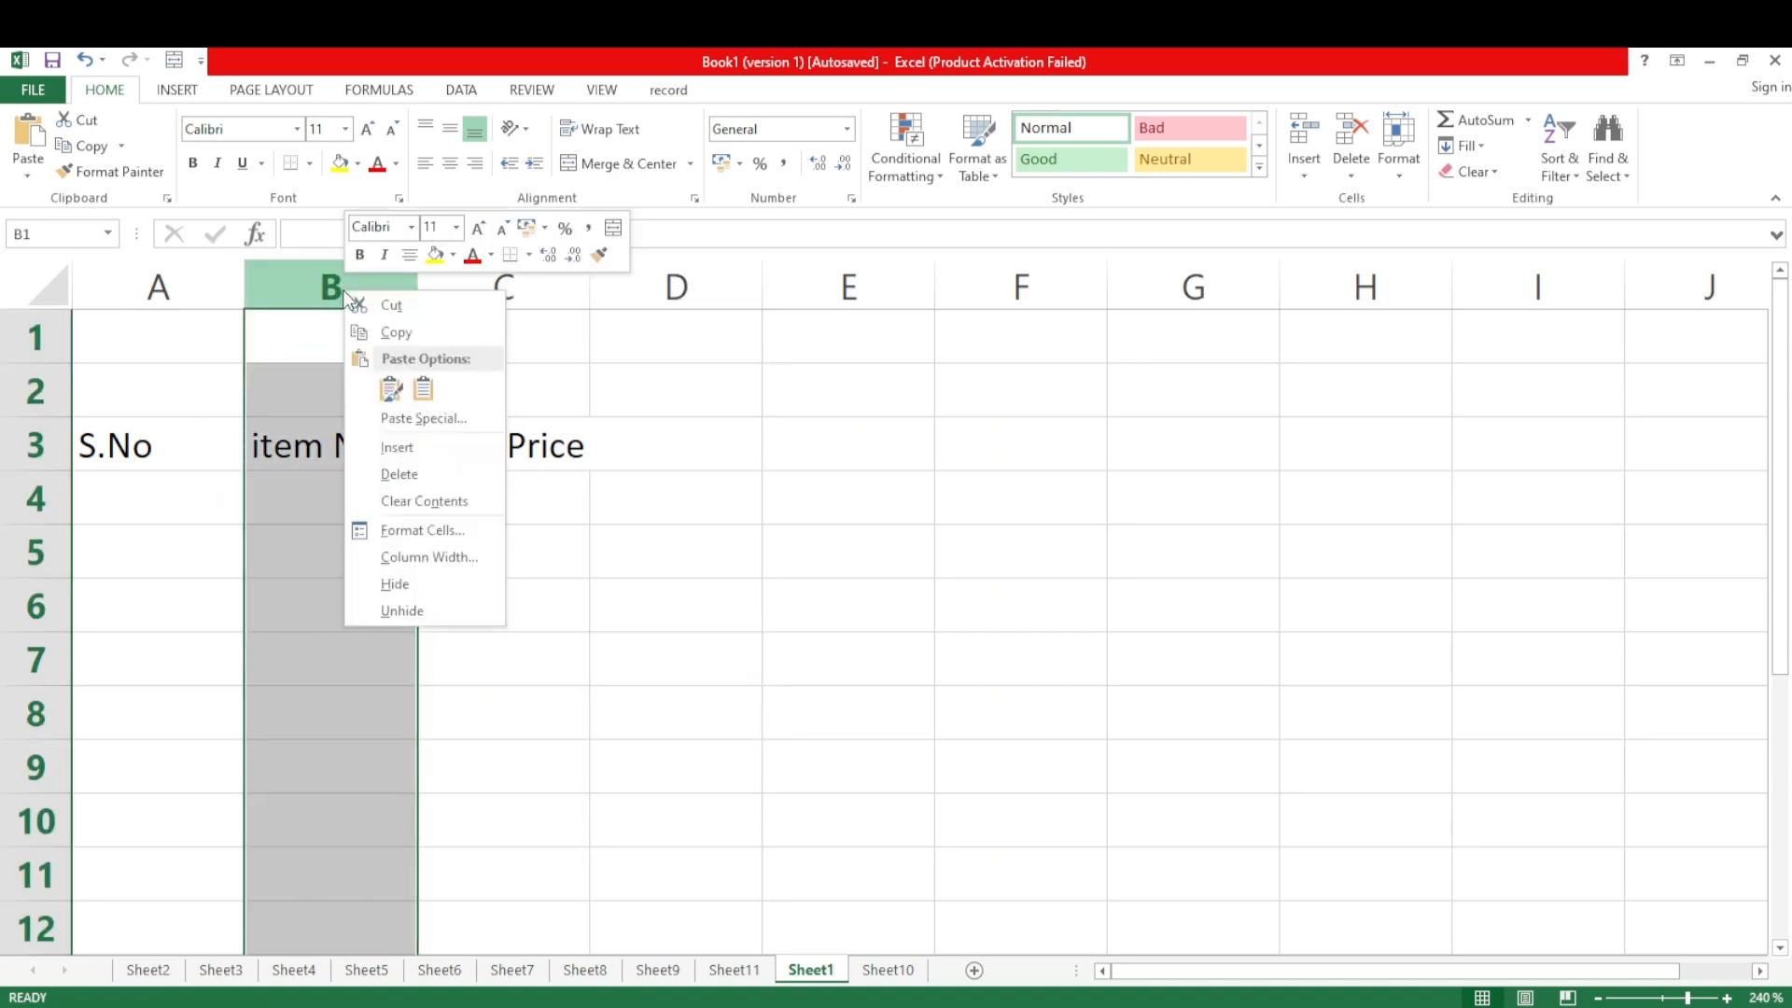
click(373, 448)
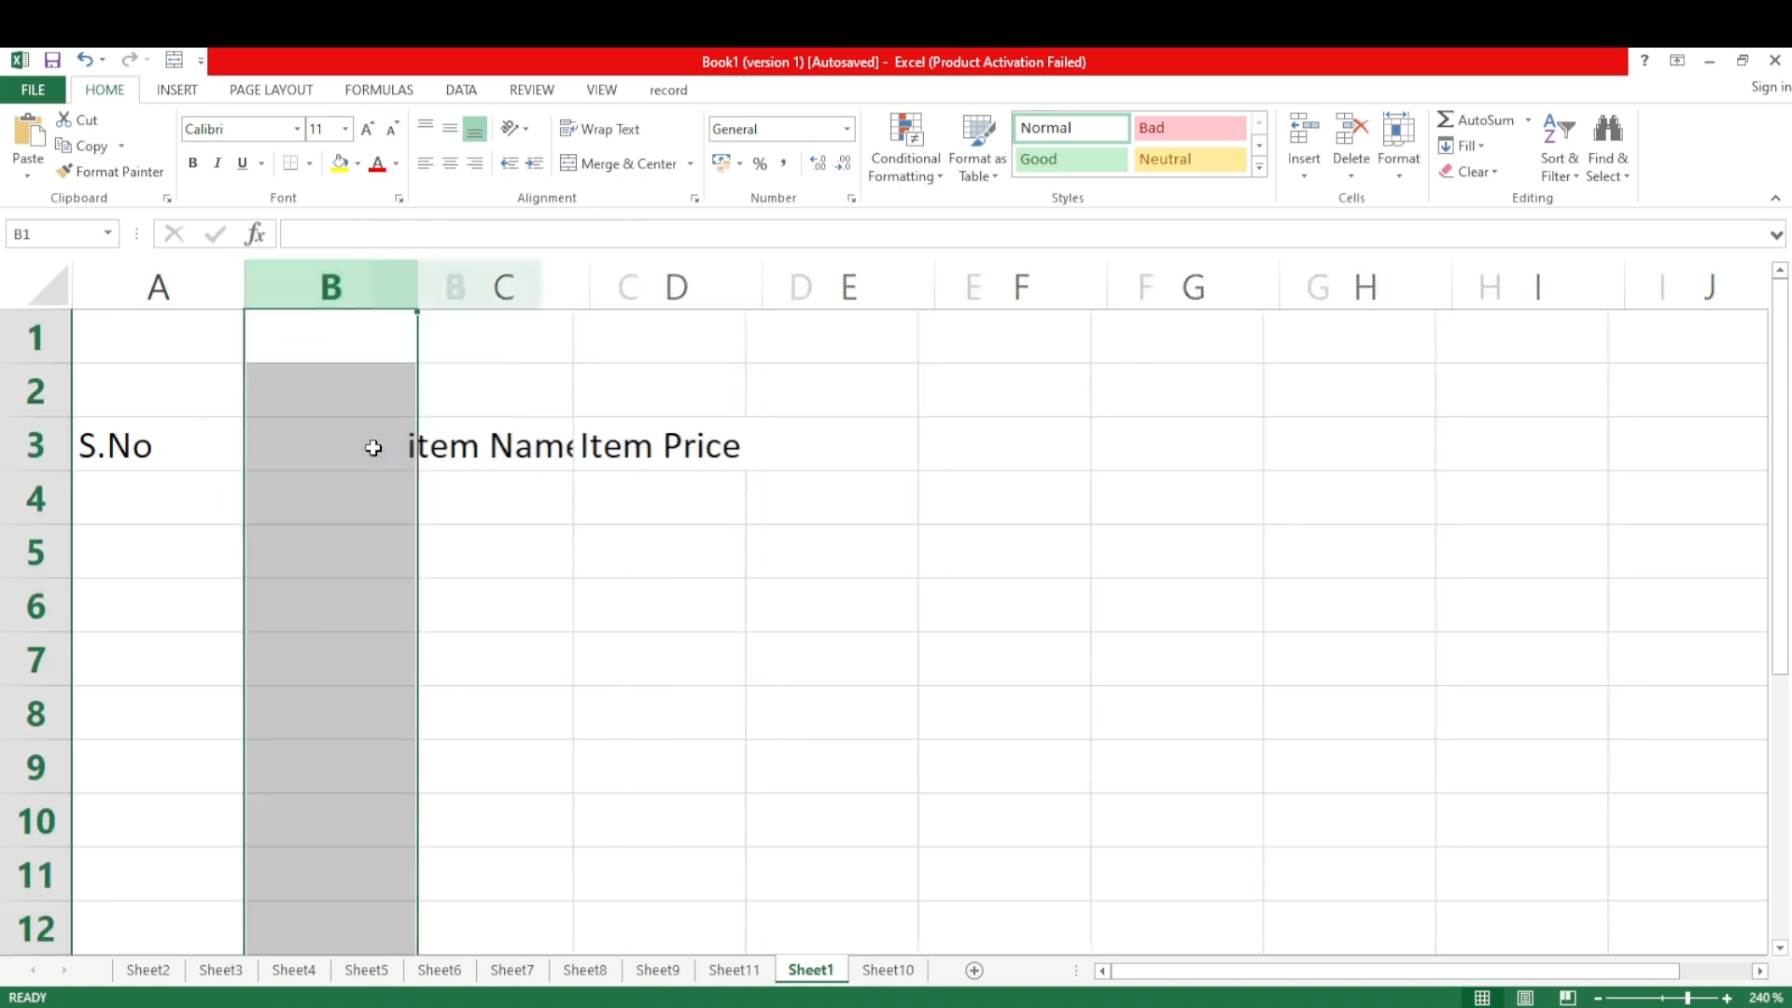
click(327, 446)
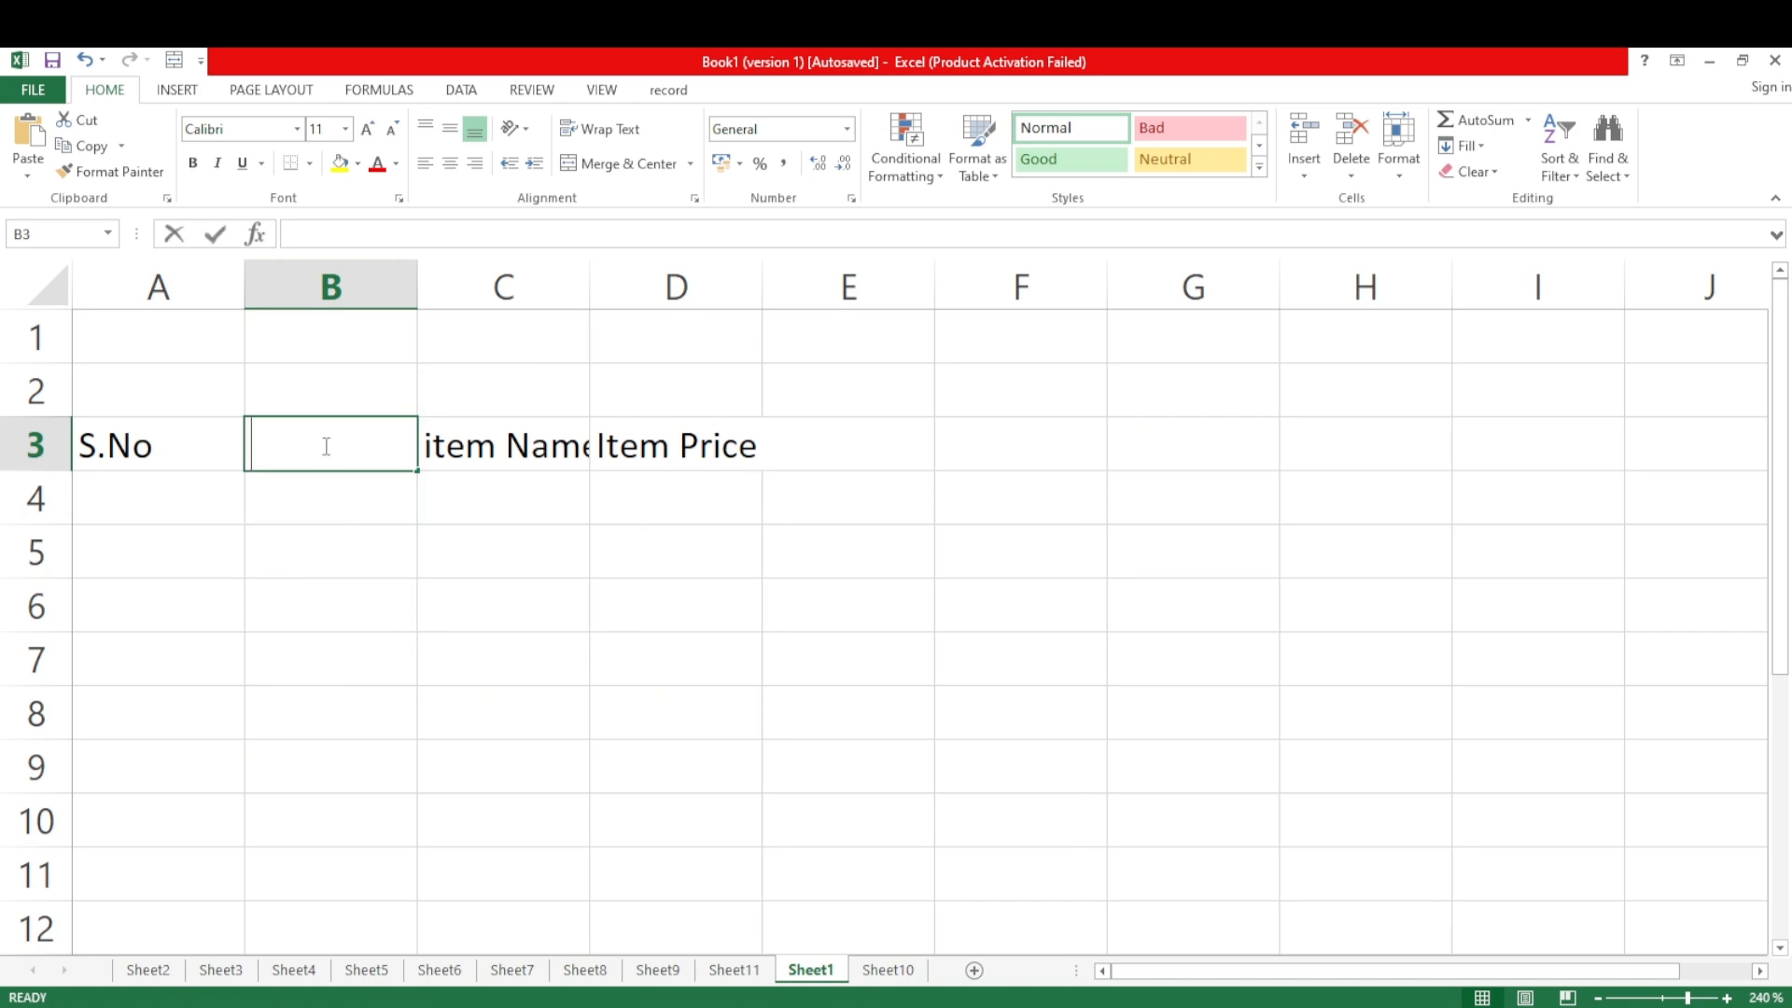
text(S)
key(BackSpace)
text(Date)
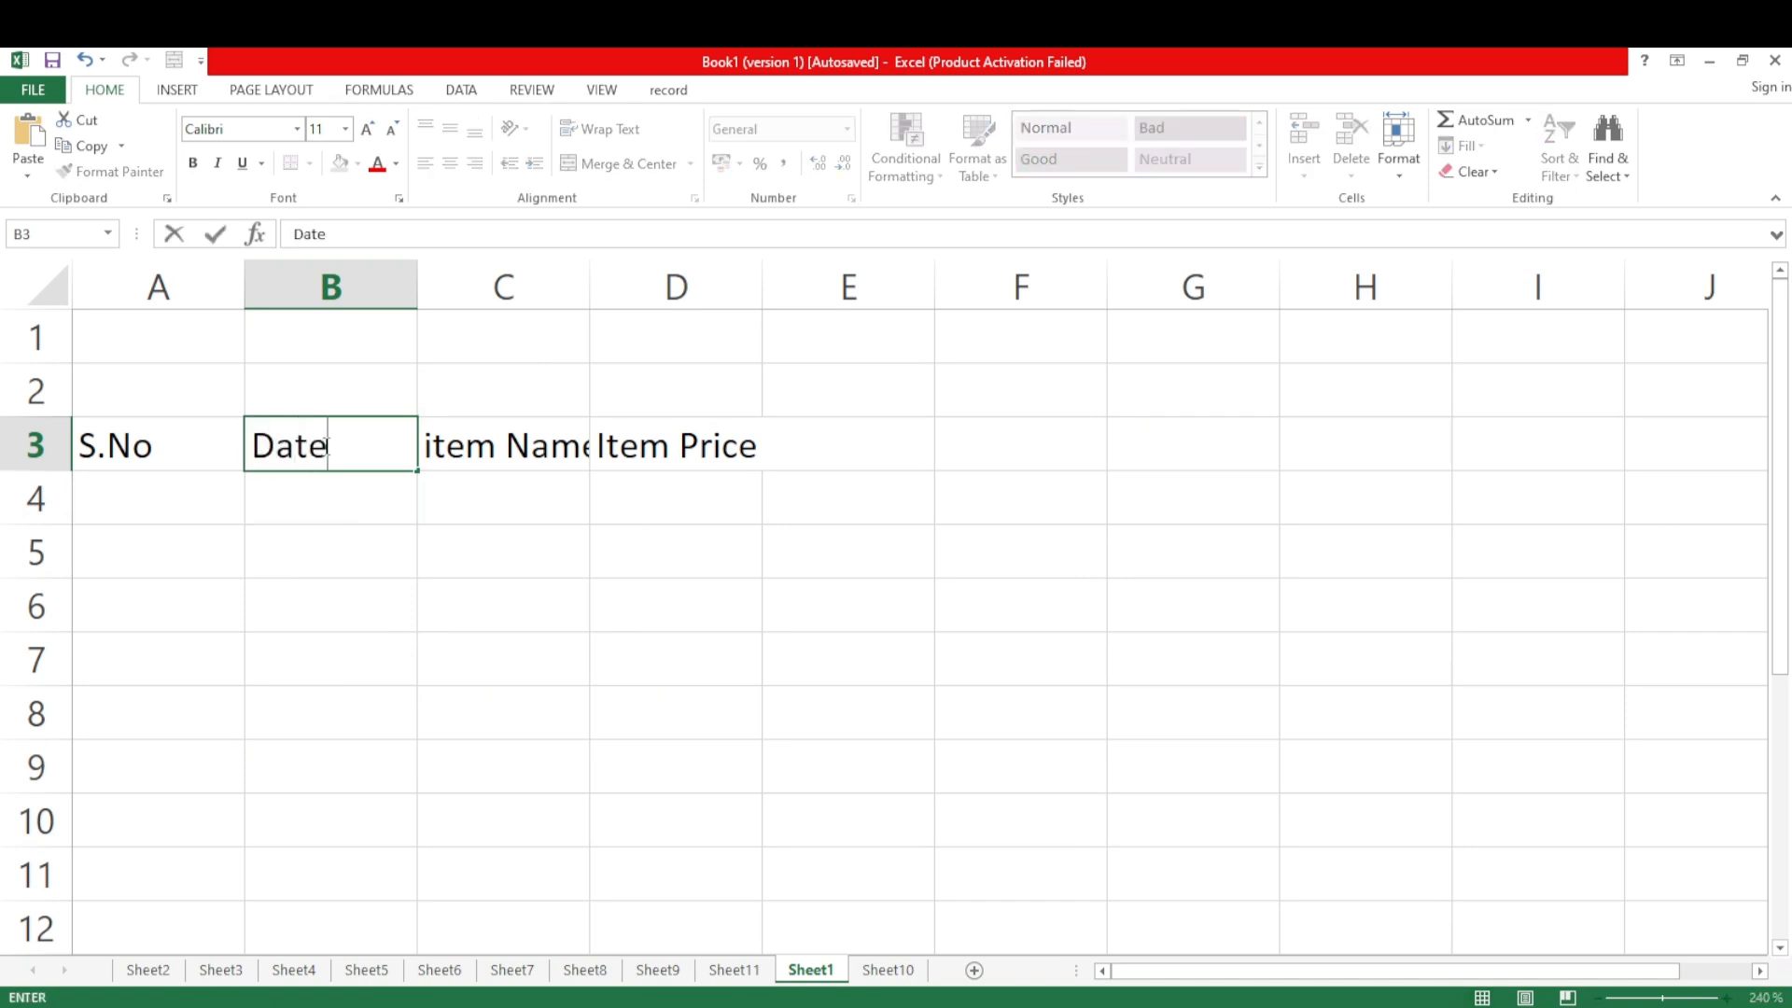
click(740, 625)
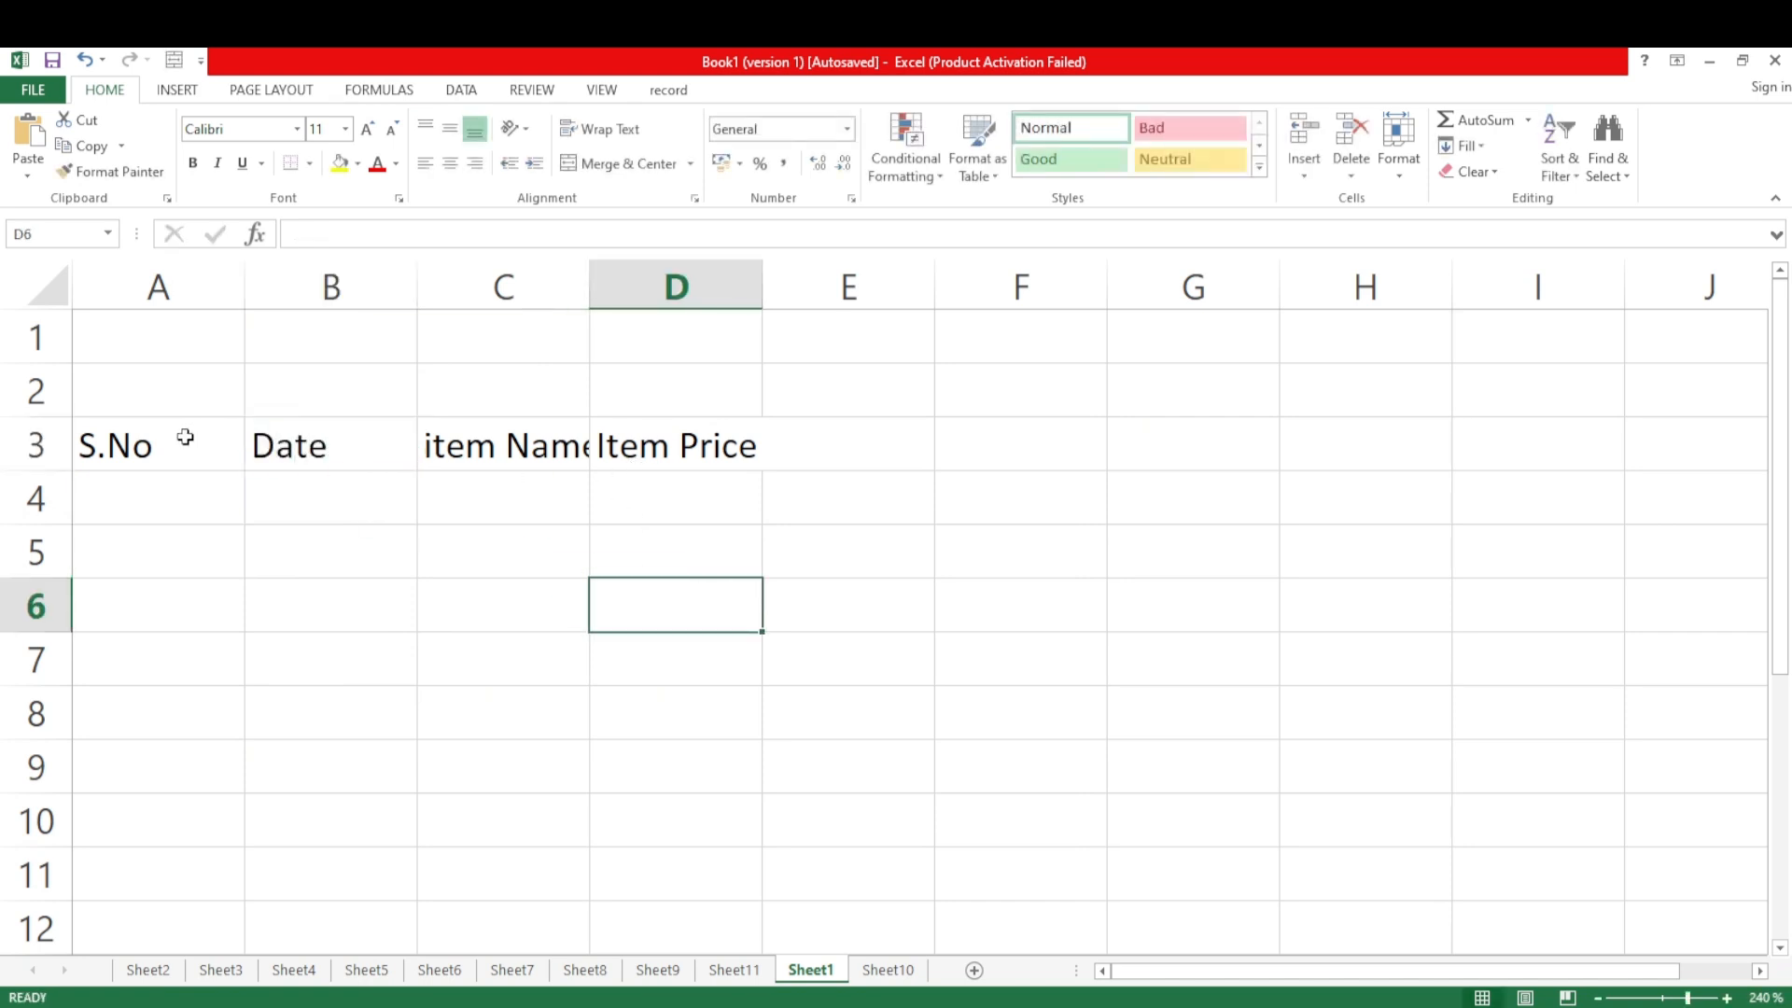
AutoFit the column widths to the headings in A3:D3
drag(184, 436, 748, 451)
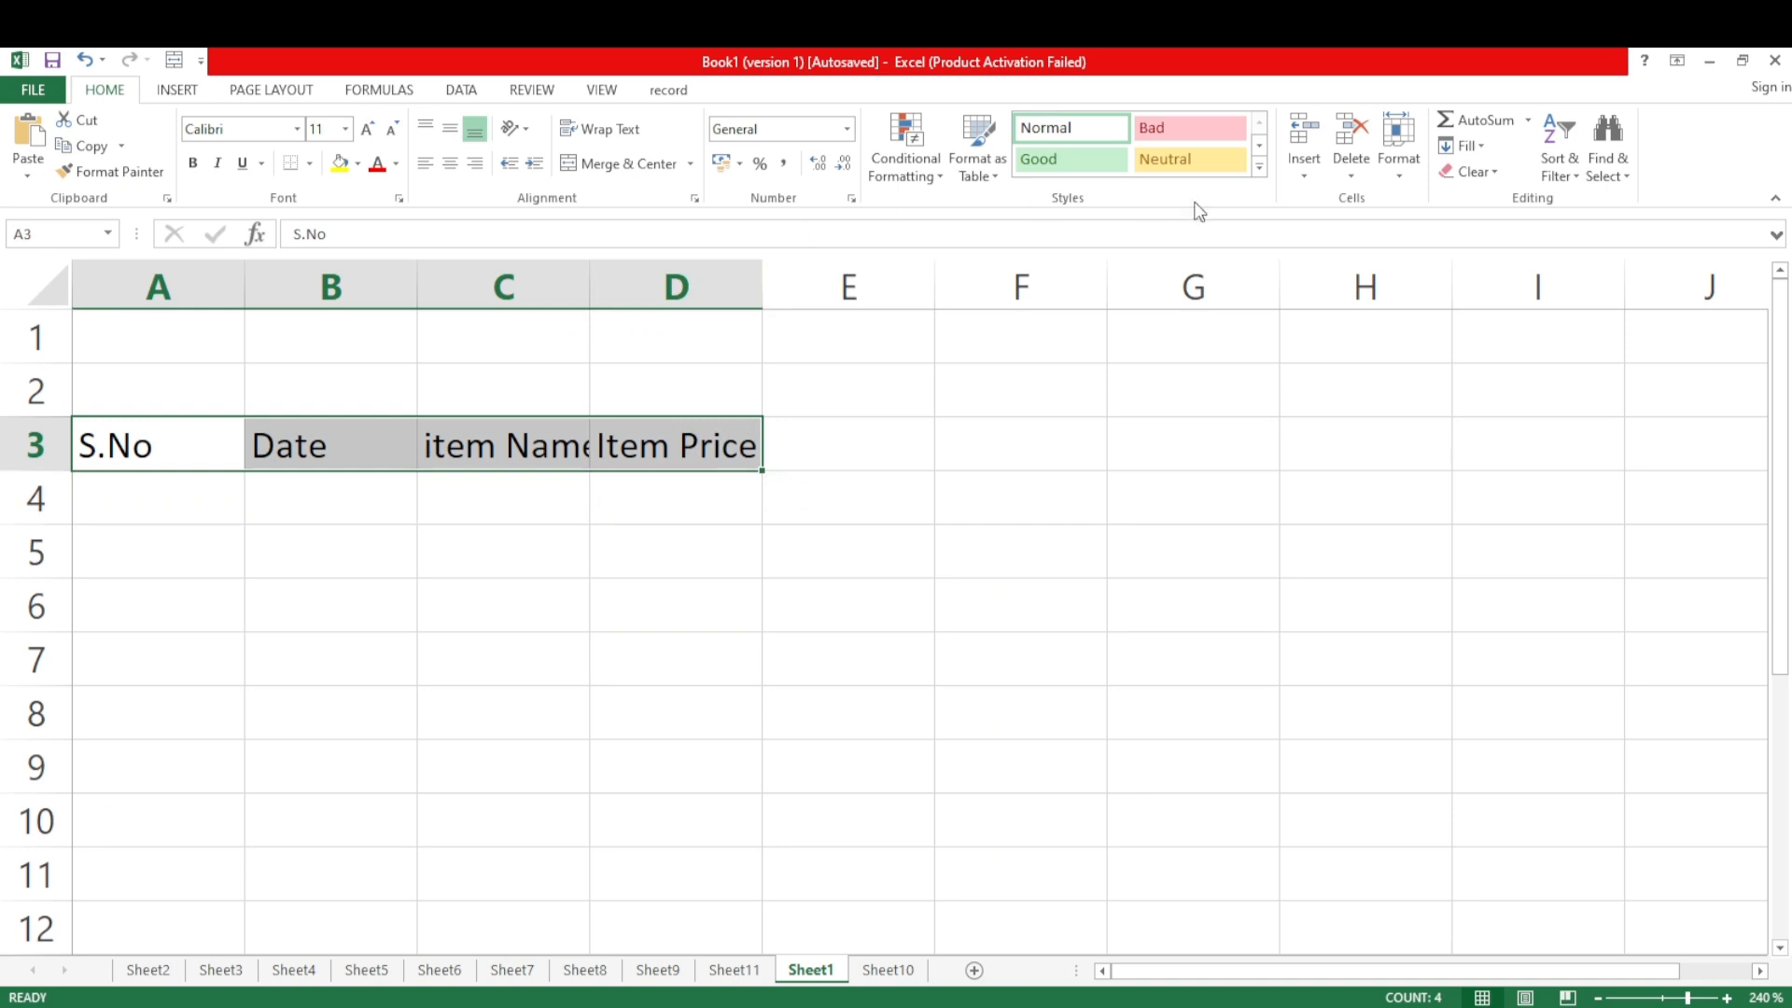
click(1395, 172)
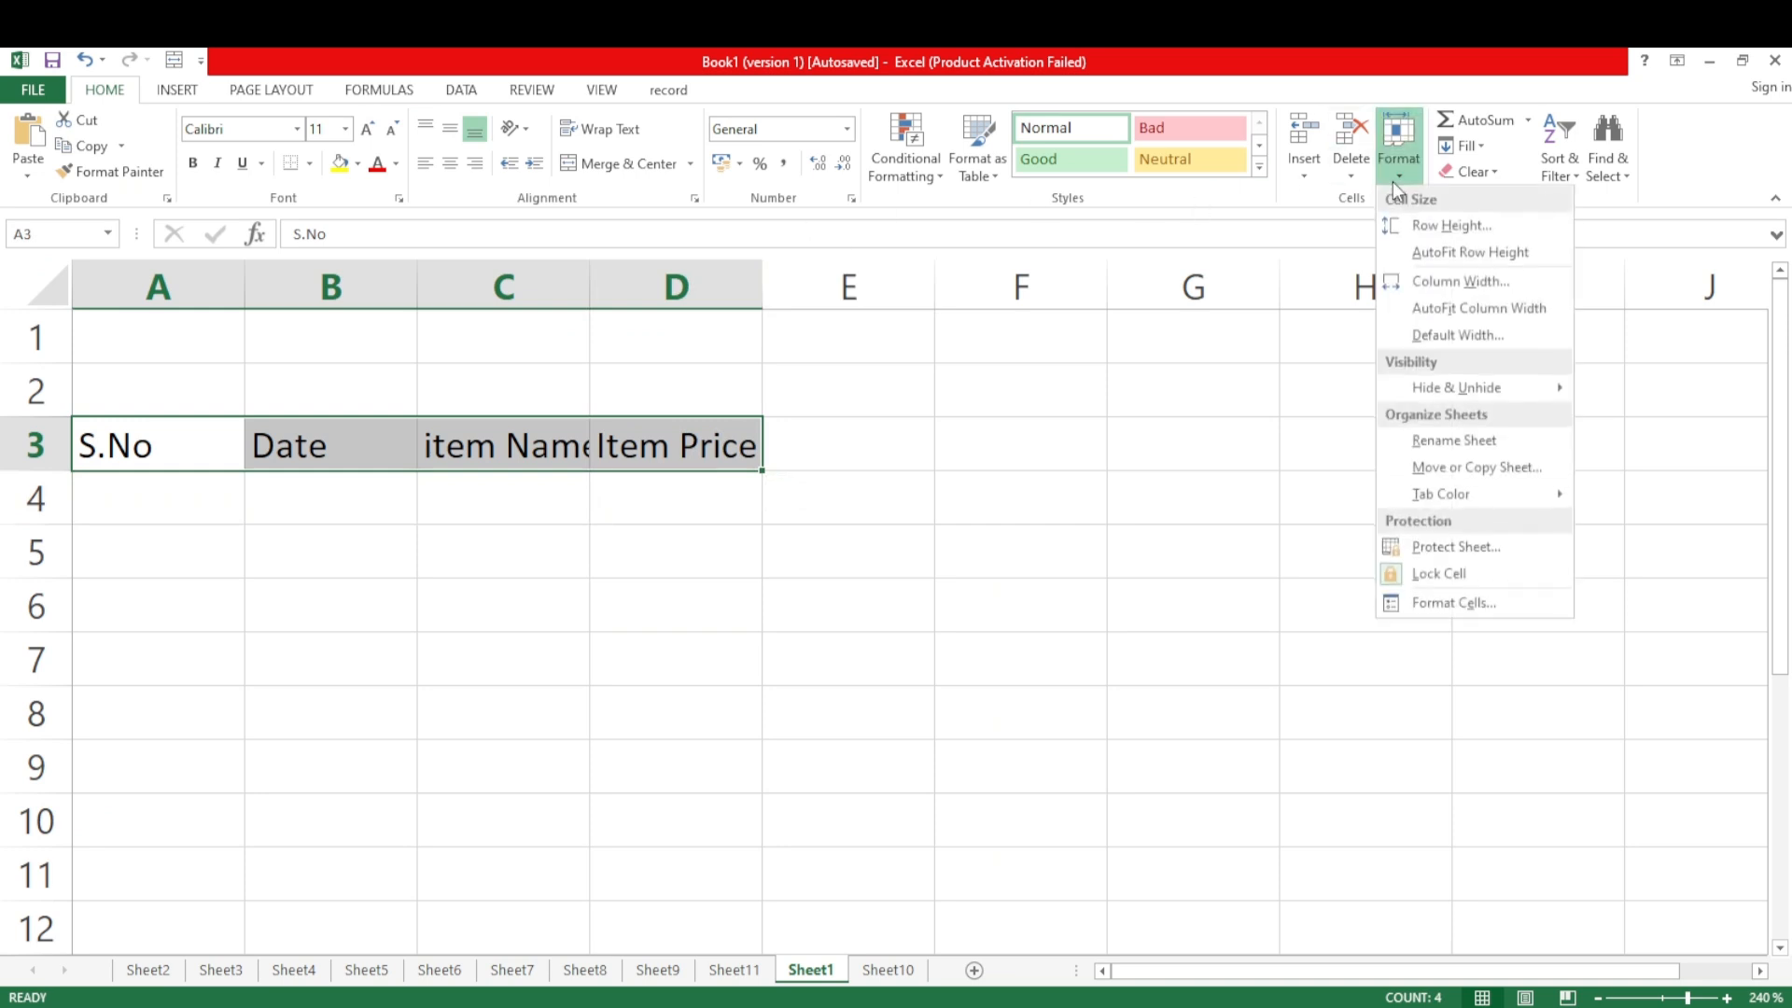
click(1402, 308)
click(825, 588)
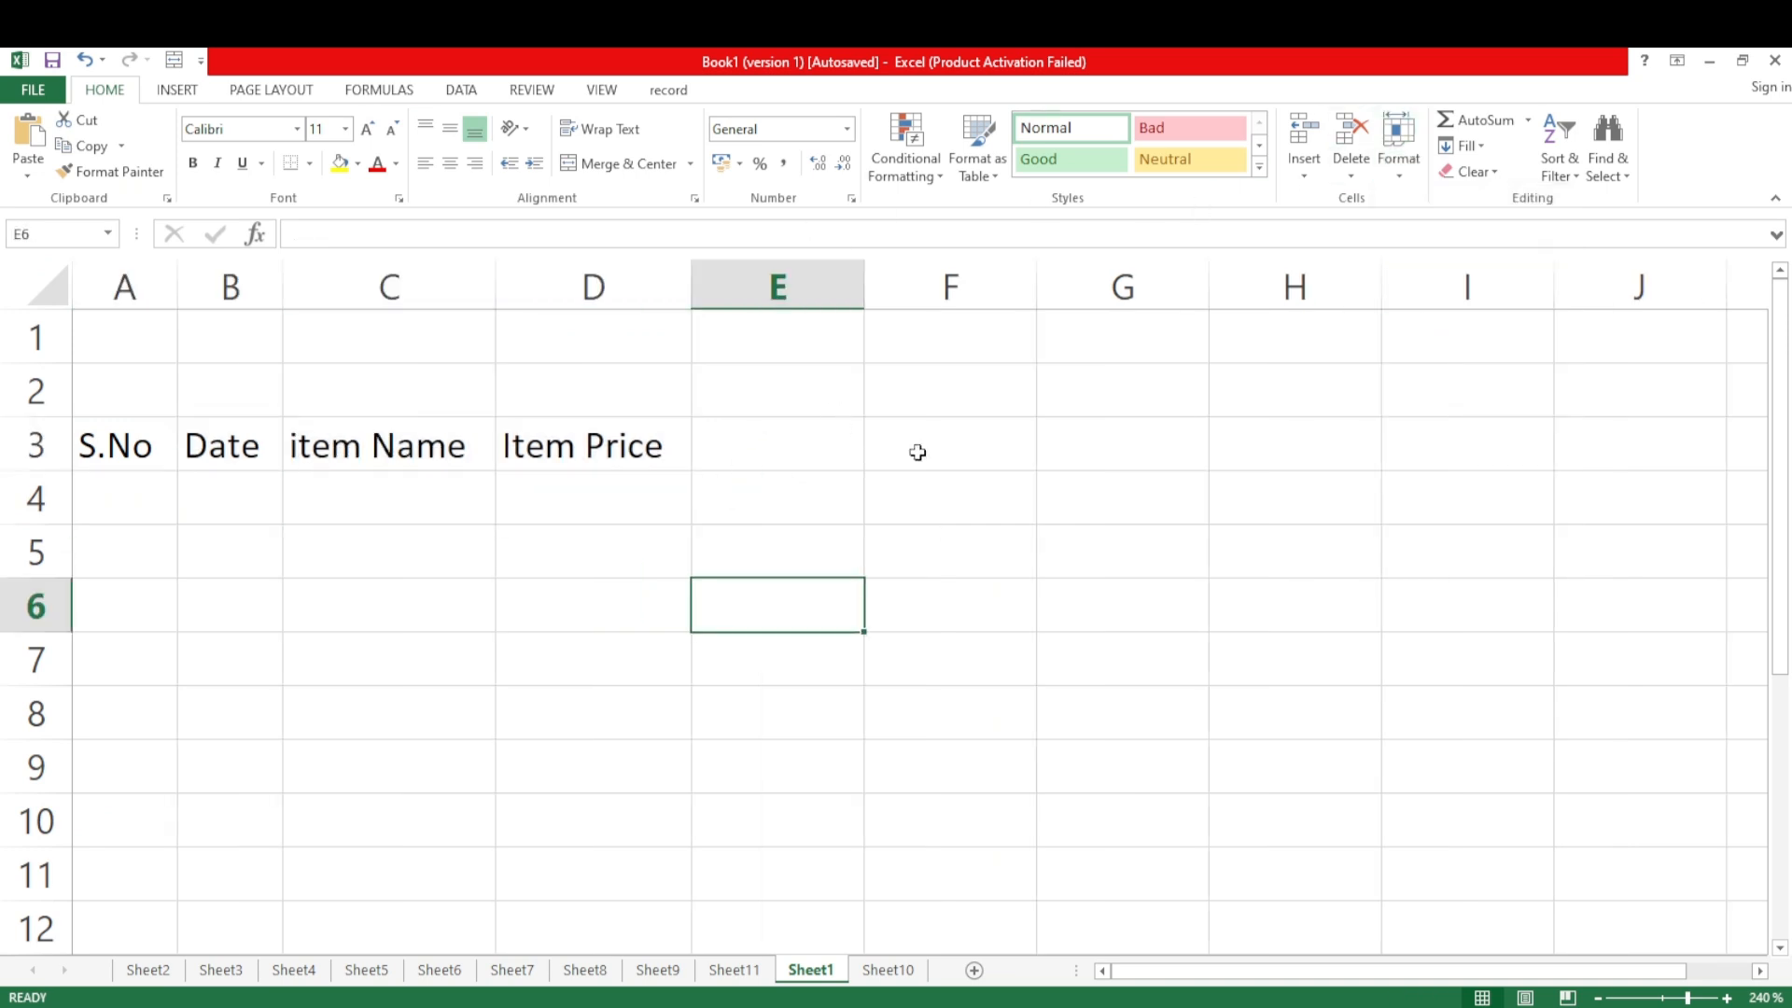
Merge and center the cells F1:I2
click(996, 432)
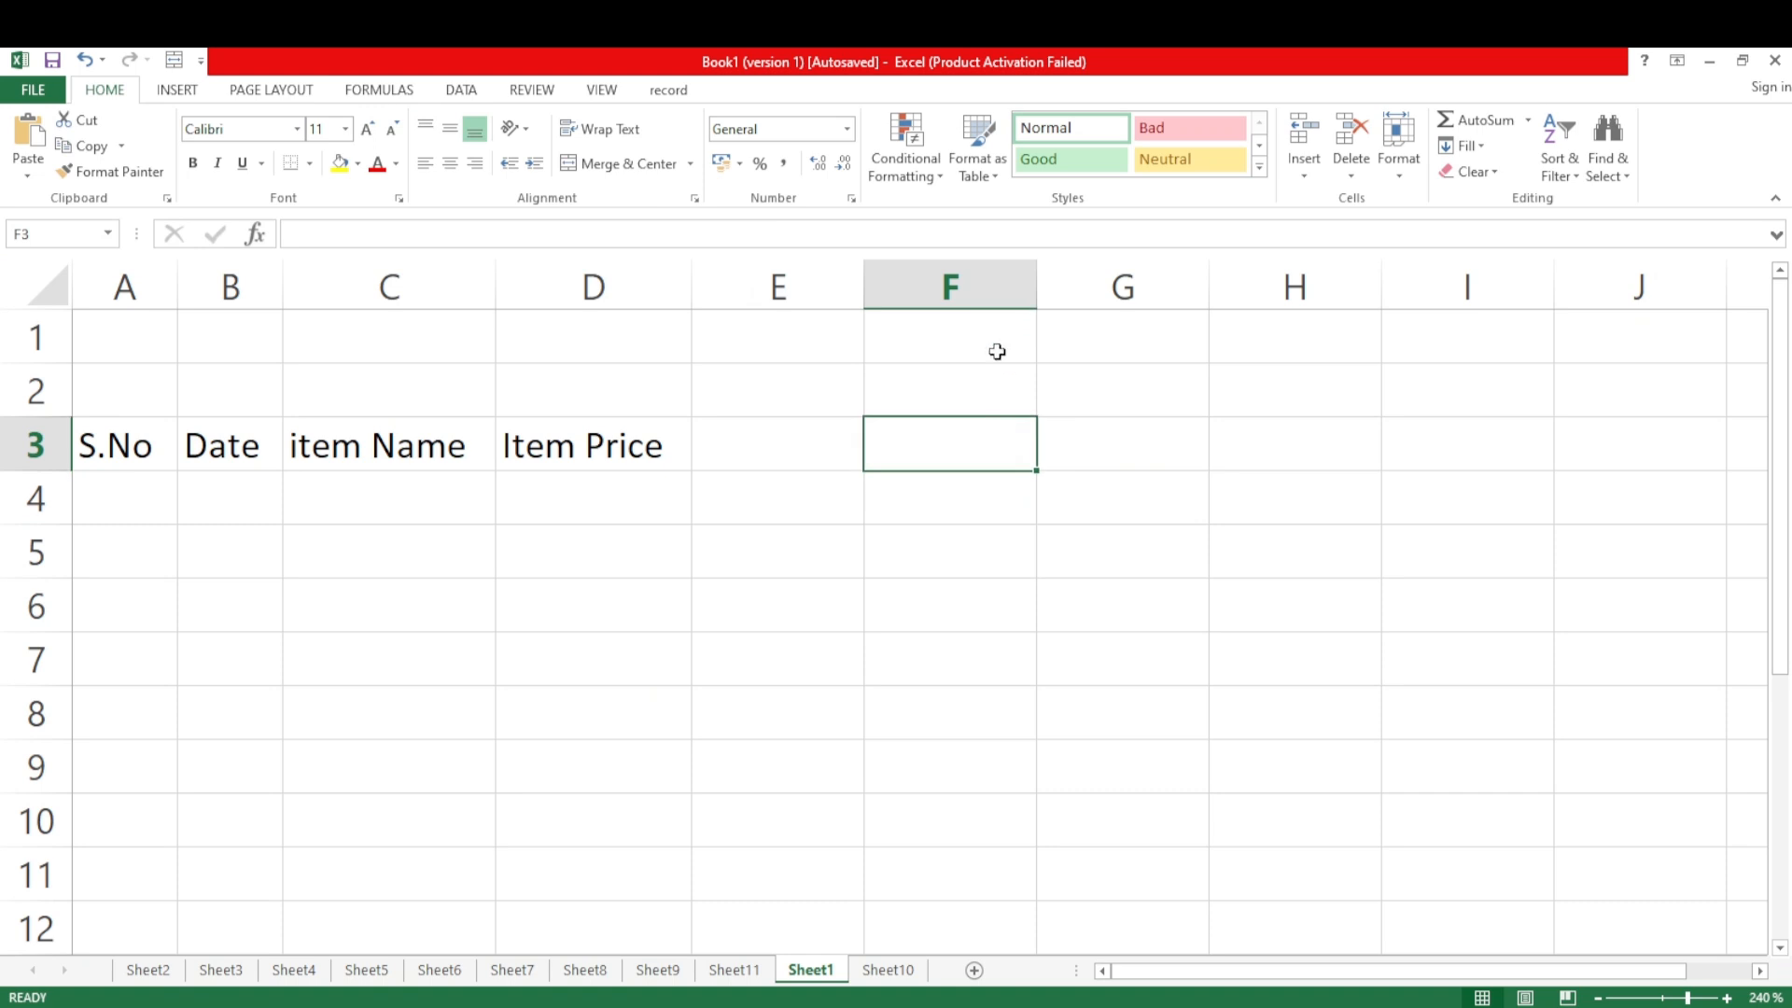
drag(909, 336, 1419, 392)
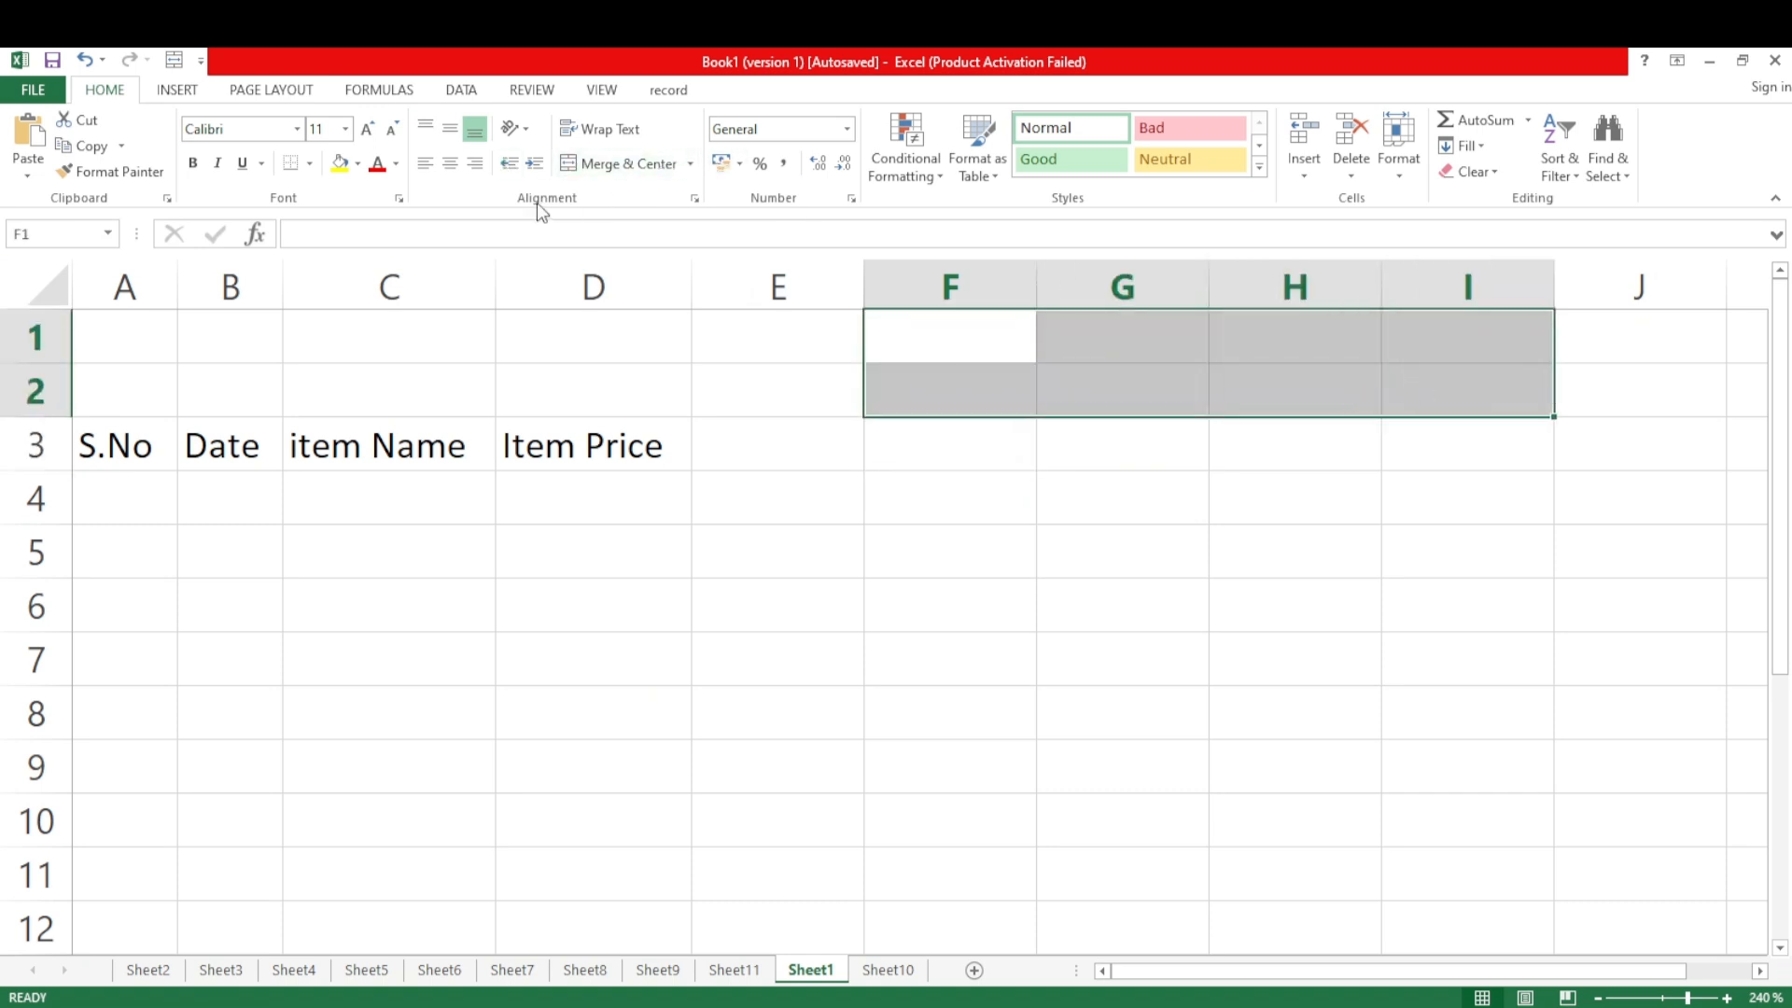
click(588, 169)
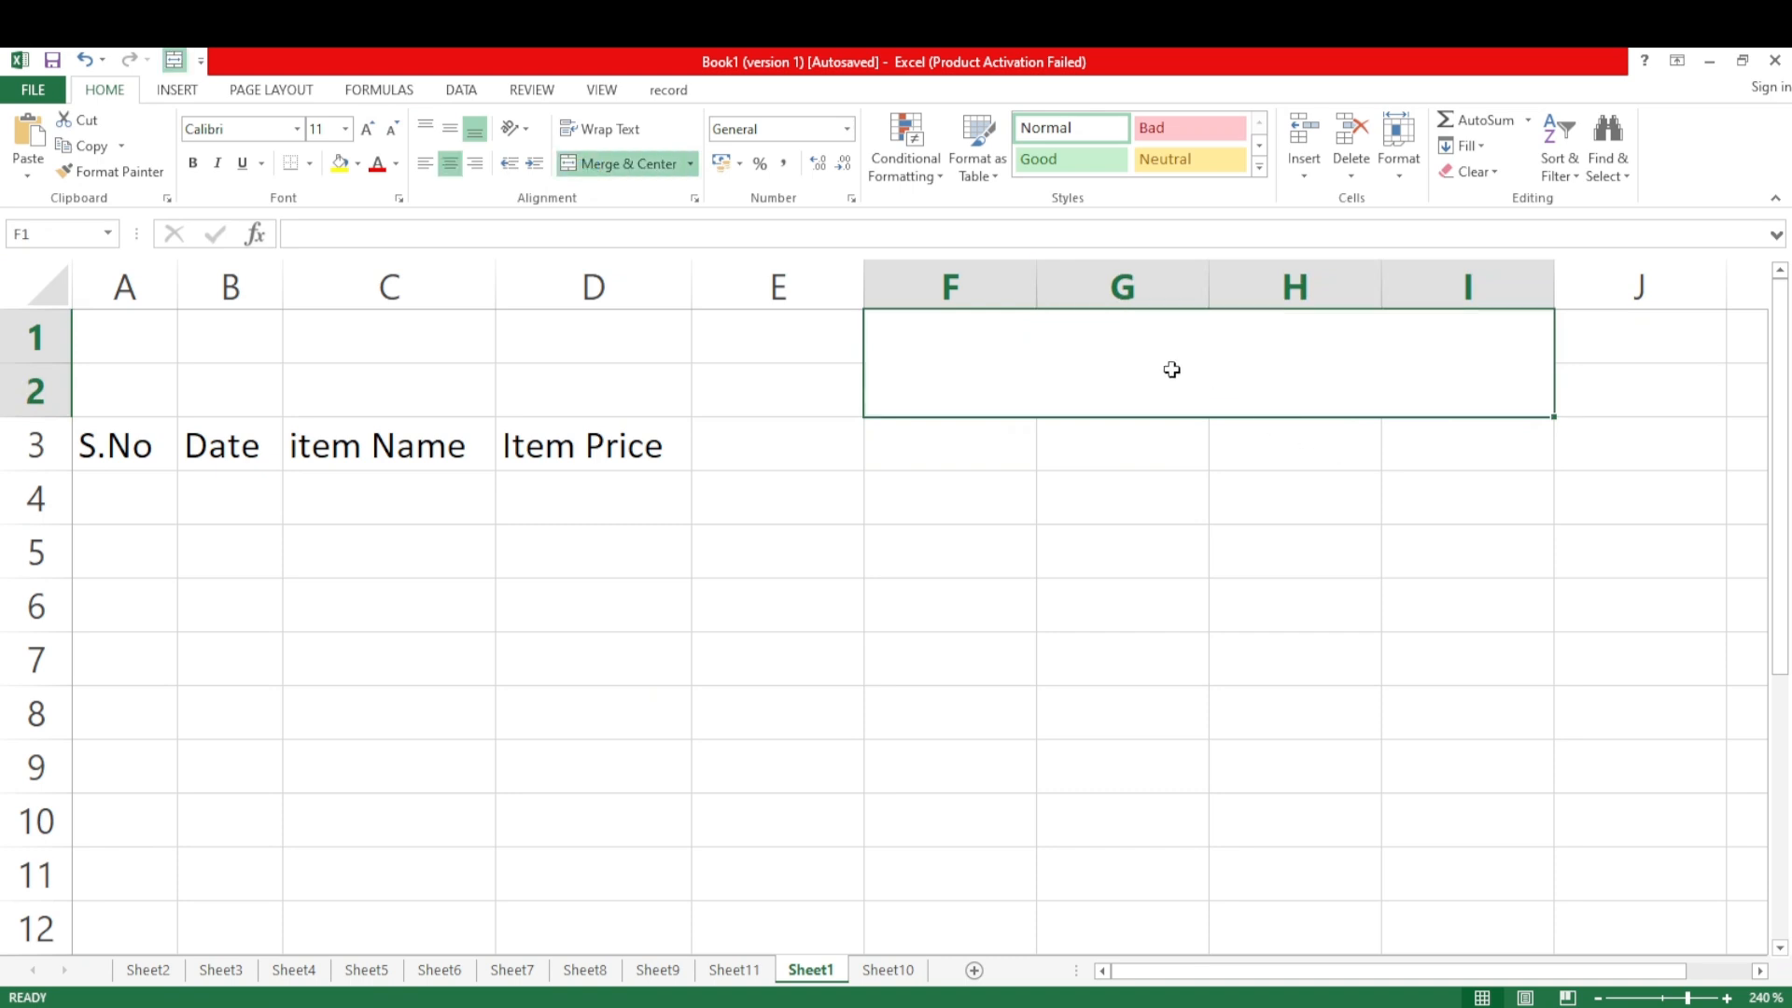
click(1100, 476)
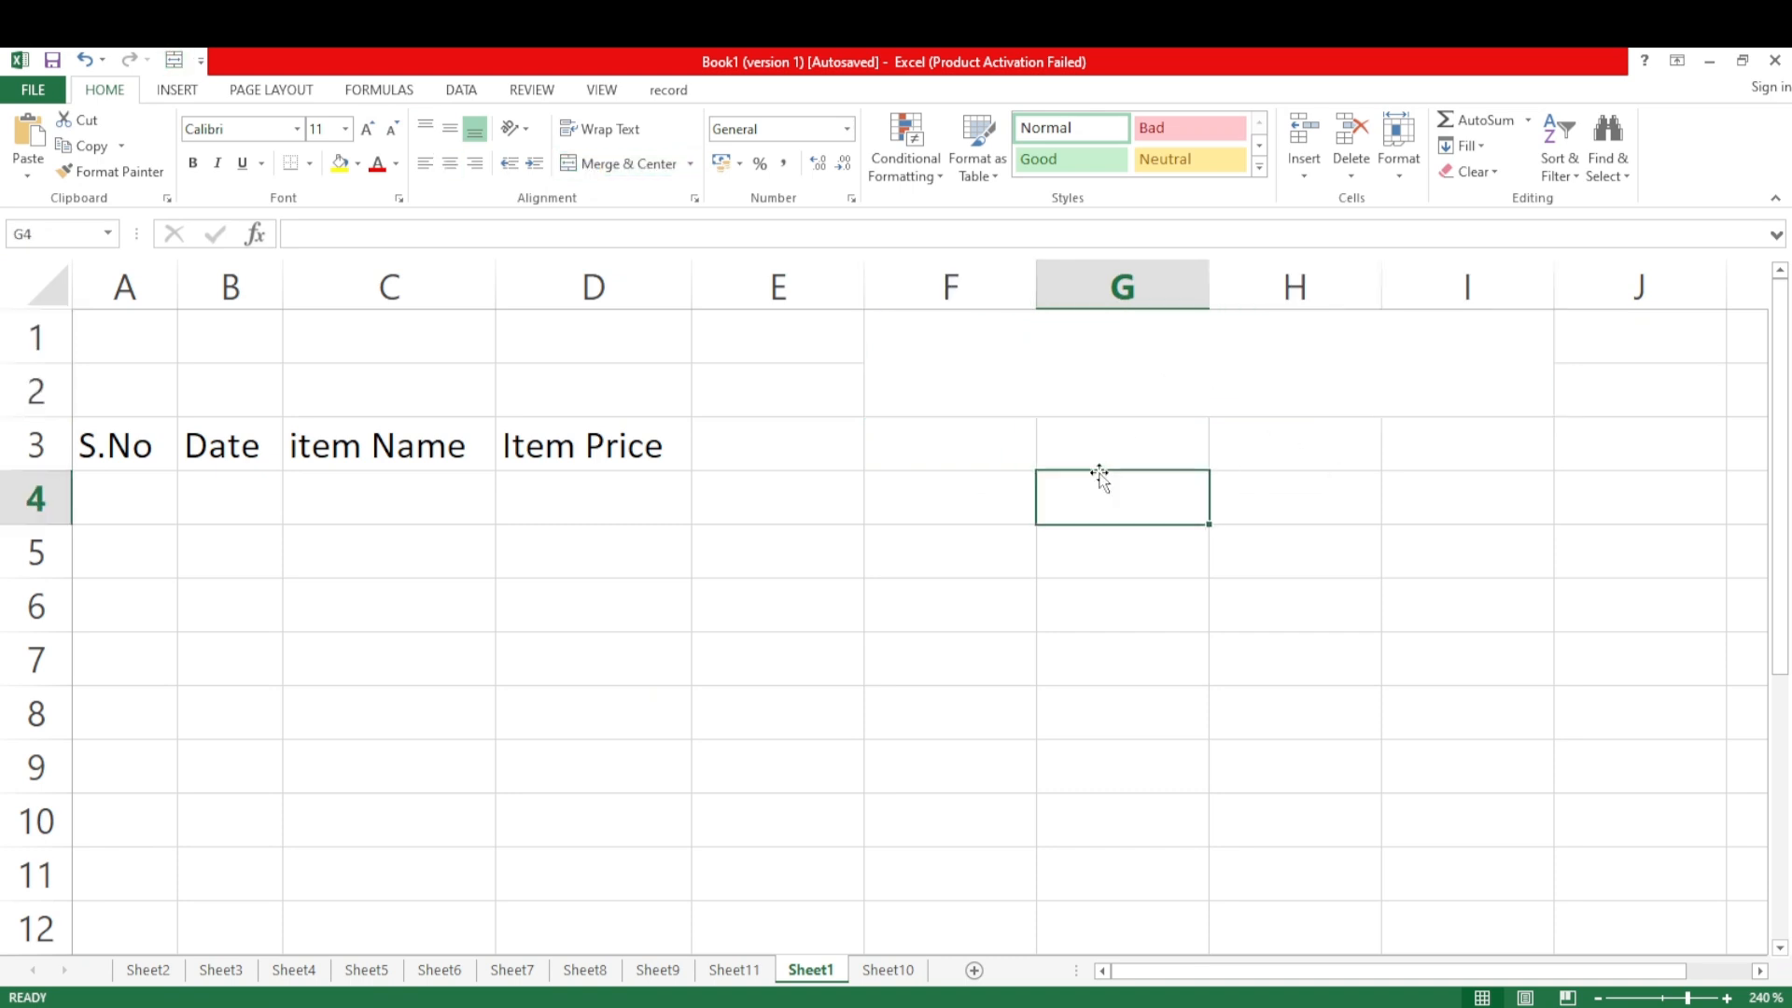
Enter the title "Rida Cosmatics" in the merged cell F1:I2
click(1089, 361)
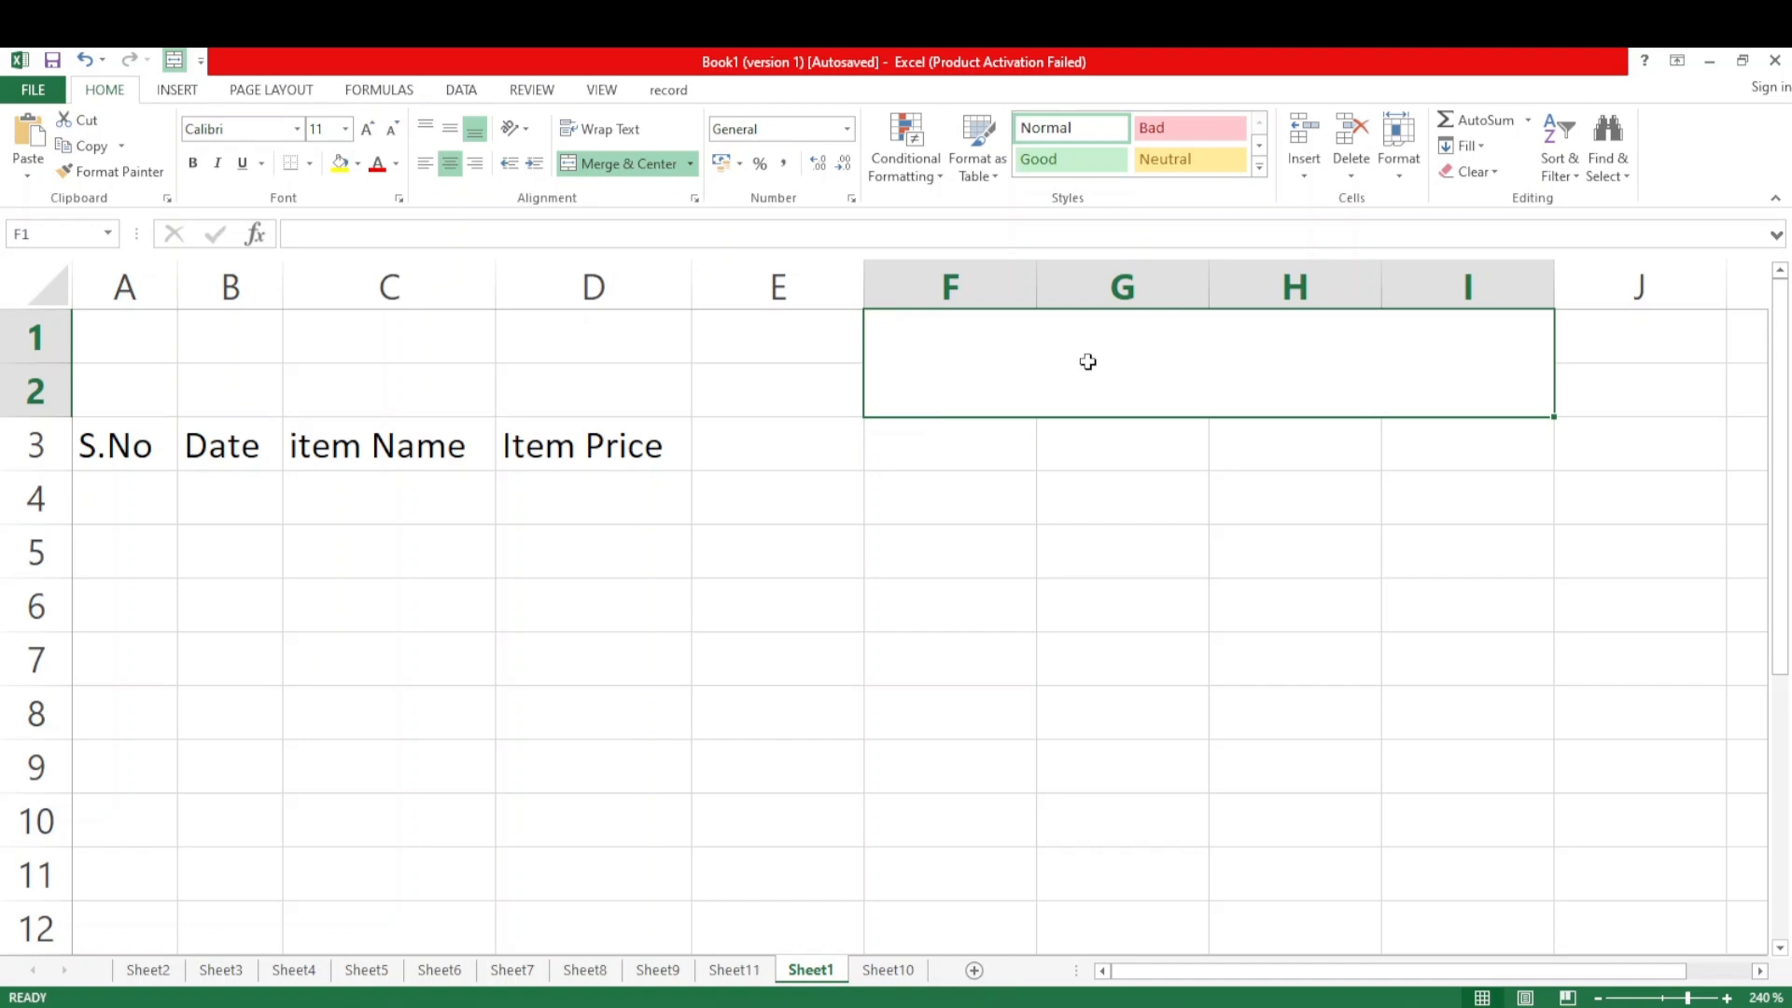
text(Rida )
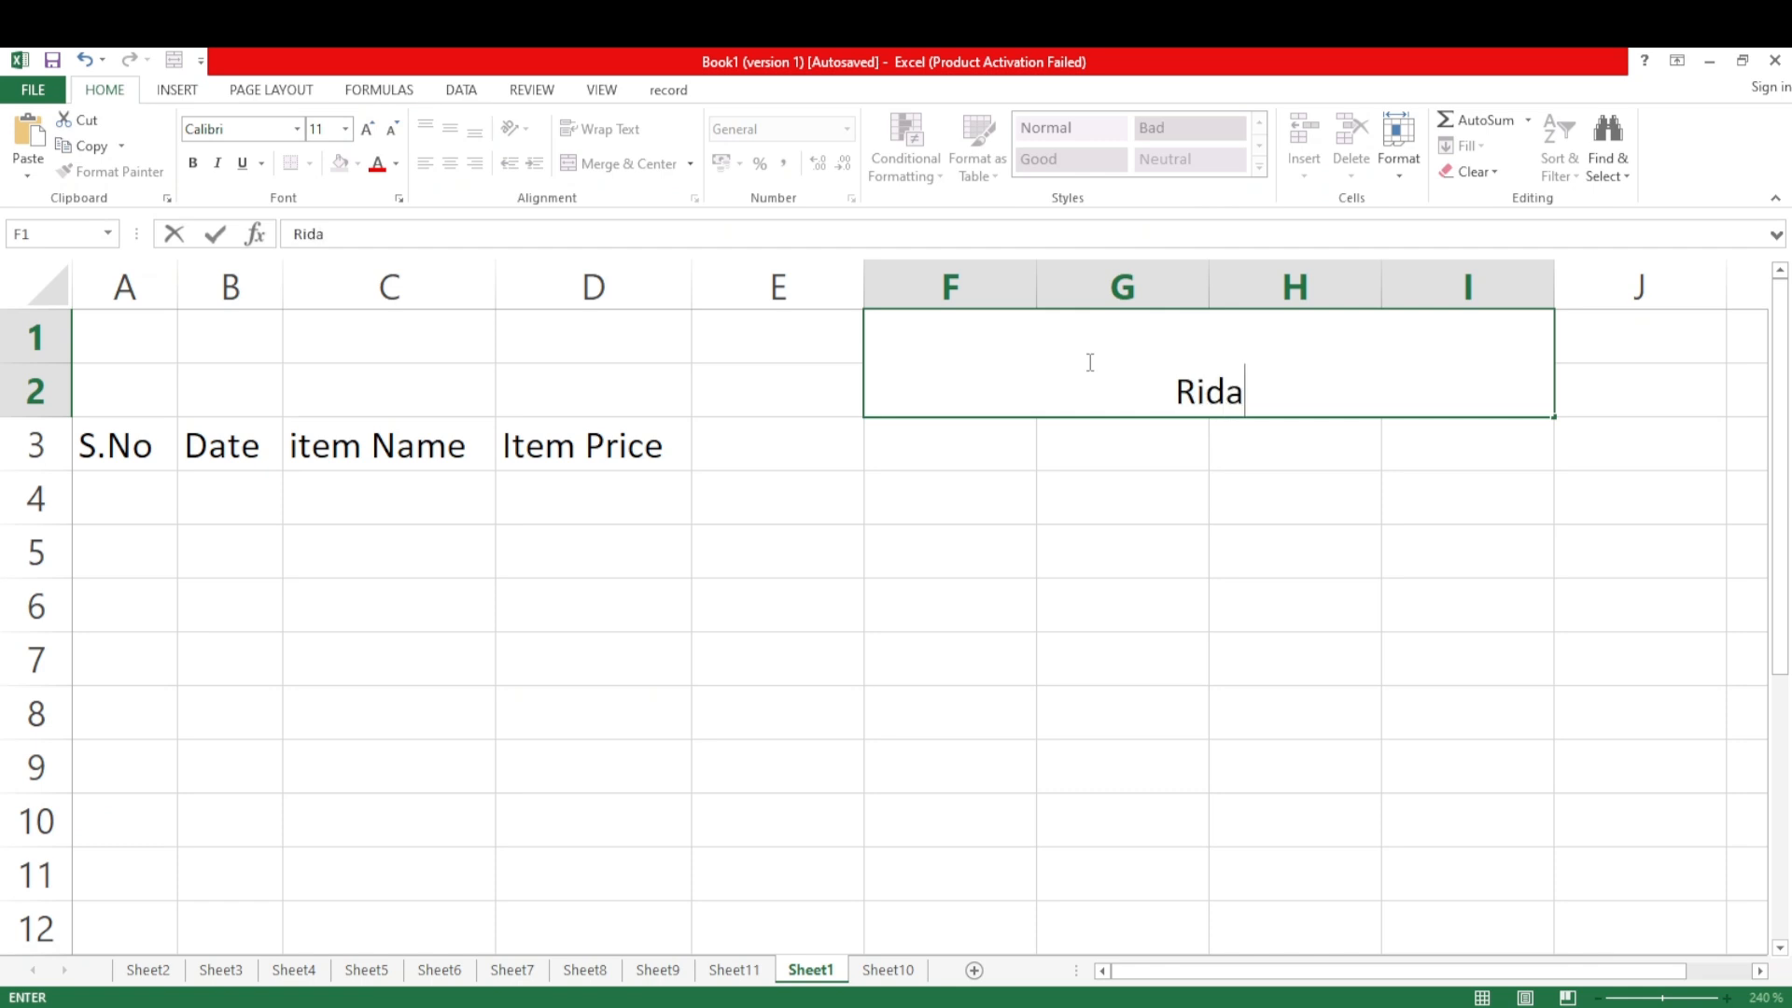
text(Cosma)
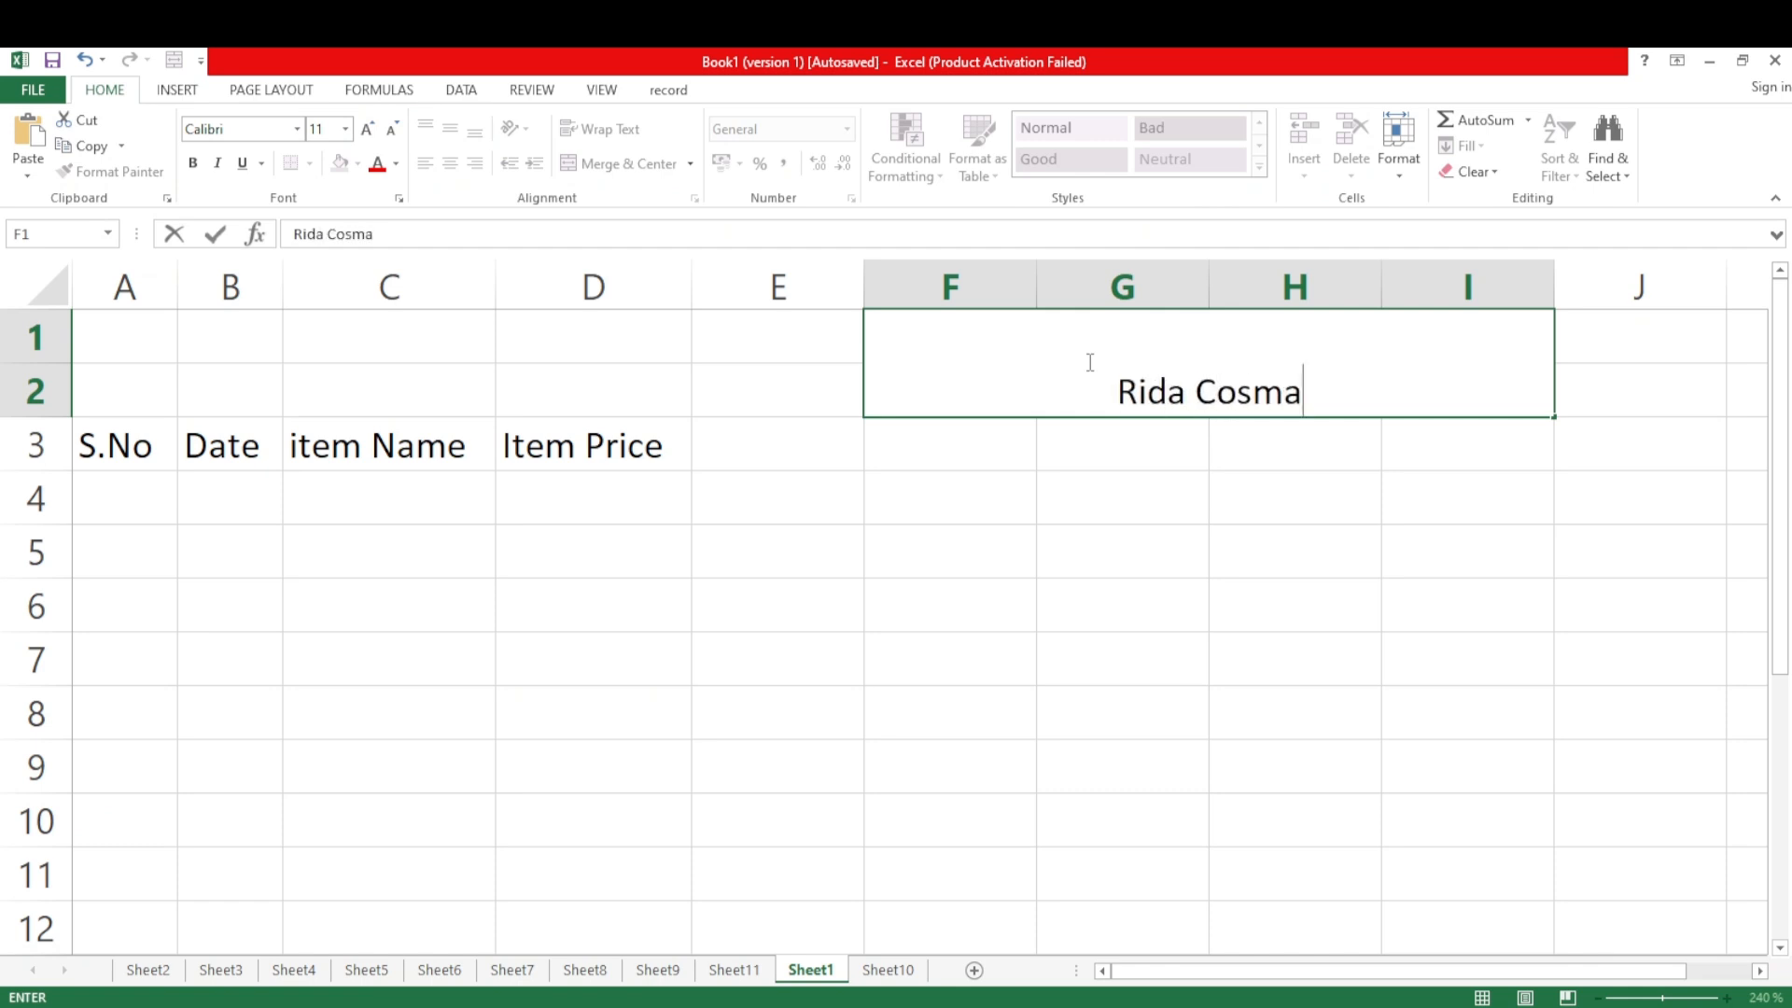
text(tics)
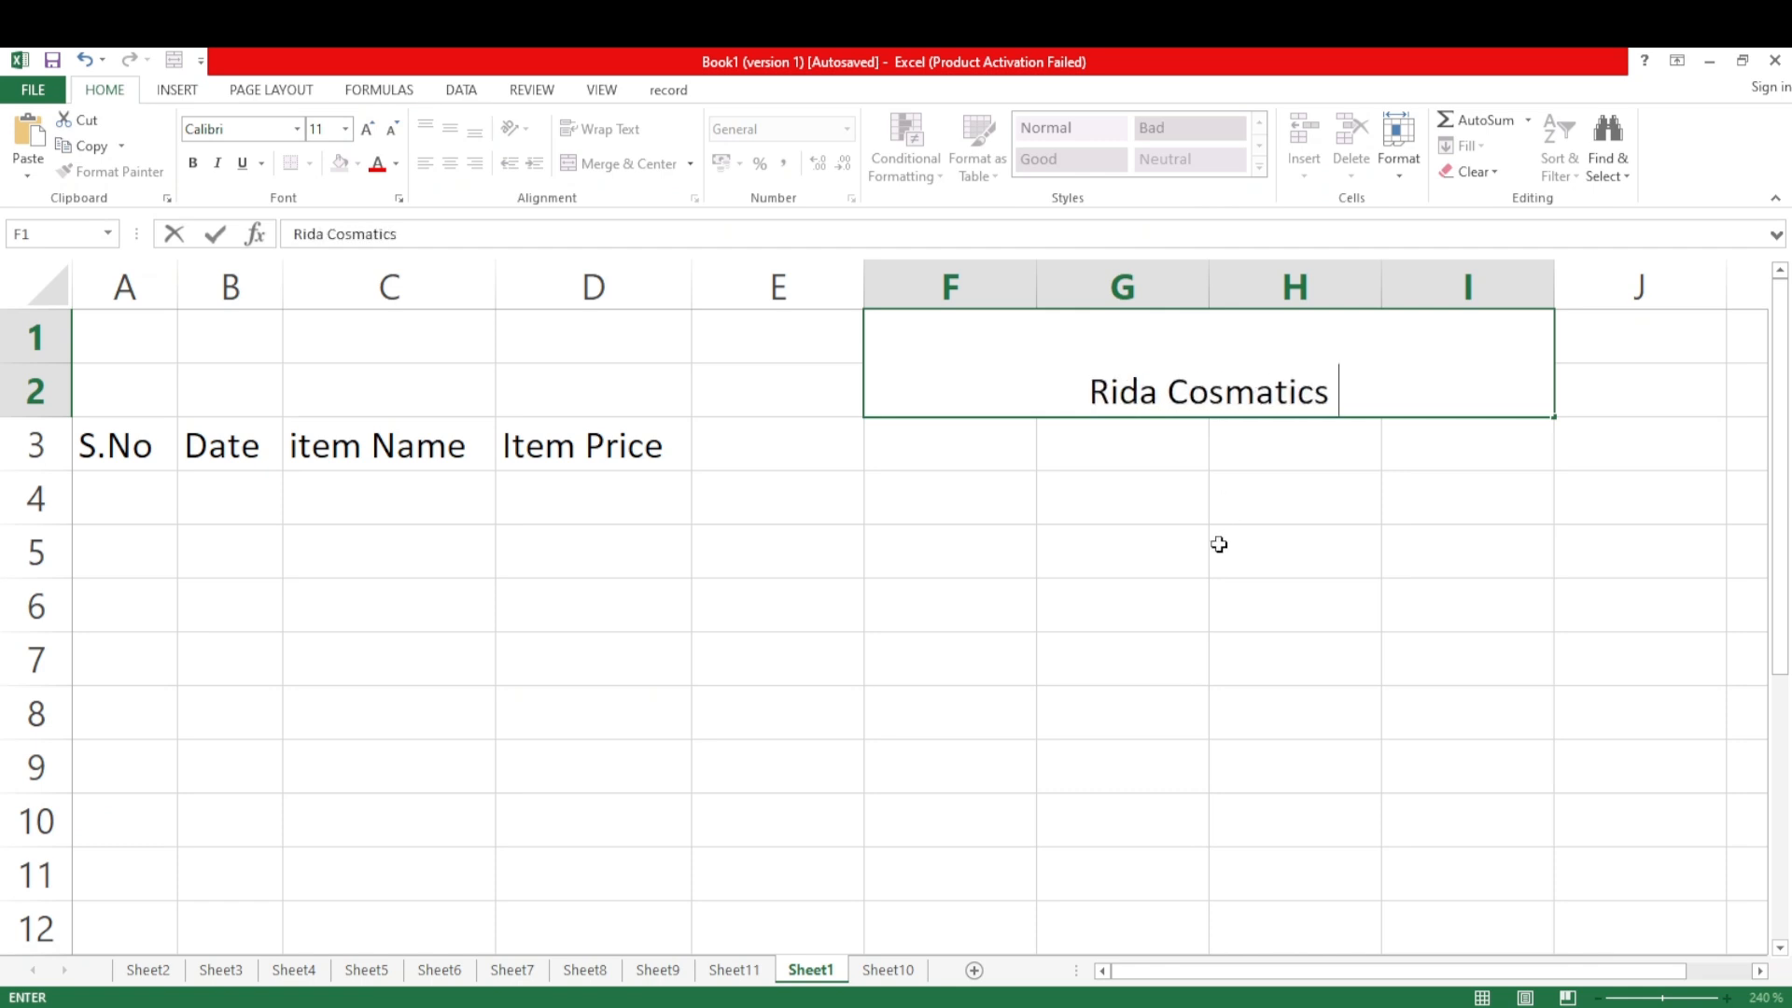
click(1220, 506)
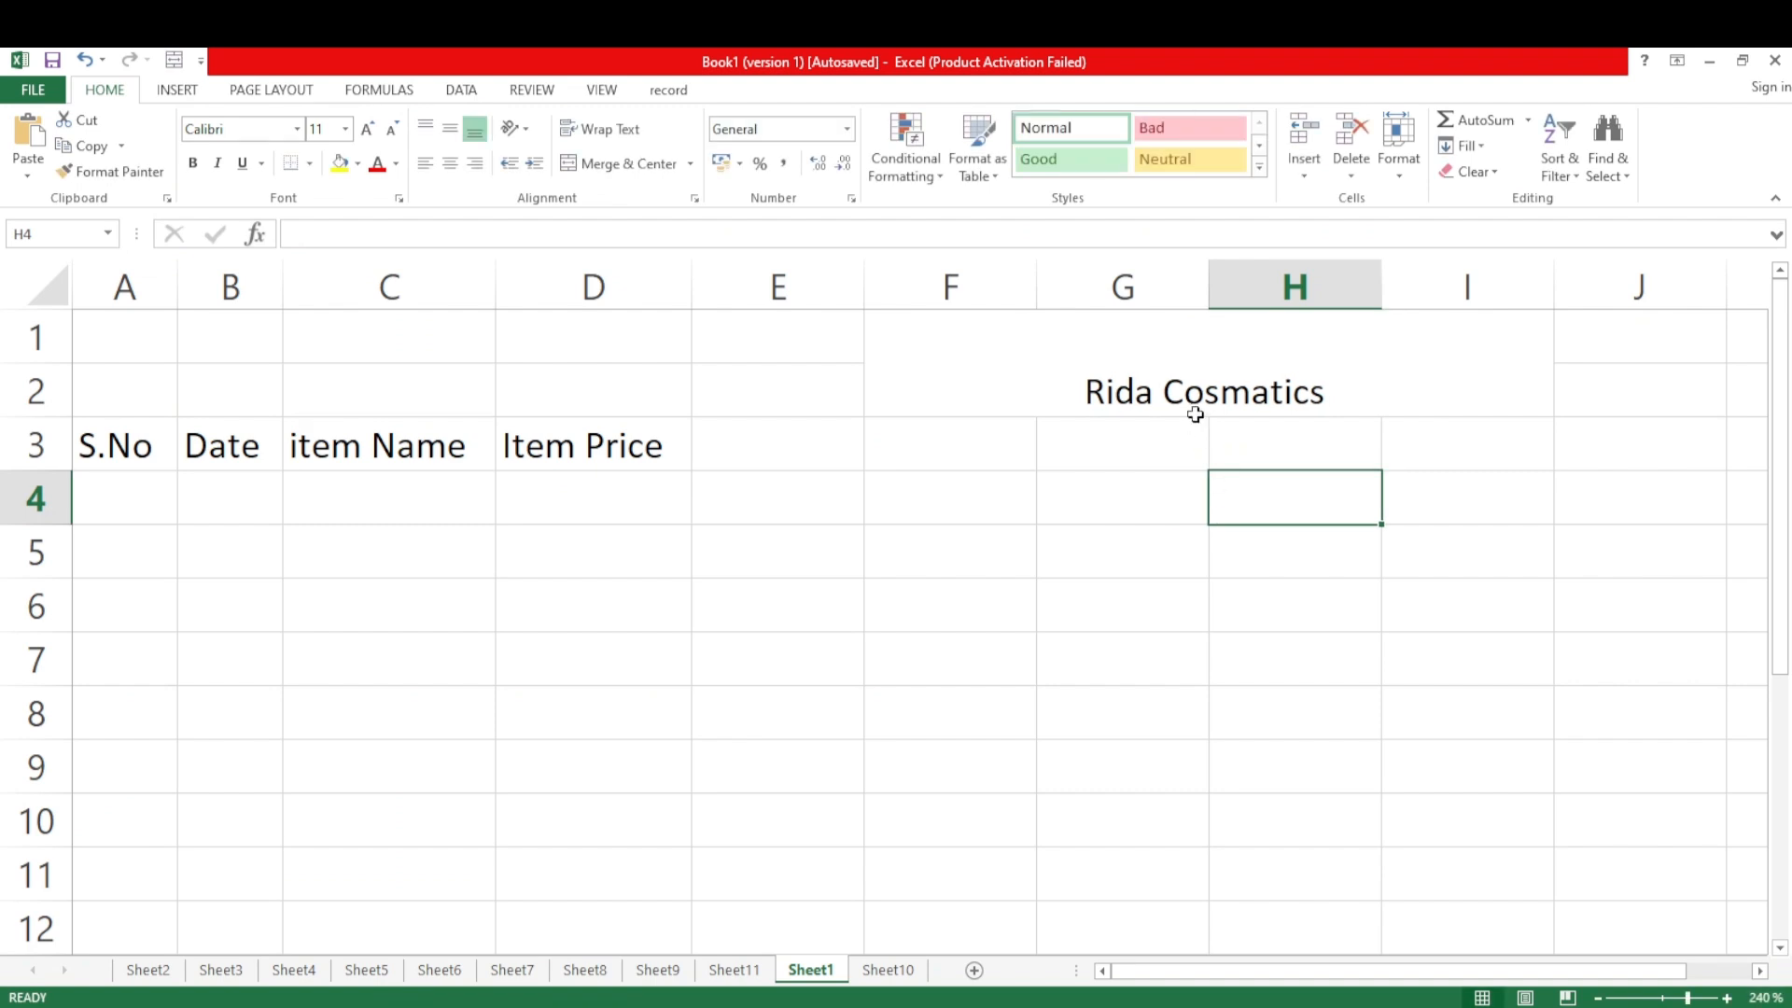
Align the "Rida Cosmatics" title vertically to the middle and enlarge its font size to 18
click(1184, 383)
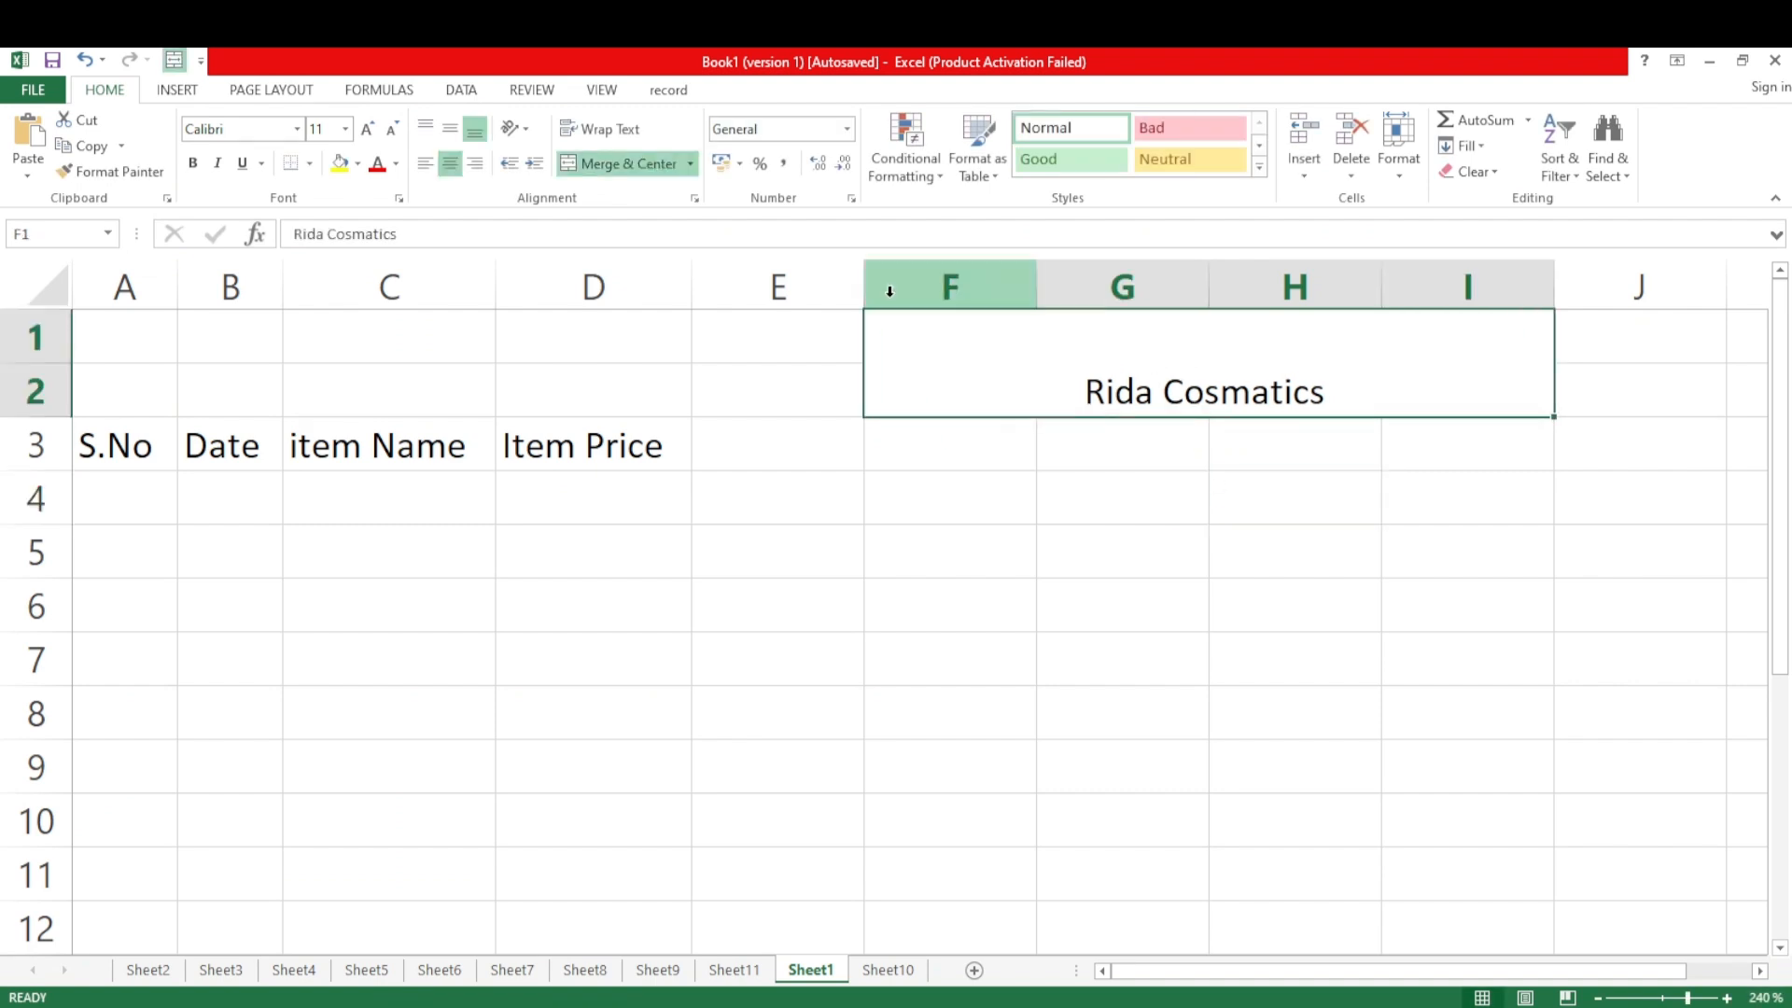
click(450, 128)
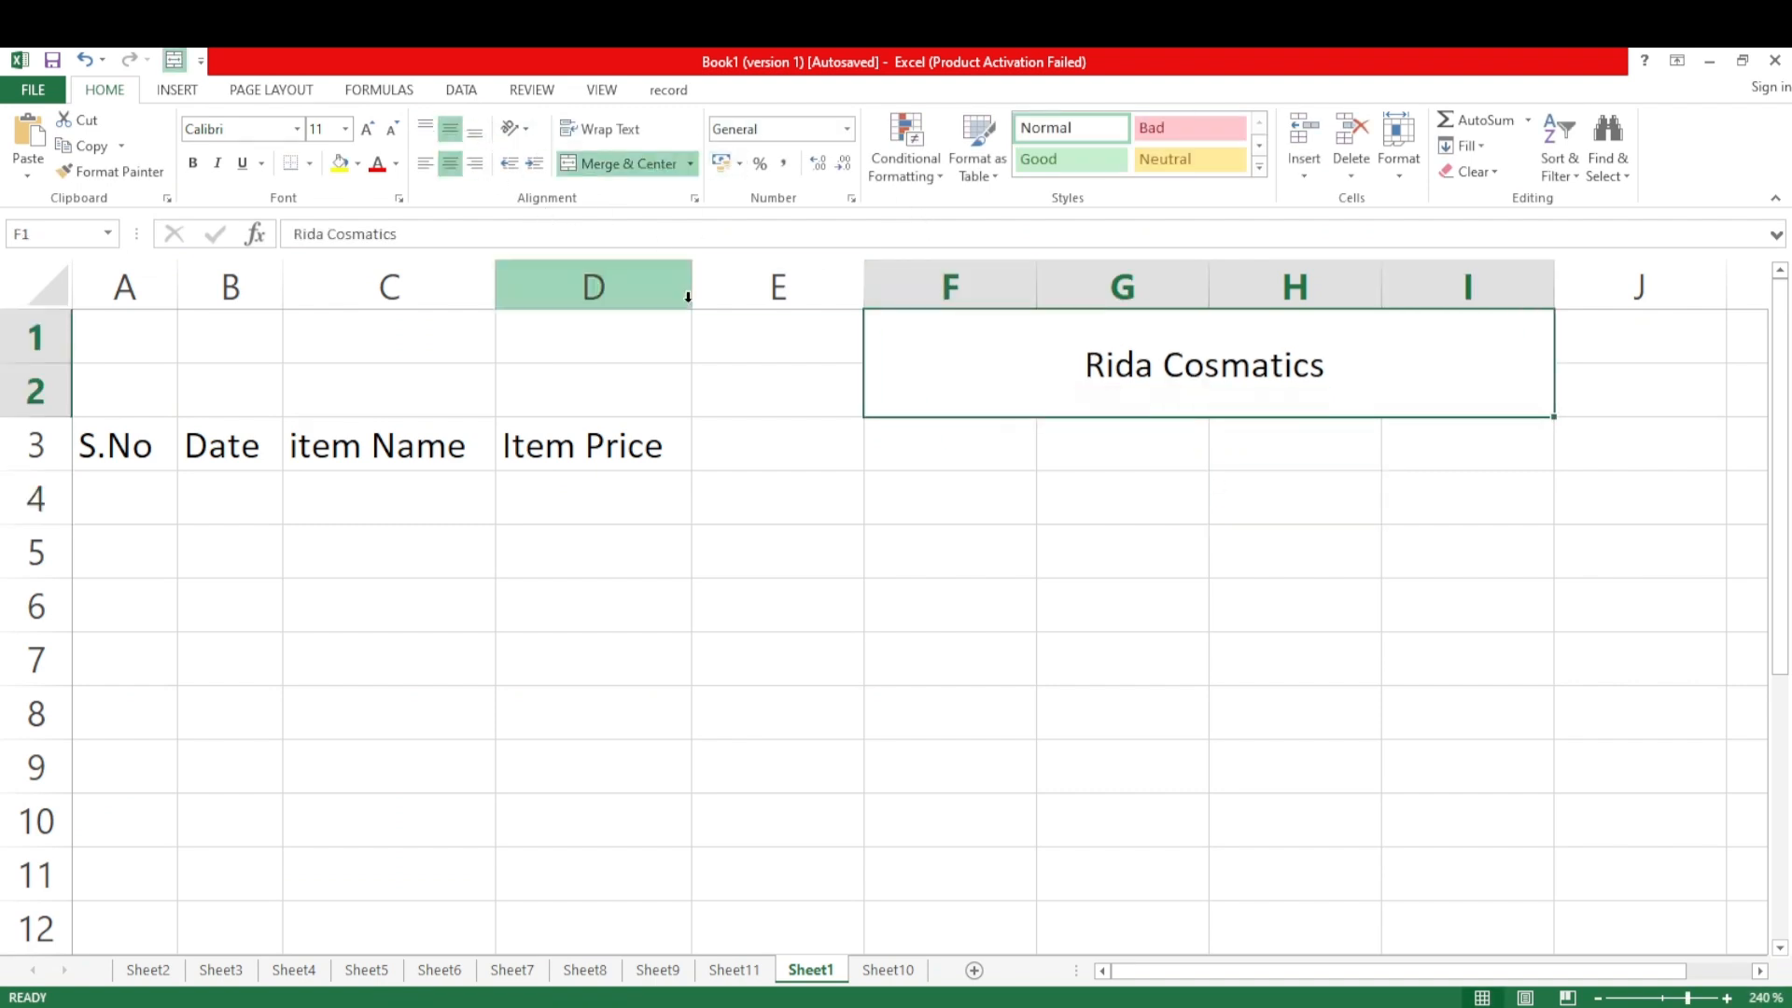
click(365, 131)
click(366, 132)
click(367, 132)
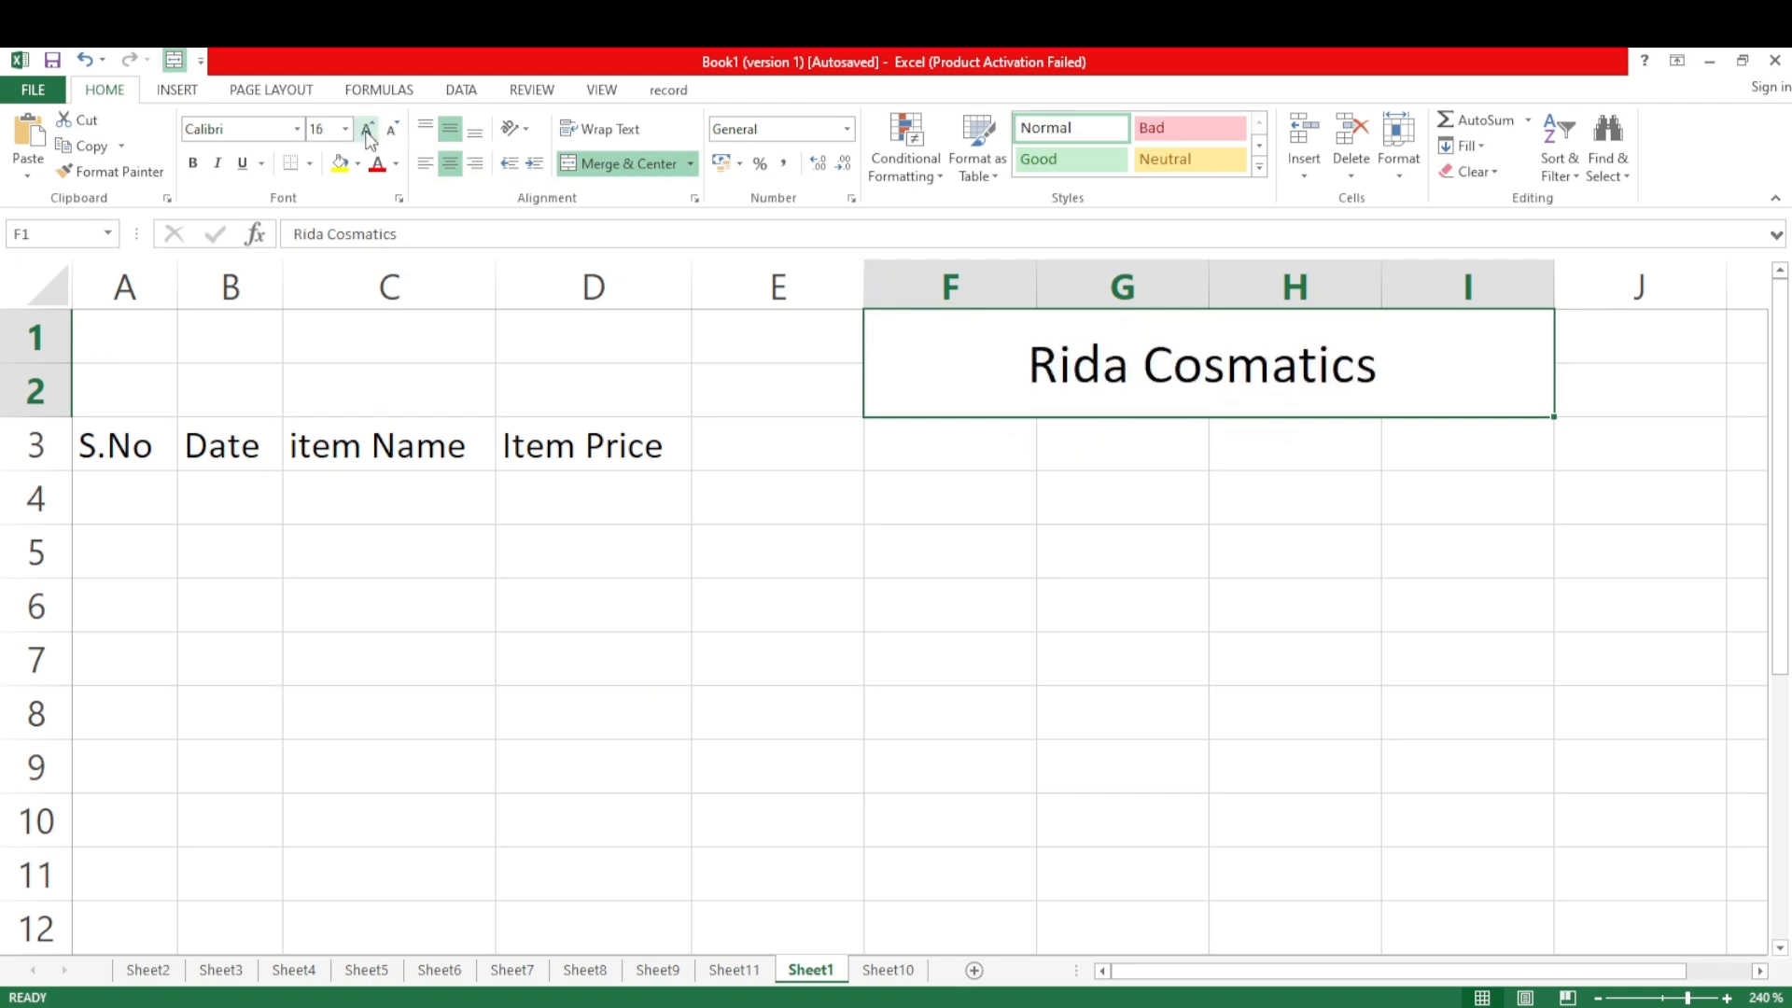
click(369, 136)
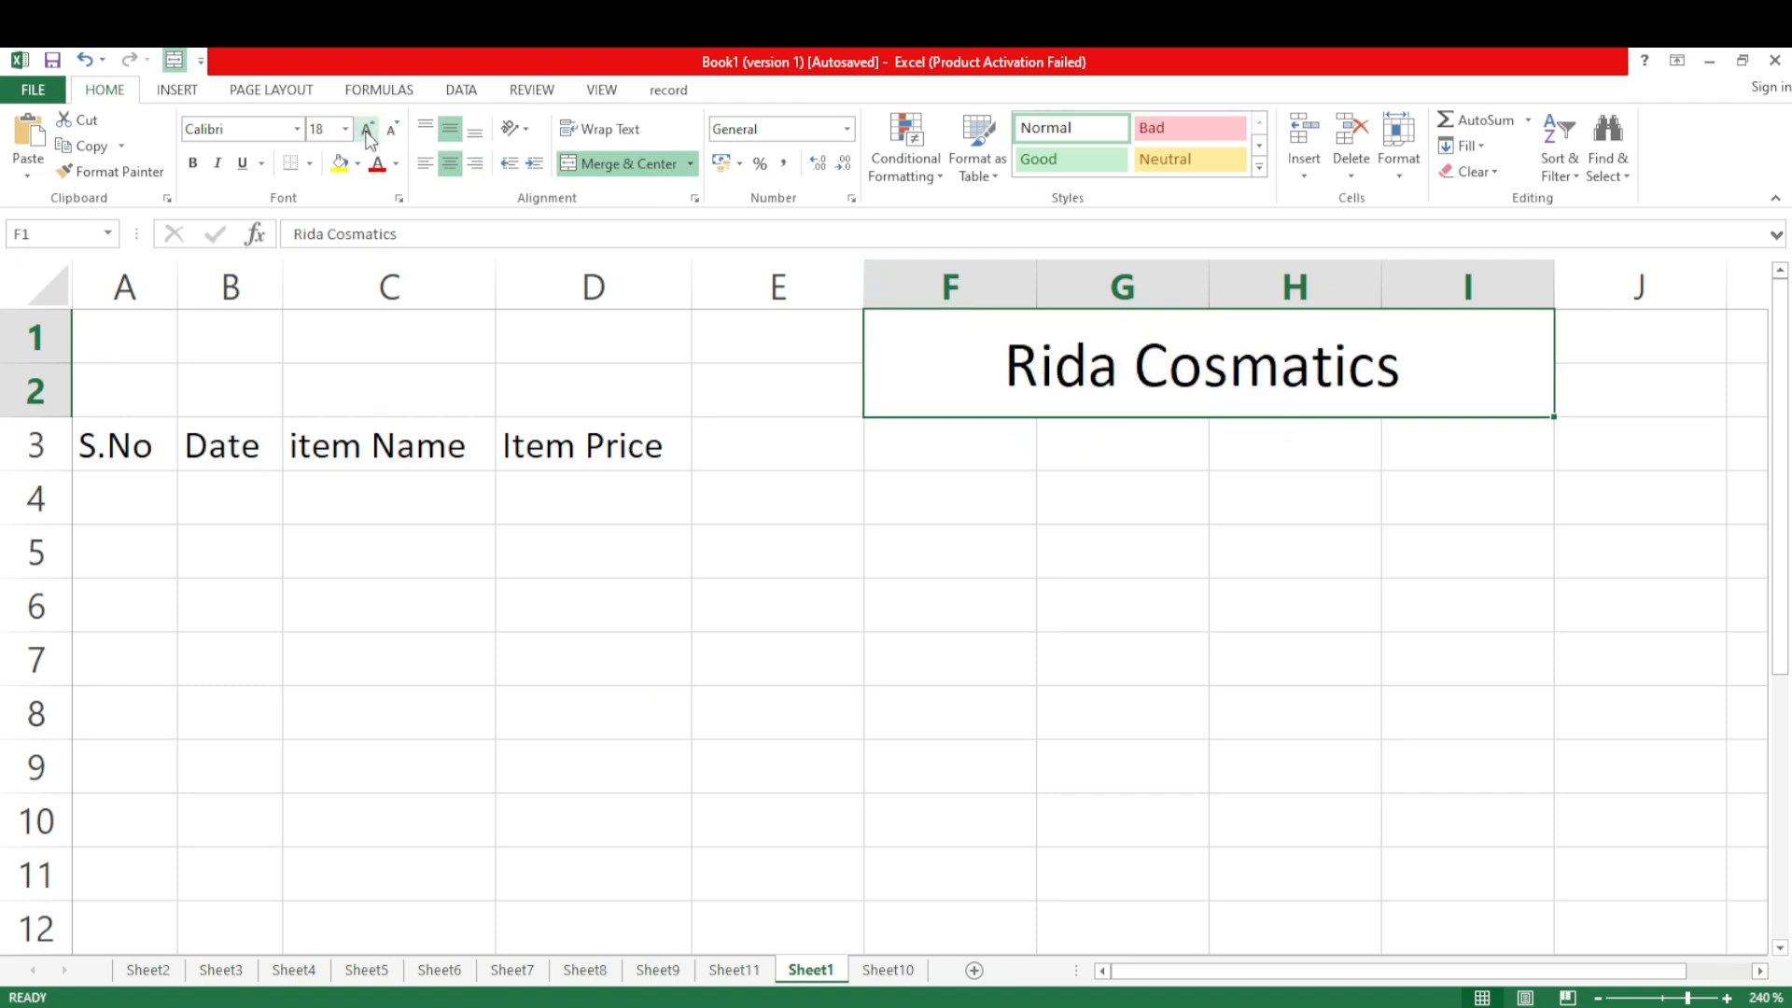
Change the "Rida Cosmatics" title's font to Baskerville Old Face and fill its merged cell with yellow
click(296, 130)
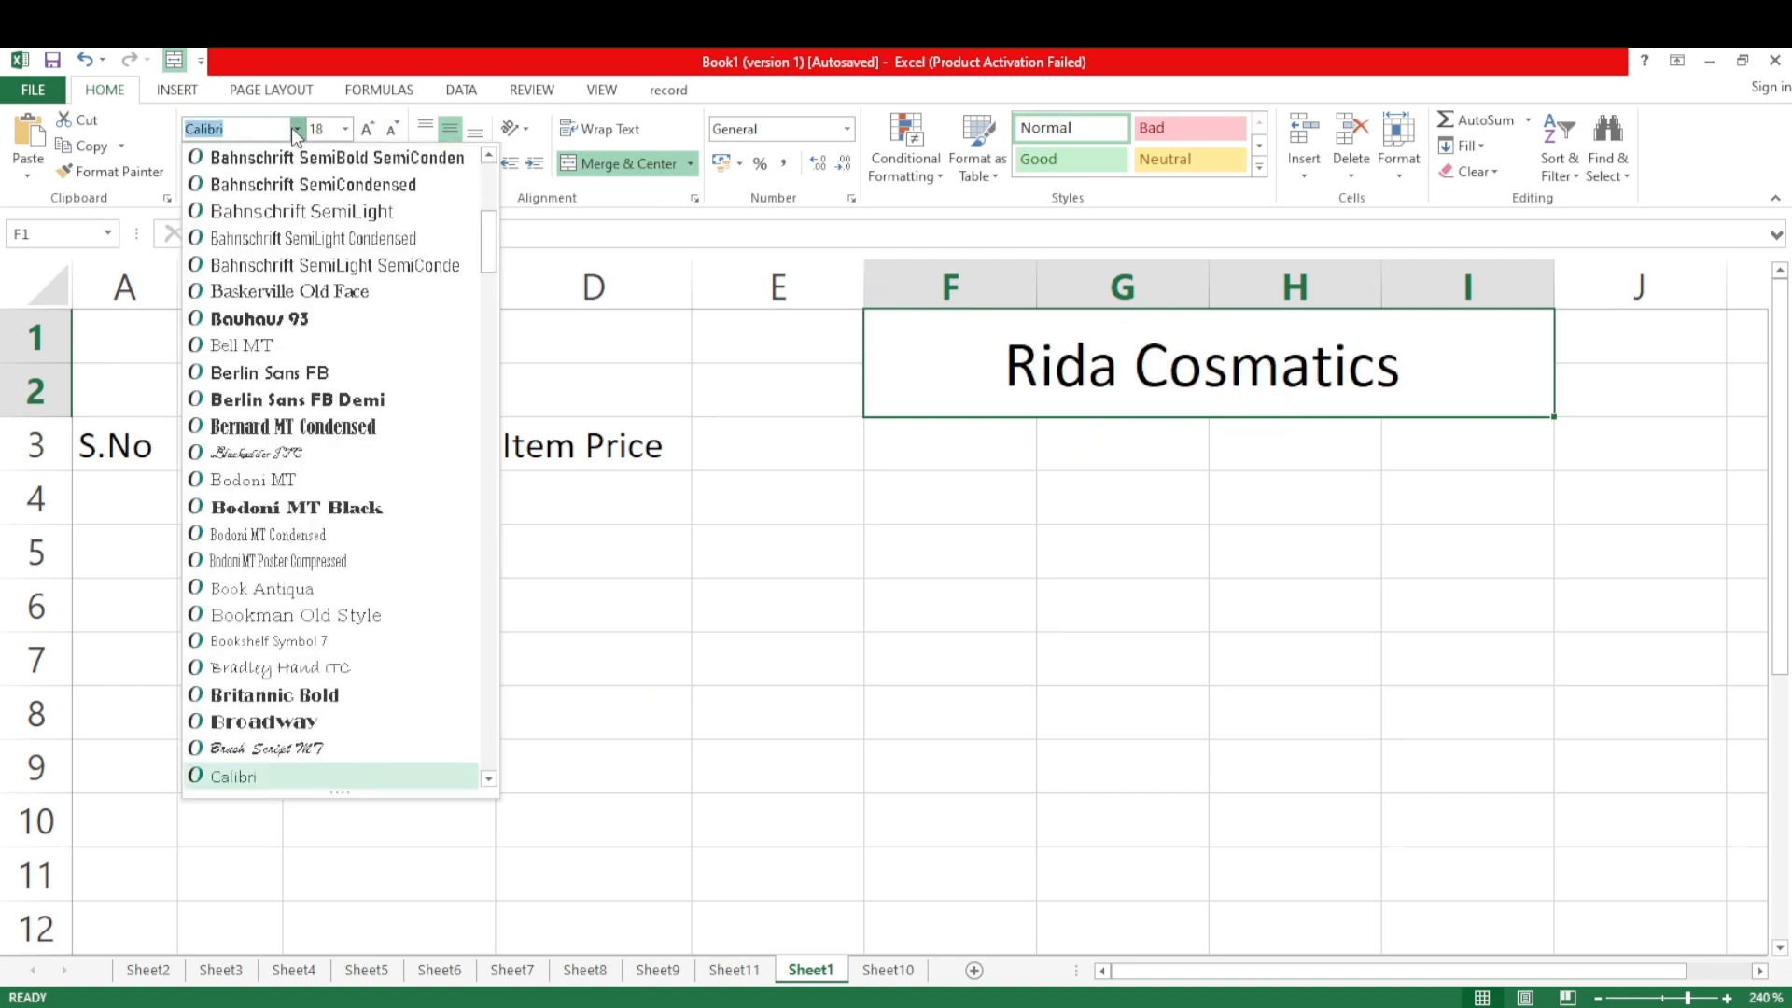
click(308, 292)
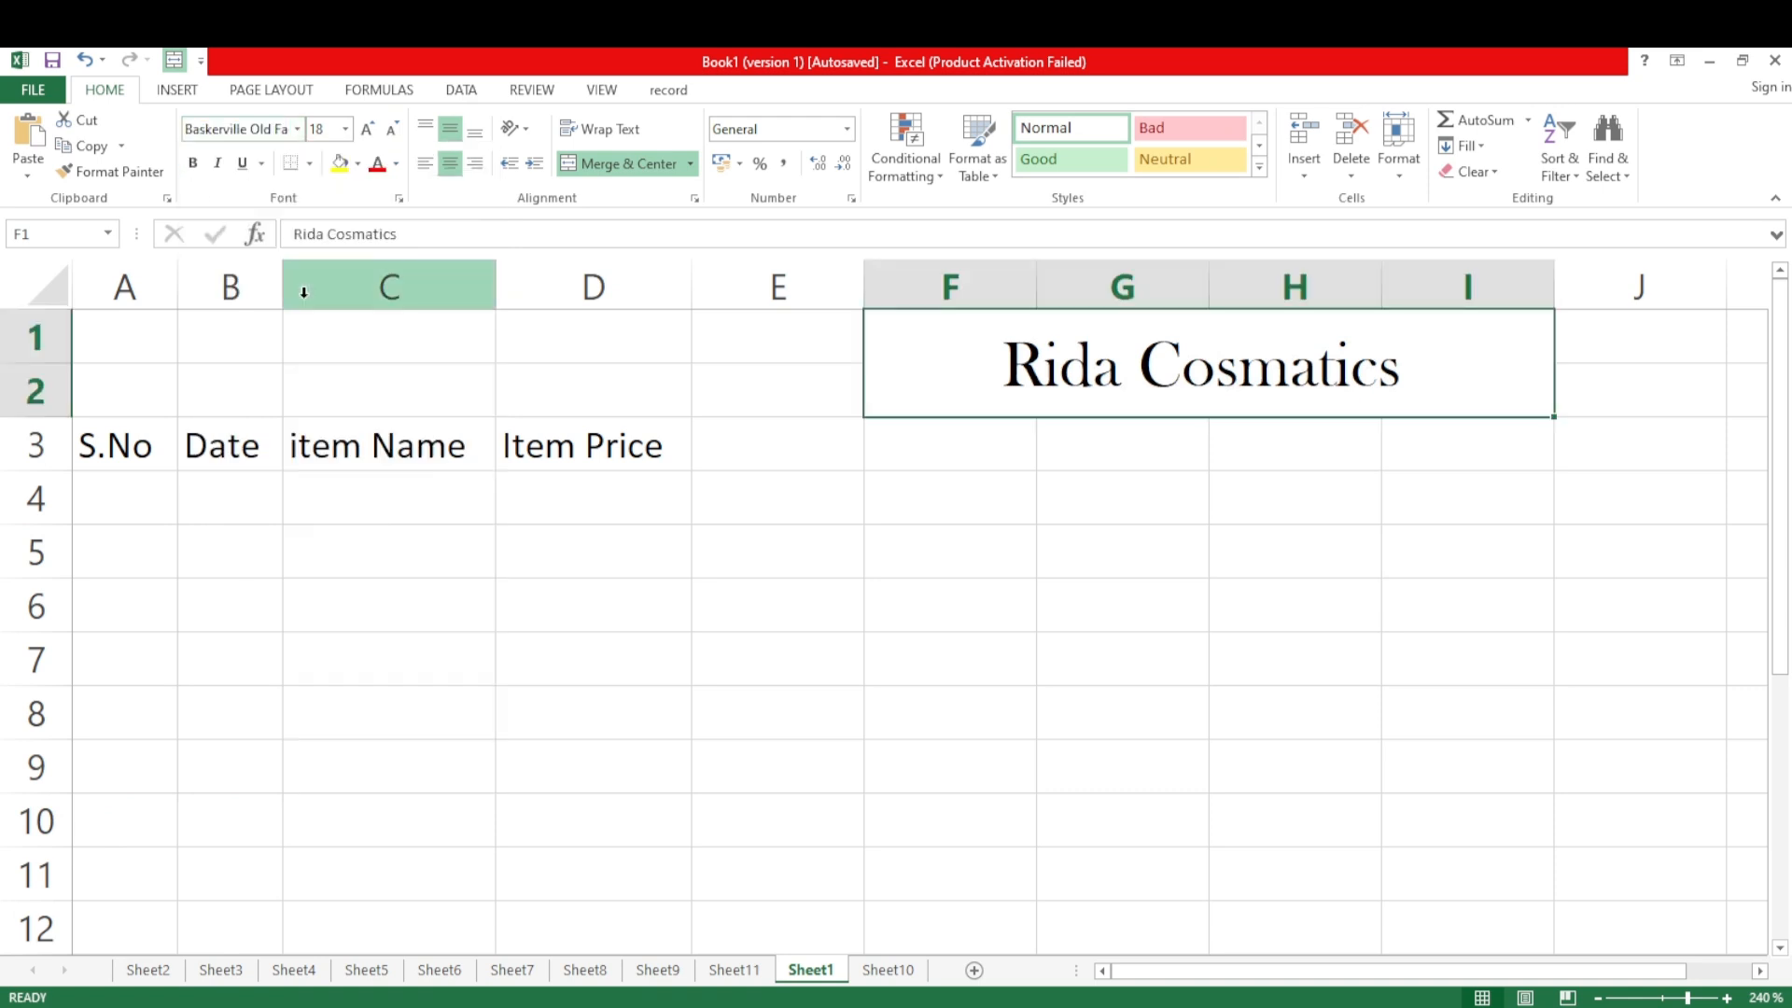
click(345, 171)
click(1141, 602)
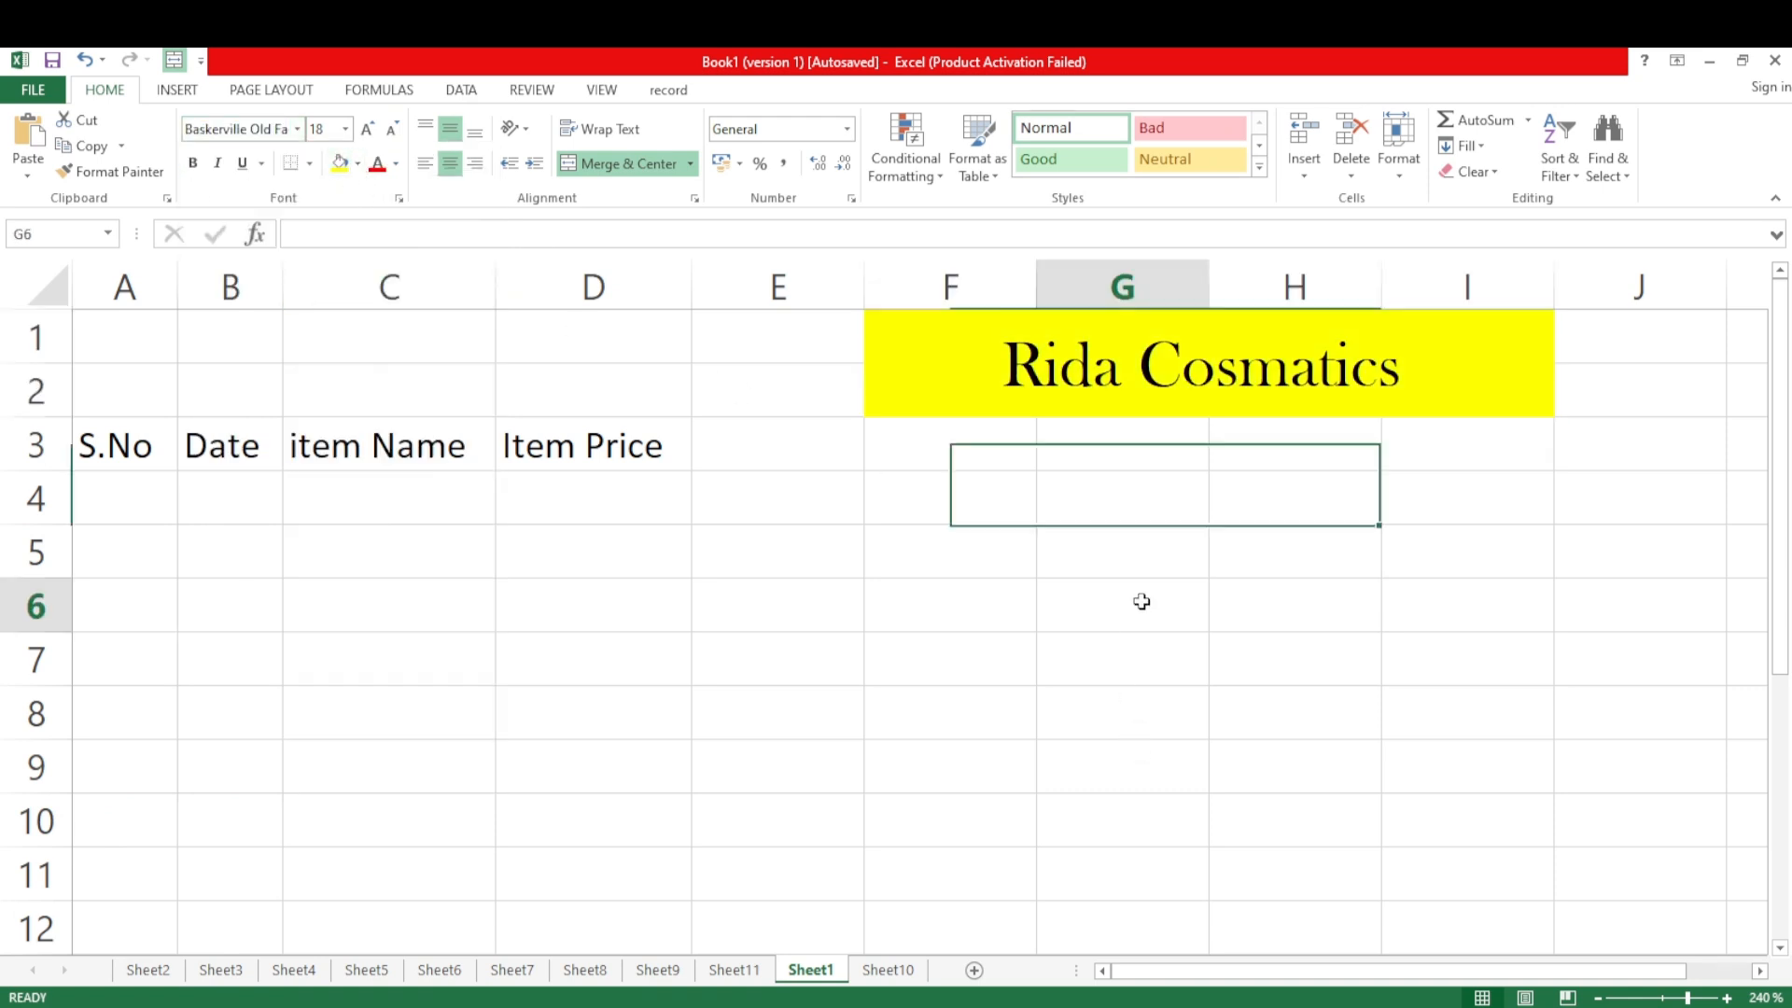
Enter the headings "Date", "C.Name", "Price" and "Qty" in cells F3 to I3
click(927, 435)
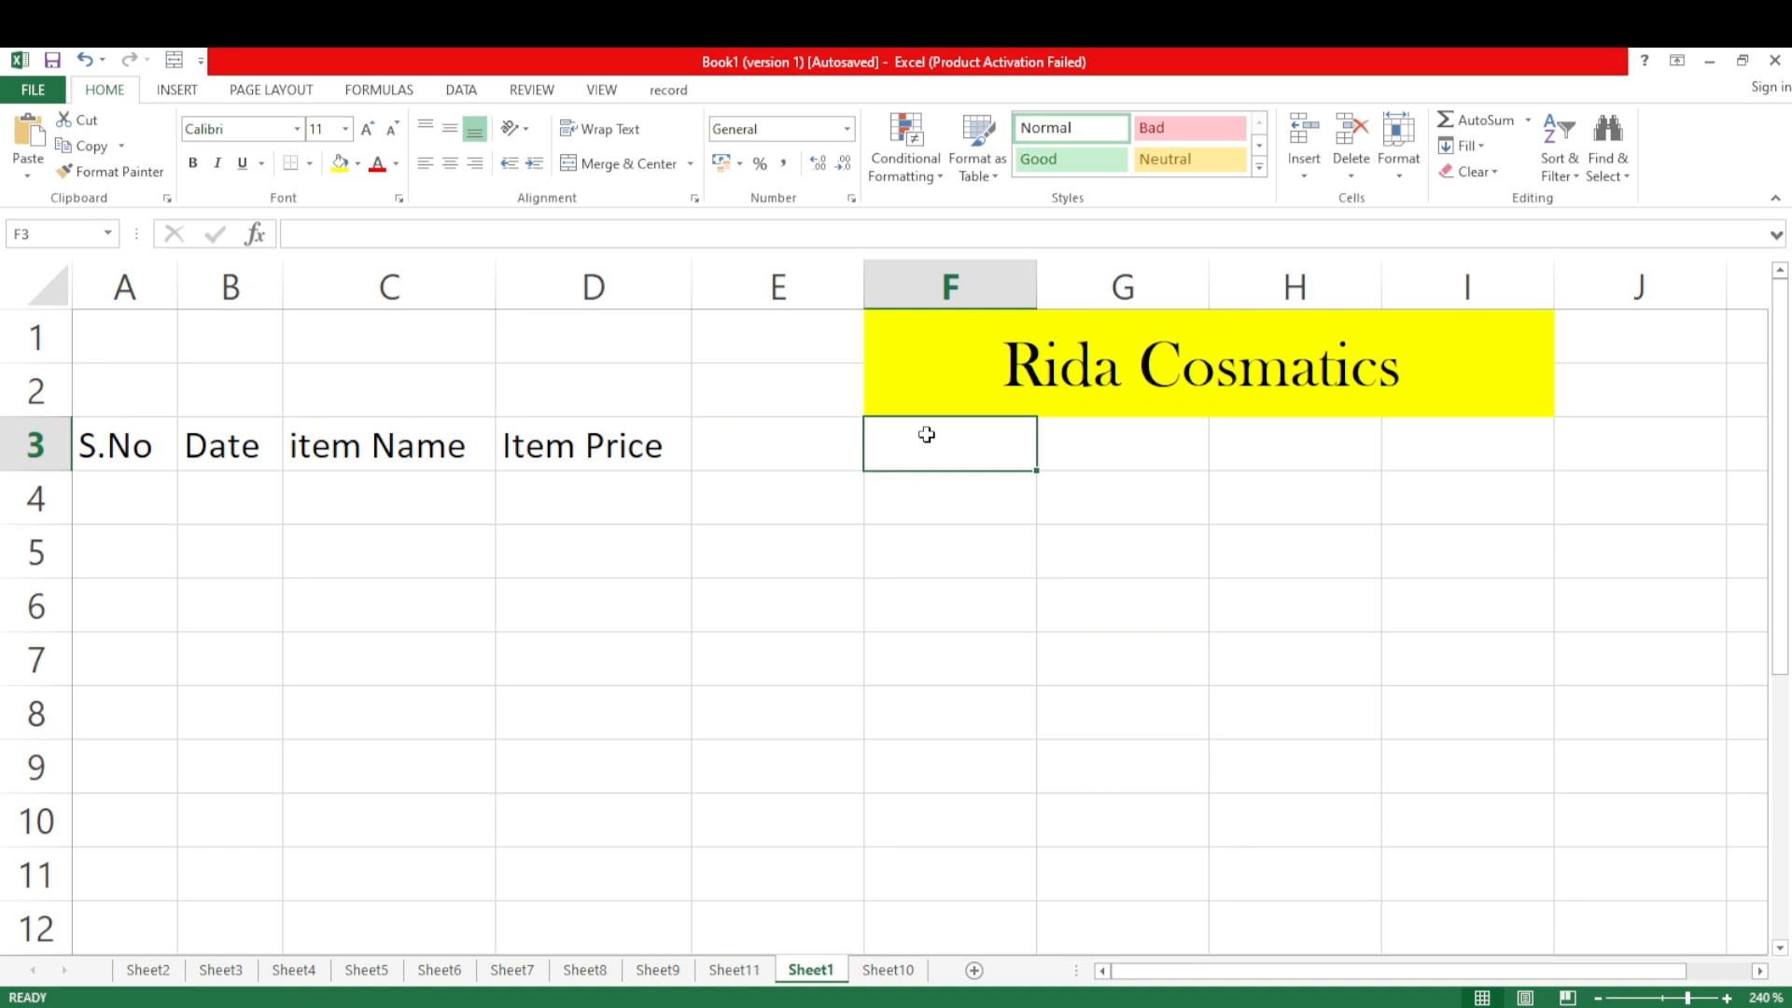
double_click(927, 435)
text(Date)
key(Tab)
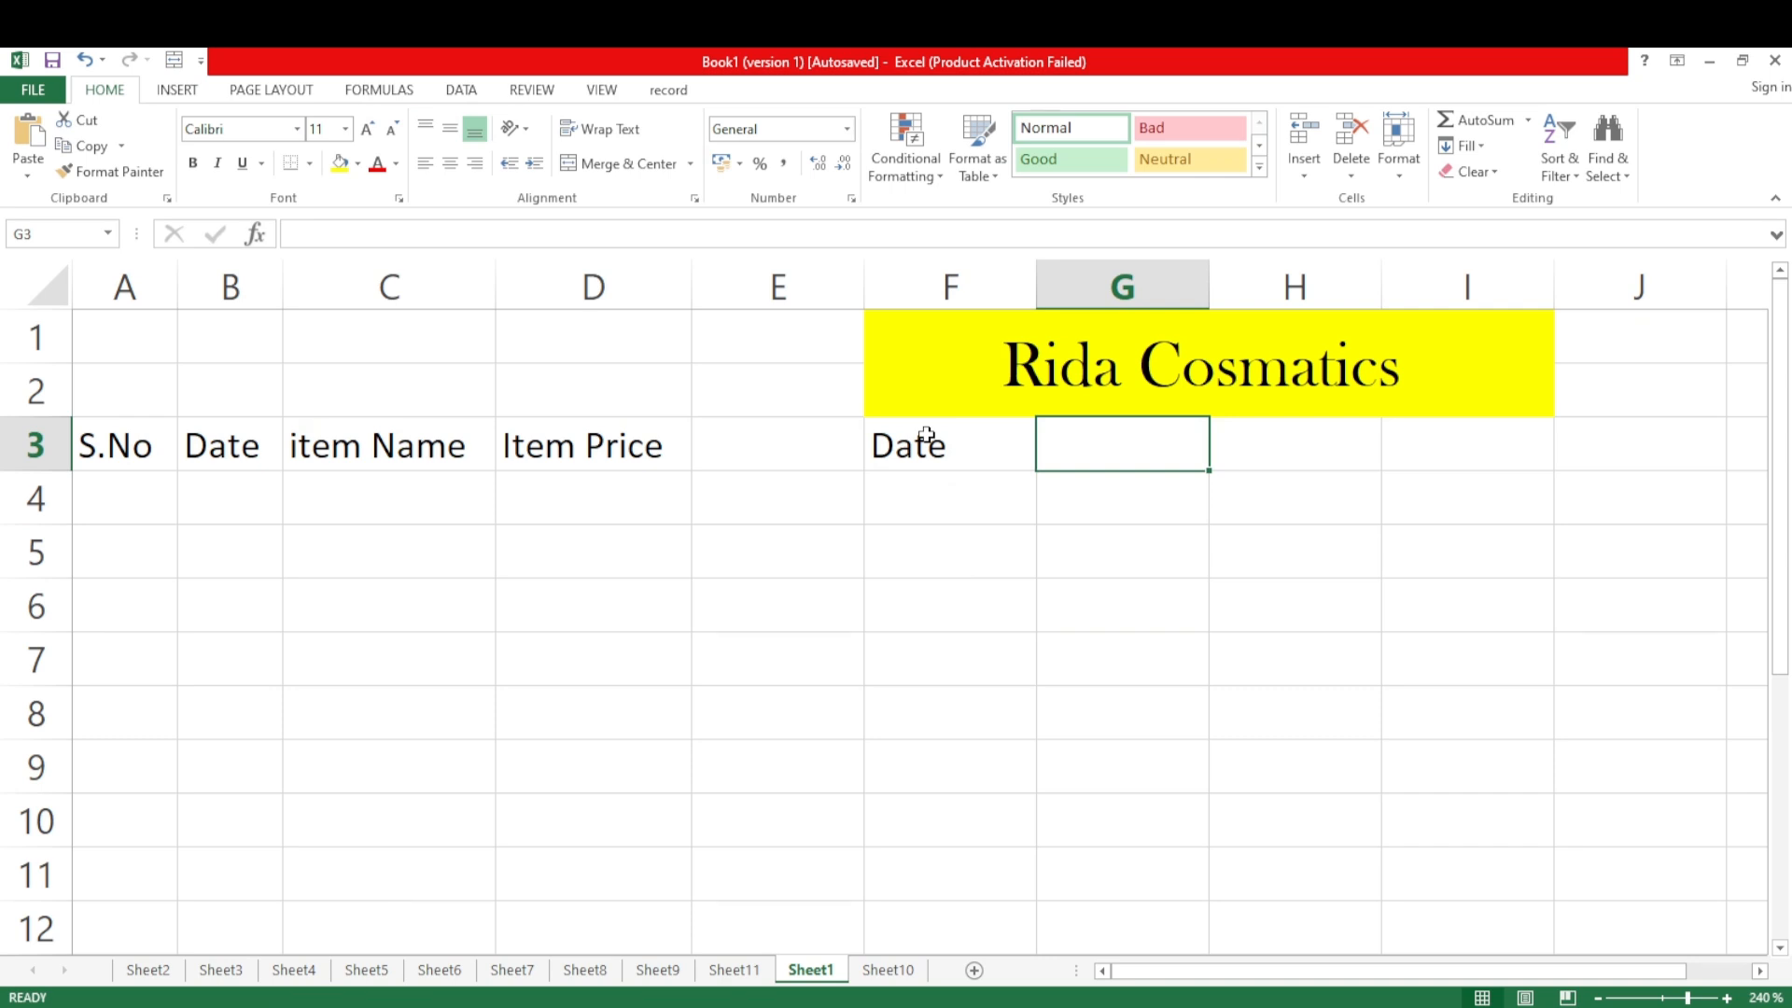
text(Co)
key(BackSpace)
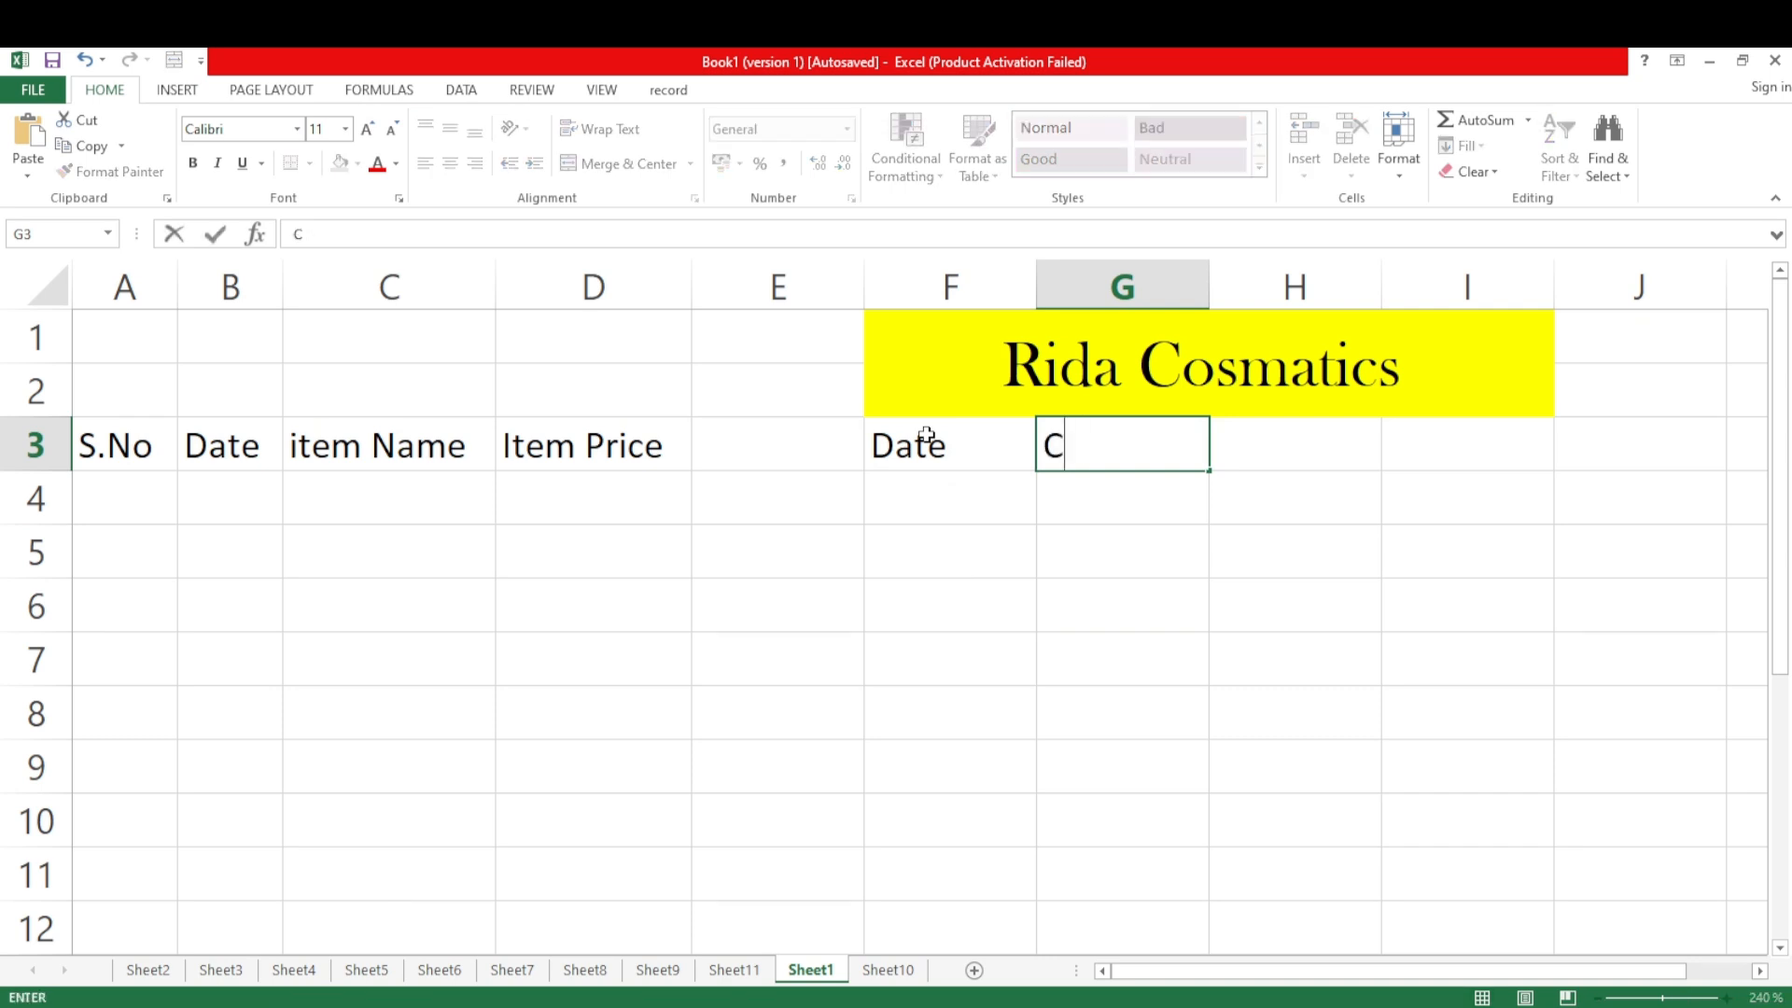
text(.Name)
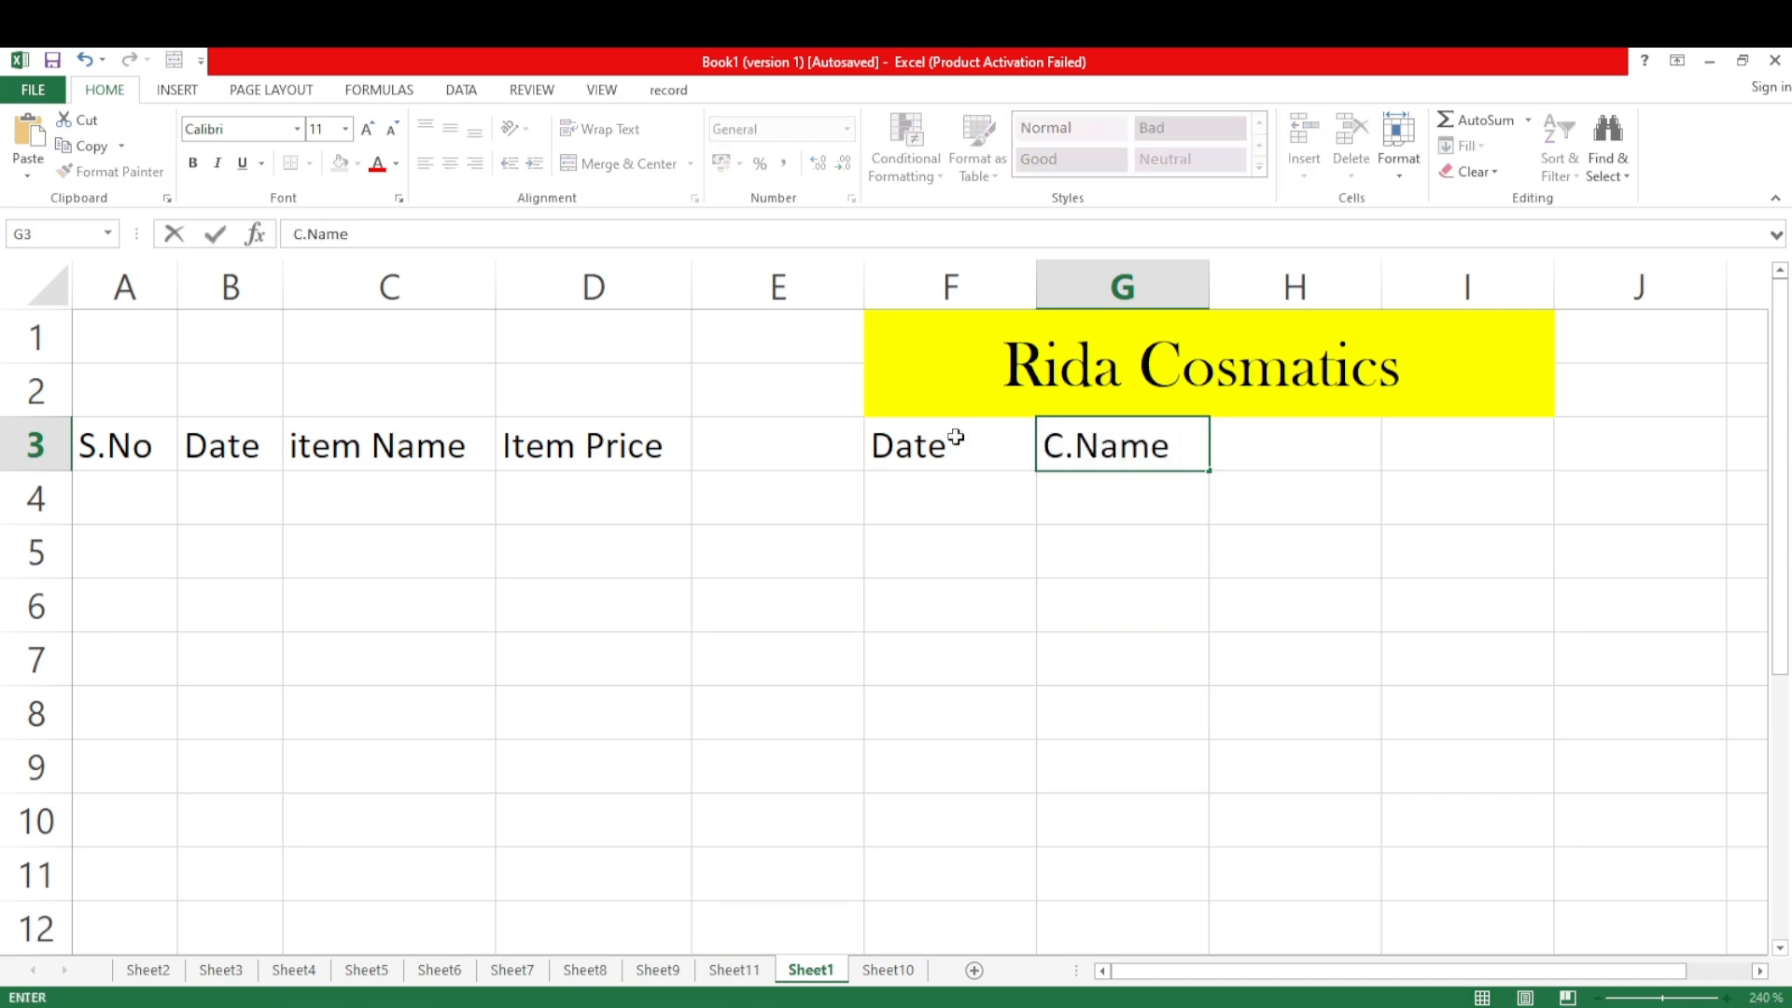
click(1290, 466)
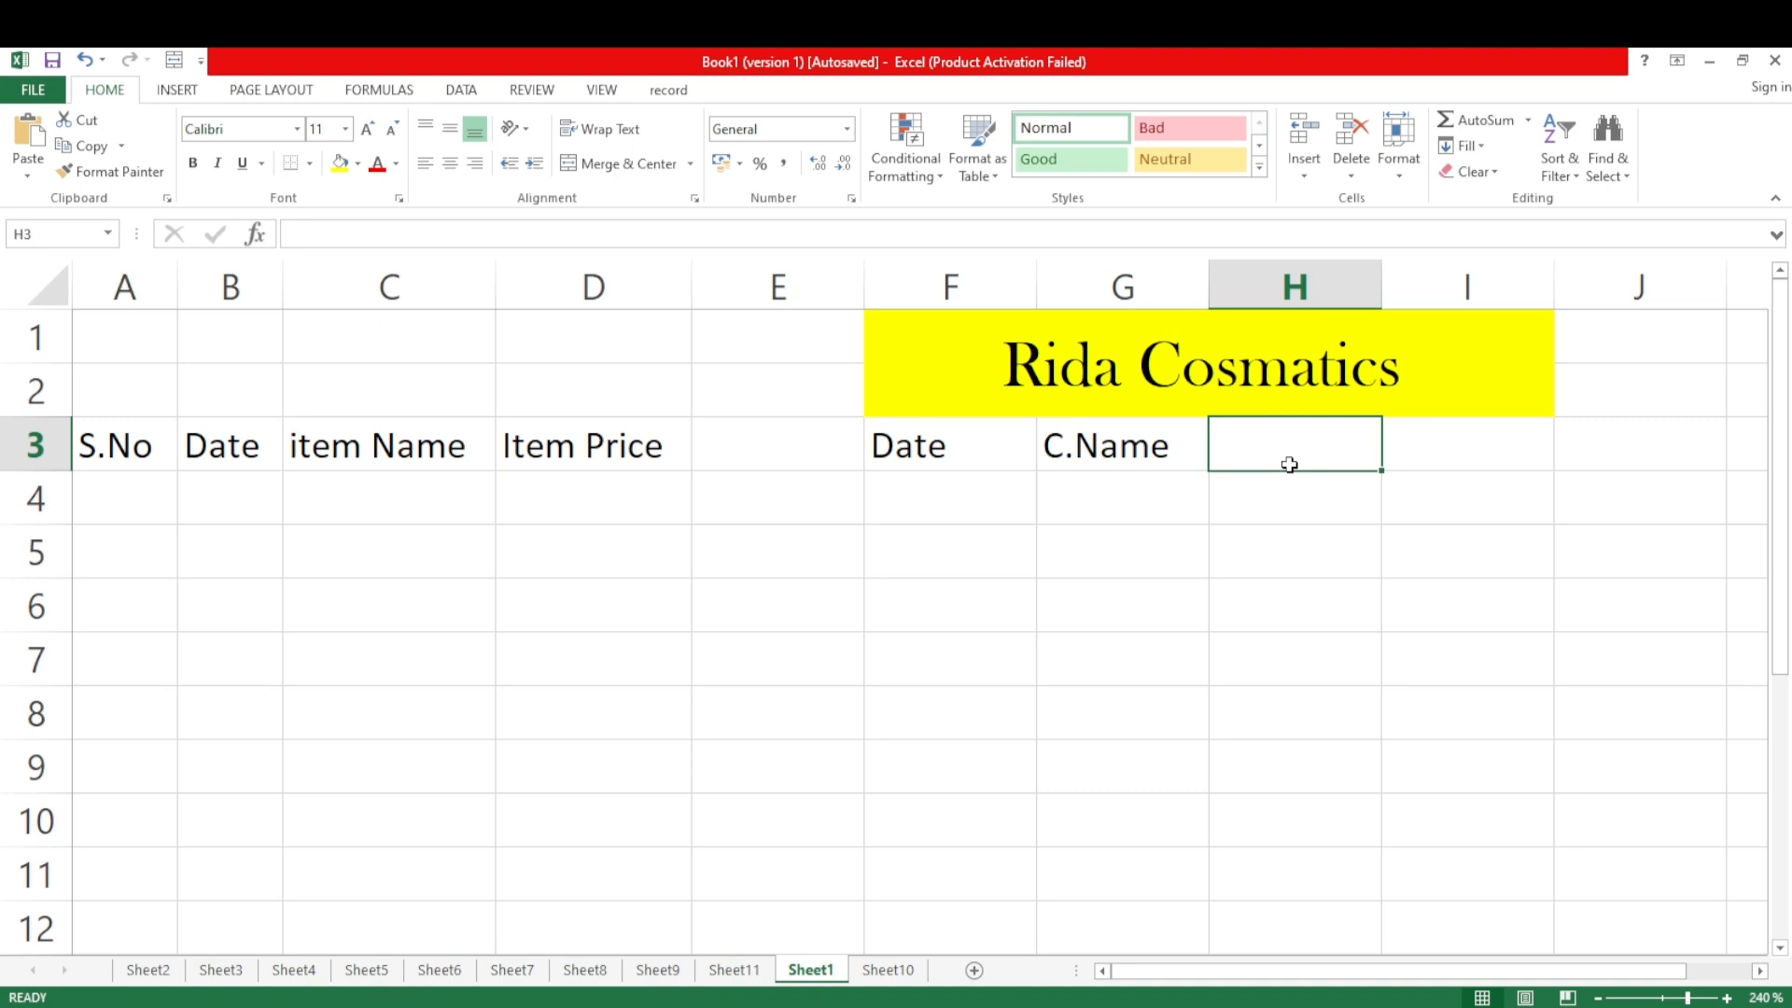
text(Price)
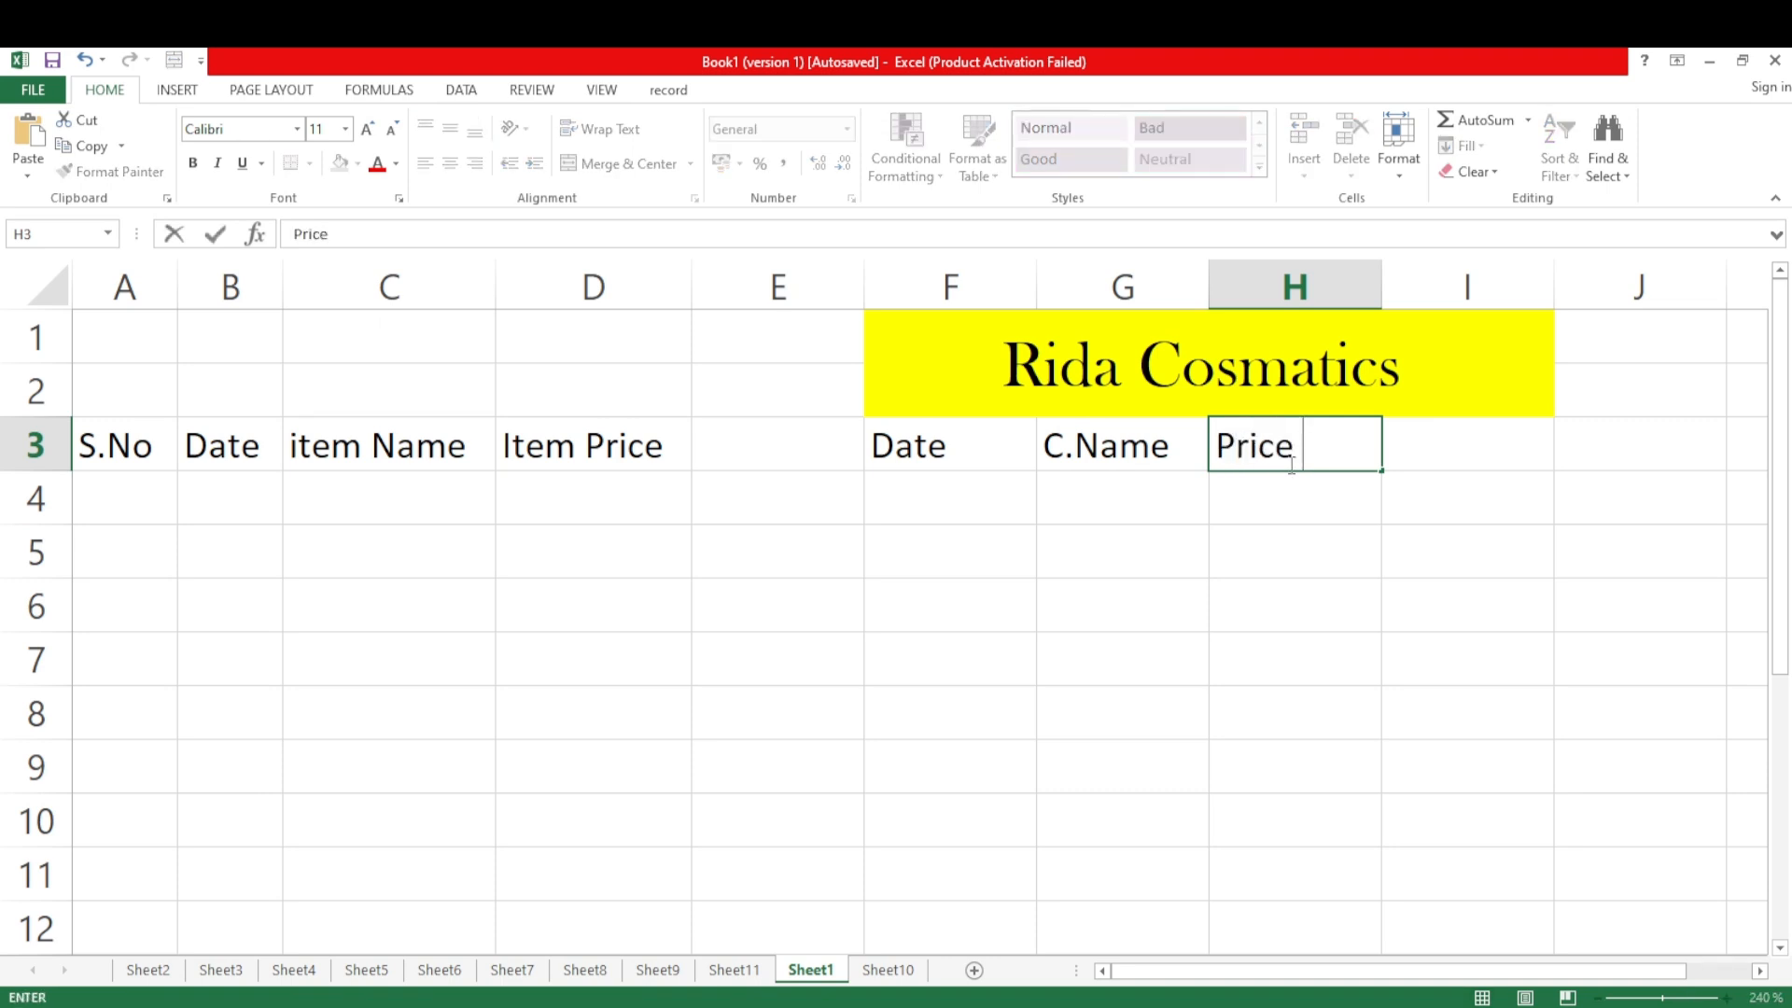
click(1481, 457)
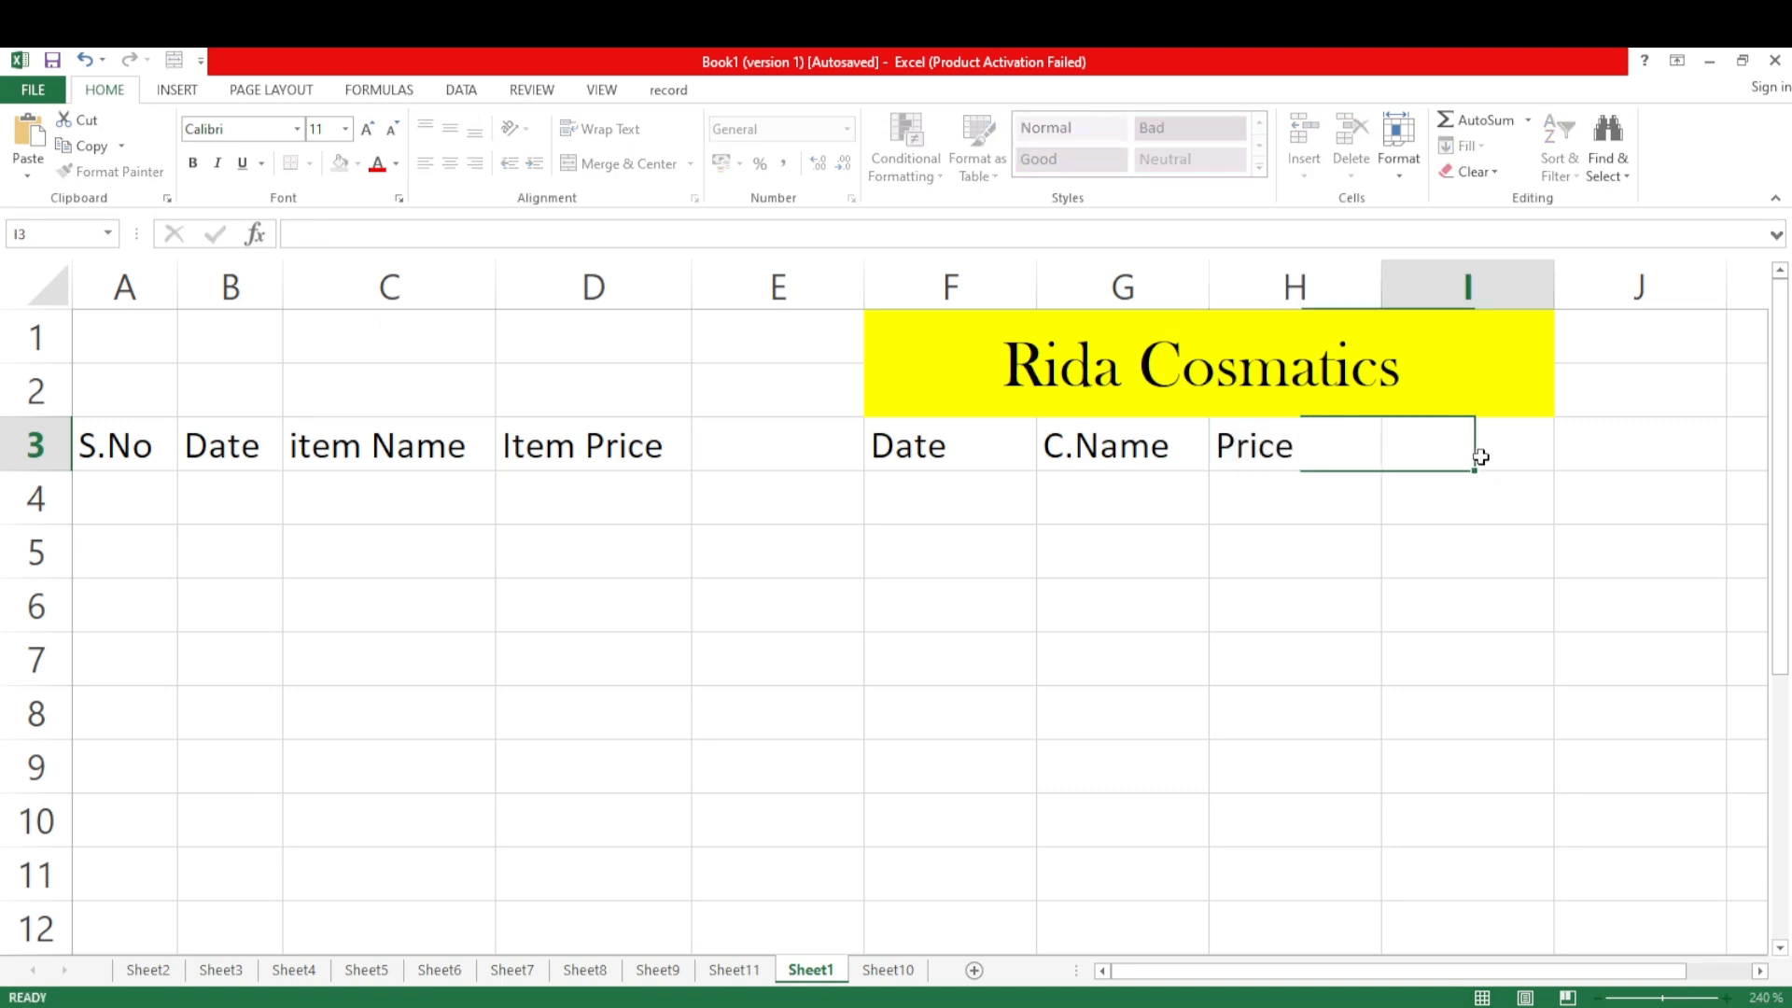
text(Qty)
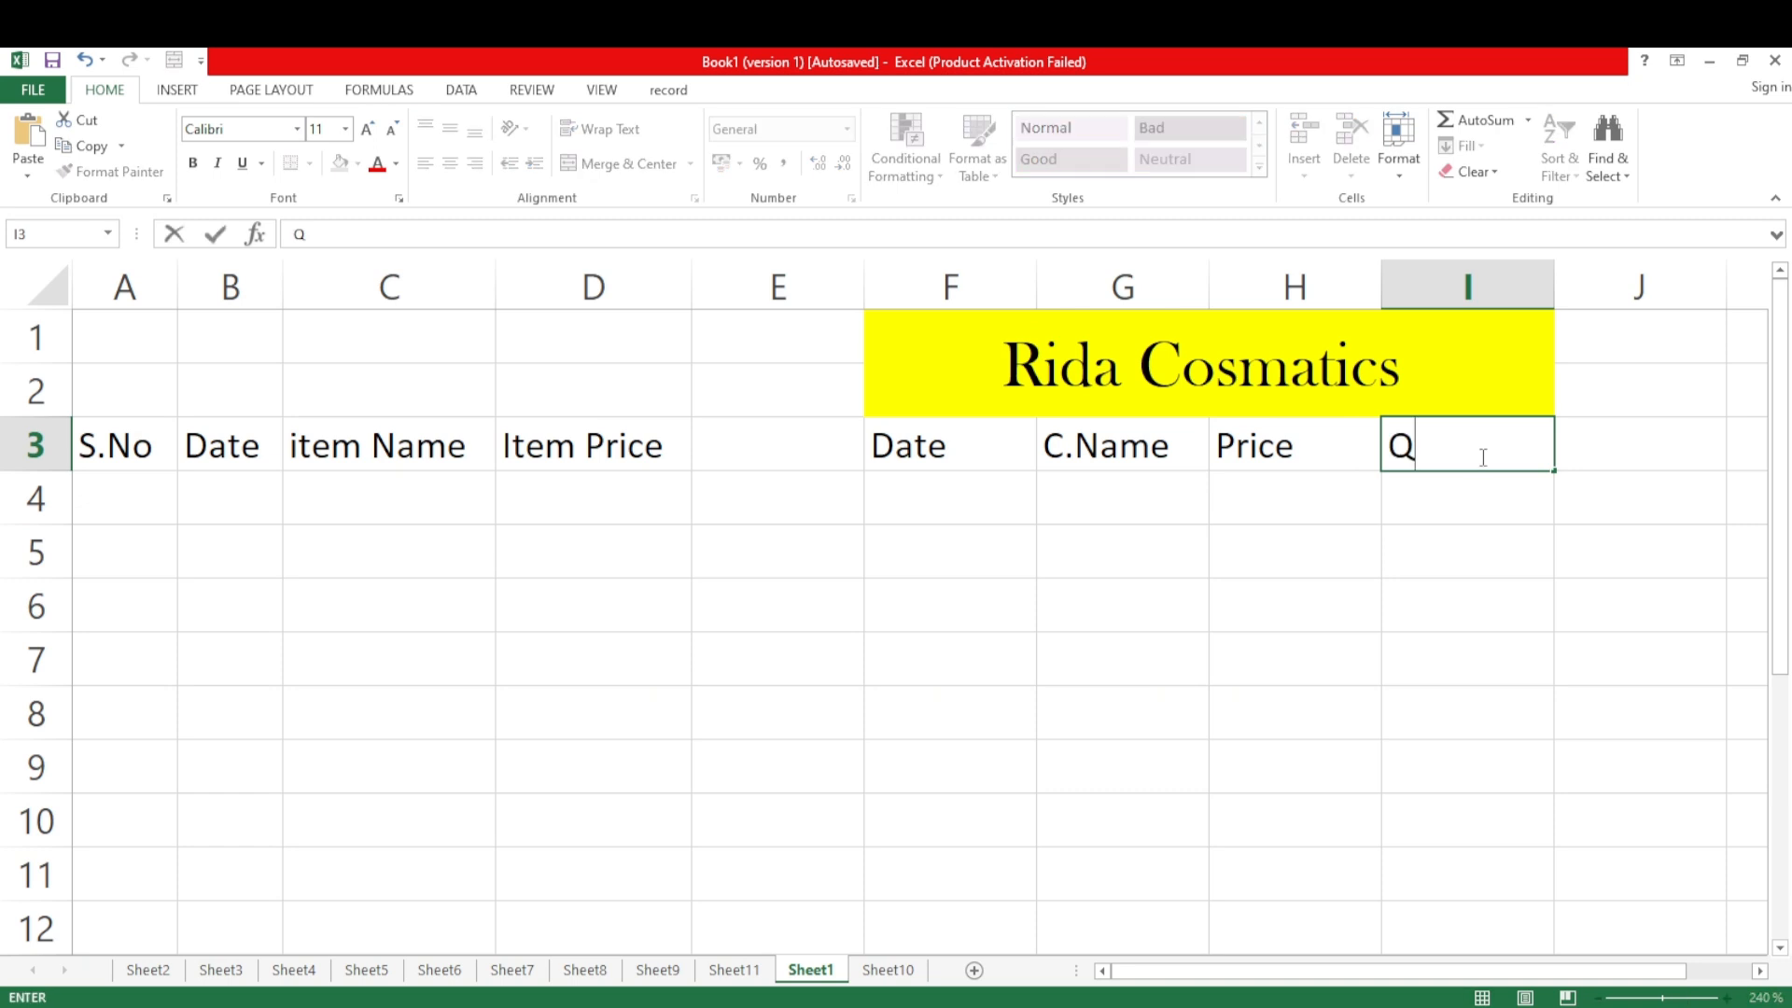
Enter the heading "Total Price" in cell J3
click(1632, 460)
text(tot)
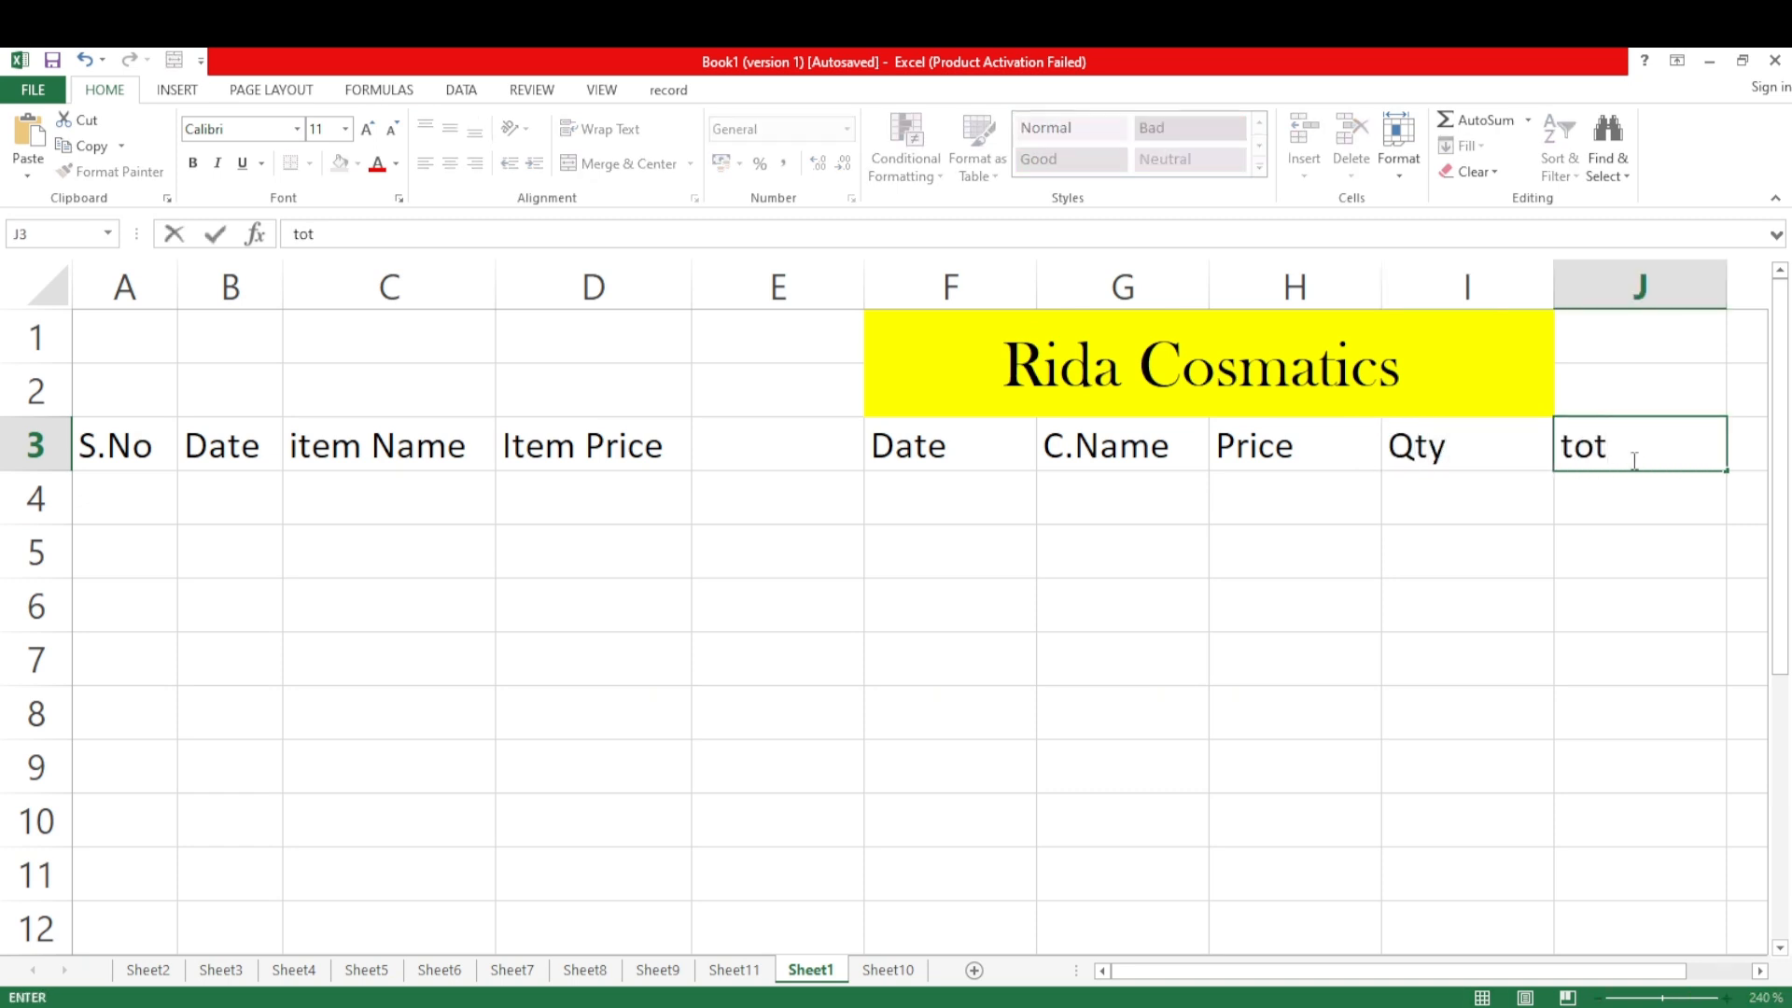
key(BackSpace)
key(BackSpace)
key(BackSpace)
text(Total Pr)
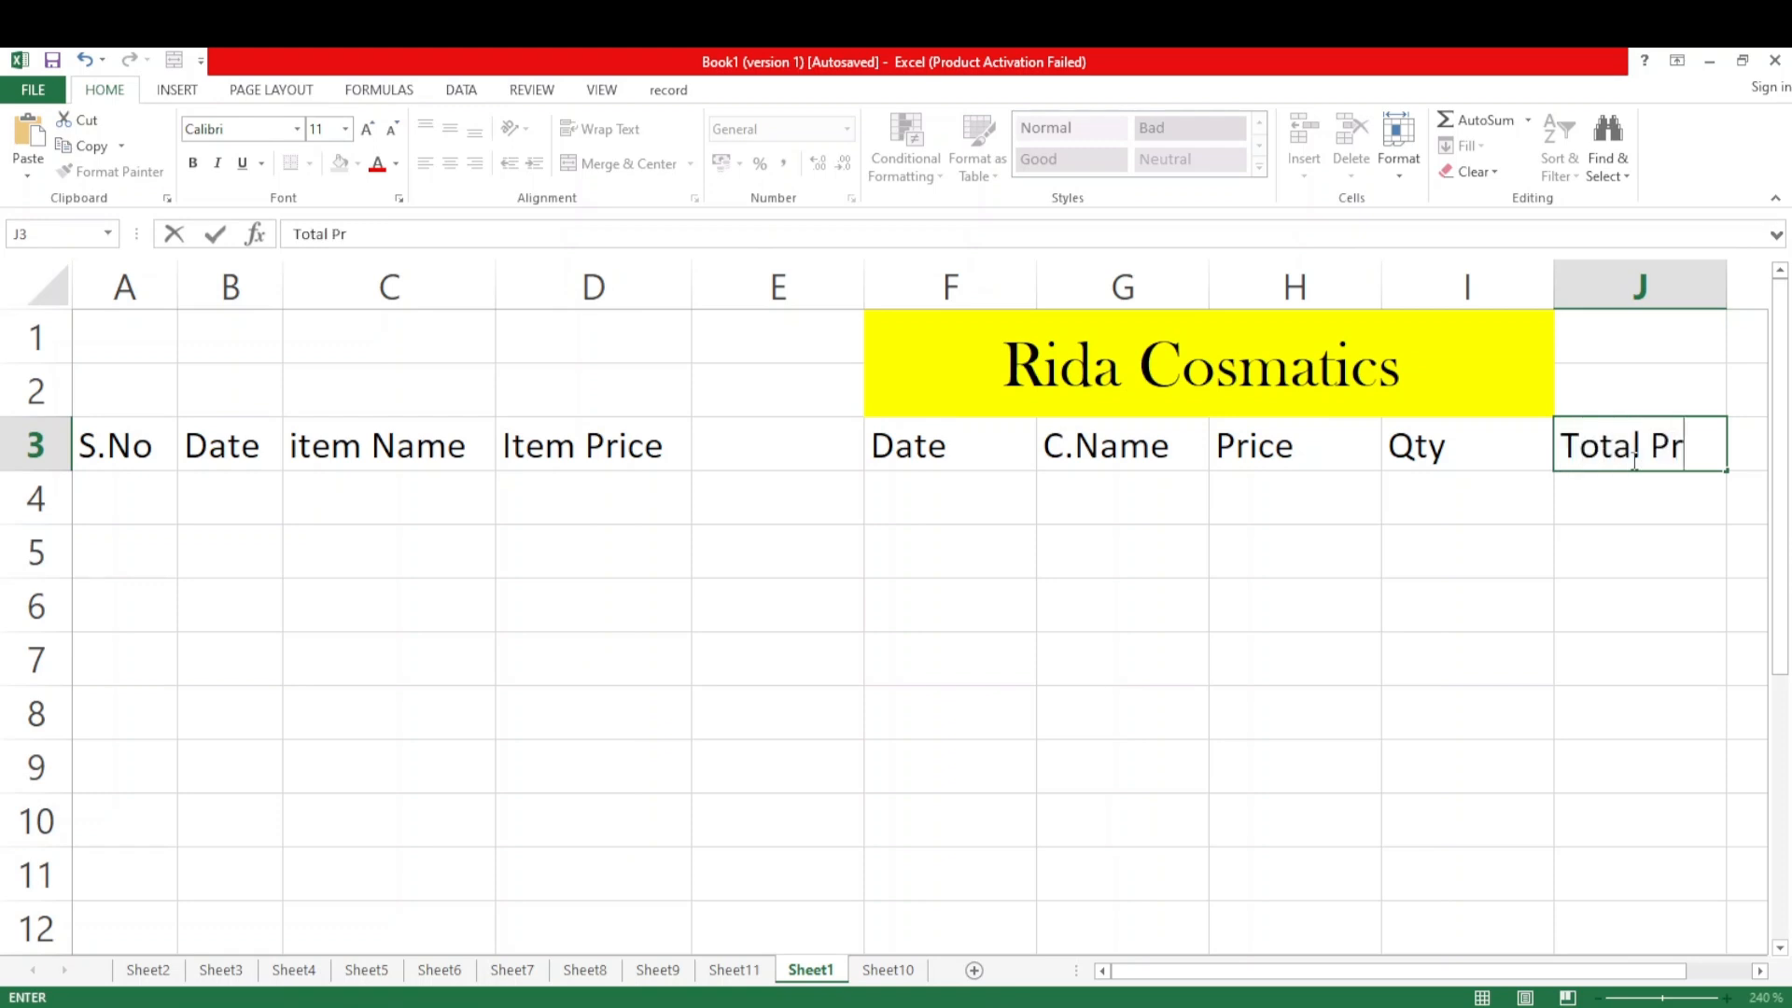
text(ice)
click(1688, 641)
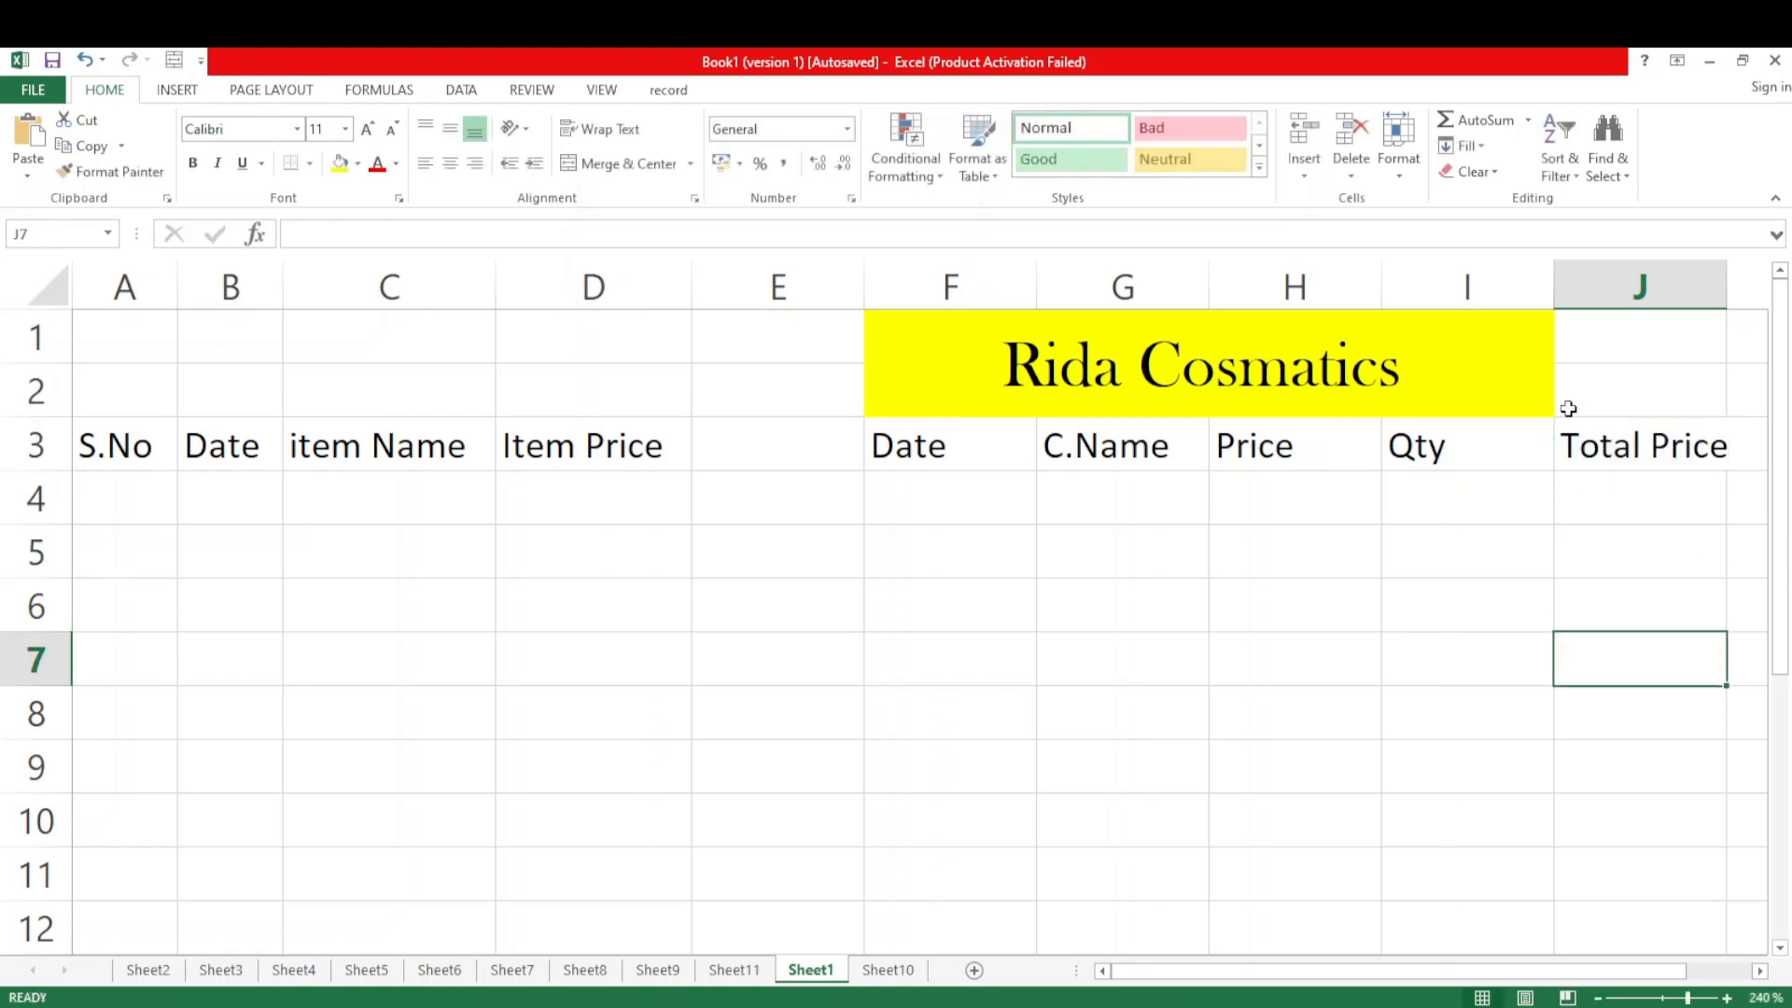
Extend the merged and centered "Rida Cosmatics" title across F1:J2
click(1538, 387)
drag(1538, 387, 1621, 389)
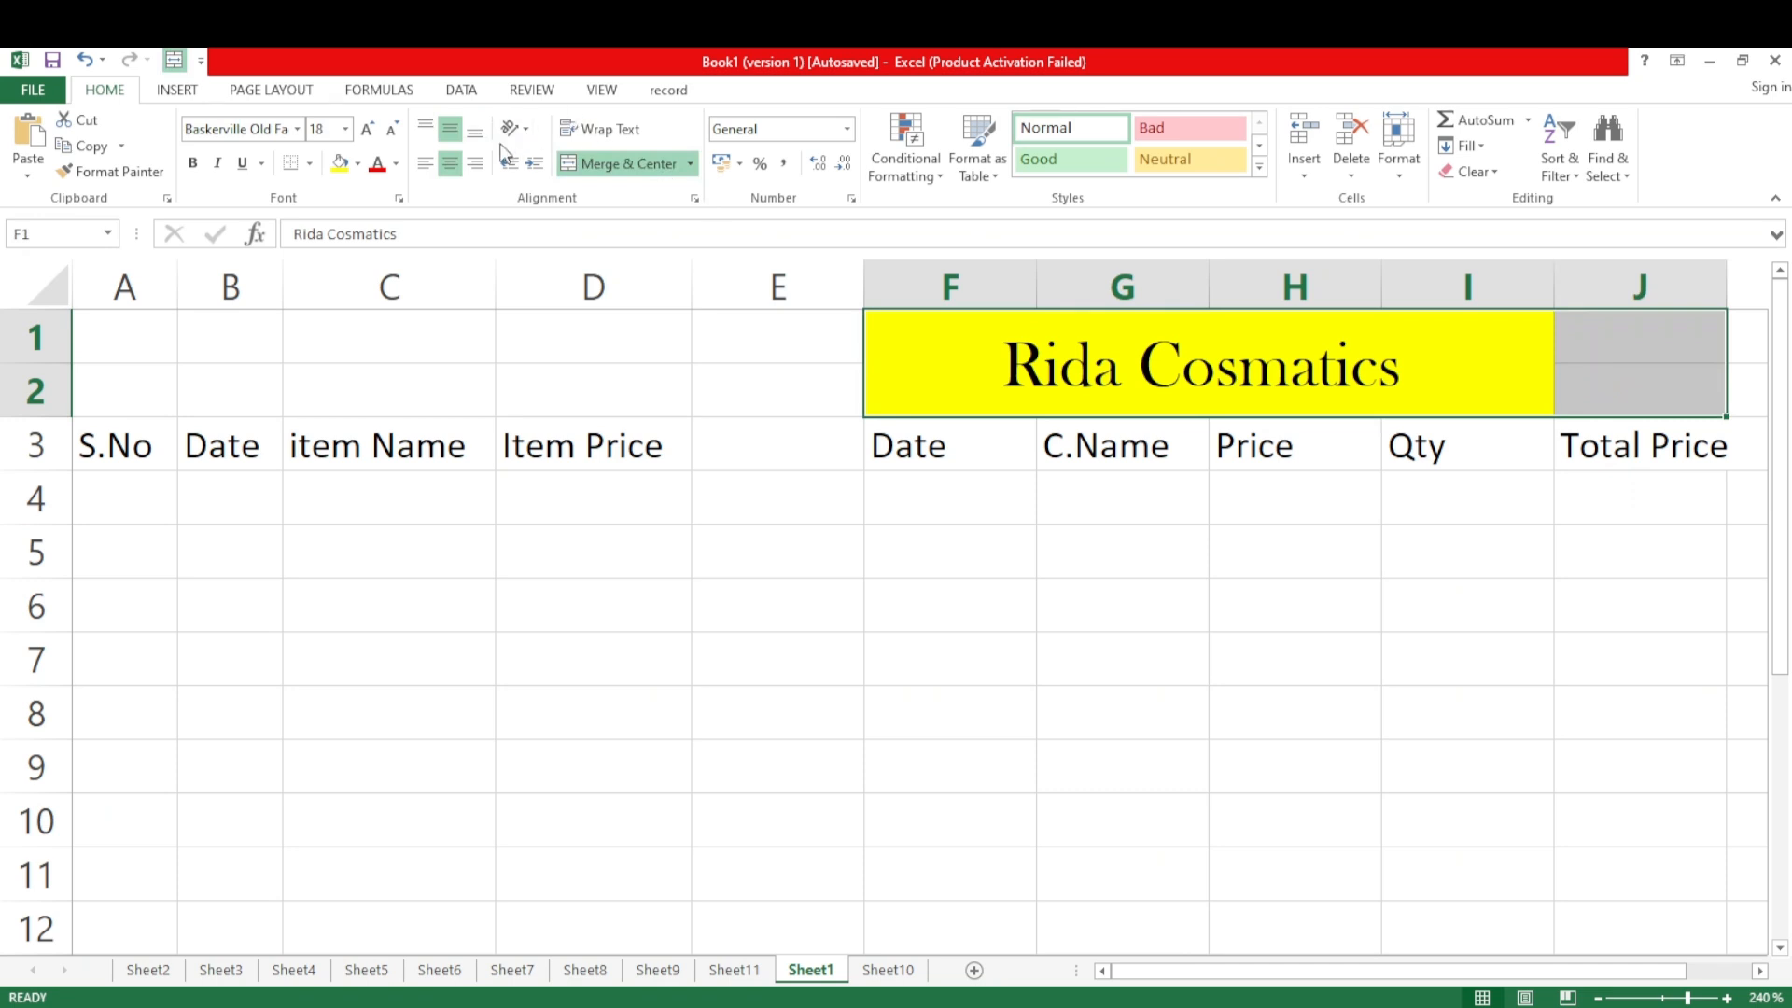
click(590, 166)
click(590, 166)
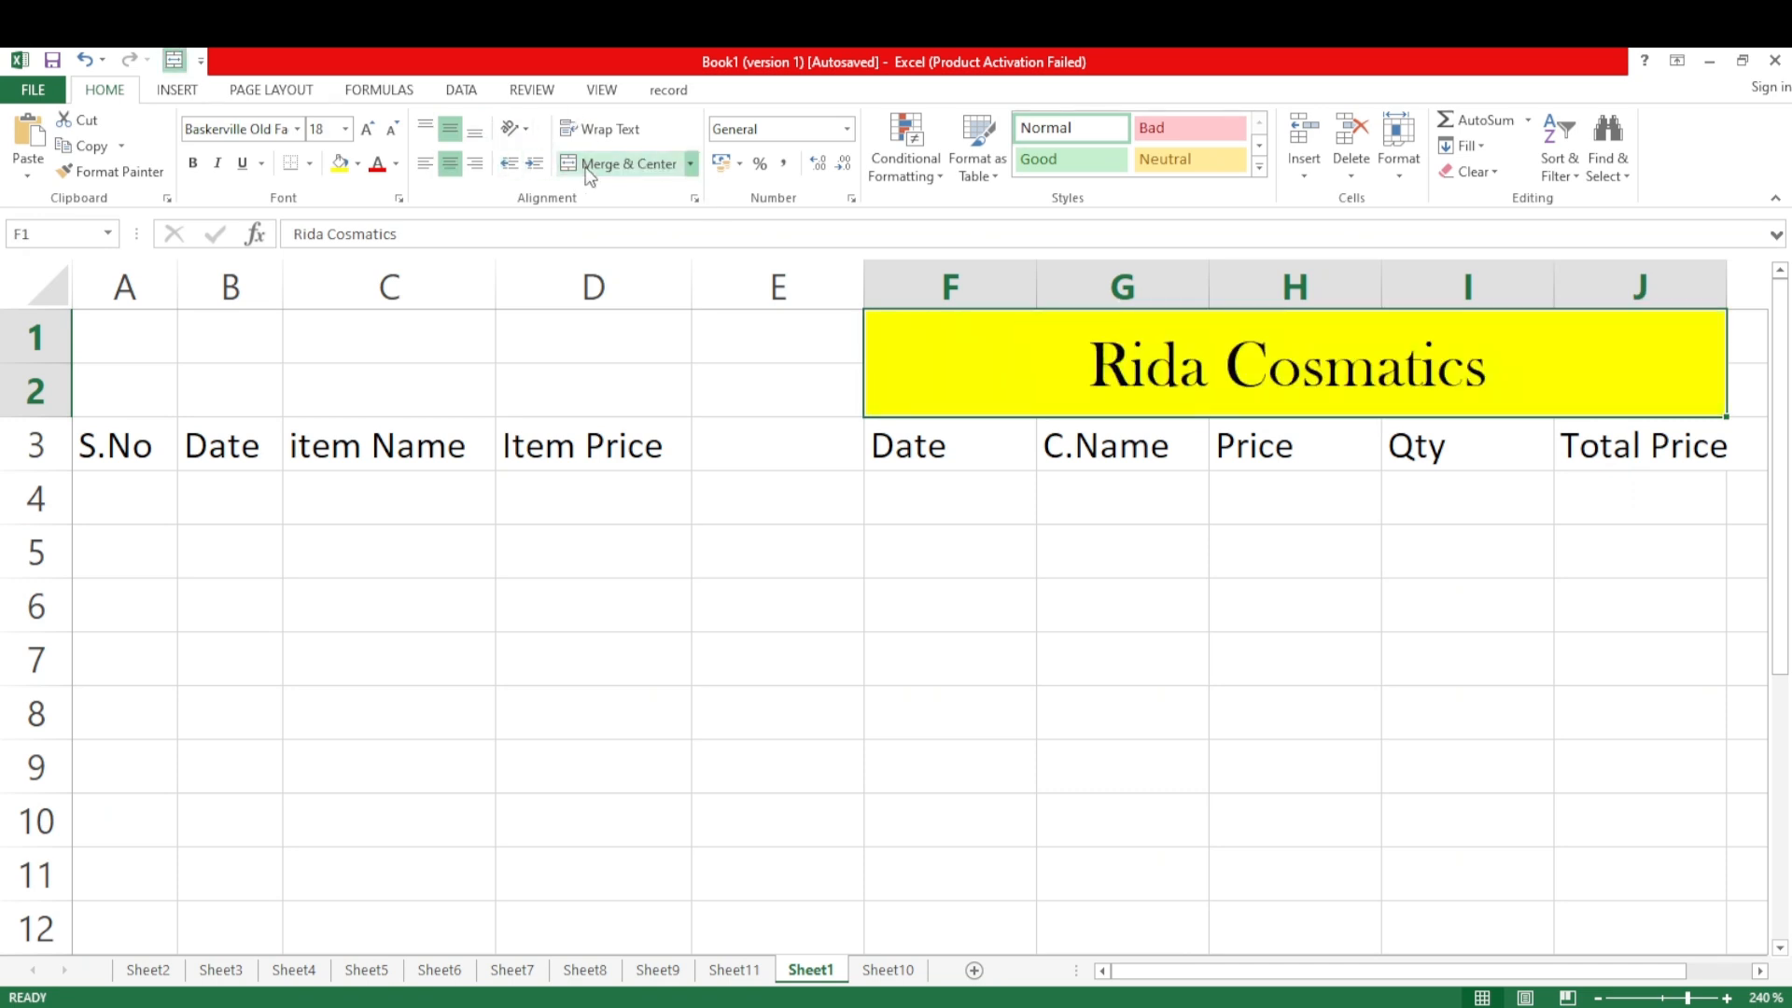
click(1003, 680)
Format the headings in F3:J3 with a green fill and white font color
drag(920, 452, 1587, 432)
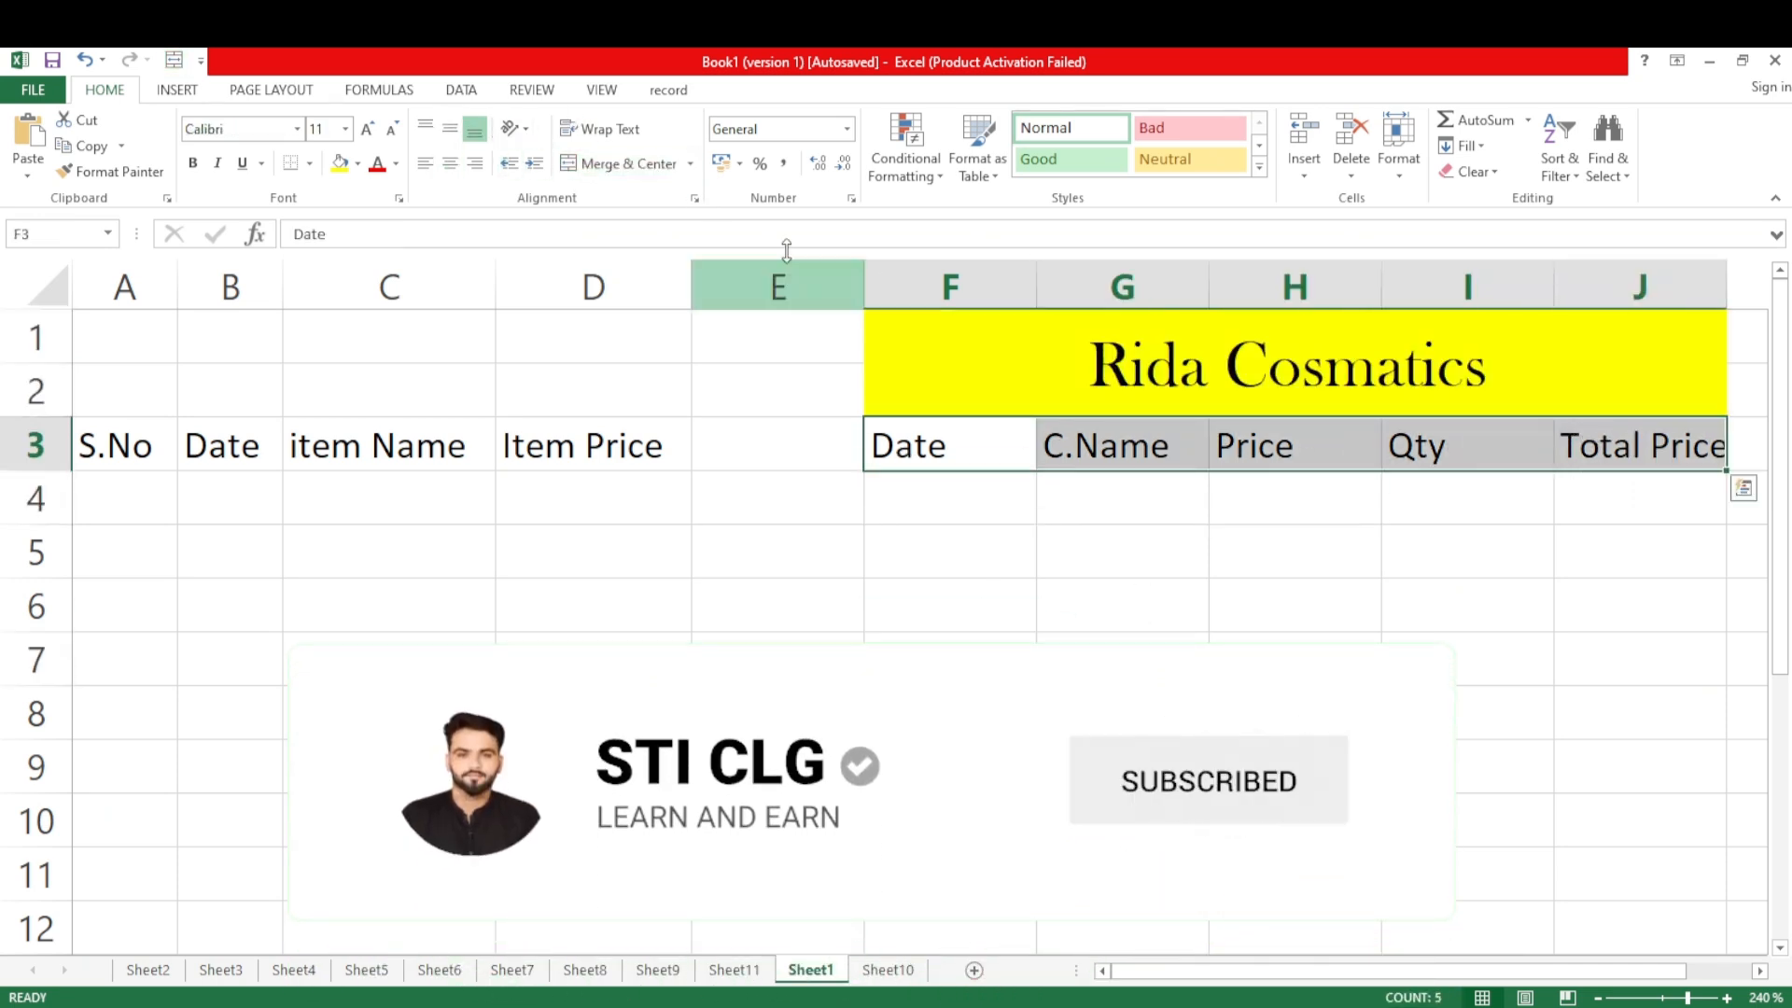
click(358, 164)
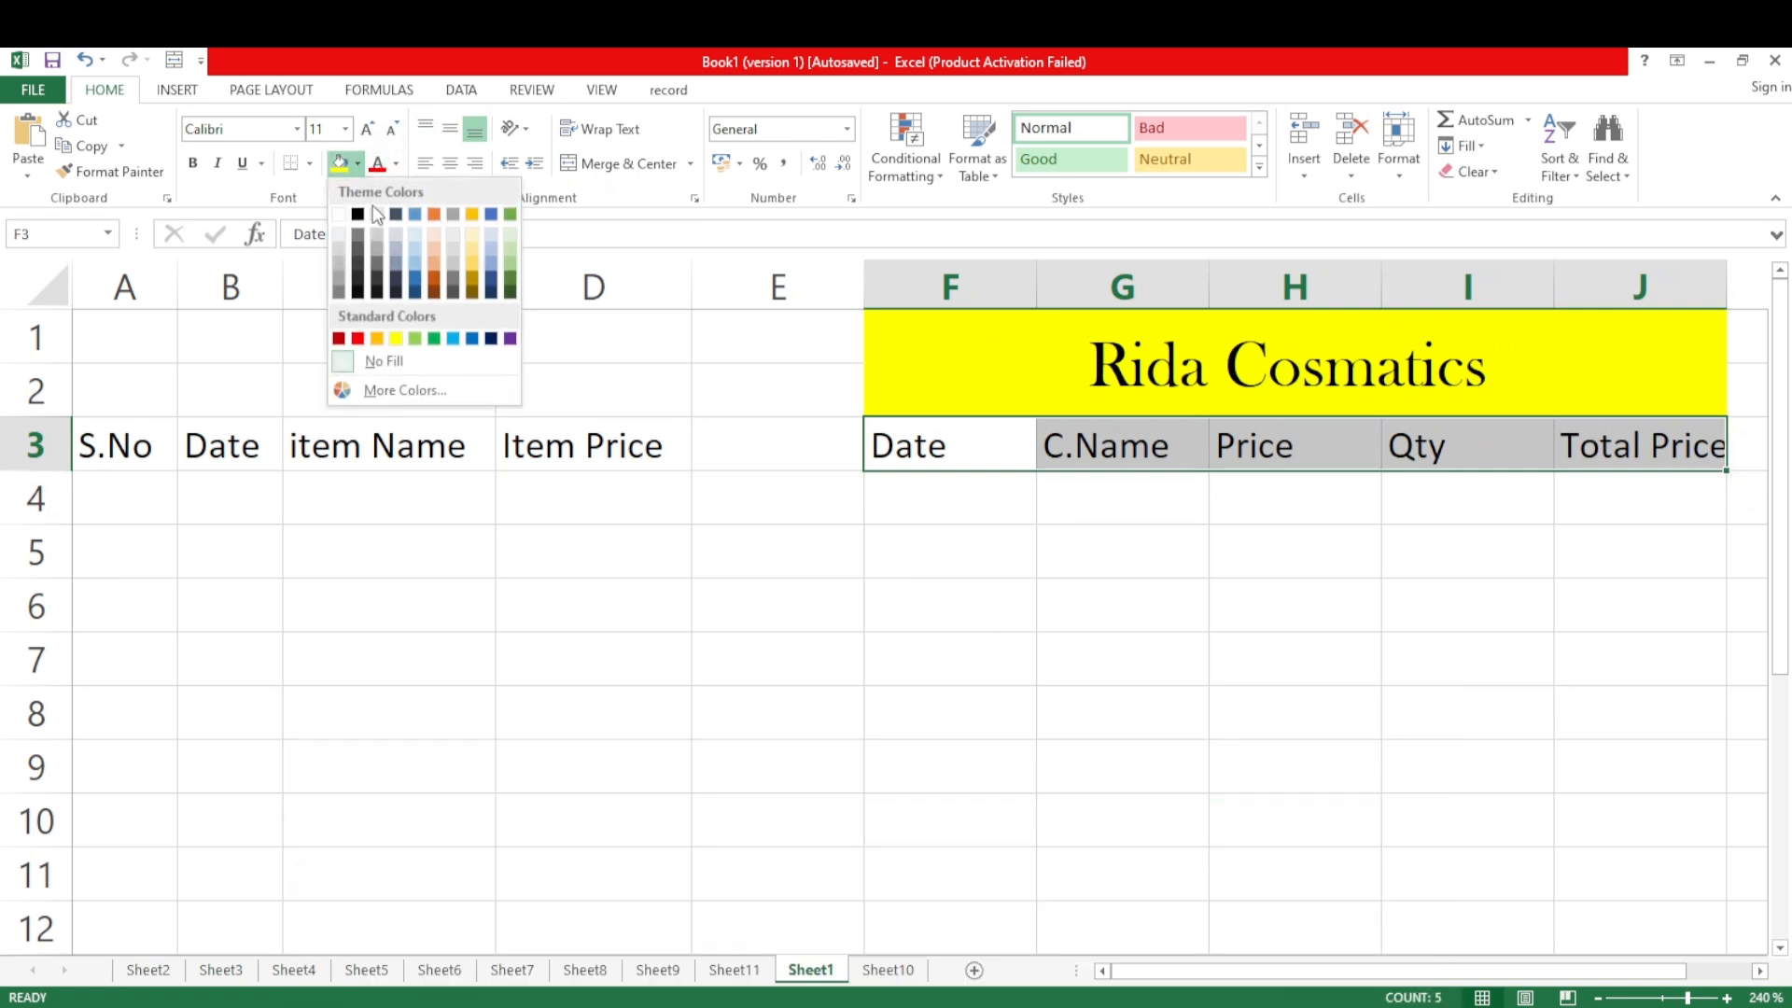
click(435, 340)
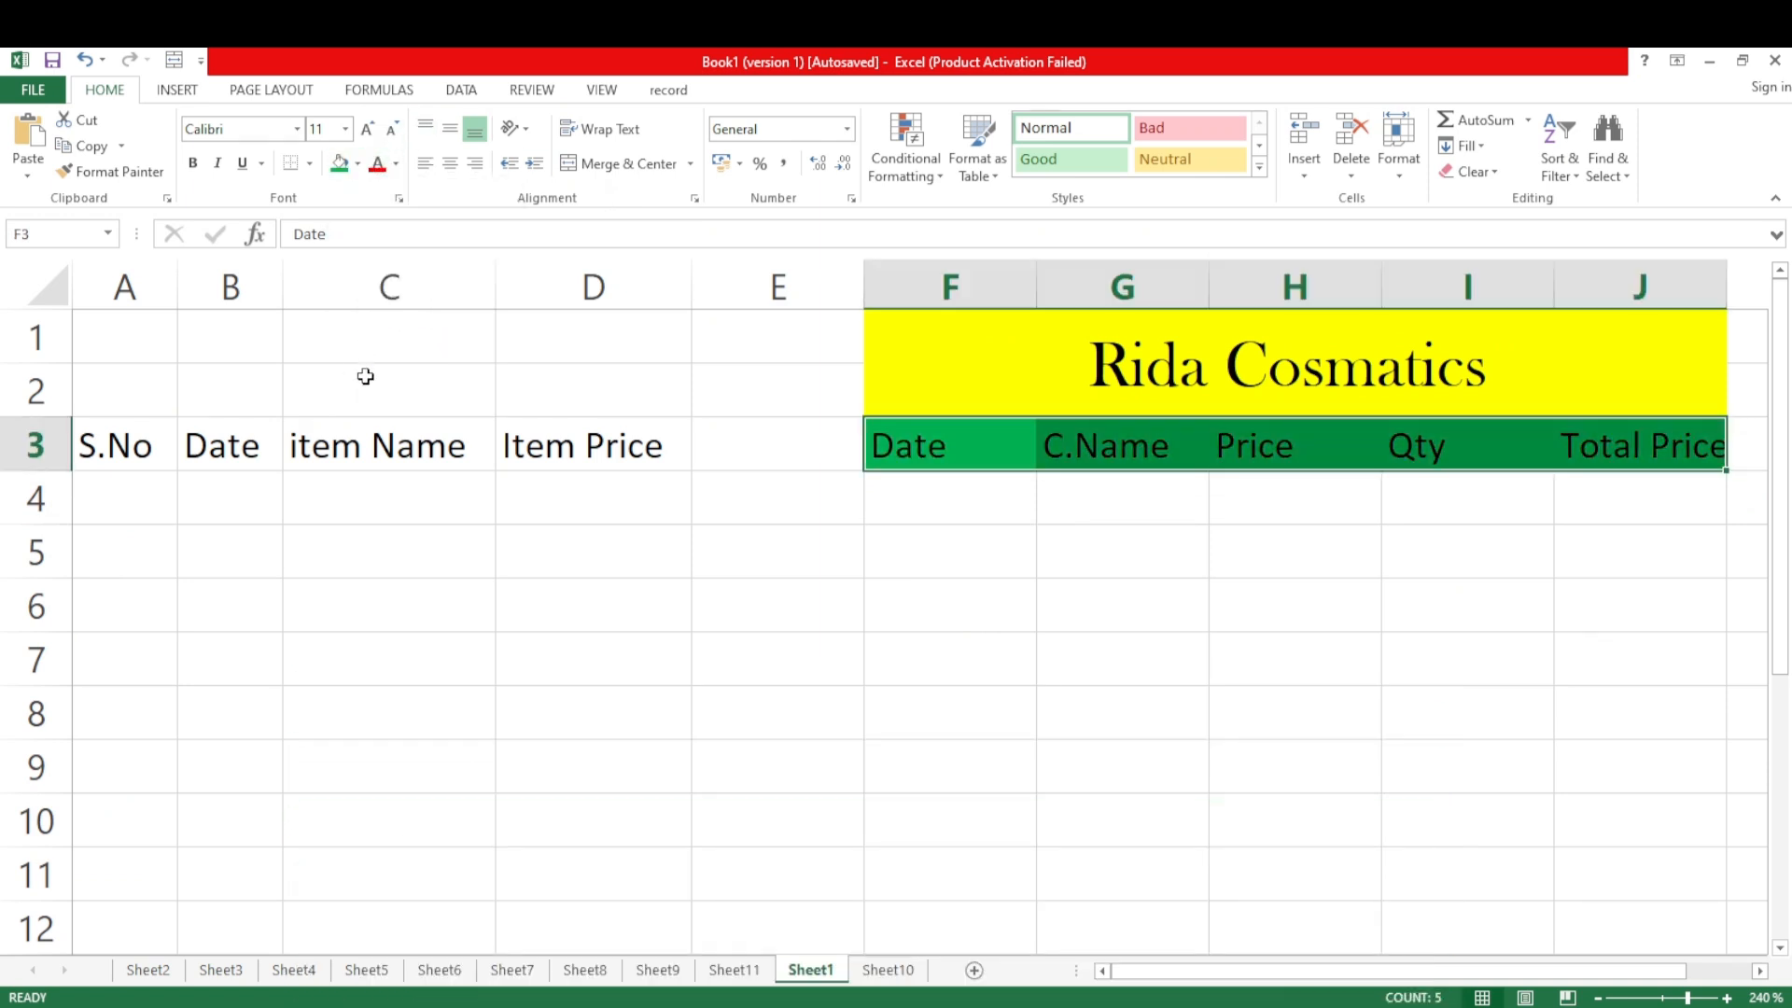
click(397, 166)
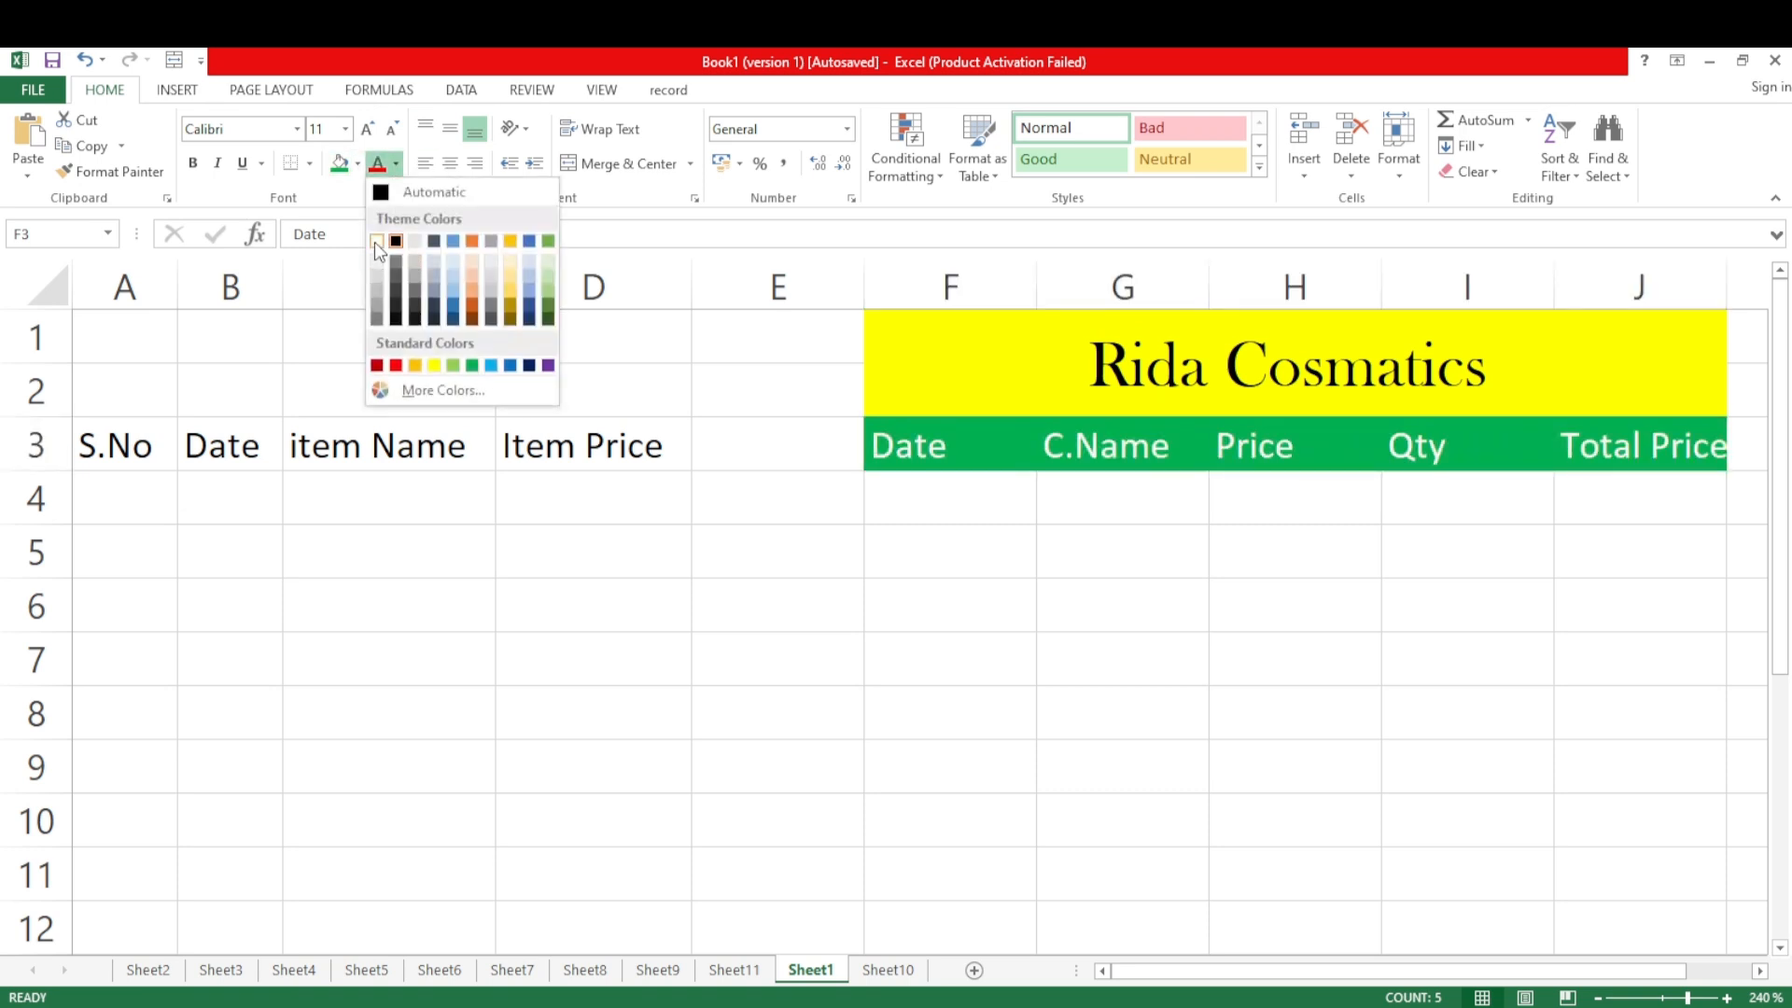
click(377, 243)
click(1089, 615)
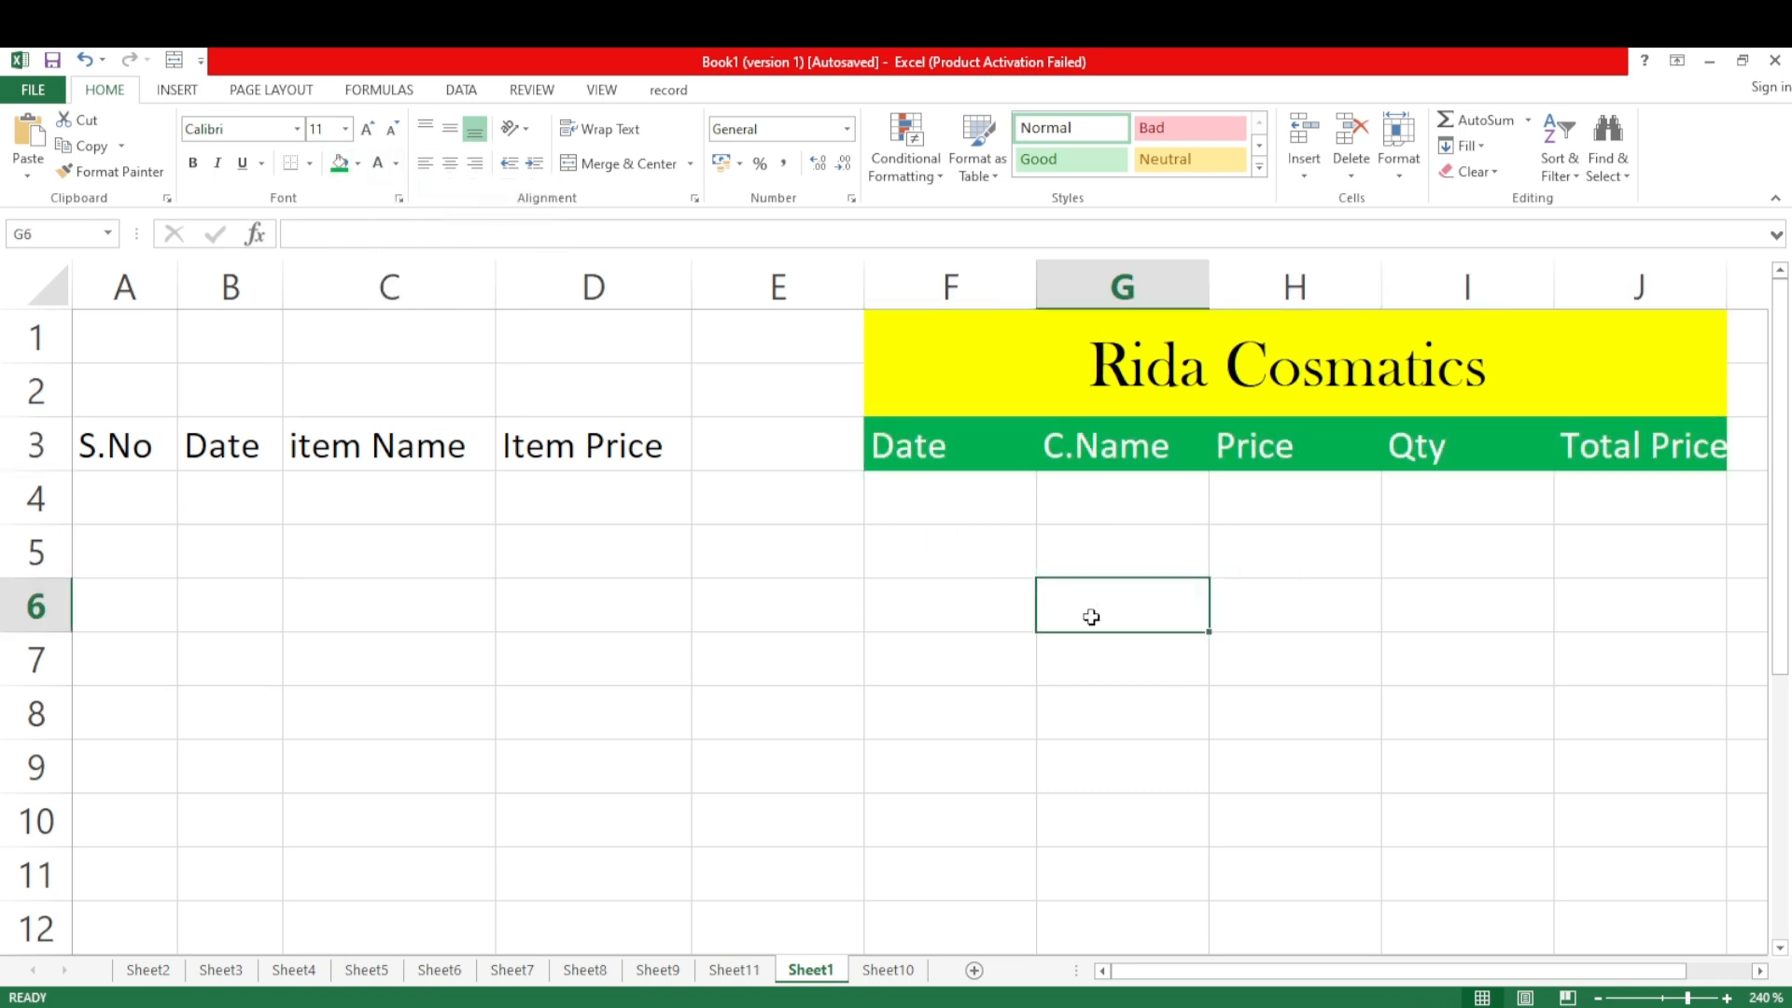
Enter 1 and 2 in A4 and A5 and fill the serial numbers down to 8 in A11
click(950, 502)
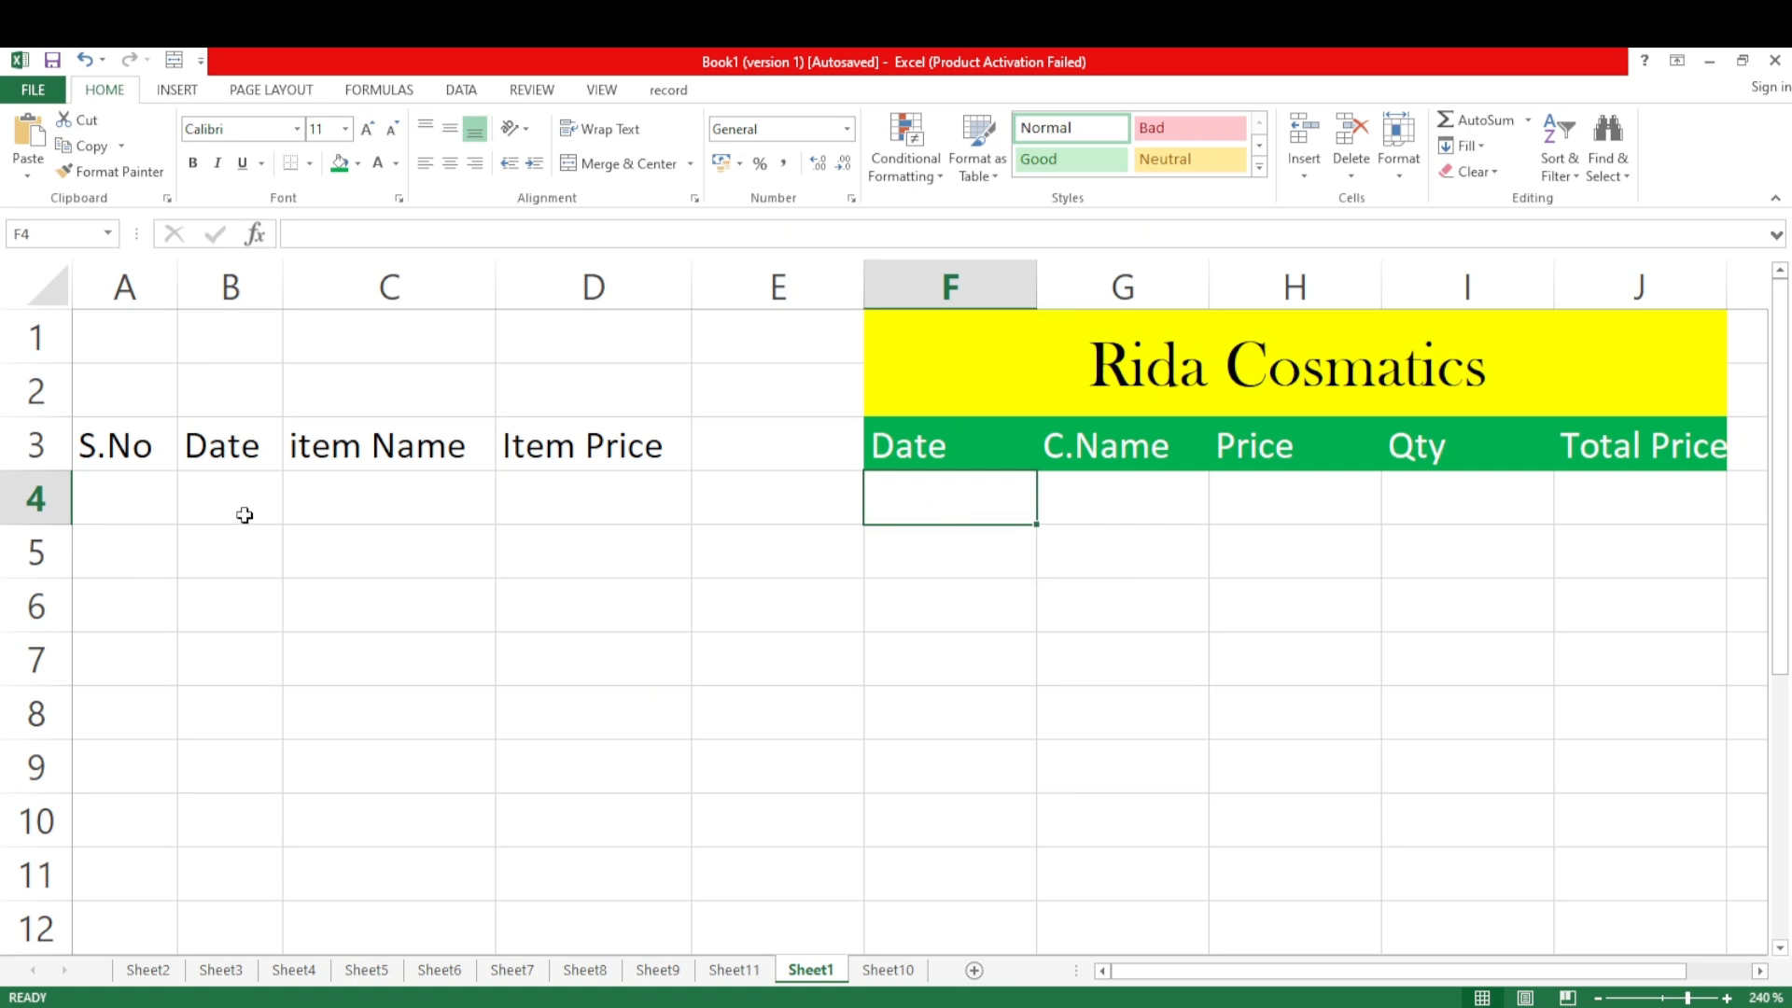
click(123, 501)
text(1)
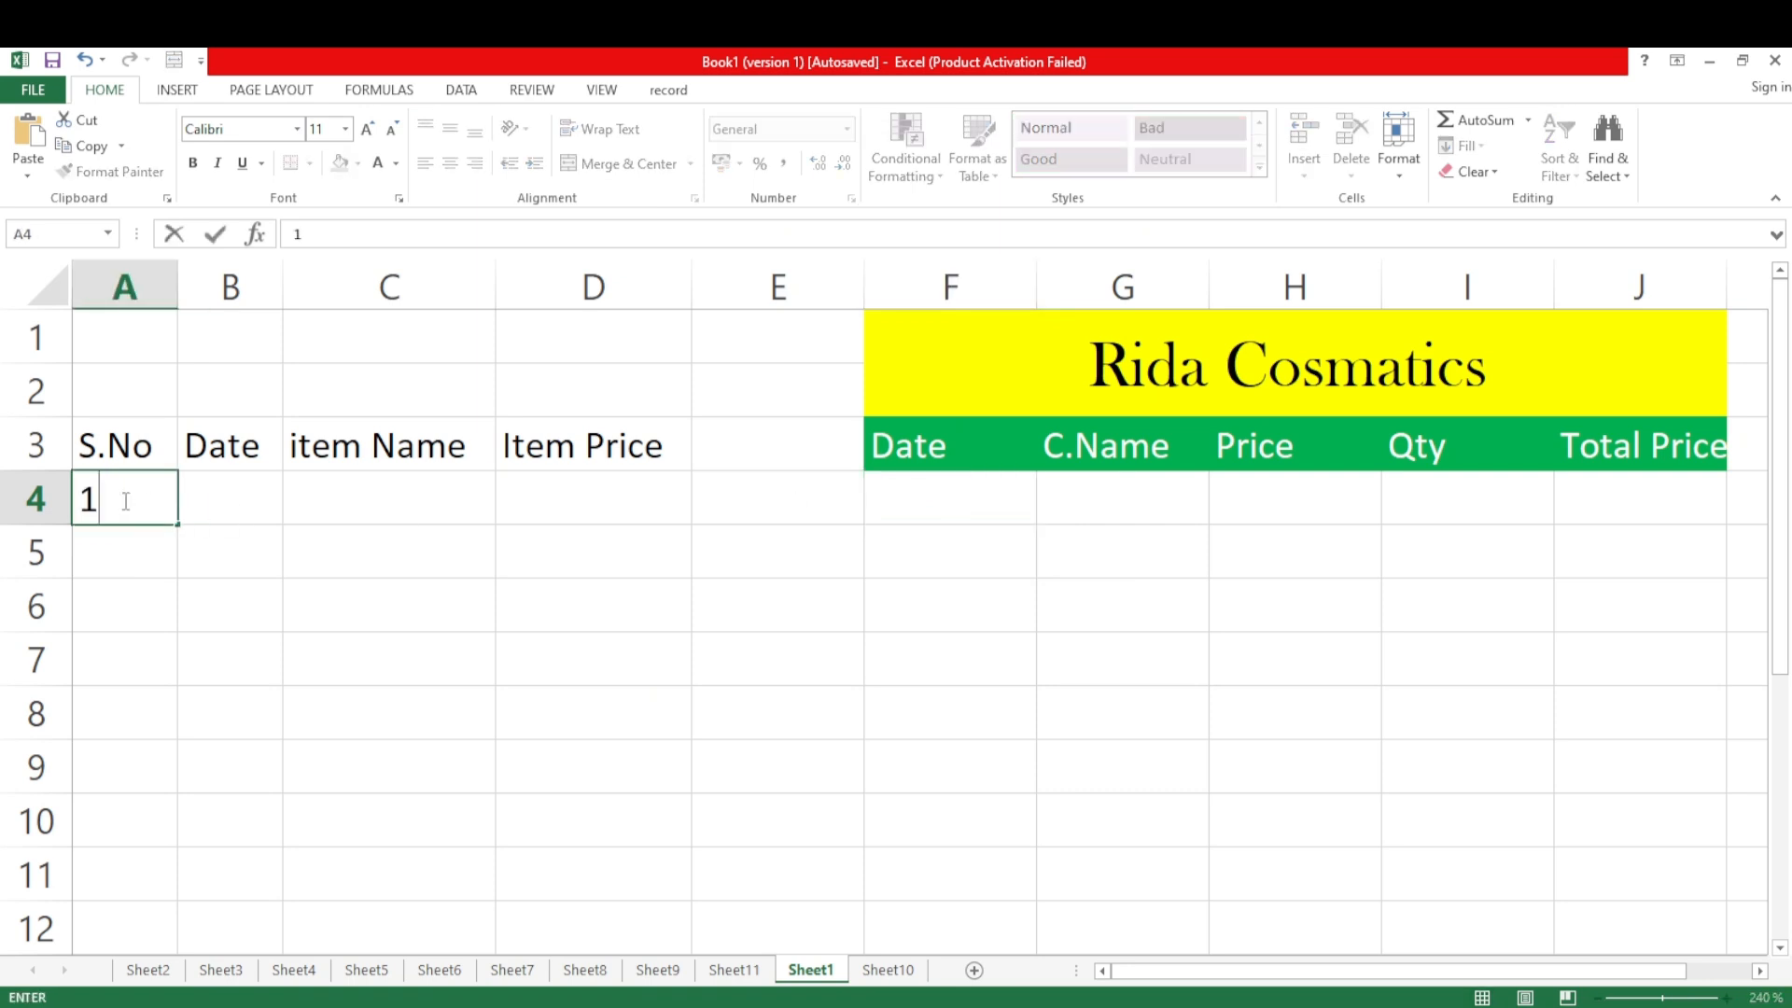
click(120, 557)
text(1)
key(BackSpace)
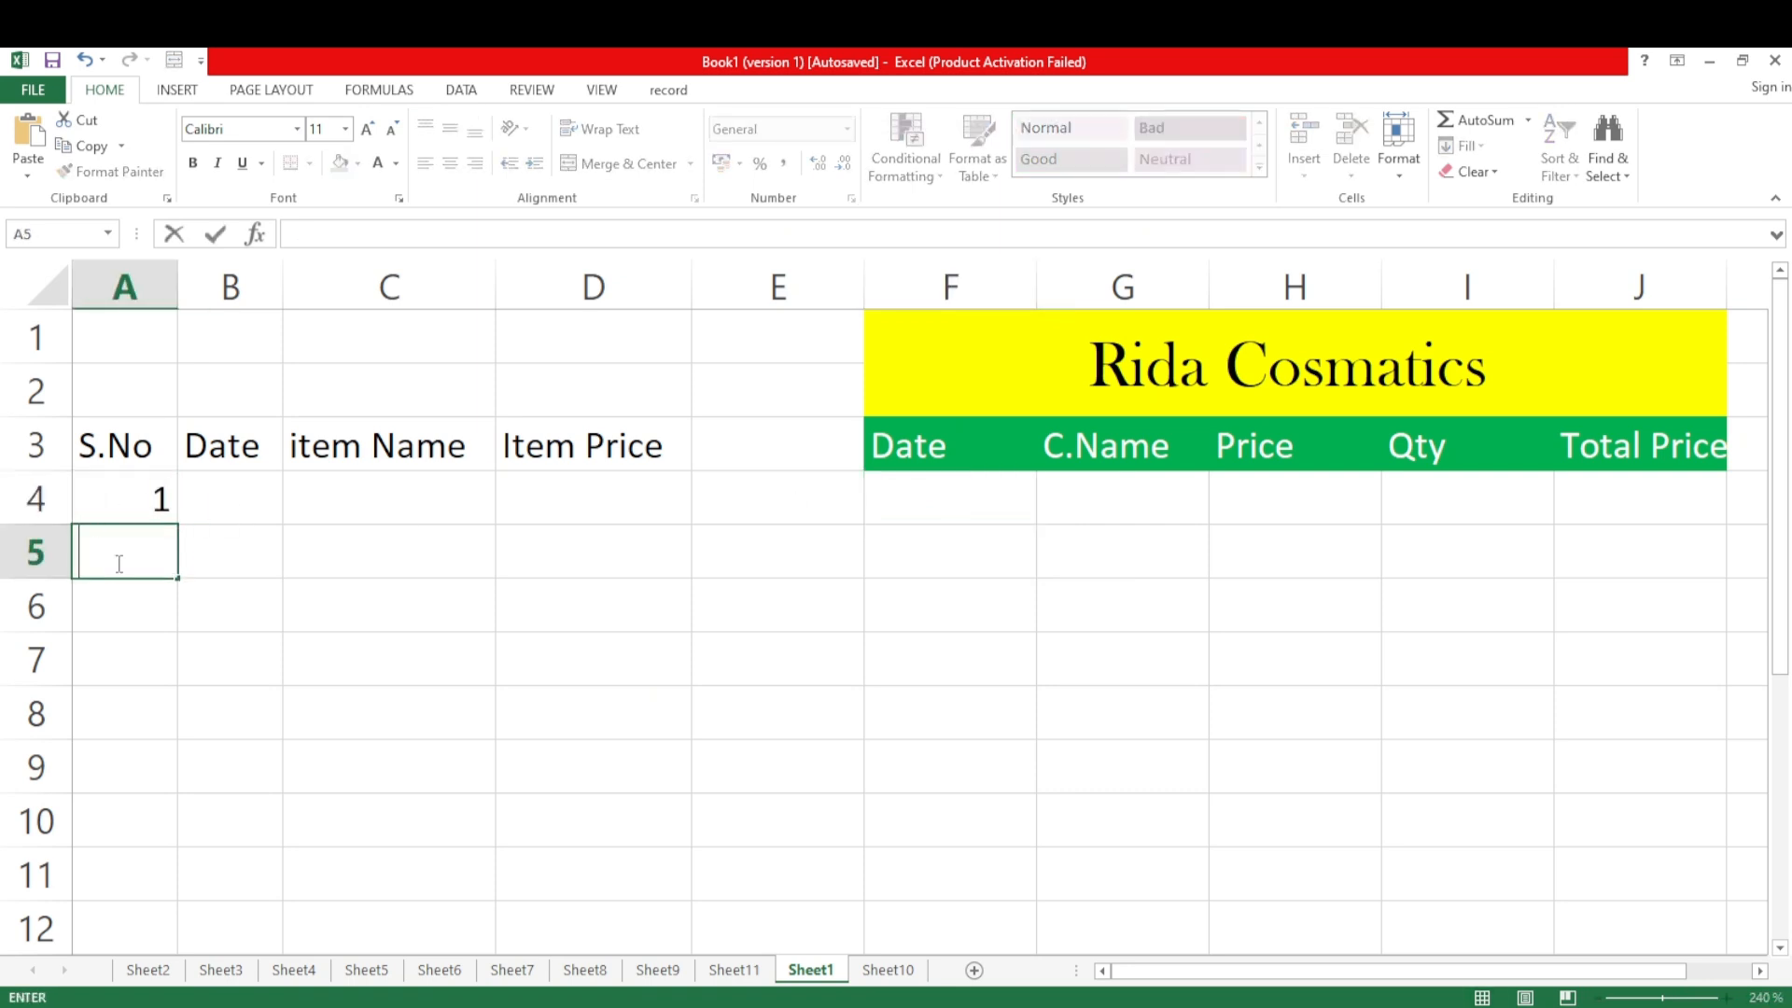
text(2)
click(222, 780)
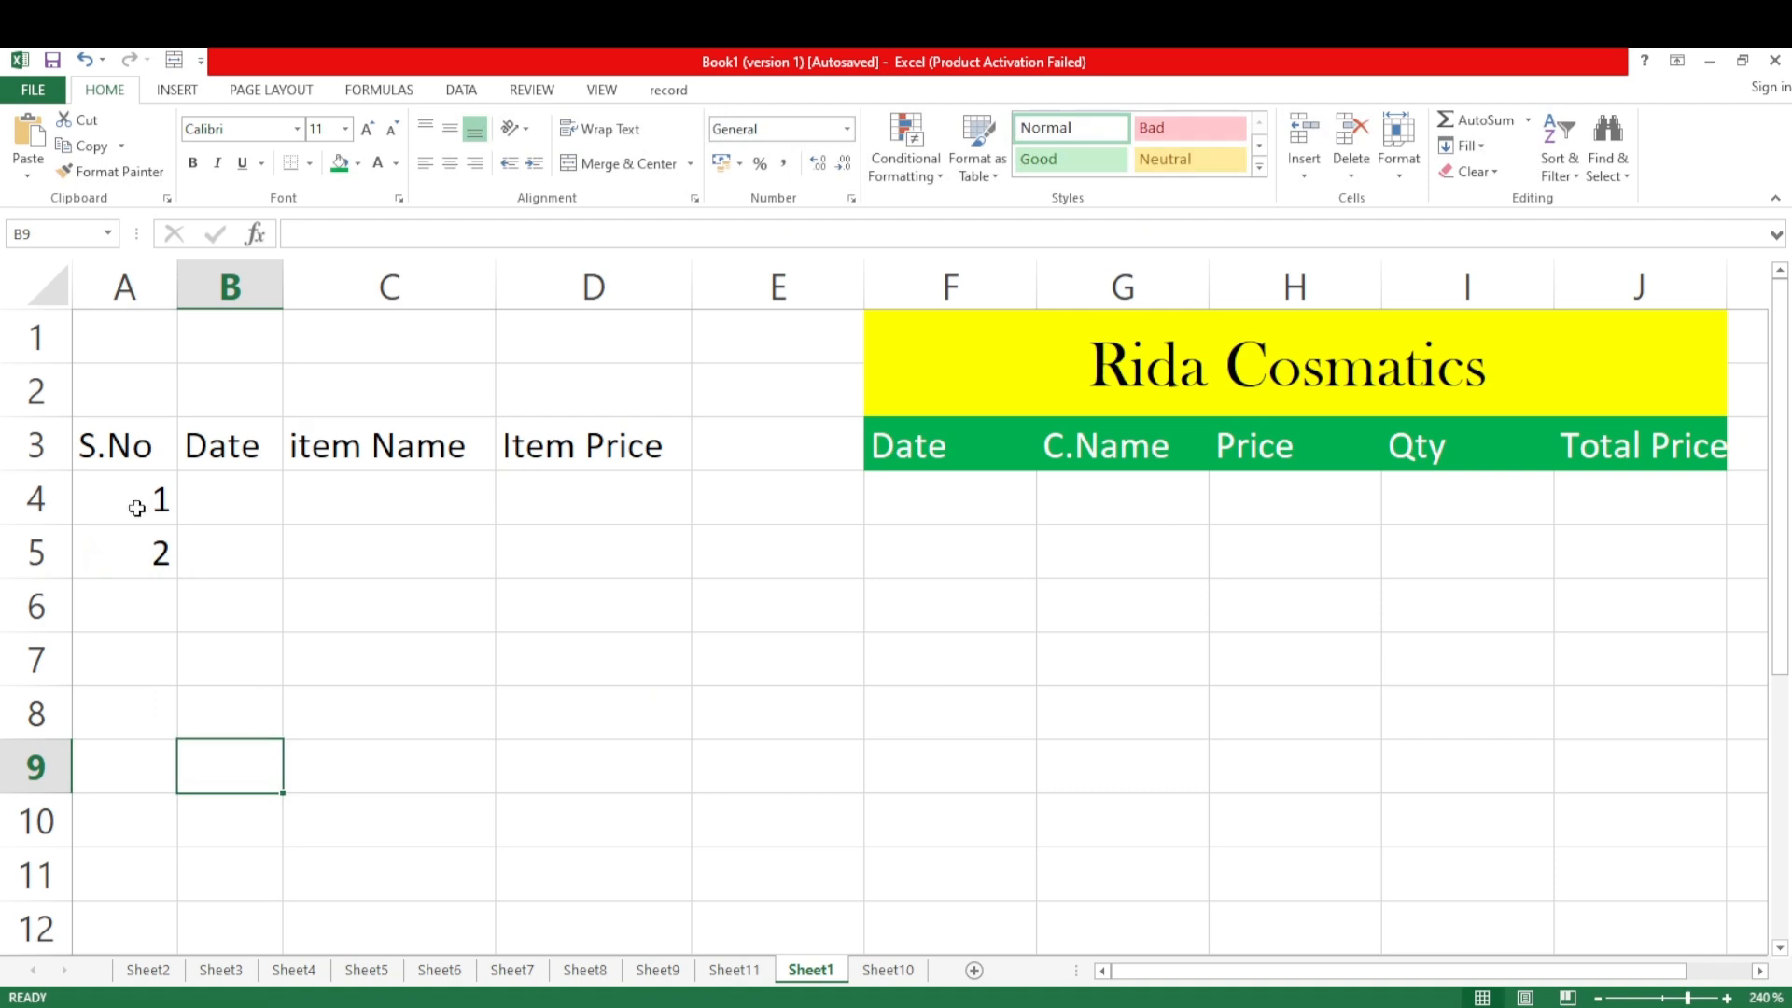
drag(137, 507, 168, 879)
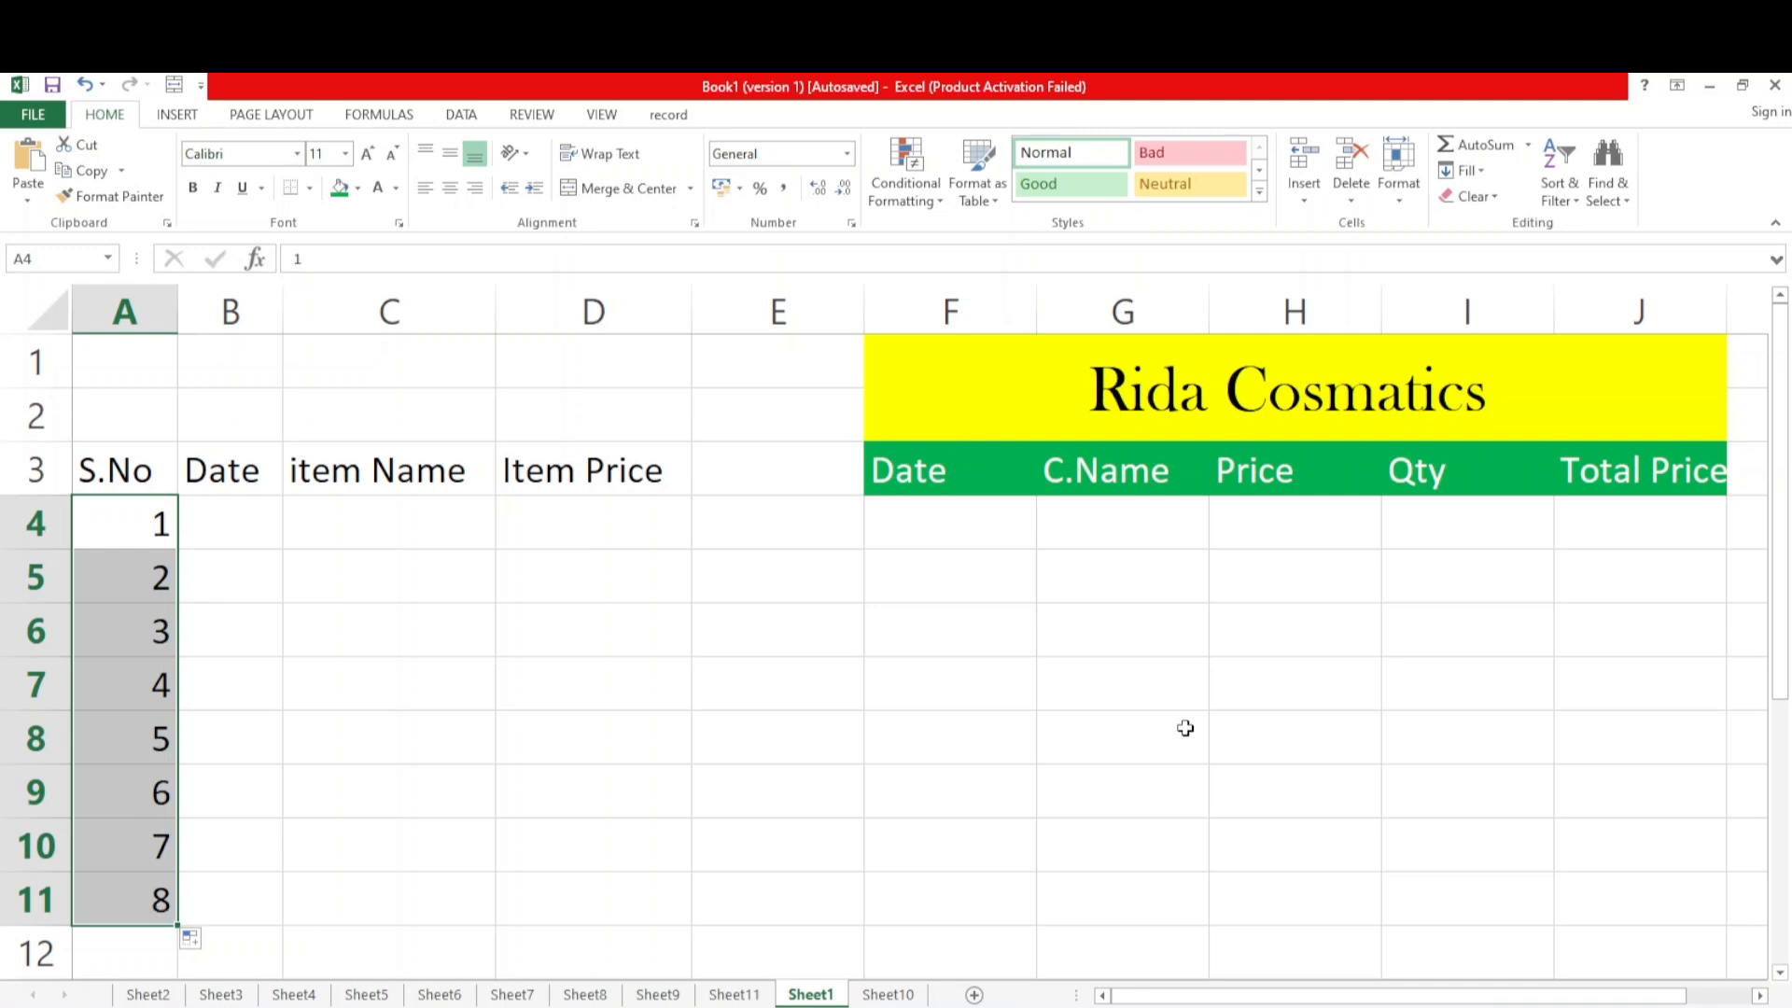
click(1243, 548)
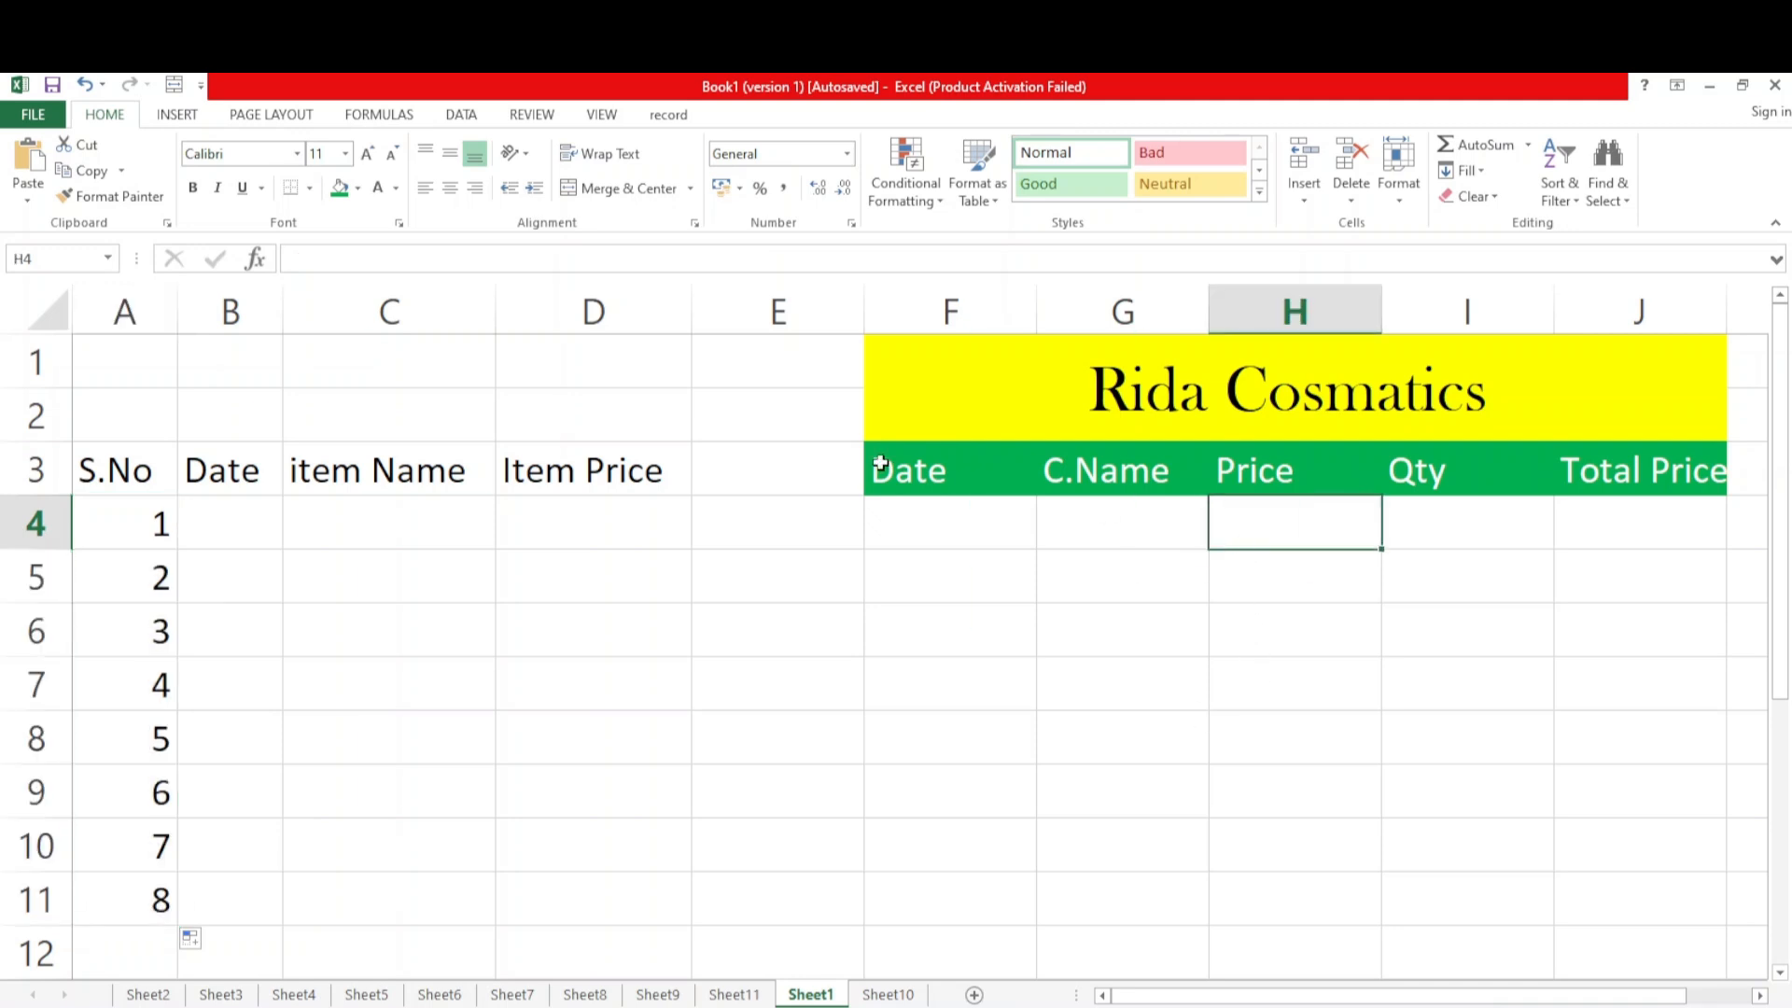
drag(149, 539, 127, 912)
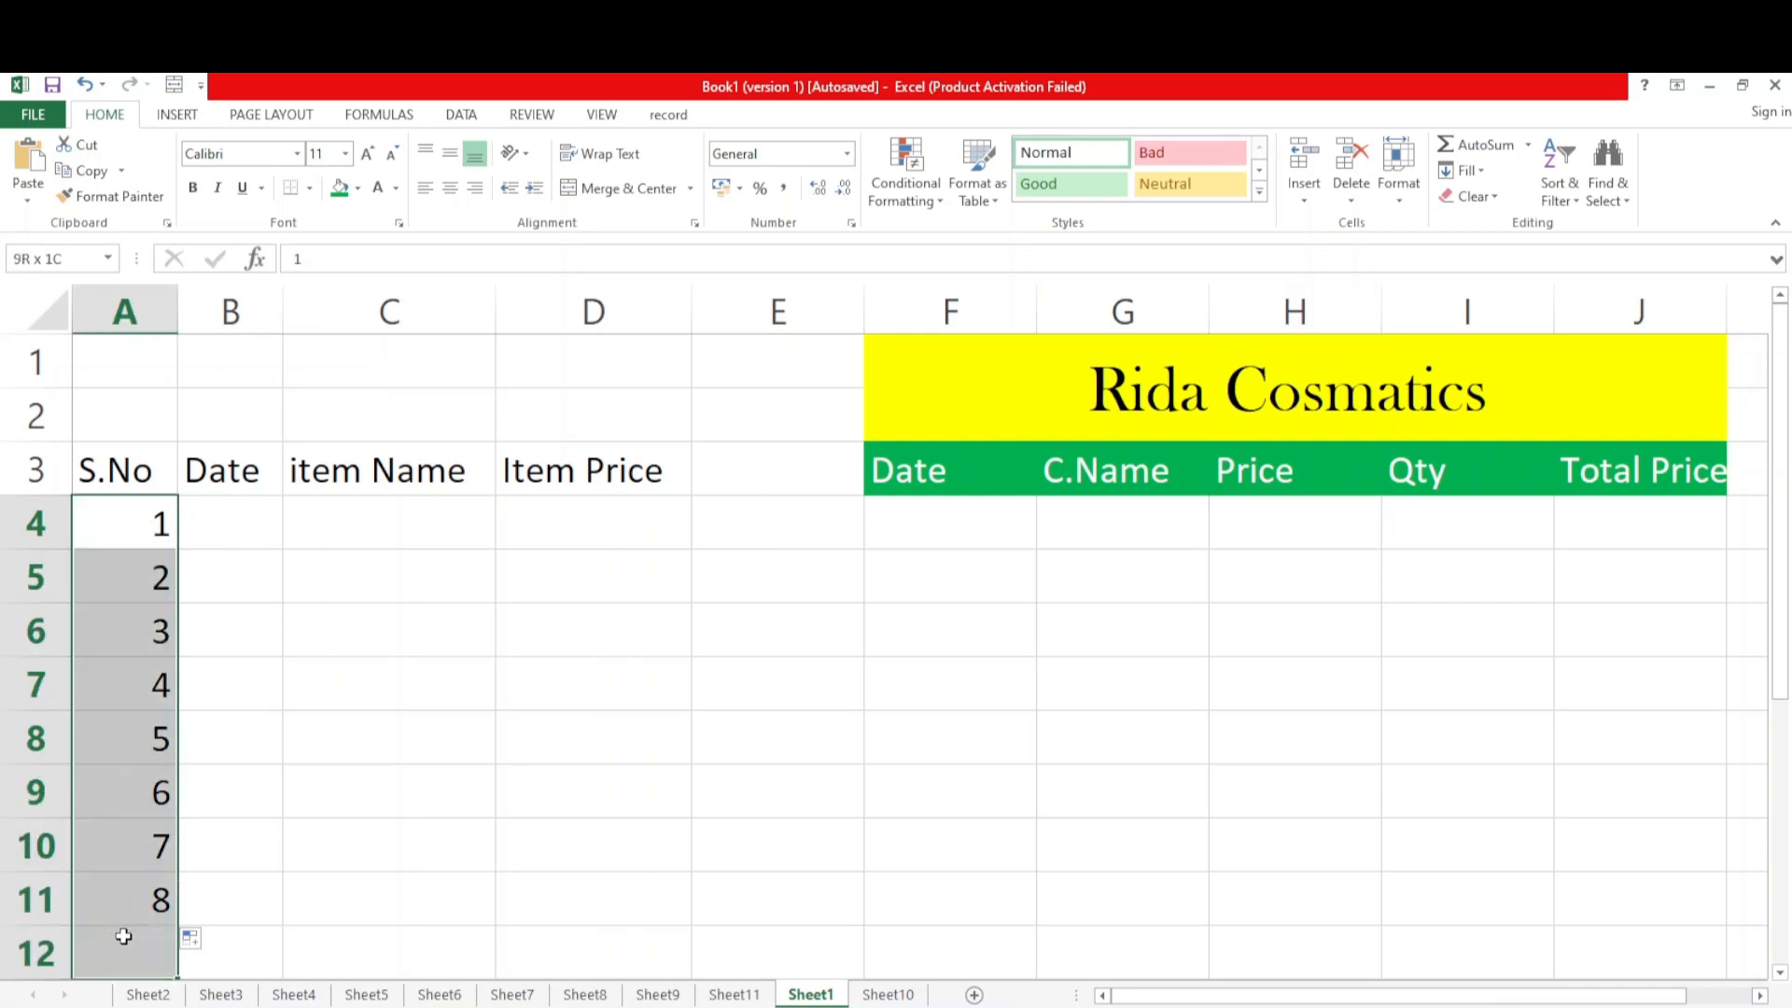
drag(123, 937, 123, 936)
Enter the date 01-Jan-25 in cell B4 under the Date heading
click(226, 519)
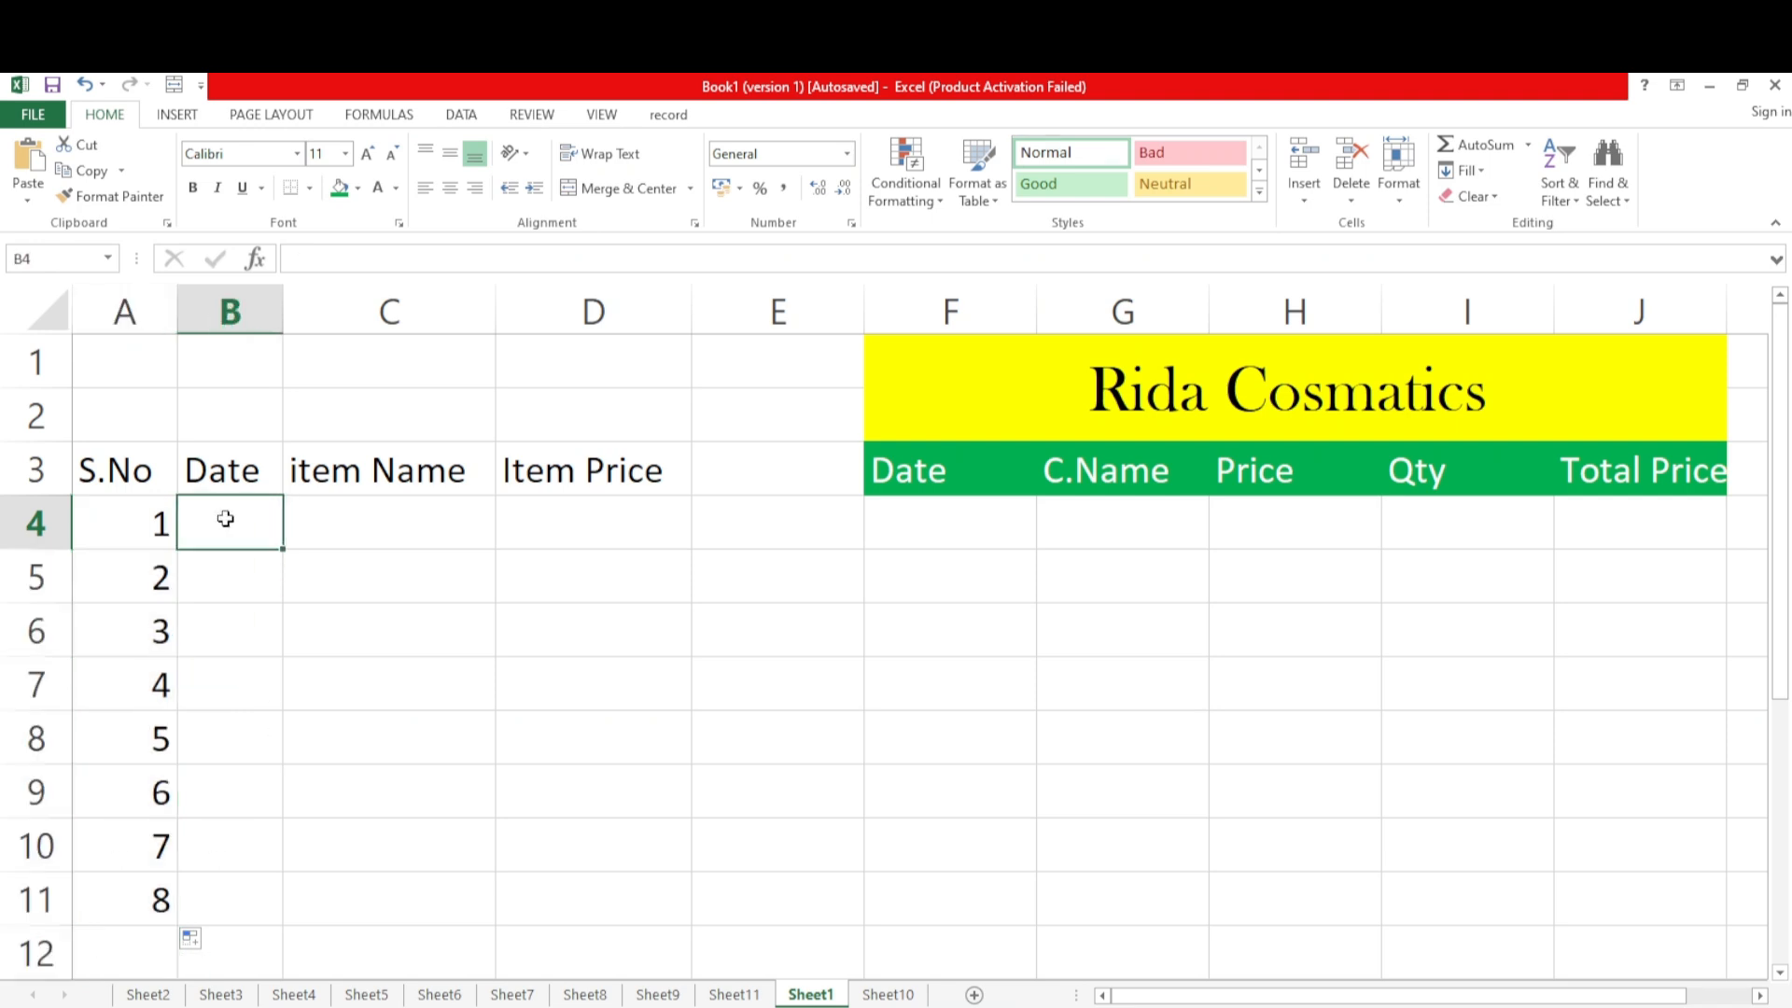
text(1jan)
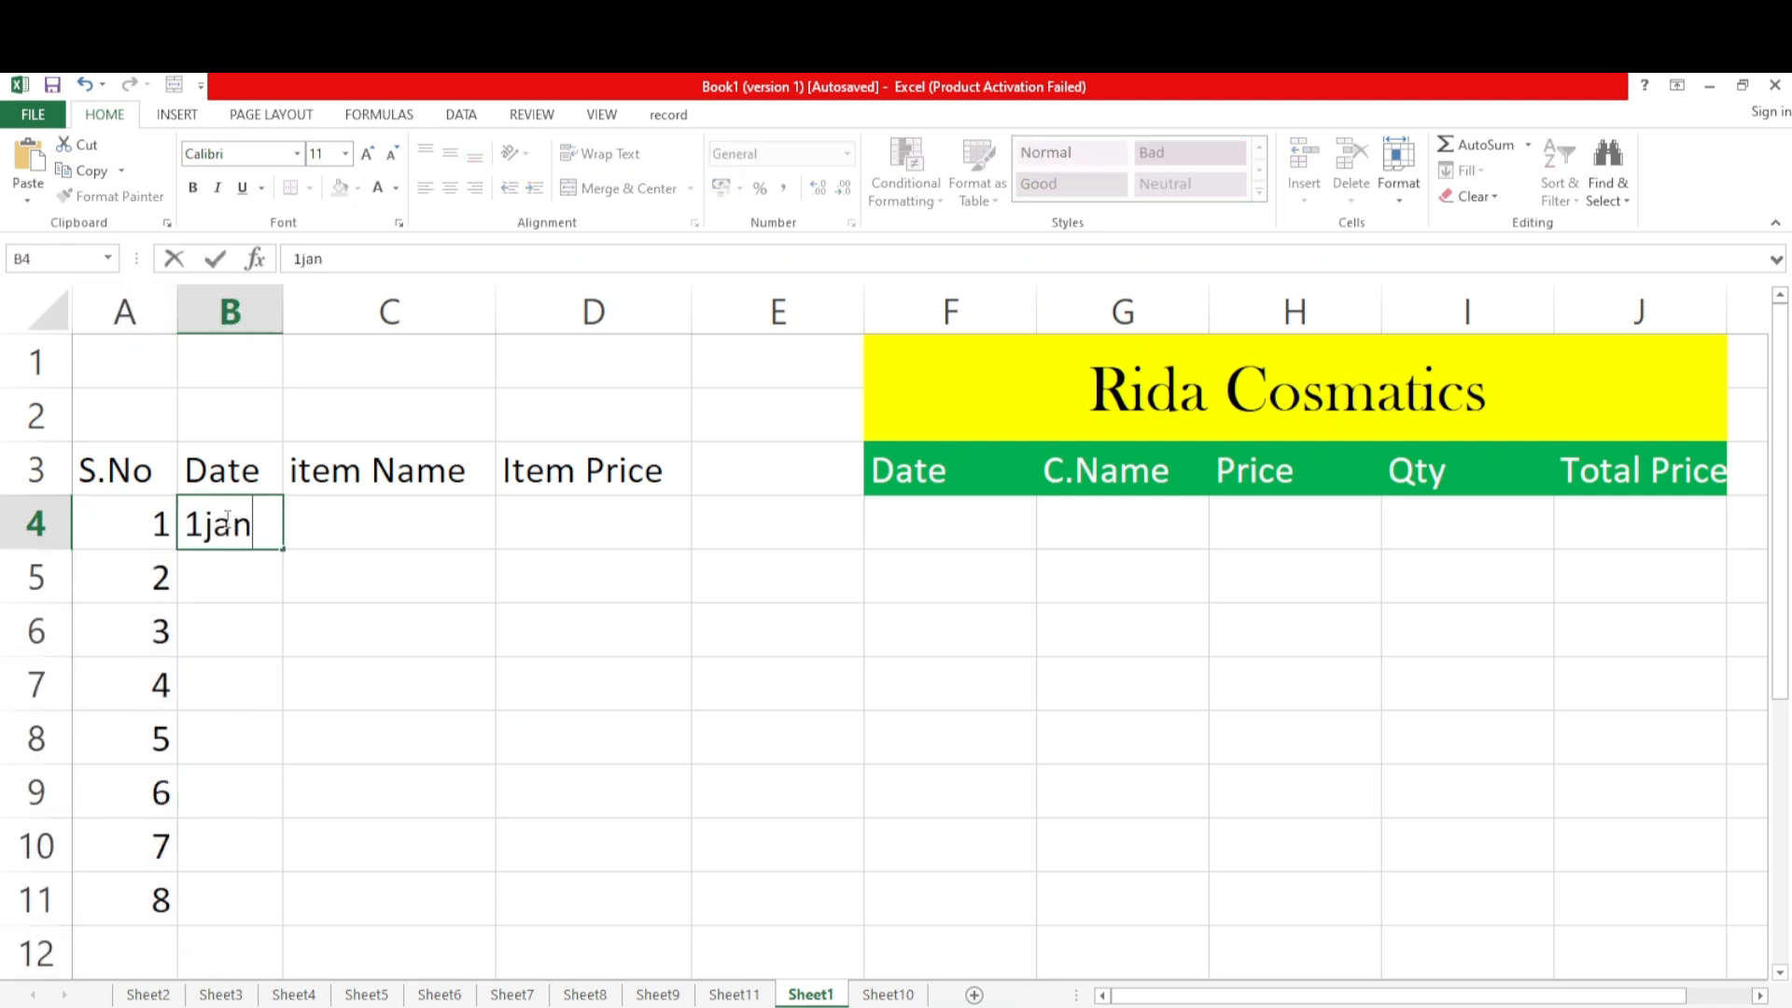
text(25)
key(Return)
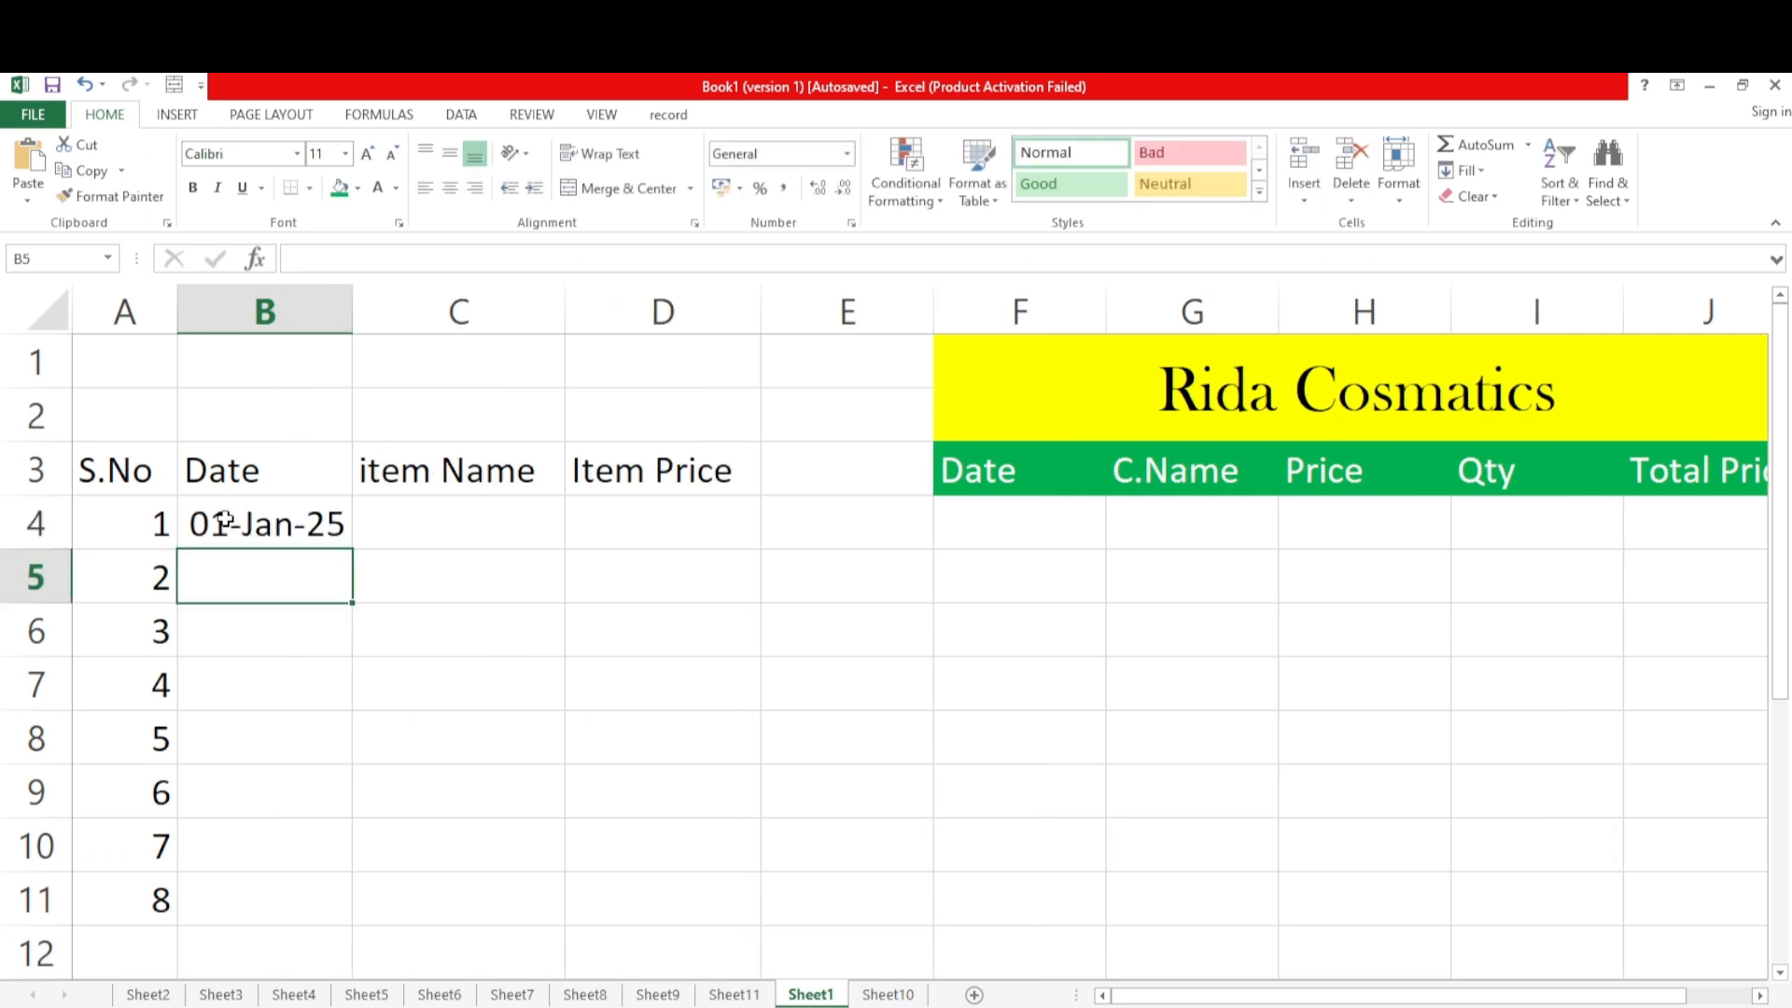
click(281, 524)
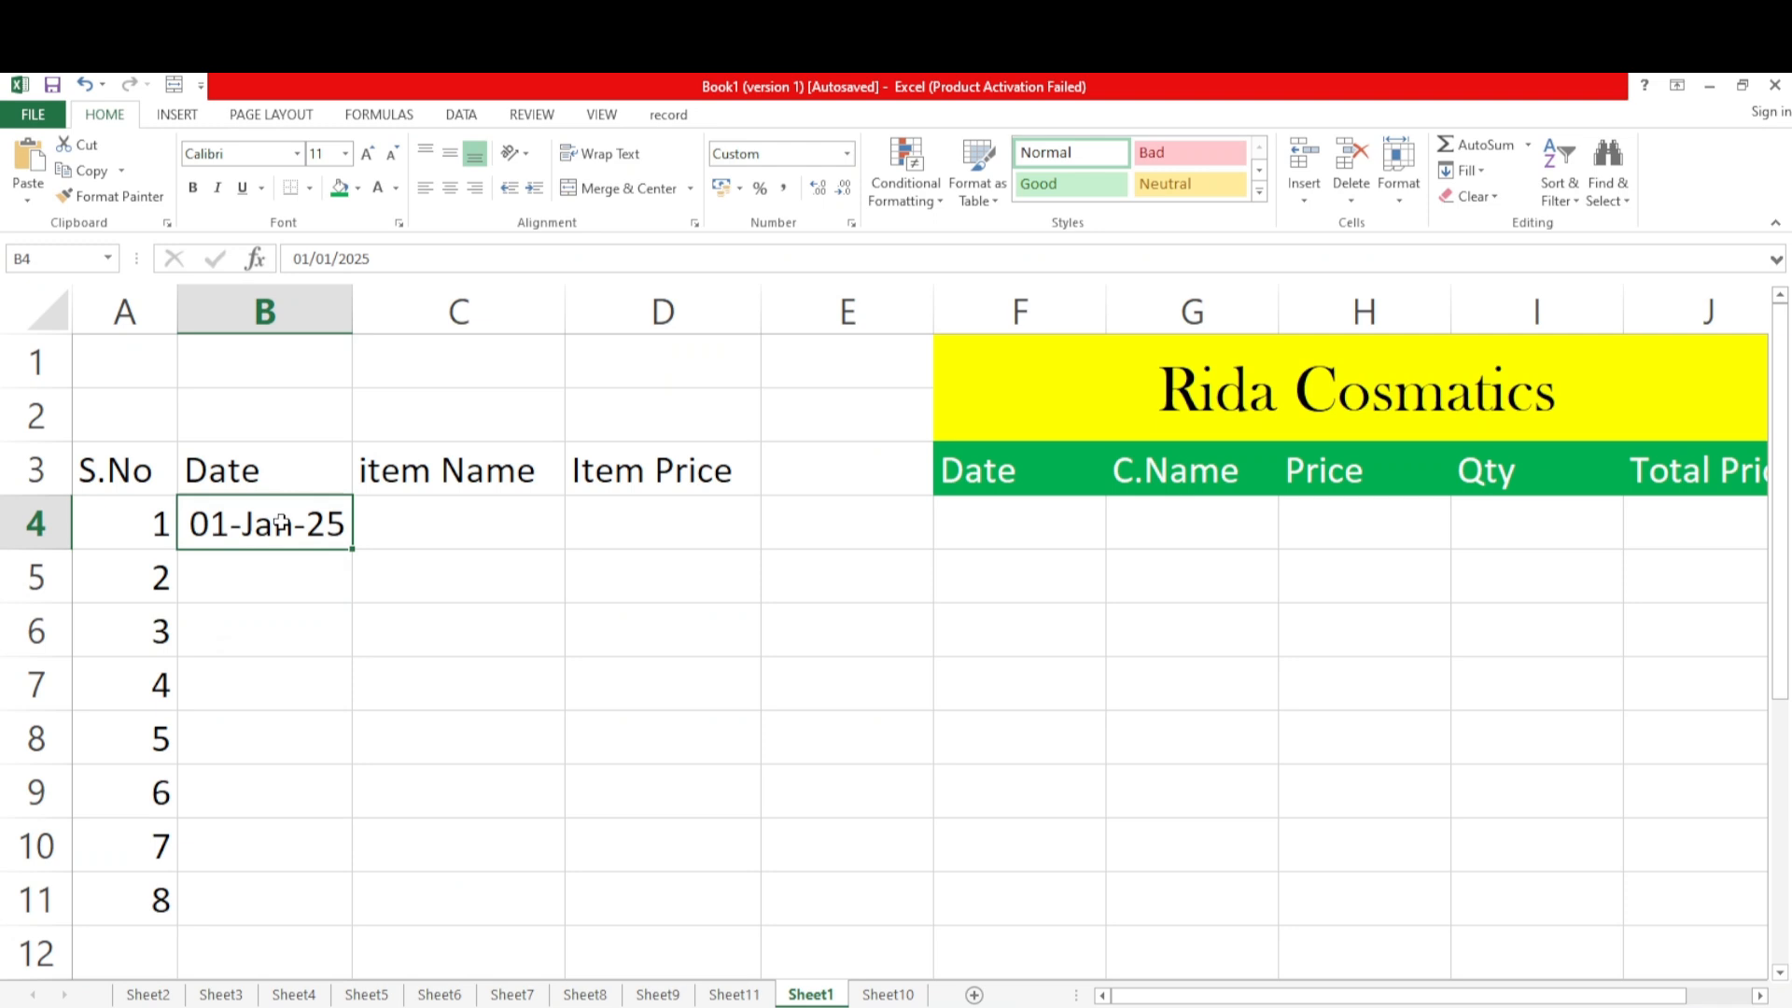
click(508, 628)
text(4567)
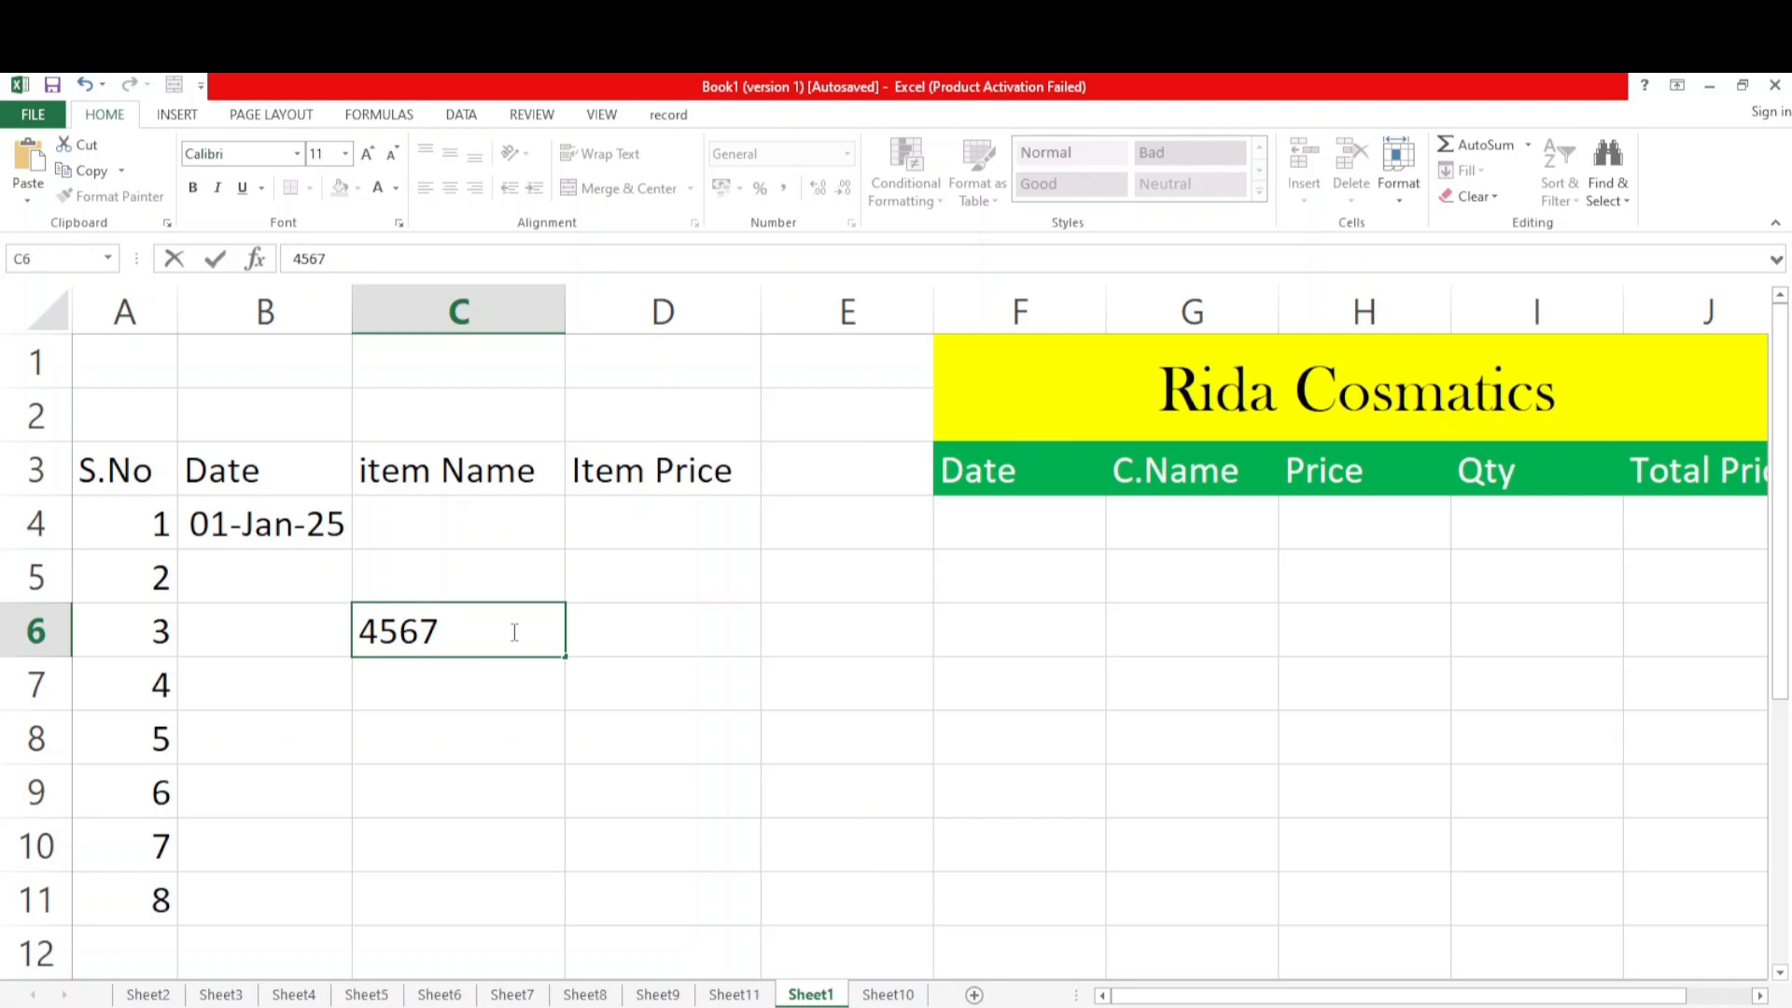
key(BackSpace)
key(BackSpace)
key(BackSpace)
key(BackSpace)
Format cell B4 with the Date category using the *14/03/2012 type
click(266, 523)
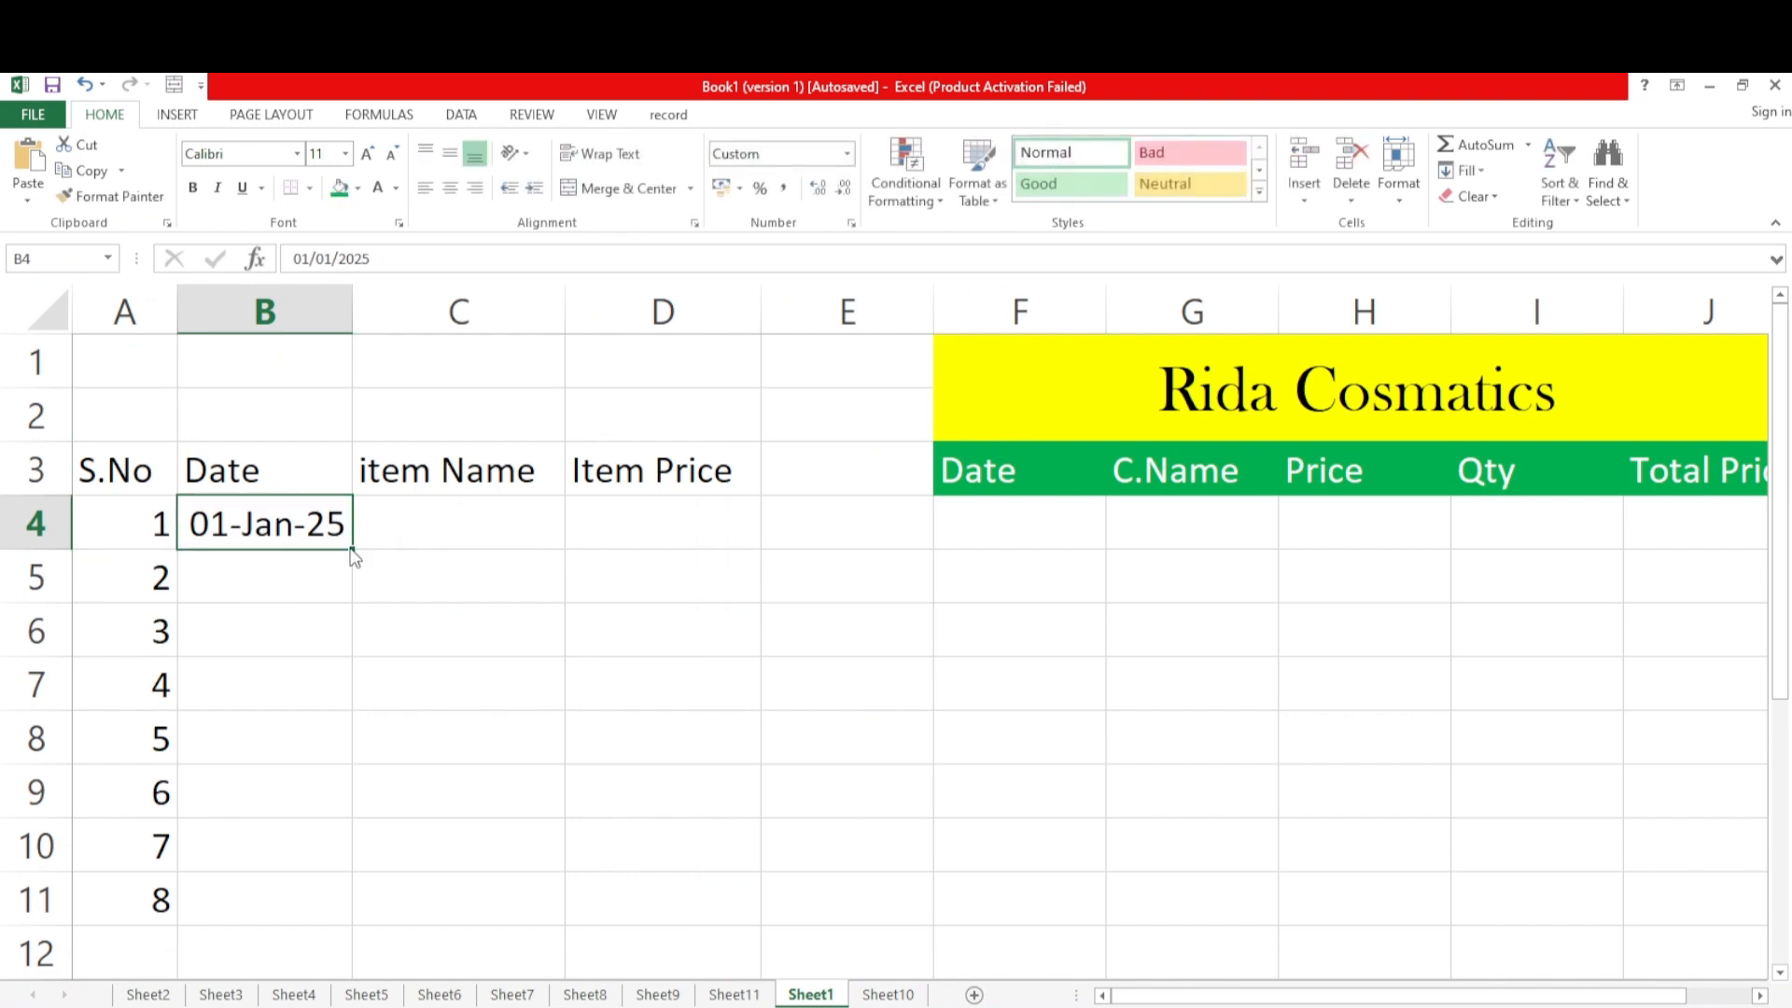
right_click(308, 522)
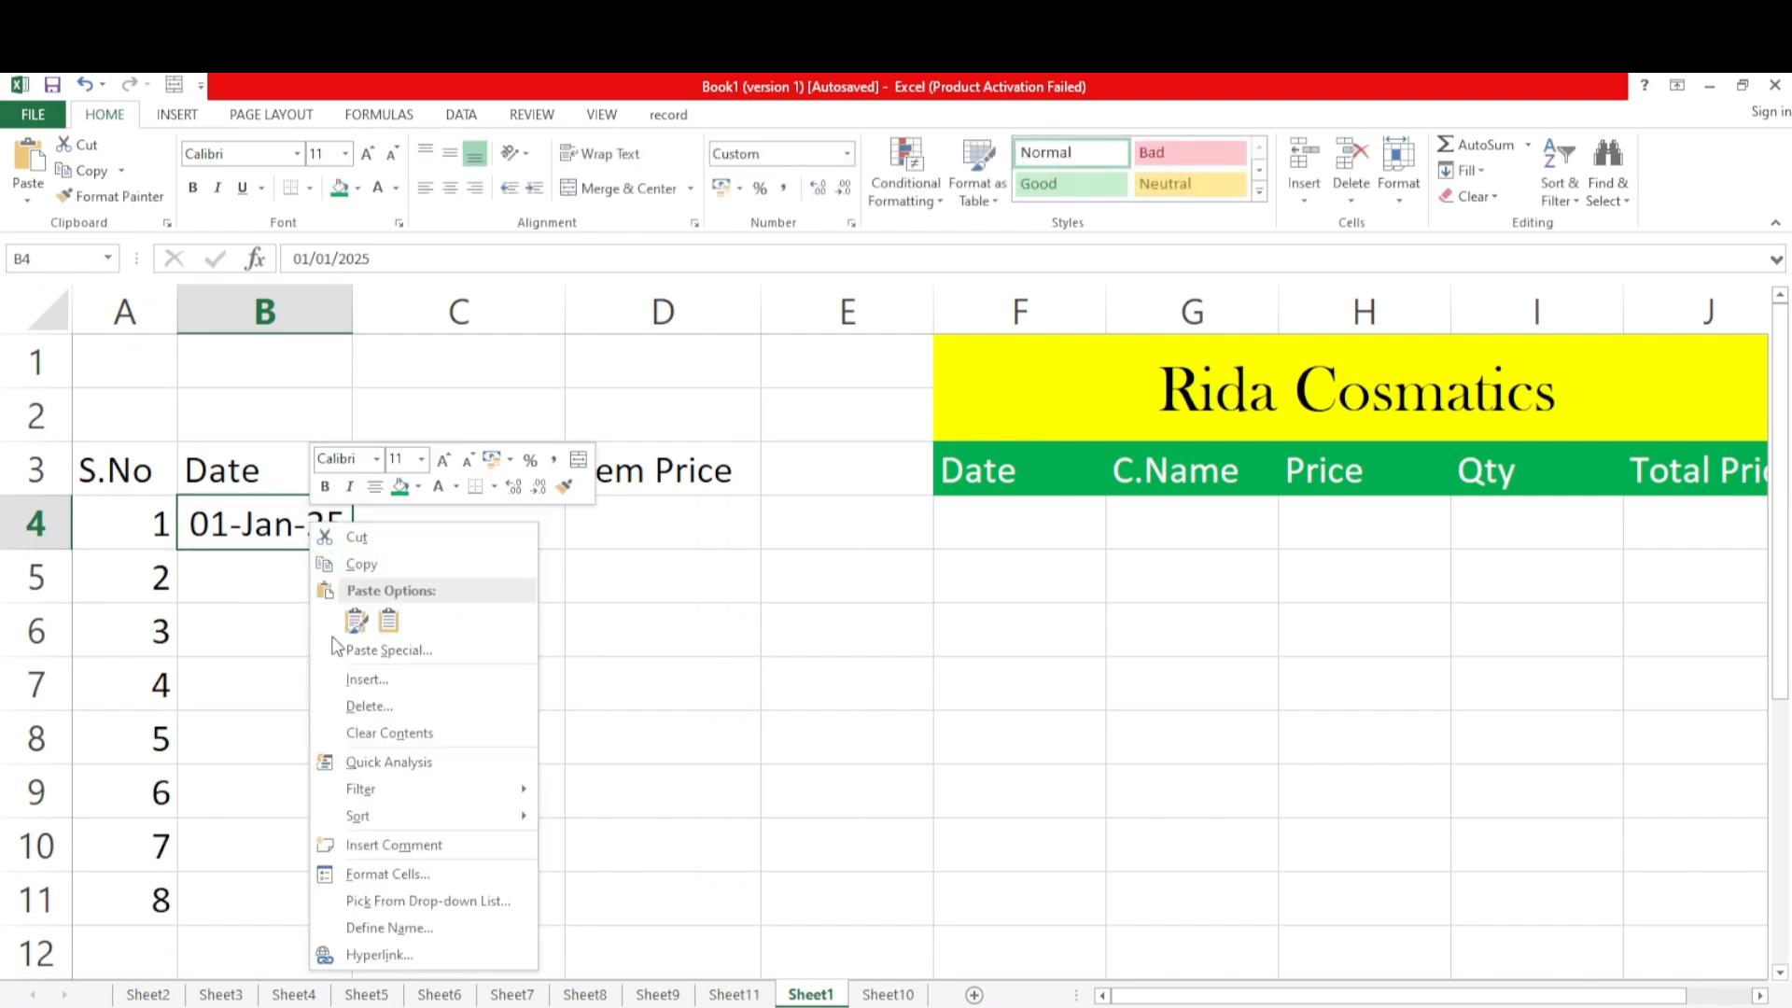
click(390, 874)
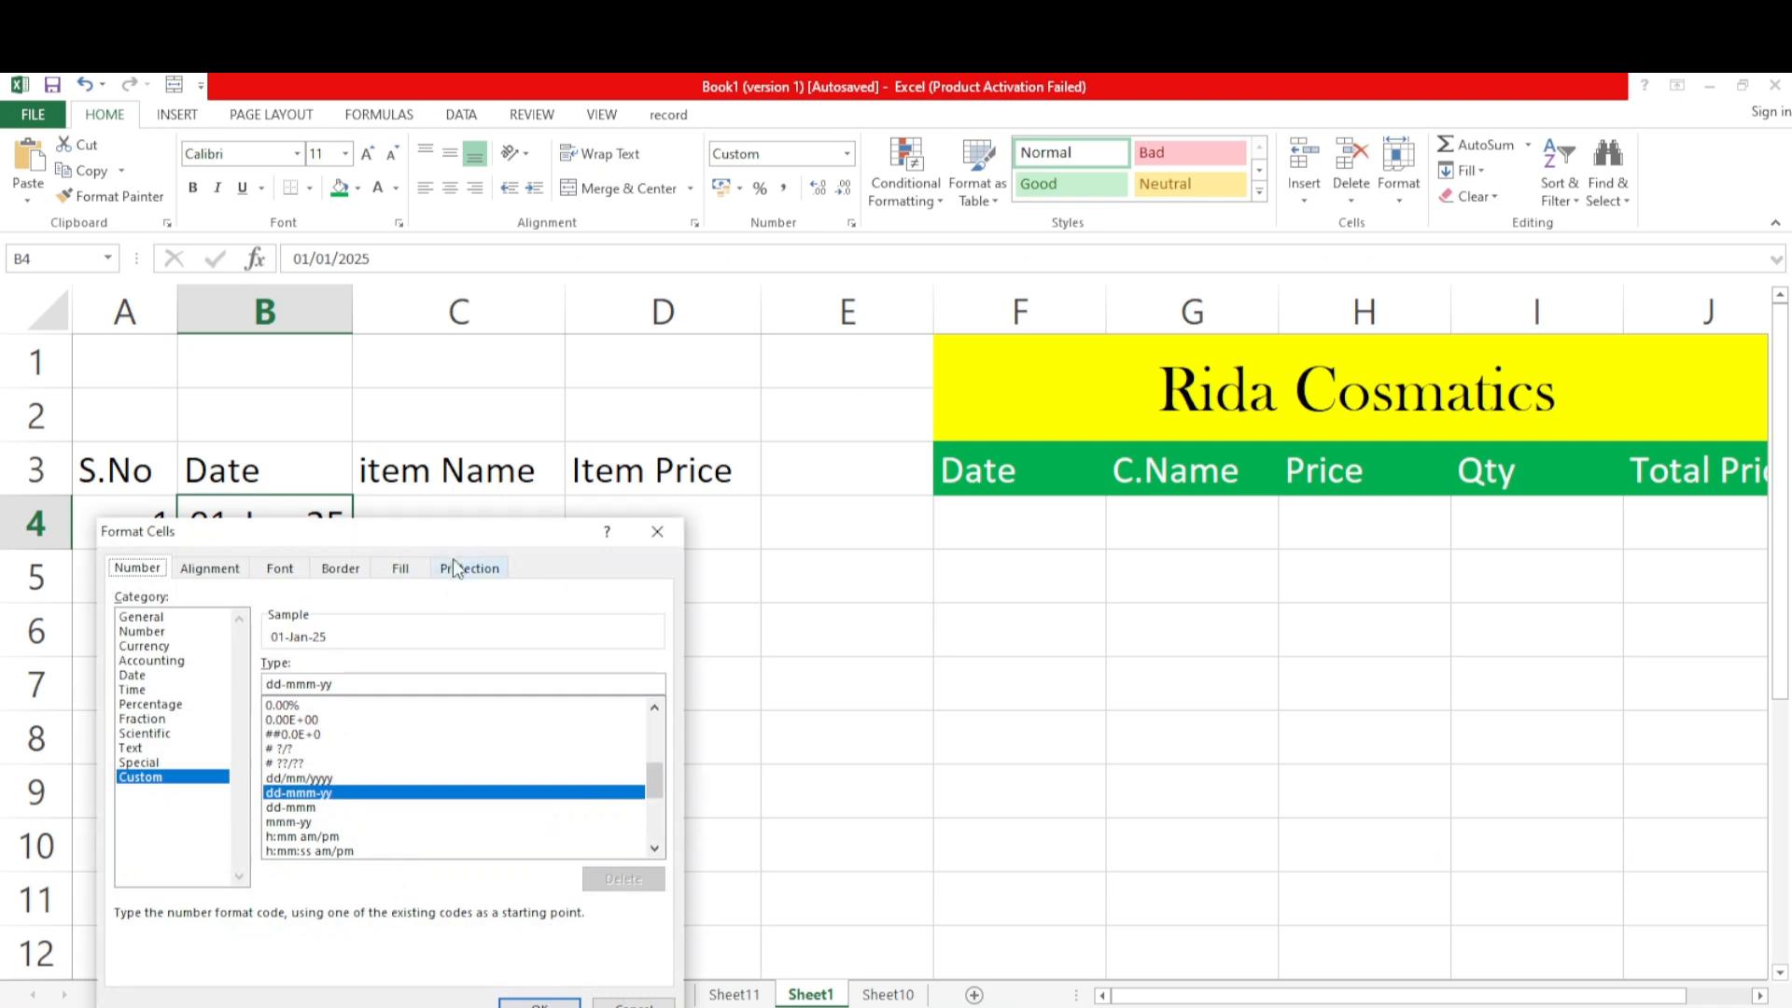
drag(429, 545, 717, 306)
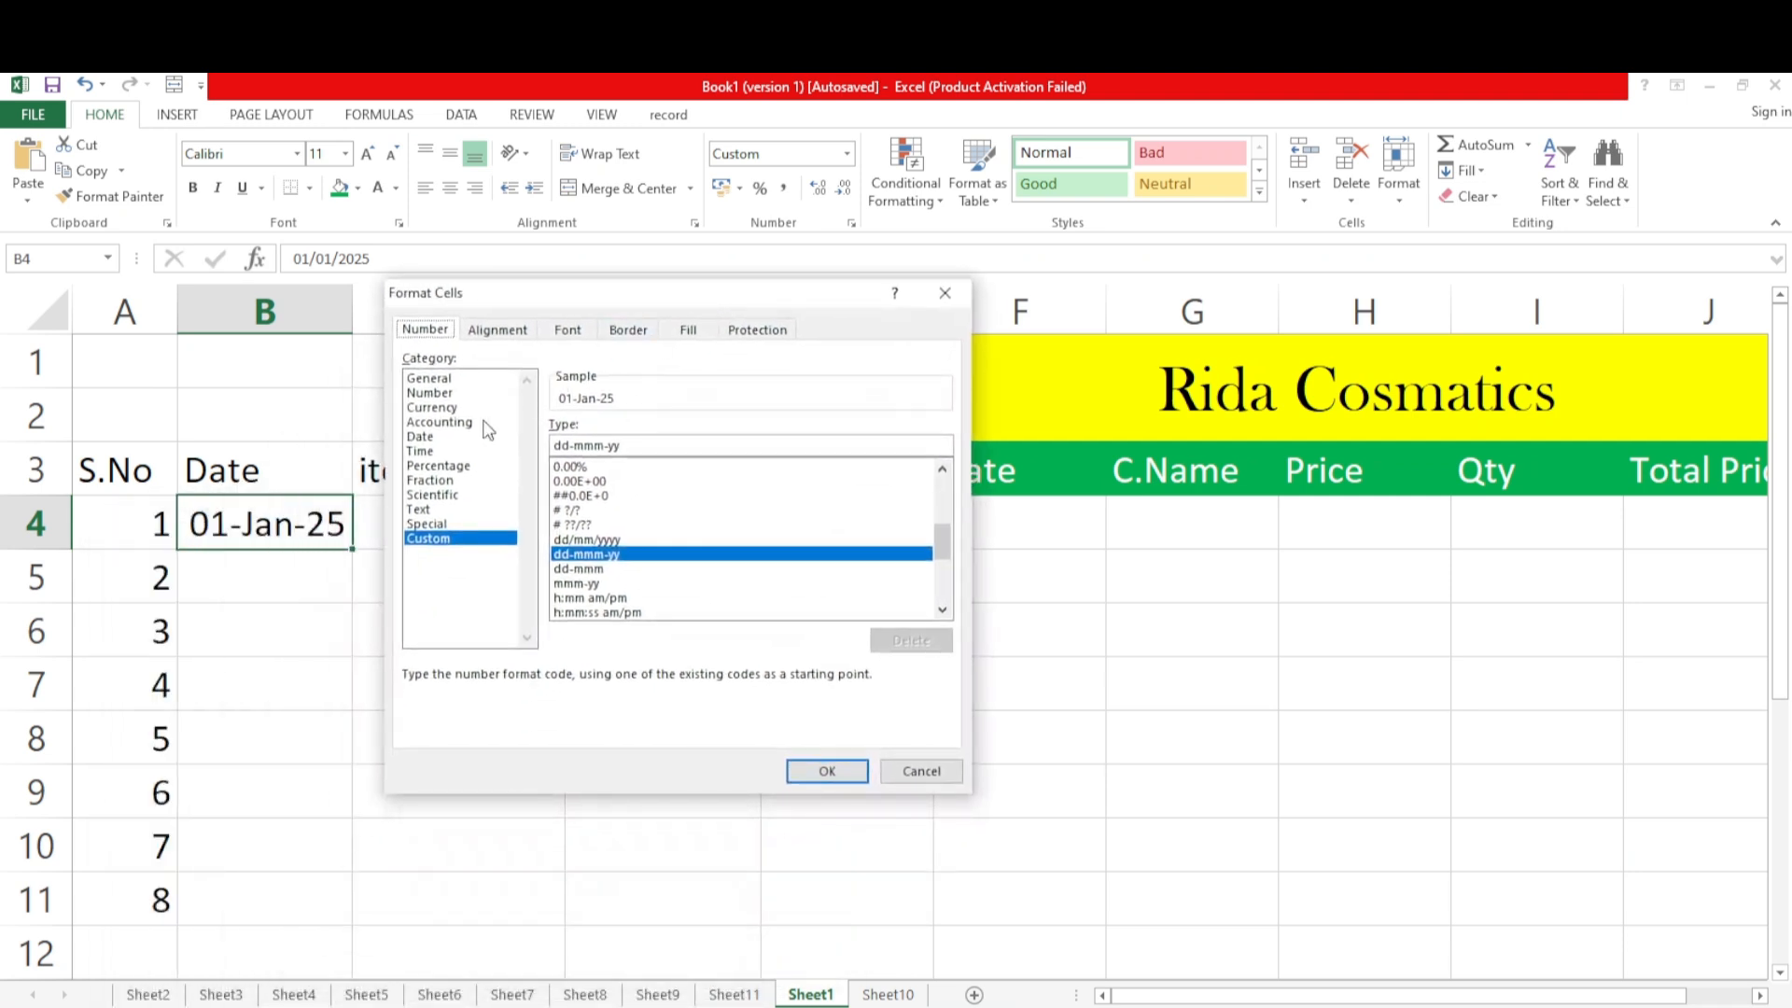
click(426, 437)
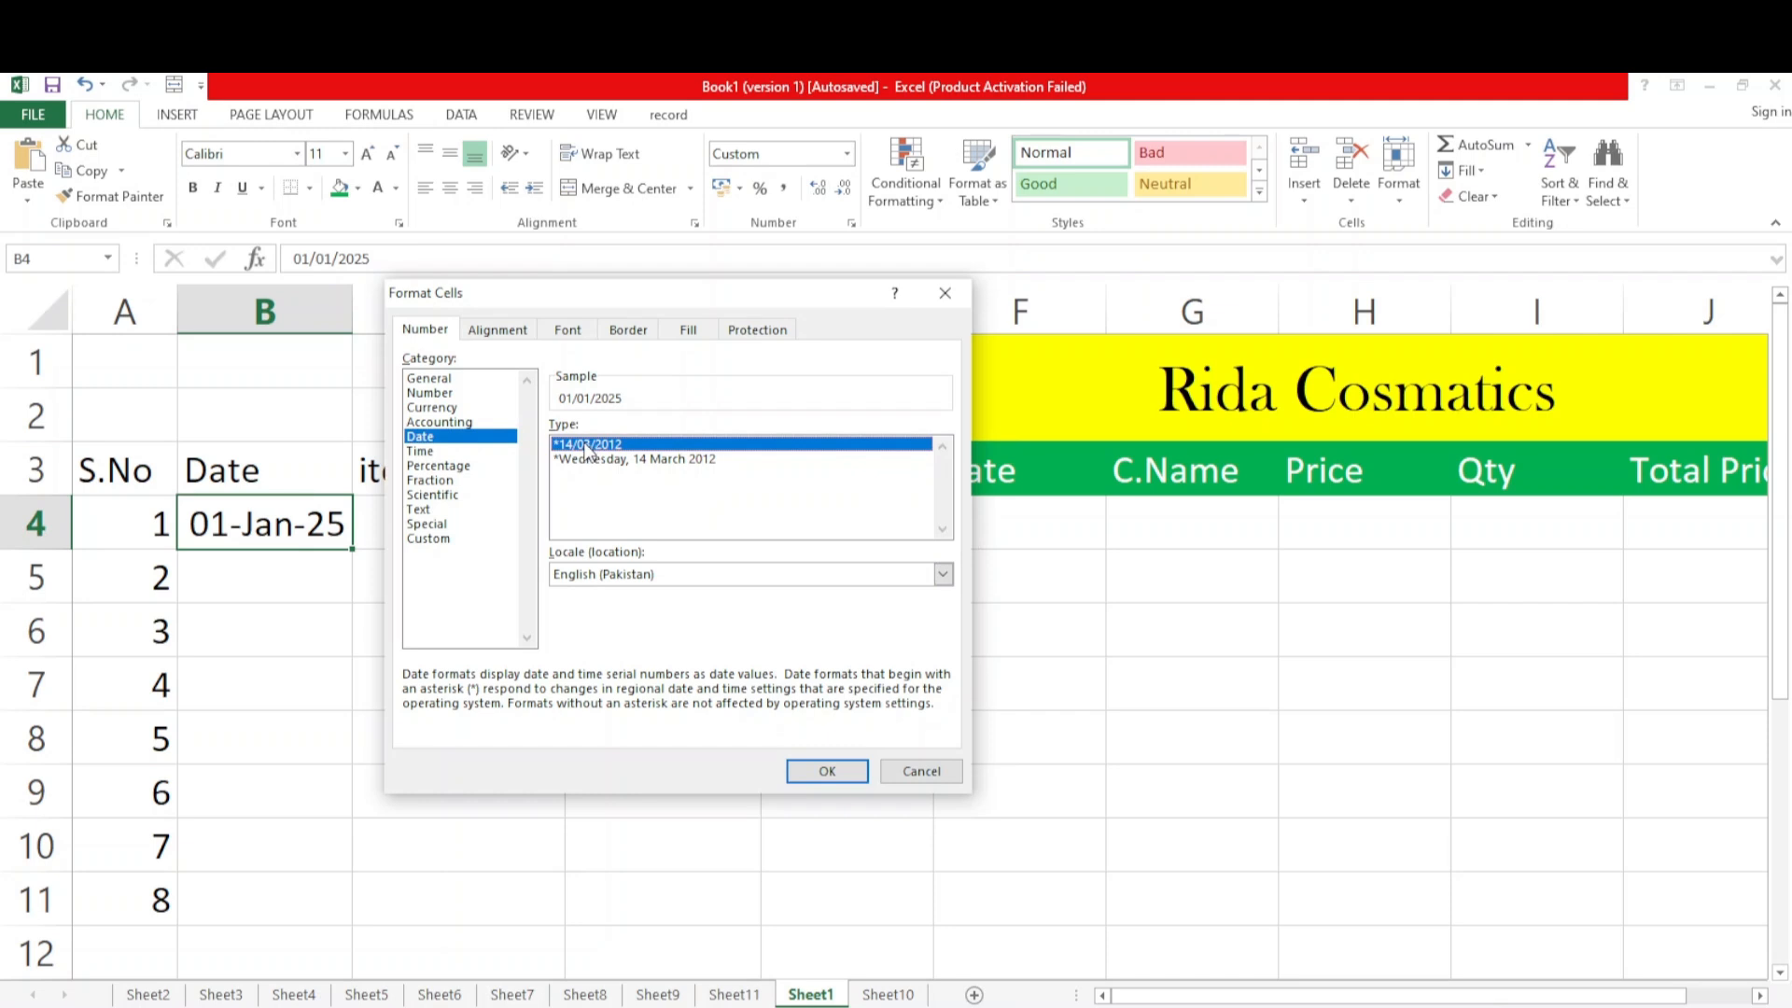
click(807, 773)
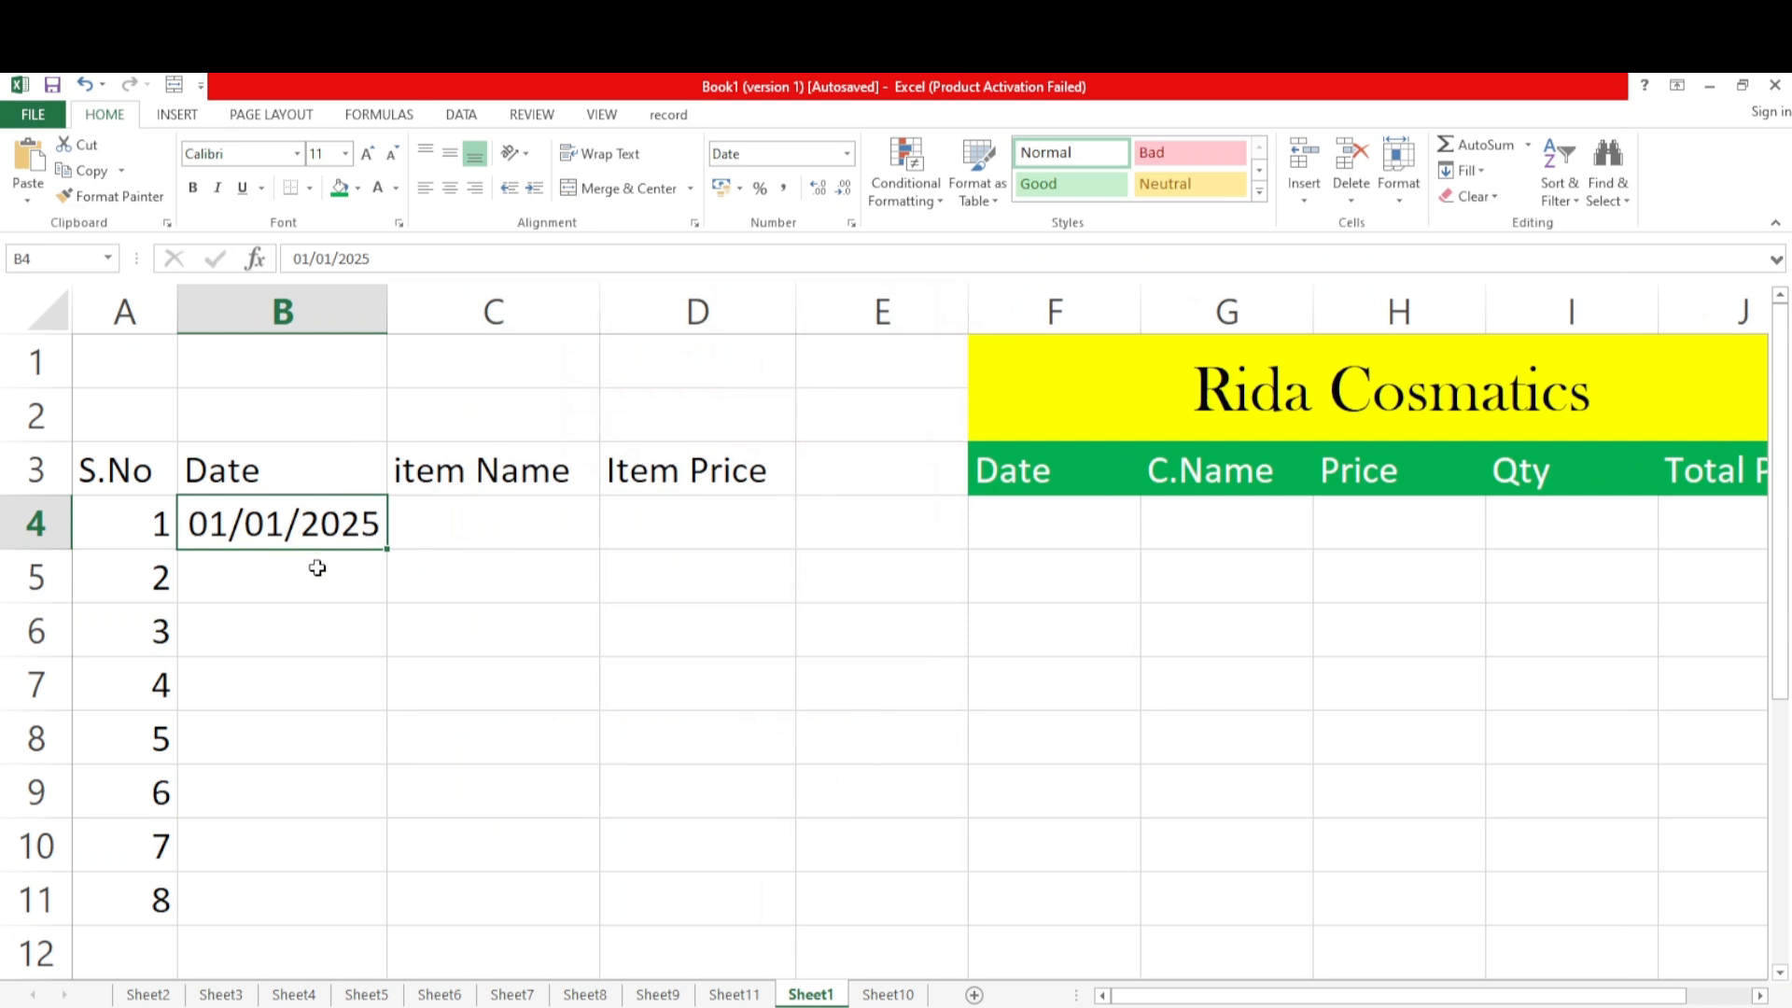
Enter the date 02/02/25 in B5 and fill the date series from B4:B5 down to B11
click(285, 579)
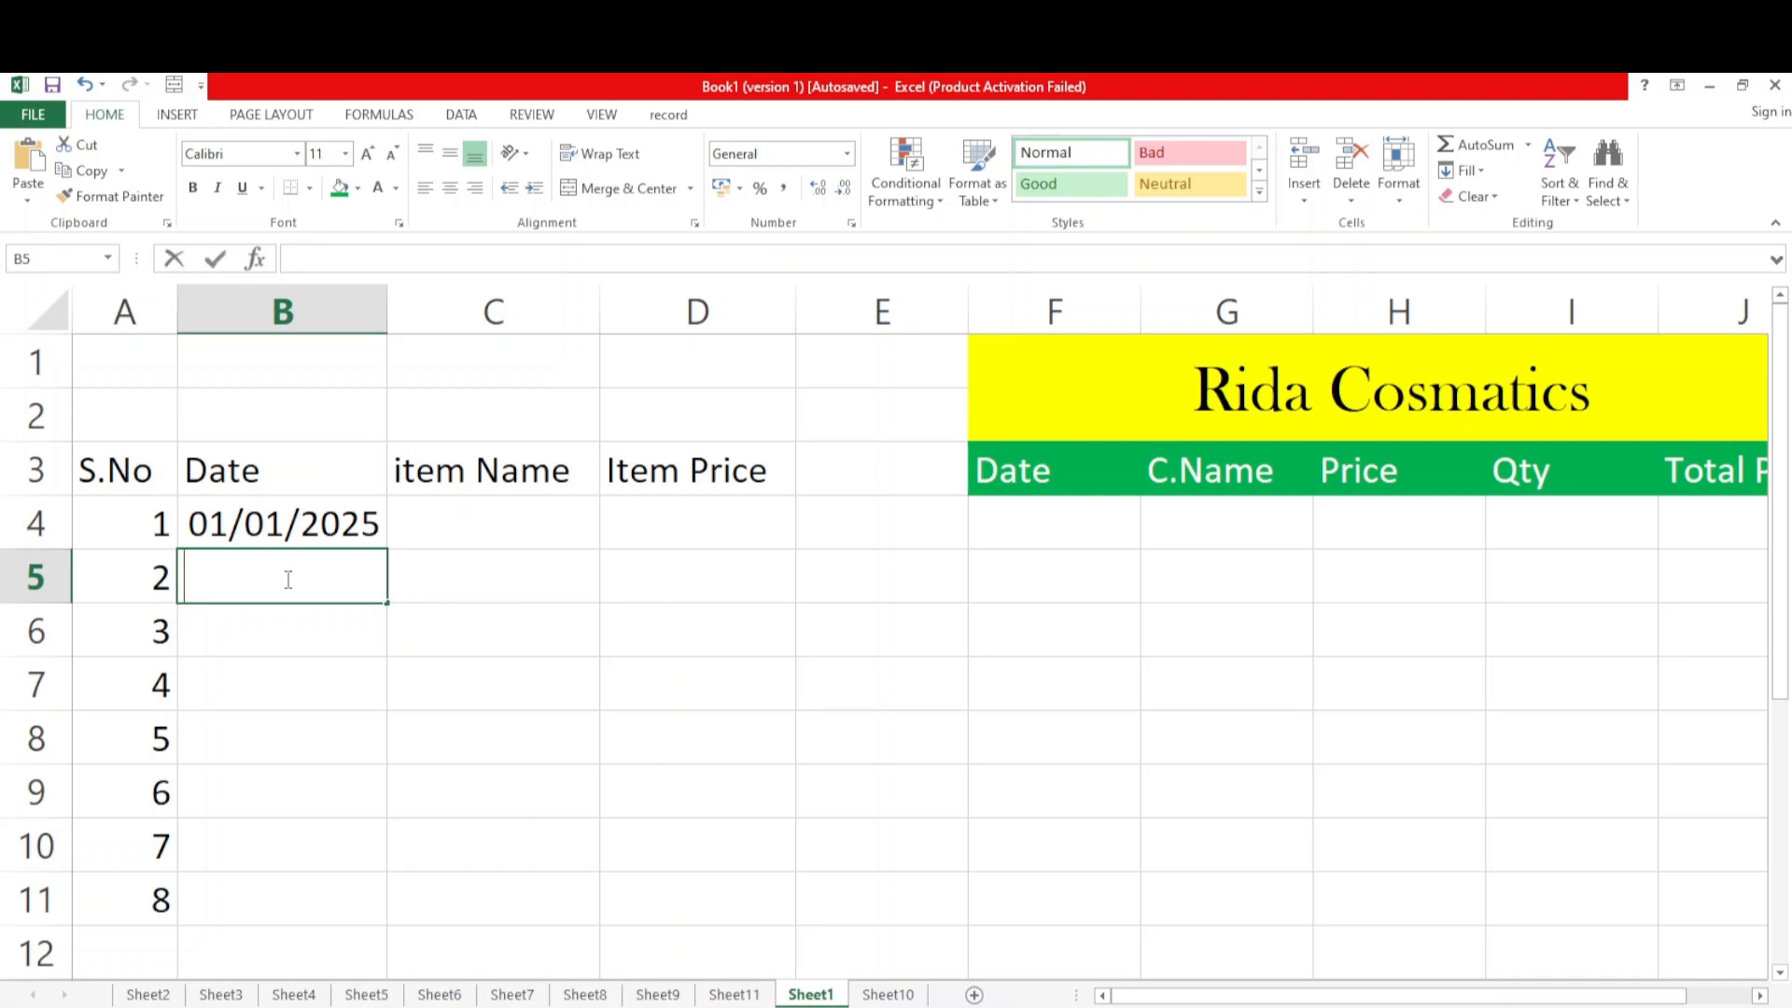
text(02/02)
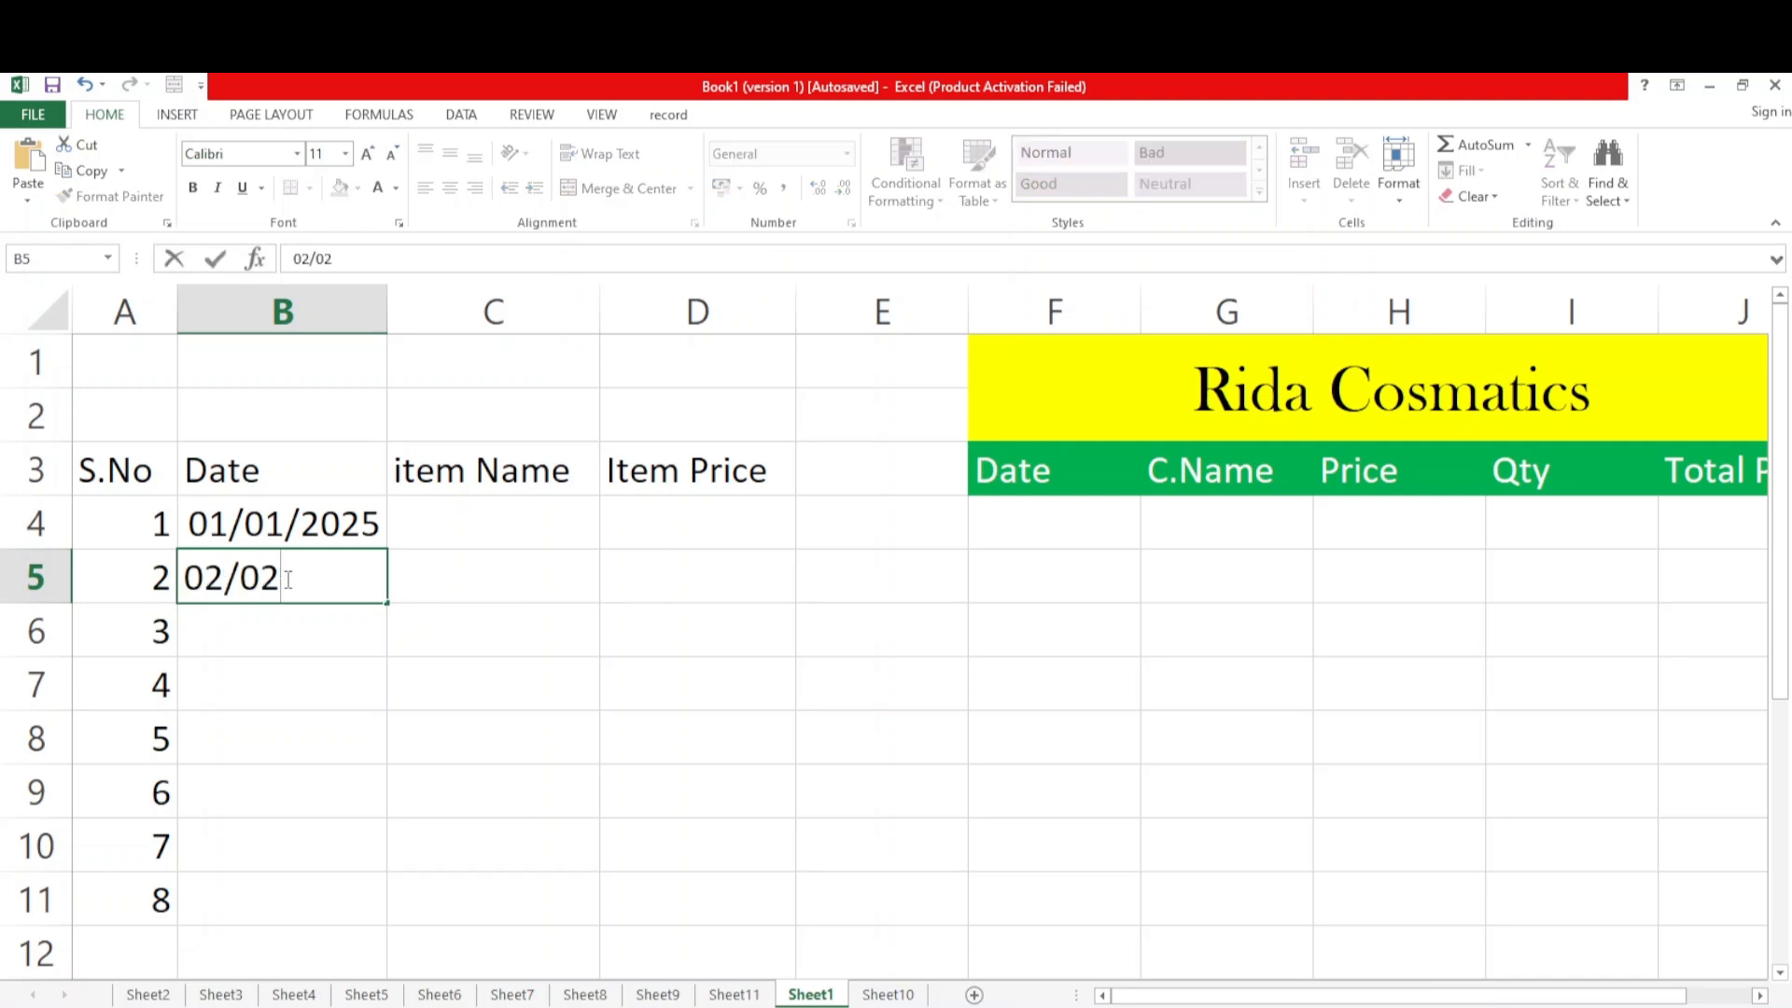
text(/25)
key(Return)
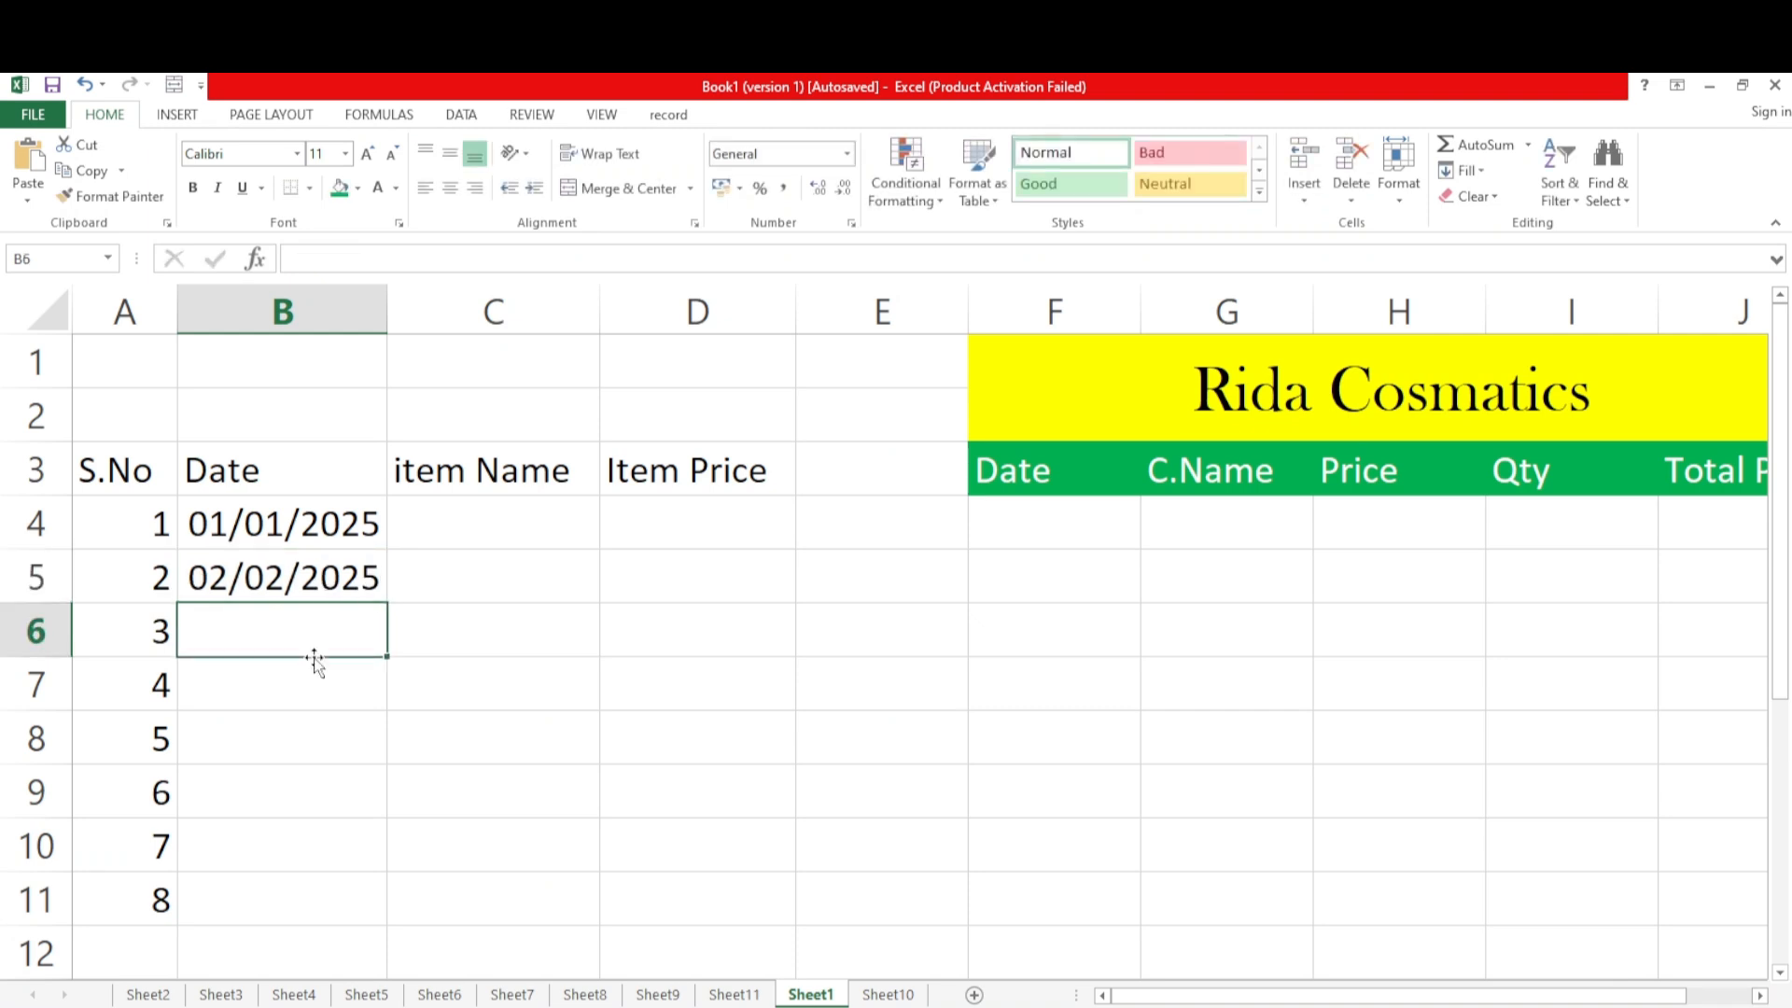
drag(297, 529, 356, 913)
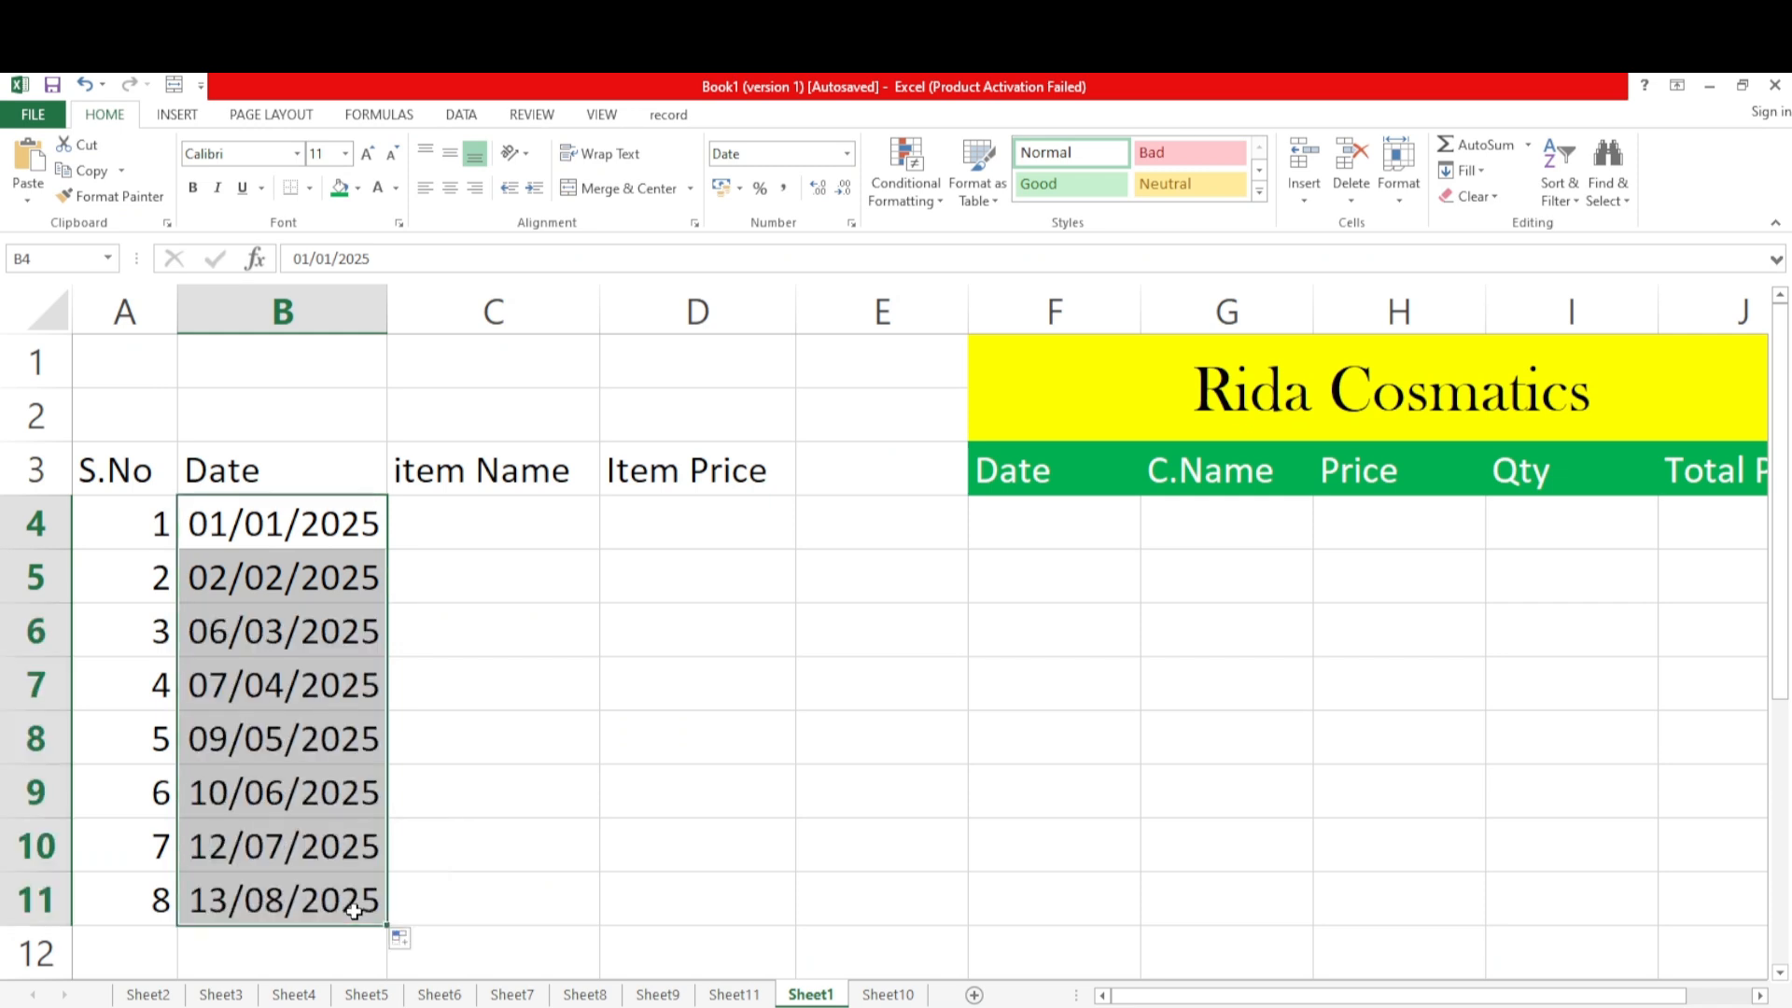
Enter the item names Face Wash in C4 and Shampoo in C5, correcting any typing error
click(465, 516)
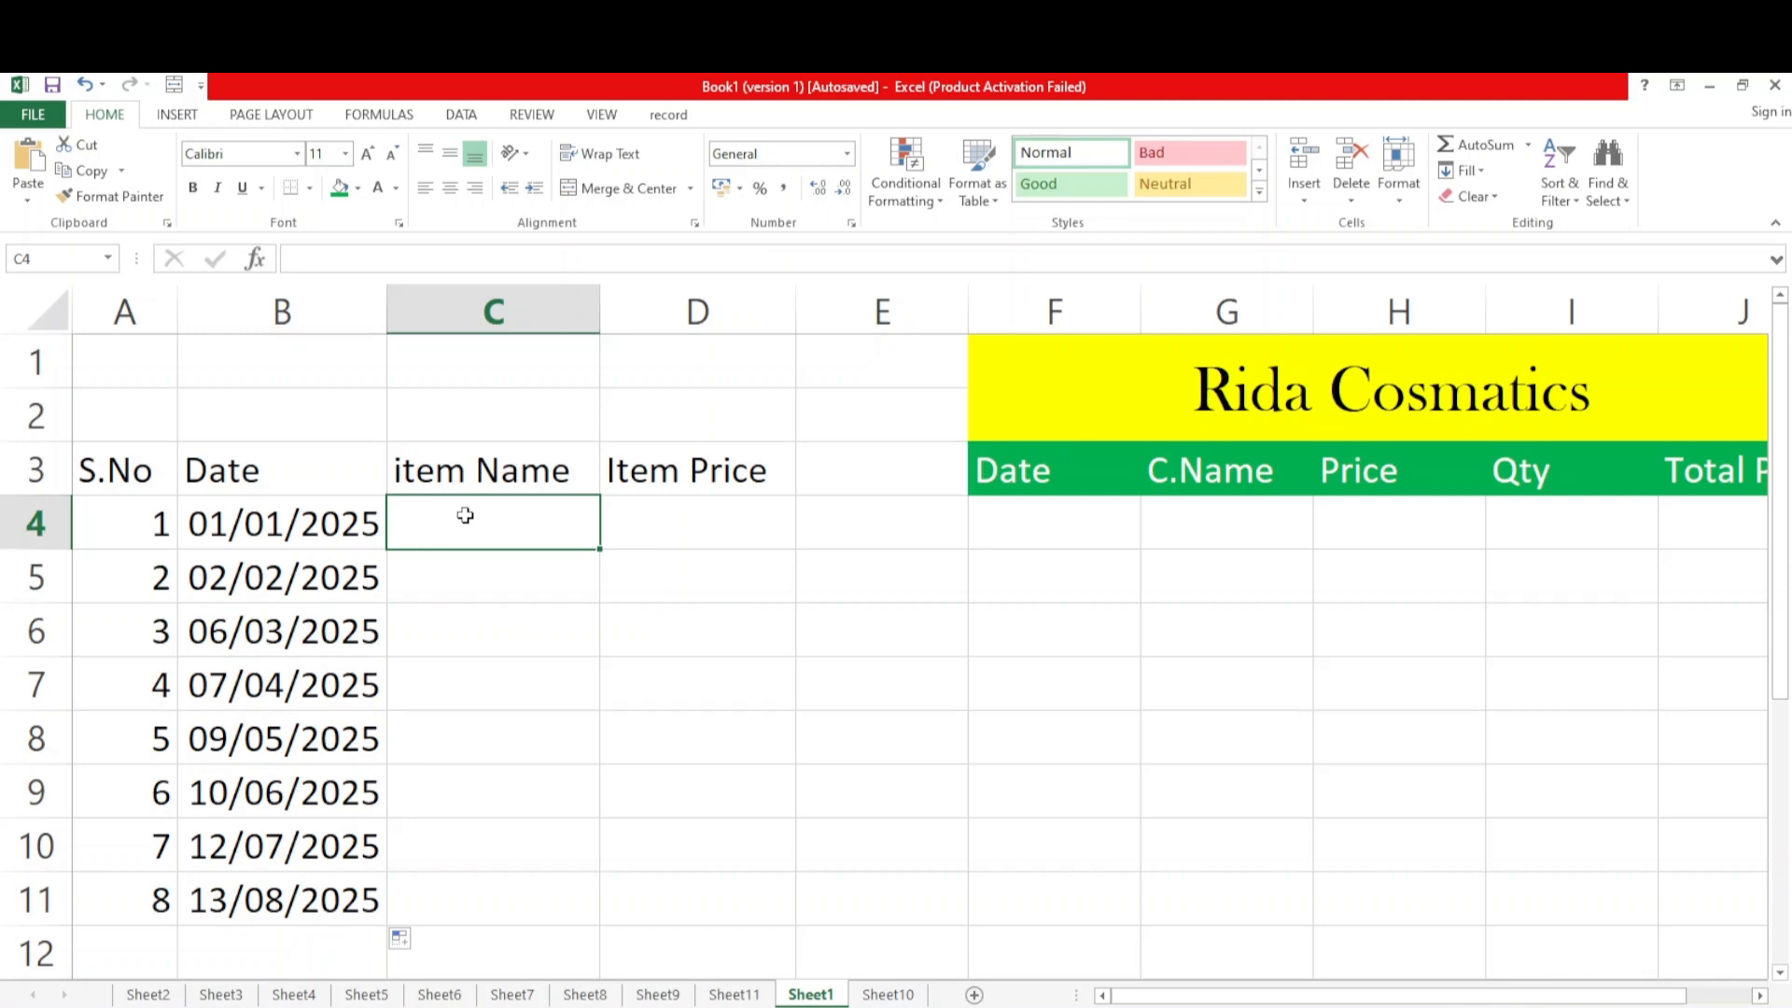
text(Face Wash)
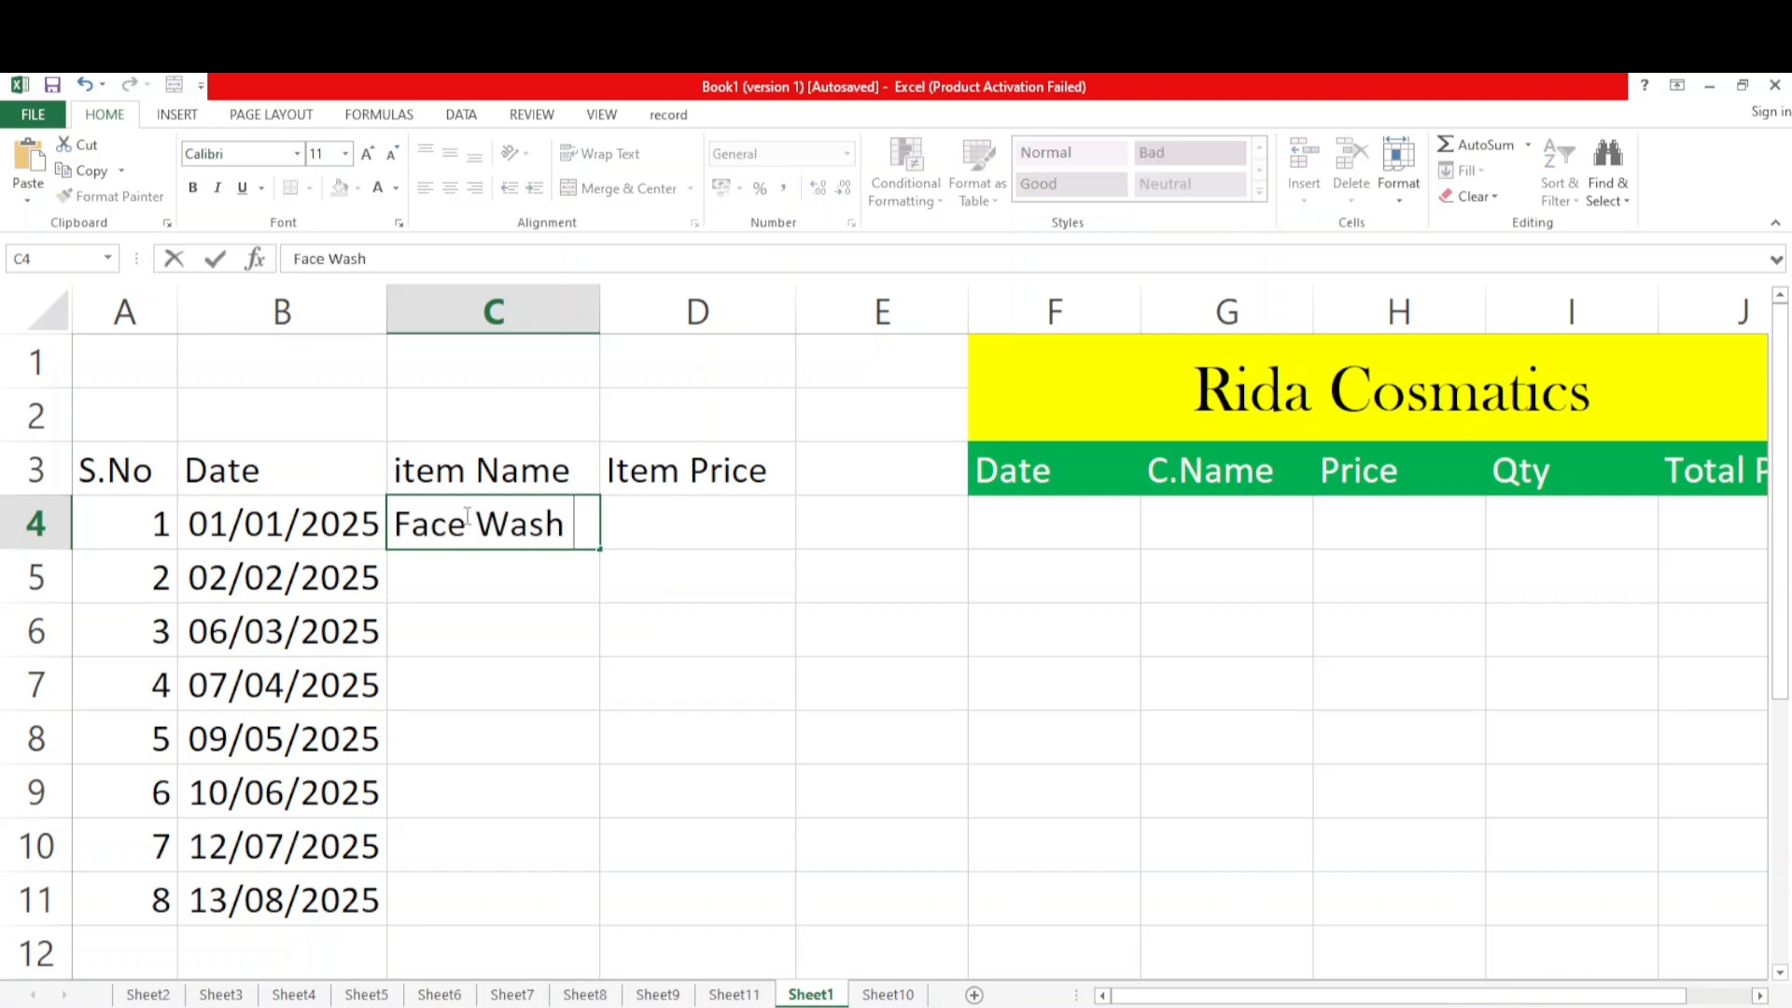
key(Return)
text(Shamp;oo)
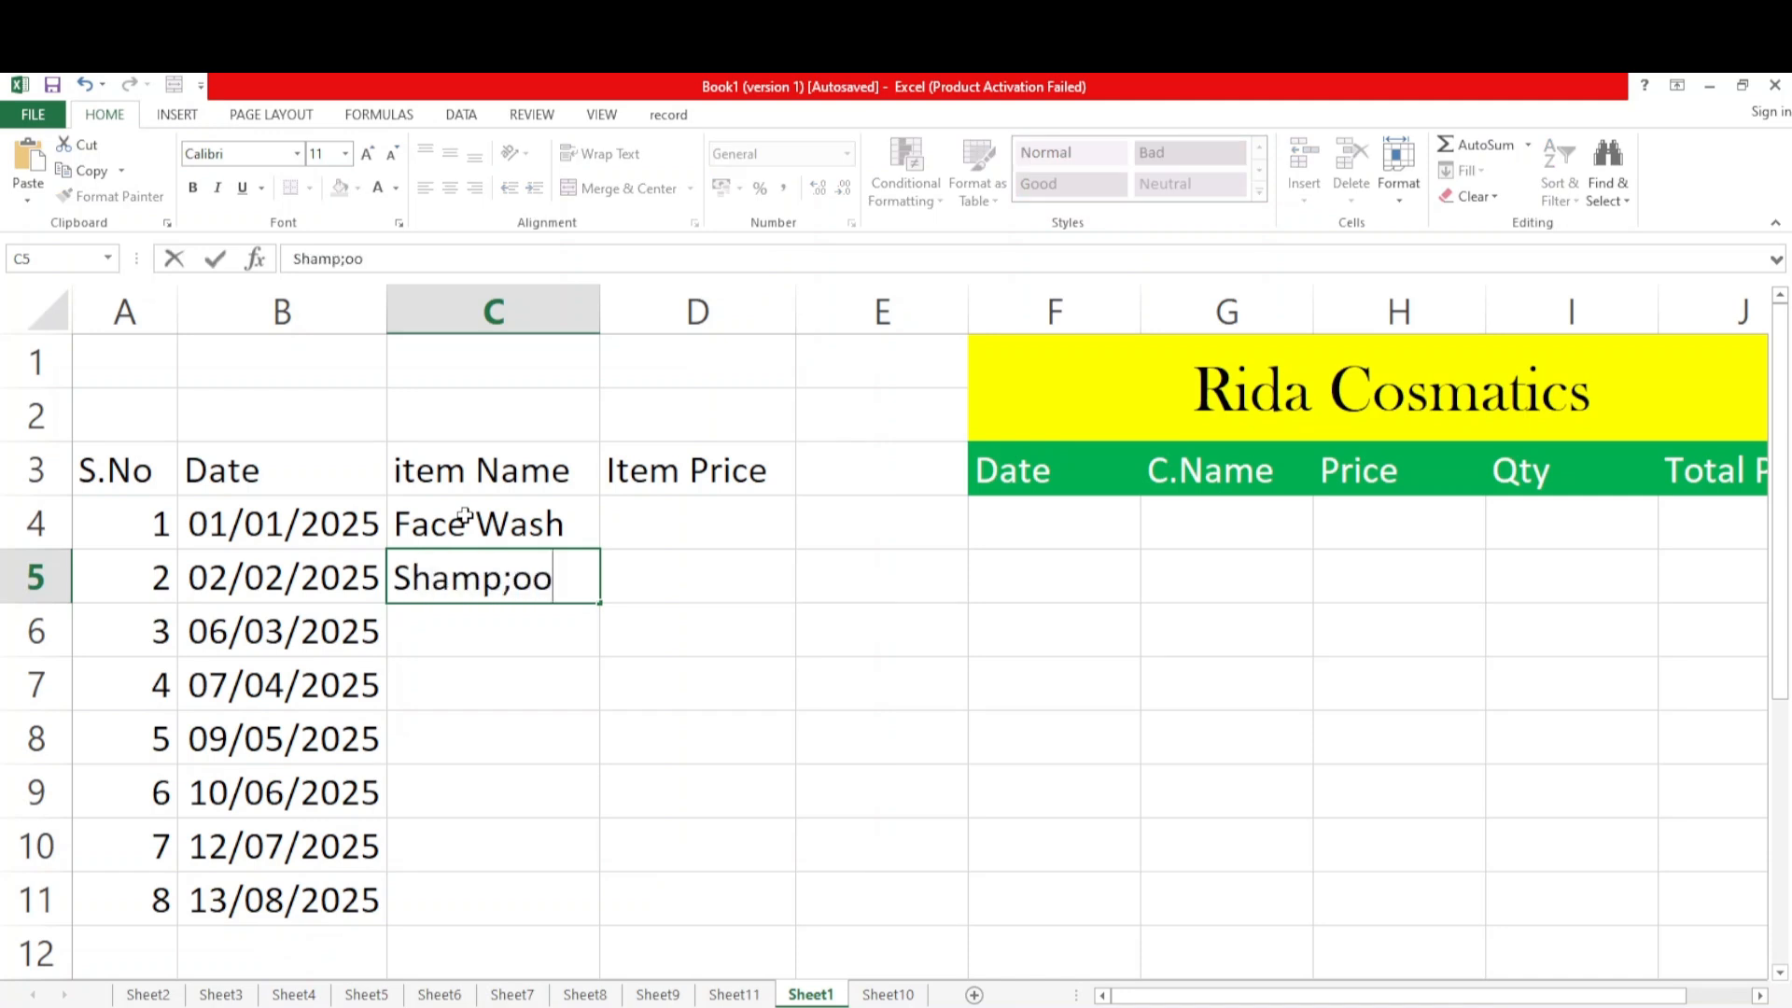
key(Return)
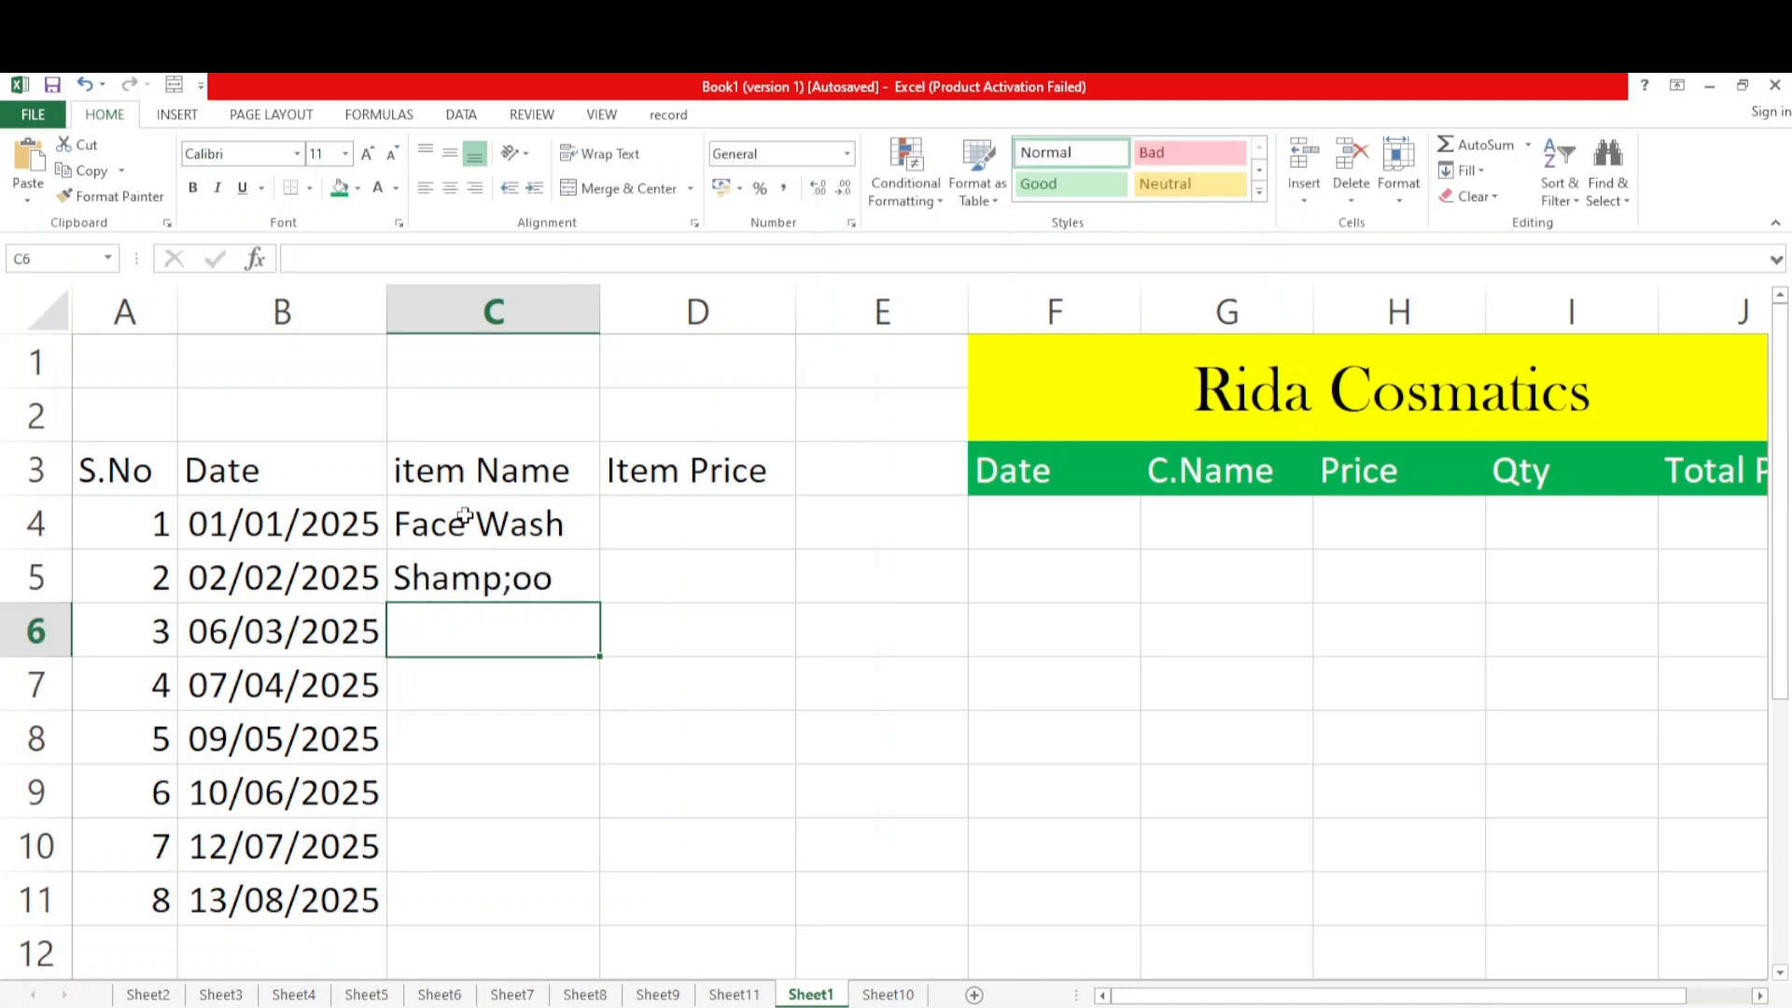
click(573, 565)
double_click(572, 565)
key(BackSpace)
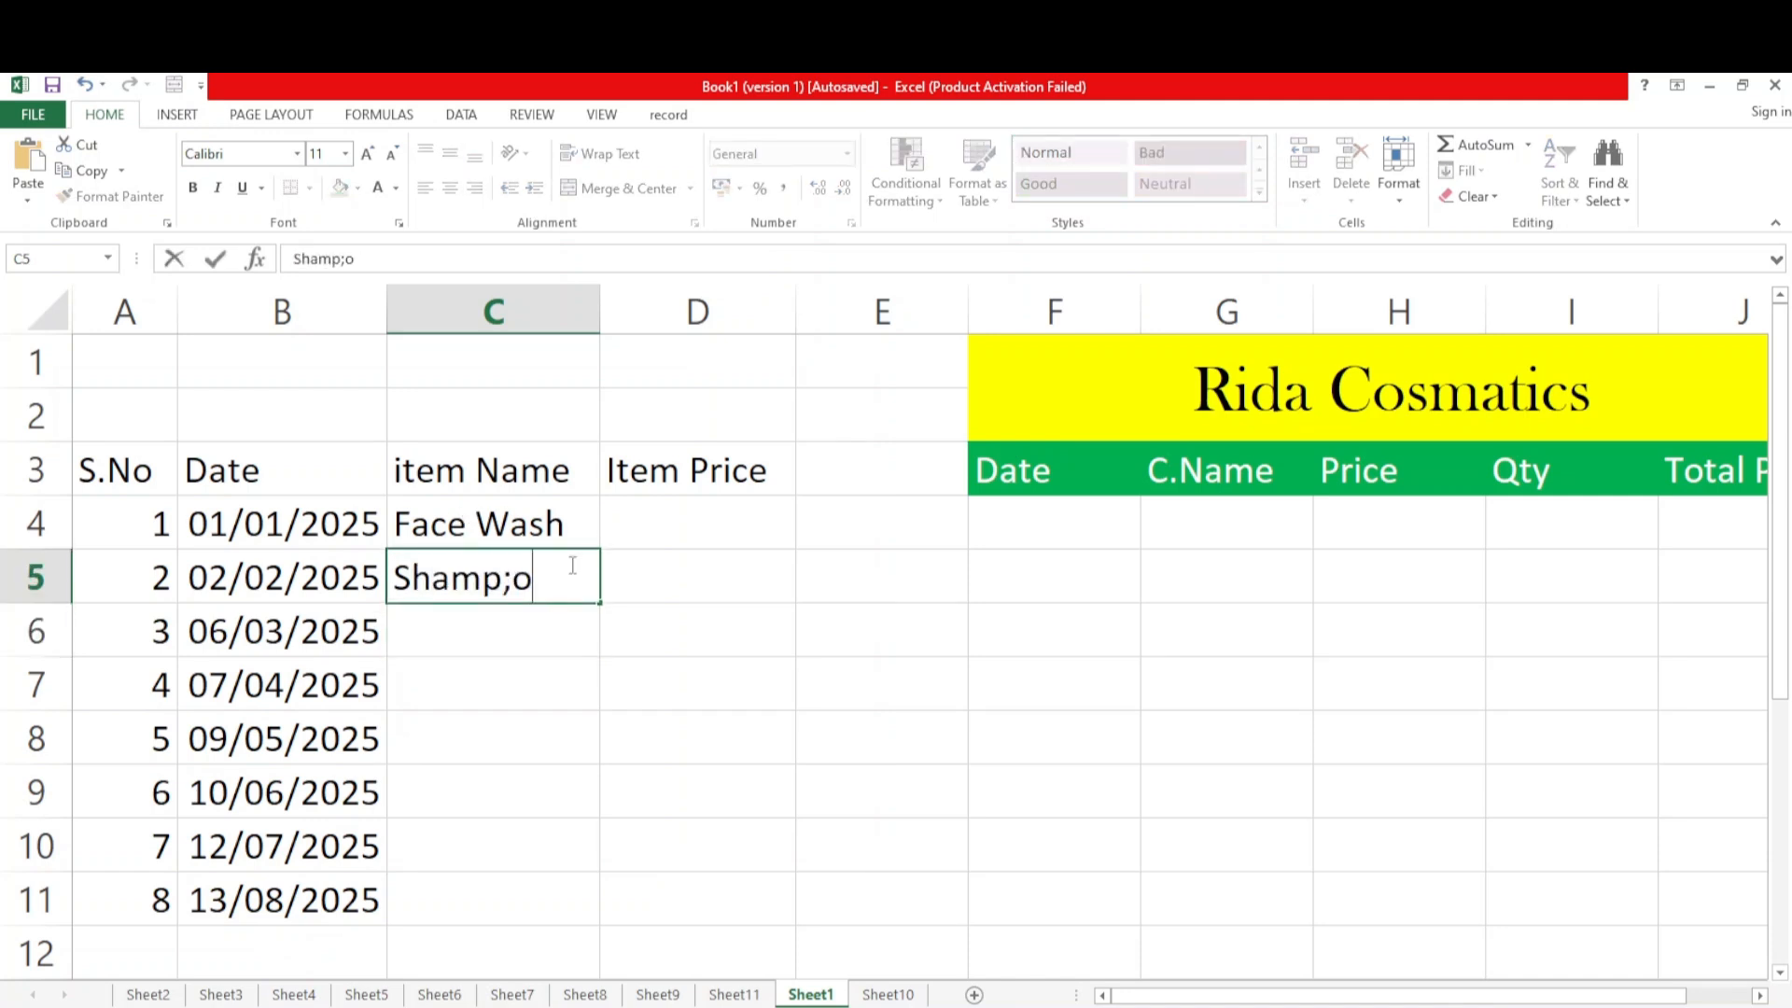
key(BackSpace)
key(BackSpace)
text(oo)
key(Return)
Enter the item names Soap in C6 and Cream Bleach in C7
text(Soap)
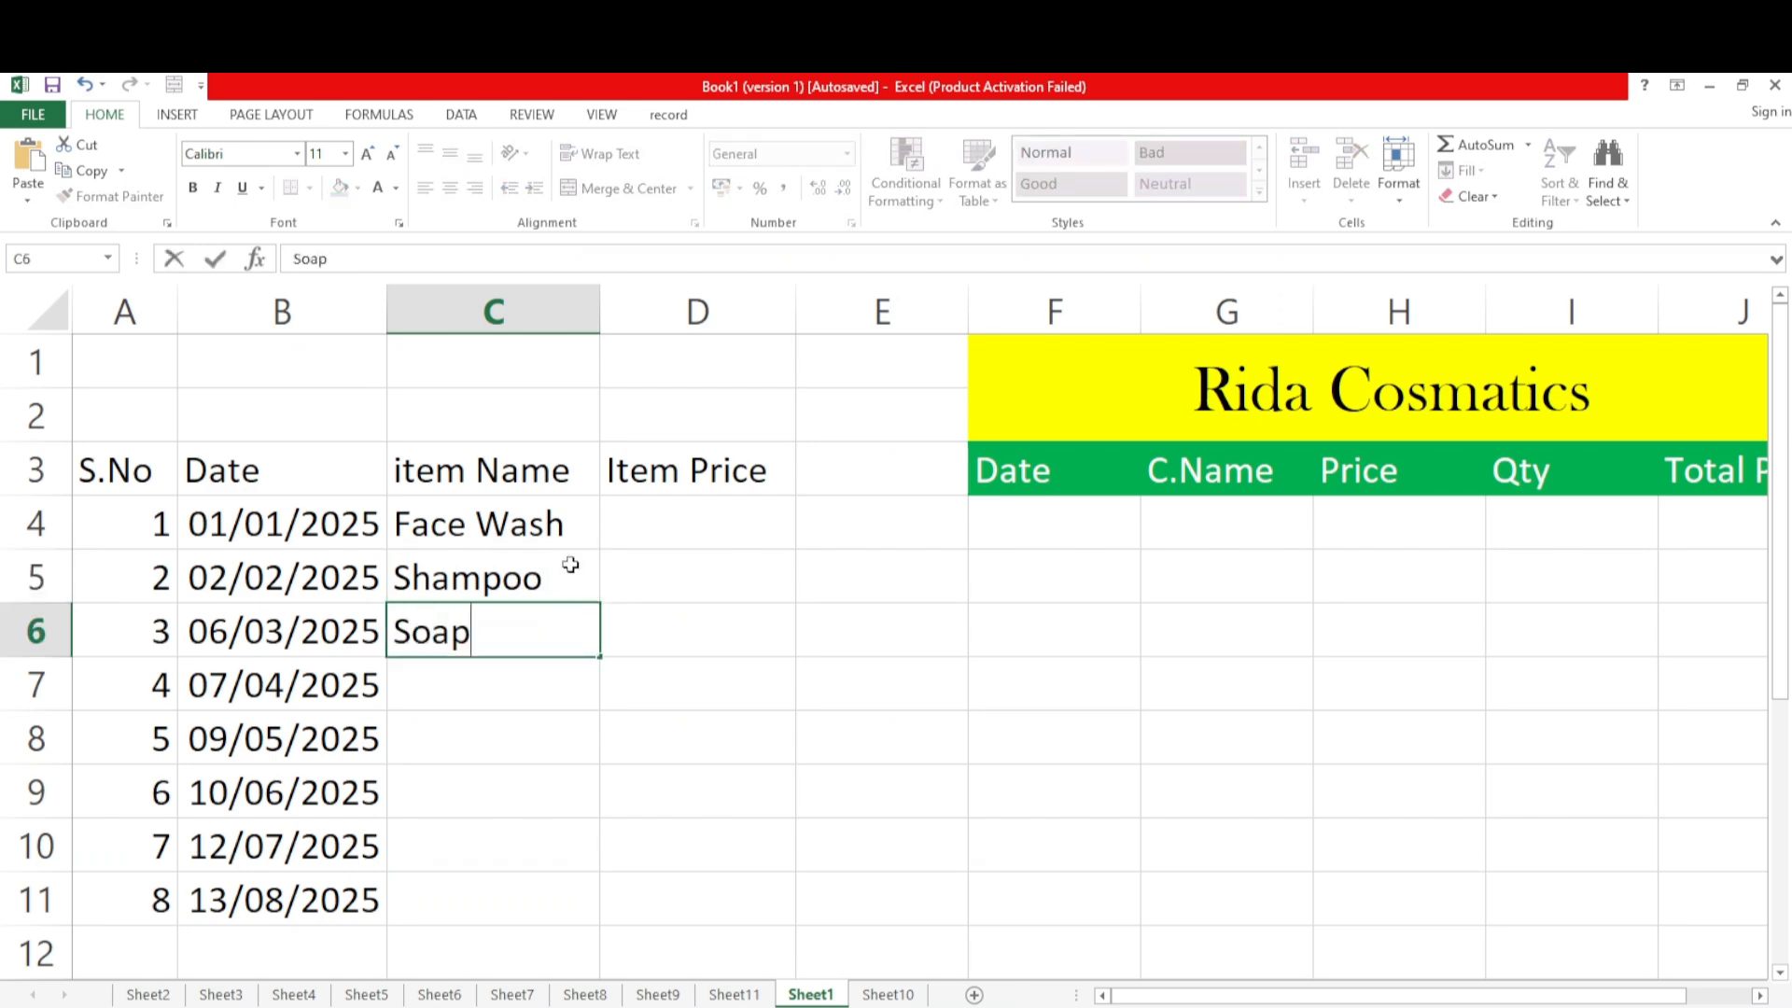
key(Return)
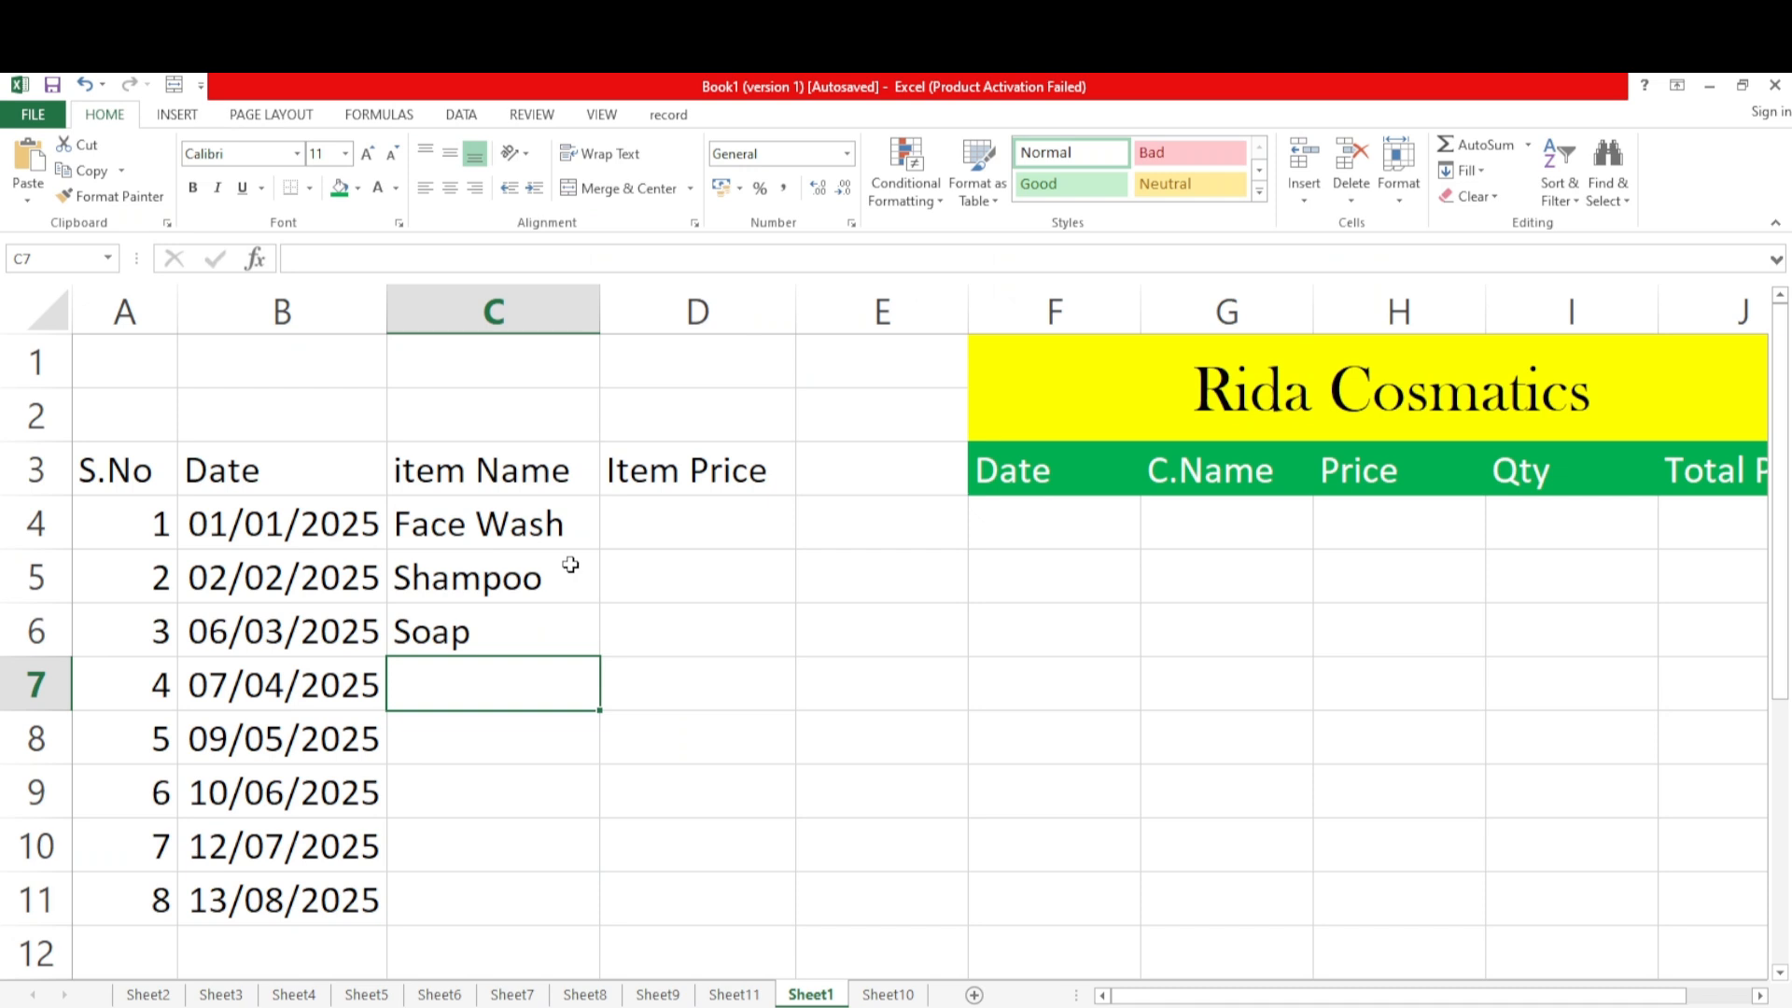
text(Cream )
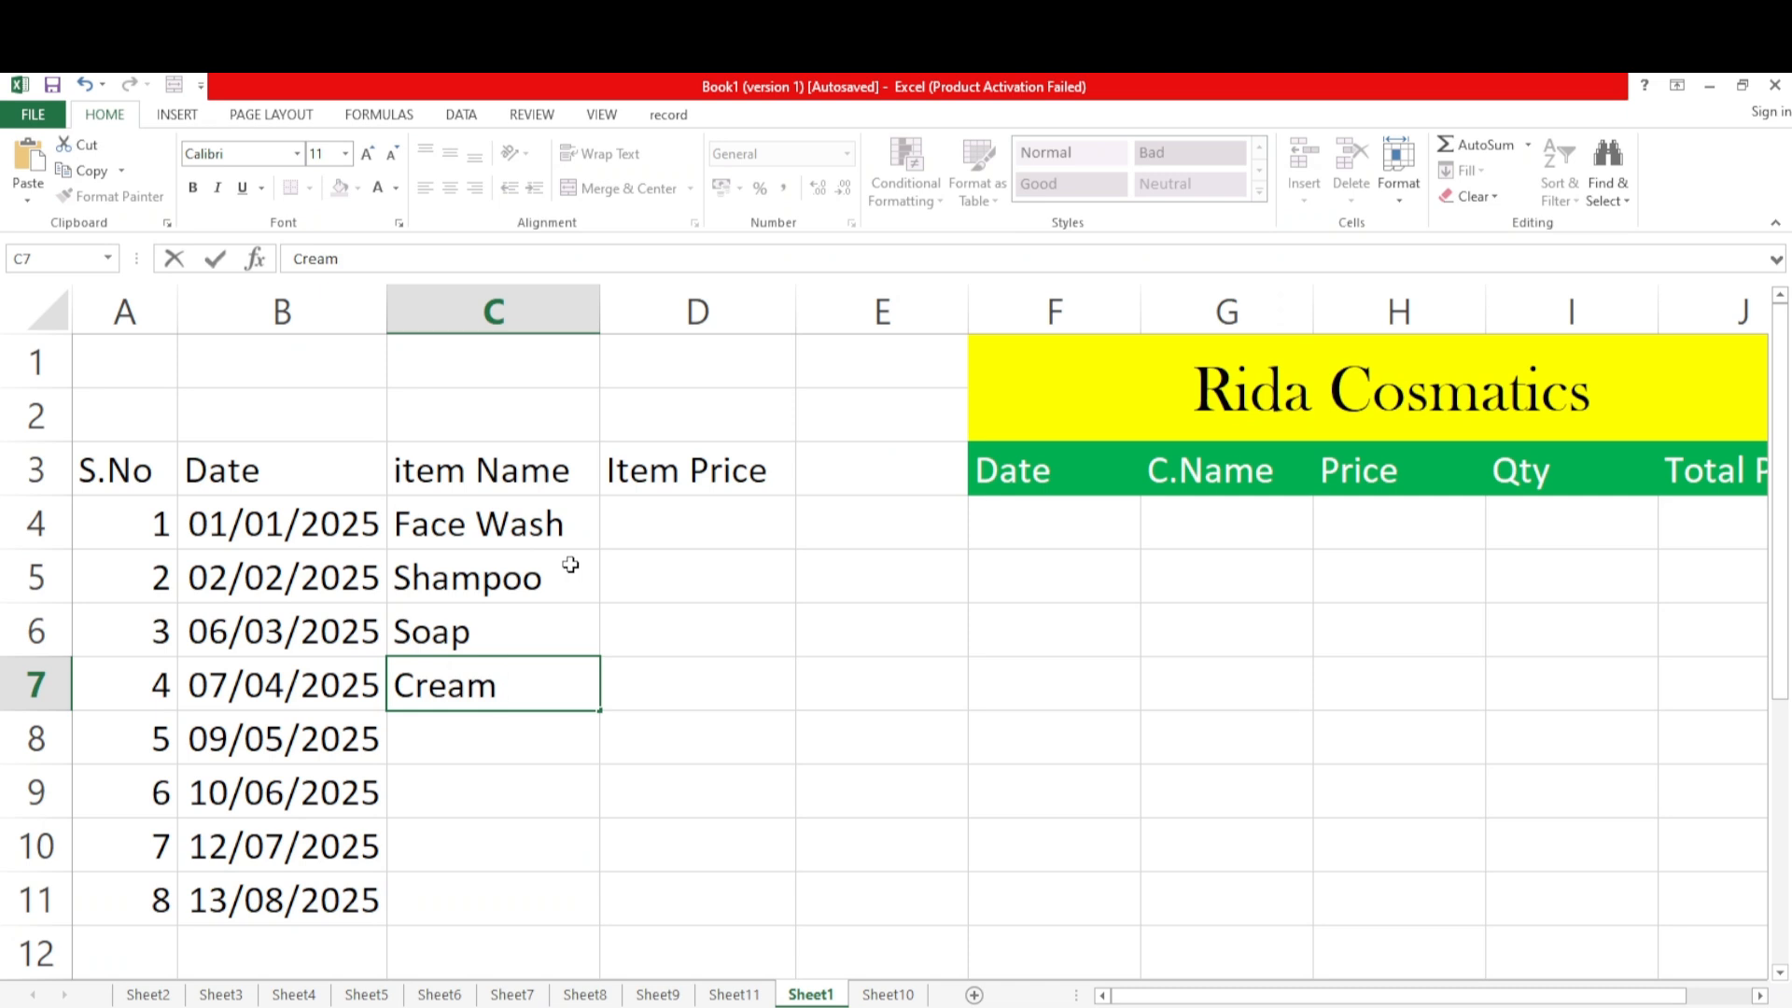
text(Bleach)
key(Return)
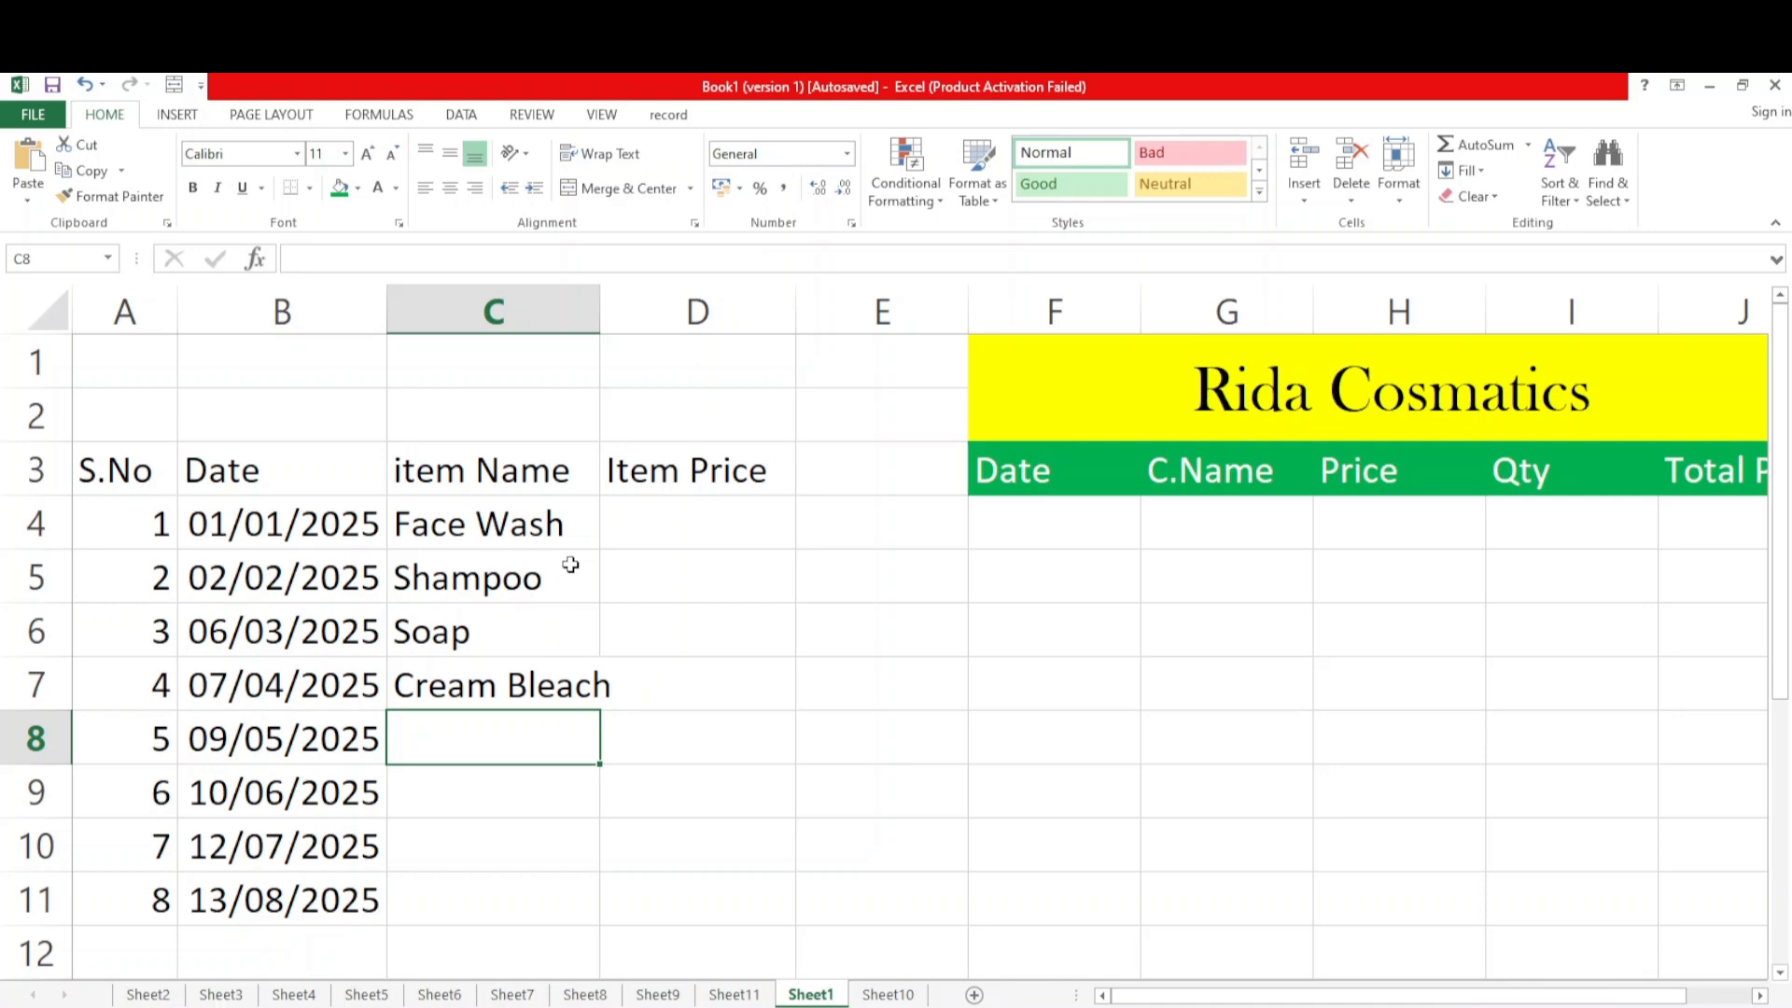
Enter Ficeal as the item name in C8
text(Fic)
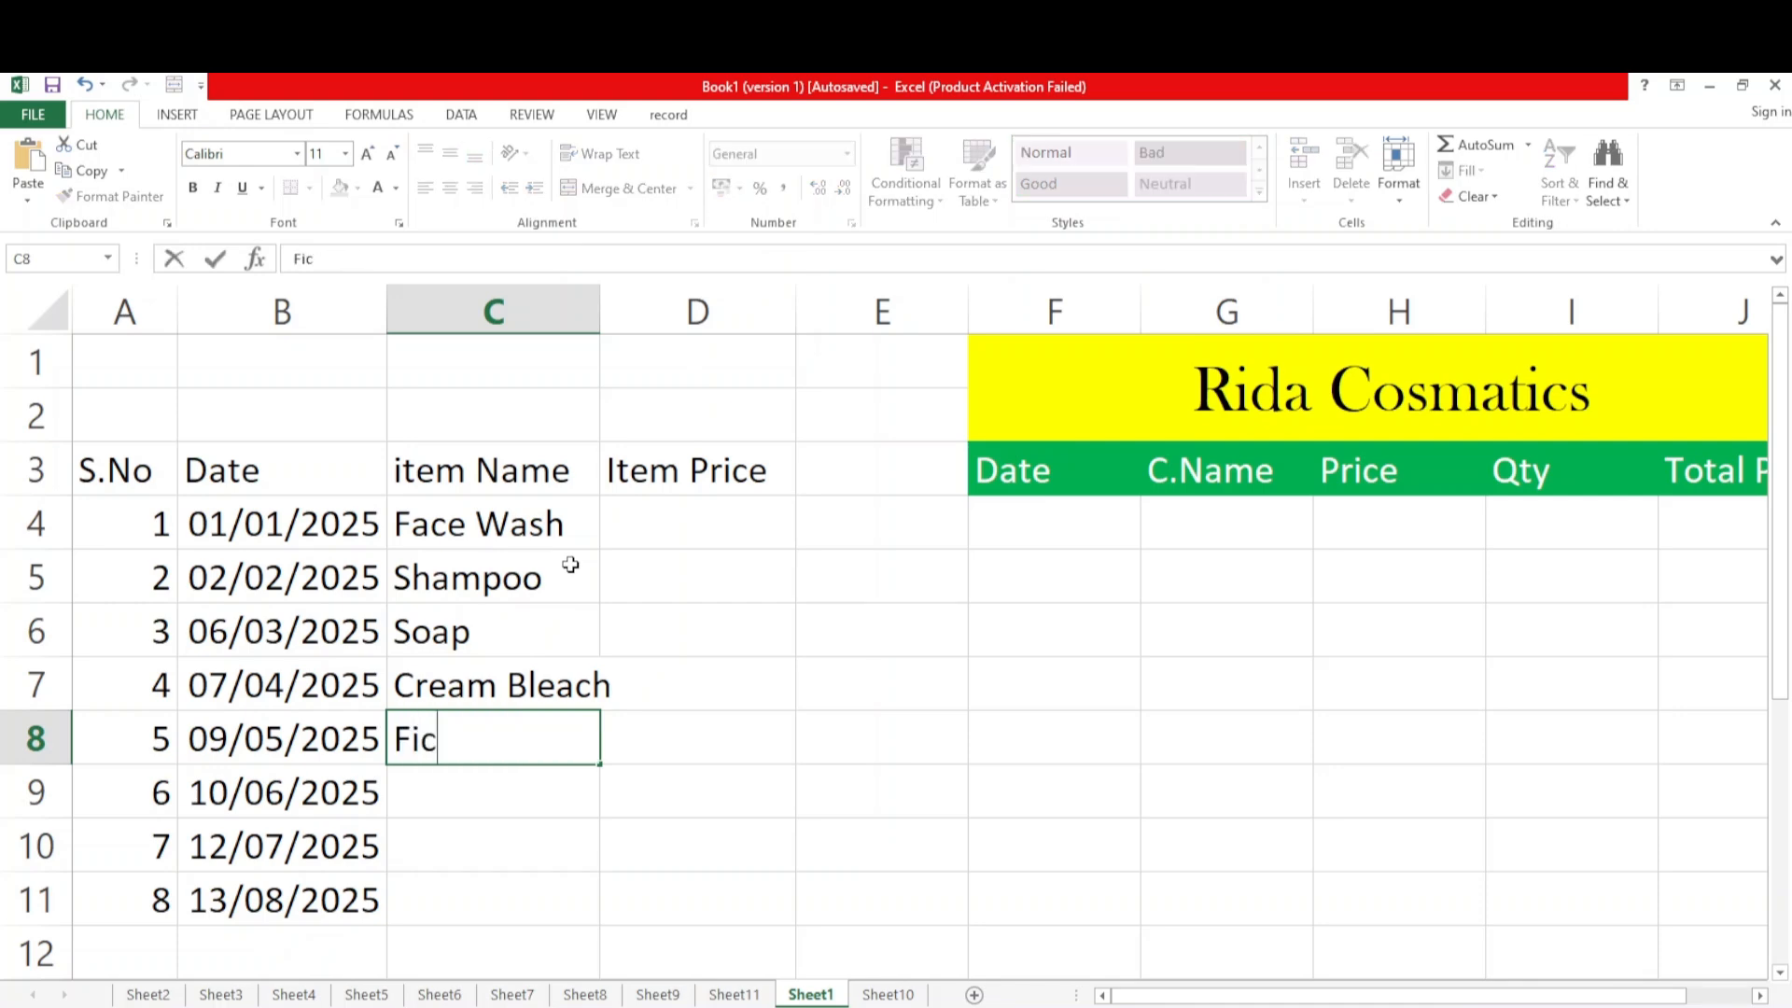
text(hil)
key(BackSpace)
key(BackSpace)
key(BackSpace)
key(BackSpace)
key(BackSpace)
key(BackSpace)
key(BackSpace)
text(Fice)
text(a;)
key(BackSpace)
text(l)
Enter the item names Fair Lovely Cream in C9 and Lotion in C10
click(452, 805)
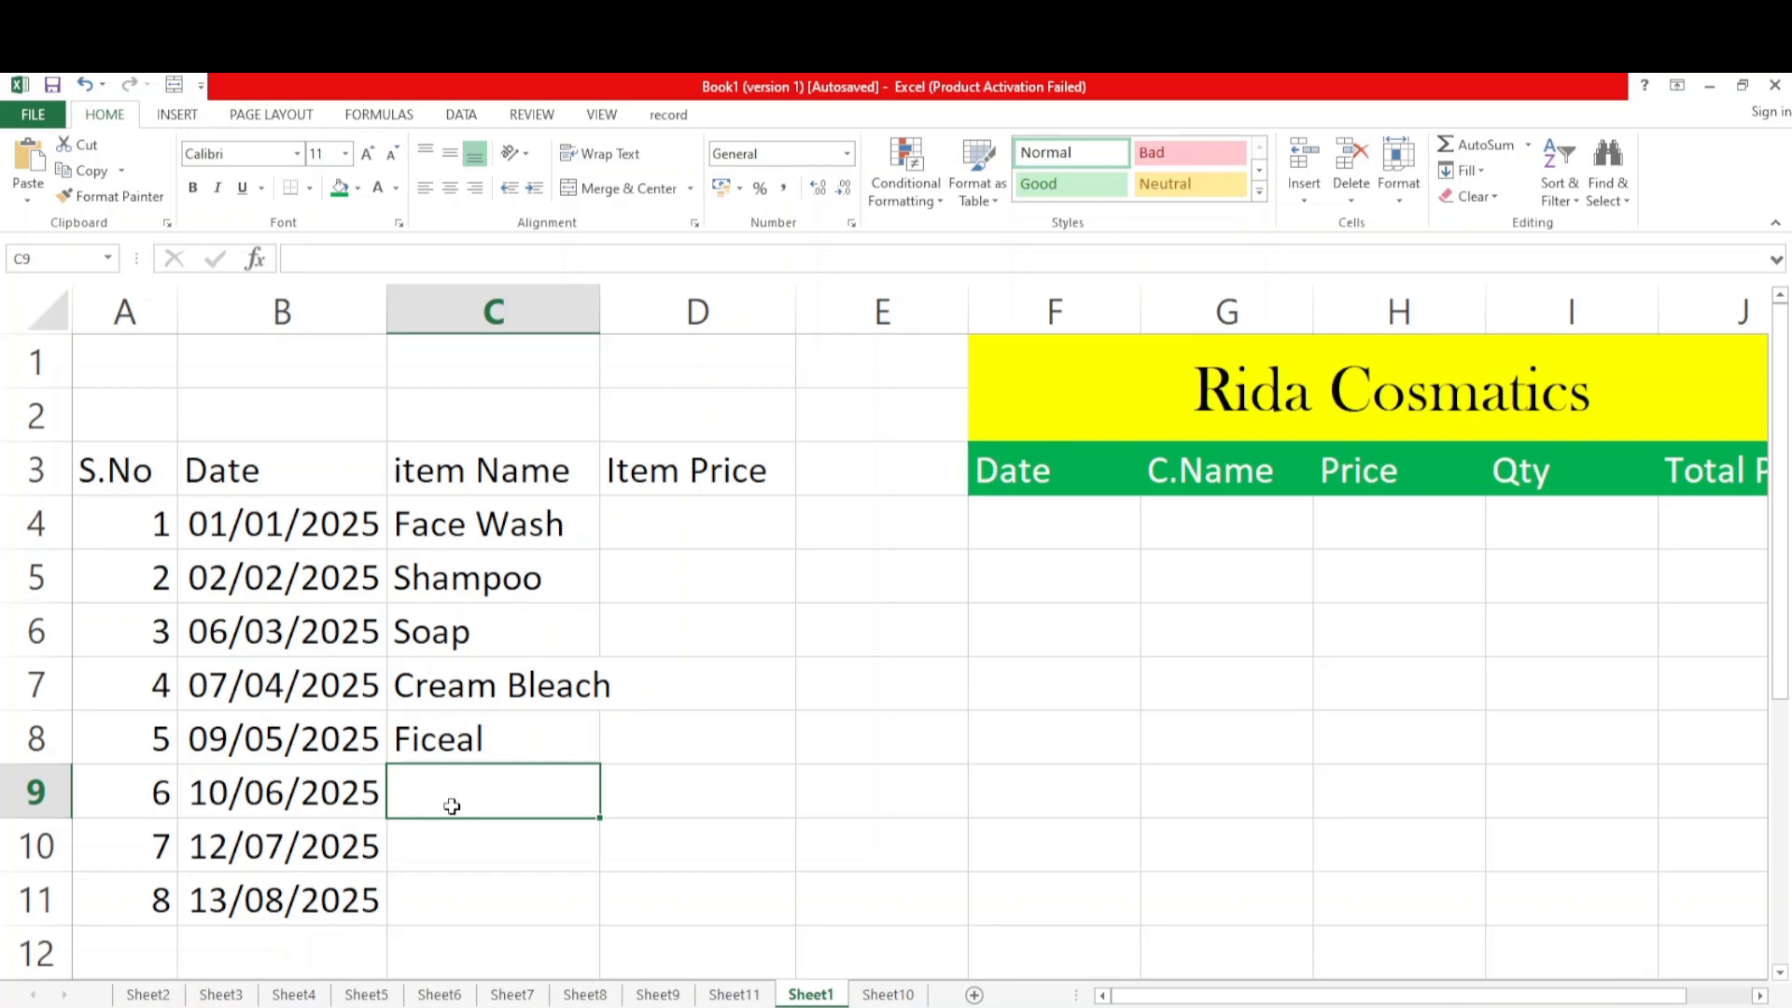
text(Fair)
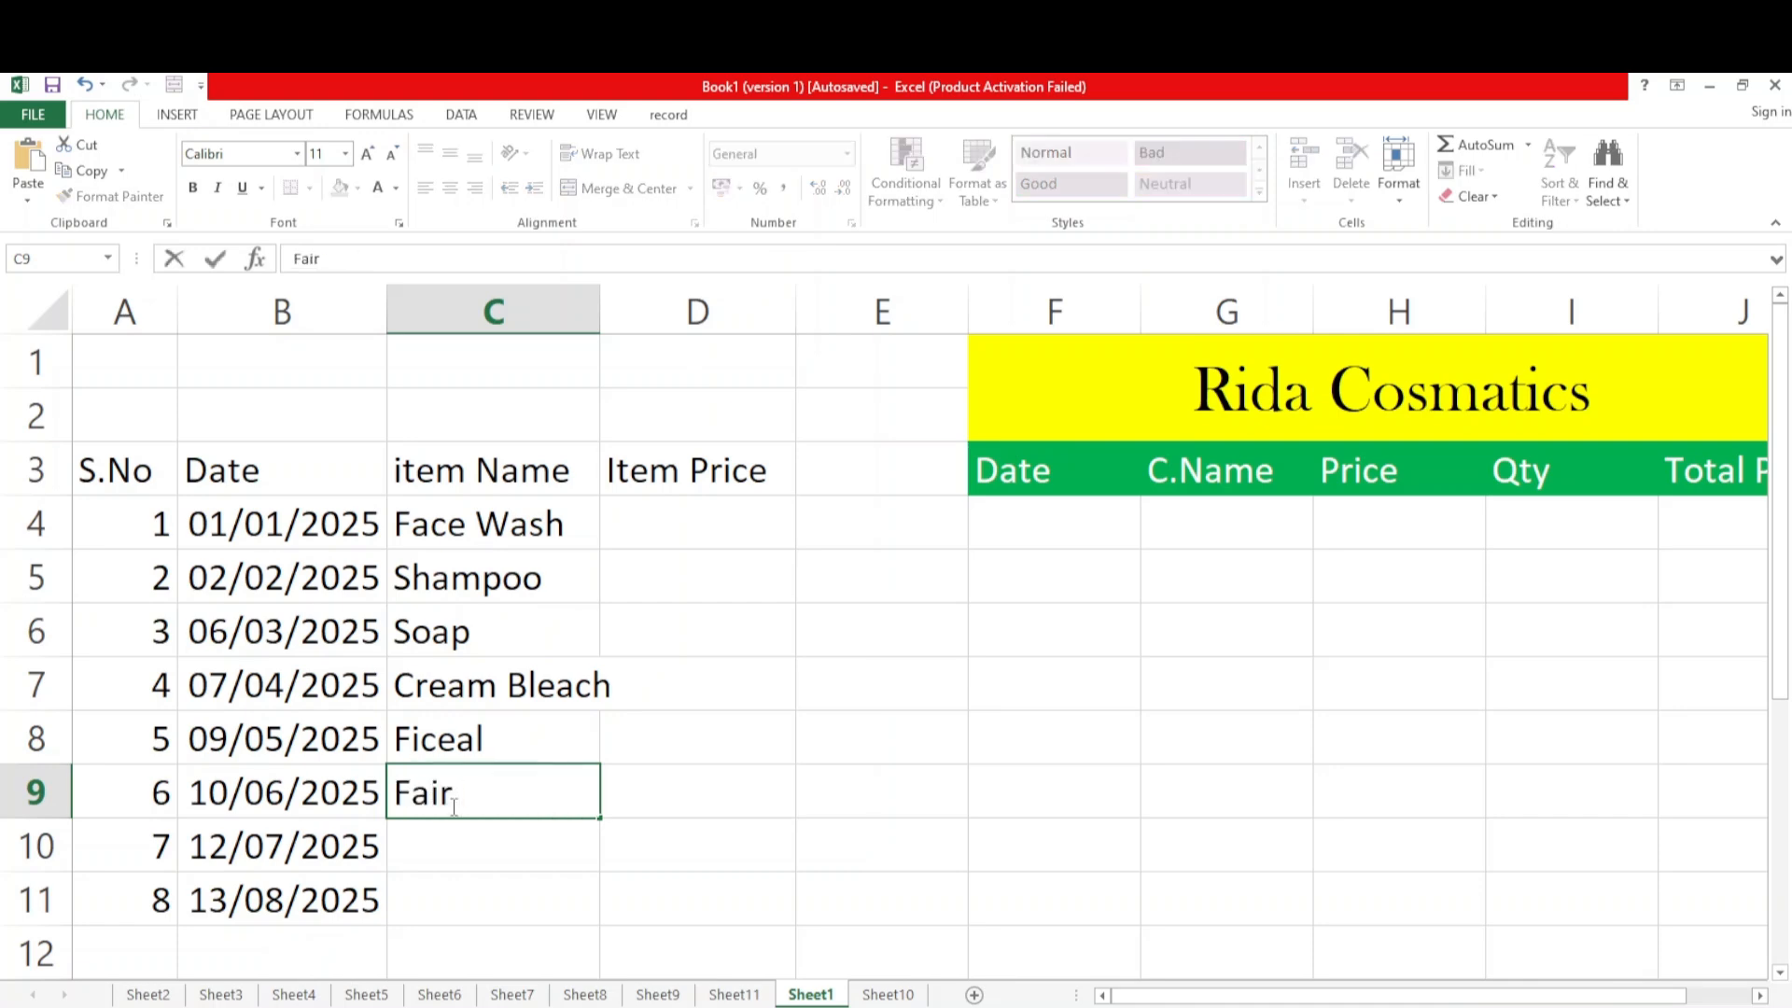
text( Lovely C)
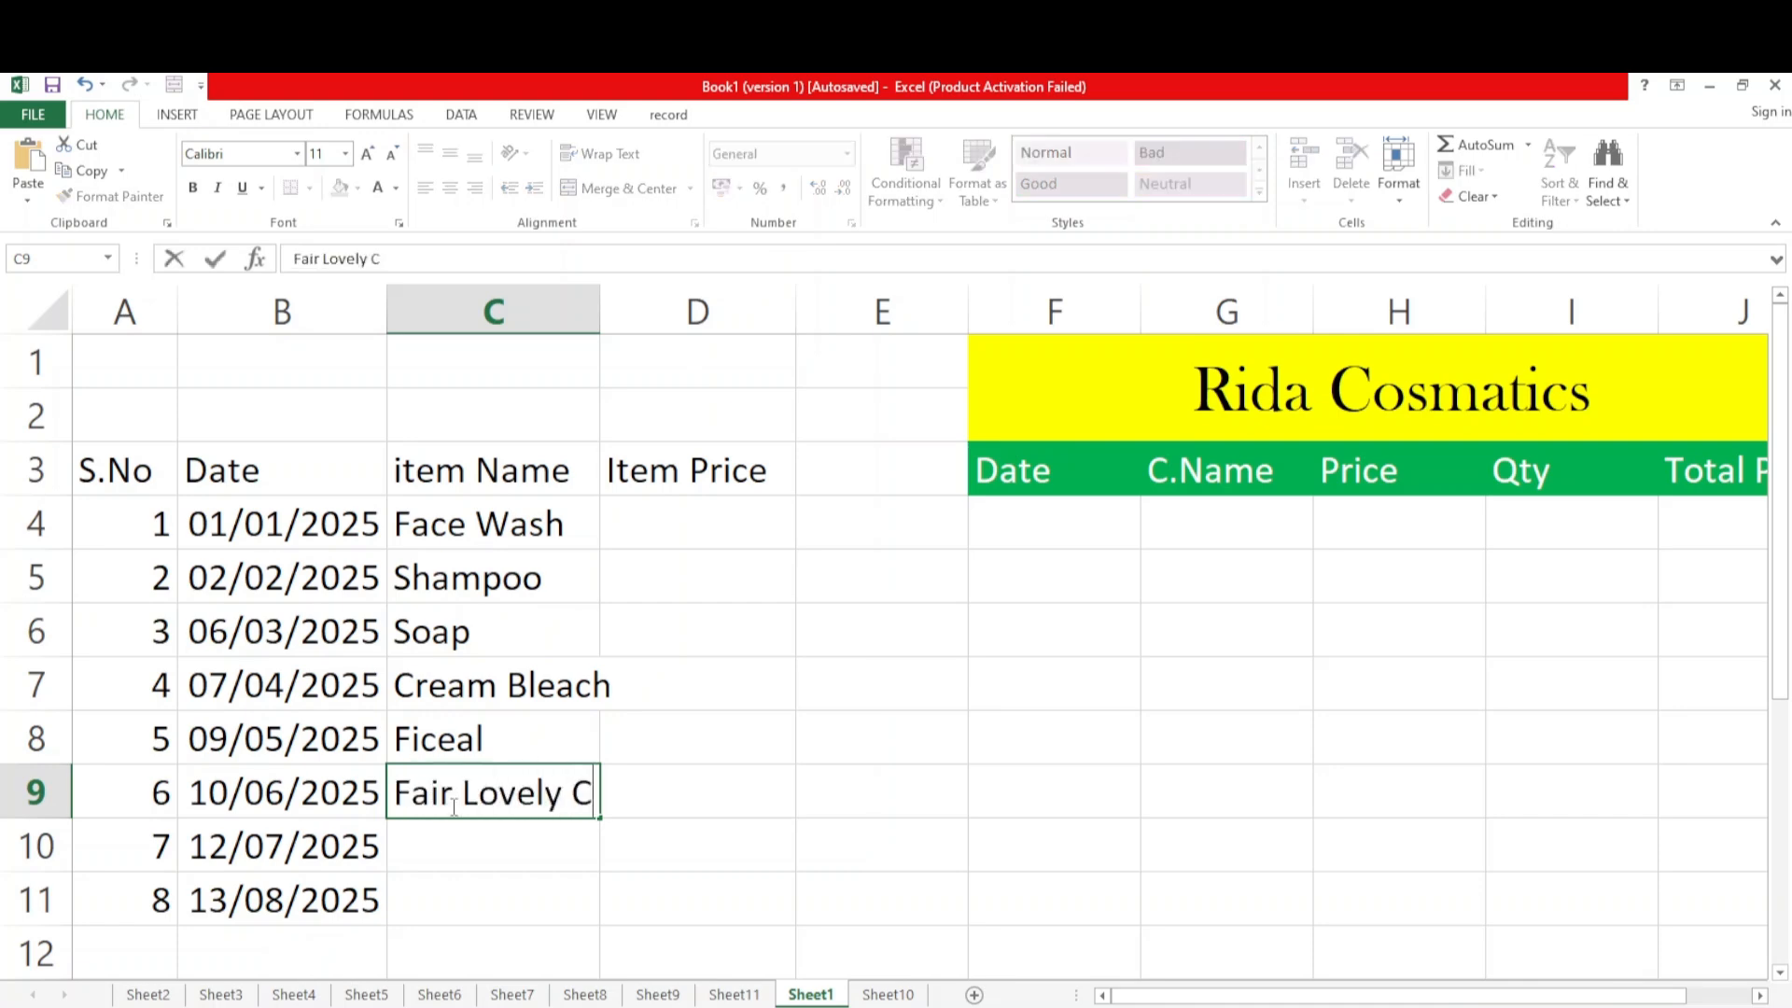
text(ream)
key(Return)
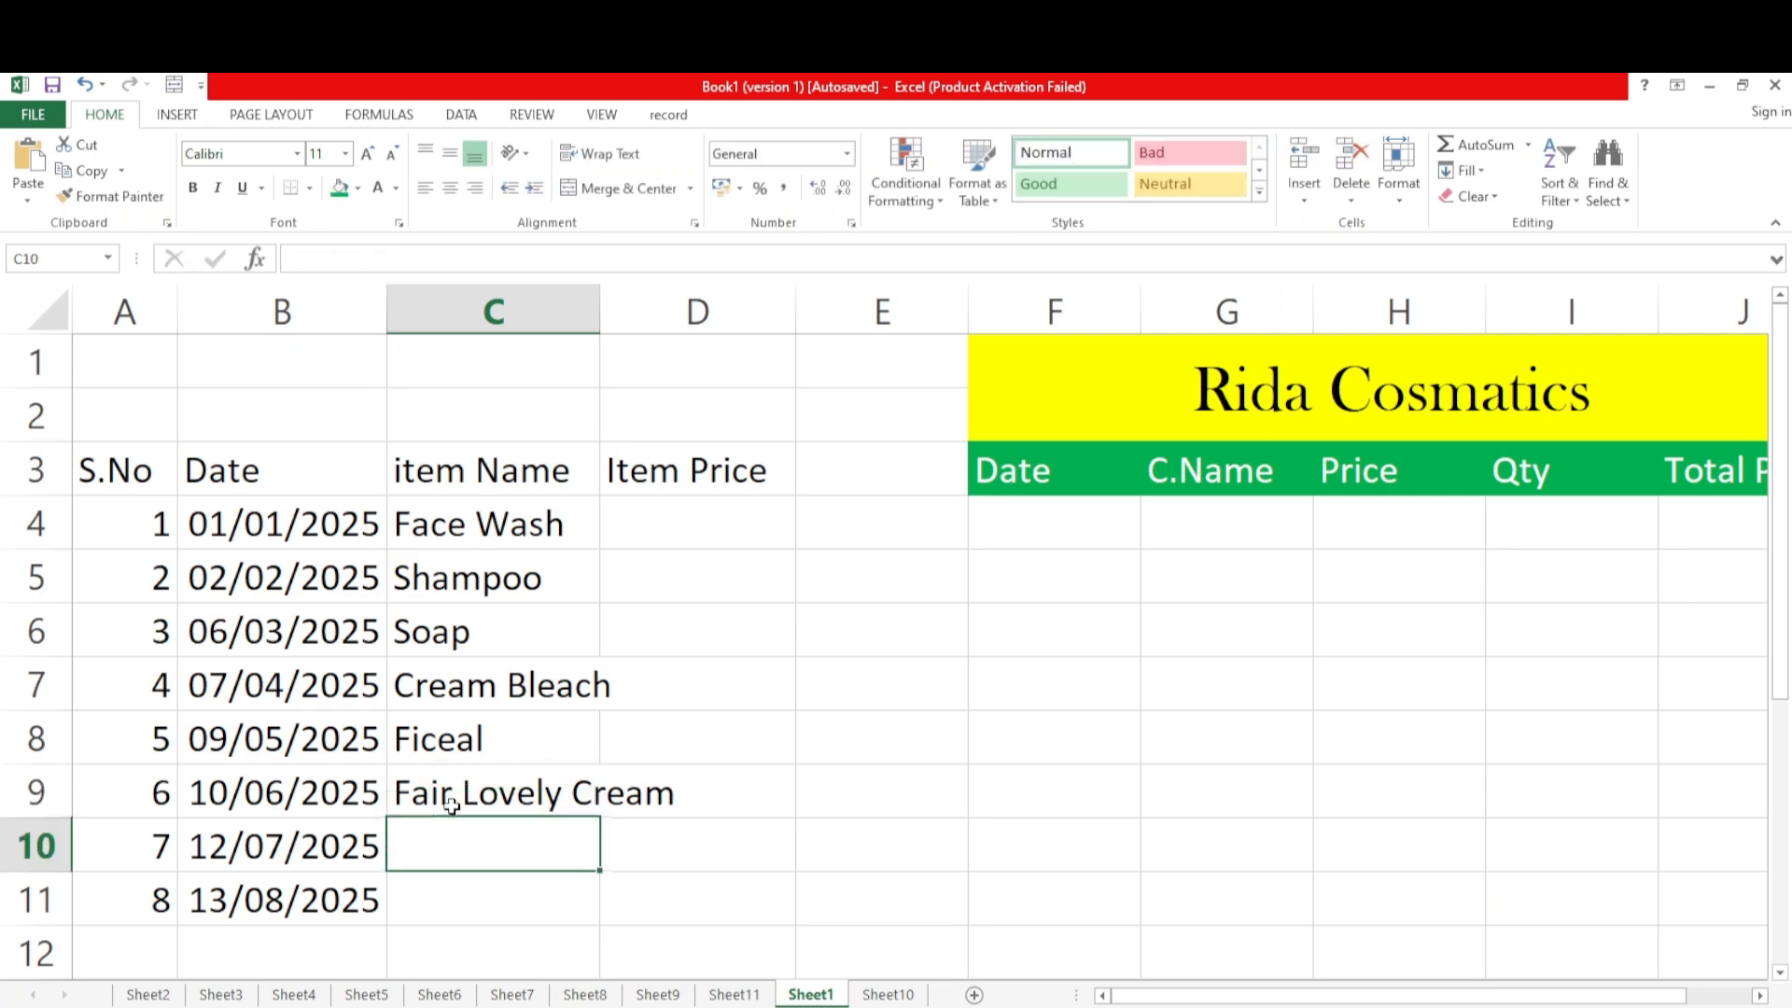
text(Lotio)
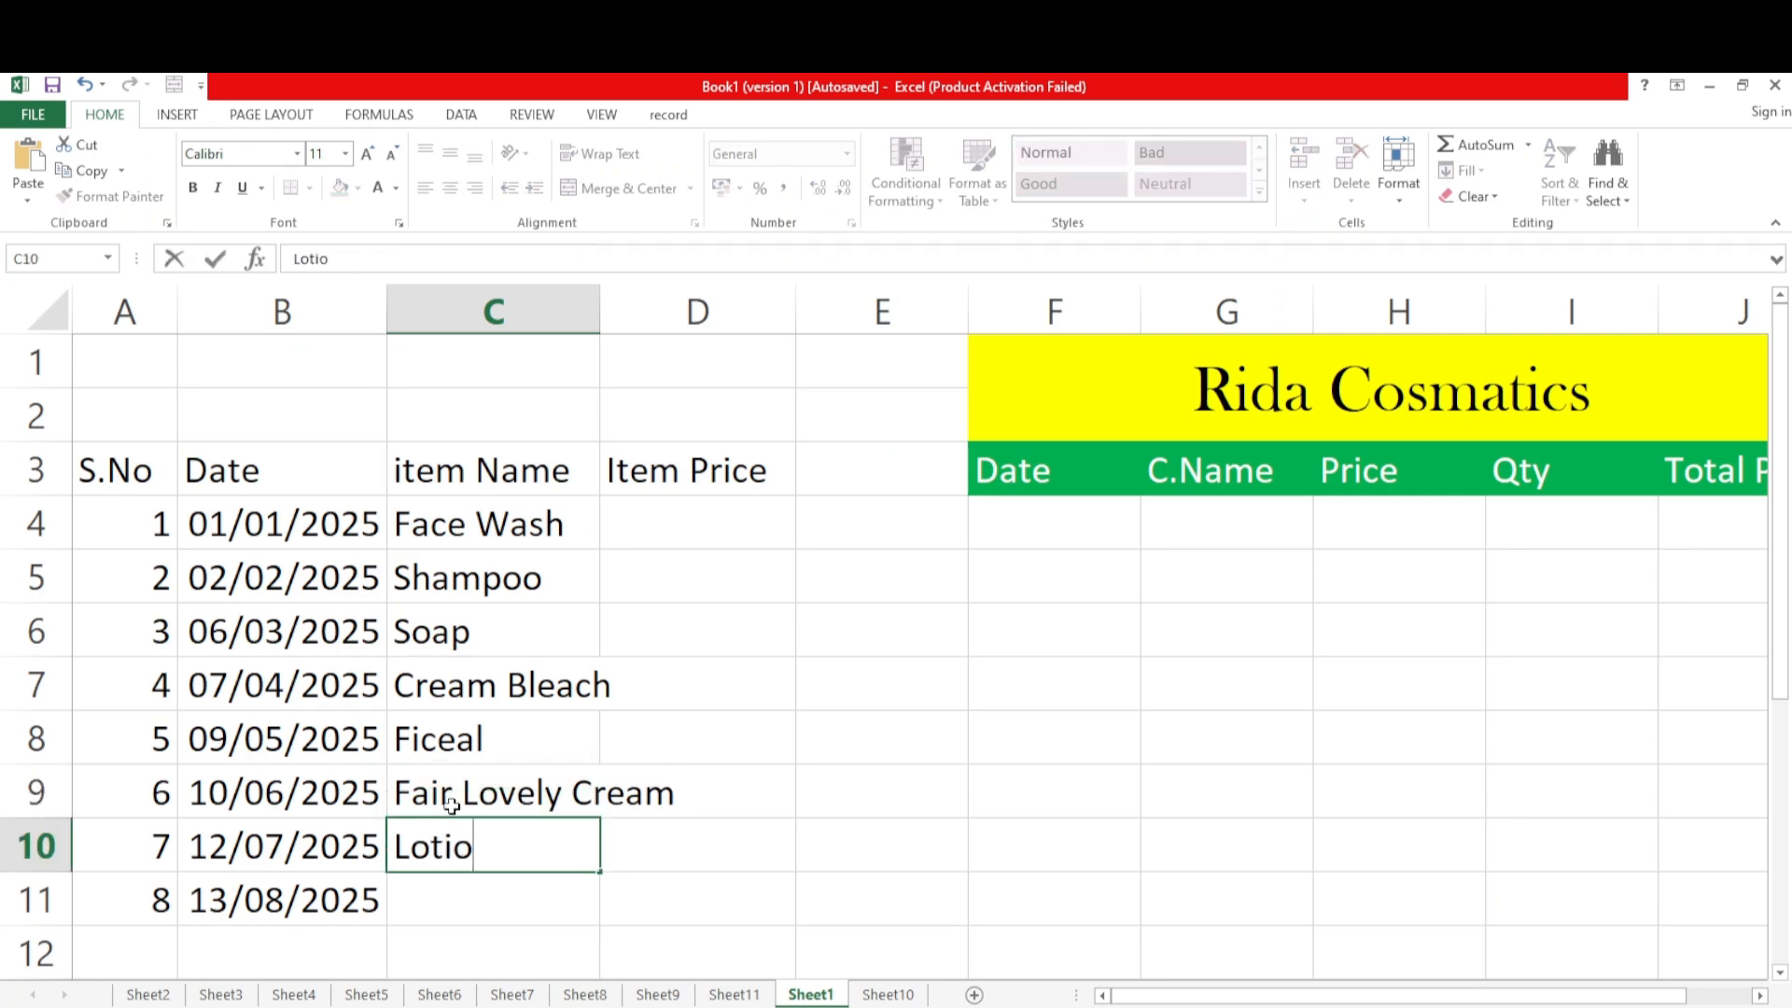
text(n)
key(Return)
Enter Vesline as the item name in C11
text(Veslin e)
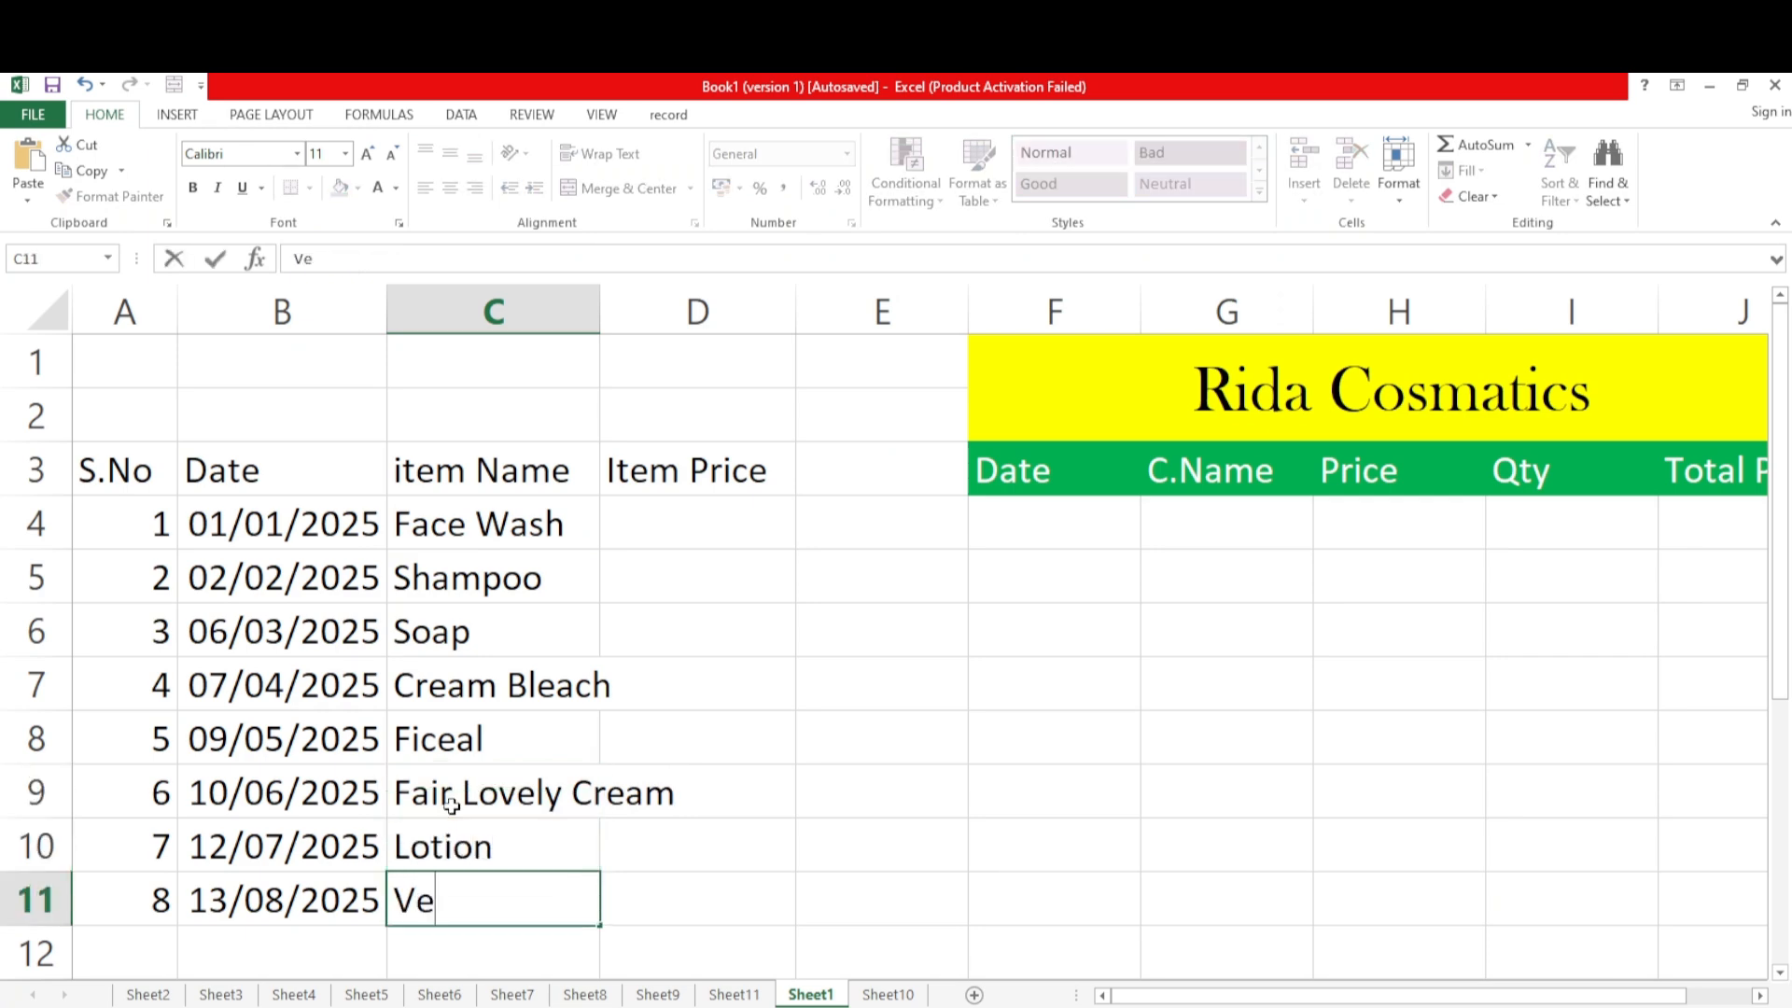
key(BackSpace)
key(BackSpace)
key(BackSpace)
text(e)
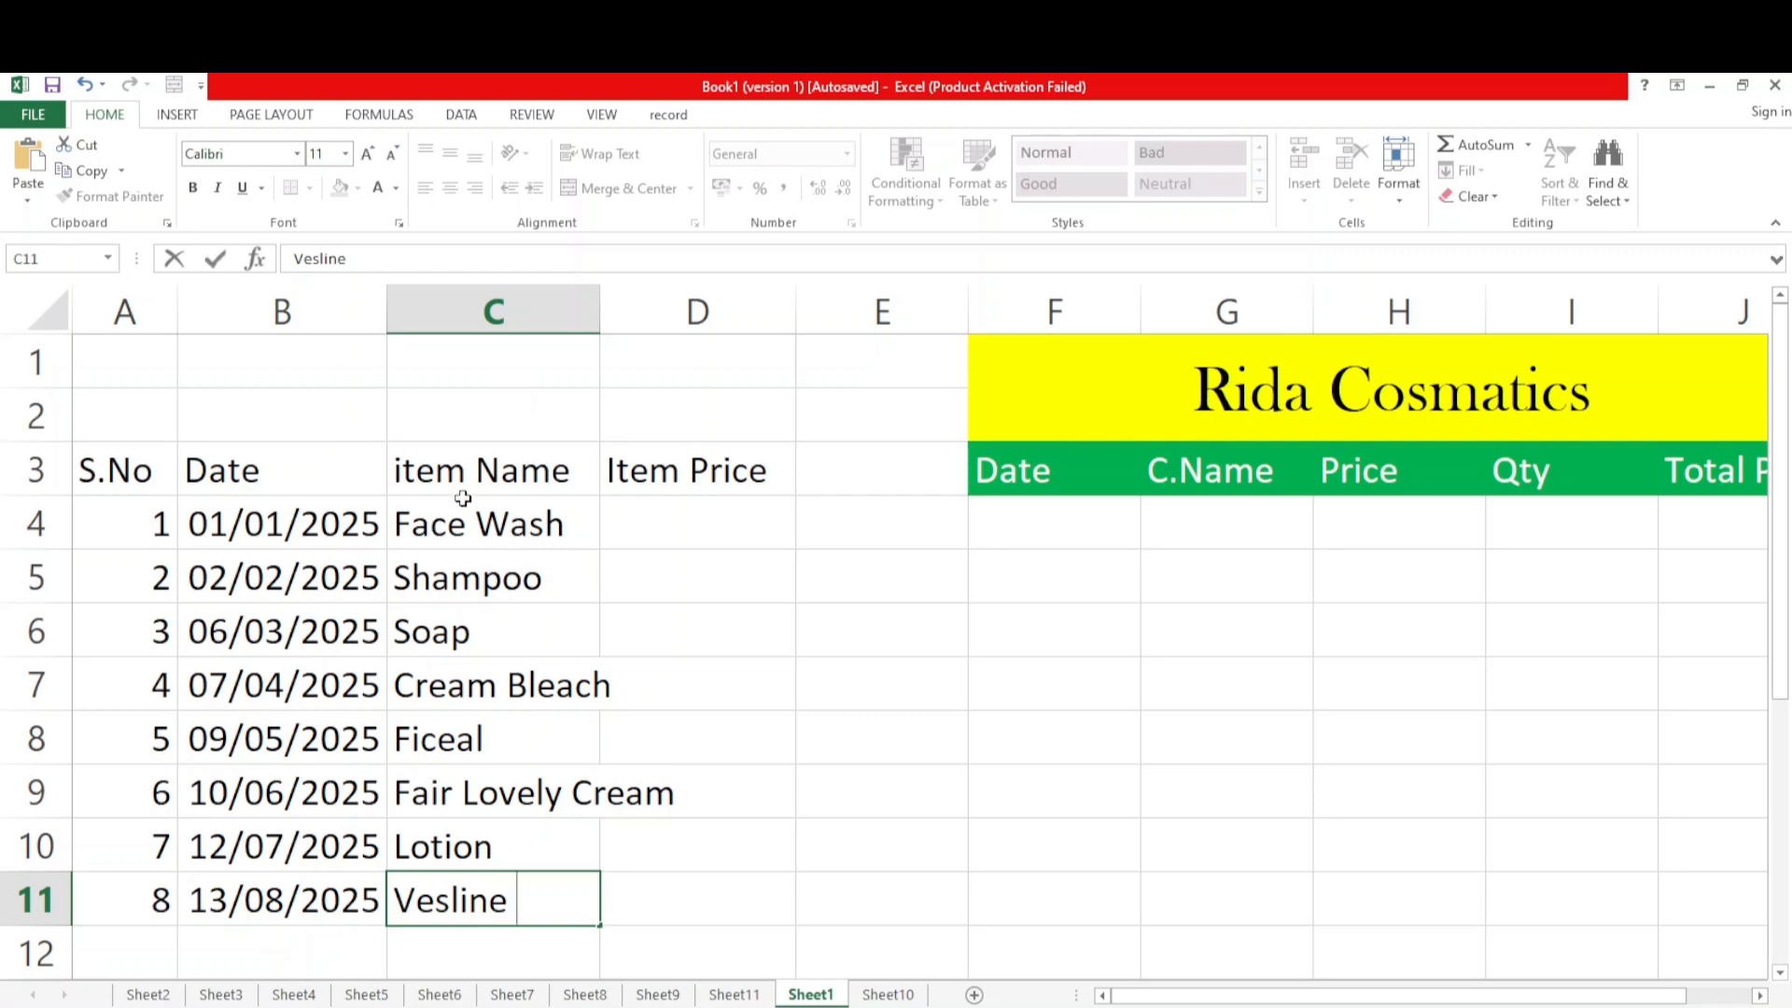
AutoFit the width of column C to the item names in C4:C11
drag(460, 534, 478, 901)
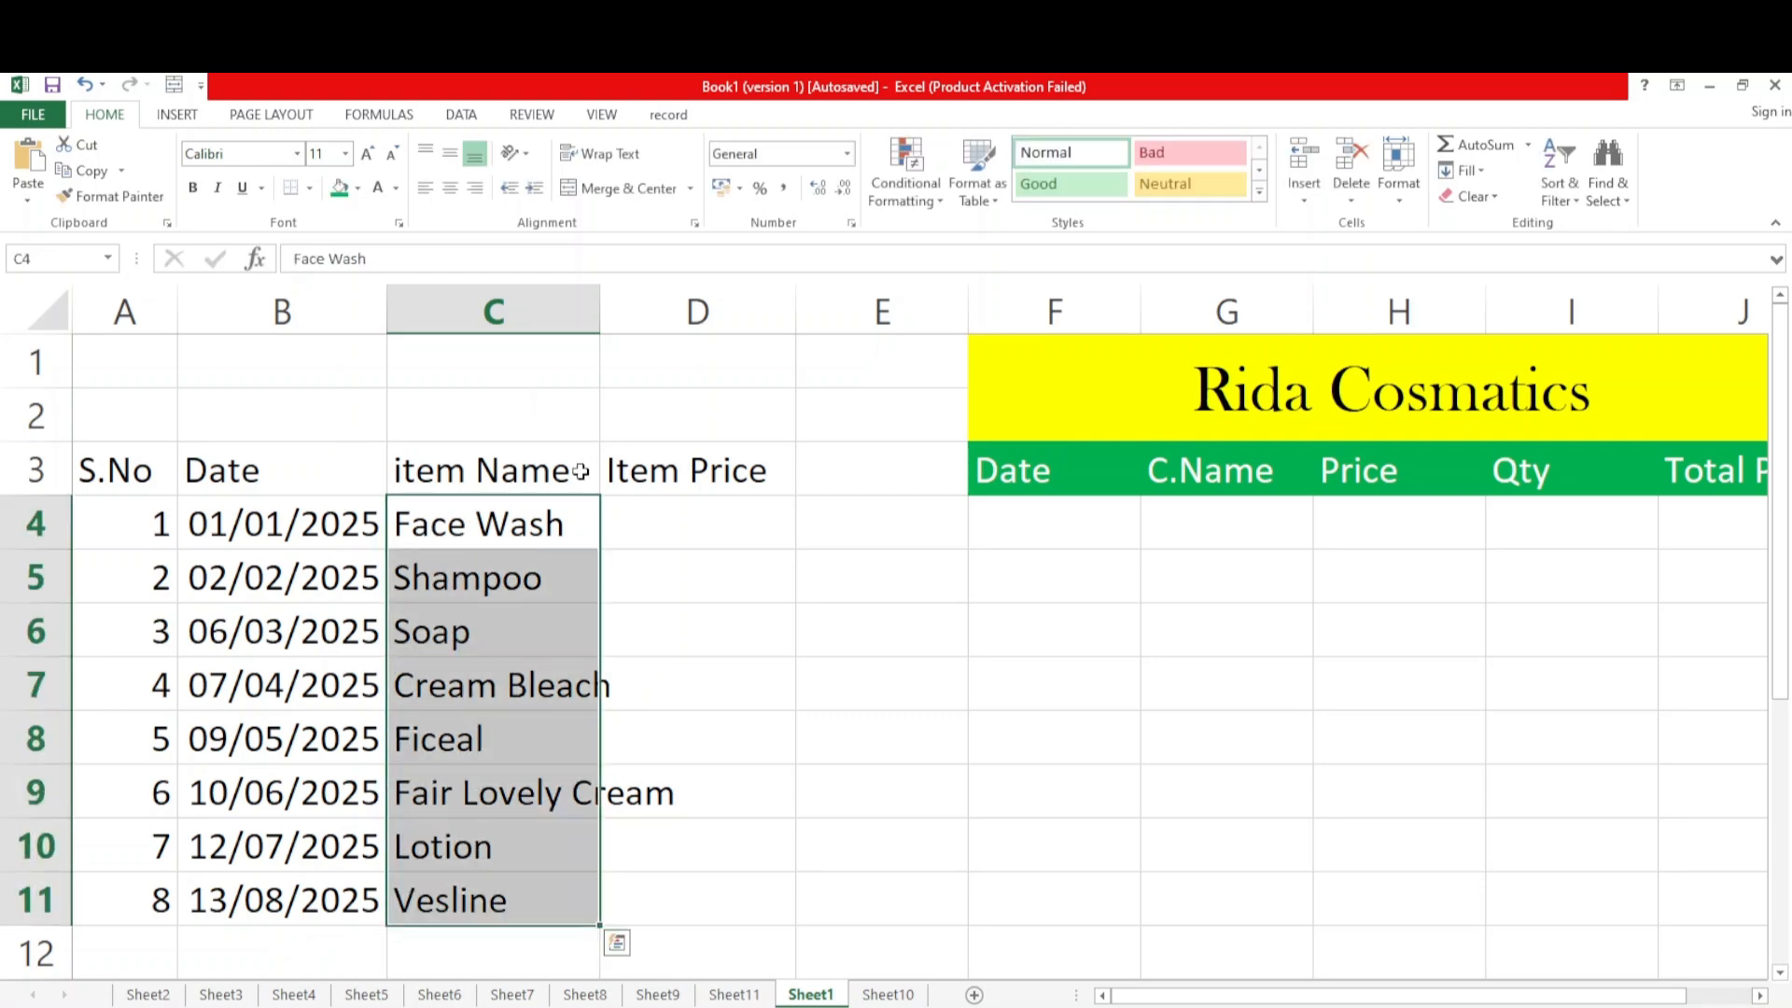
click(1399, 191)
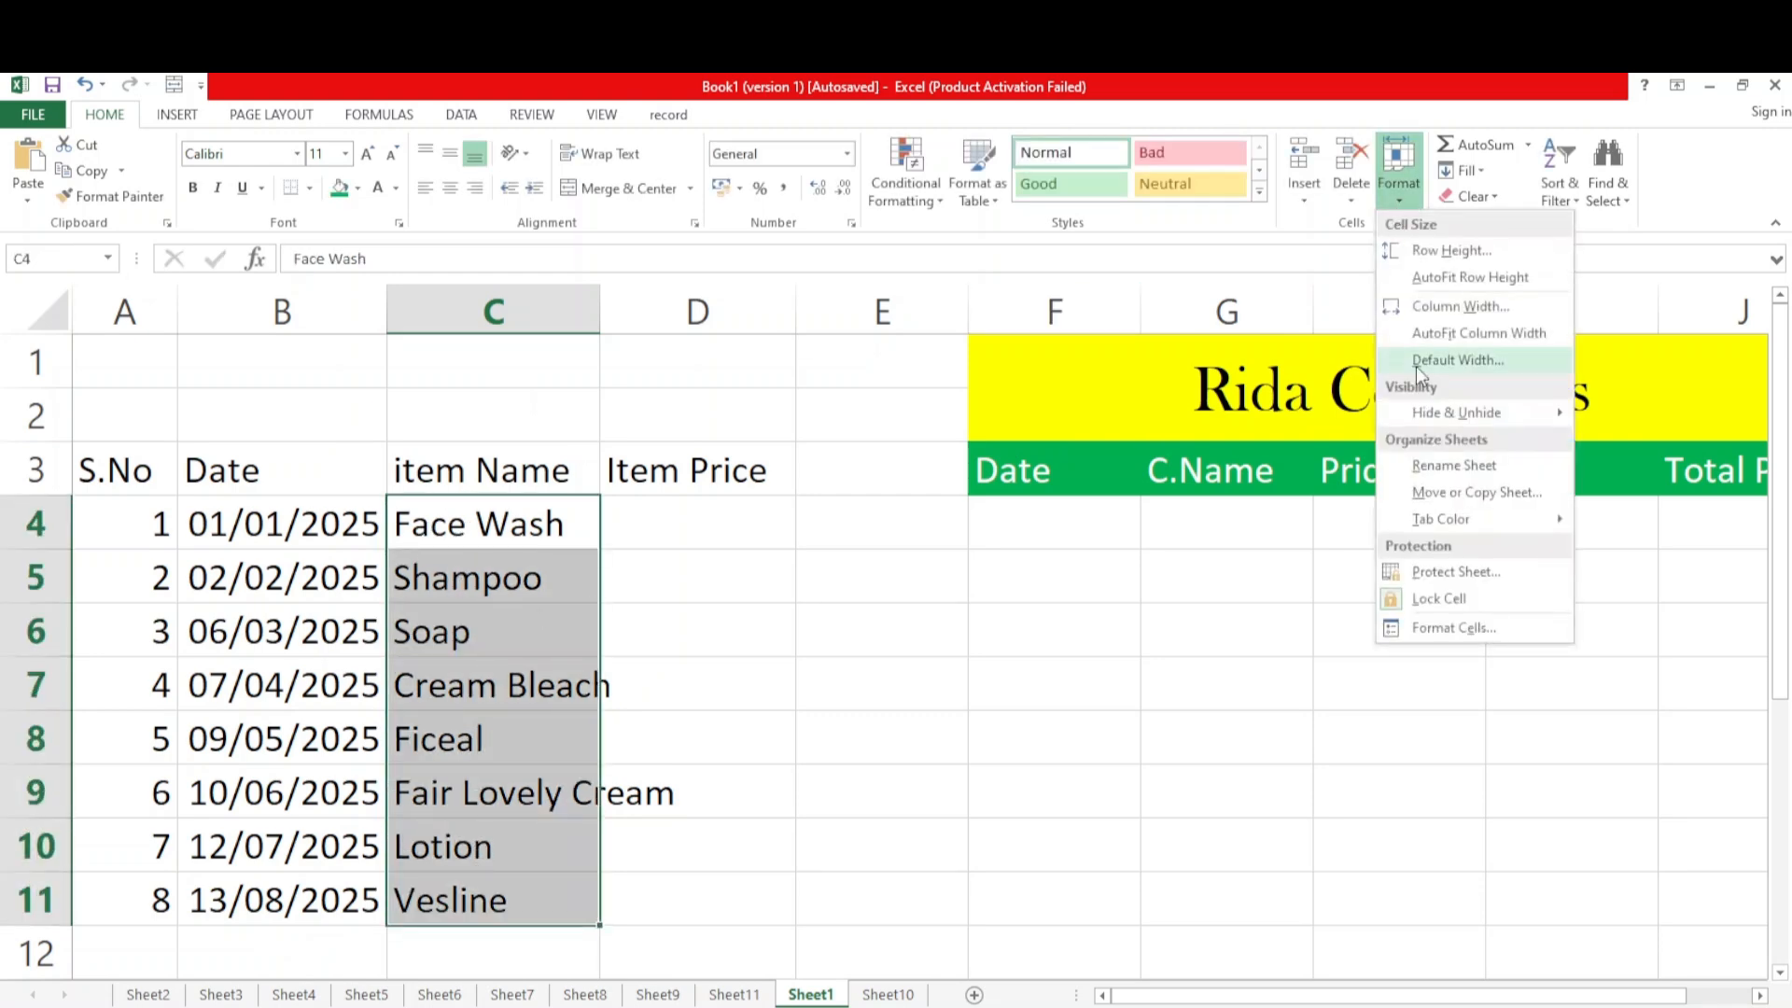
click(1428, 334)
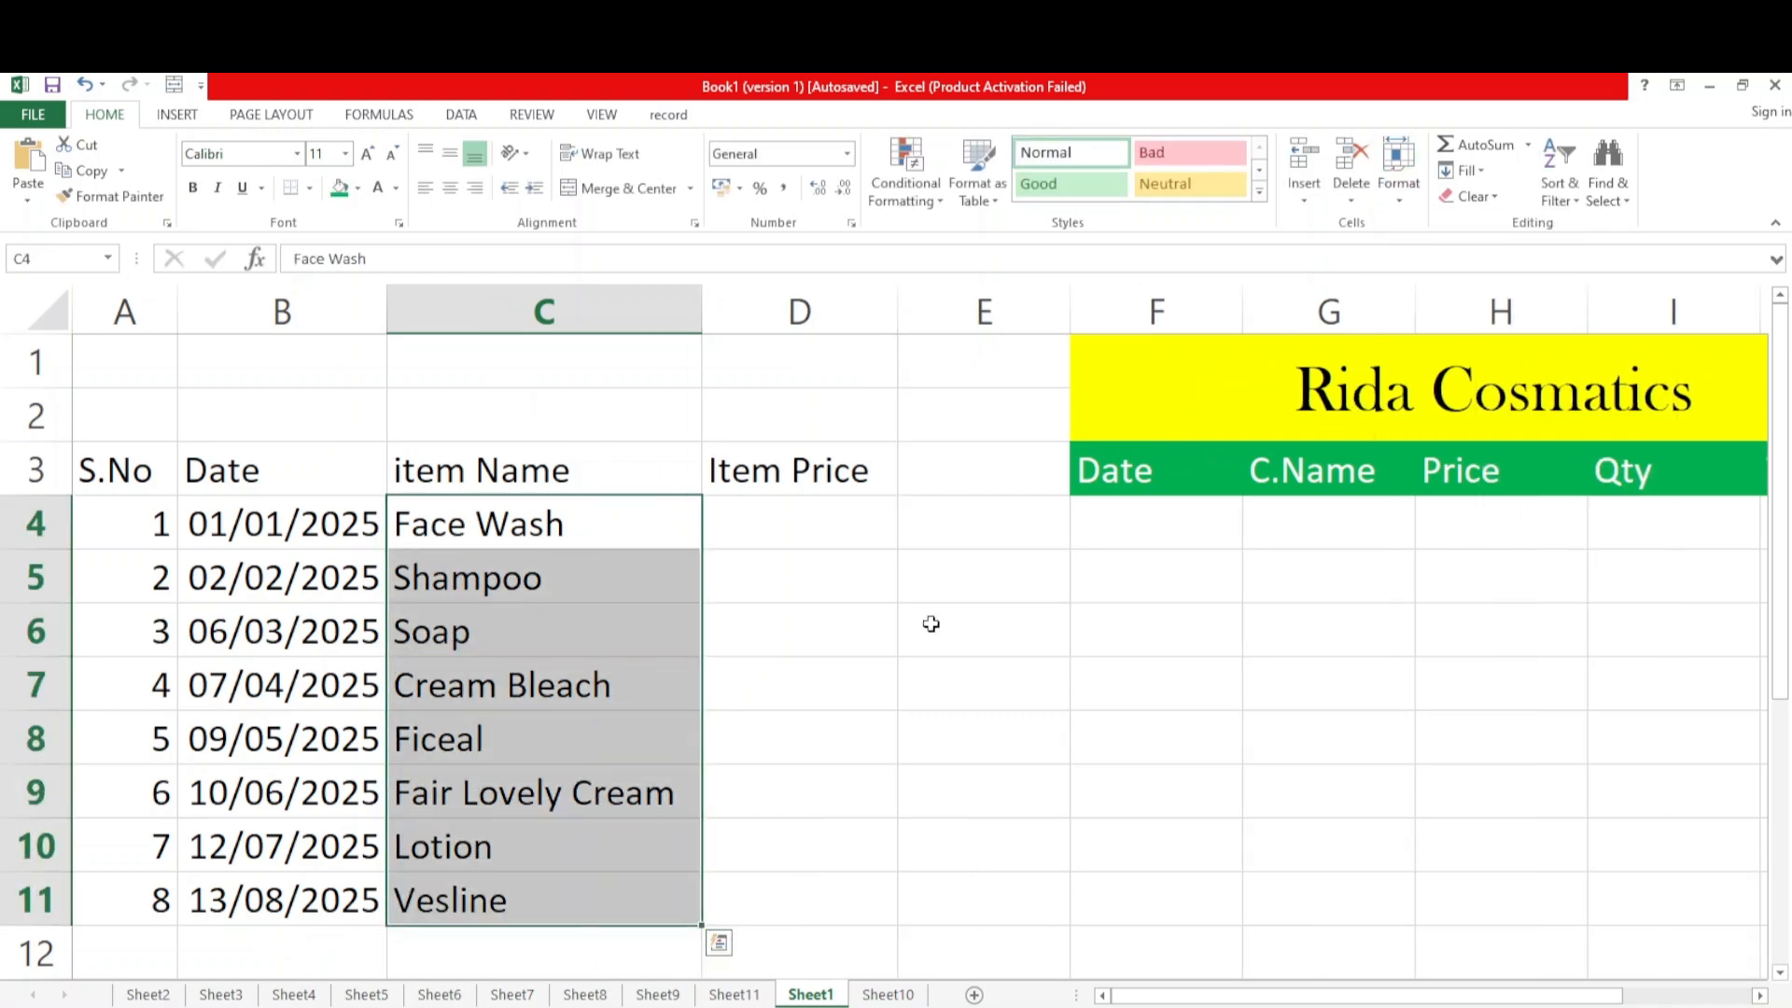
click(812, 632)
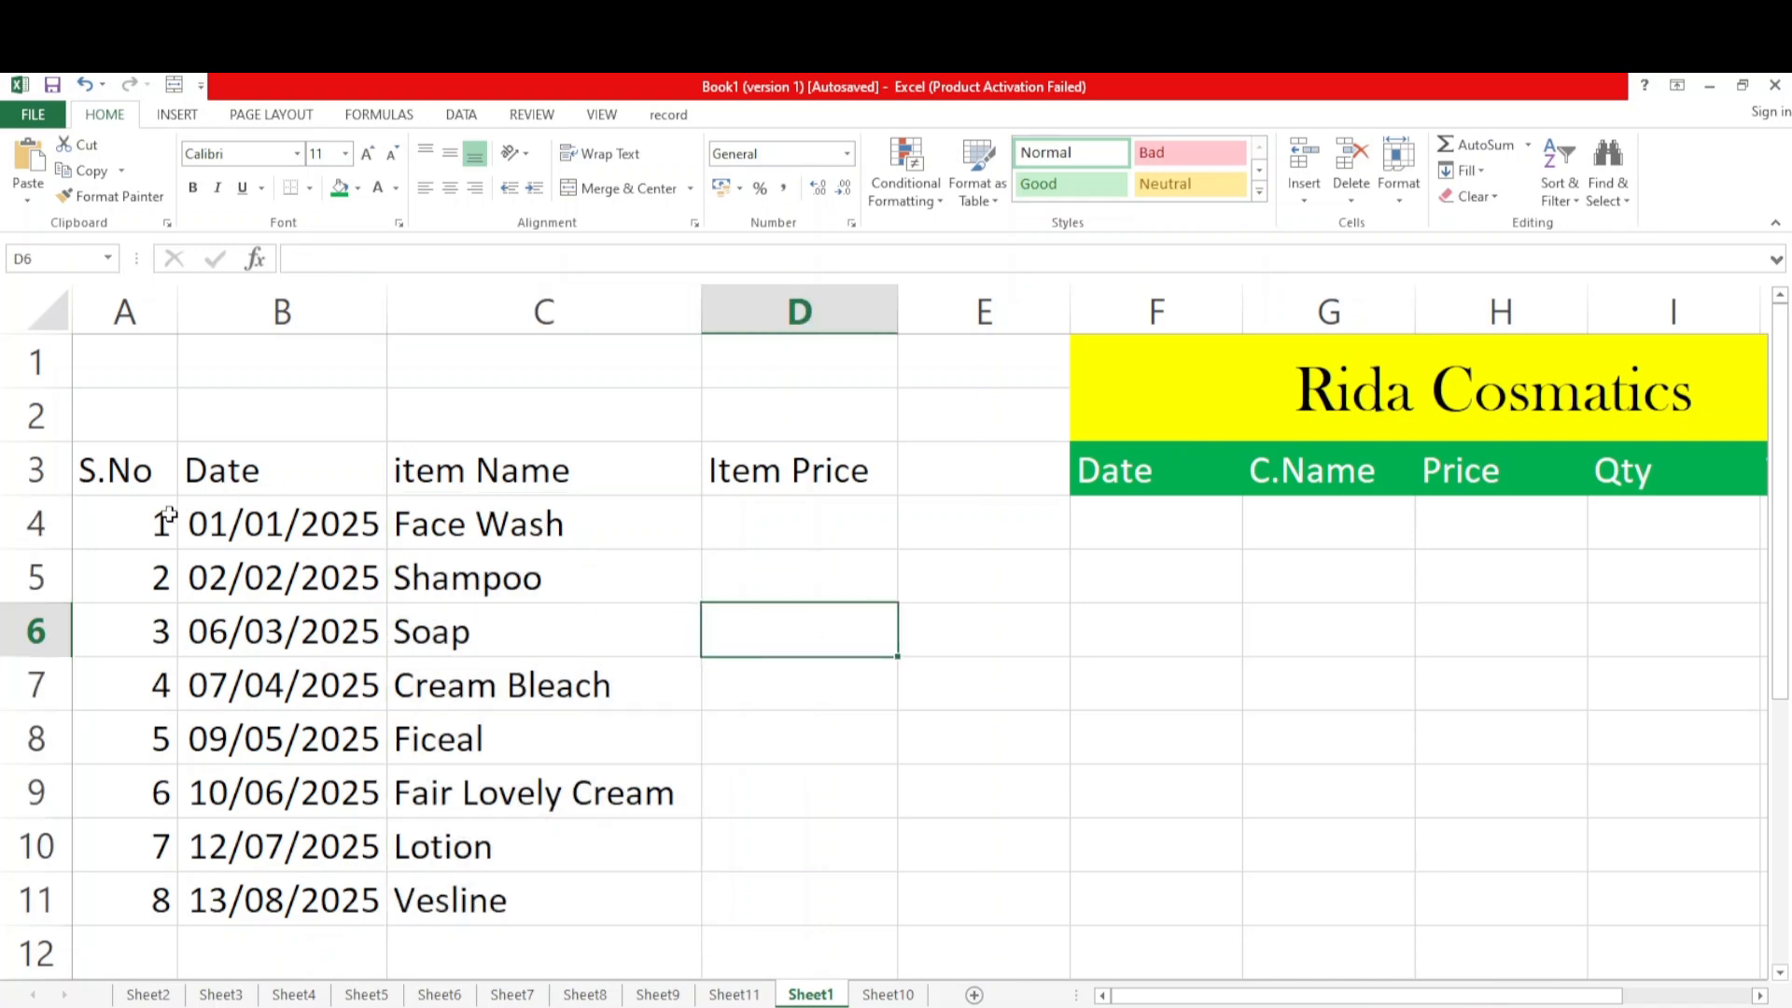
Apply All Borders to the item table in A3:D11
drag(133, 495, 776, 898)
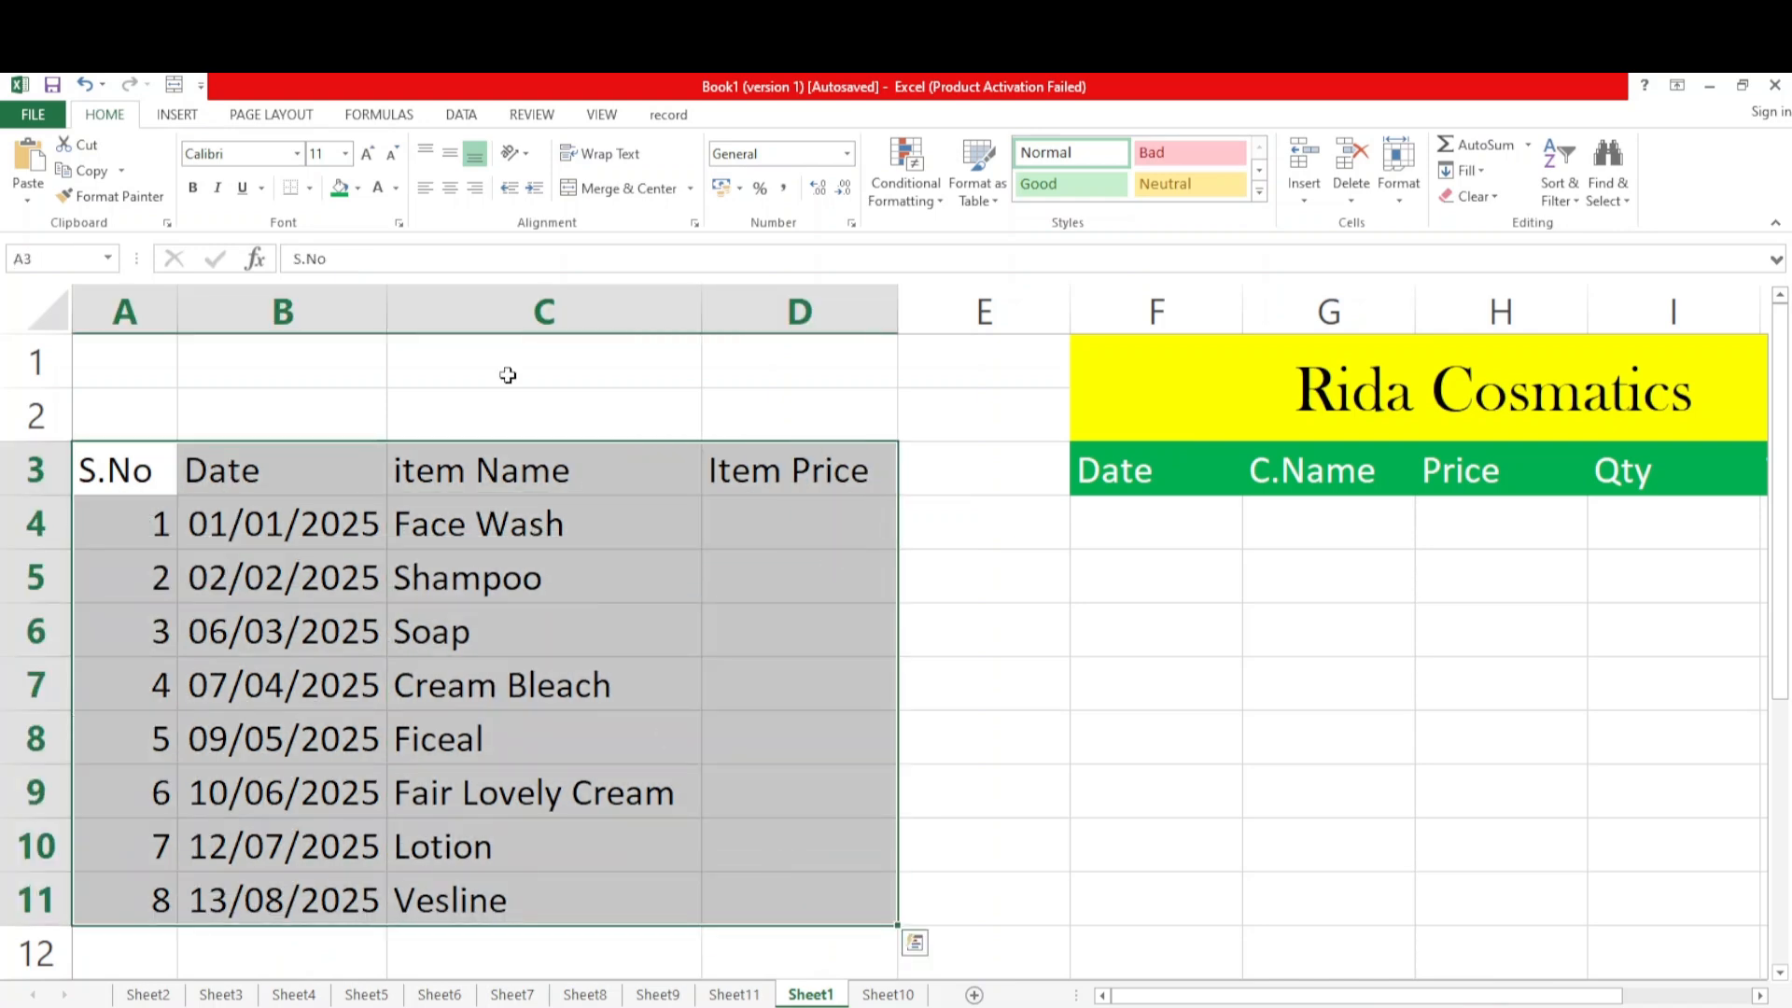
click(309, 189)
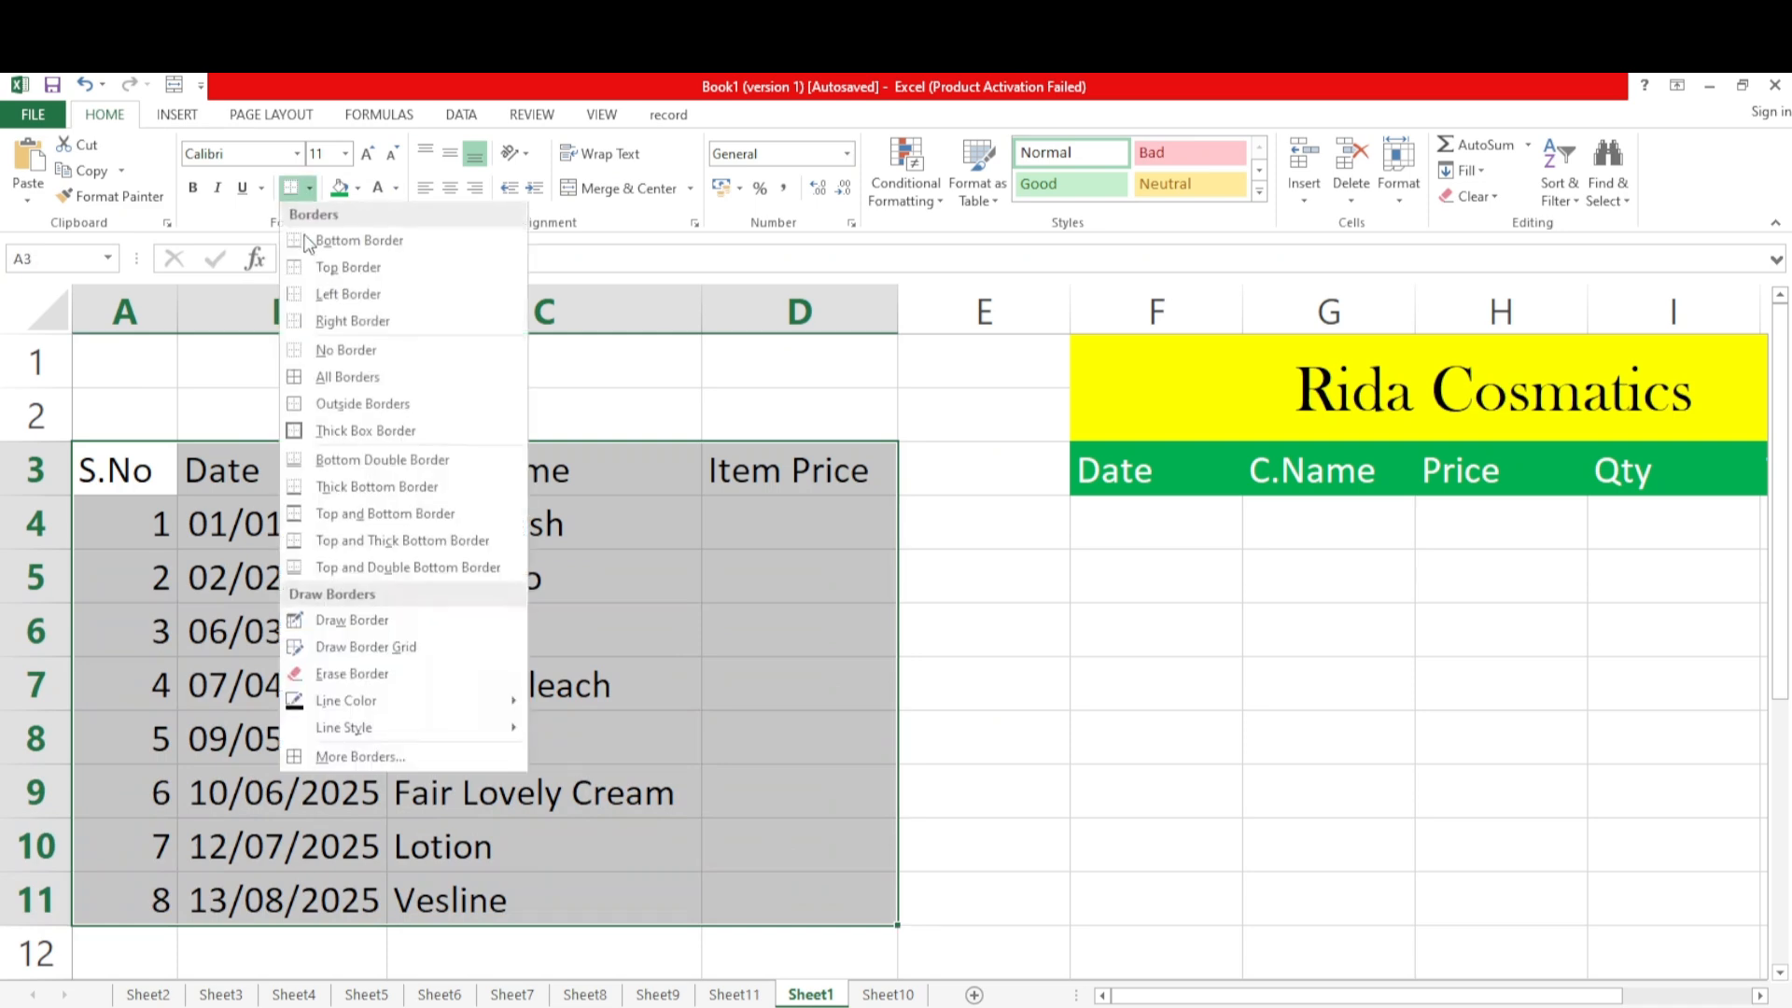
click(374, 383)
click(965, 774)
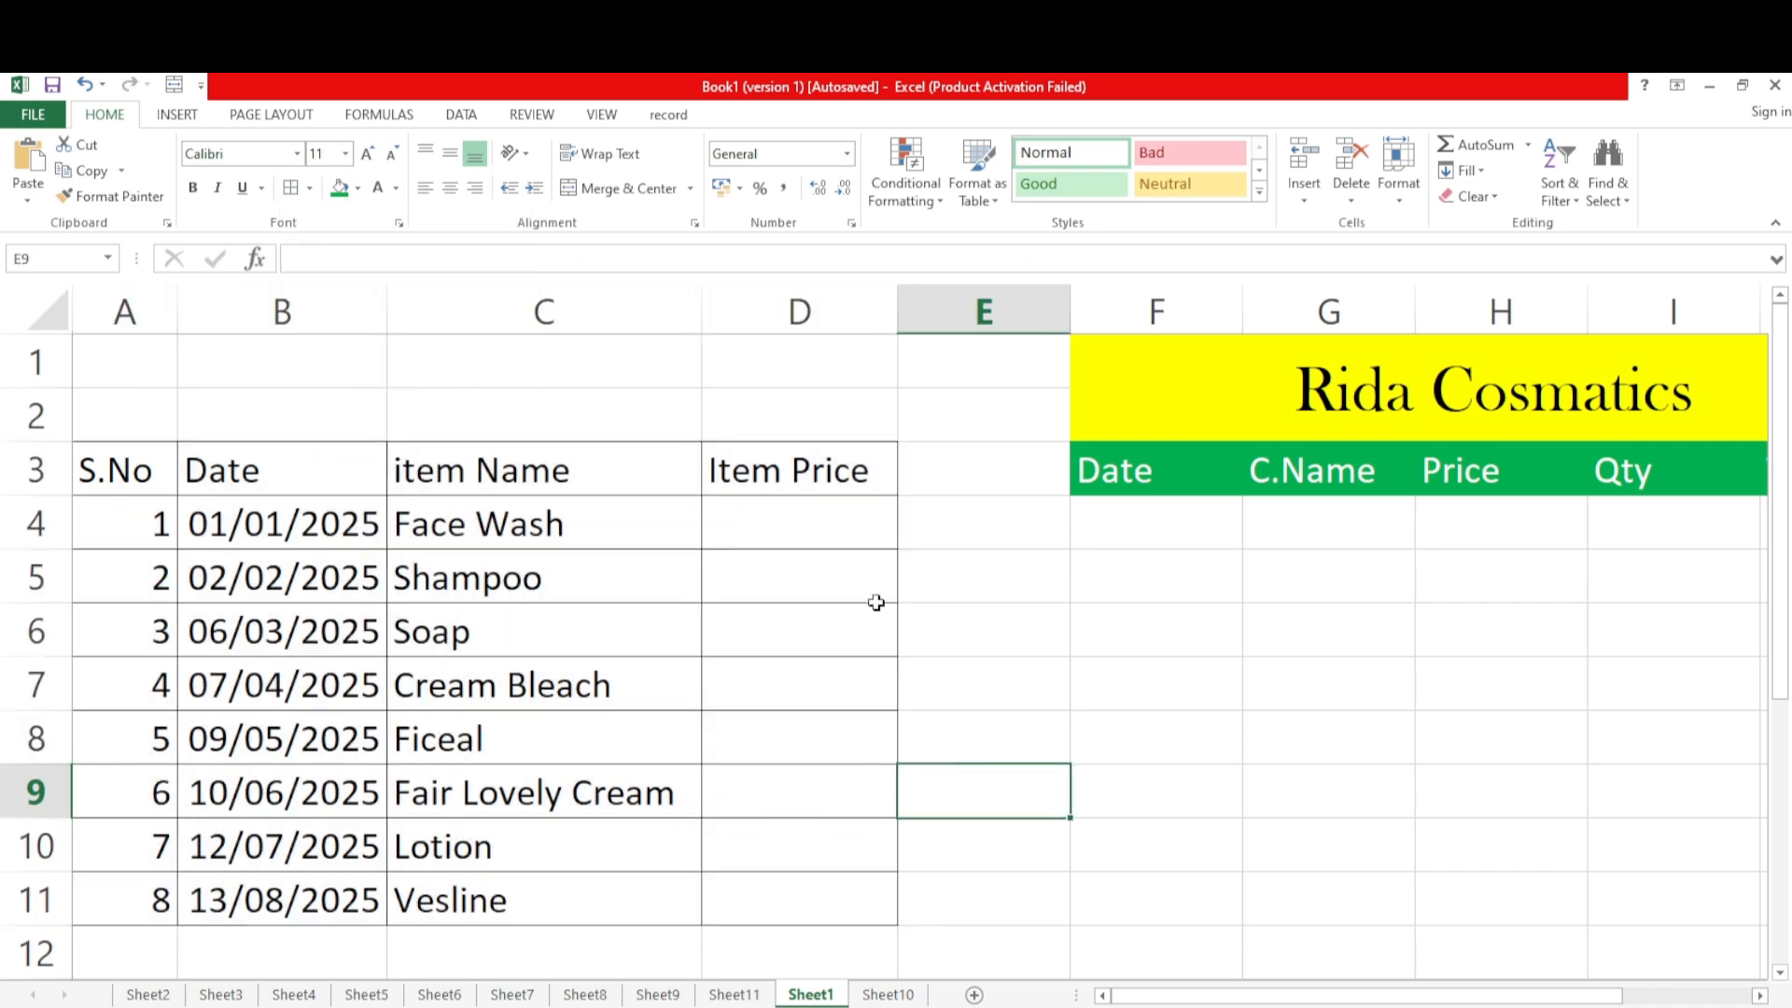
Enter the item prices 250, 400, 200, 150 and 50 in D4:D8
click(793, 518)
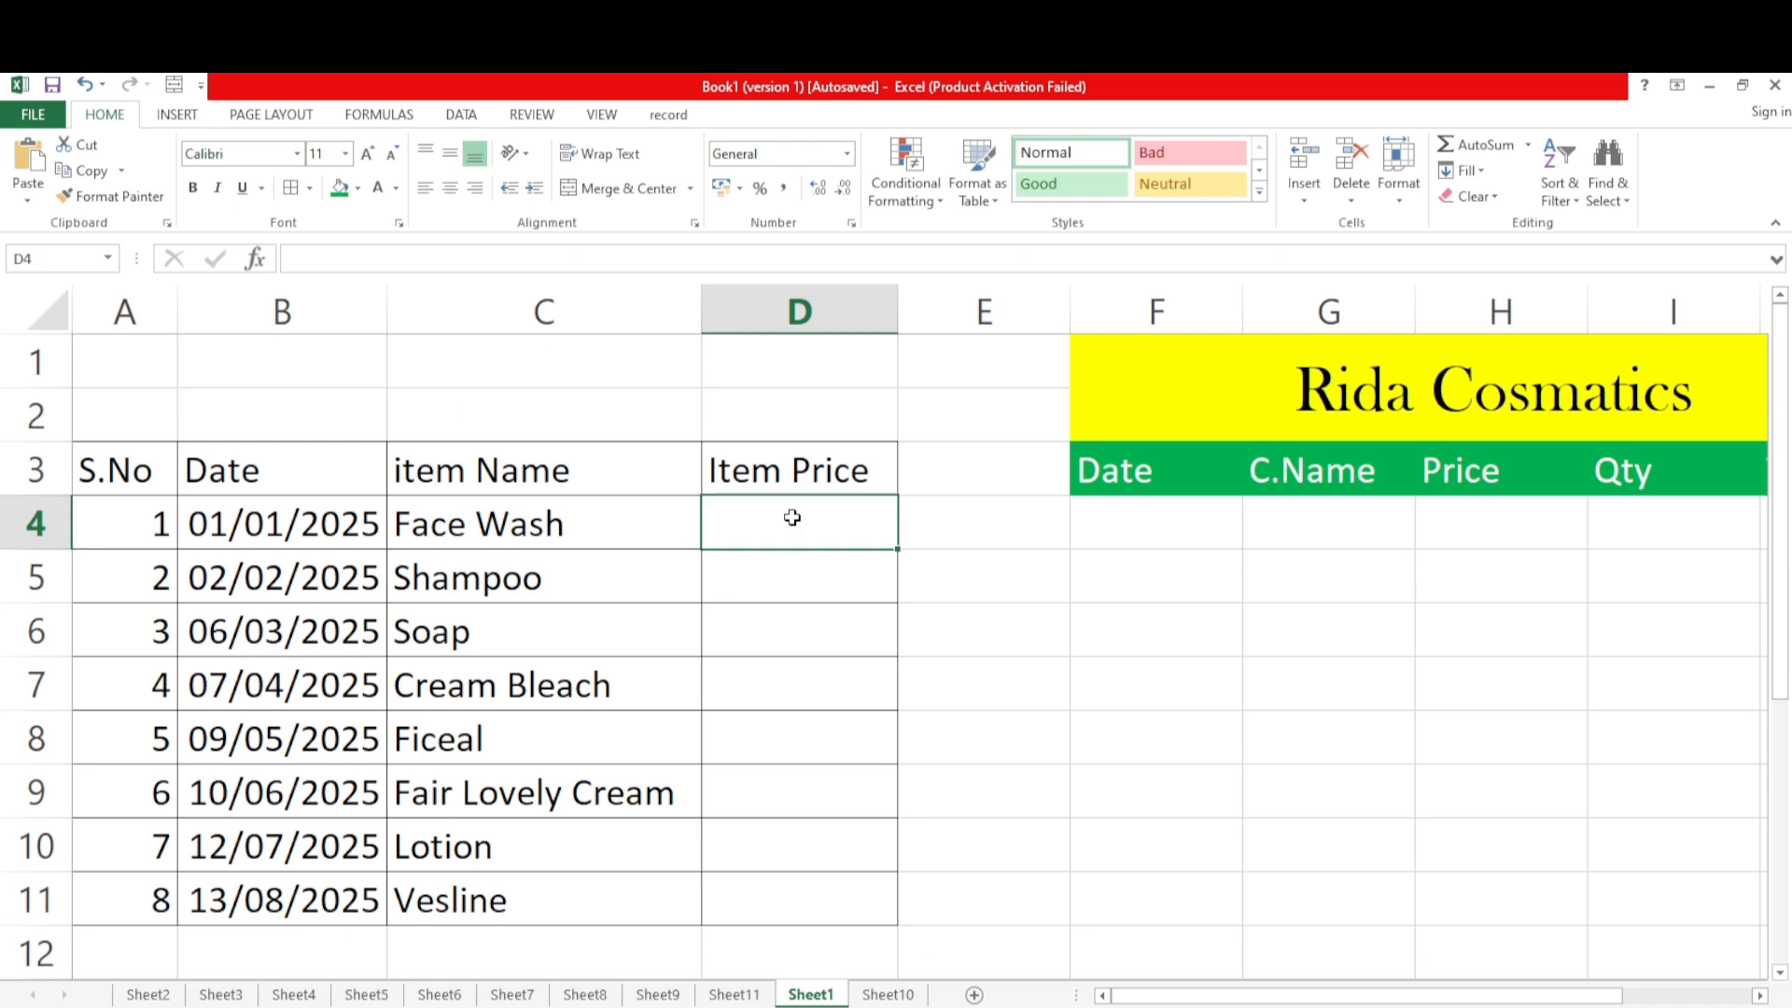
text(250)
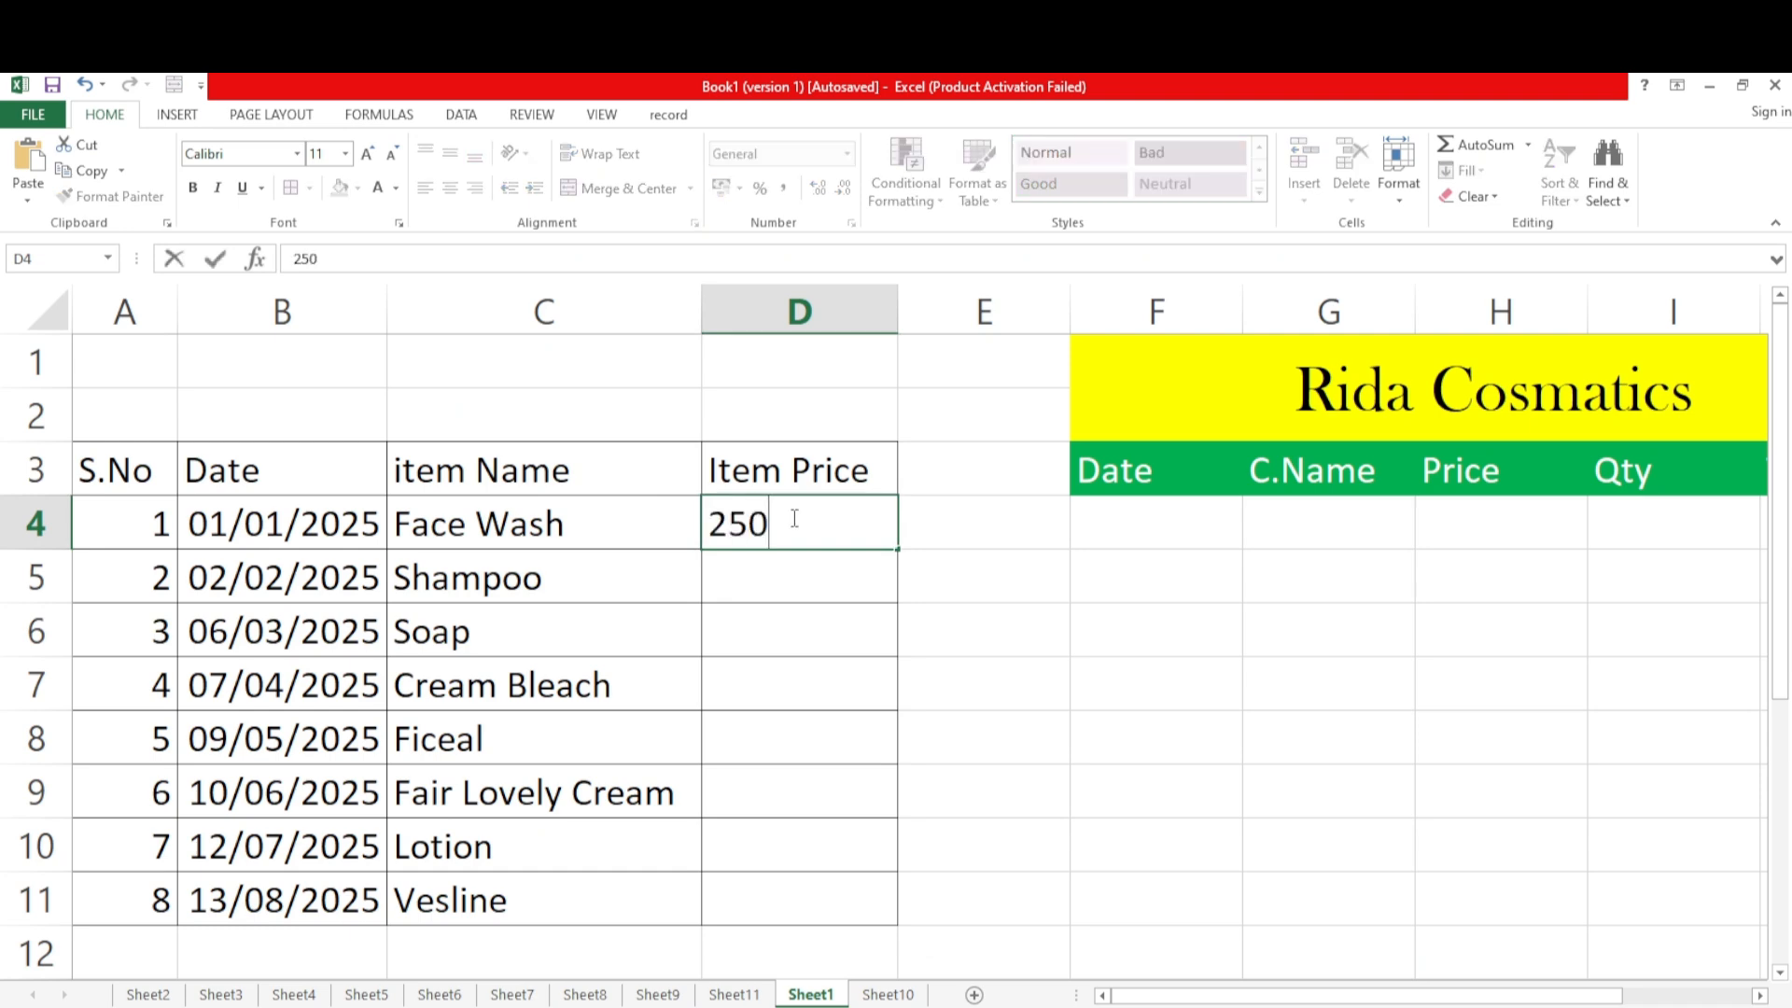
key(Return)
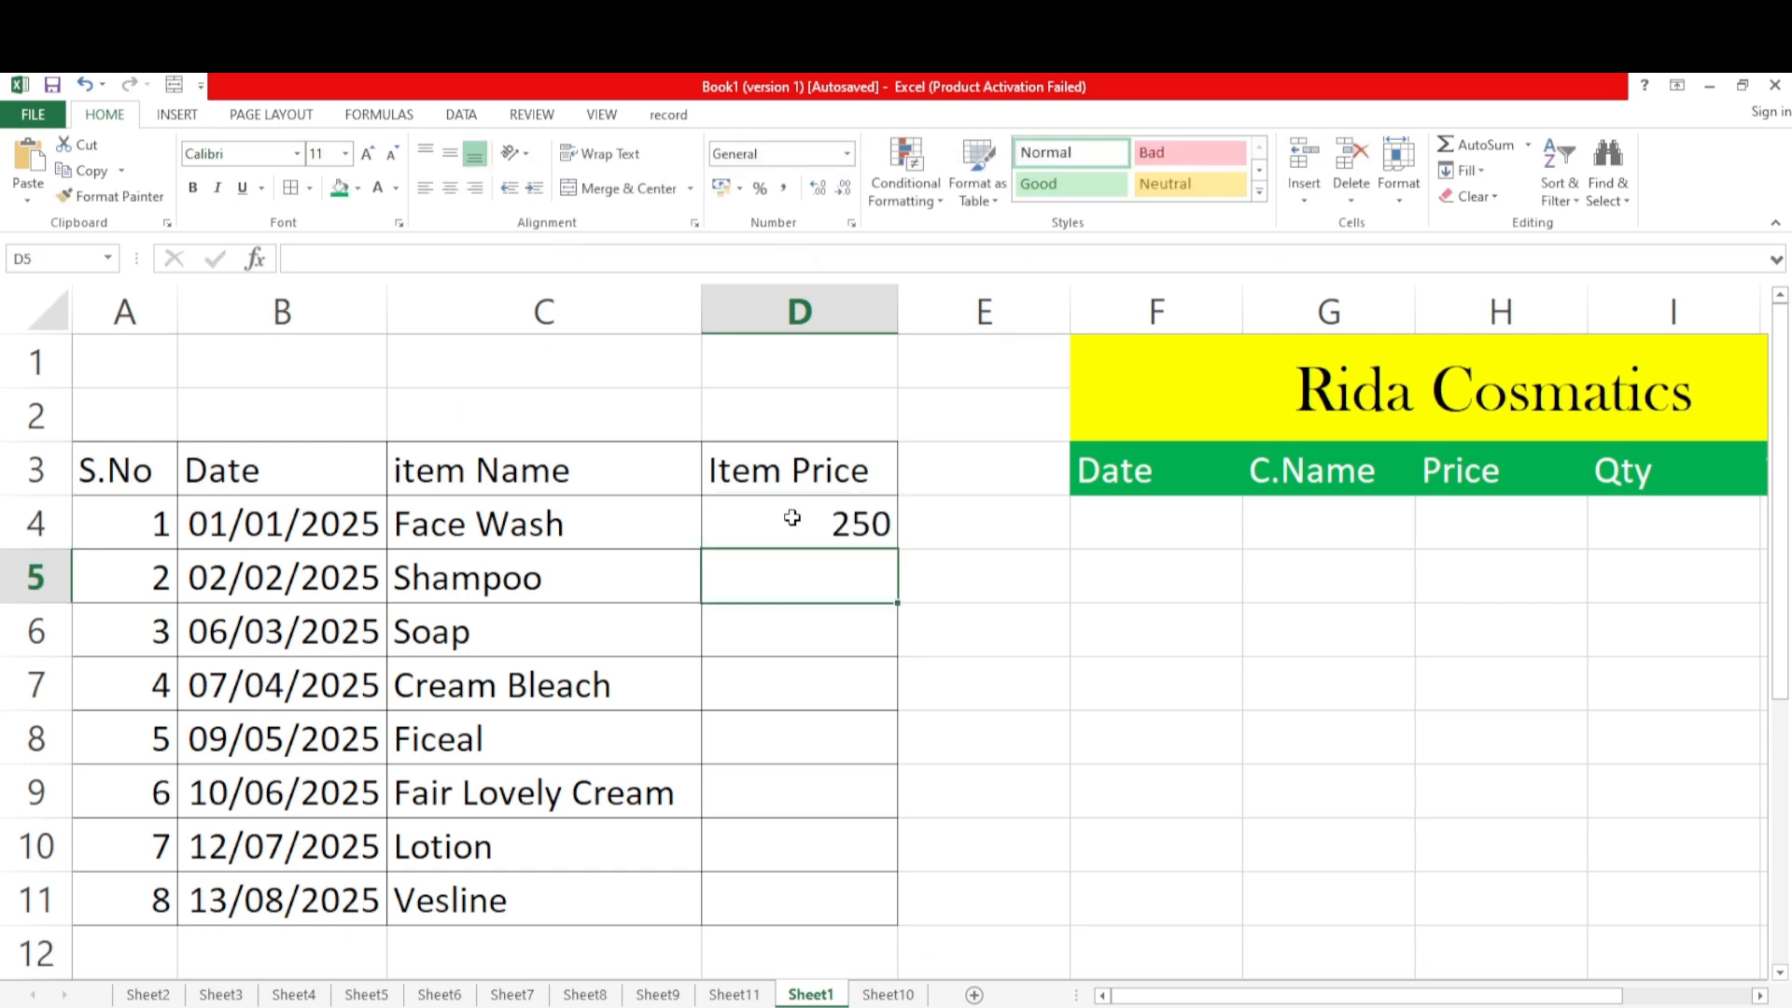
text(400)
key(Return)
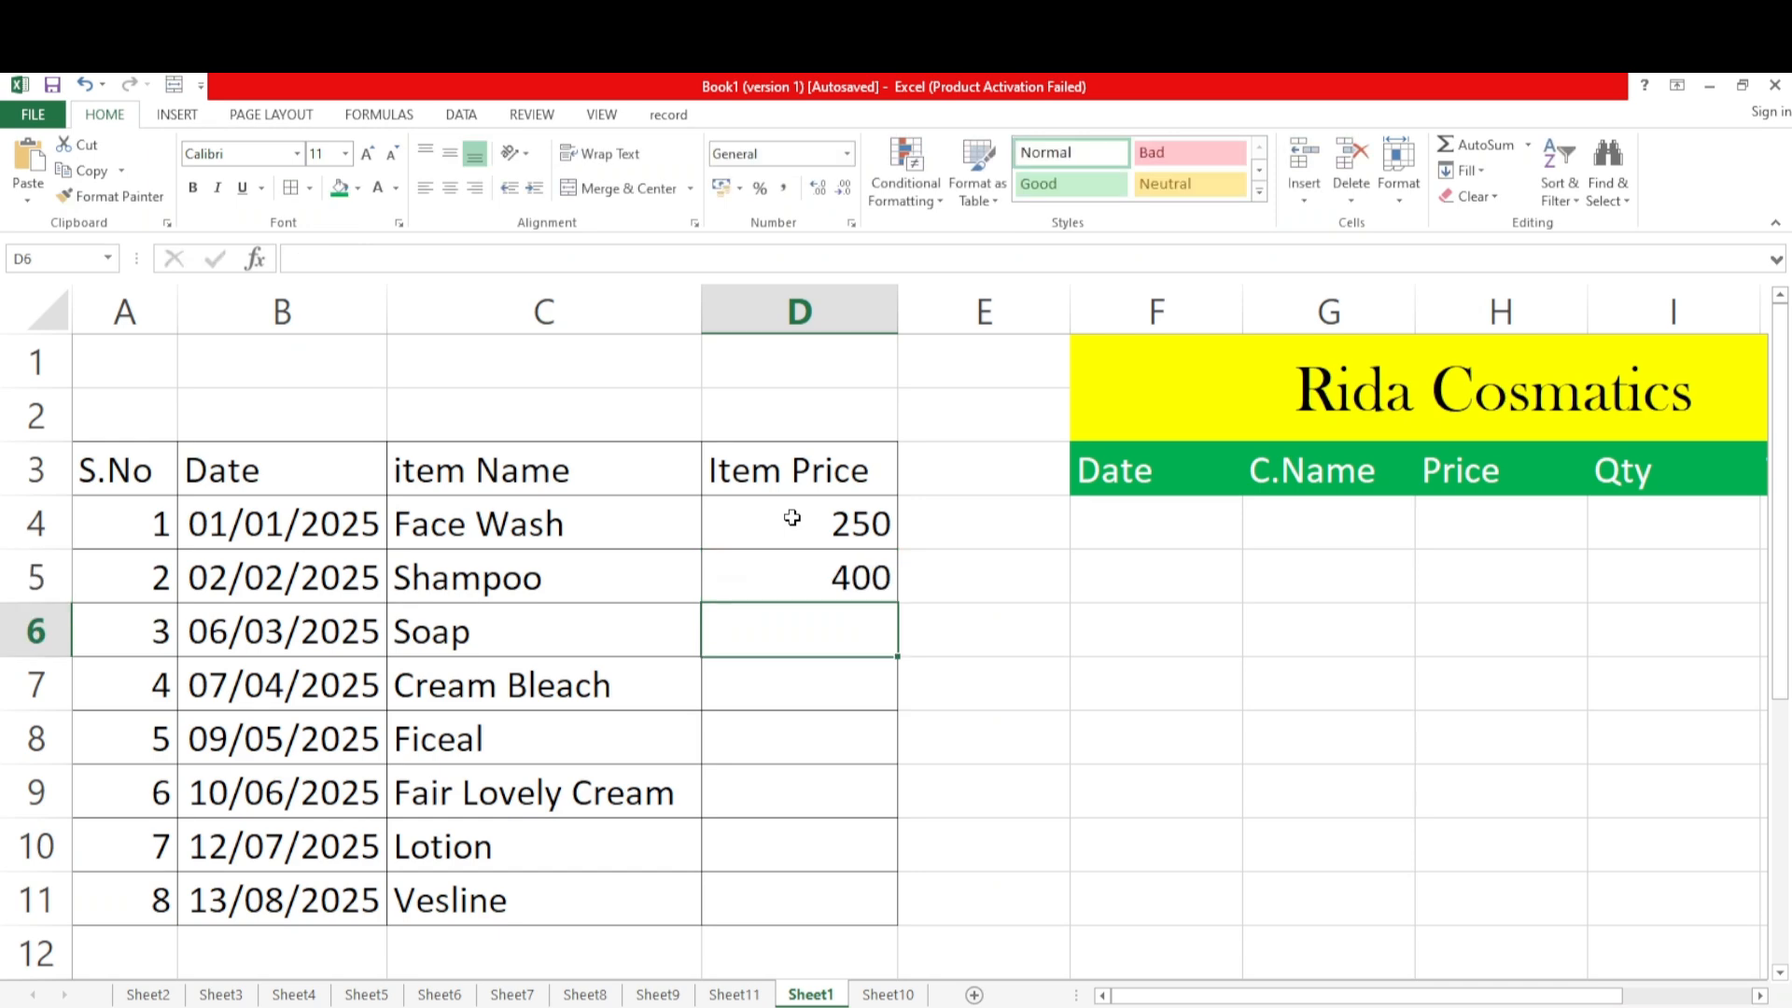
text(200)
key(Return)
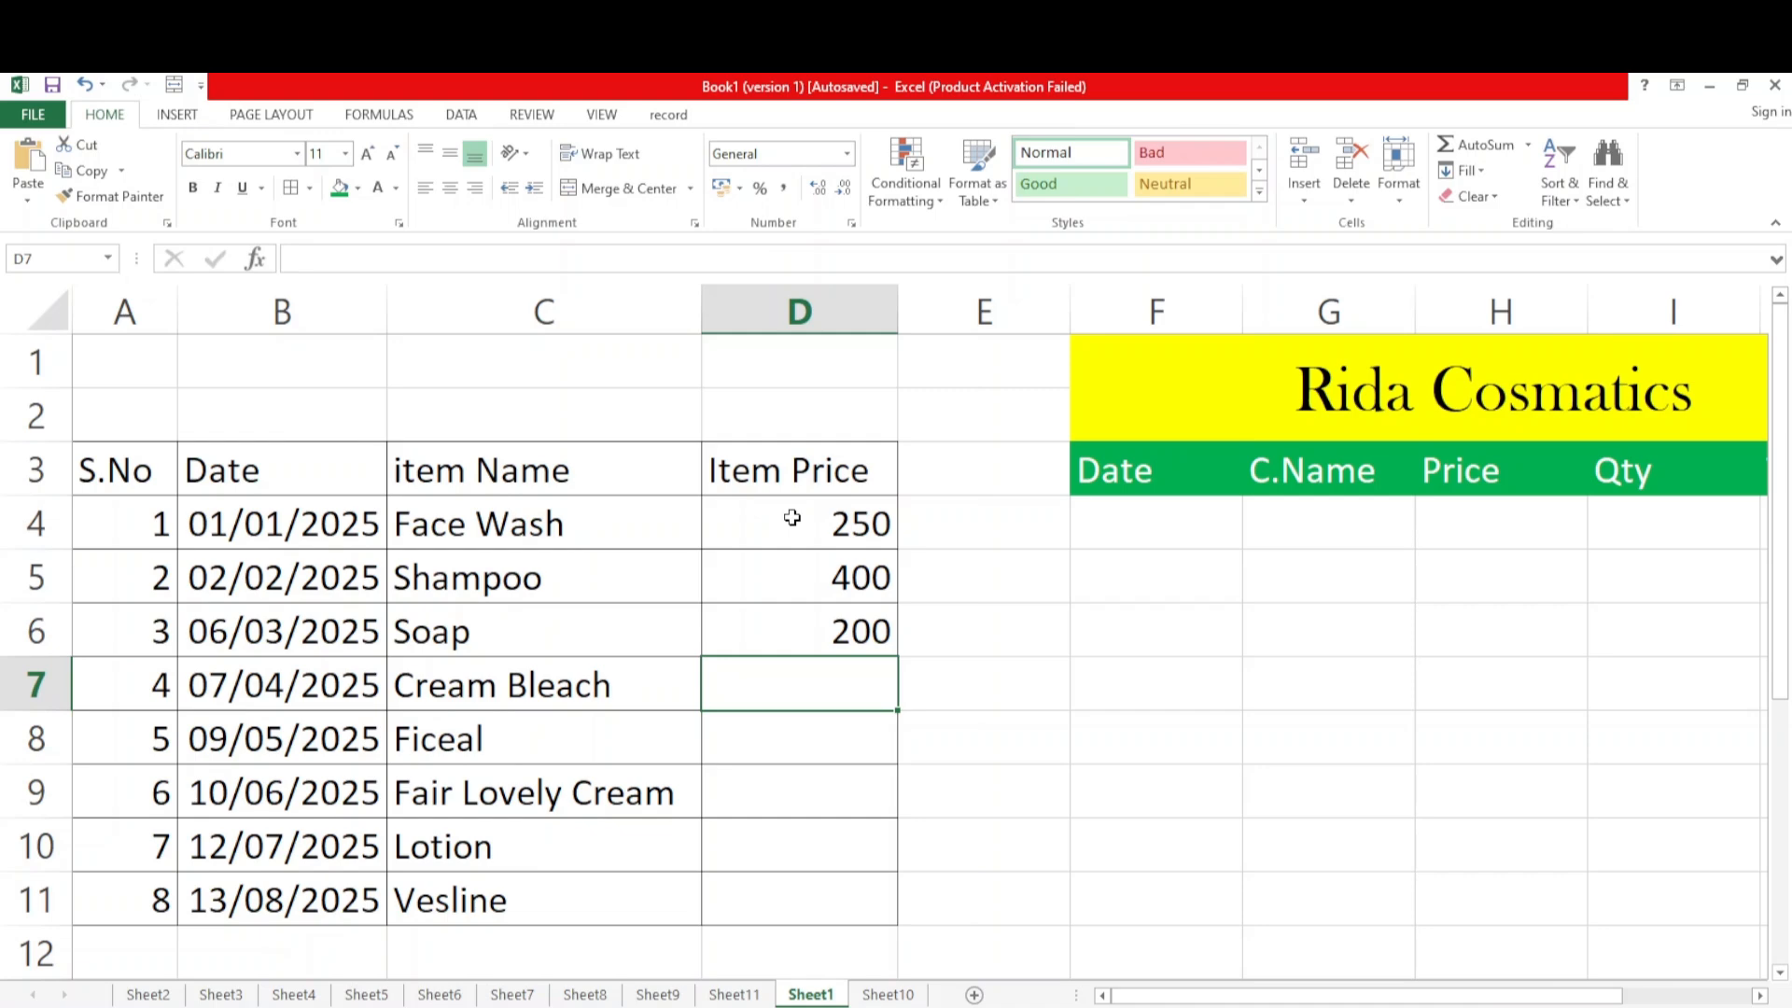
text(150)
key(Return)
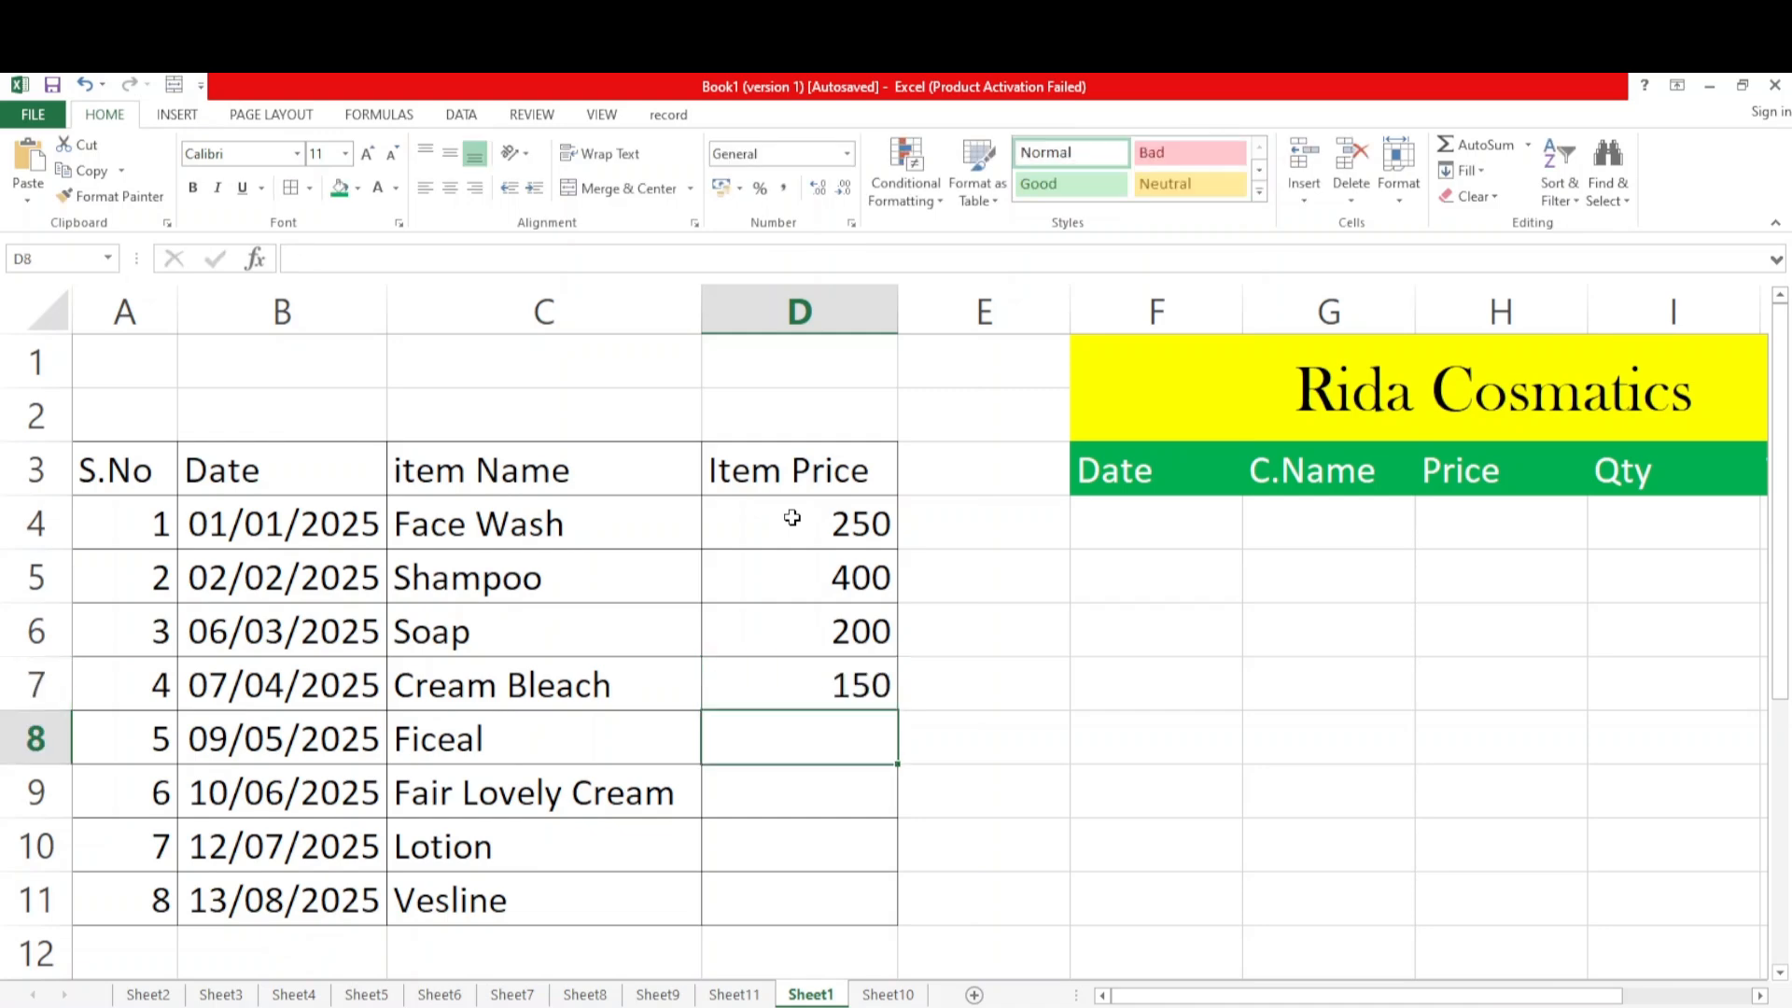
text(50)
key(Return)
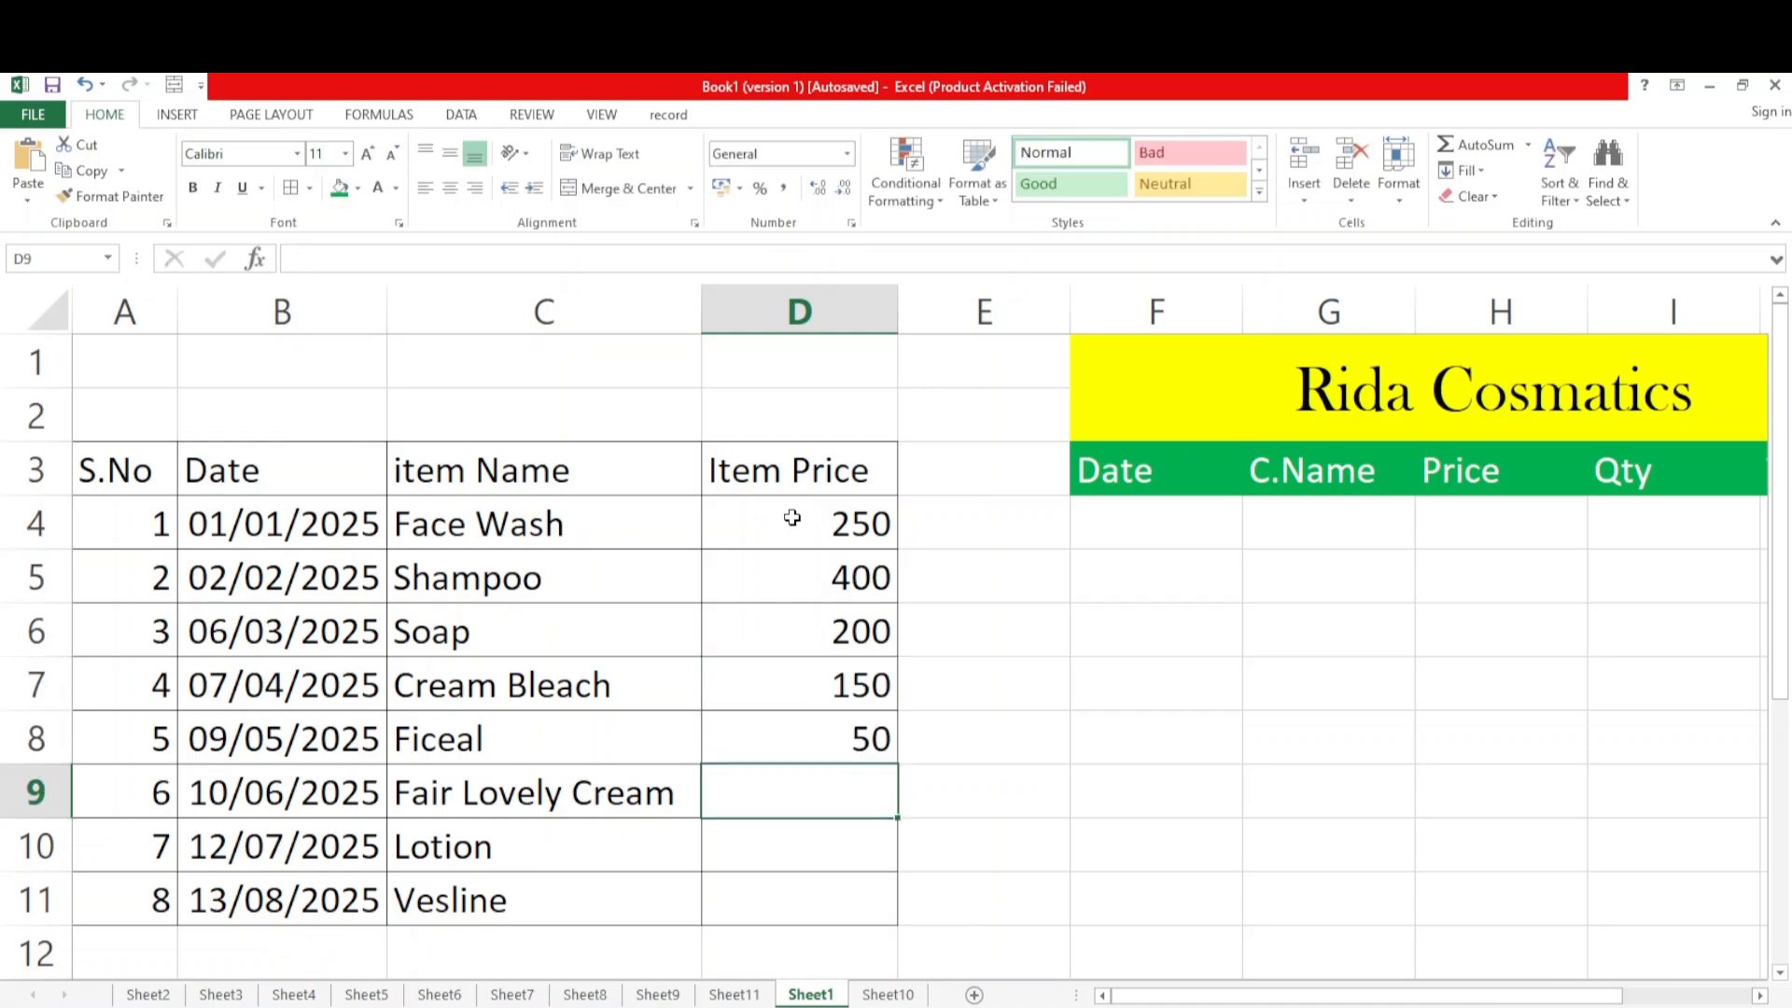
text(@)
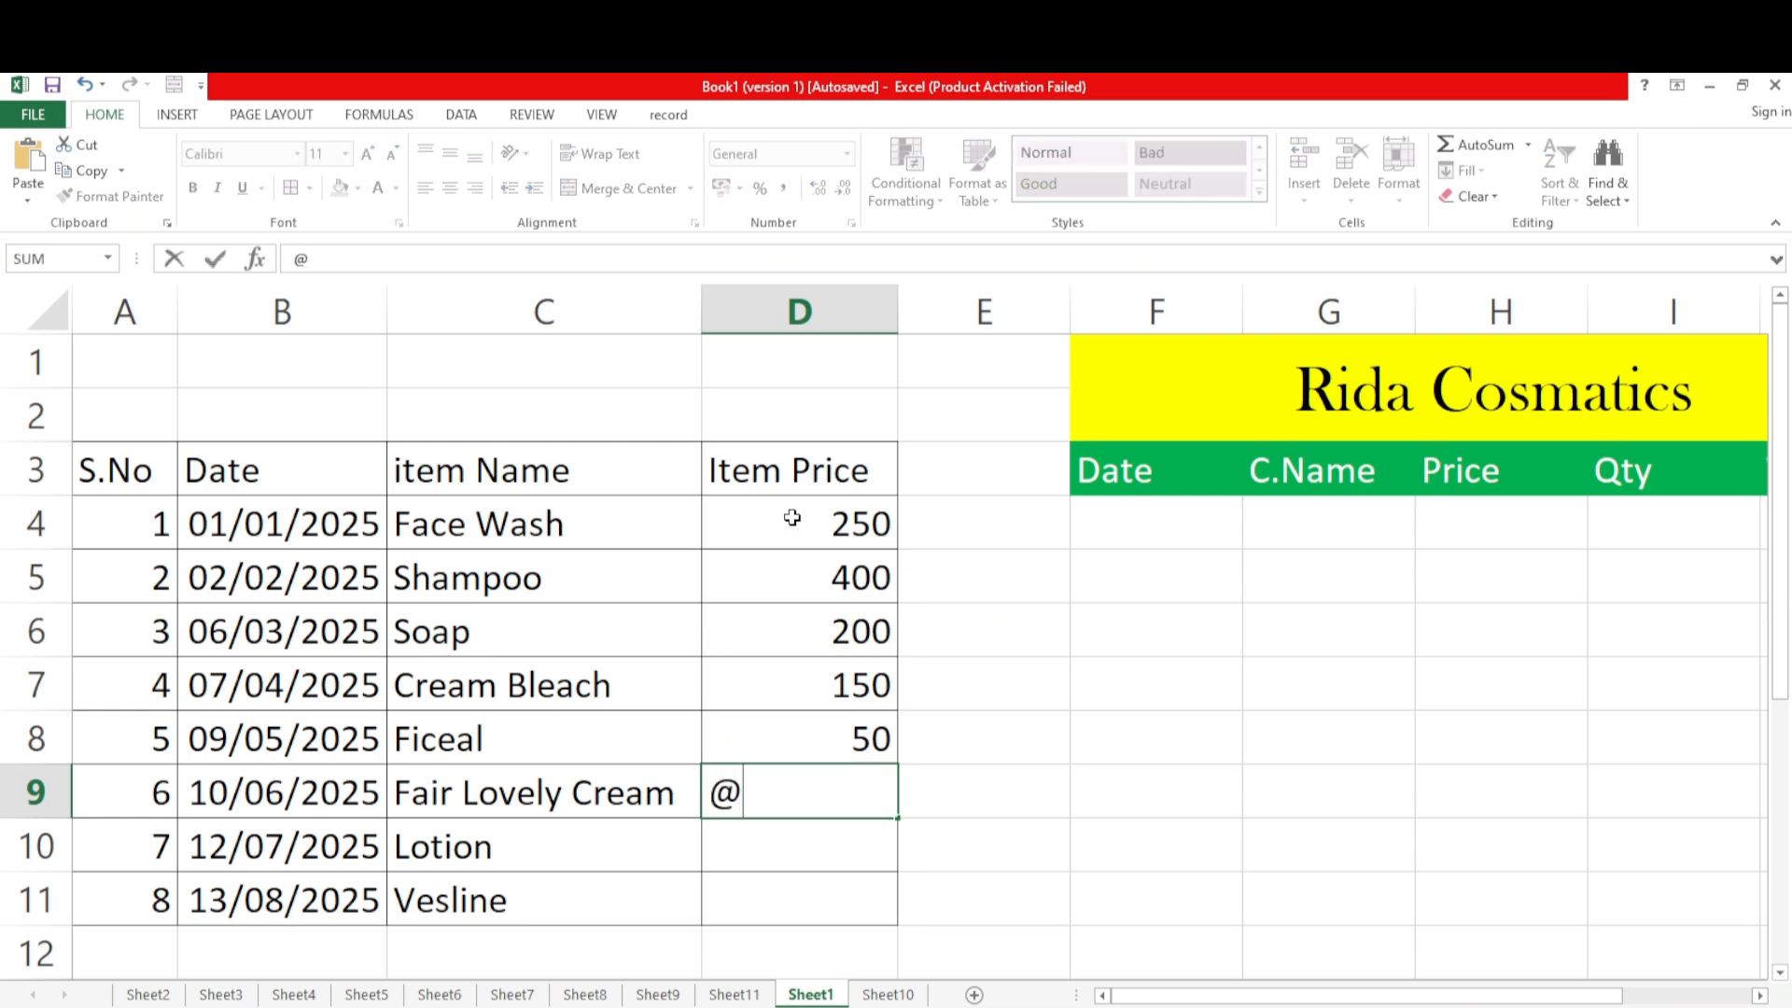
text(60)
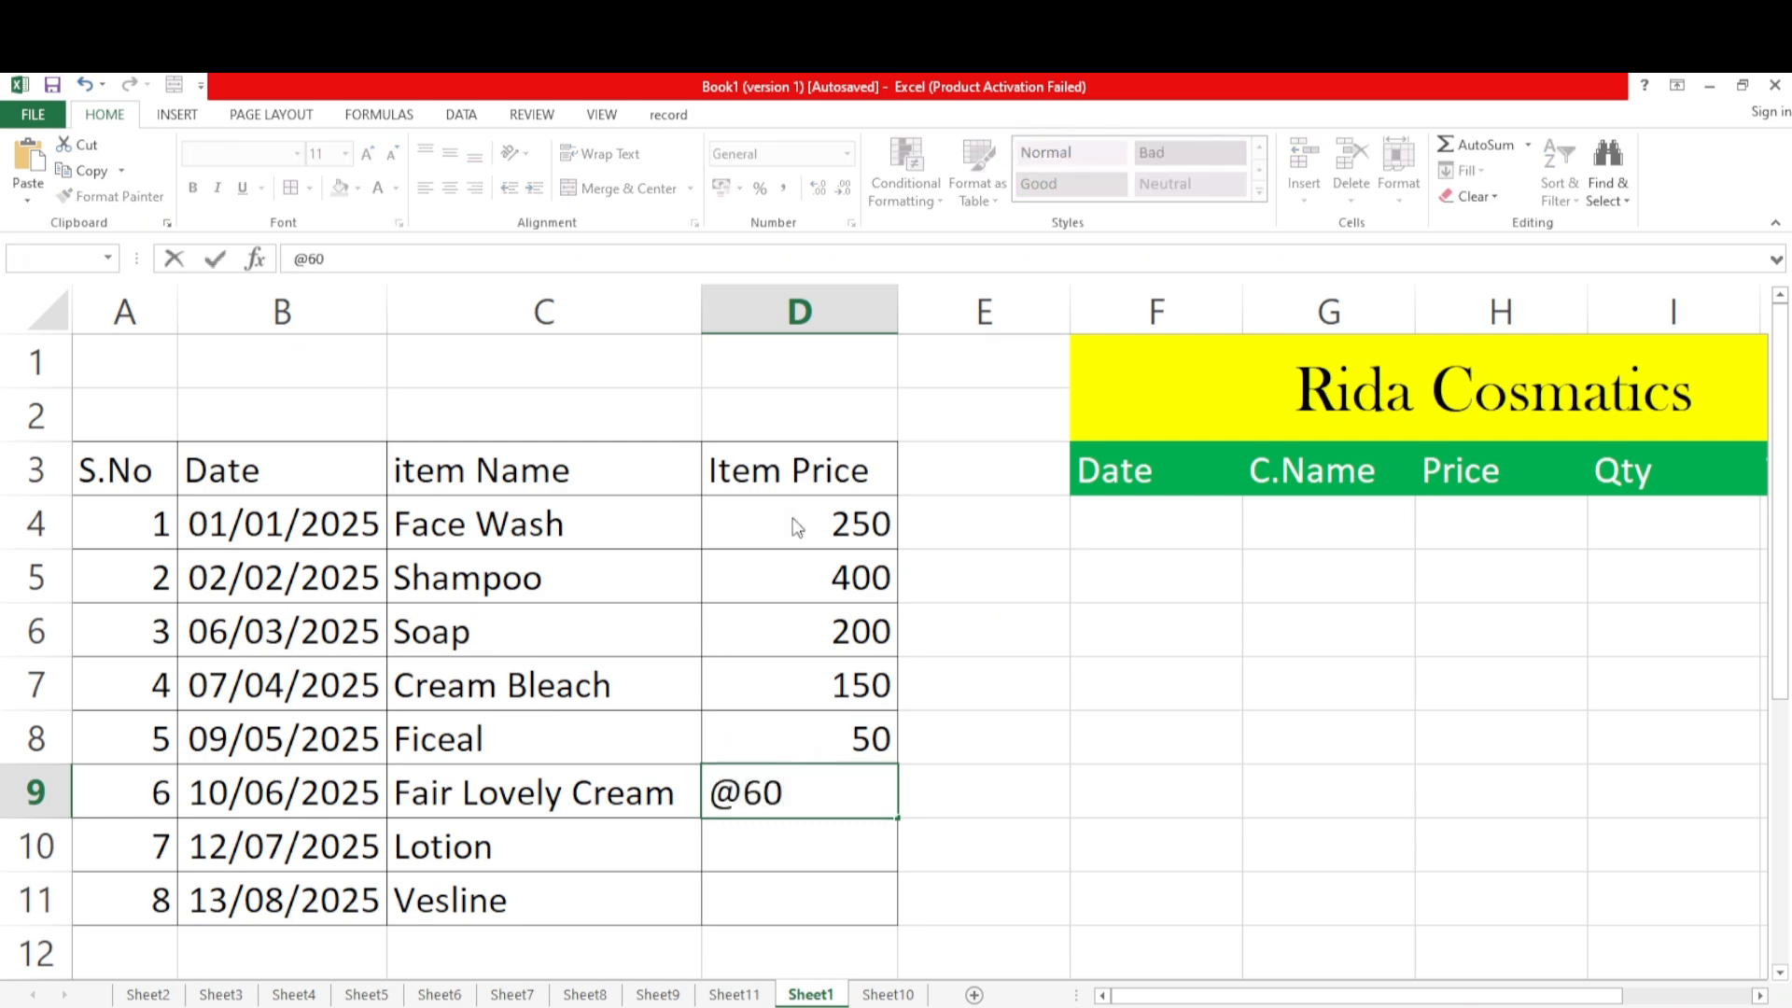
key(Return)
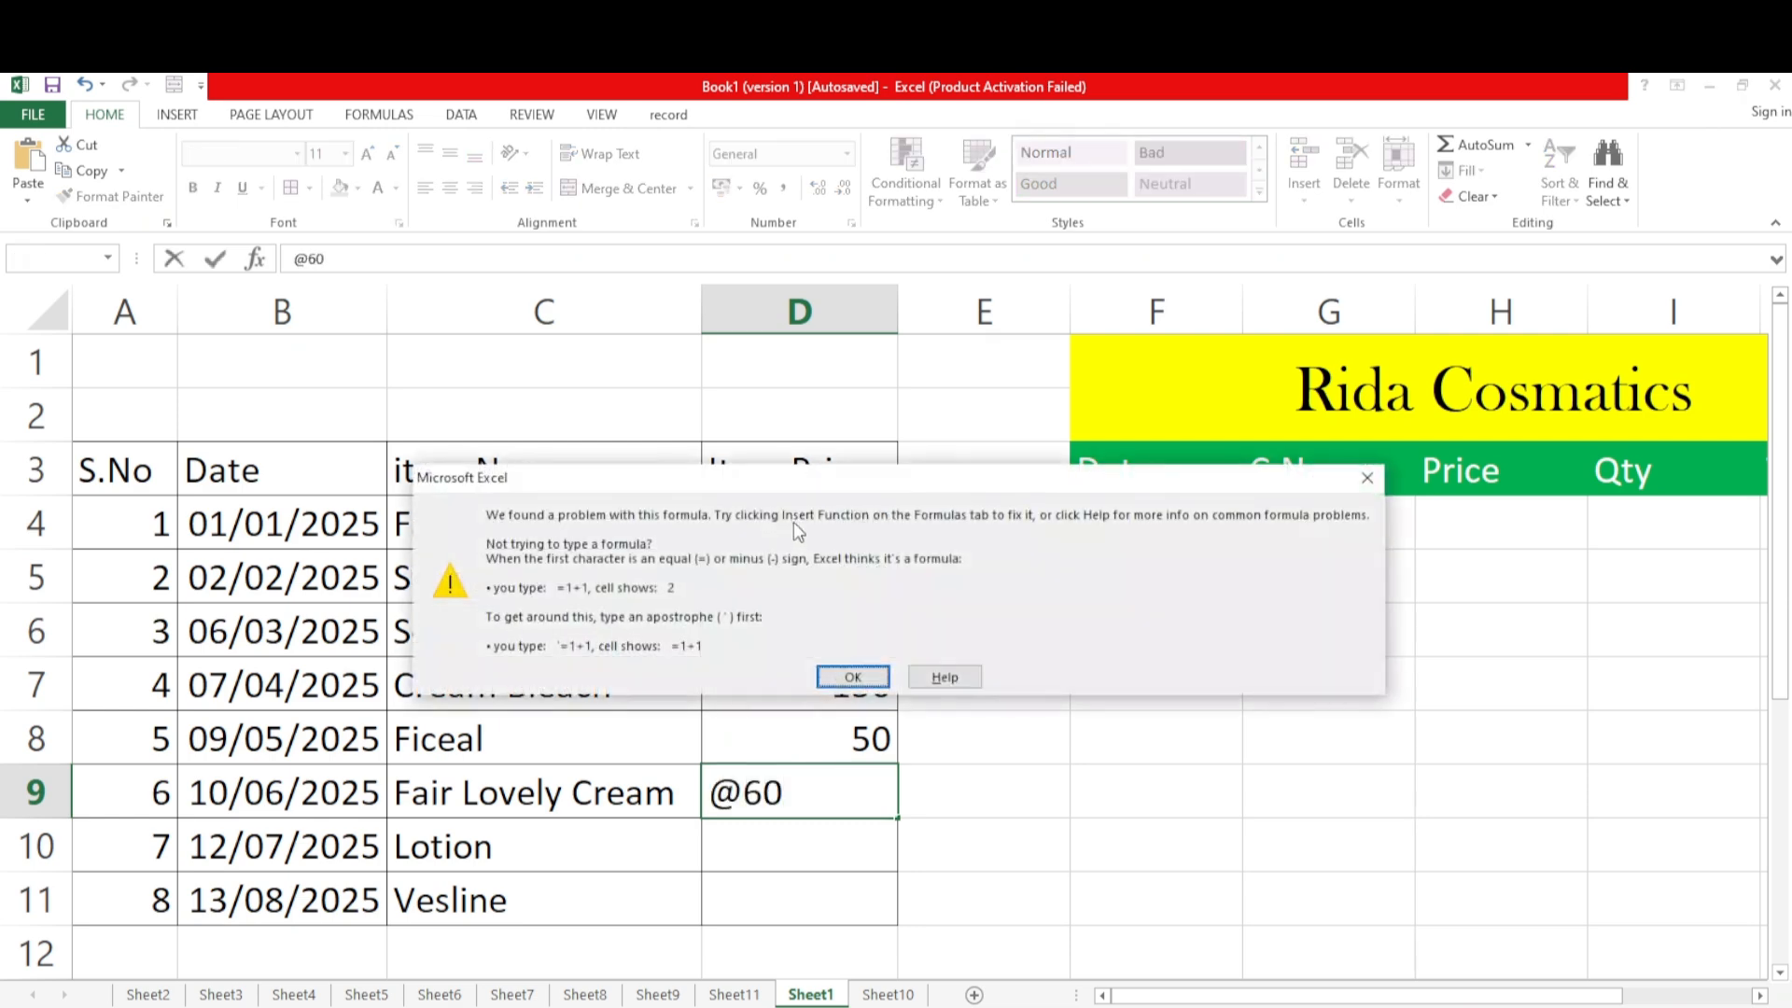
click(1367, 478)
key(BackSpace)
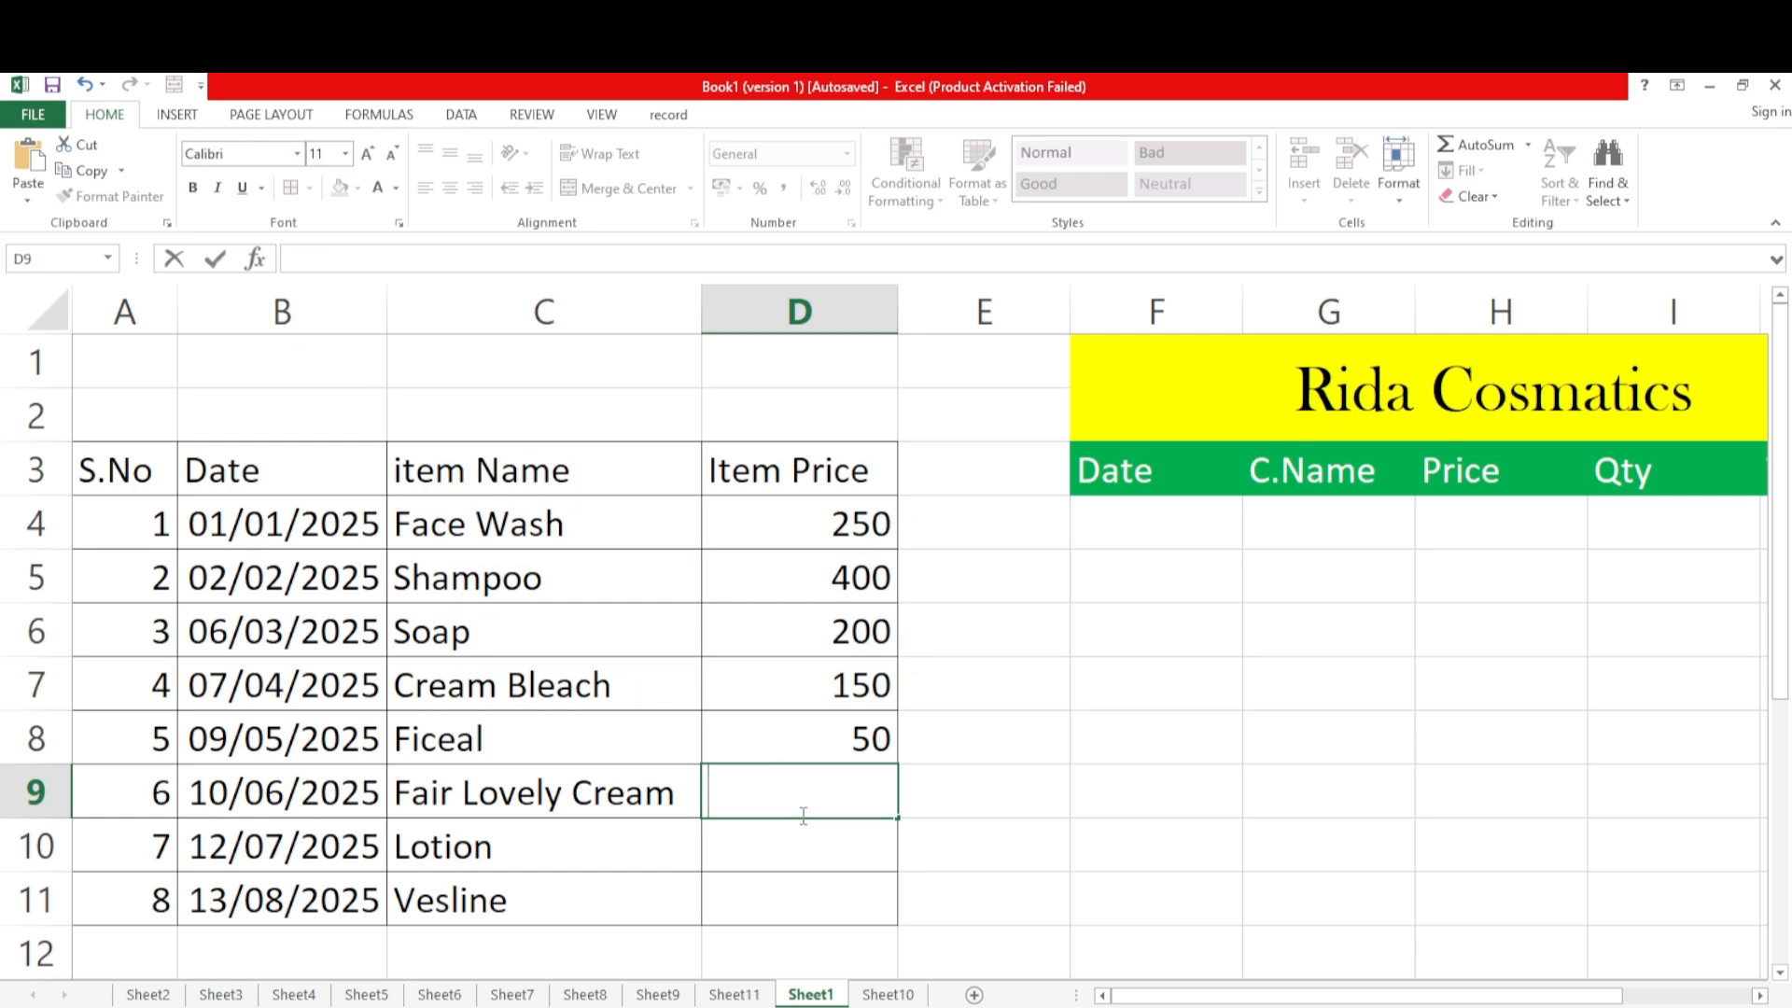
Enter the item prices 250 in D9, 300 in D10 and 450 in D11
text(250)
click(775, 853)
text(4)
key(BackSpace)
text(39)
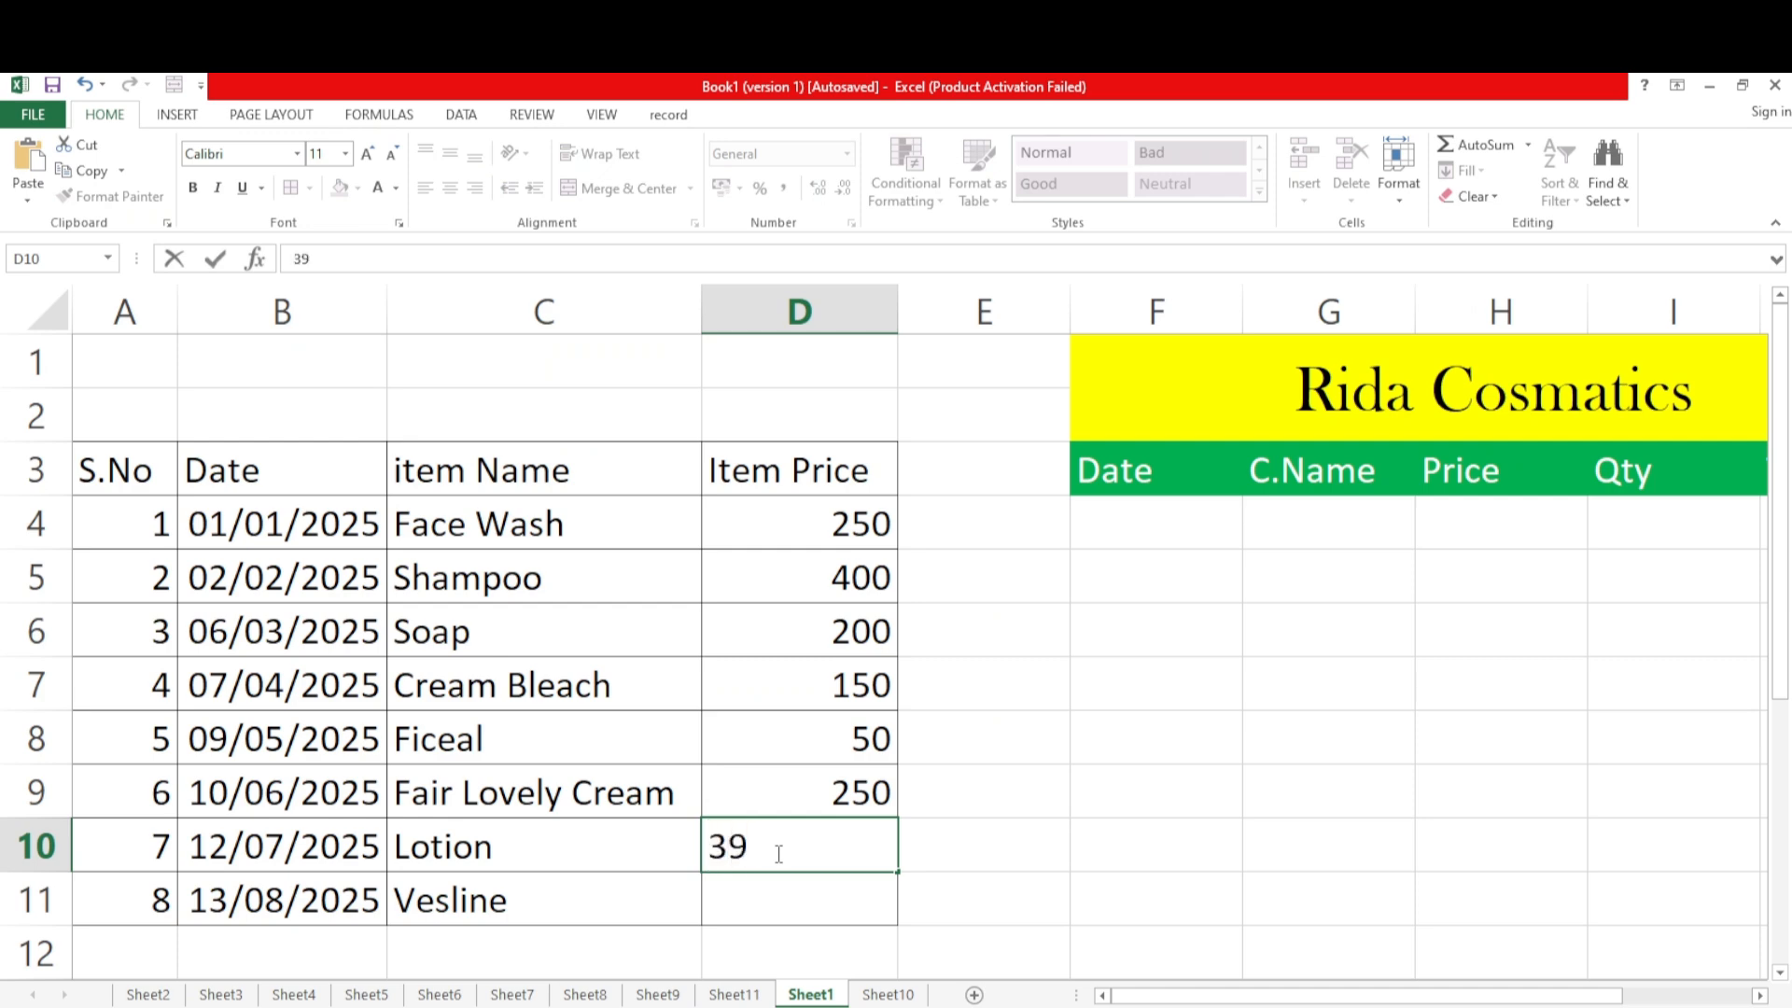
key(BackSpace)
text(00)
key(Return)
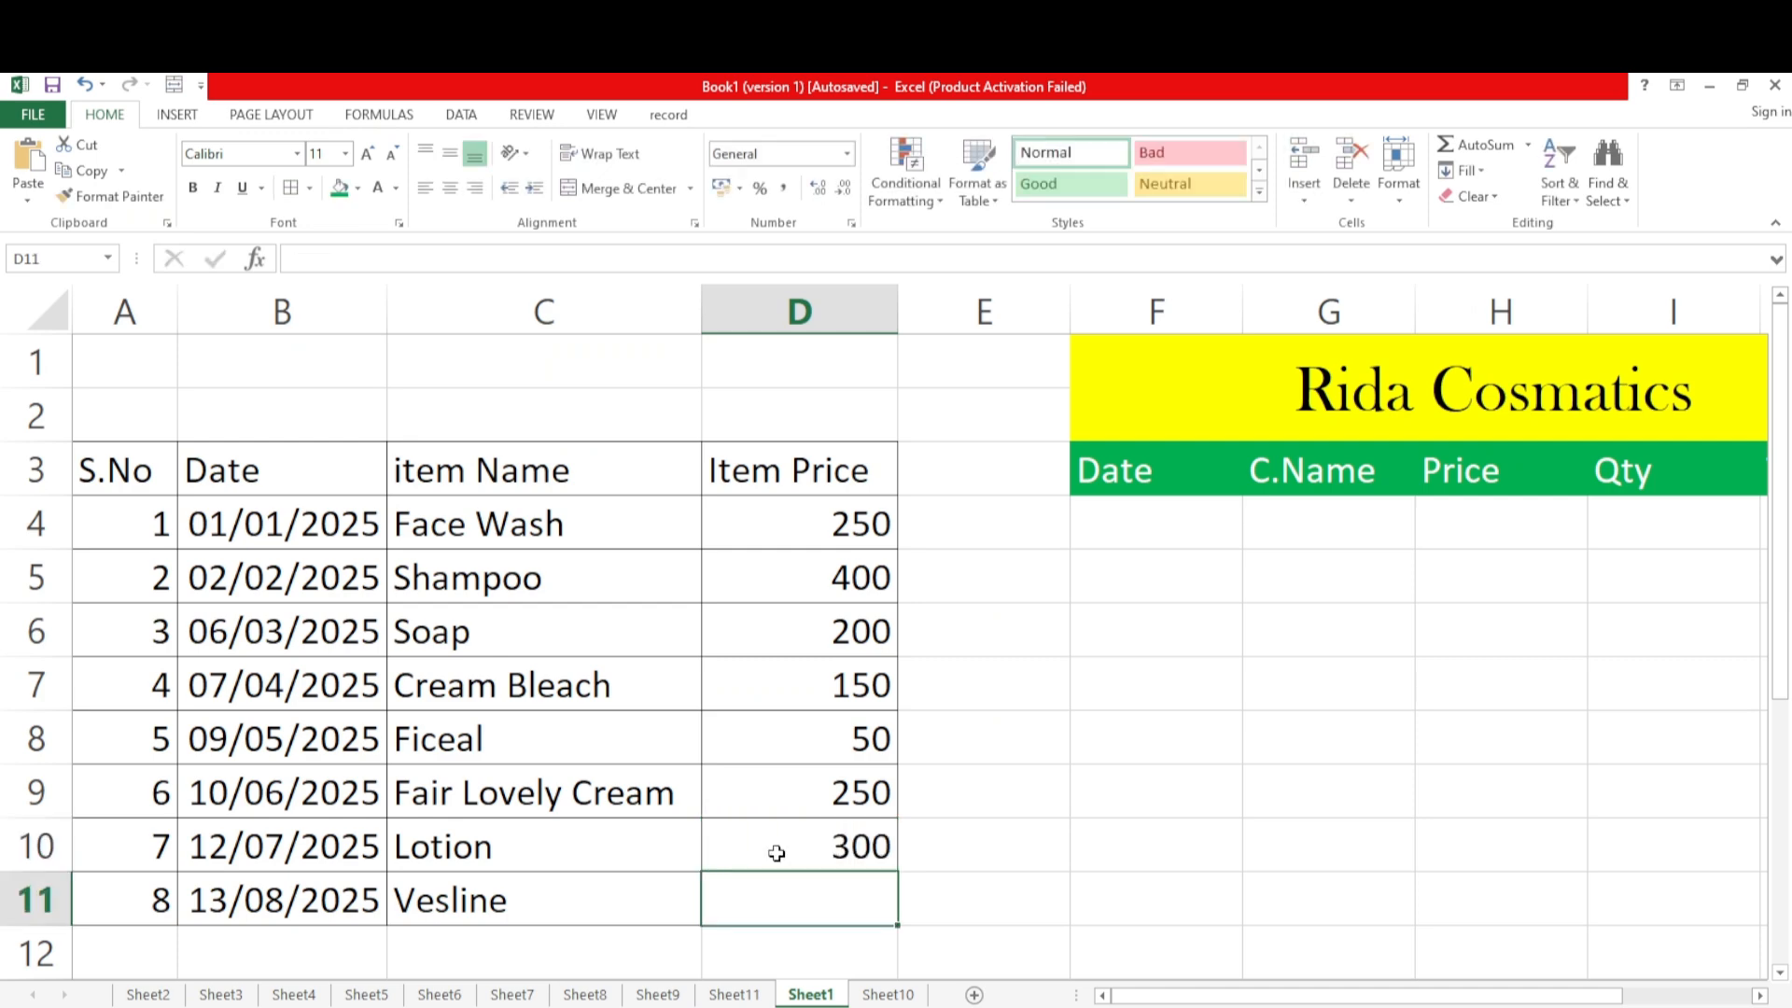
text(450)
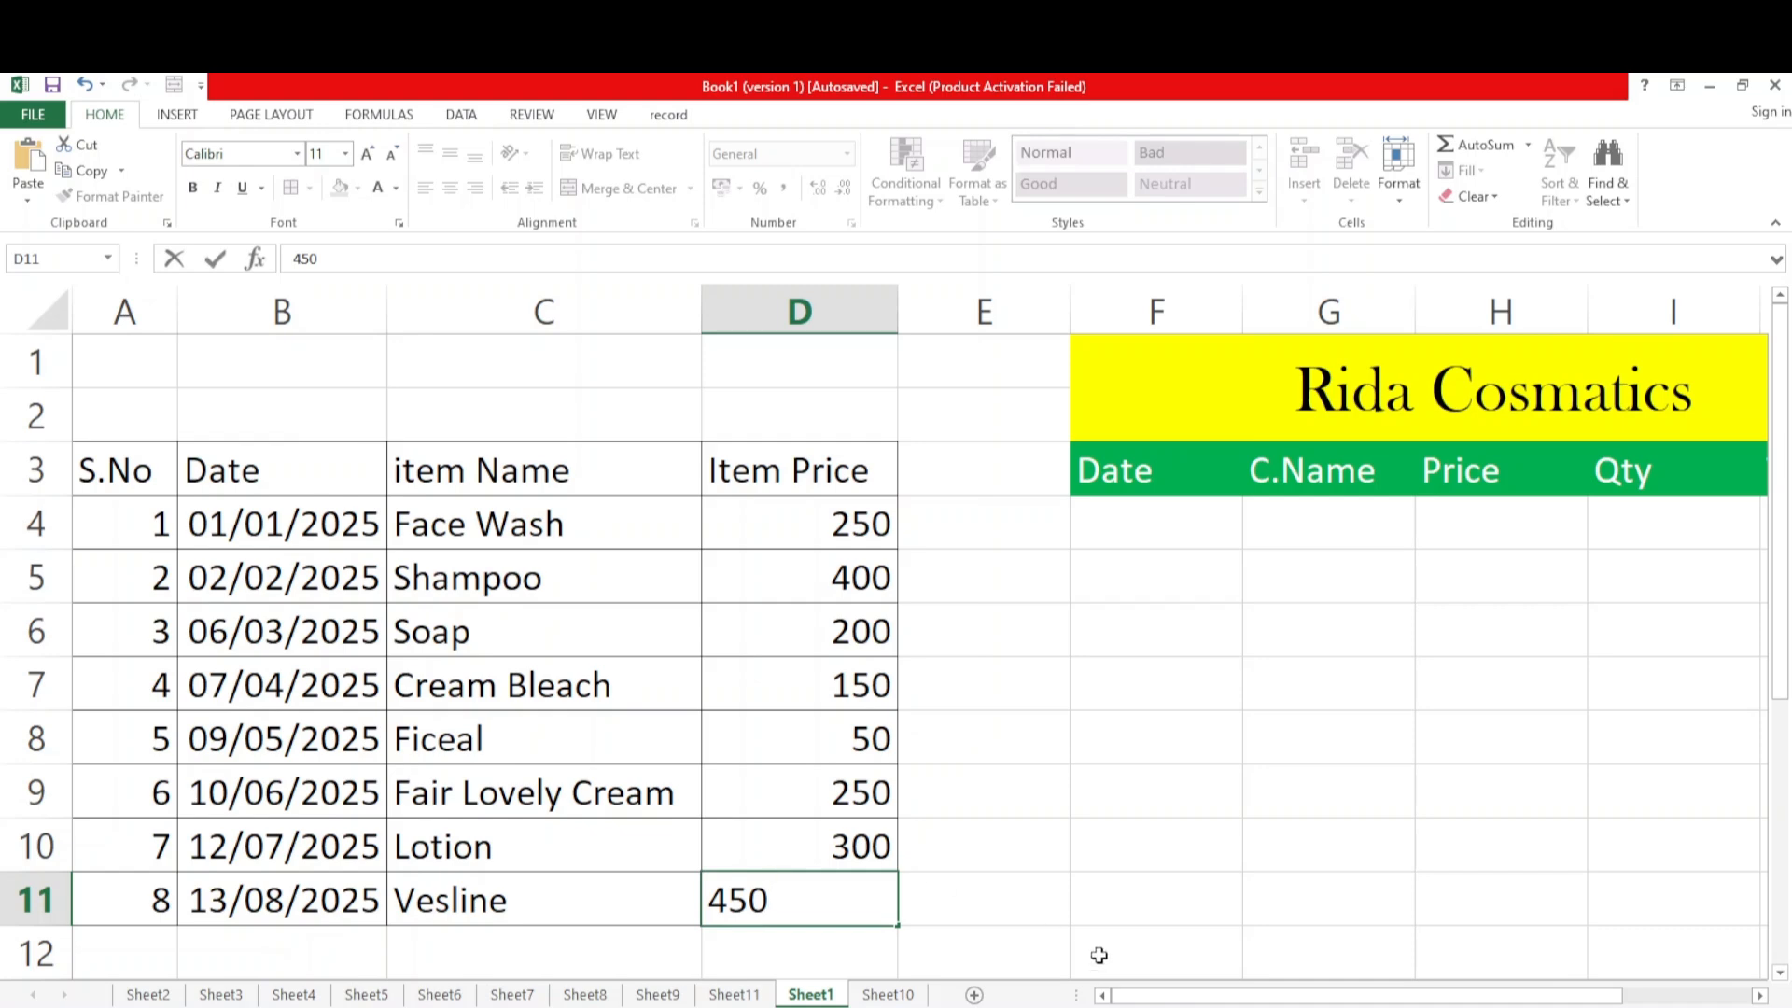
click(1098, 955)
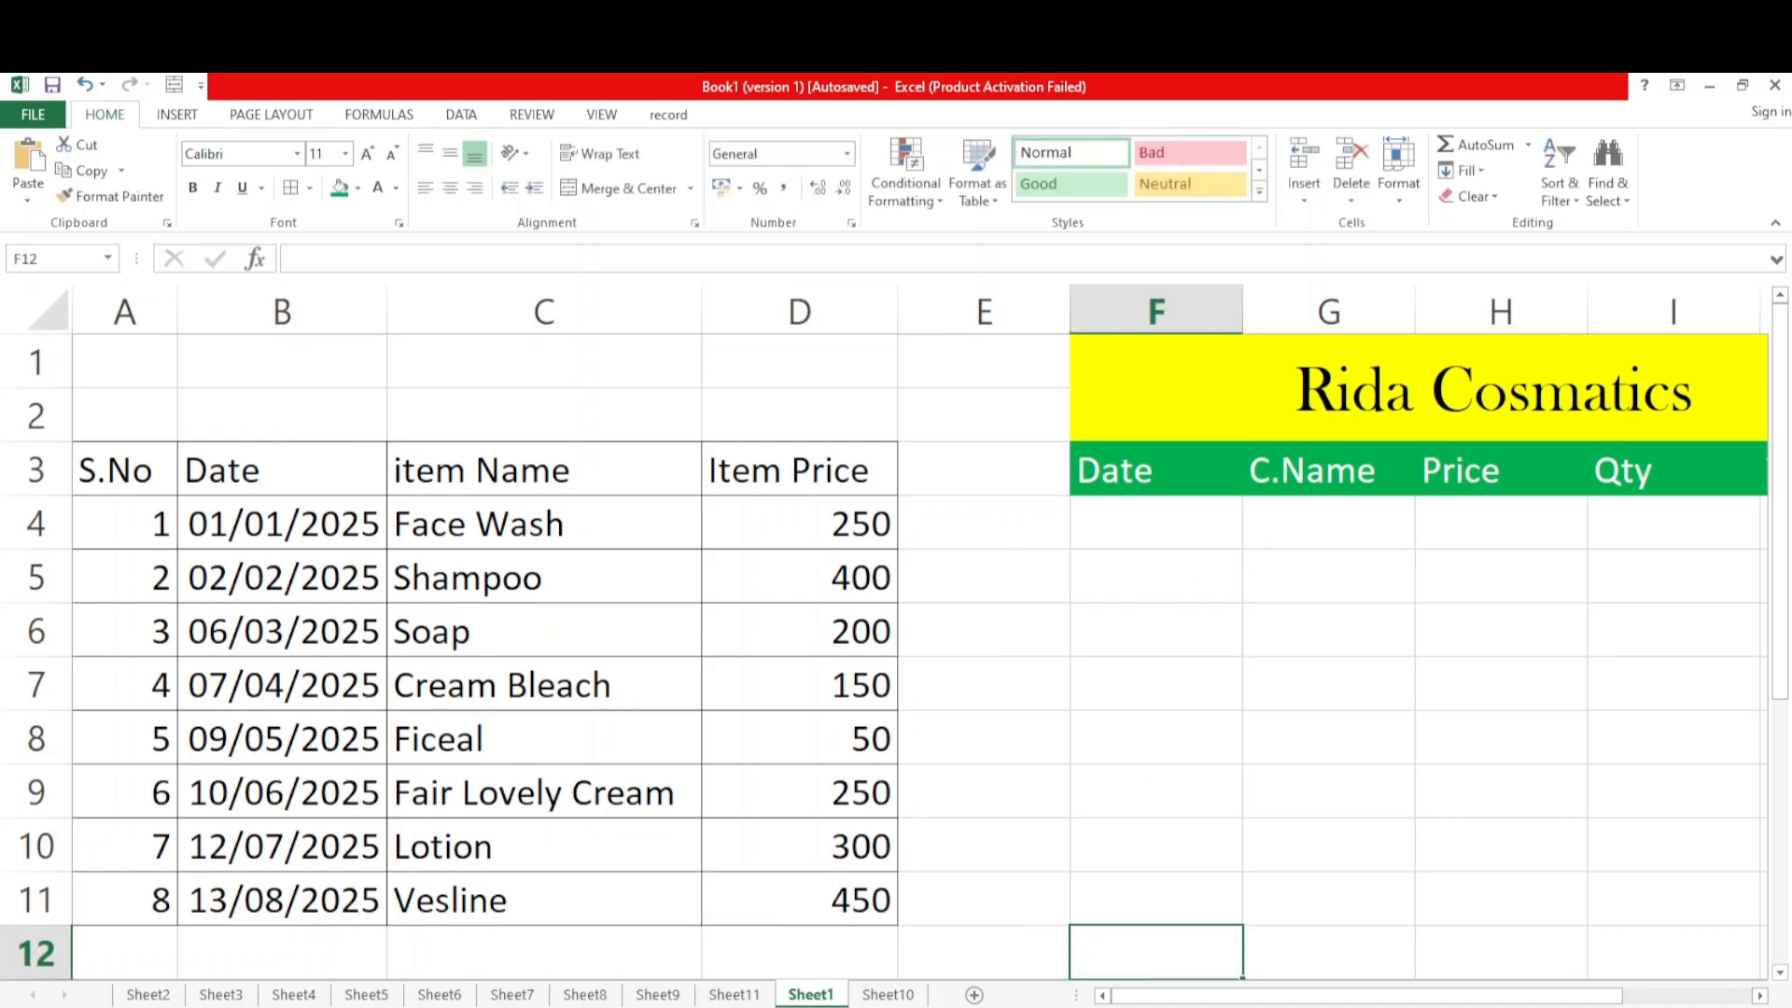
Apply List data validation to F4 under the sales table's Date heading, with =$B$4:$B$11 as the source
drag(1163, 998, 1286, 1001)
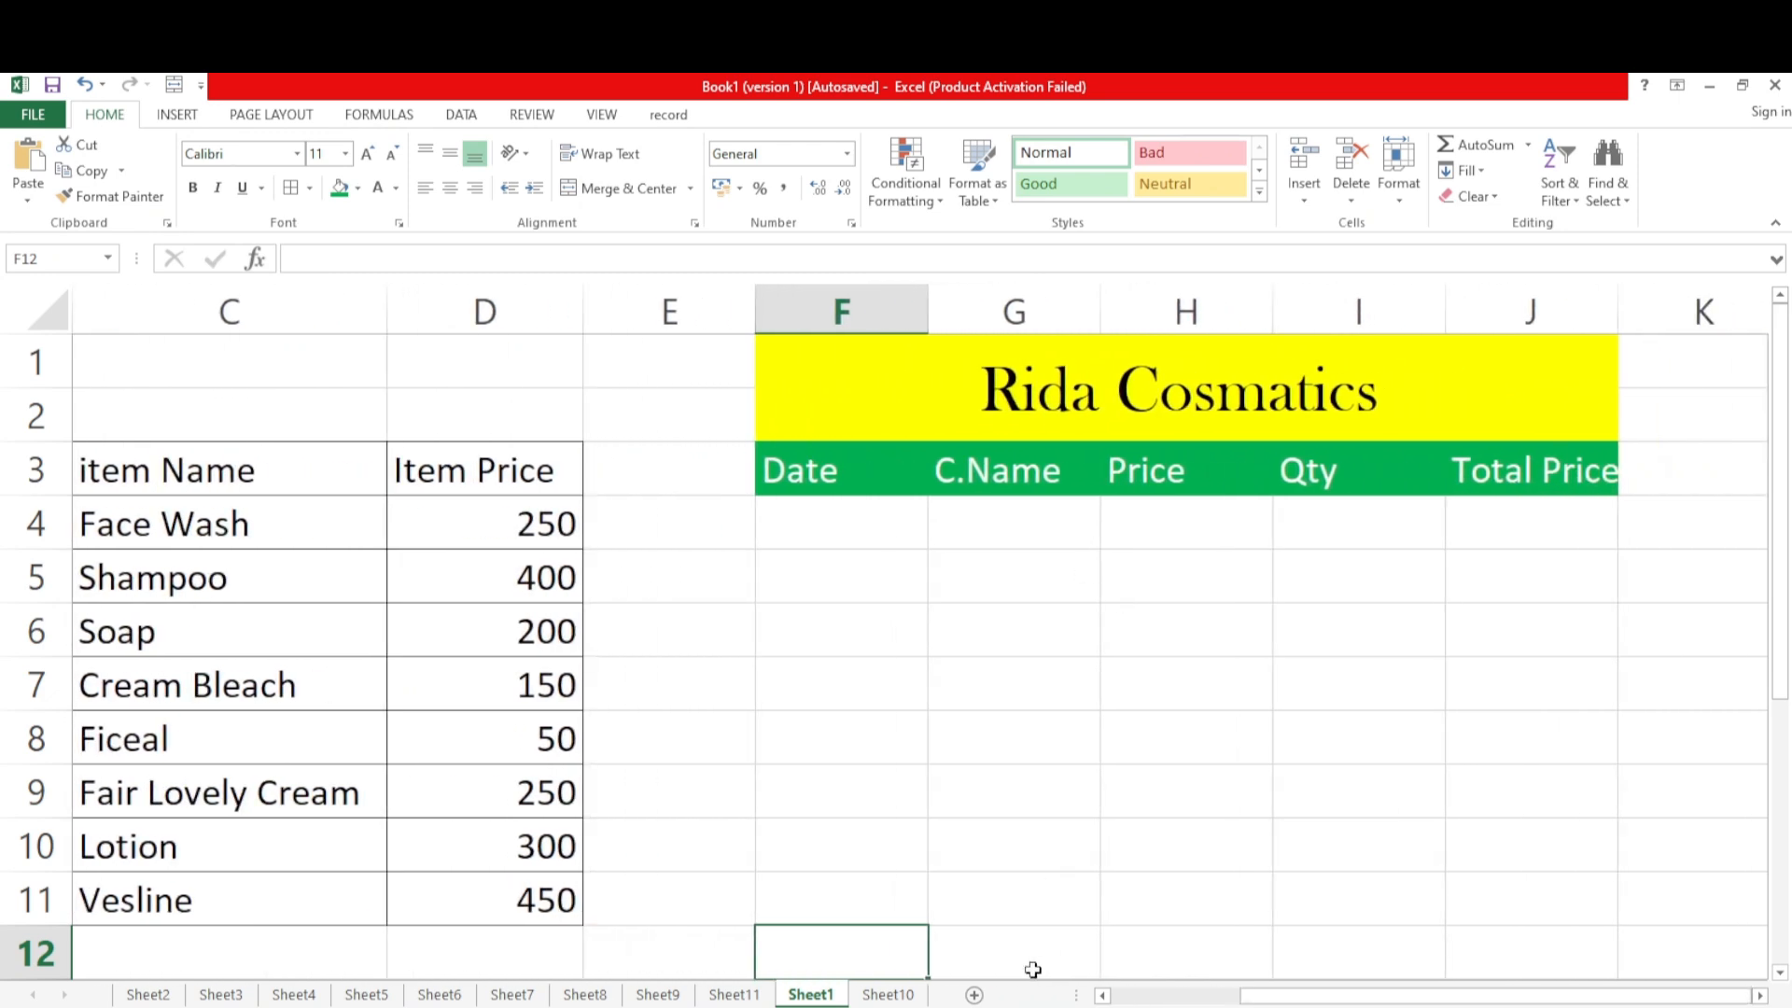
drag(1285, 997, 1310, 997)
click(855, 522)
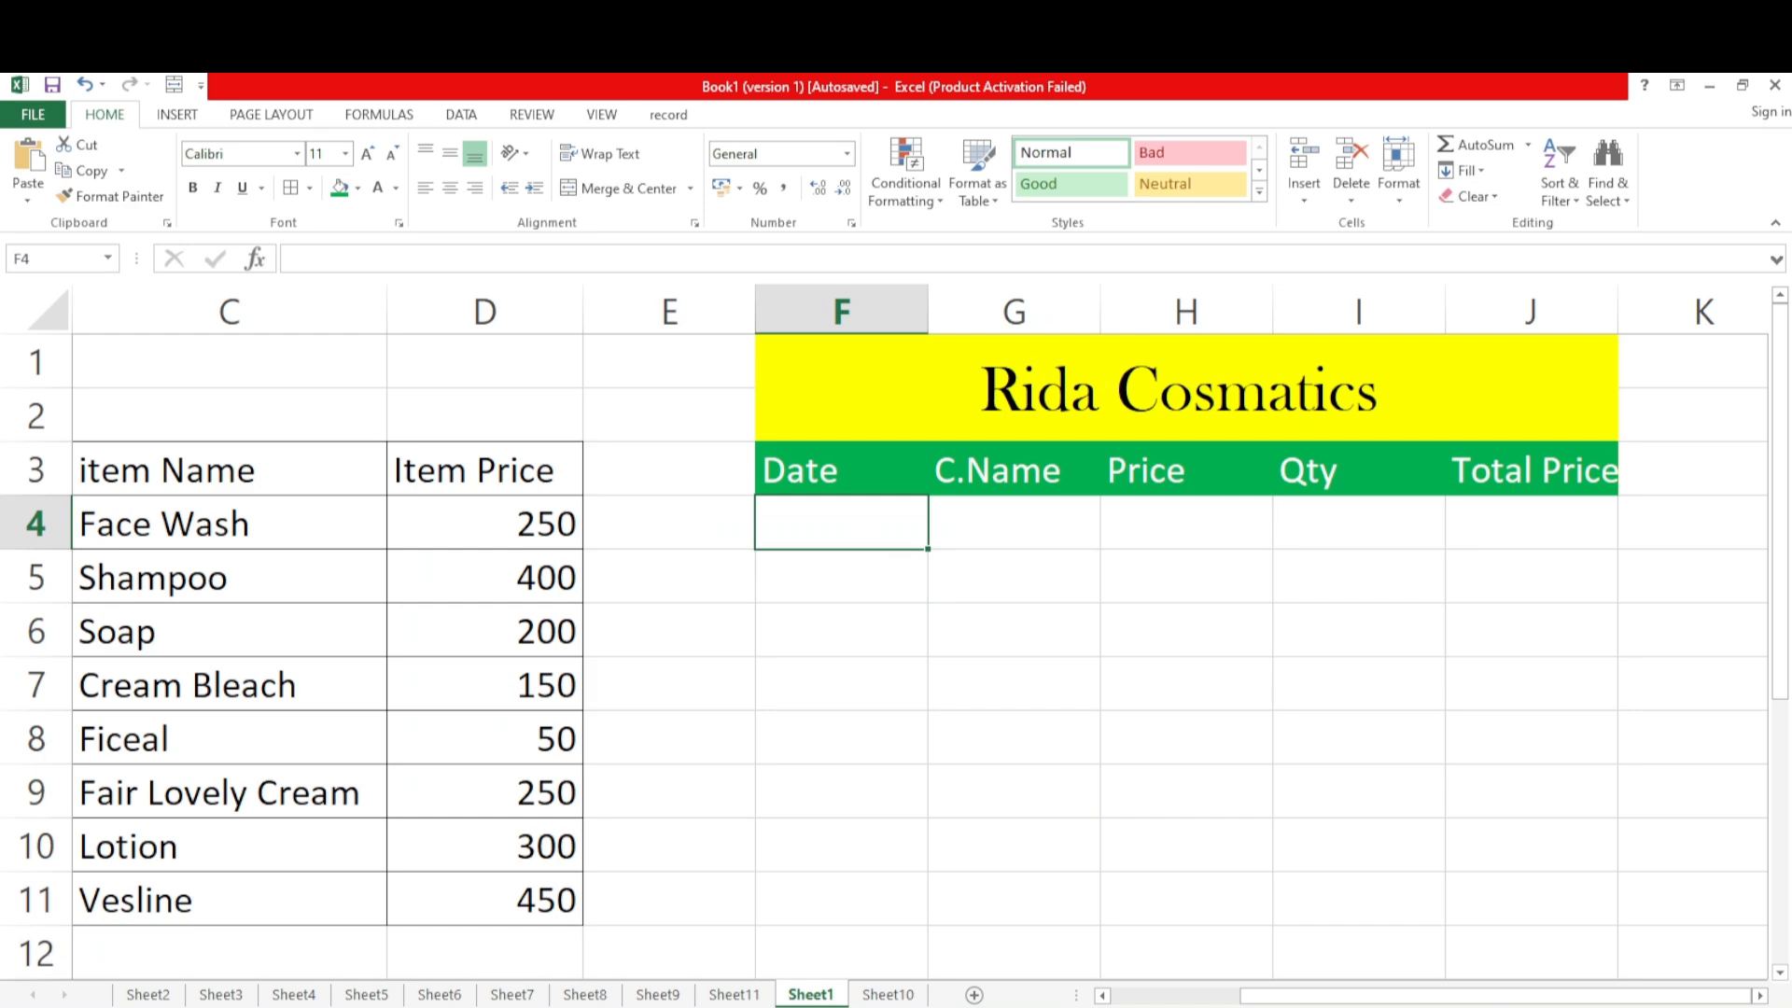
scroll(885, 631, down, 4)
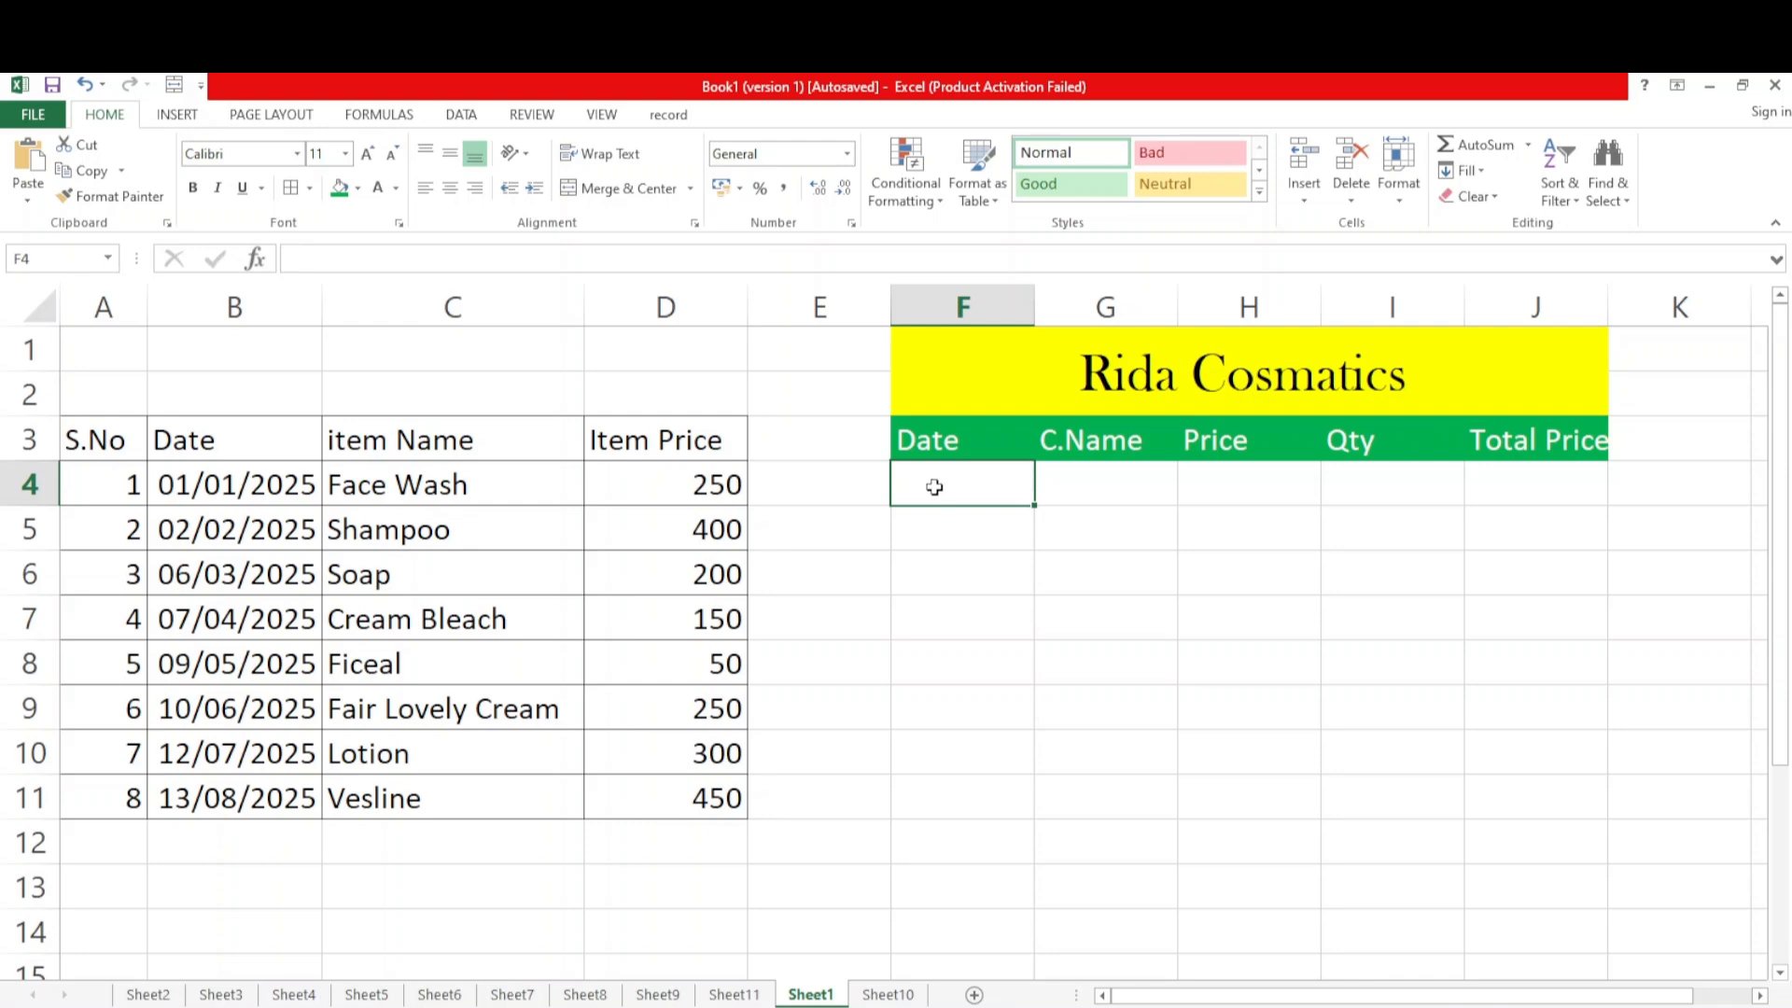
click(466, 118)
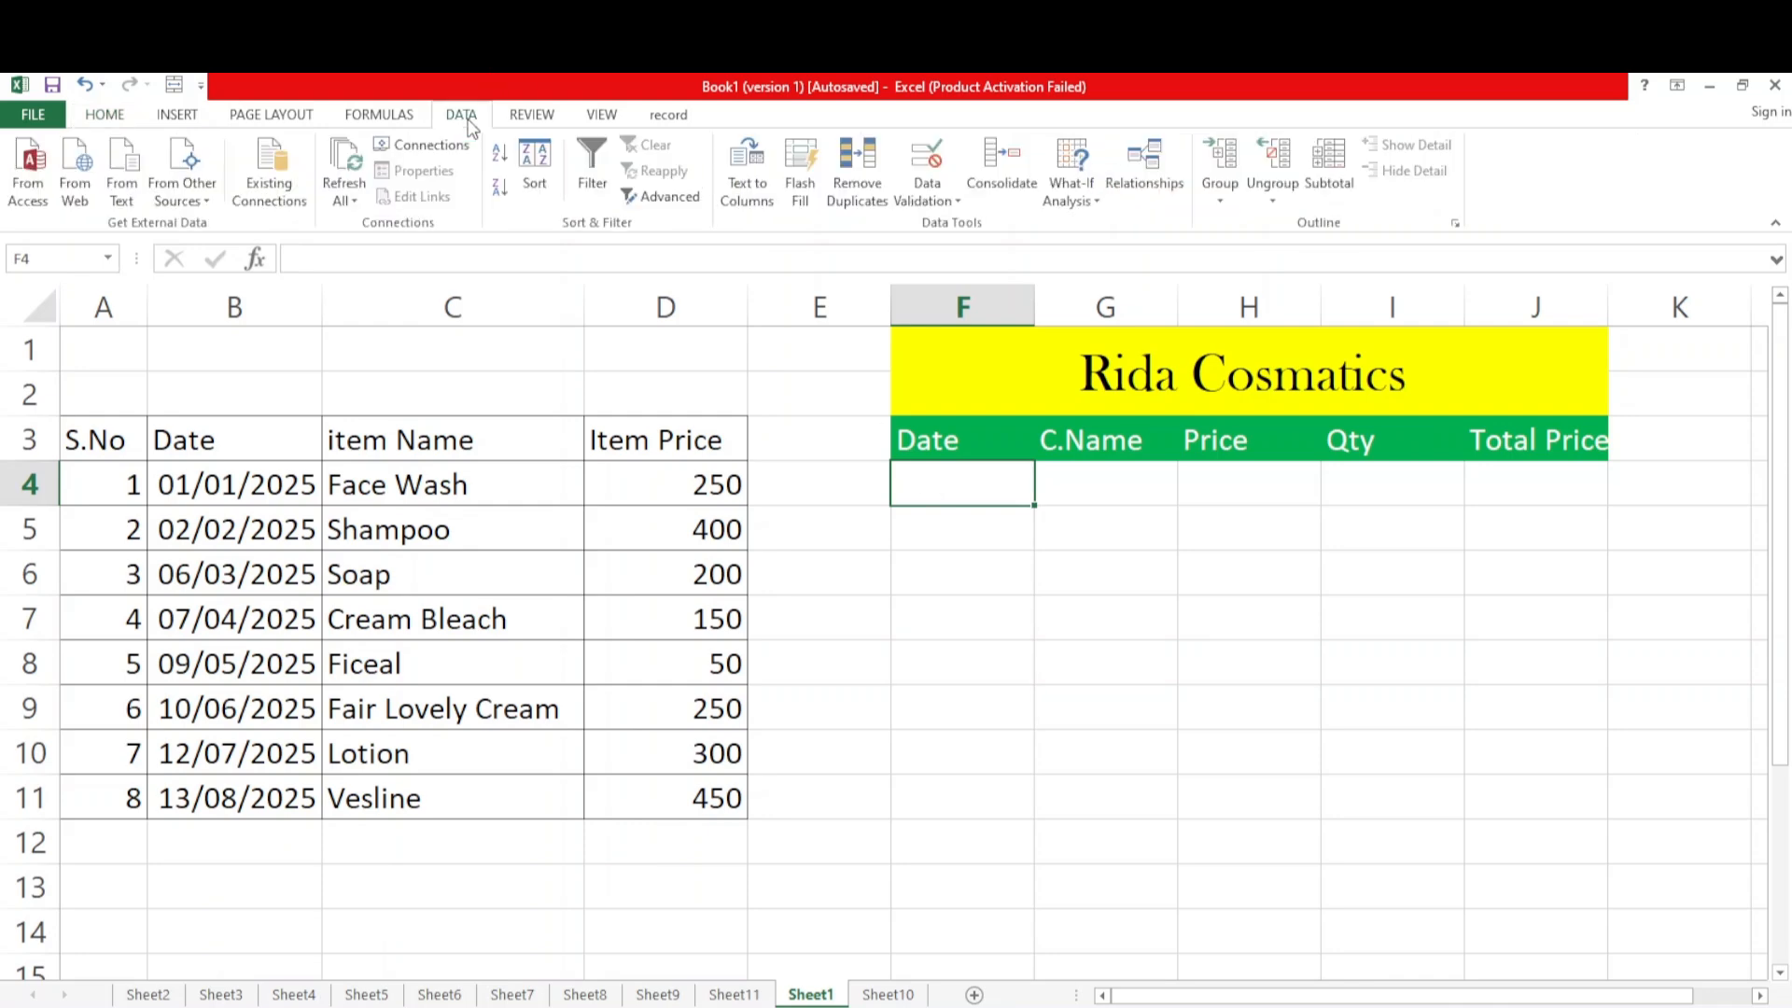
click(945, 200)
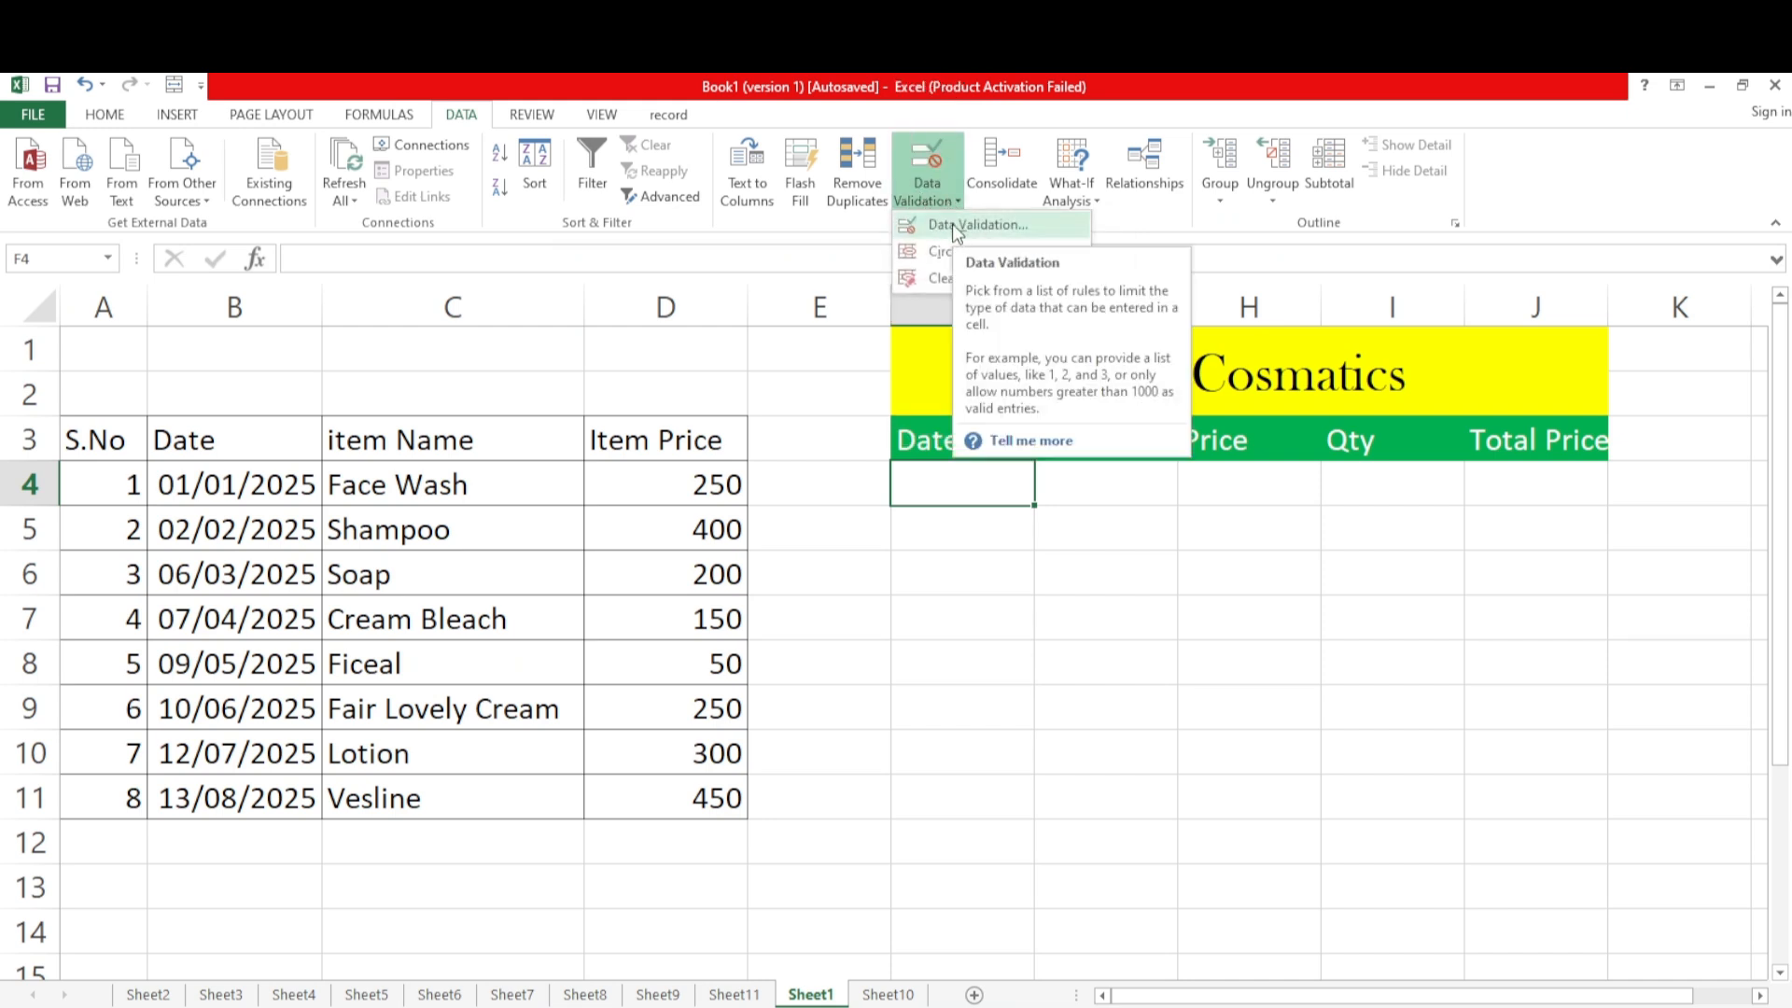
click(952, 225)
drag(1006, 389, 1280, 327)
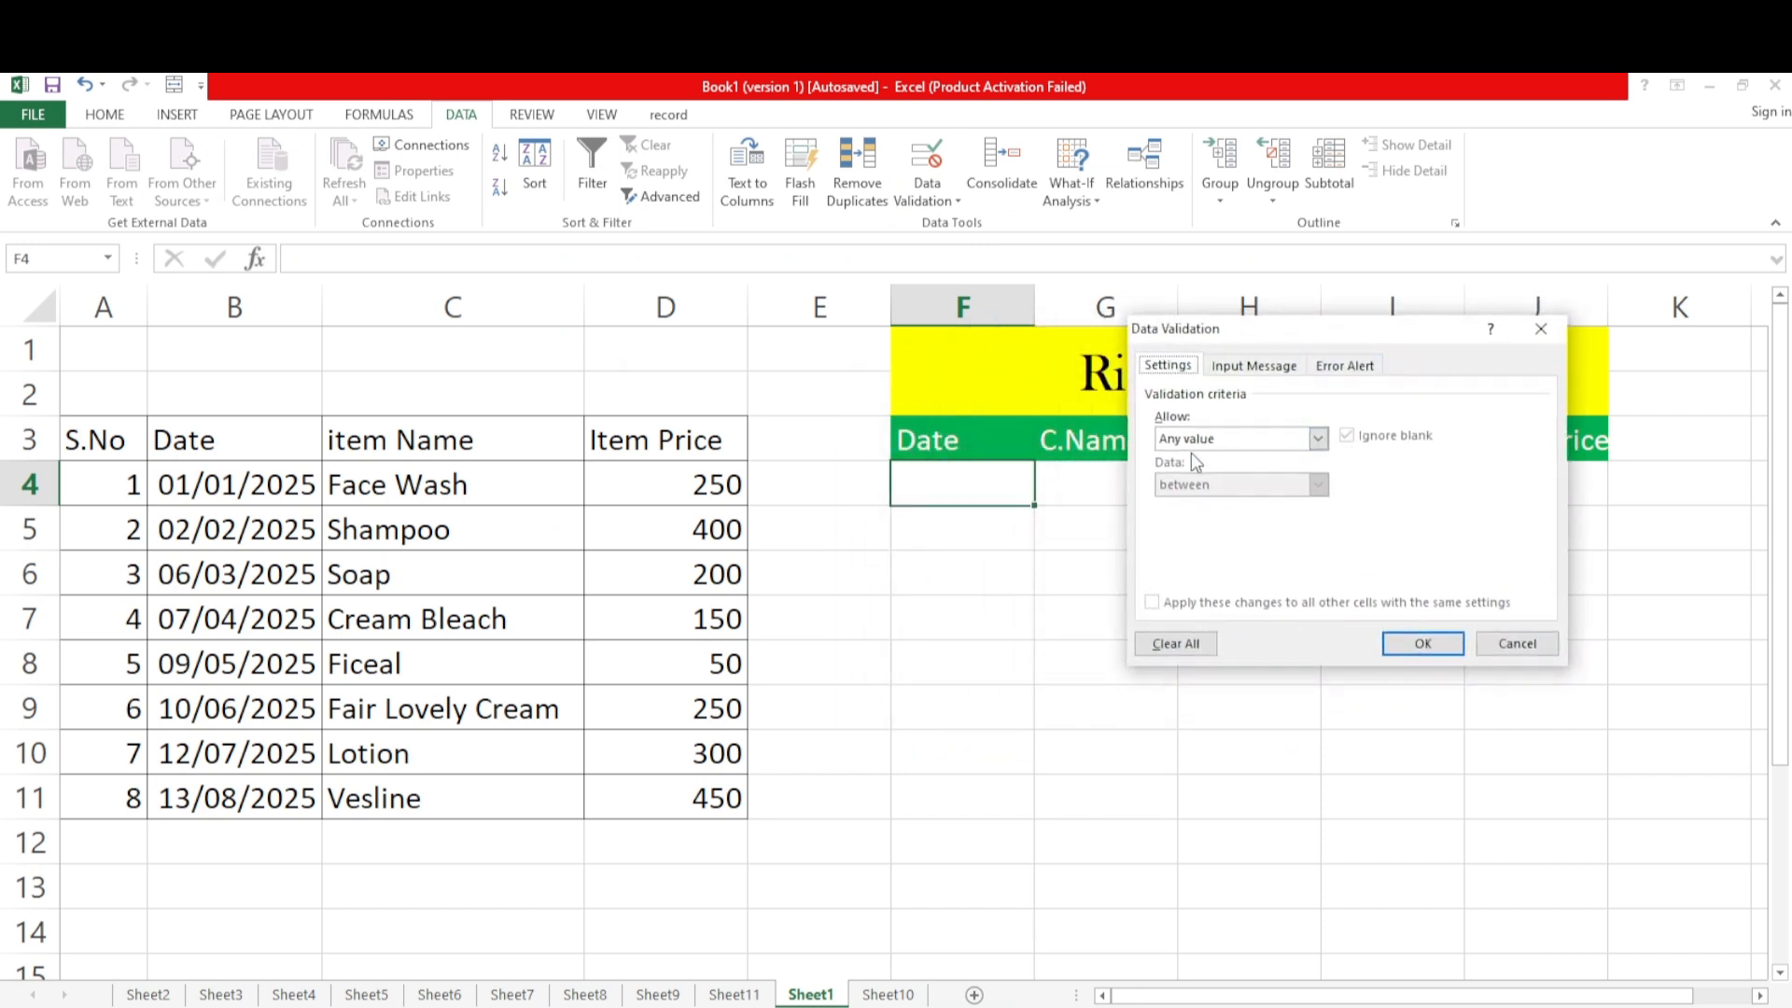
click(1318, 439)
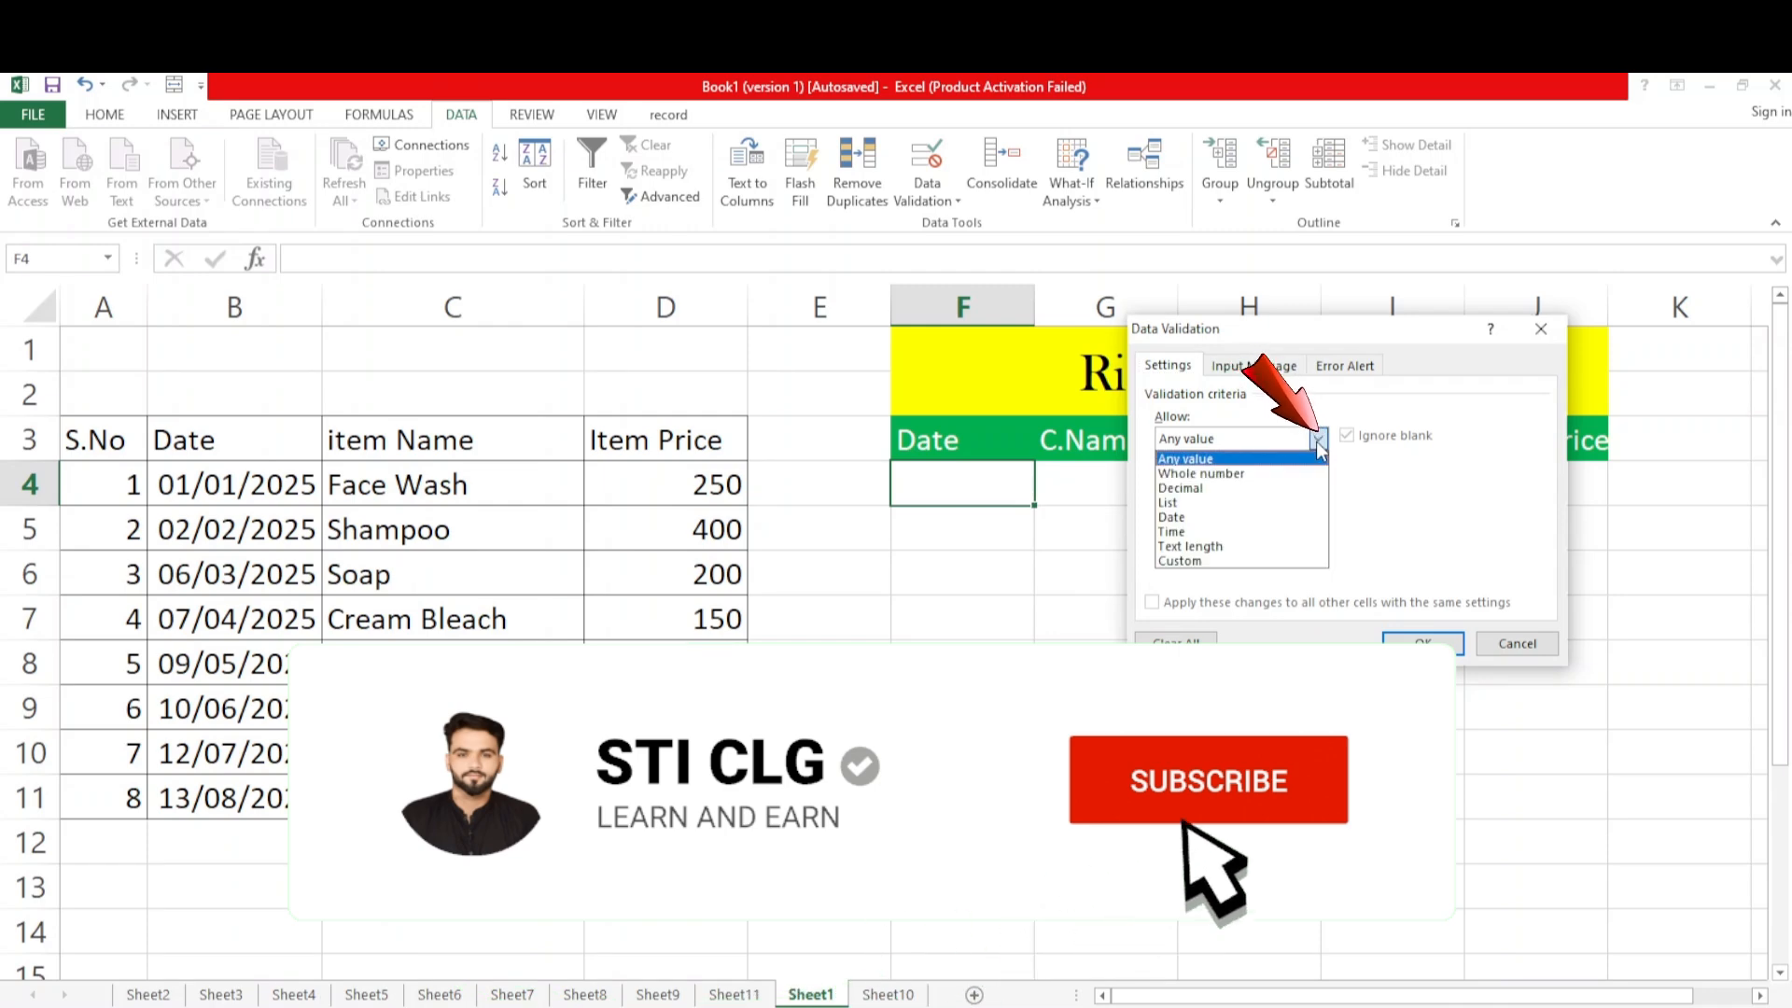
click(1196, 502)
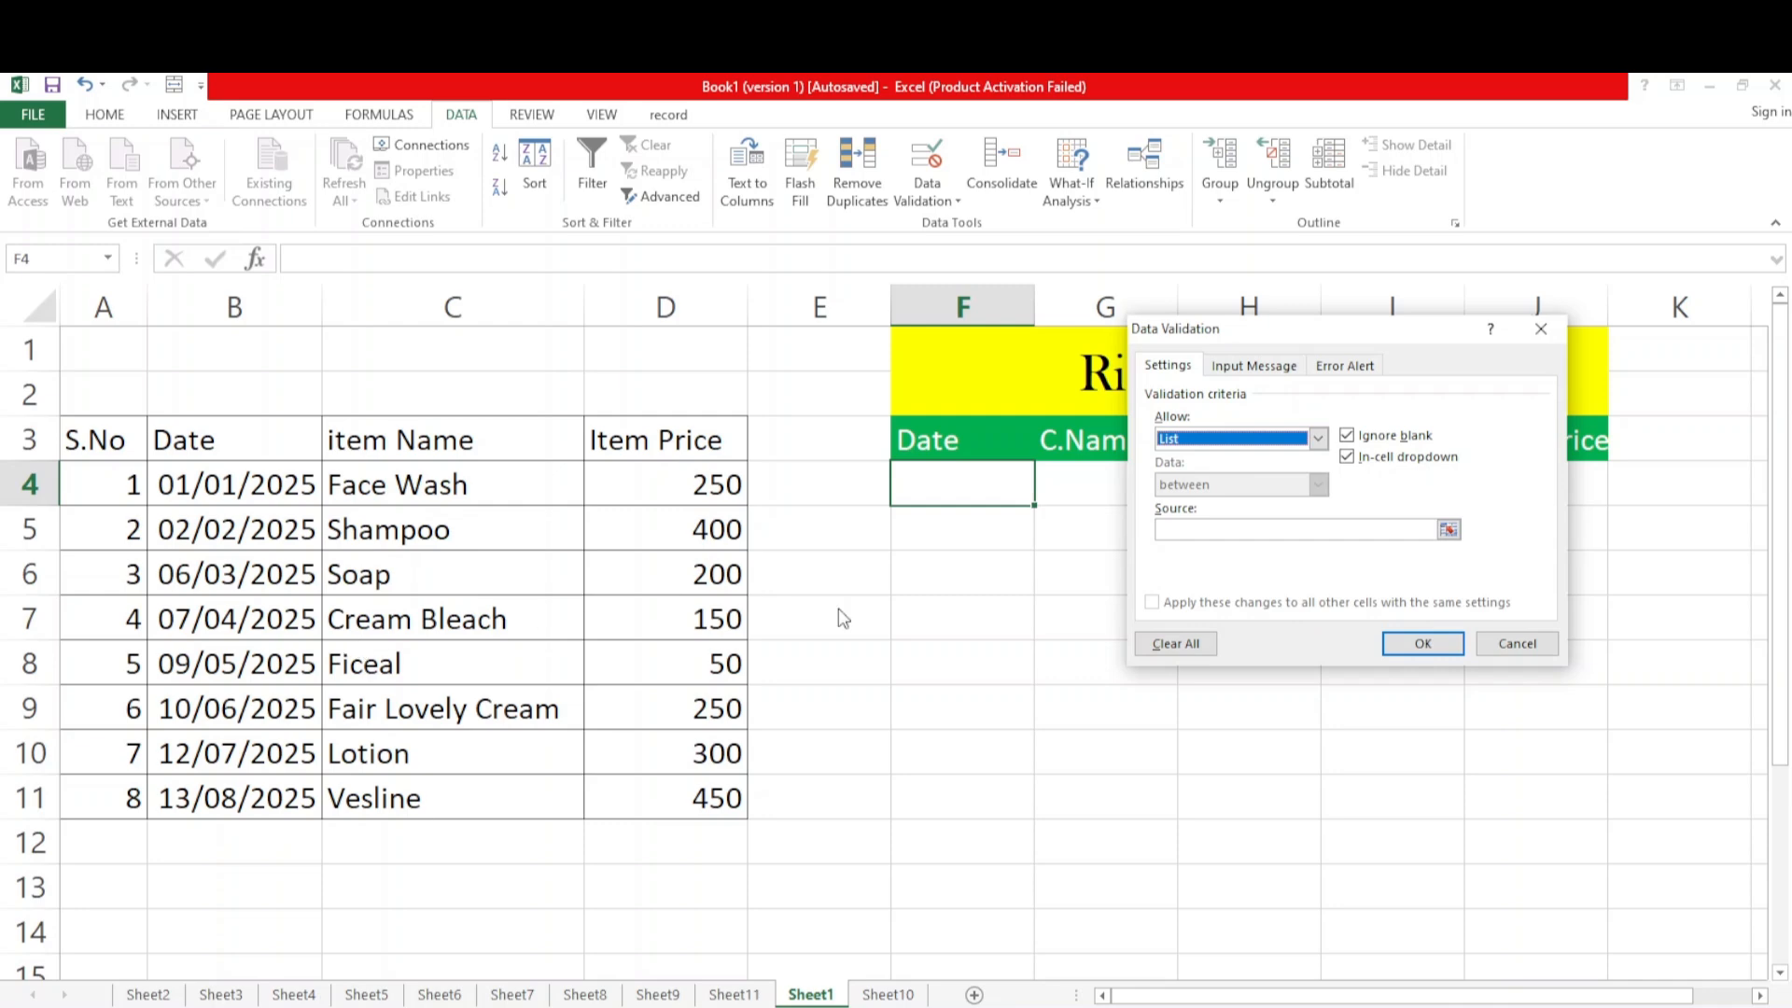
click(1192, 525)
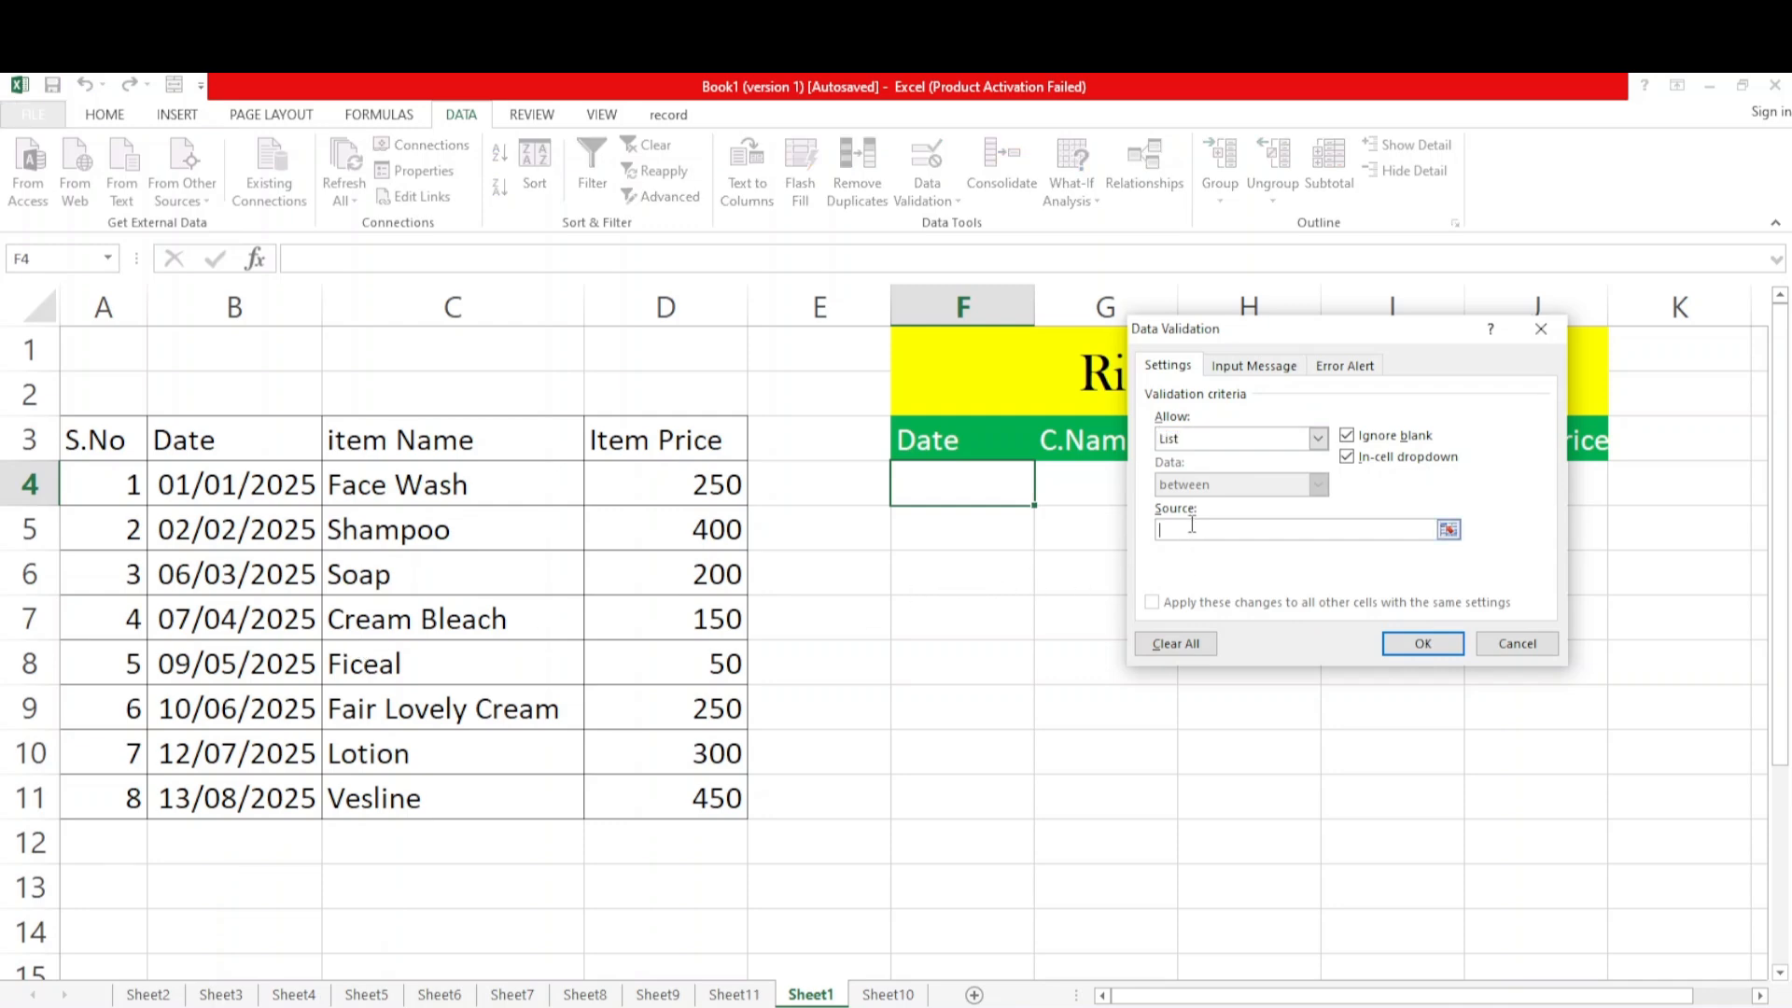
drag(229, 487, 238, 785)
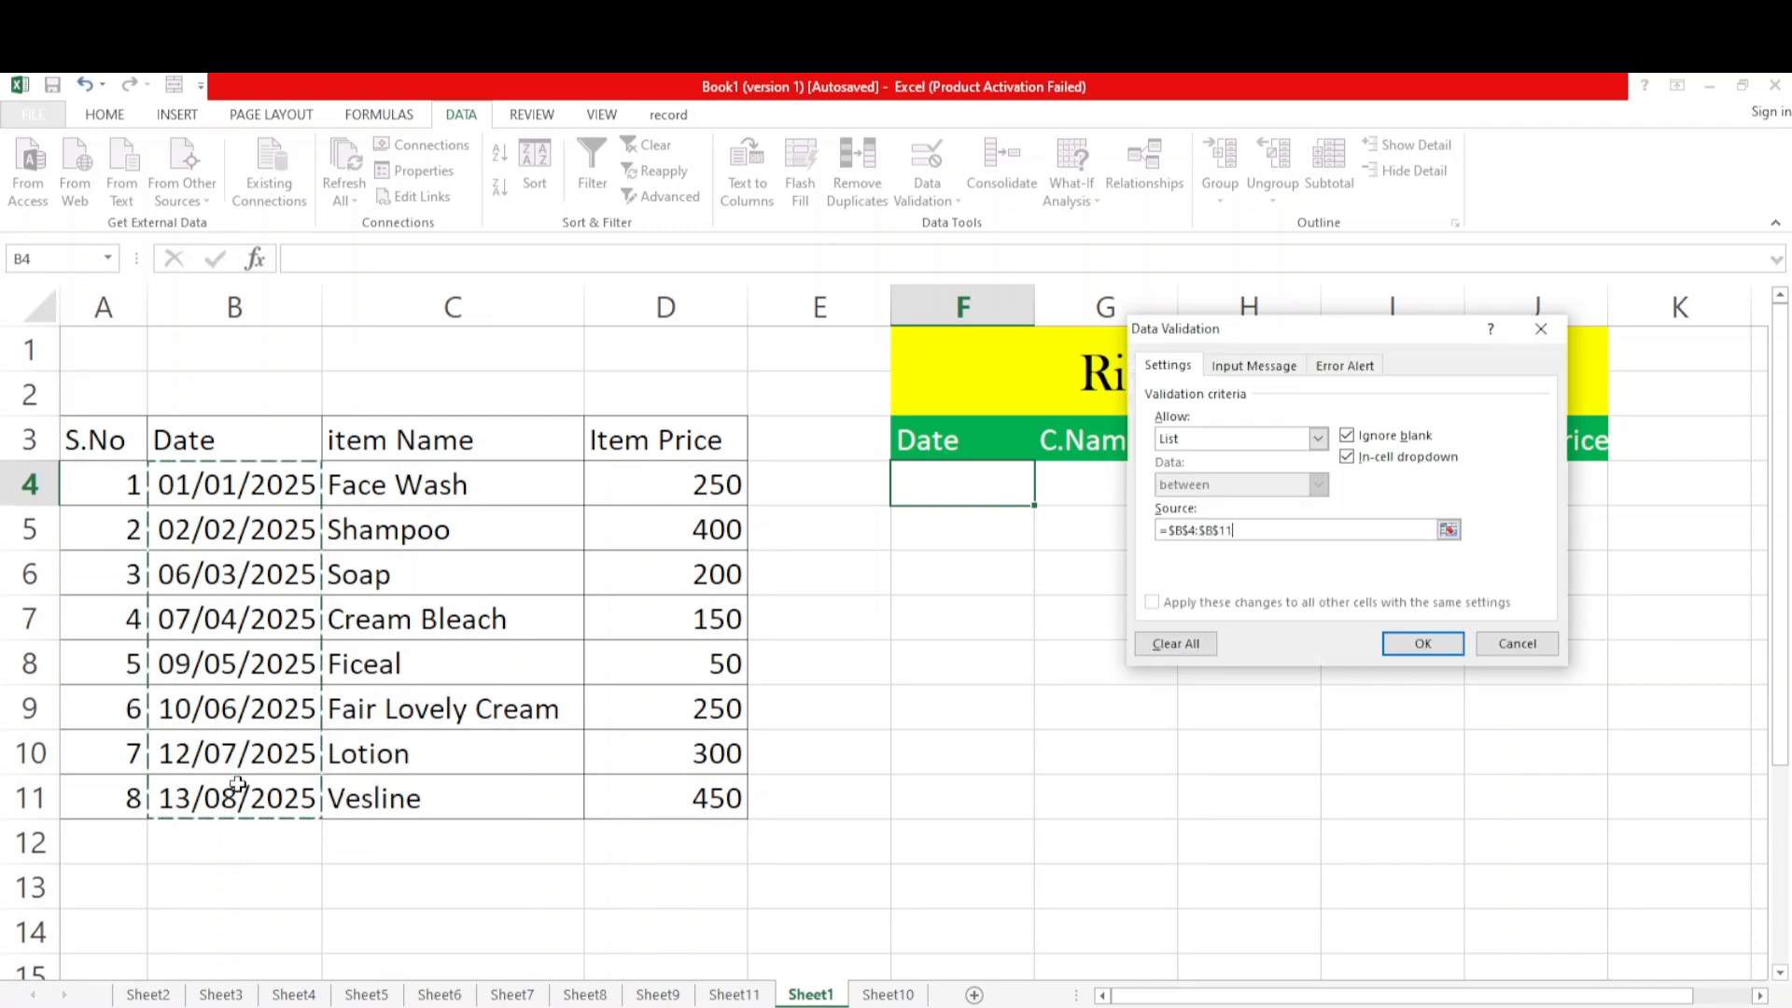
click(1442, 642)
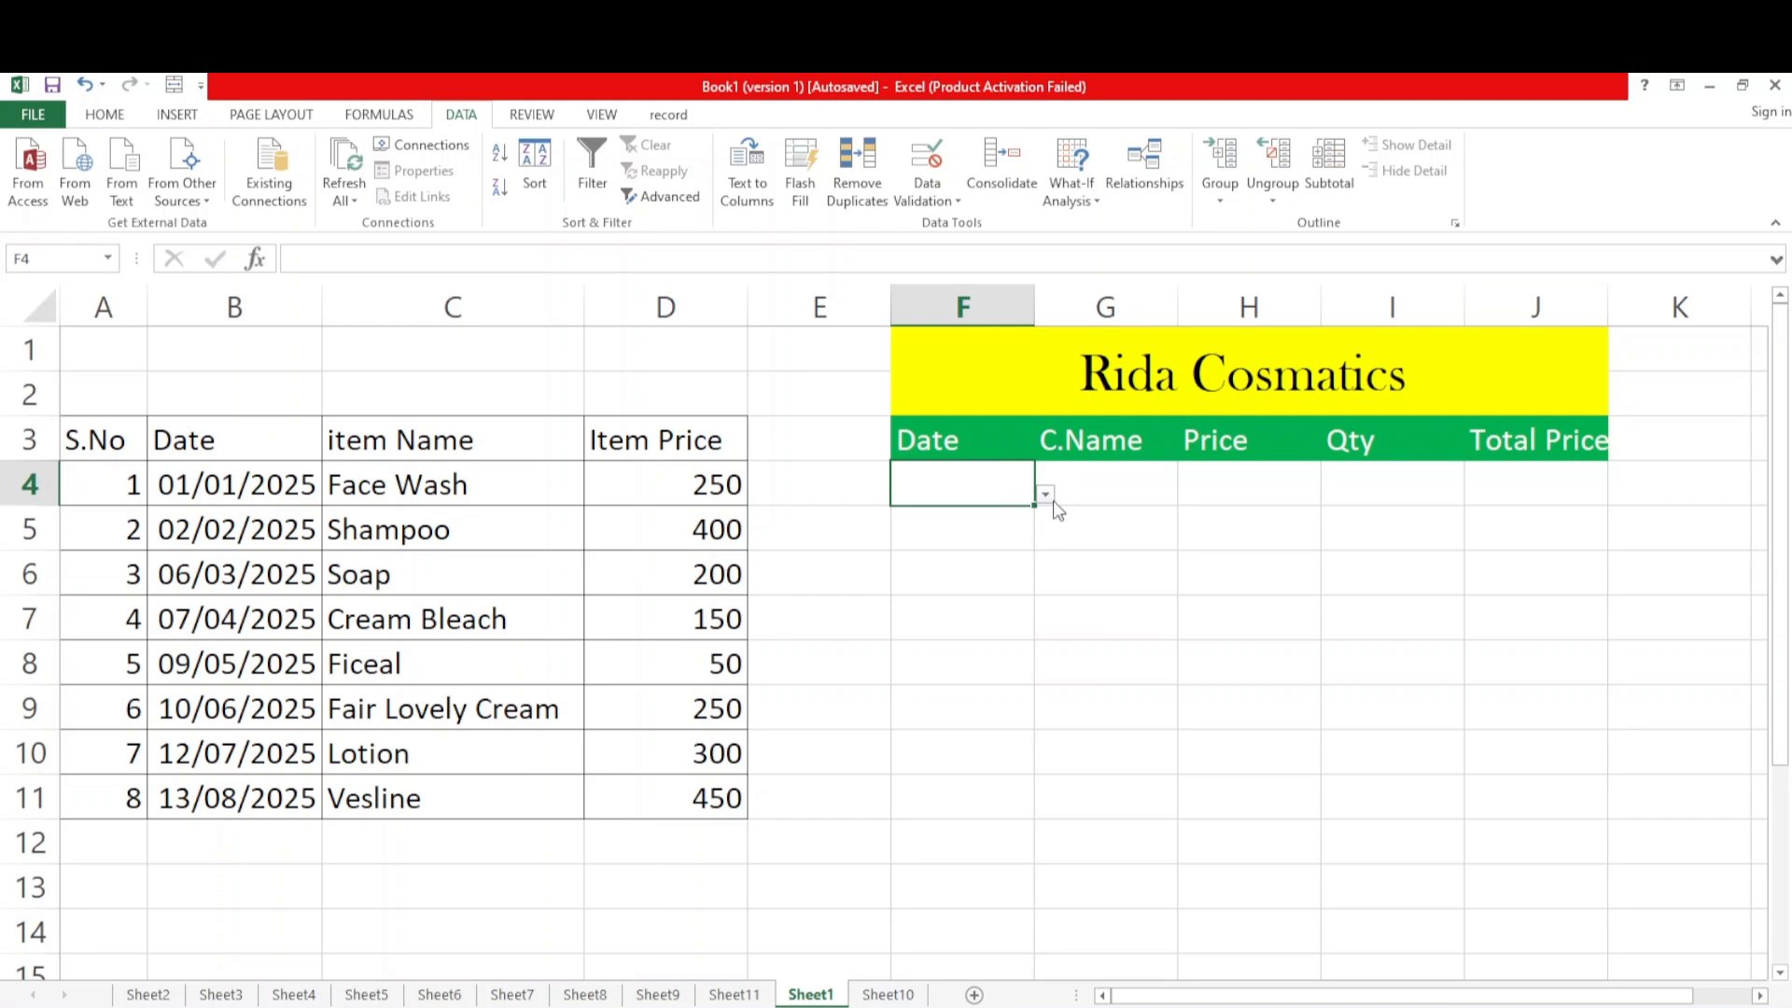
Choose 01/01/2025 from F4's dropdown and format the cell as Date with the *14/03/2012 type
click(1054, 503)
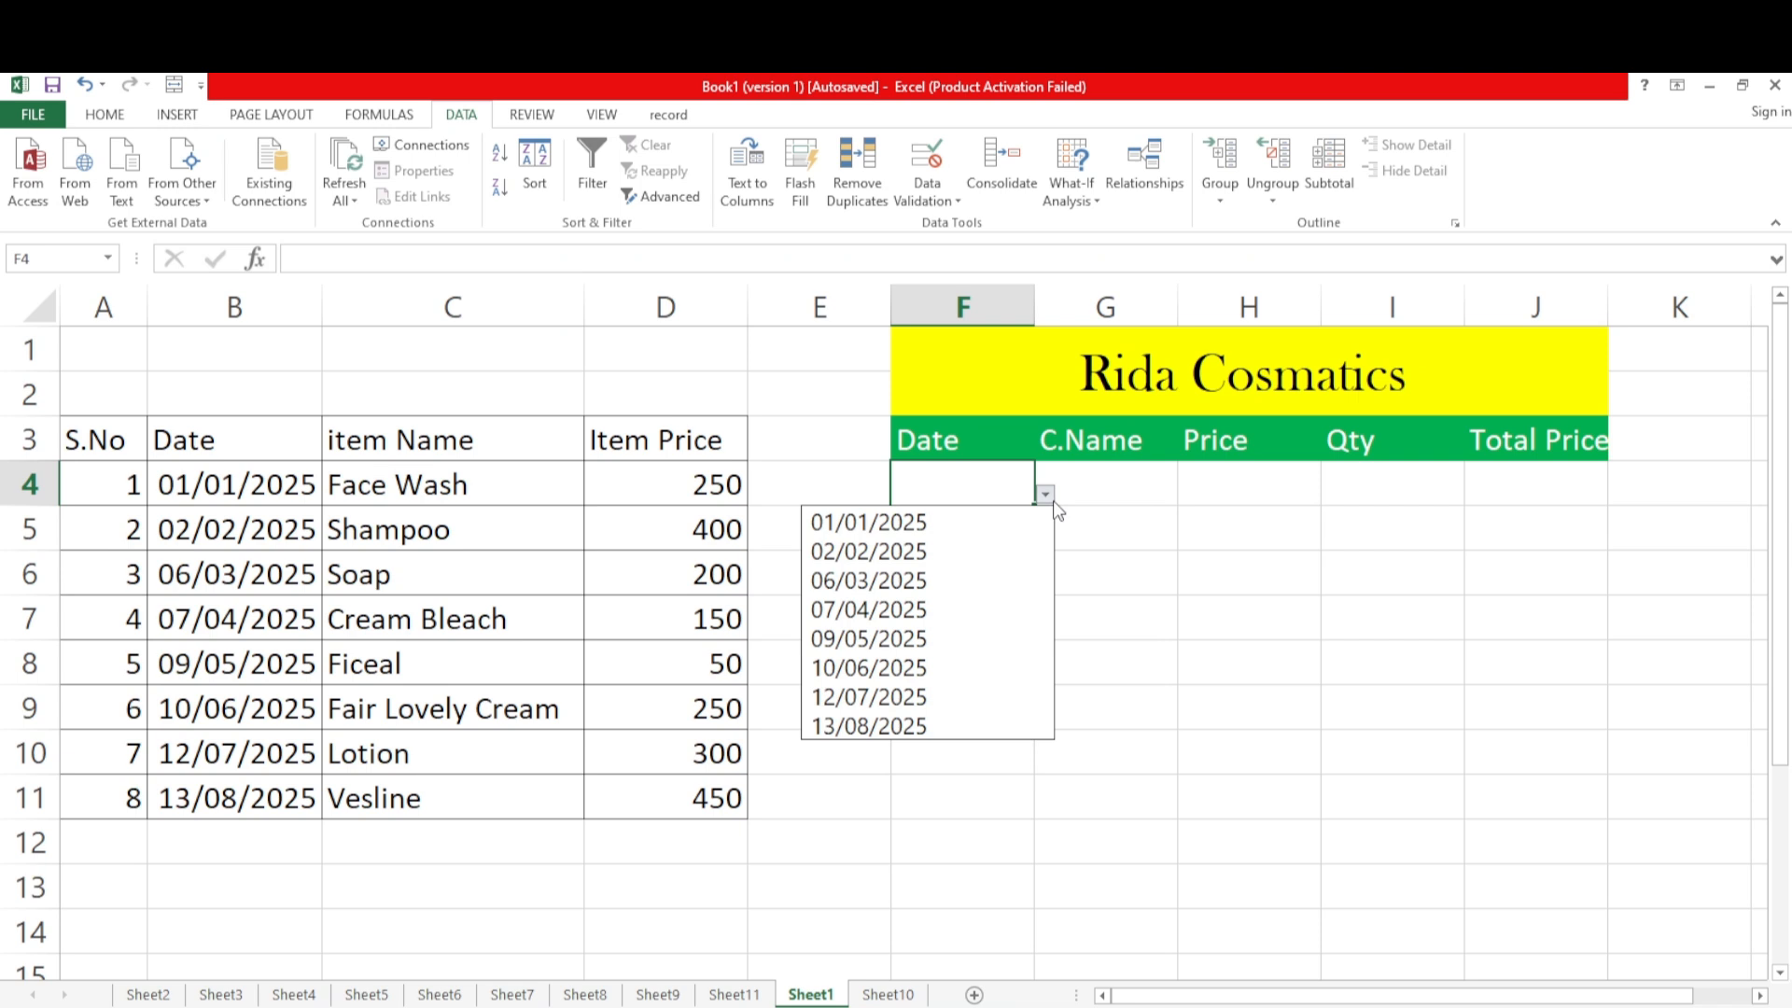
click(910, 521)
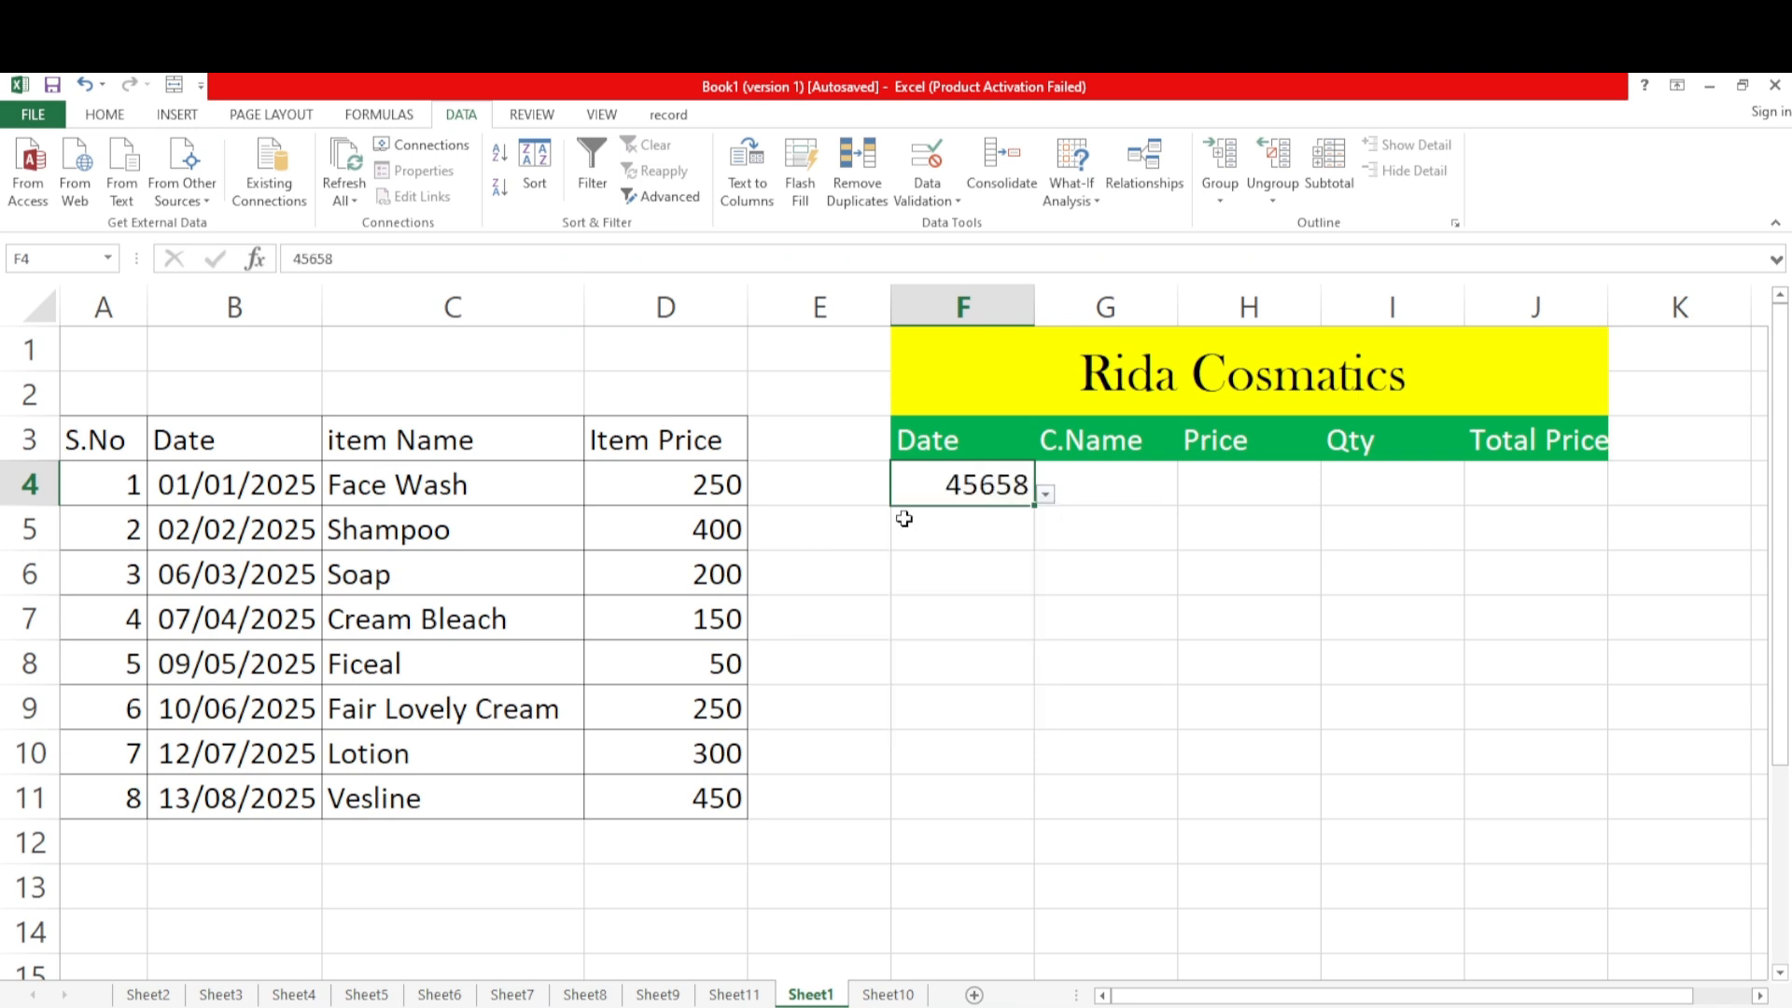
right_click(998, 489)
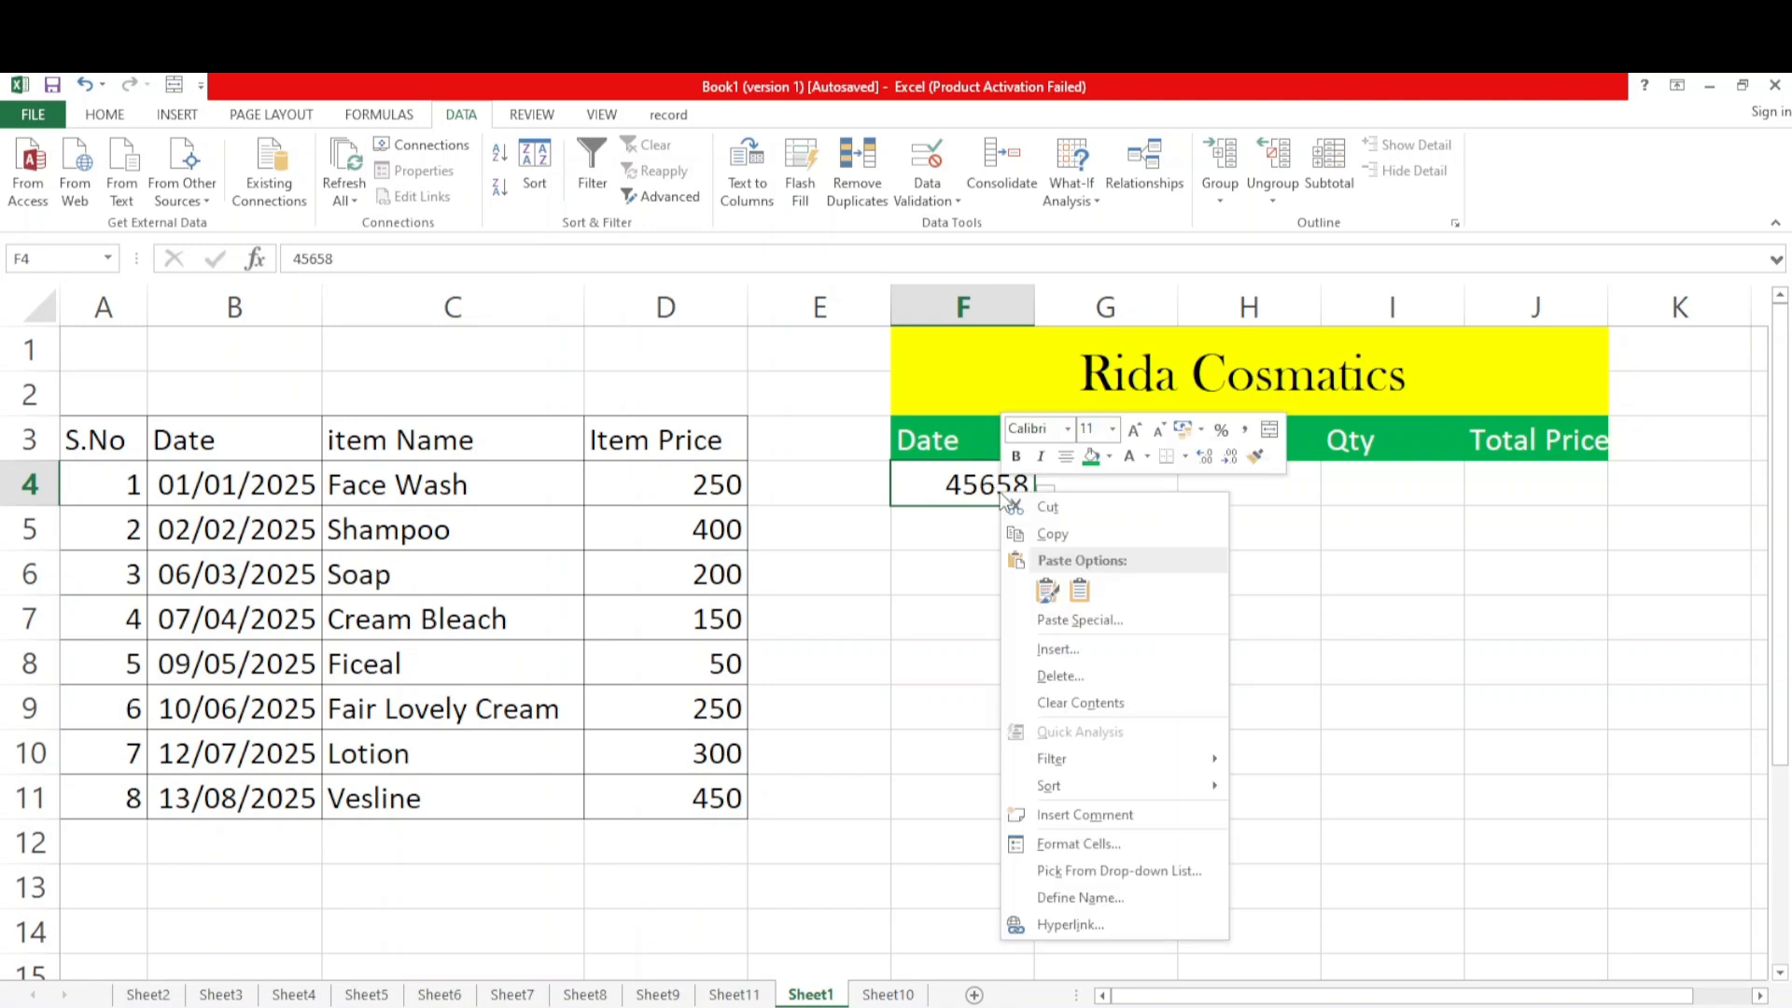
click(1063, 842)
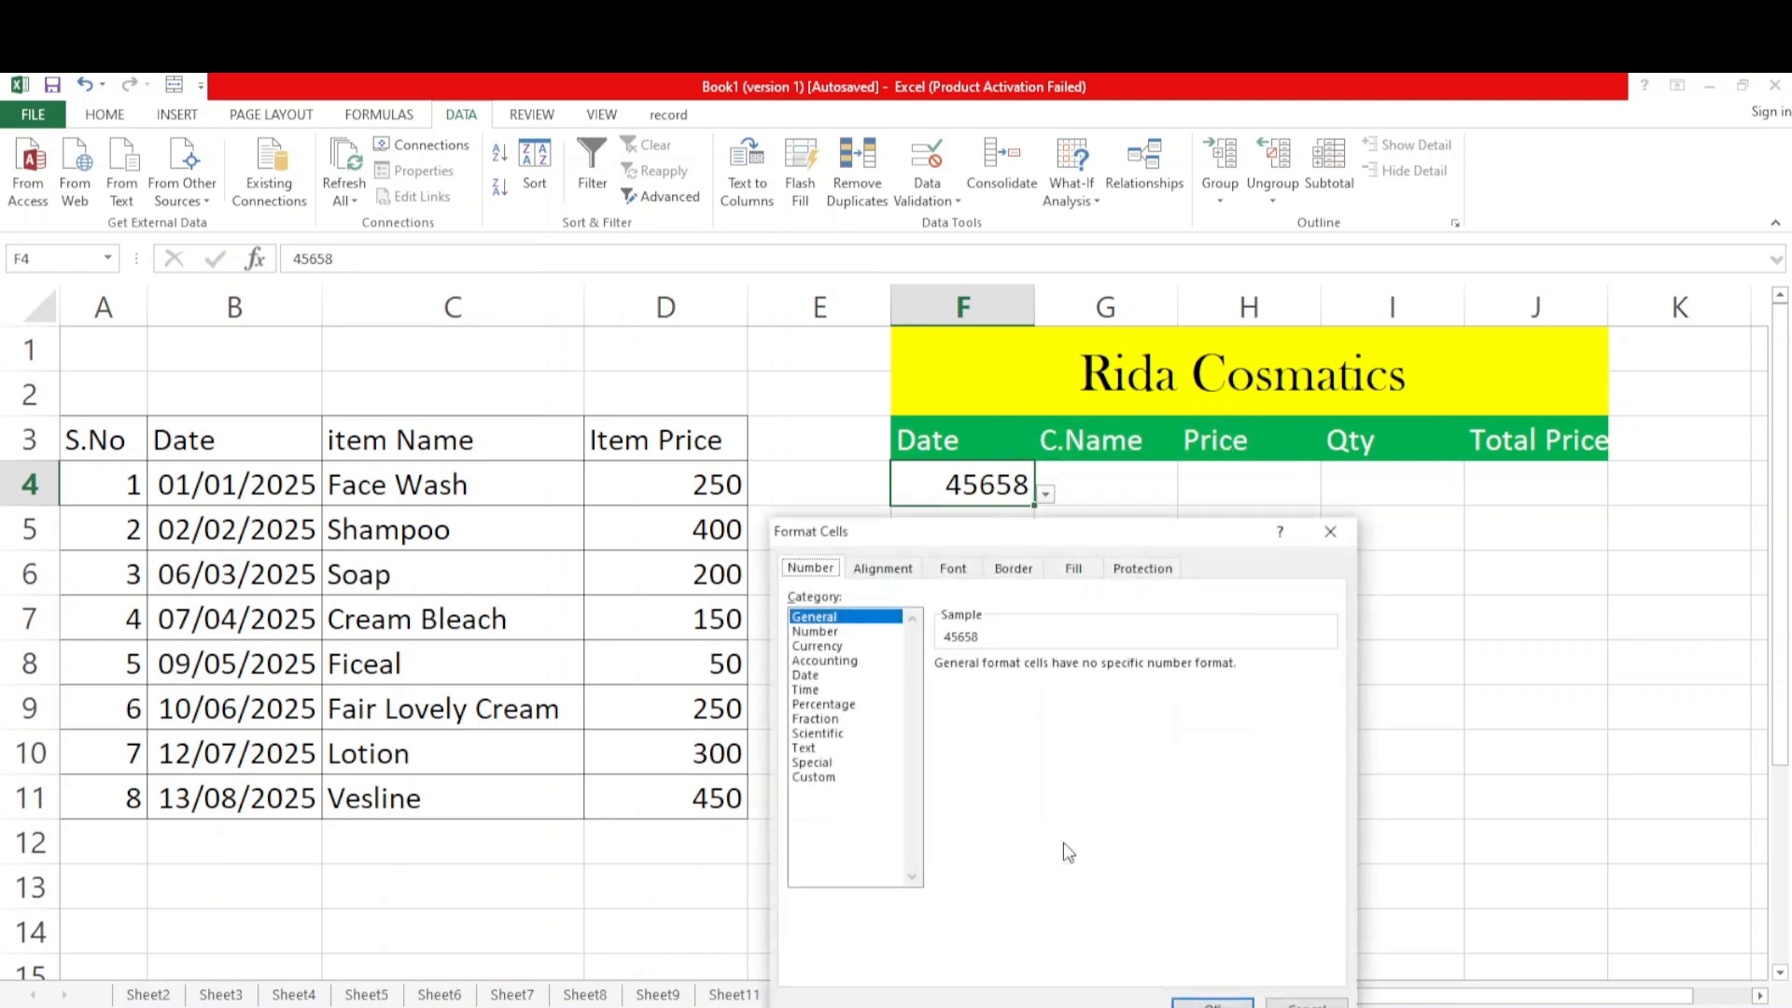
click(829, 676)
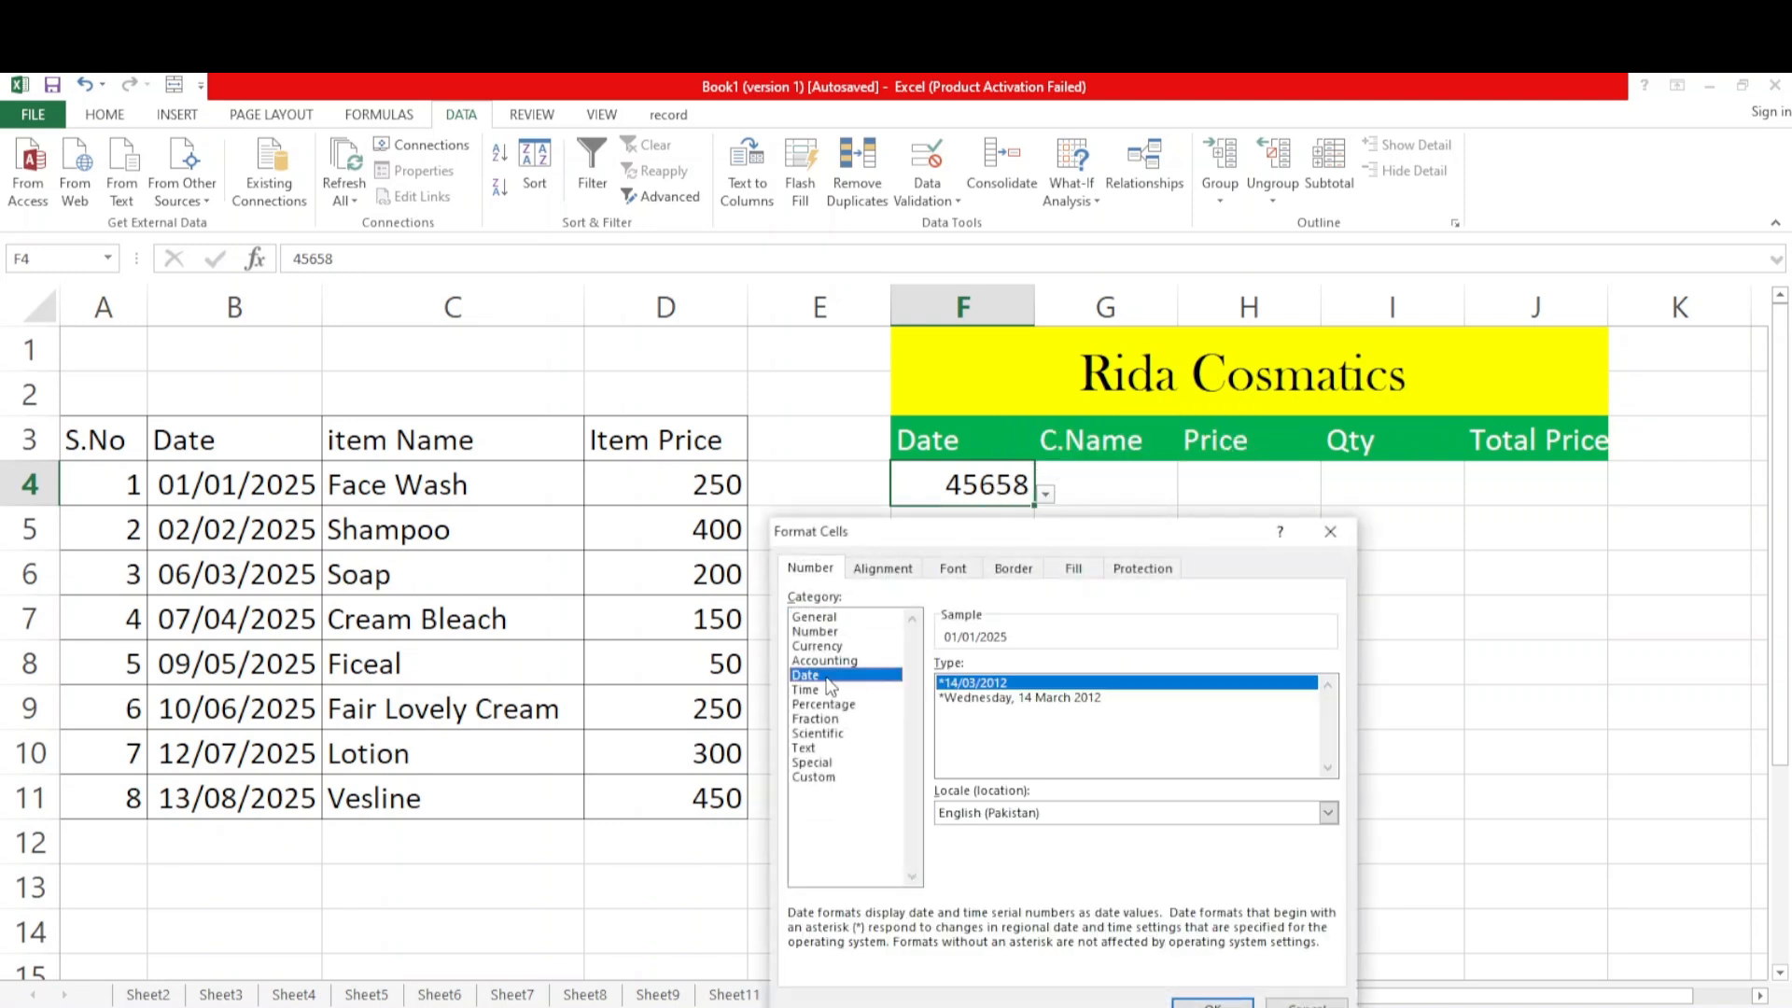
double_click(1003, 685)
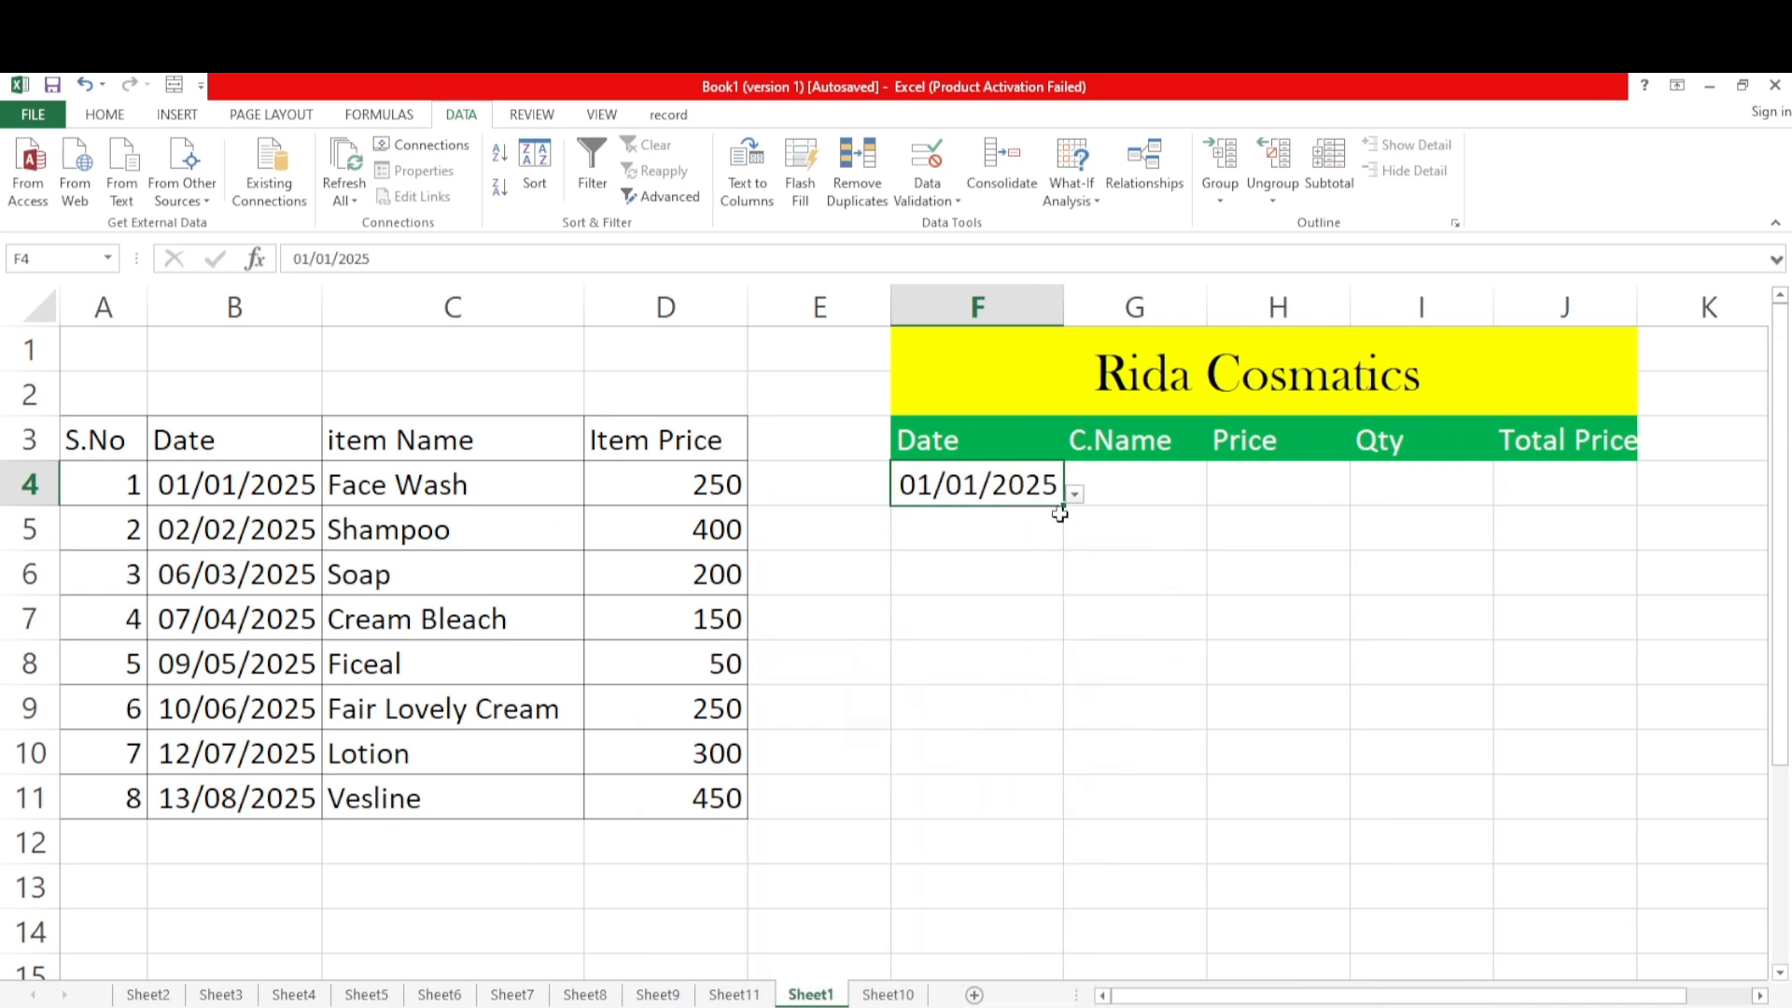
Fill F4 down through F11 to extend its dropdown and date format, and clear the dates filled into F5:F11
drag(1064, 505, 1075, 838)
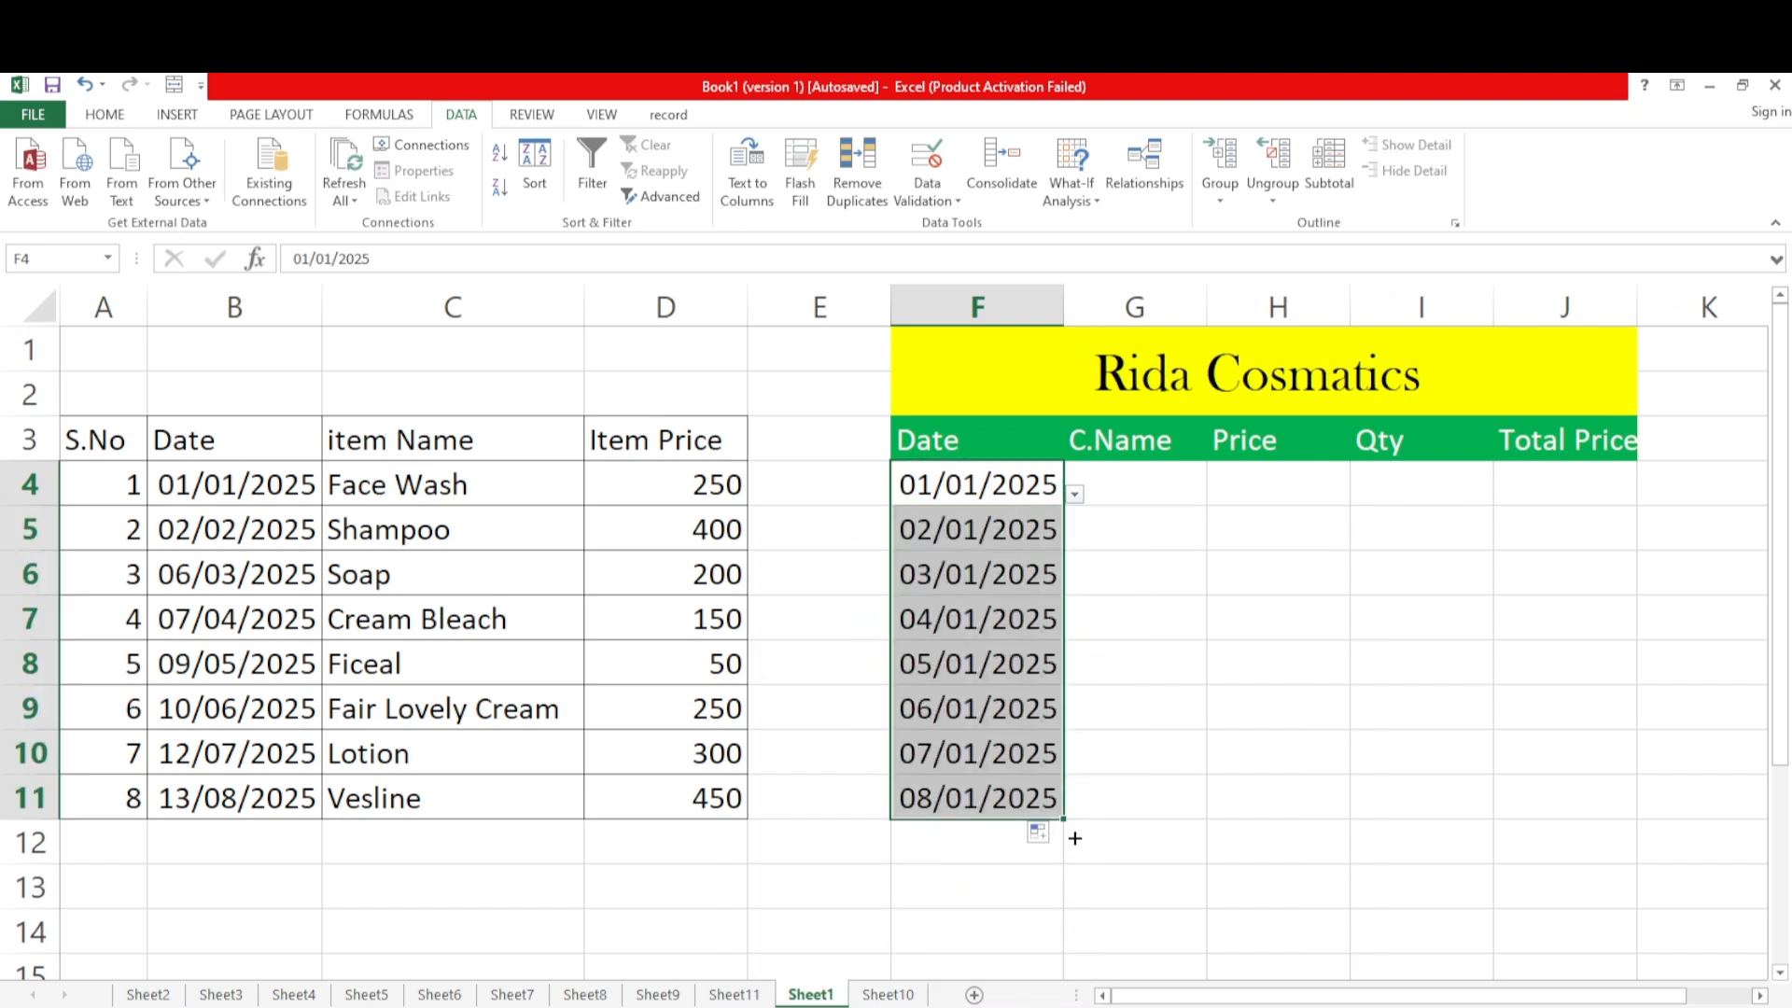
click(1156, 763)
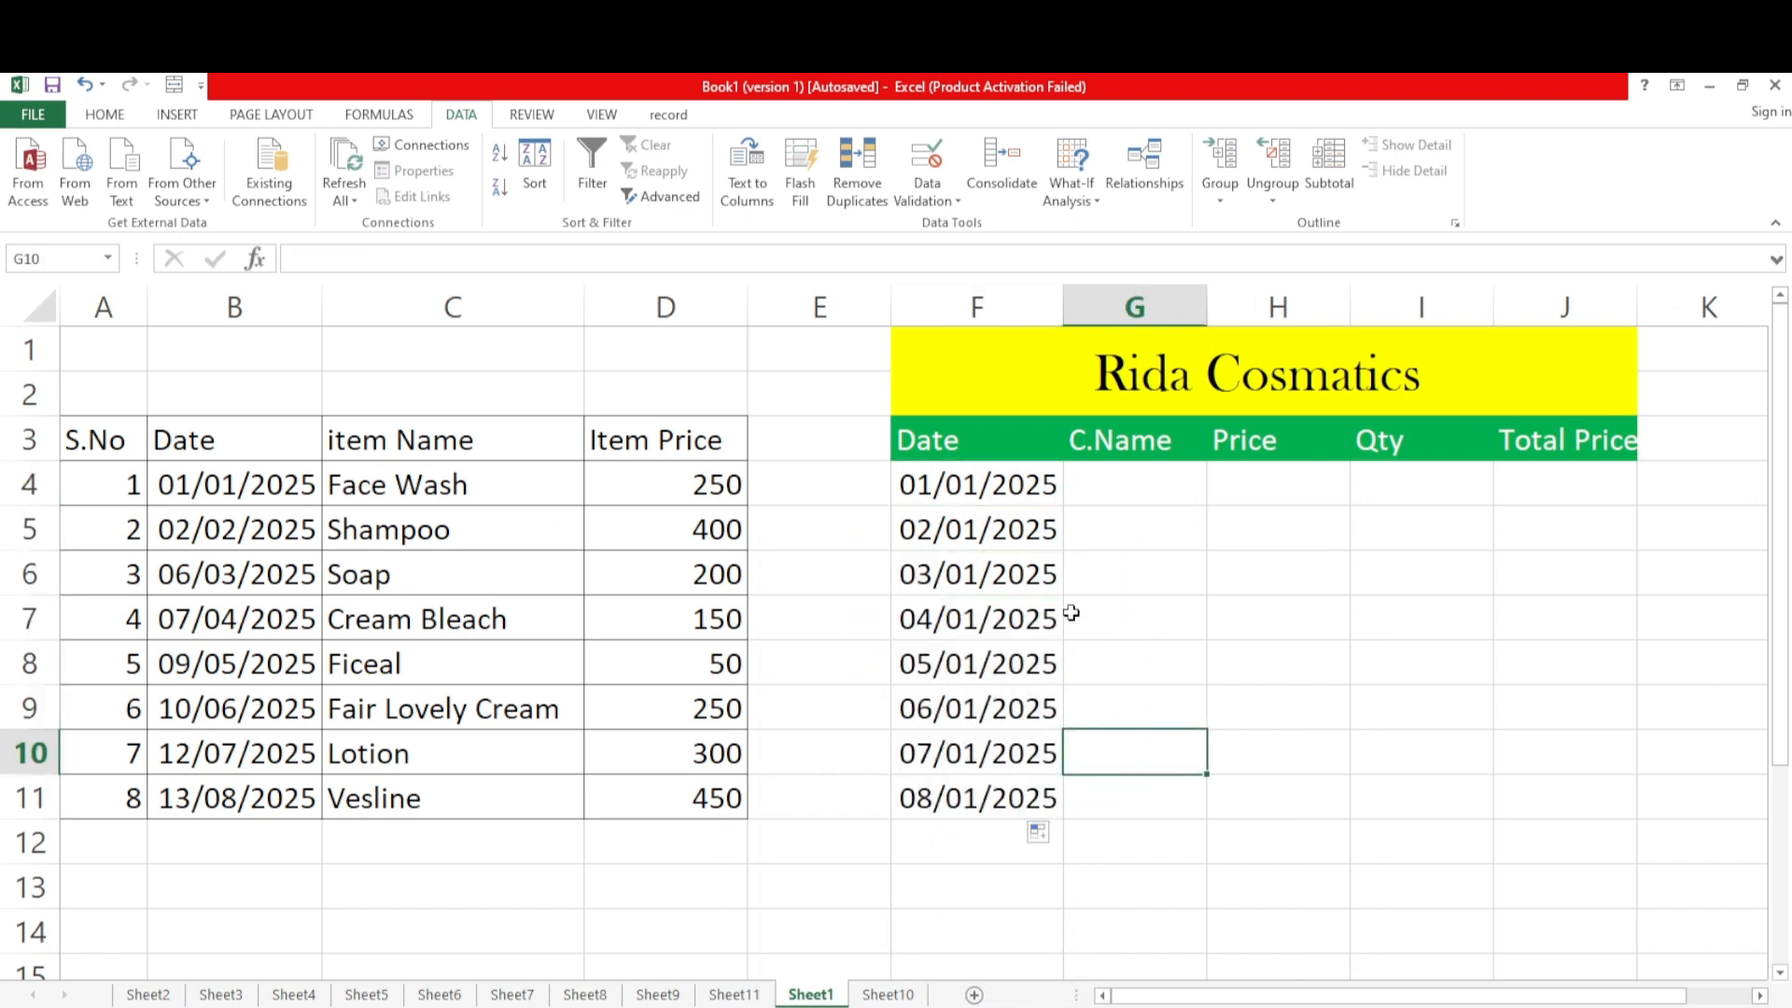
drag(973, 532, 987, 780)
key(Delete)
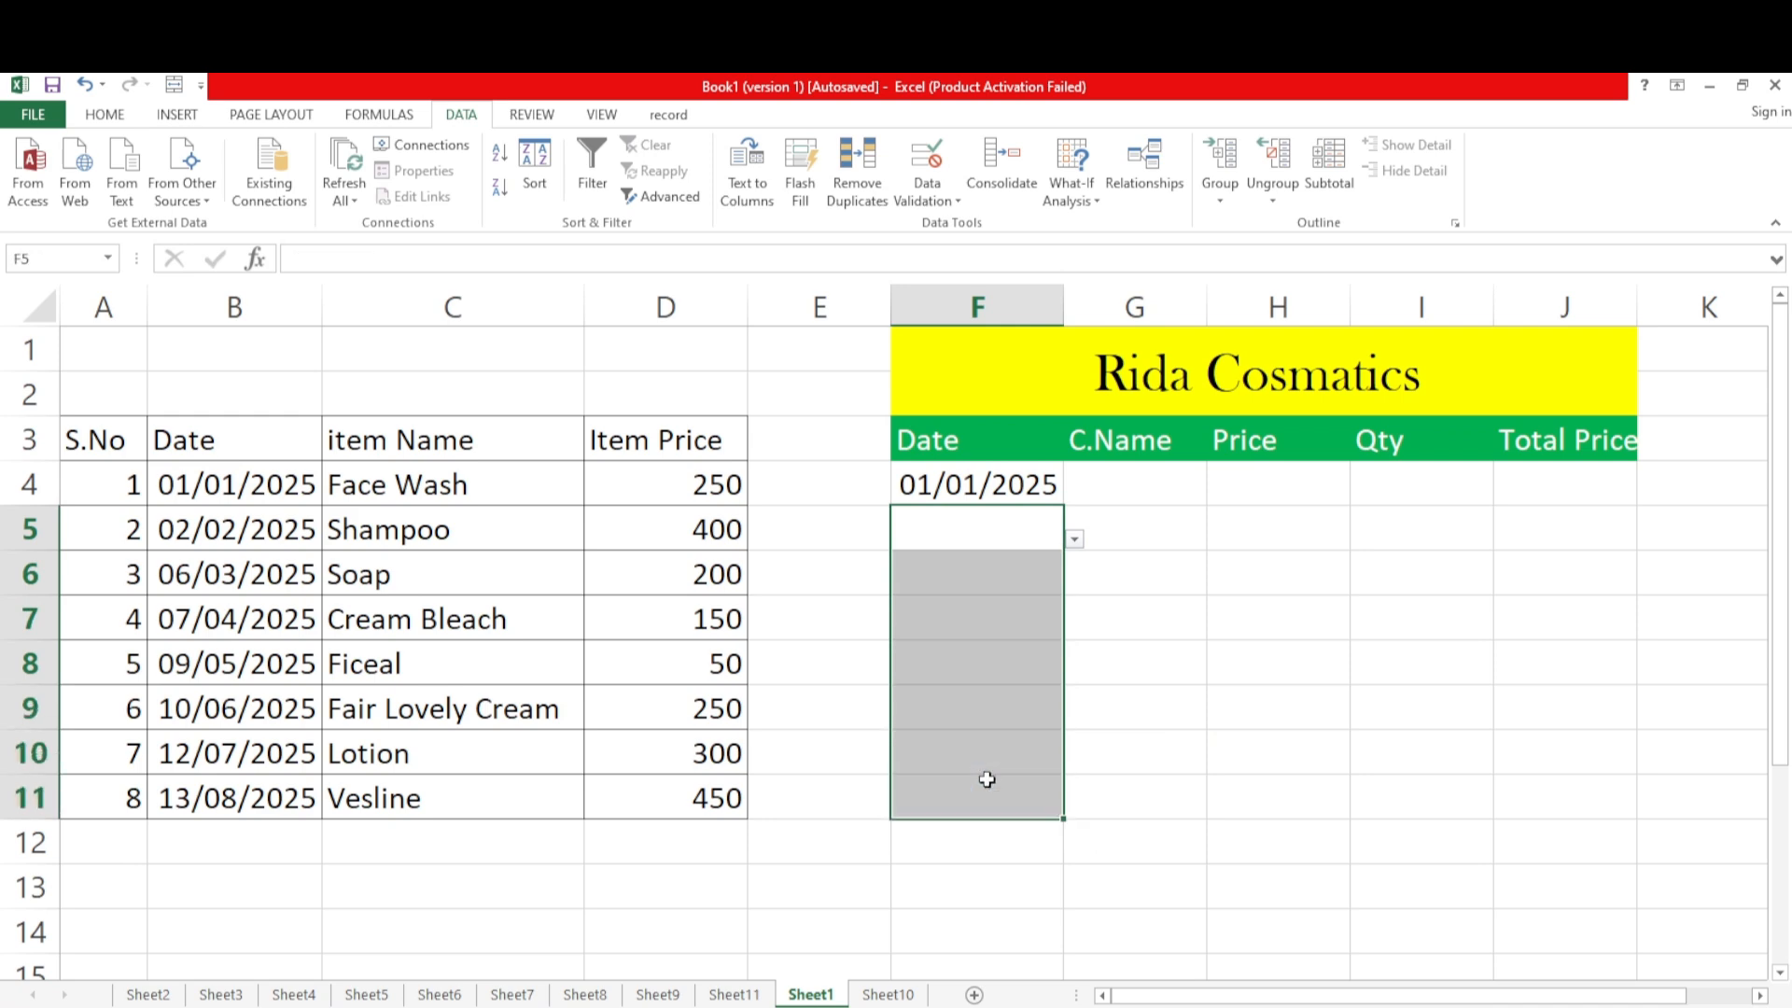
Check the Date cells below F4 for their dropdowns and choose 01/01/2025 from the one in F5
click(1134, 765)
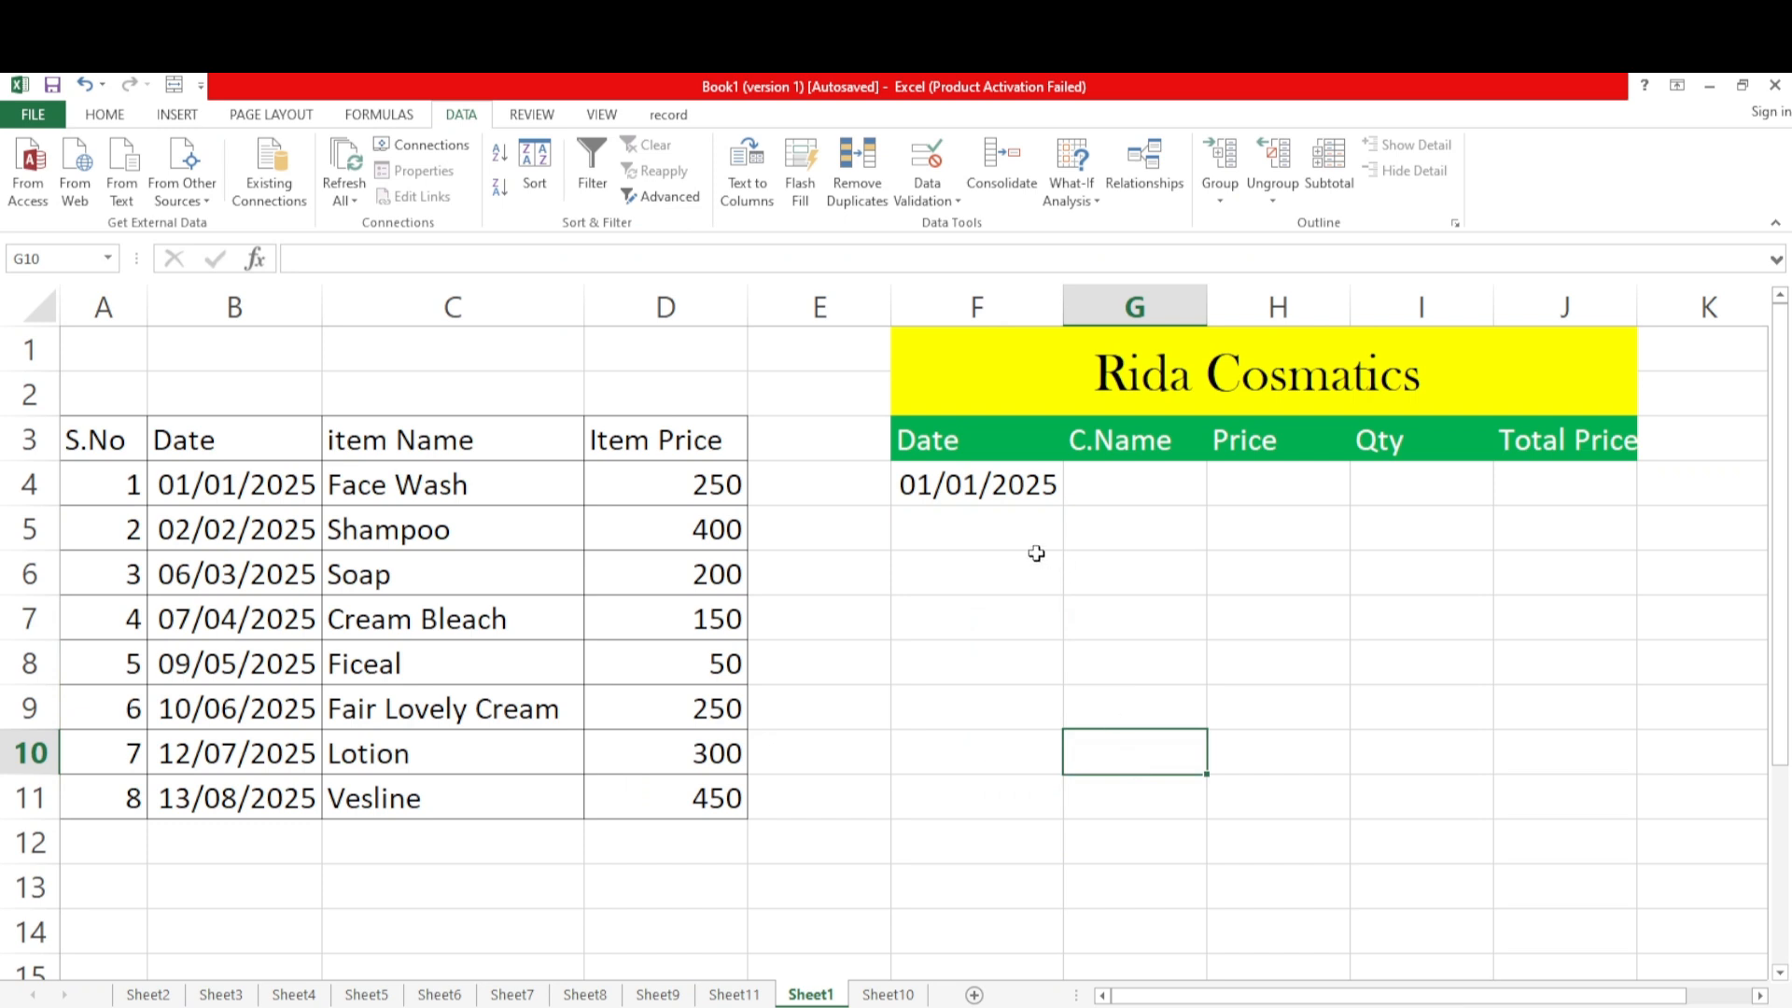
click(1026, 490)
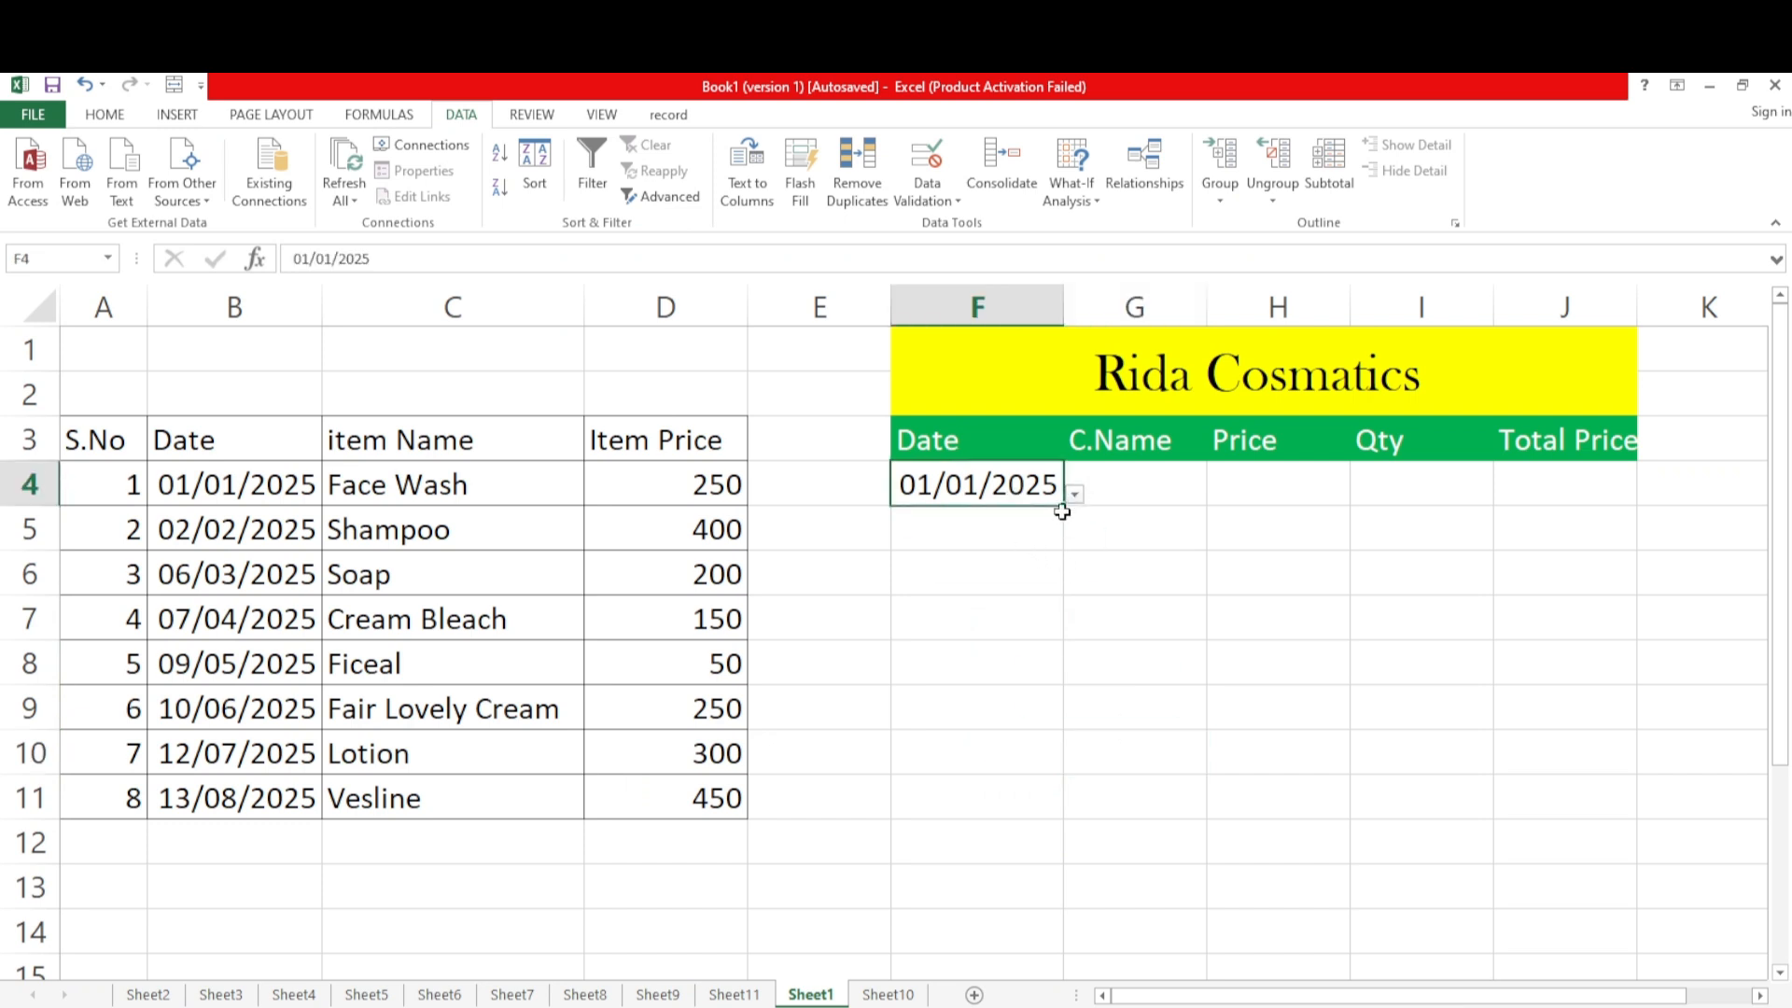
click(1030, 520)
click(1028, 573)
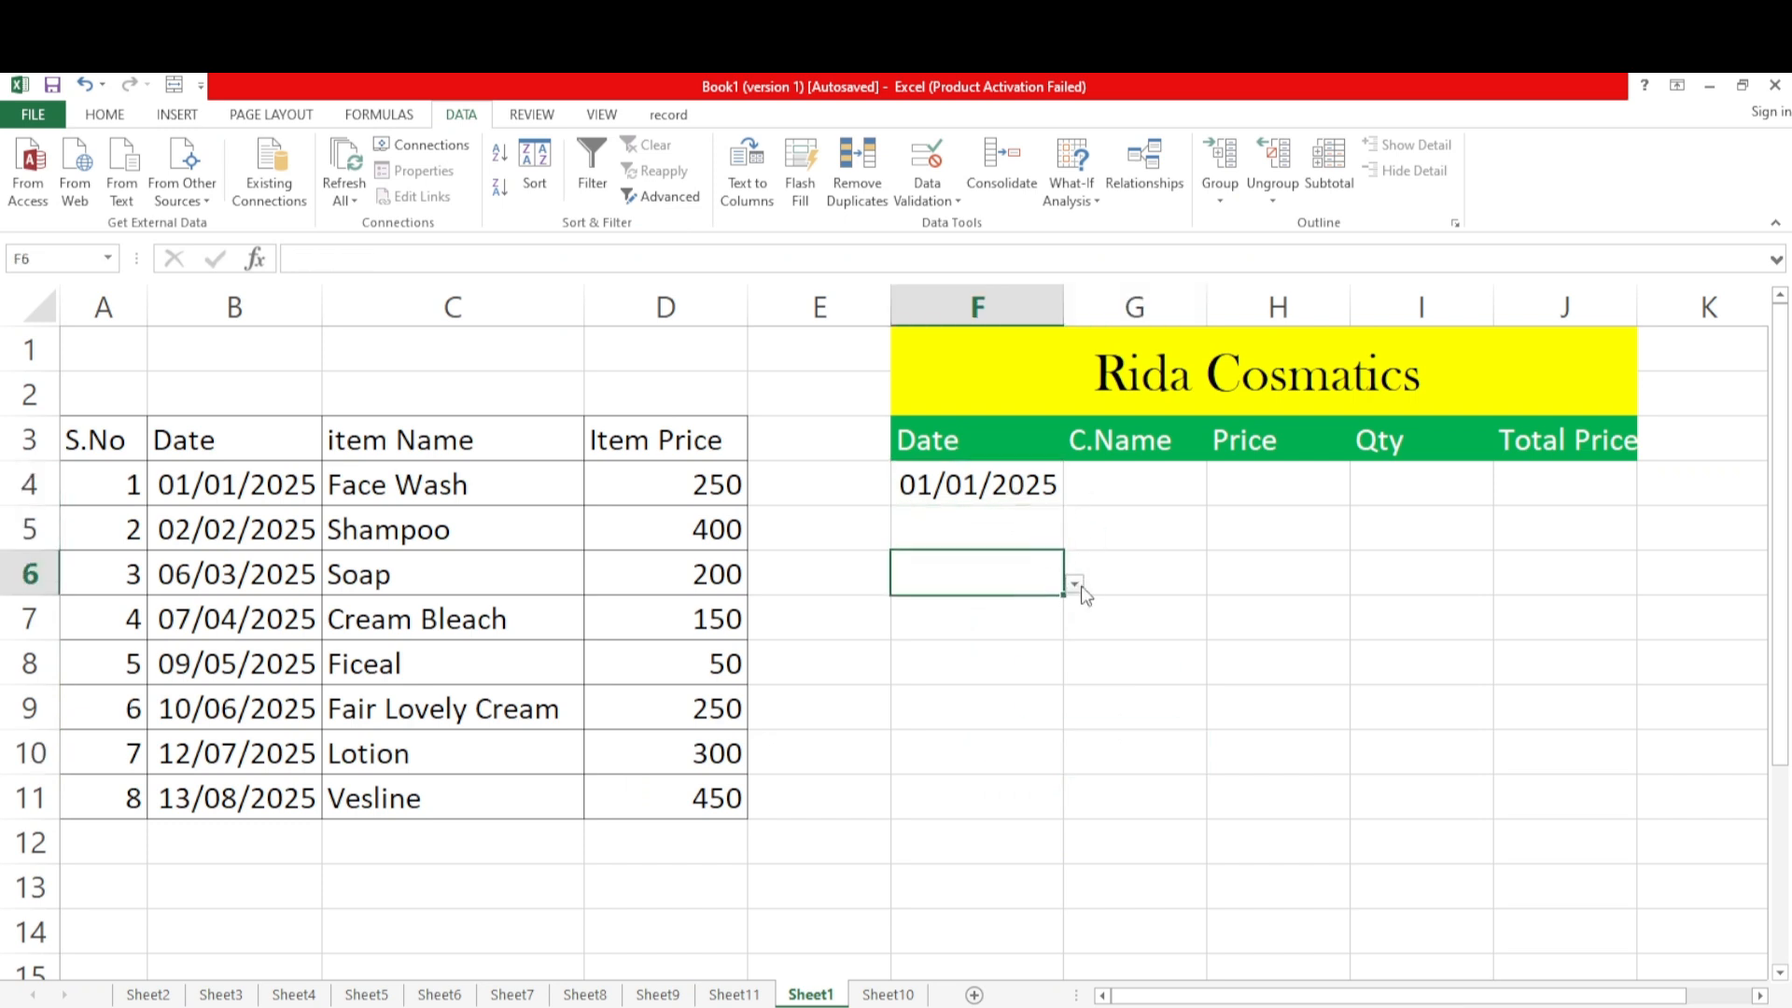
click(976, 515)
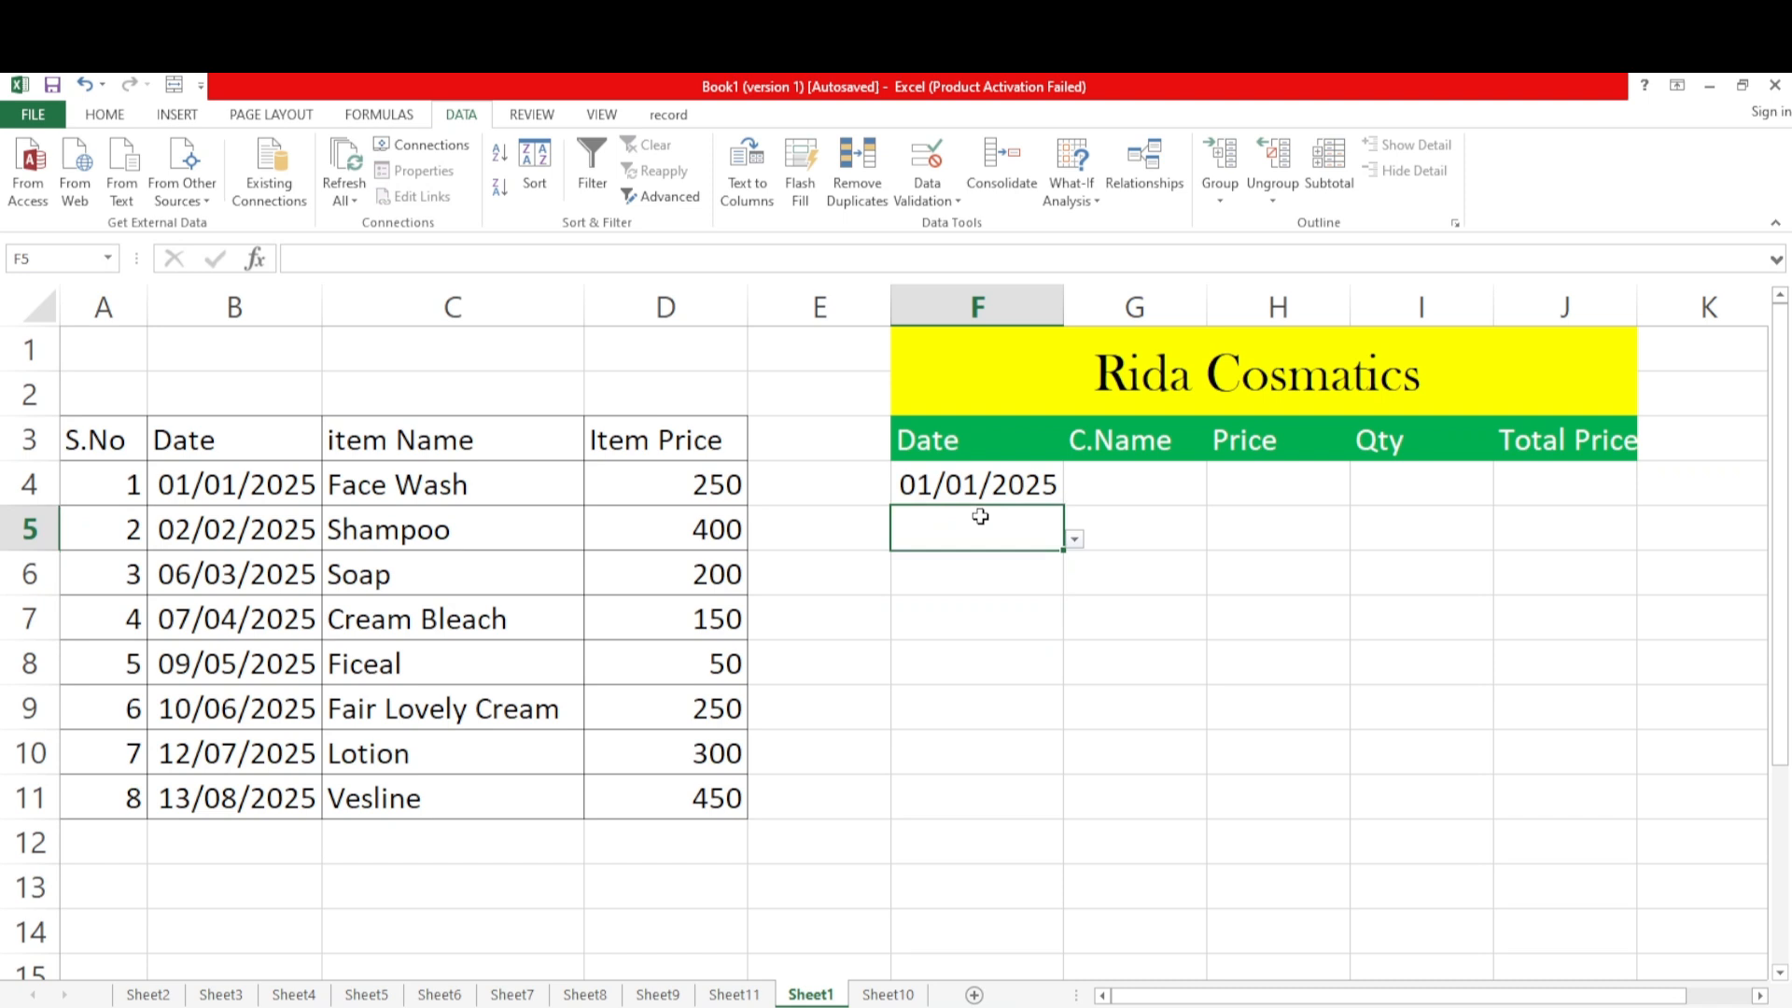
click(1075, 539)
click(915, 565)
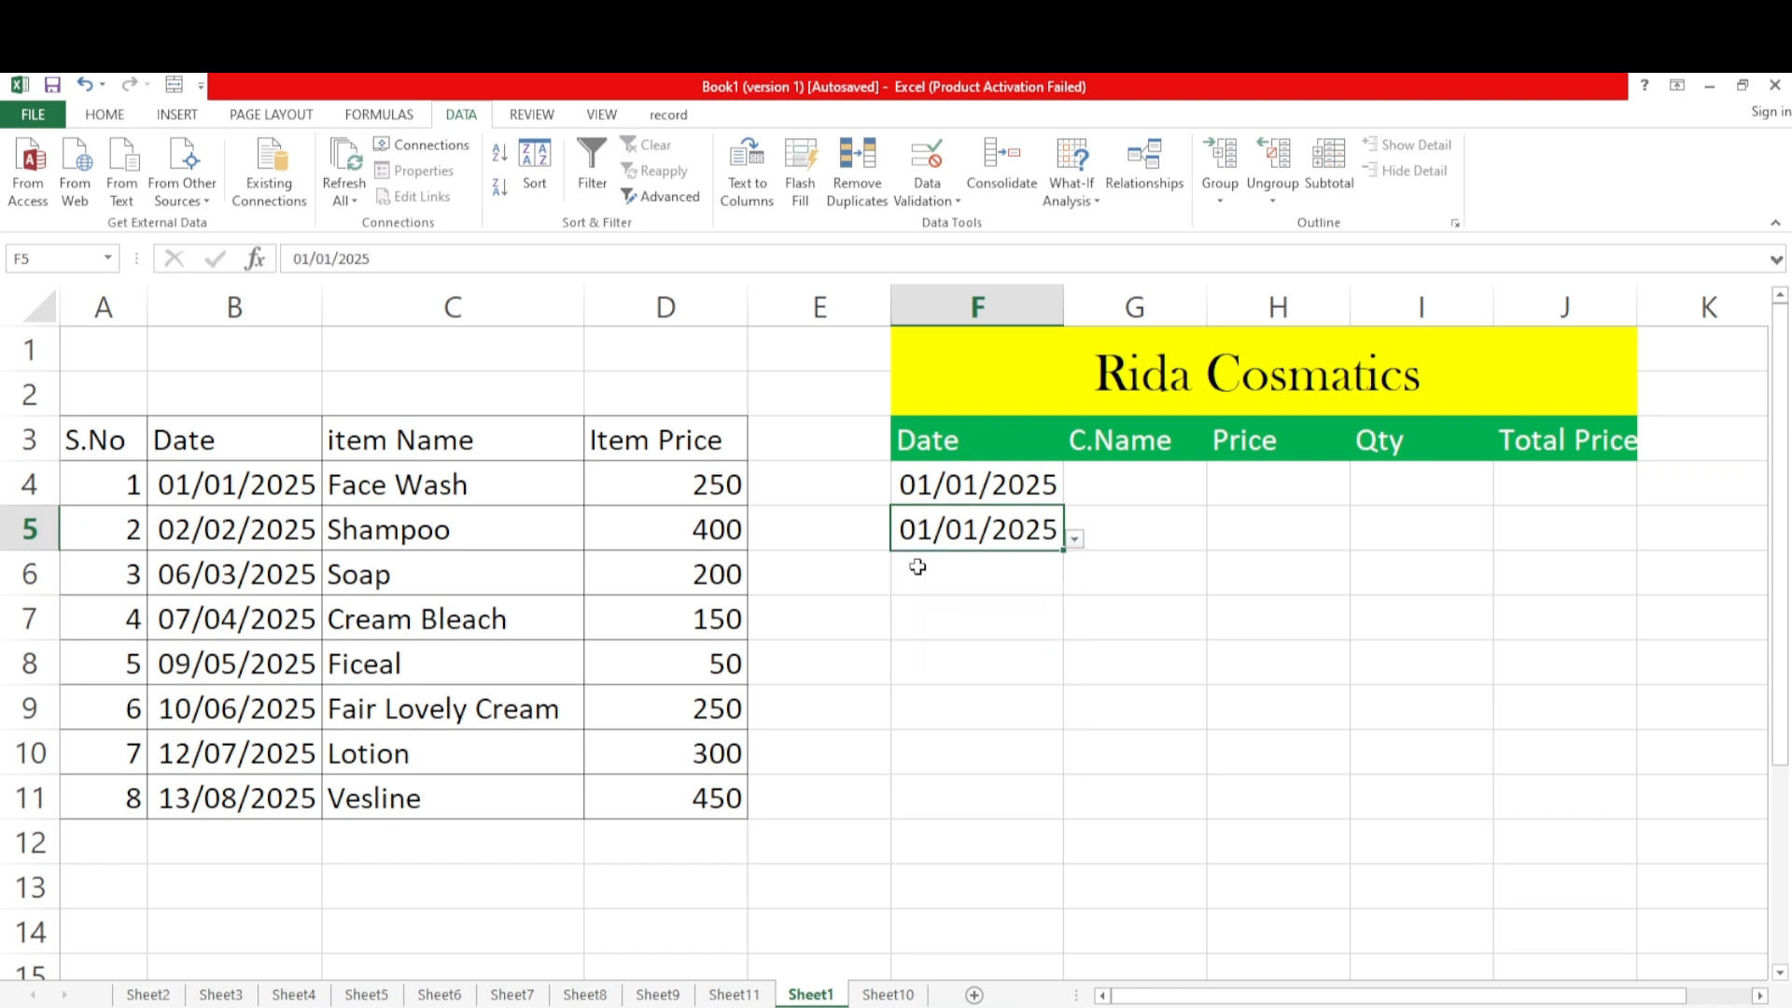
click(1043, 641)
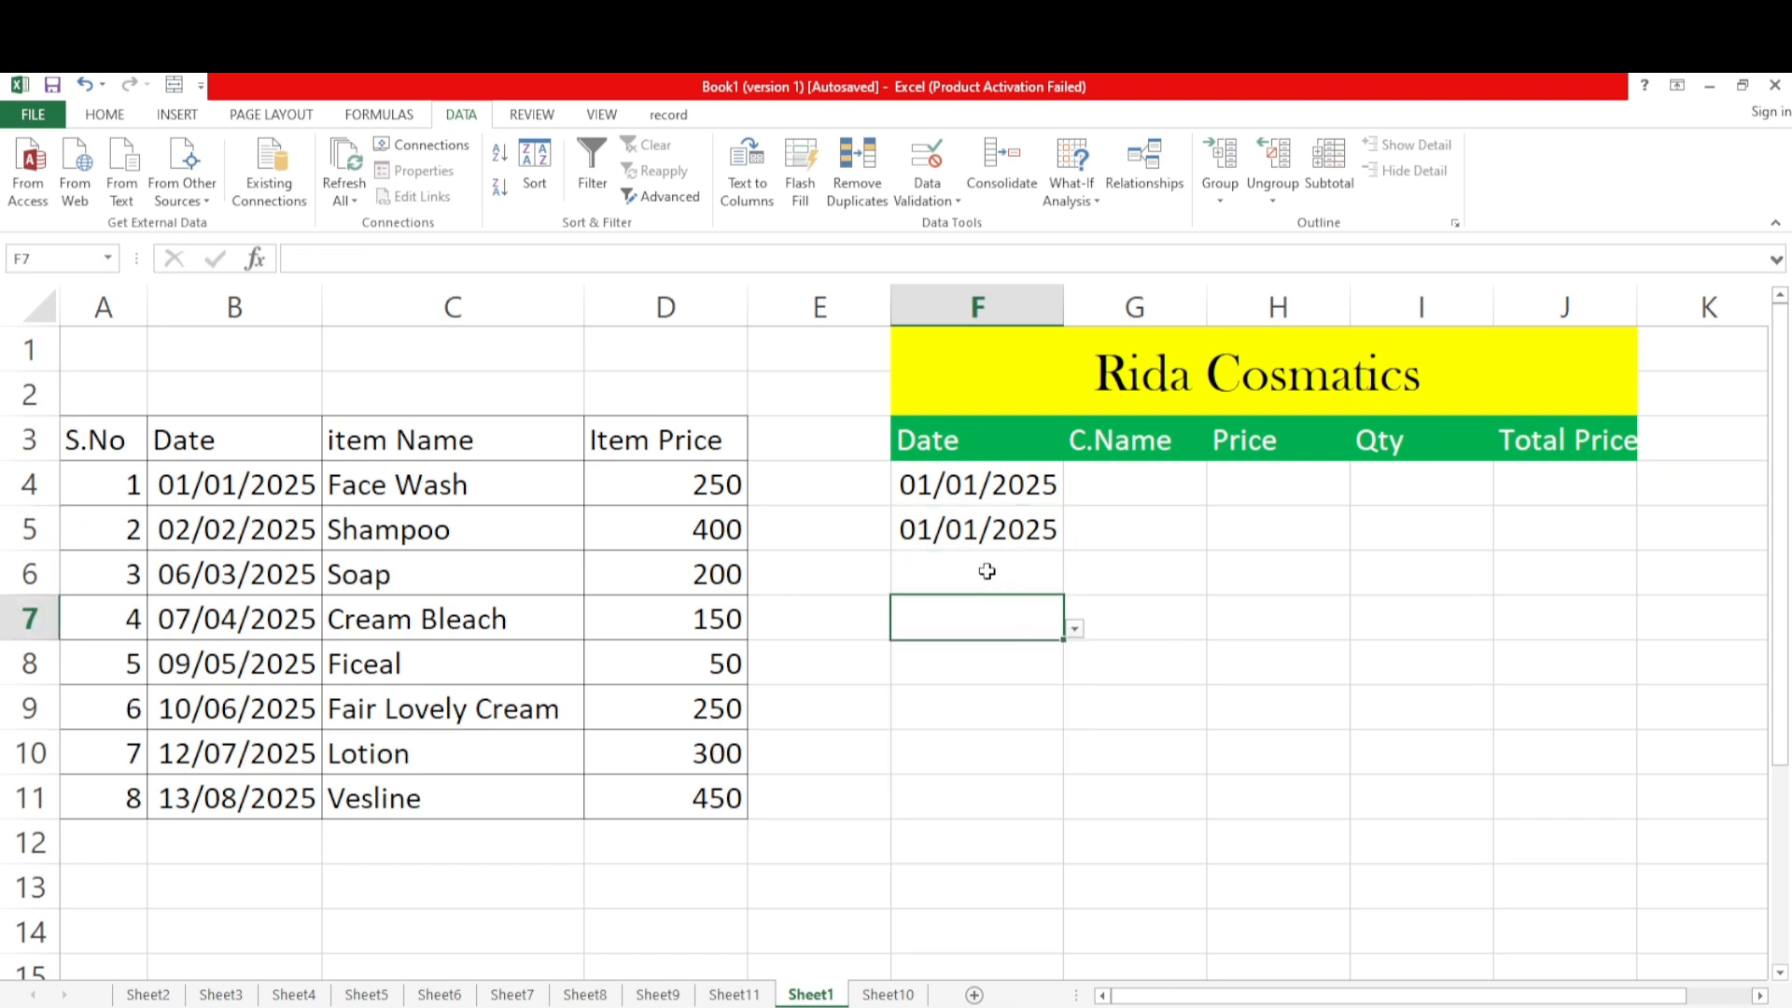
Widen column G slightly and enter the customer's name in G4 under C.Name
click(1121, 482)
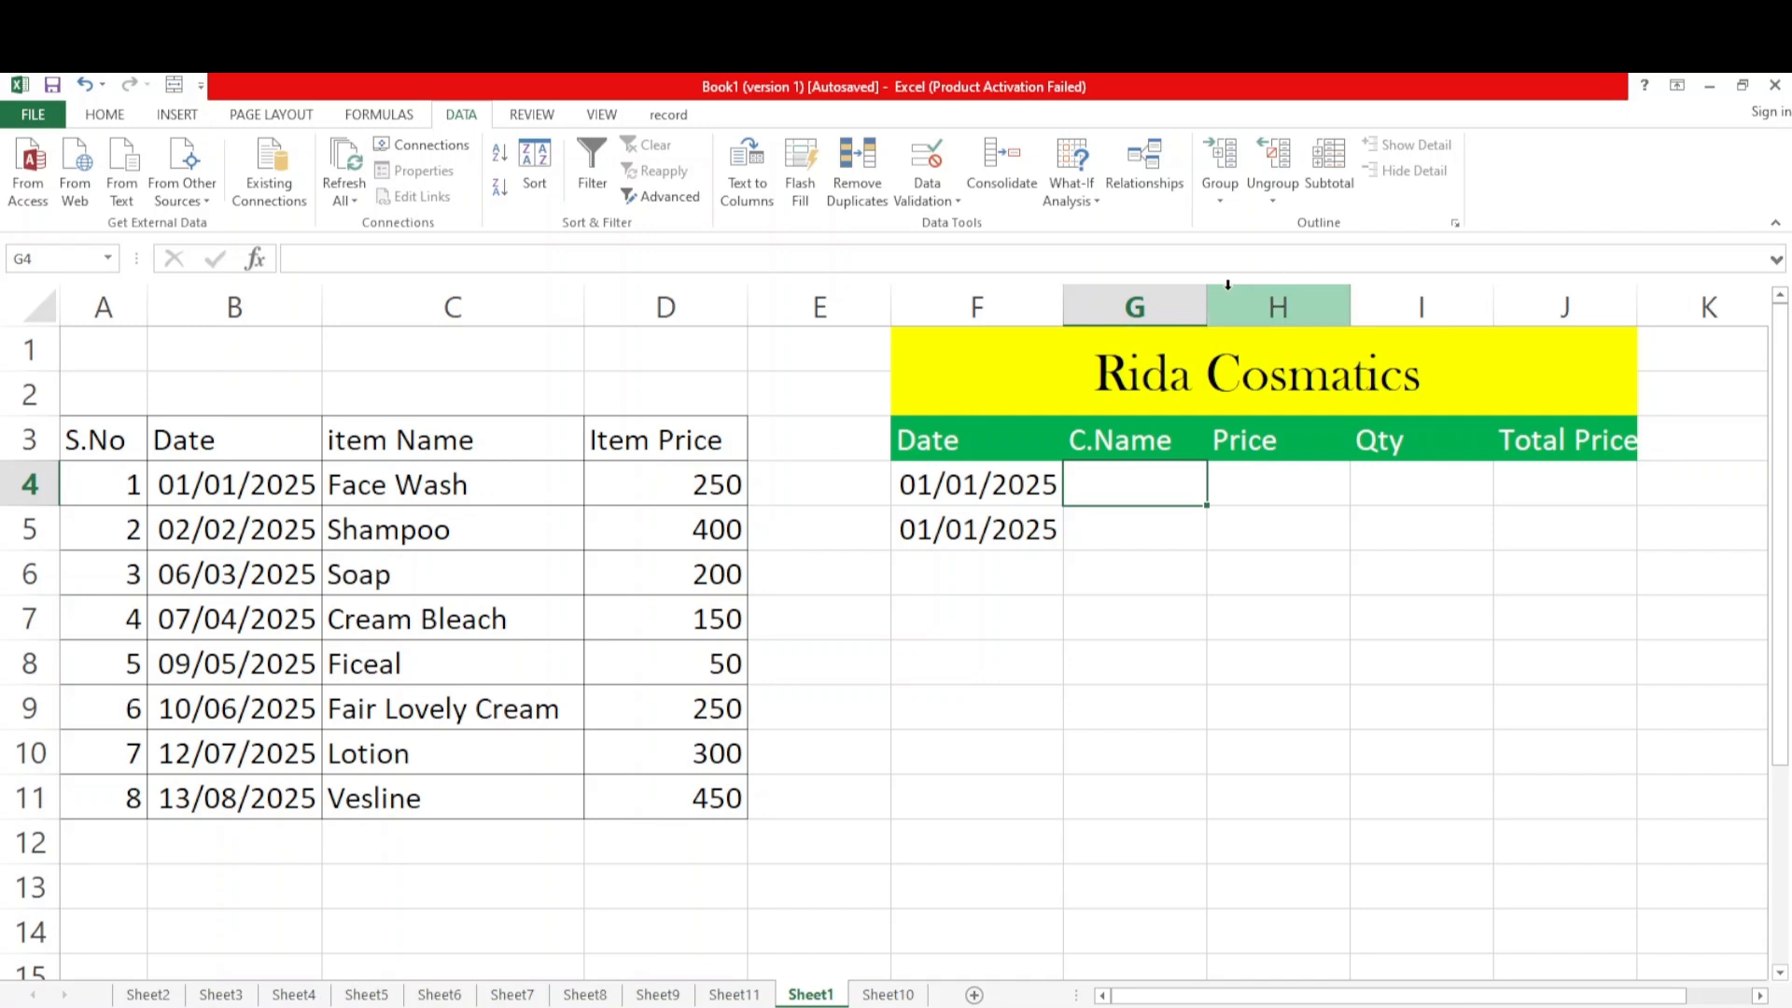
drag(1209, 300, 1251, 300)
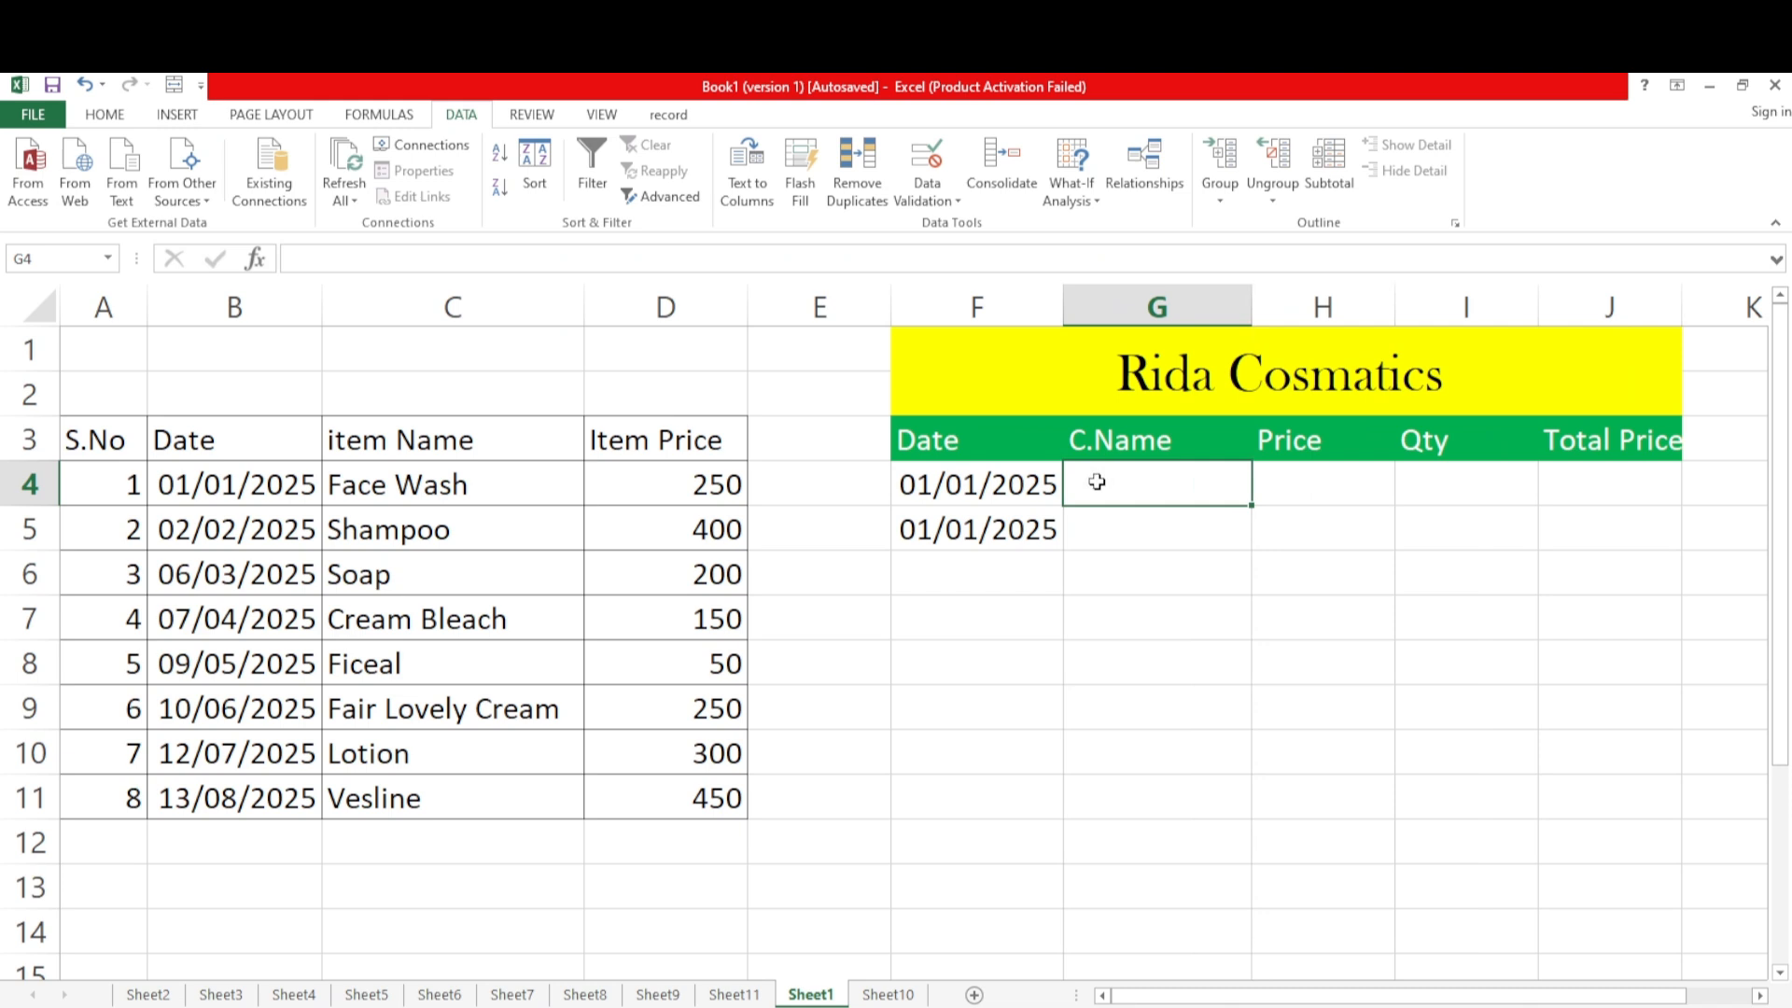
text(Nida)
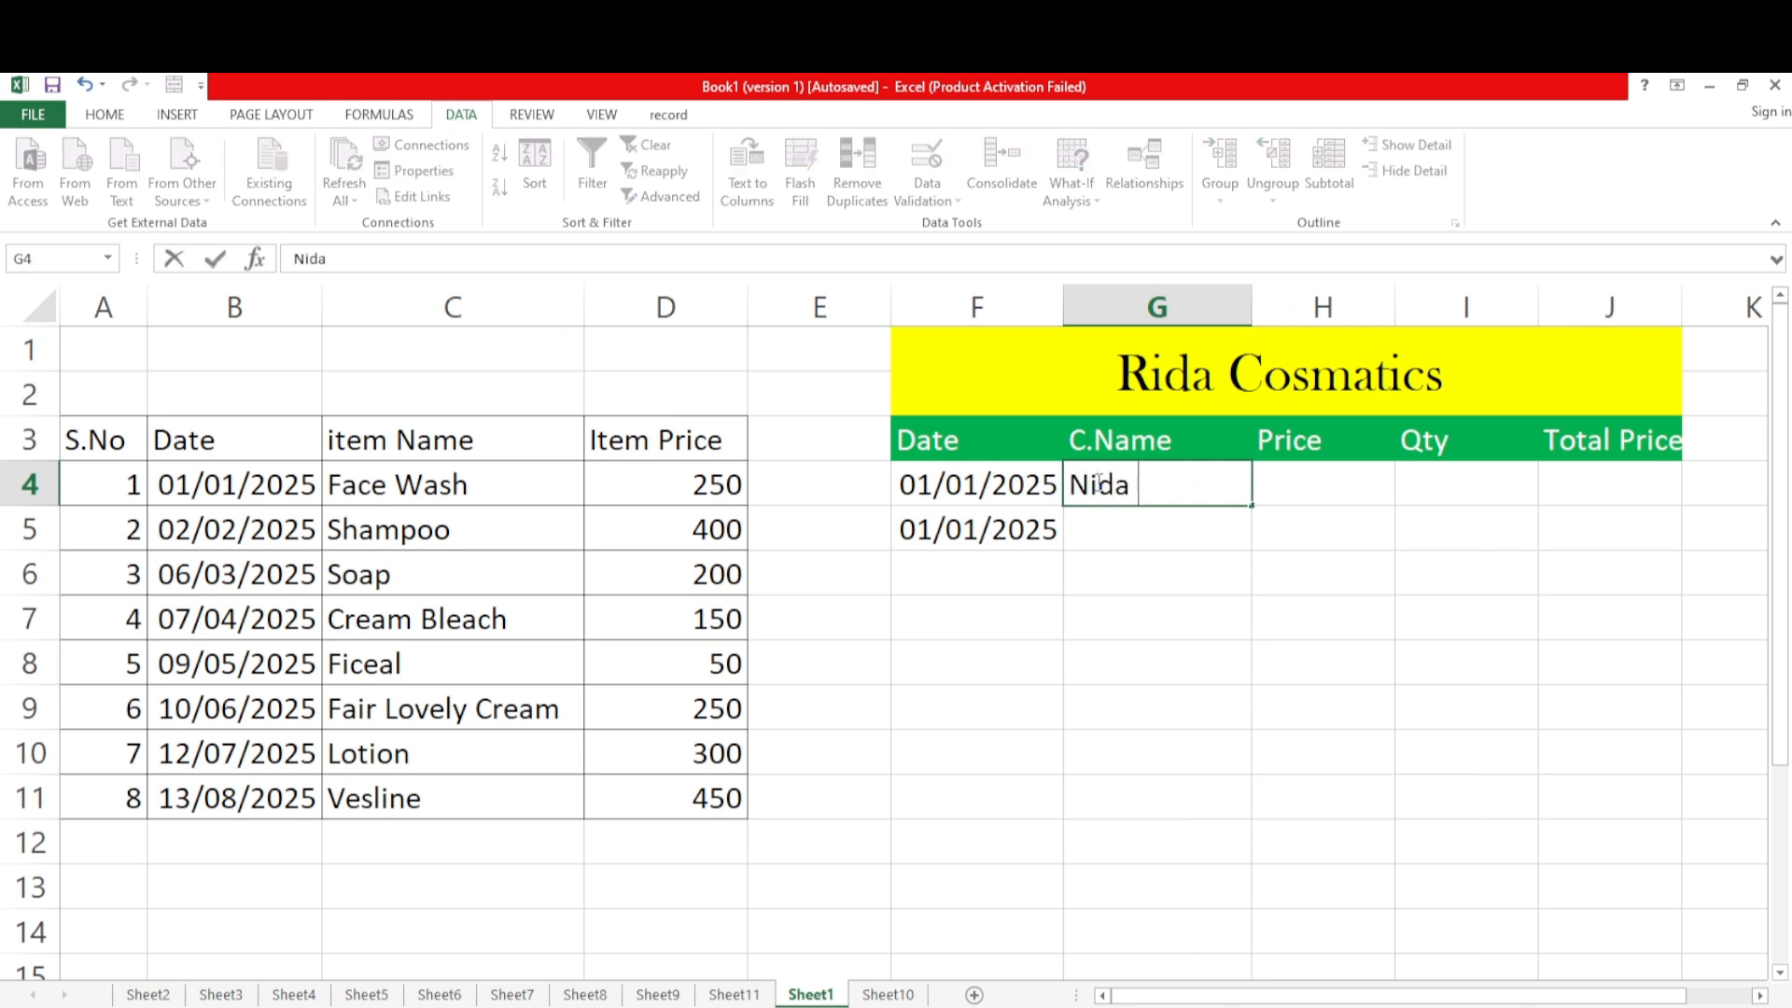
click(1332, 489)
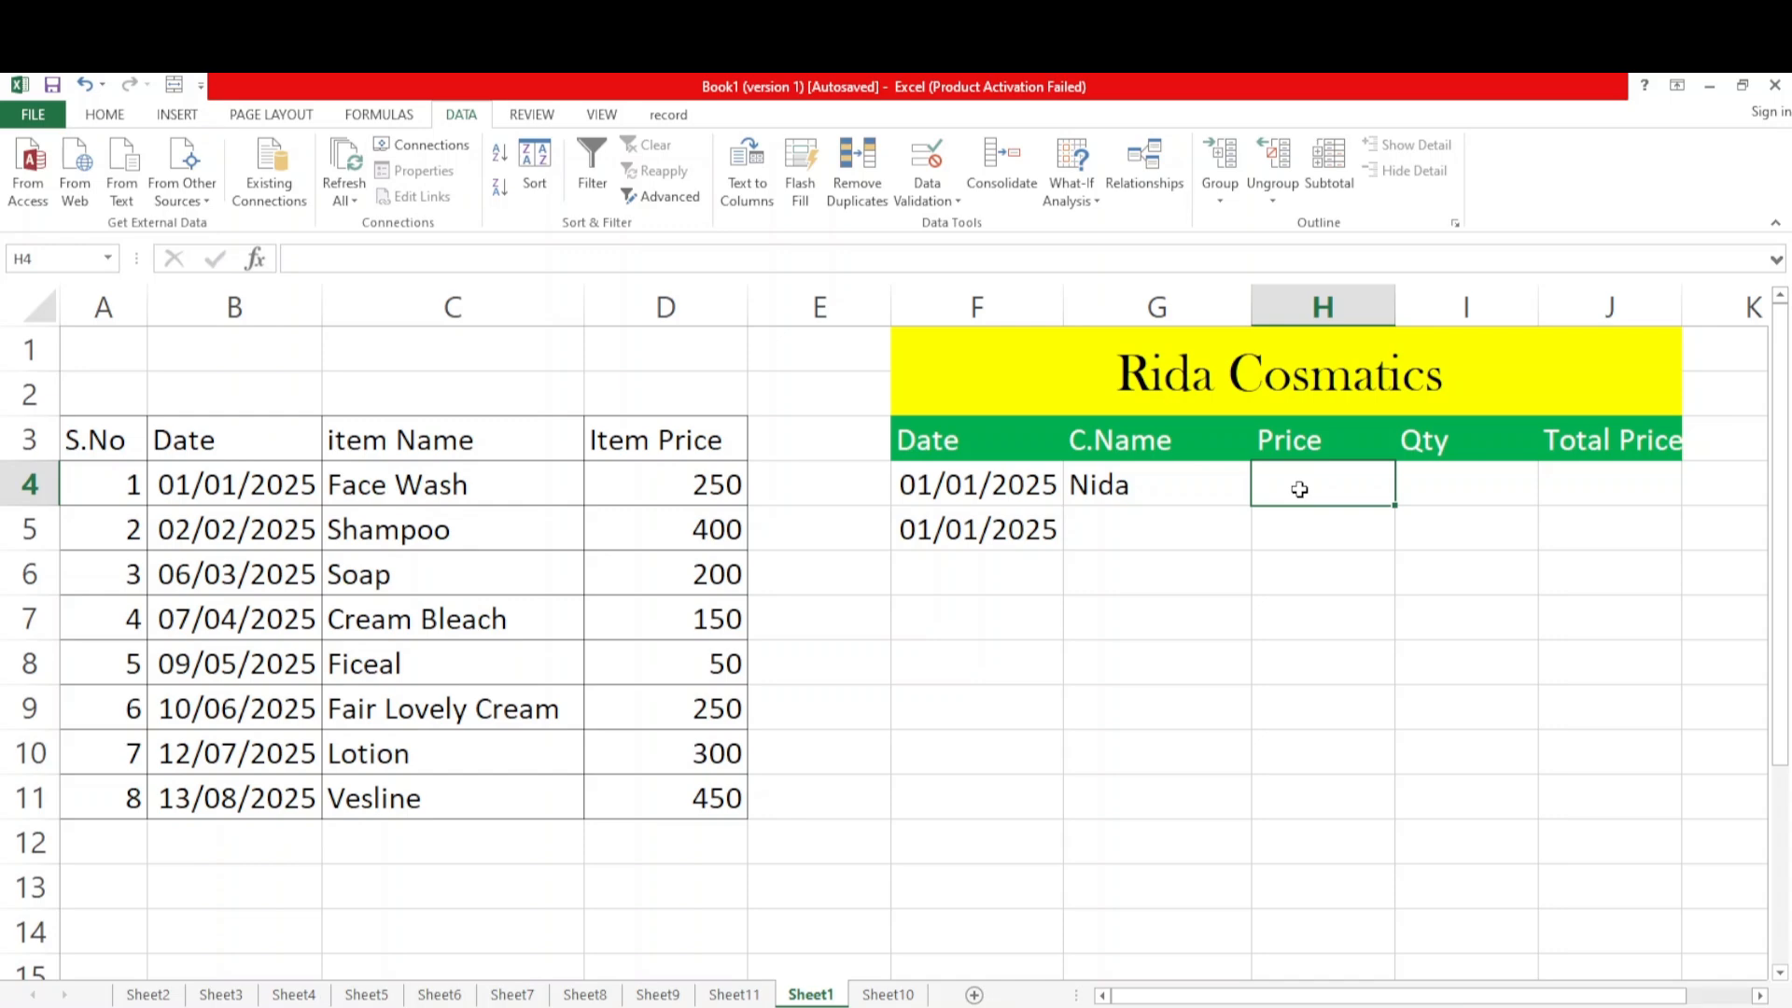
Insert a new column before the sales table's Price column and enter the heading Item Name in H3
right_click(1331, 299)
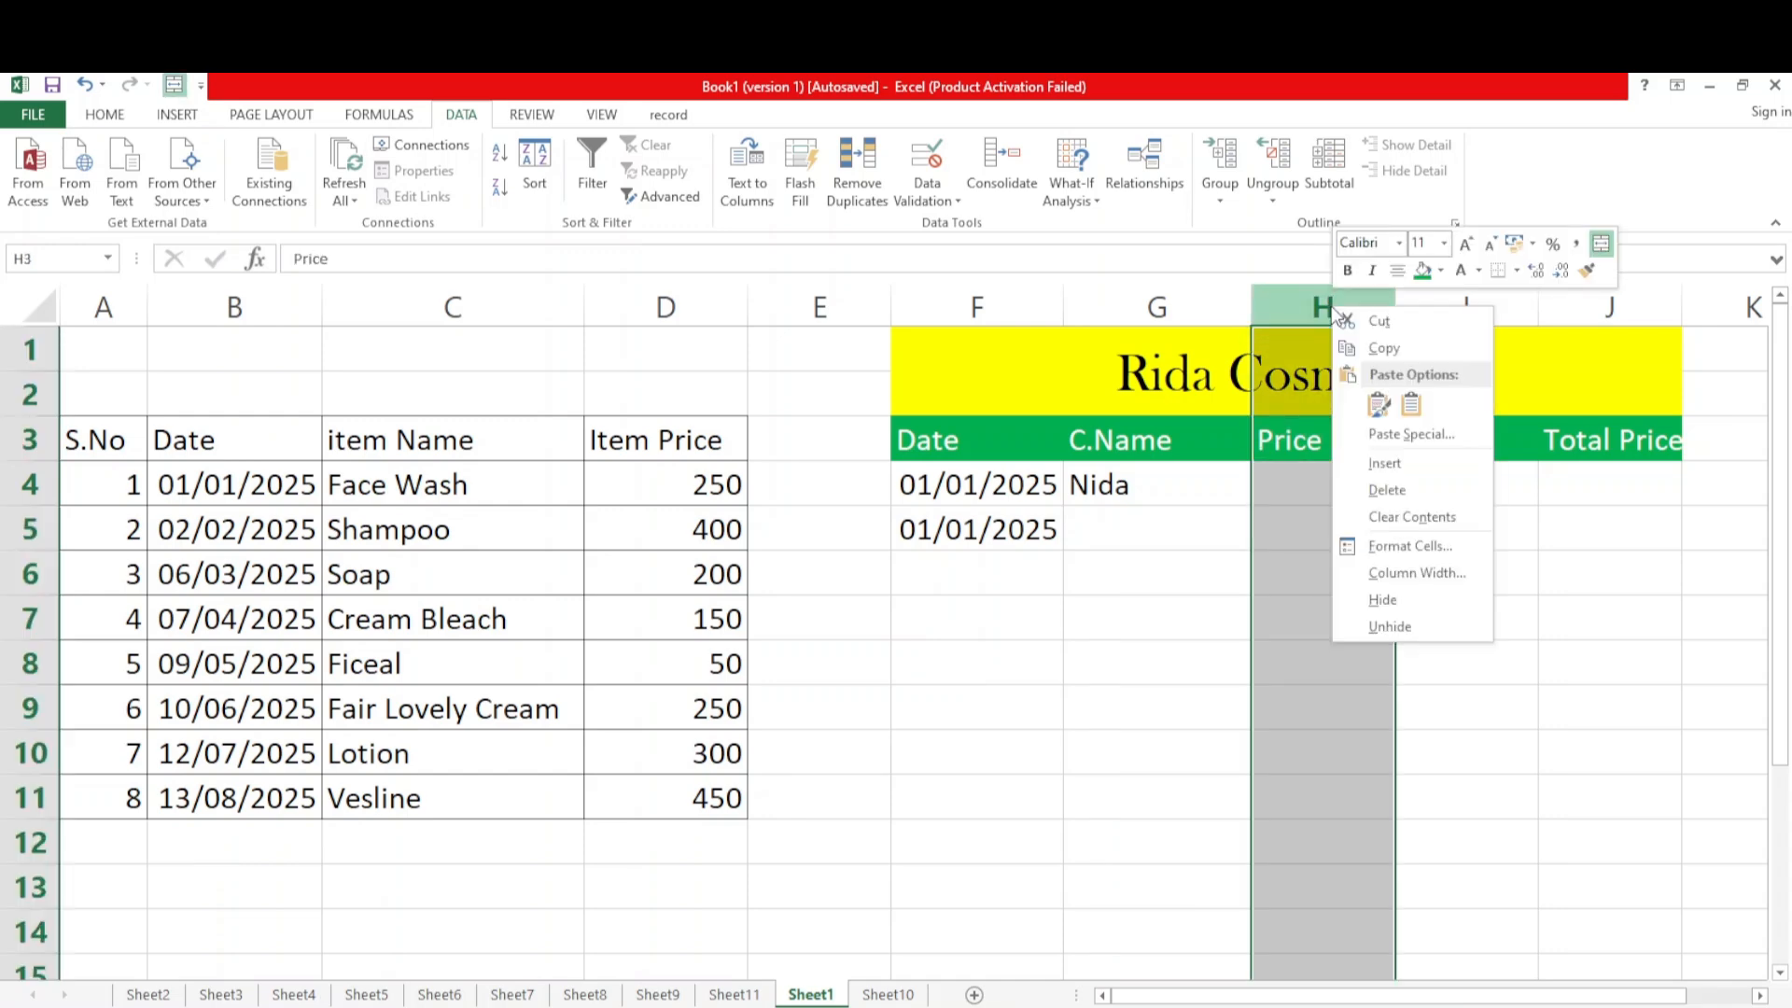
click(1363, 462)
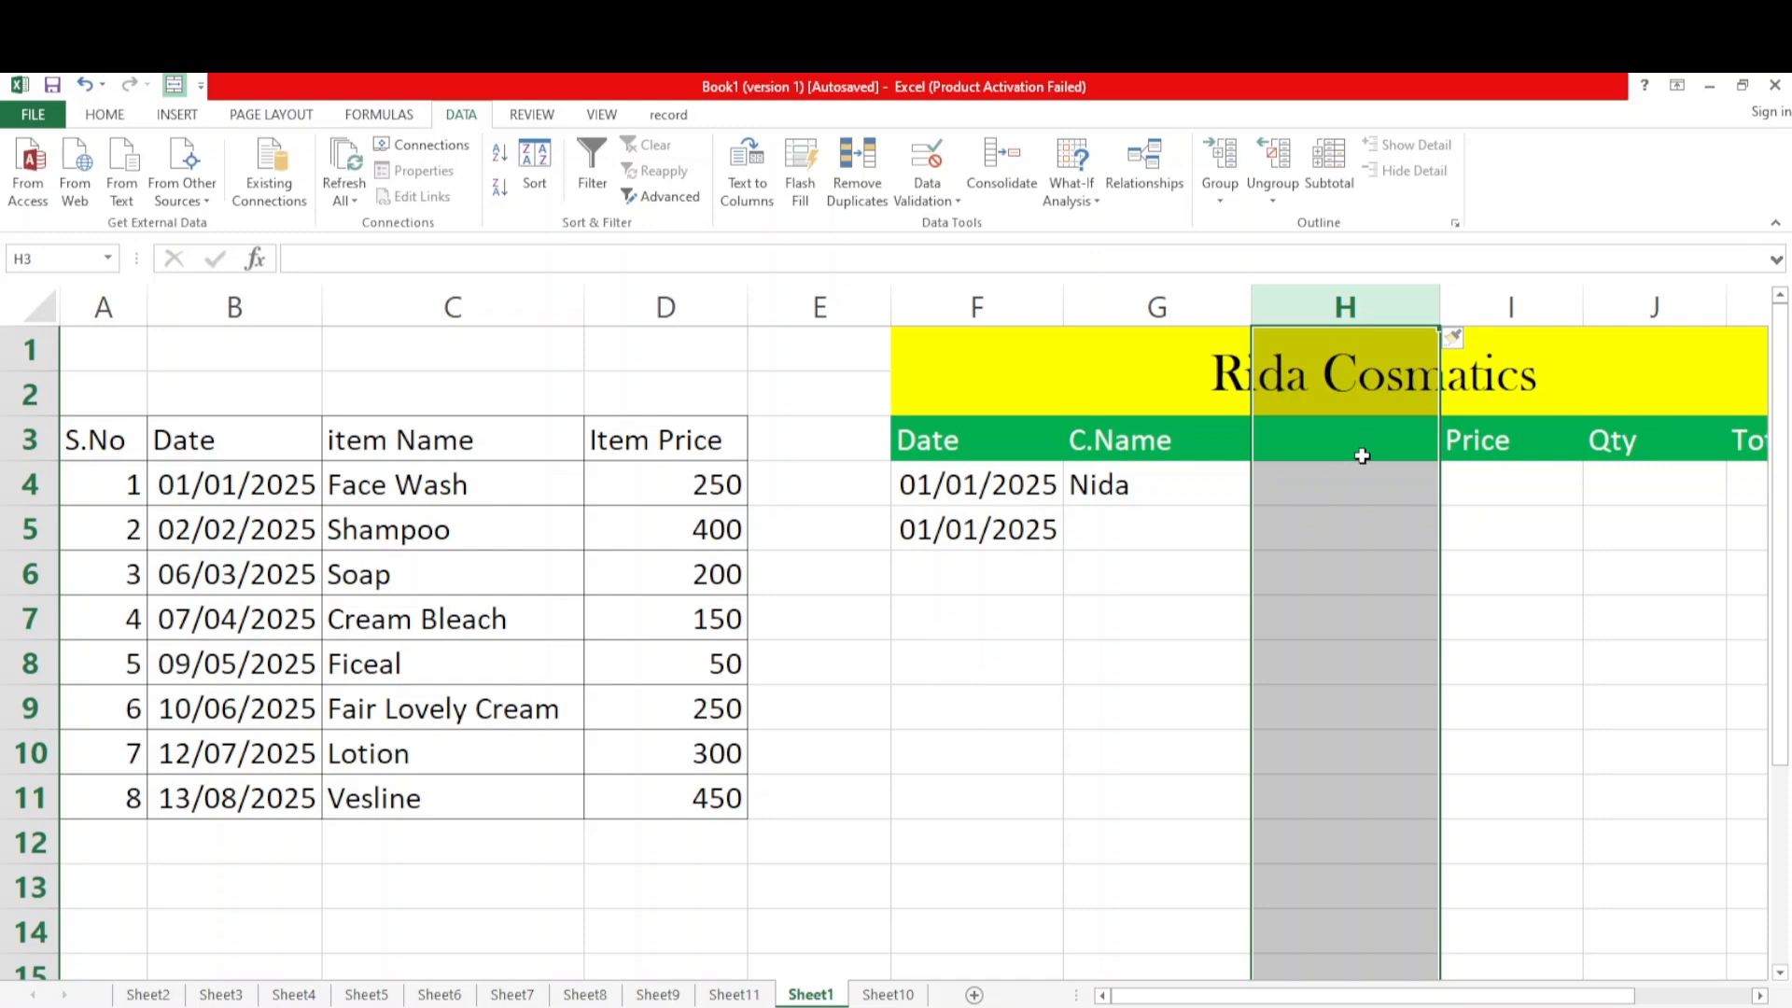
click(1312, 438)
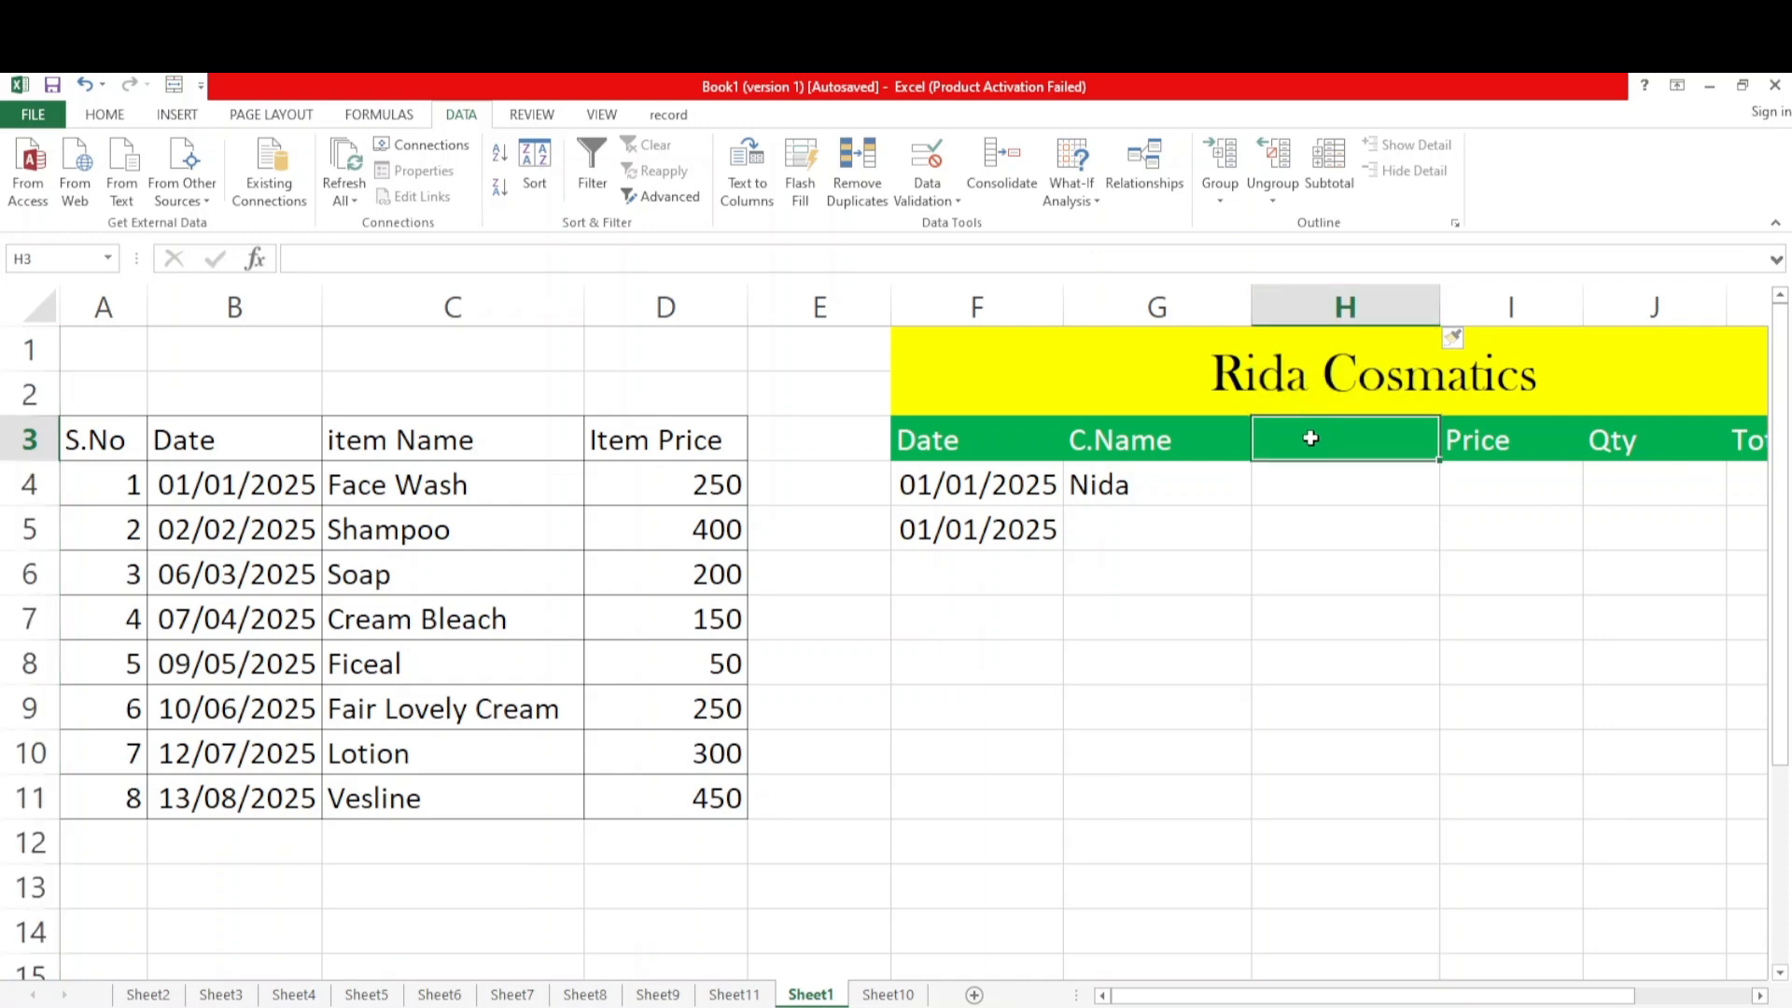
text(Ite)
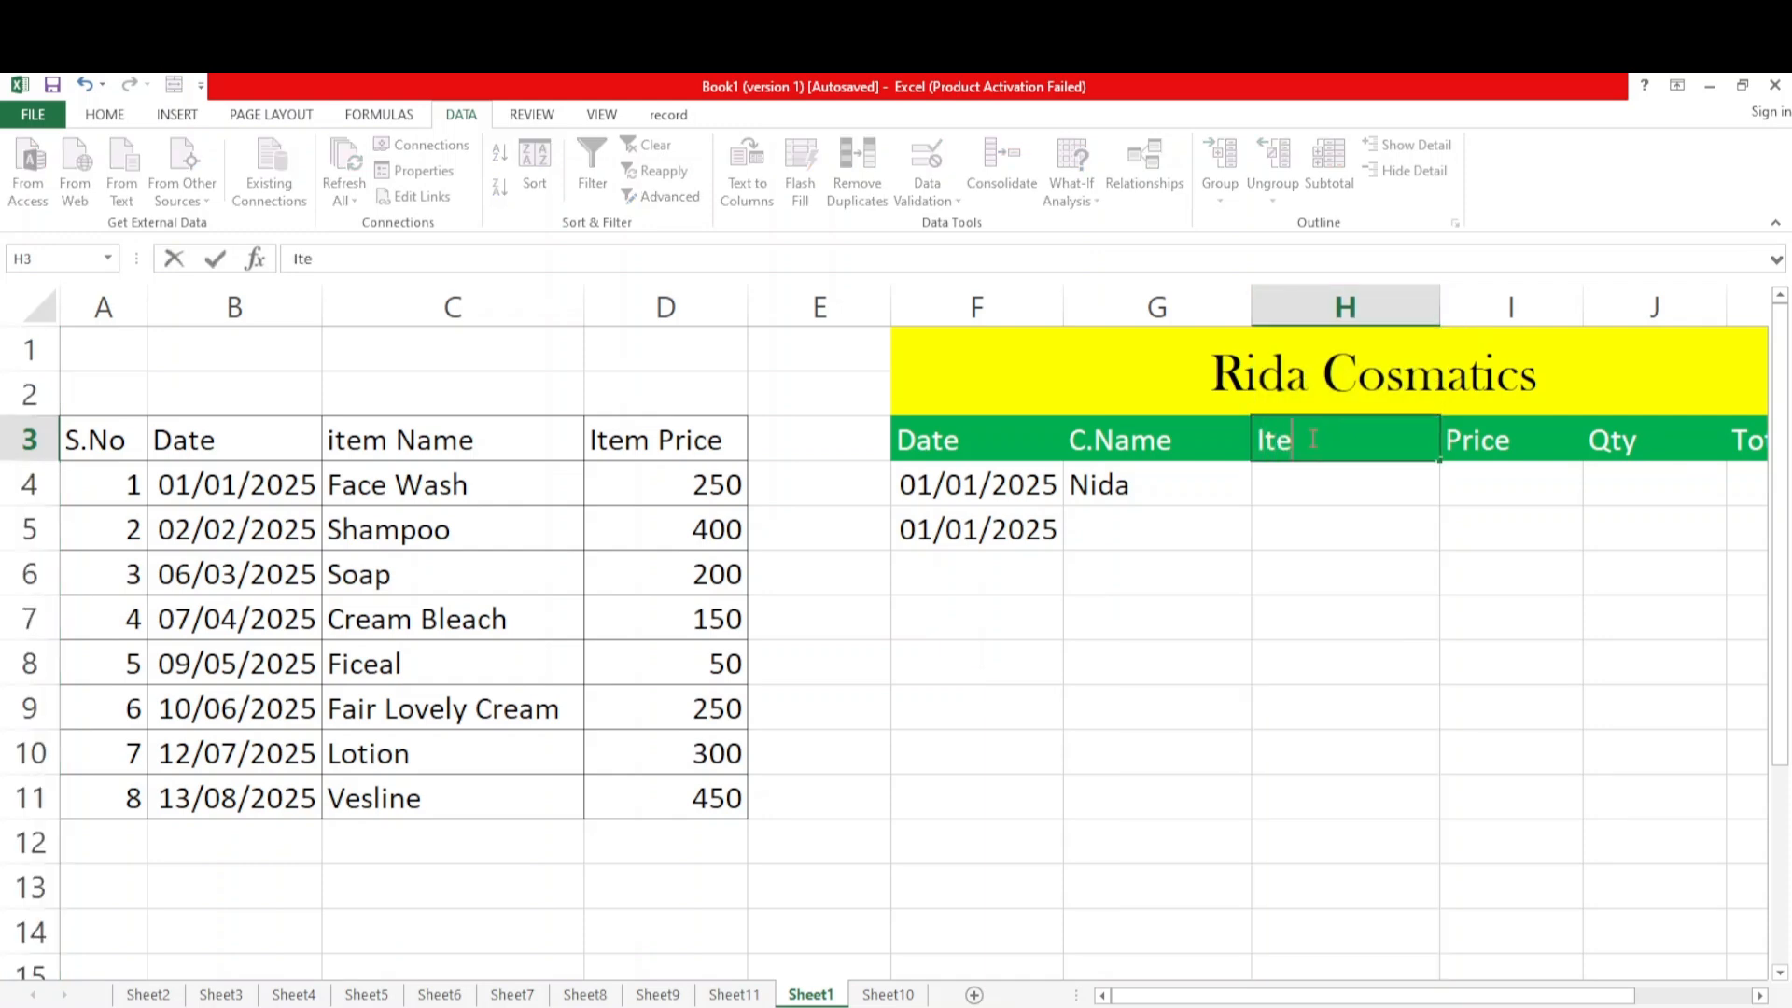
text(m Name)
click(1493, 522)
click(1443, 573)
click(1351, 451)
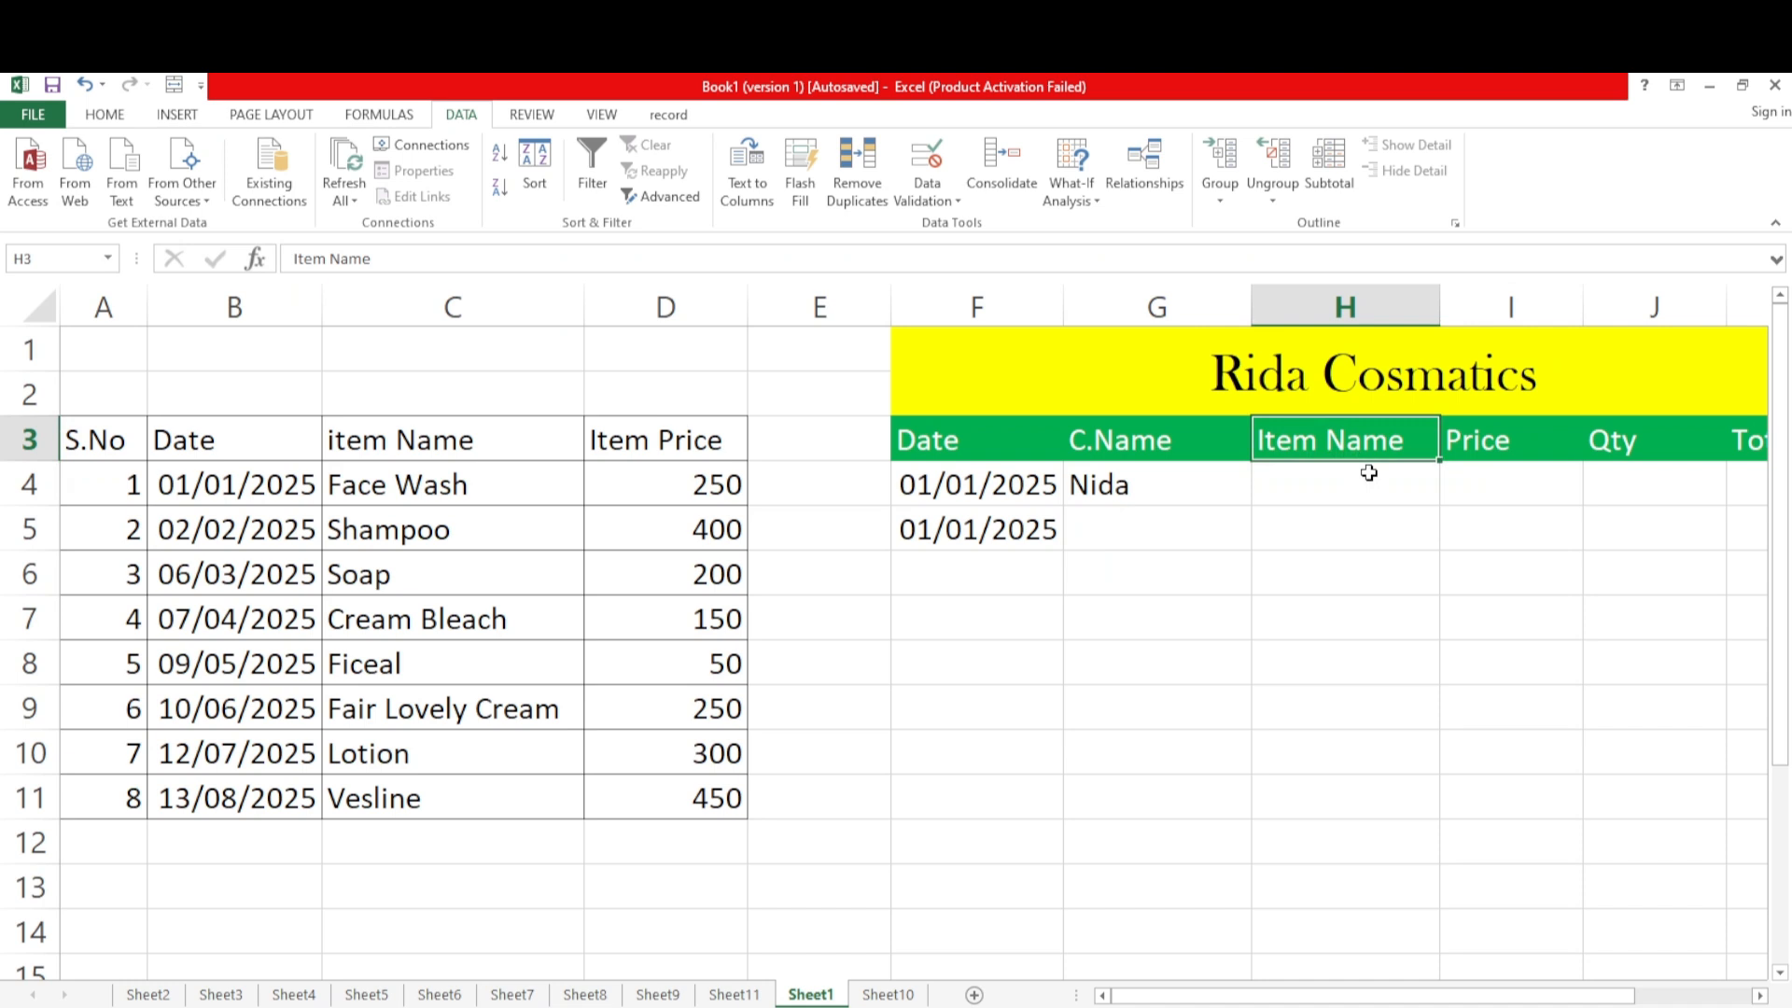
Apply List data validation to H4 under Item Name, with =$C$4:$C$11 as the source
click(1349, 487)
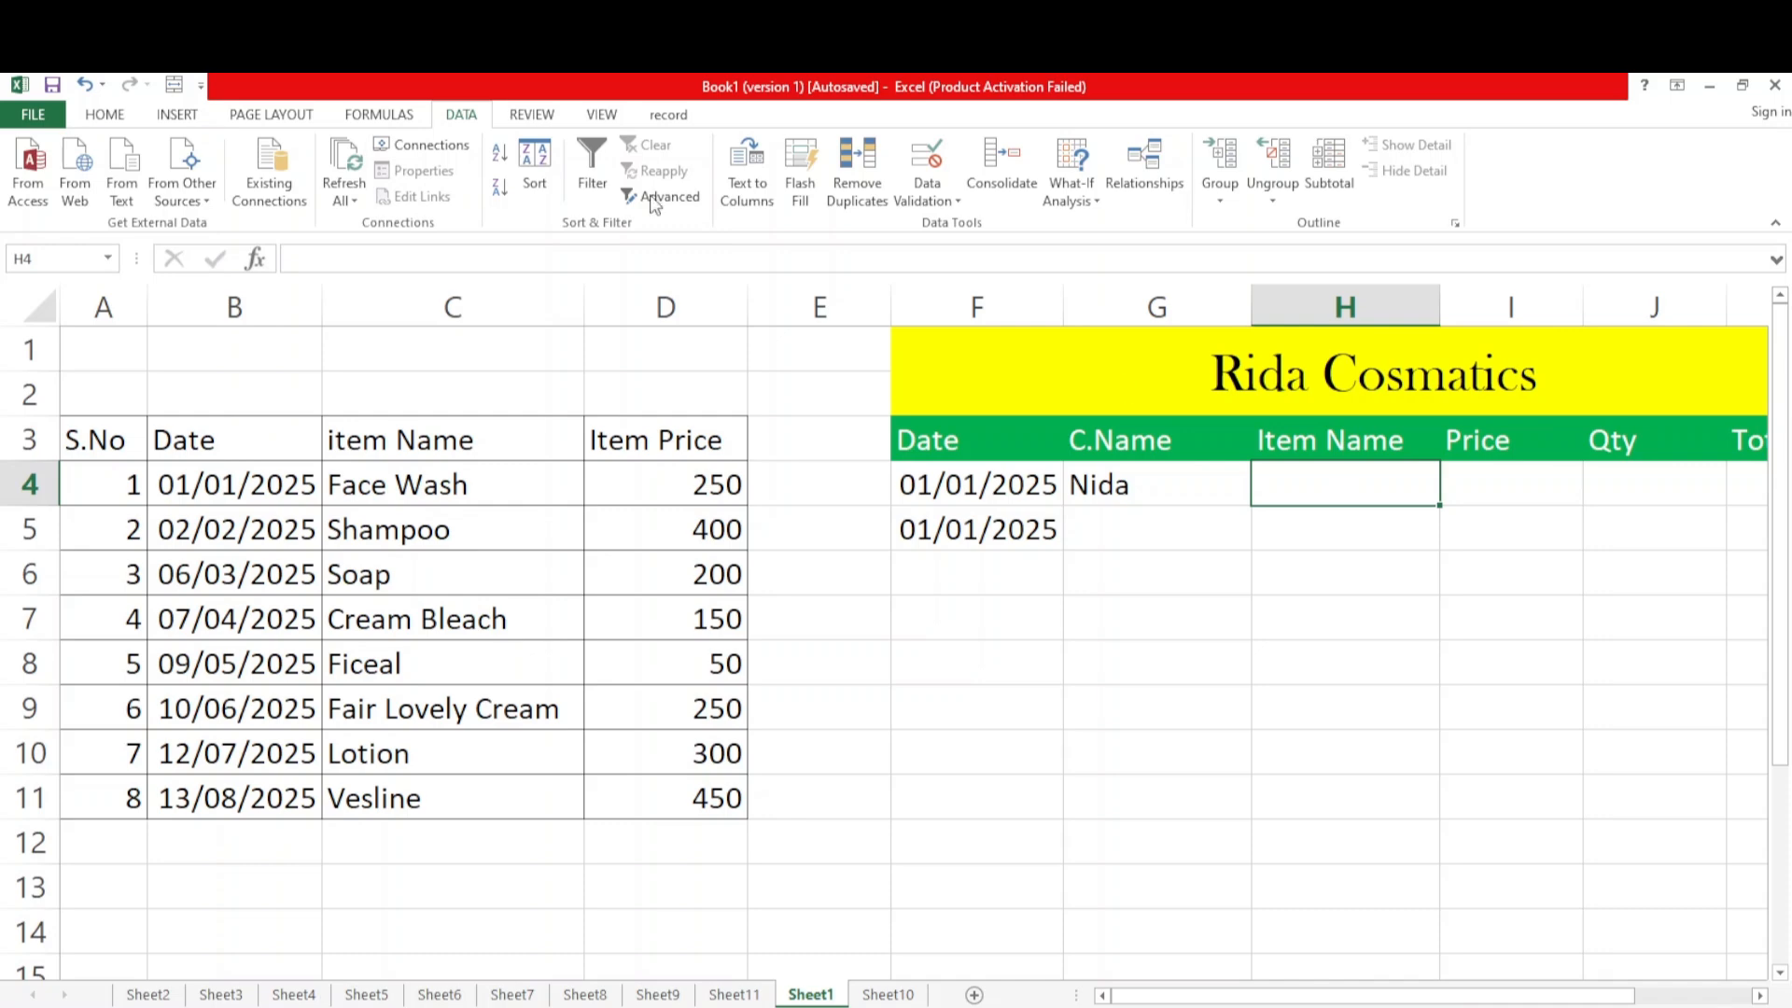
double_click(461, 116)
click(120, 115)
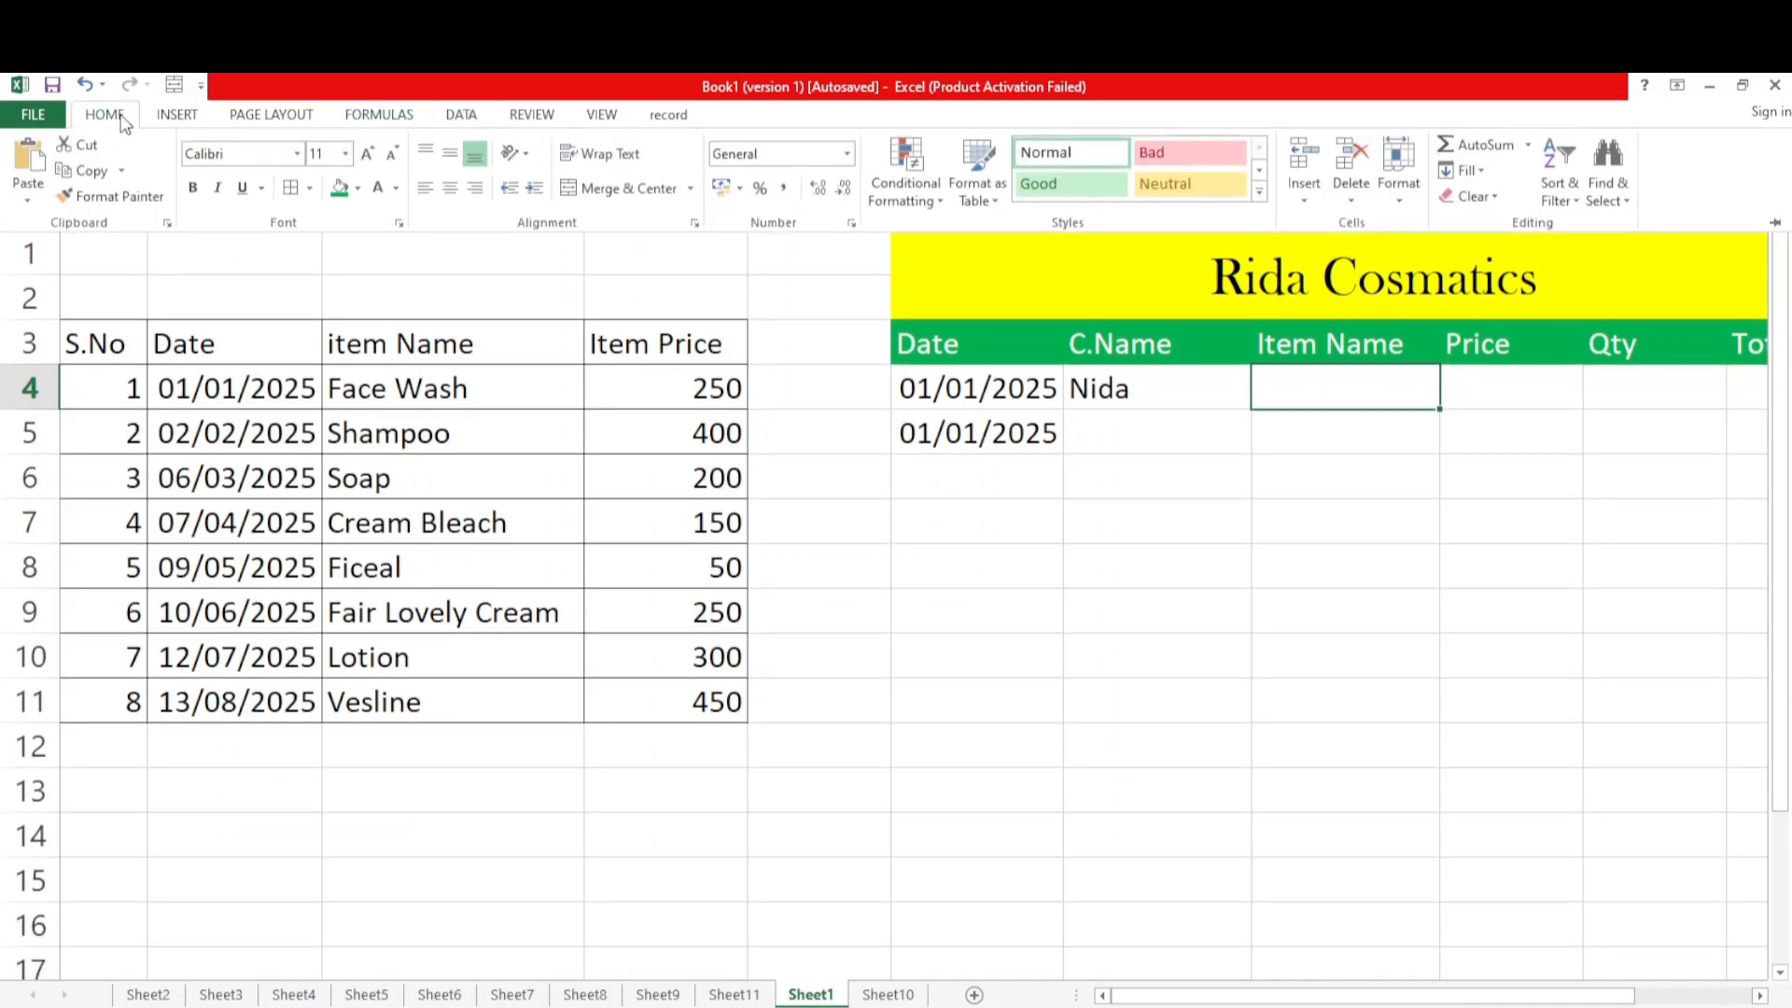
click(1775, 214)
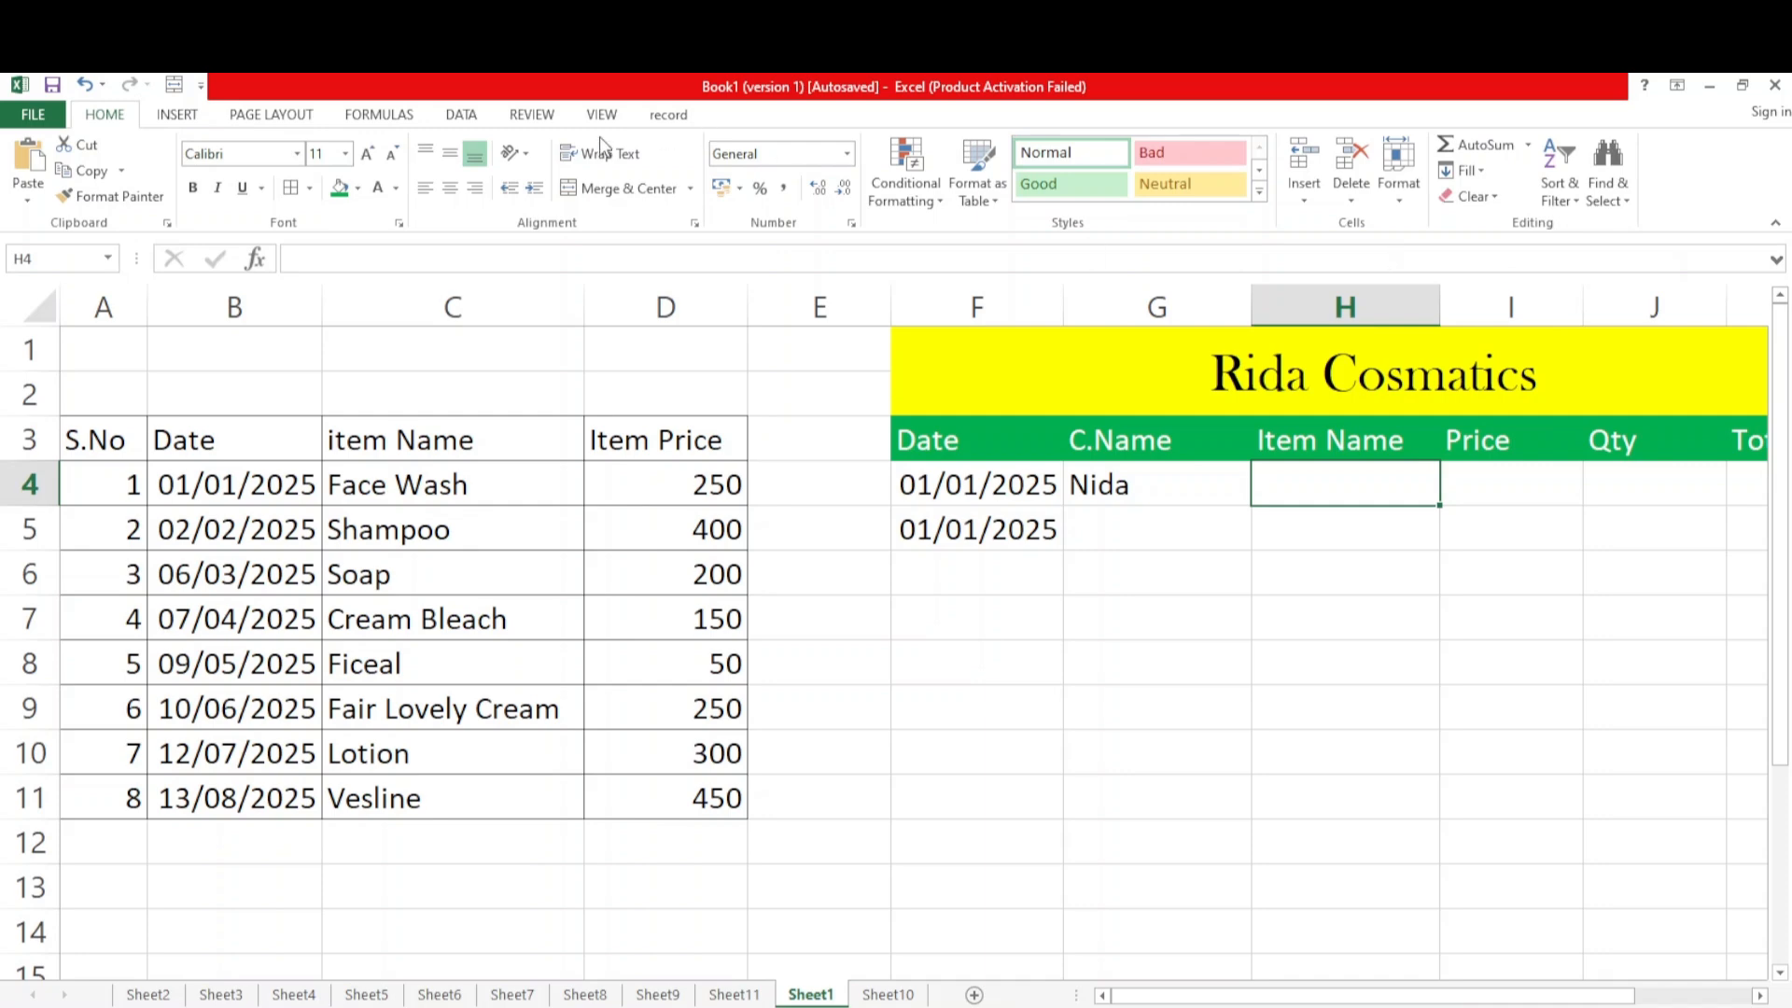
click(454, 118)
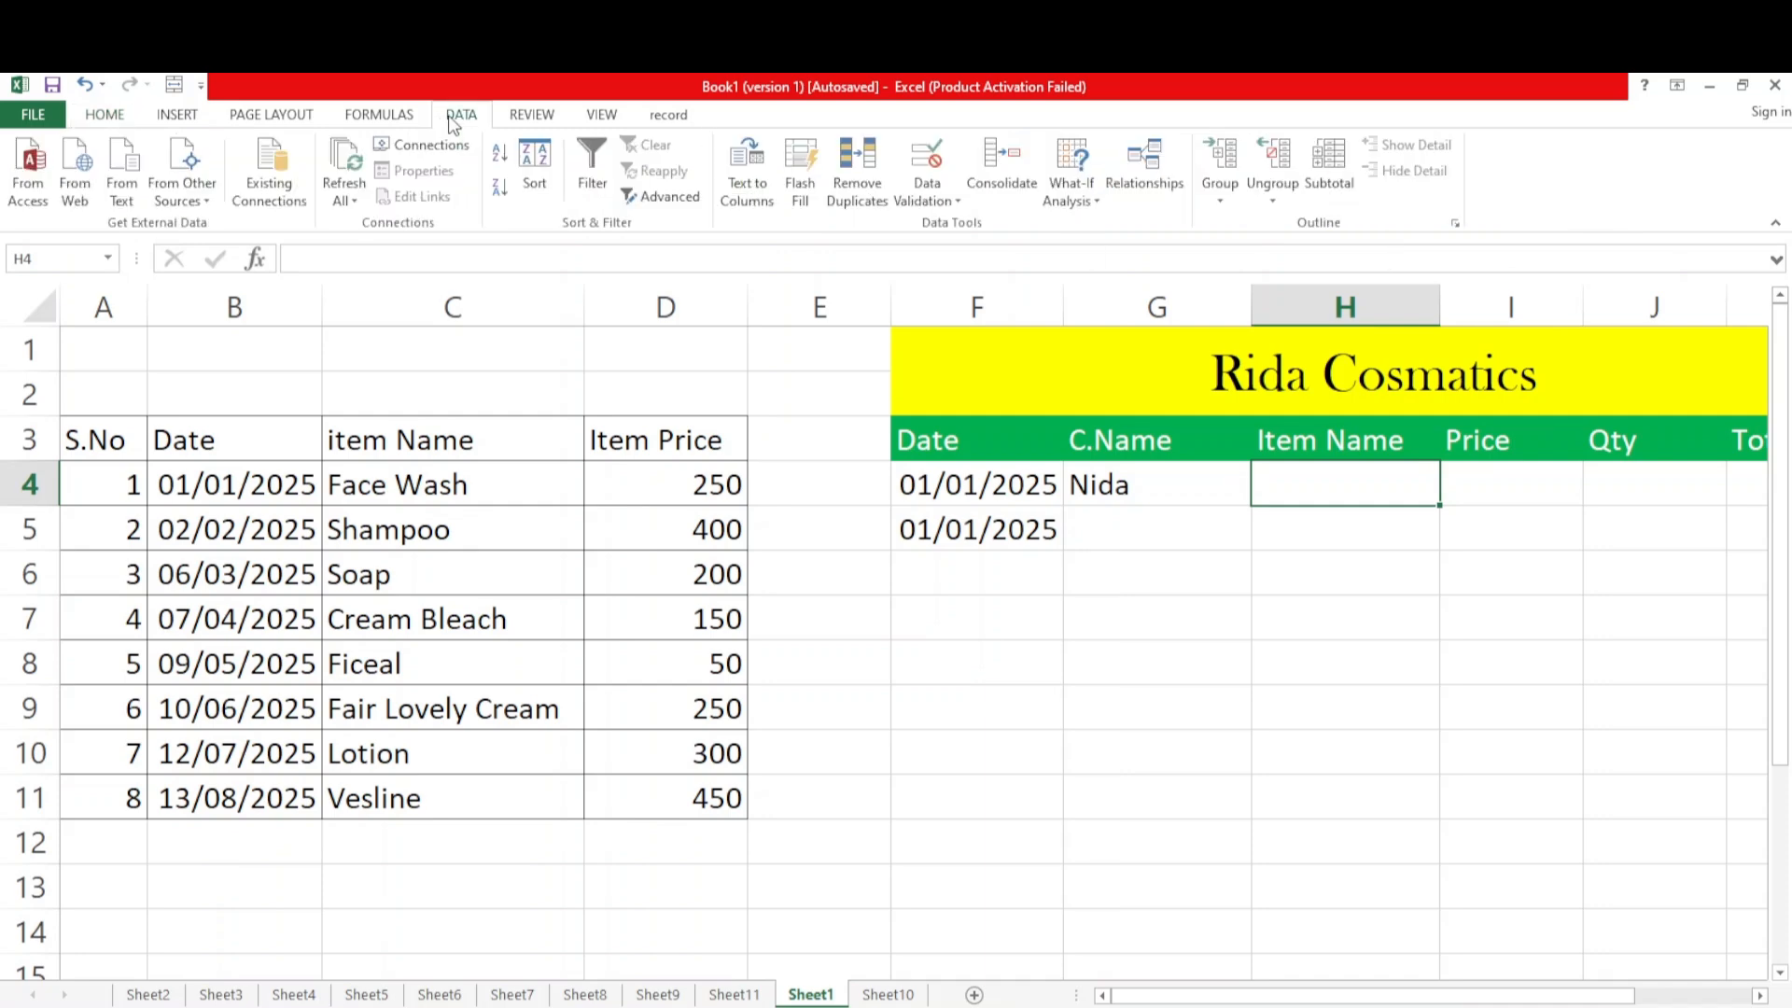
click(957, 203)
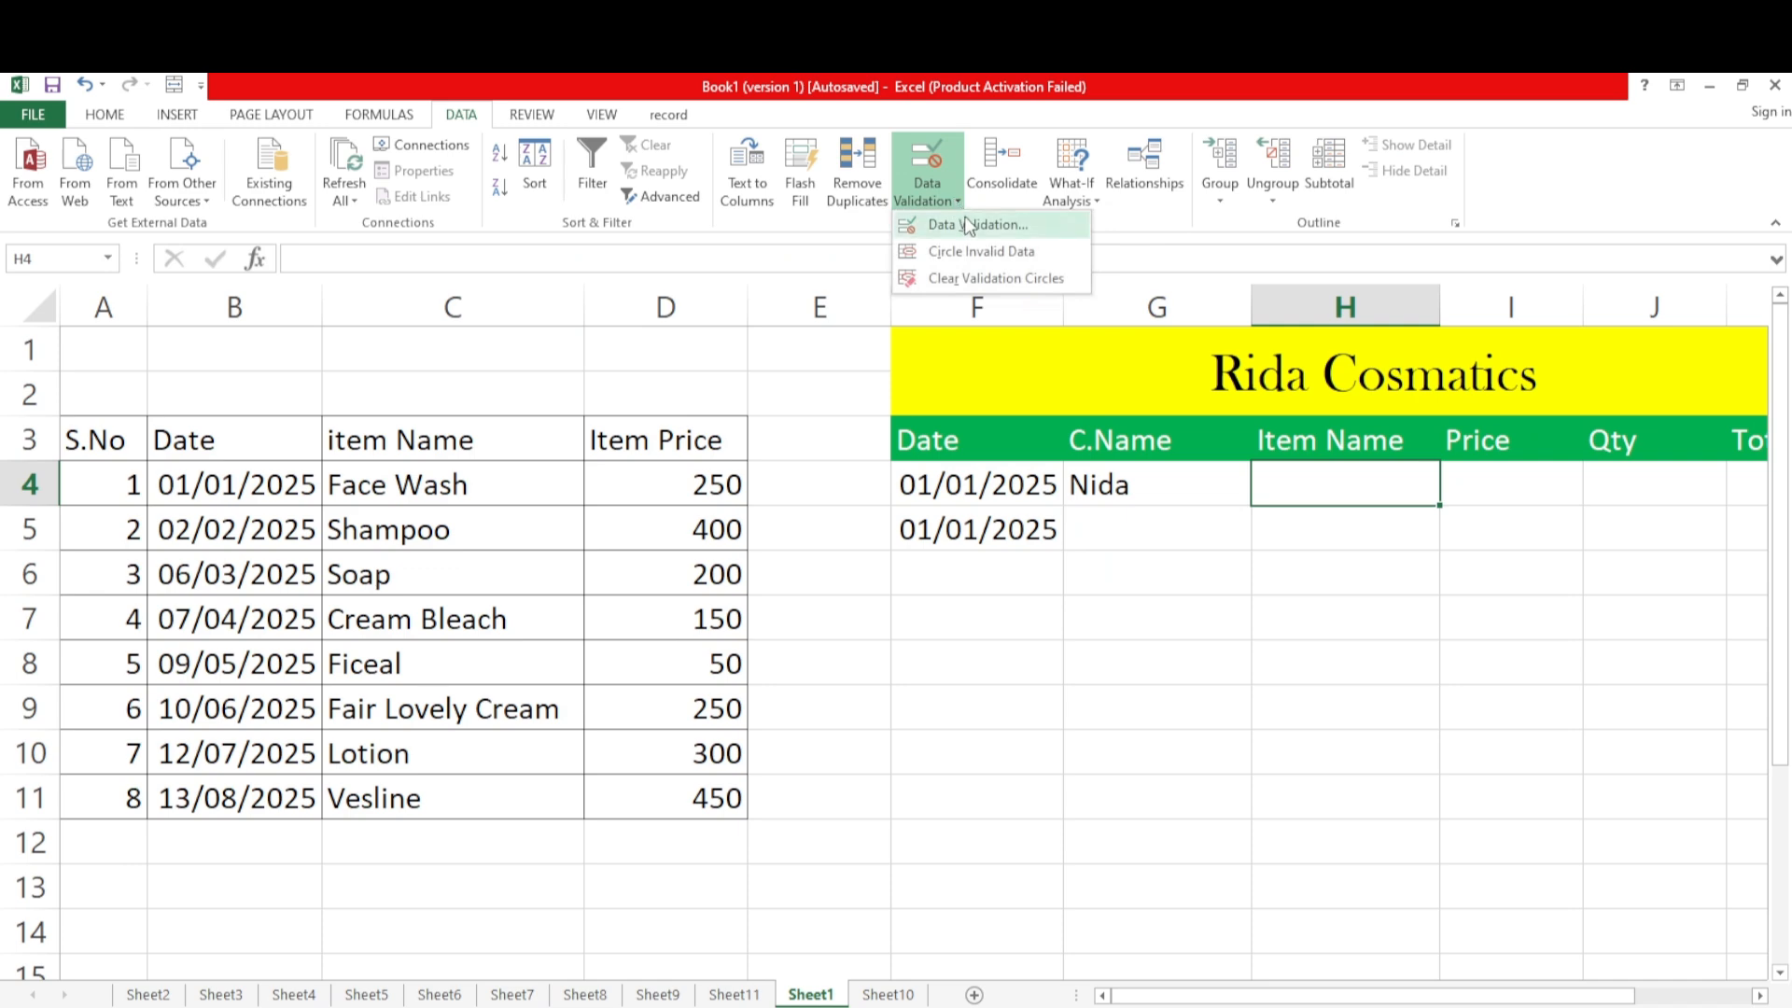
click(1003, 226)
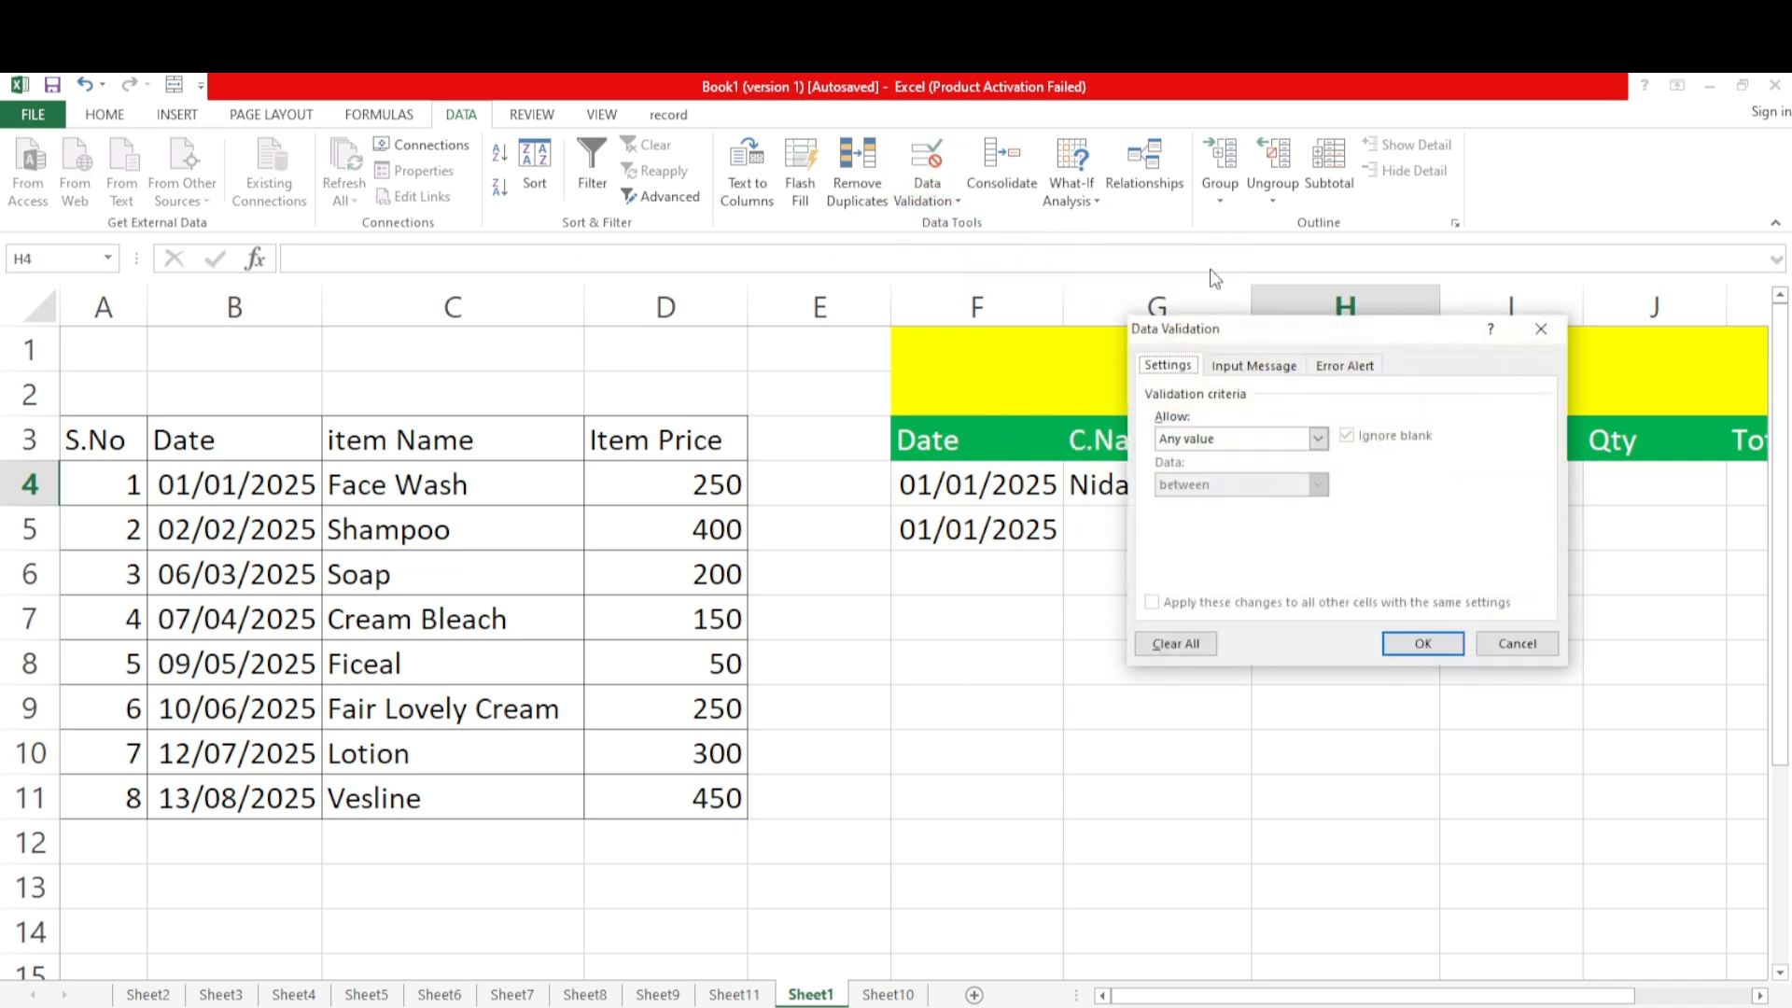
click(1319, 437)
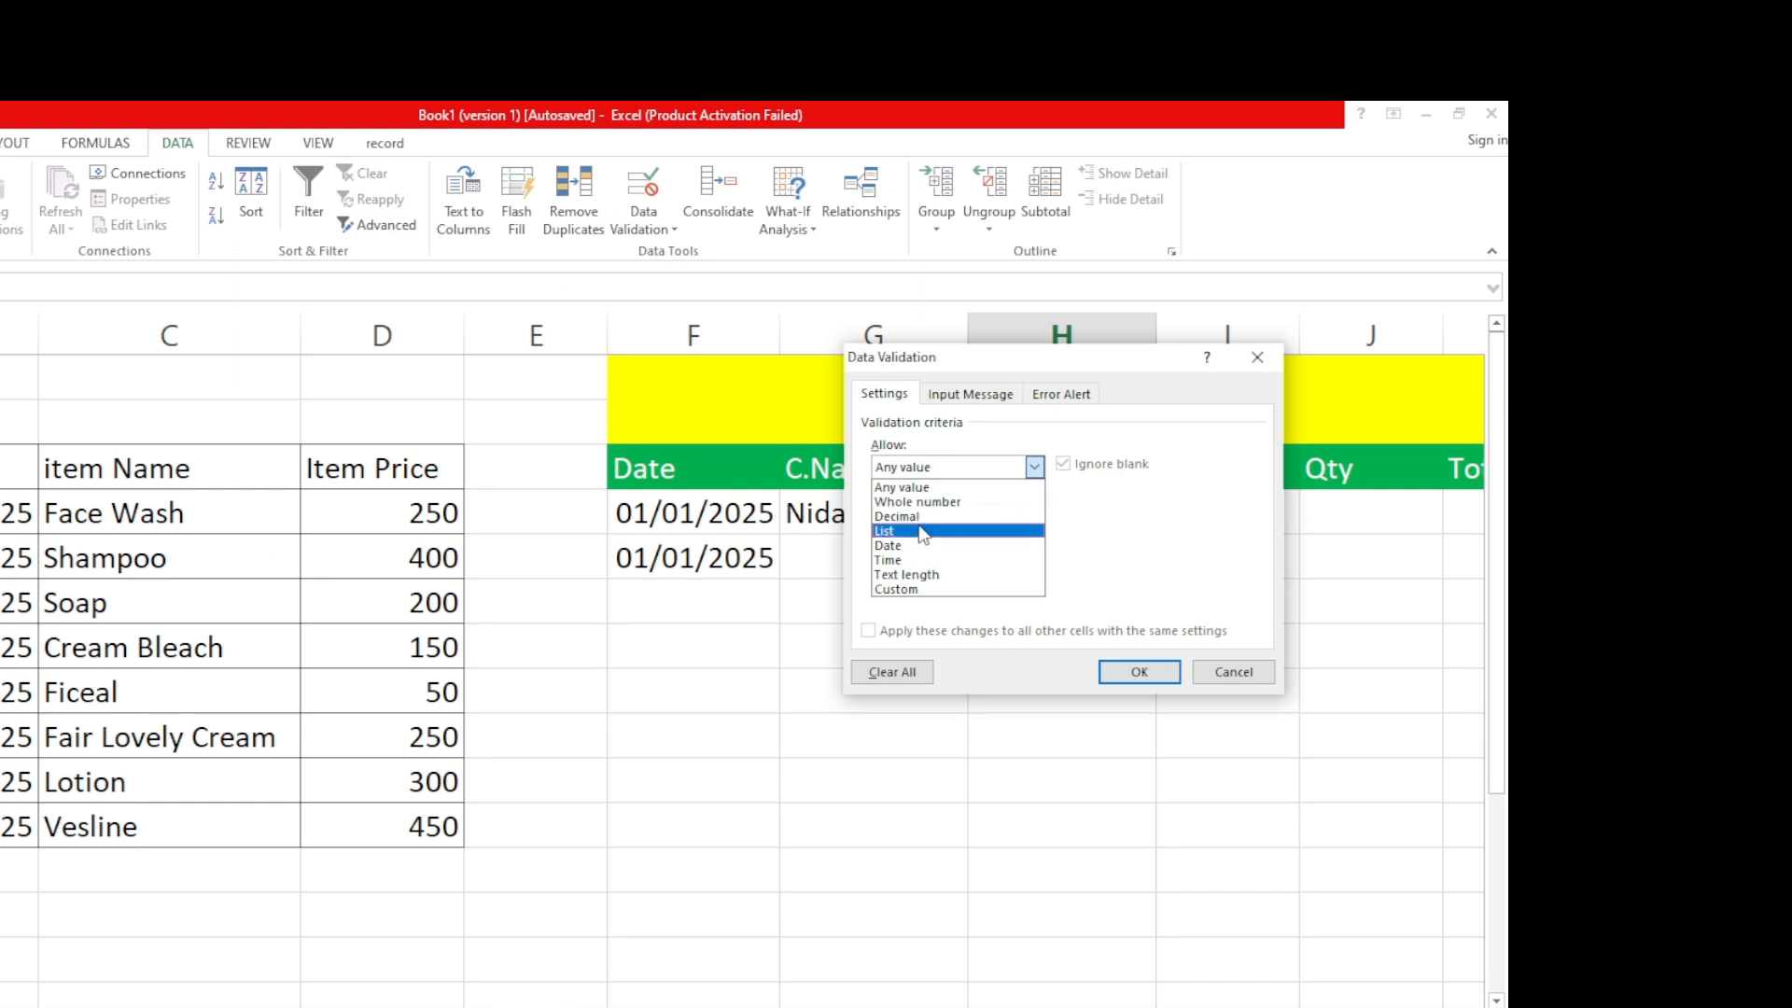
click(887, 531)
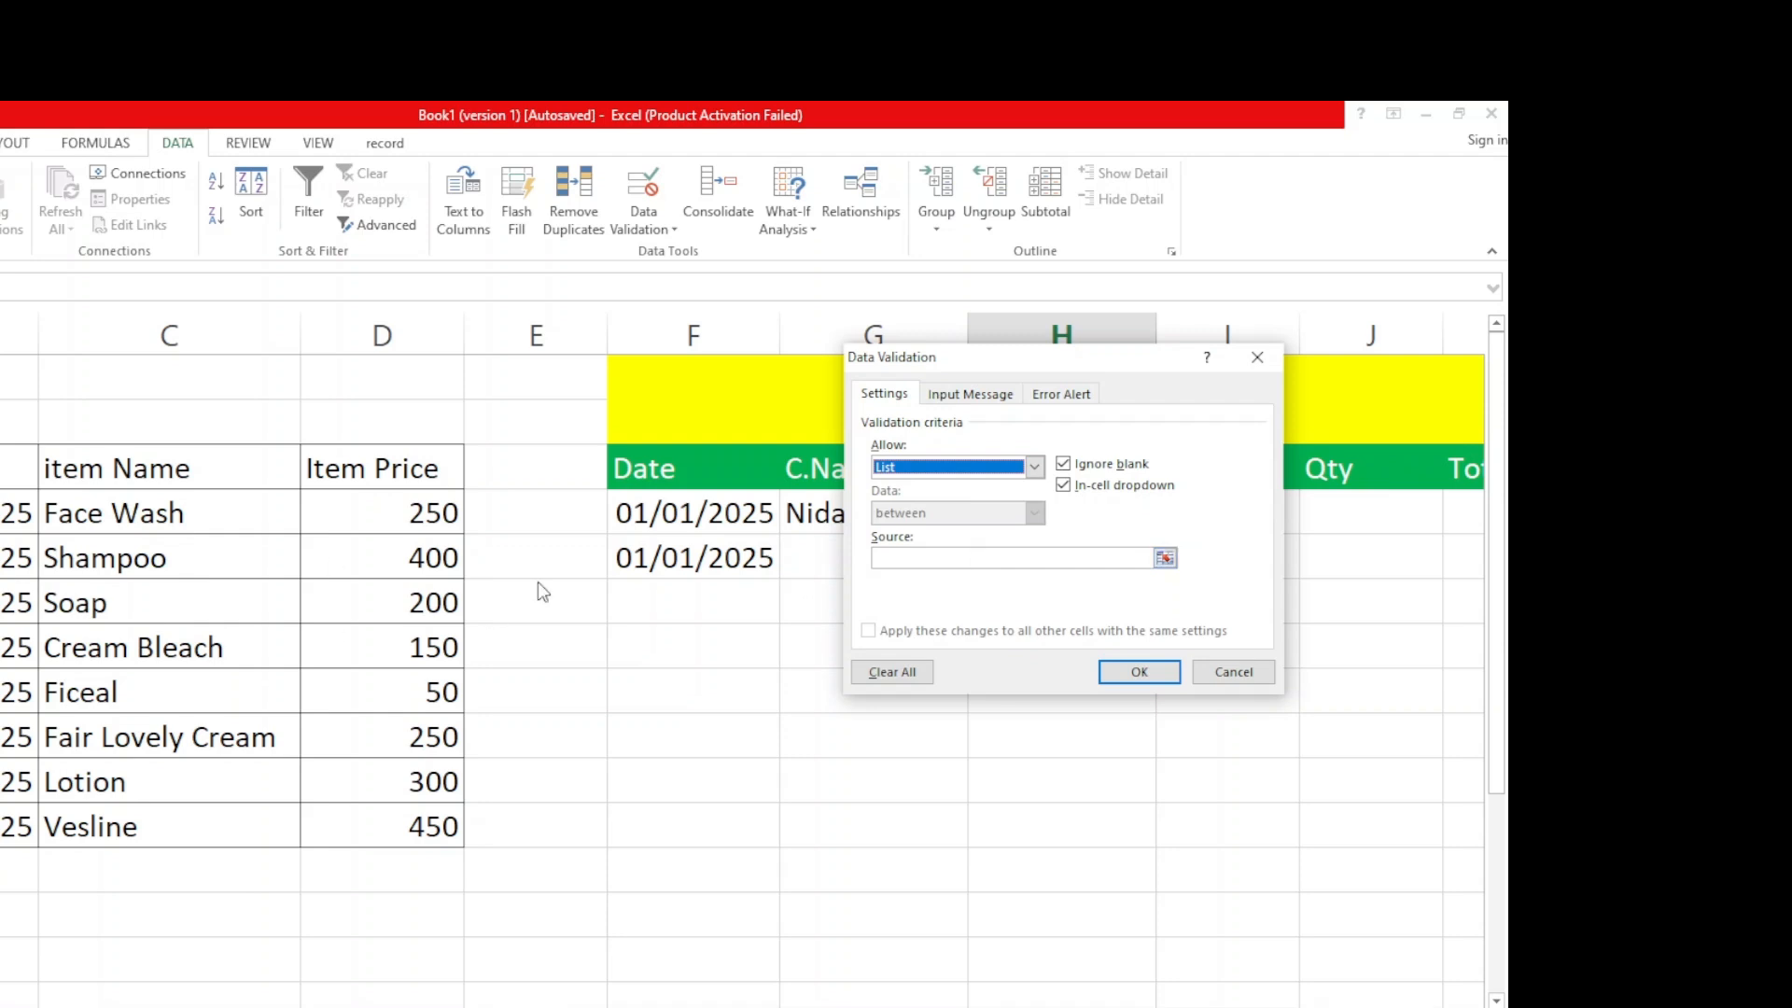
click(925, 559)
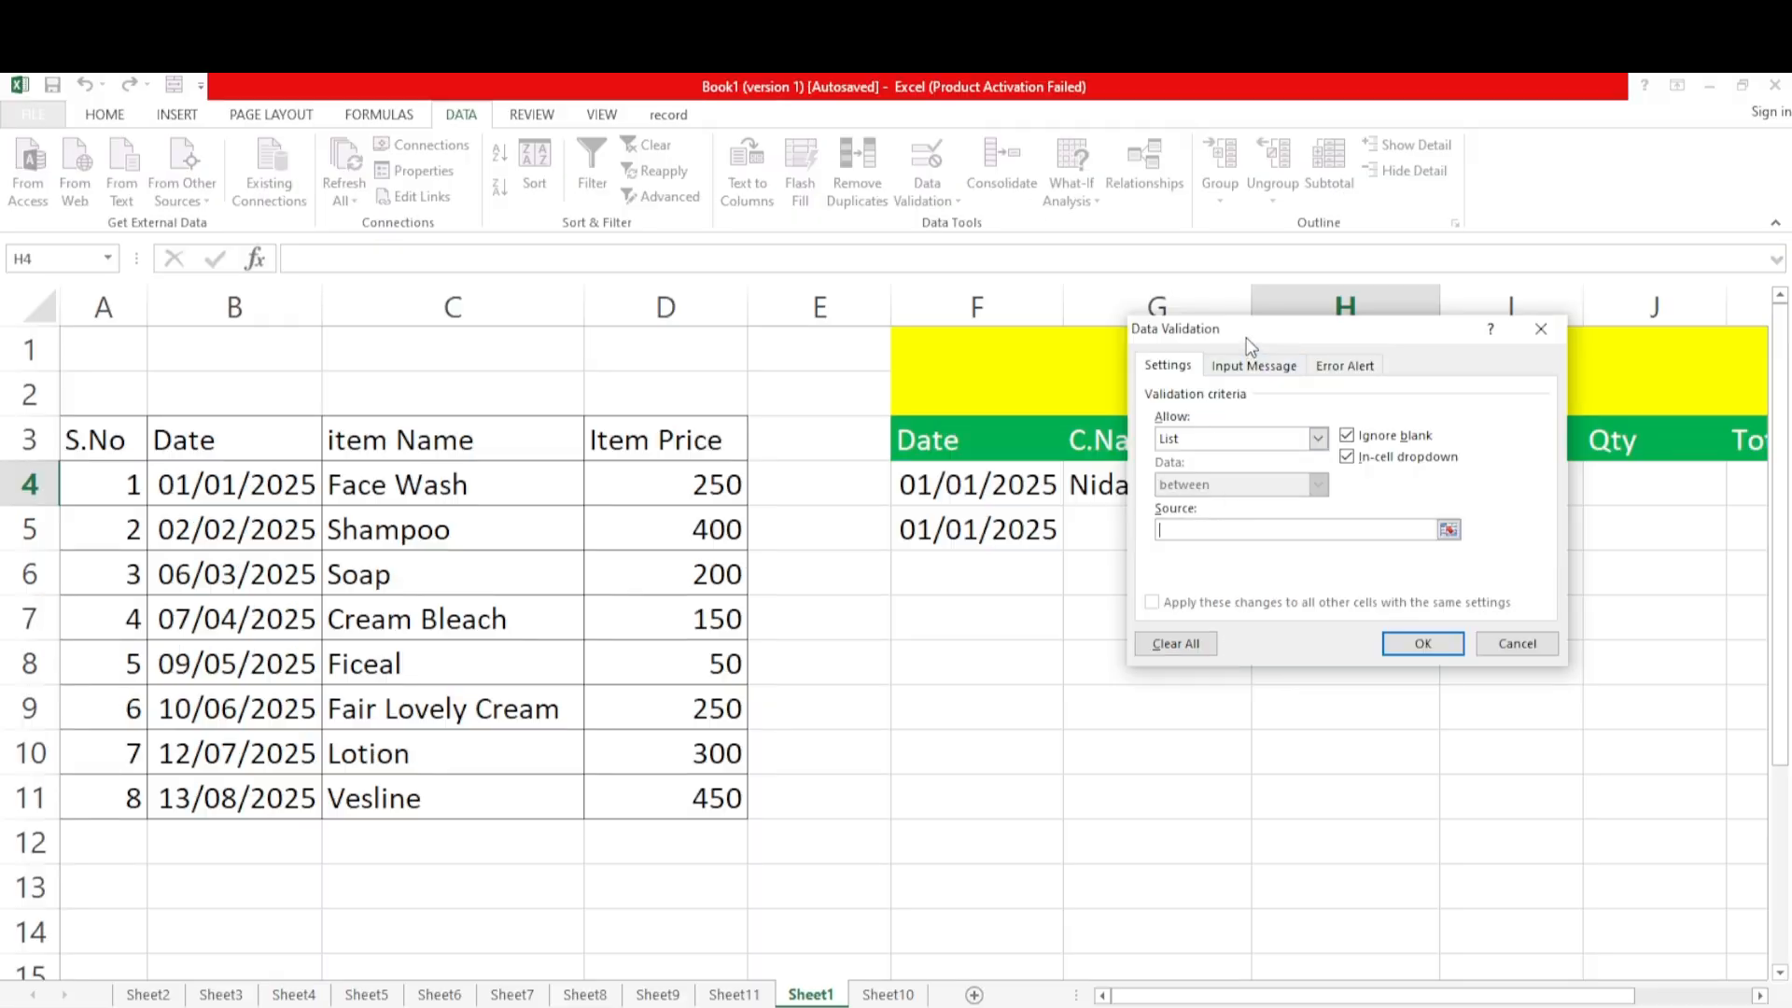
drag(430, 481, 425, 793)
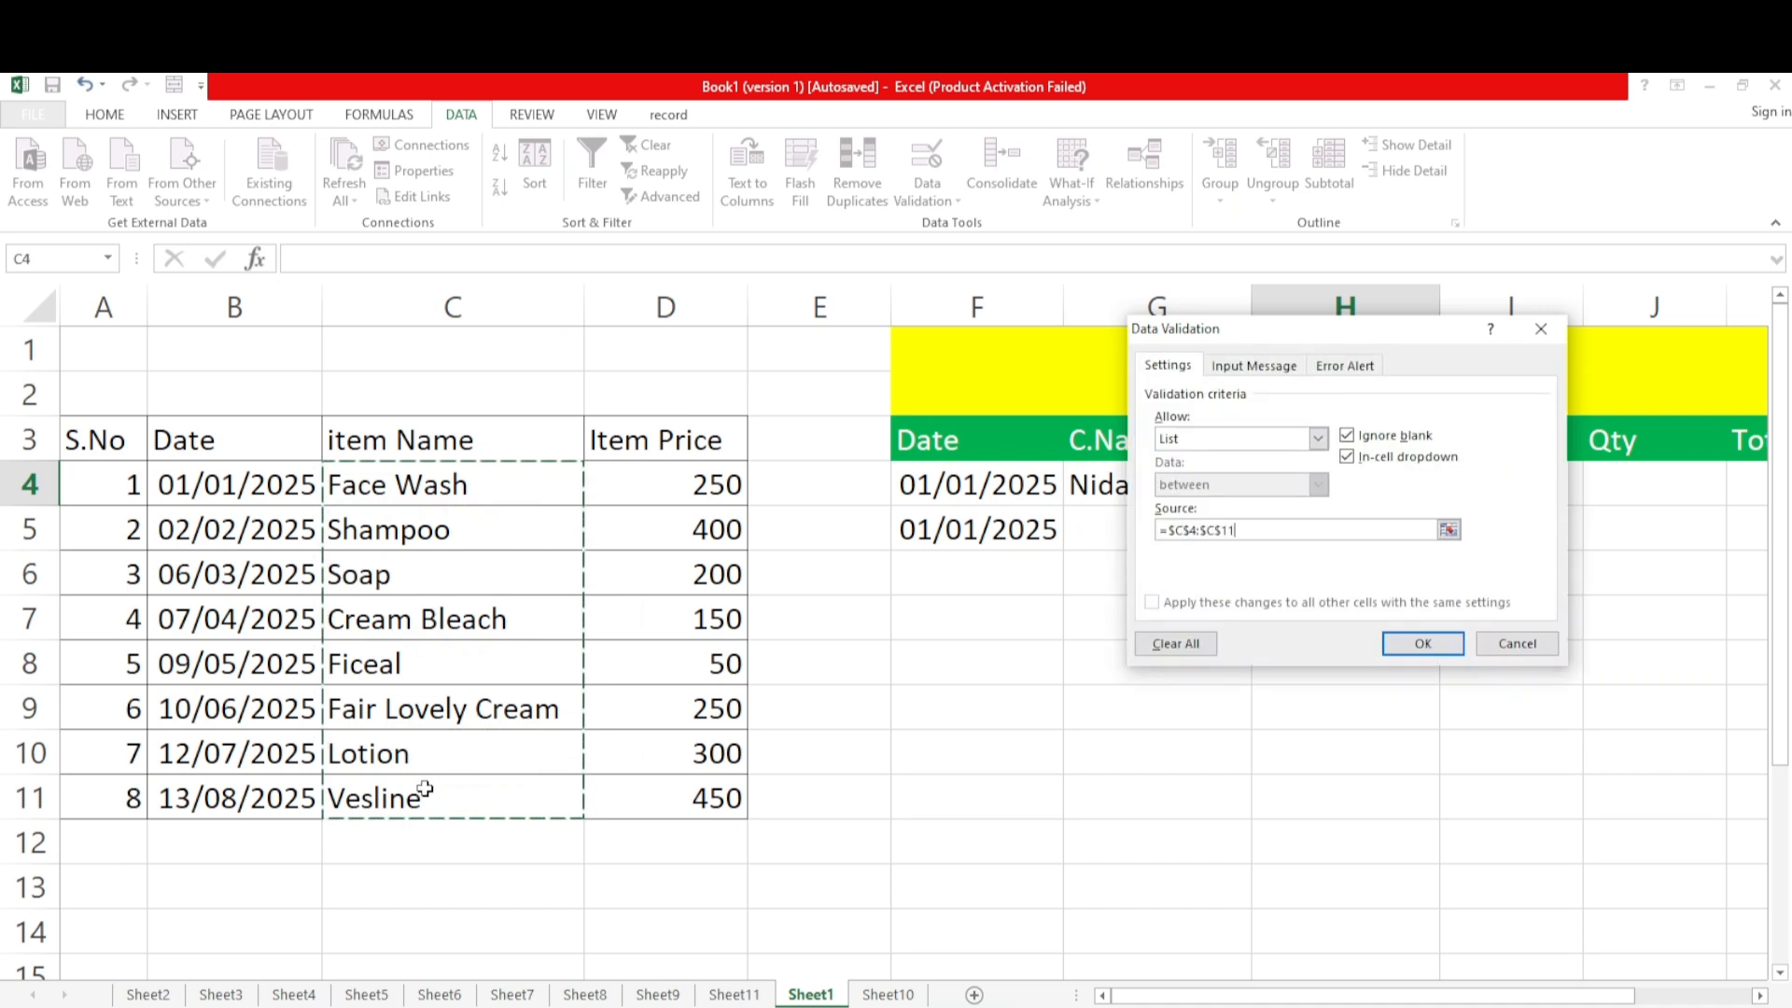
click(1394, 649)
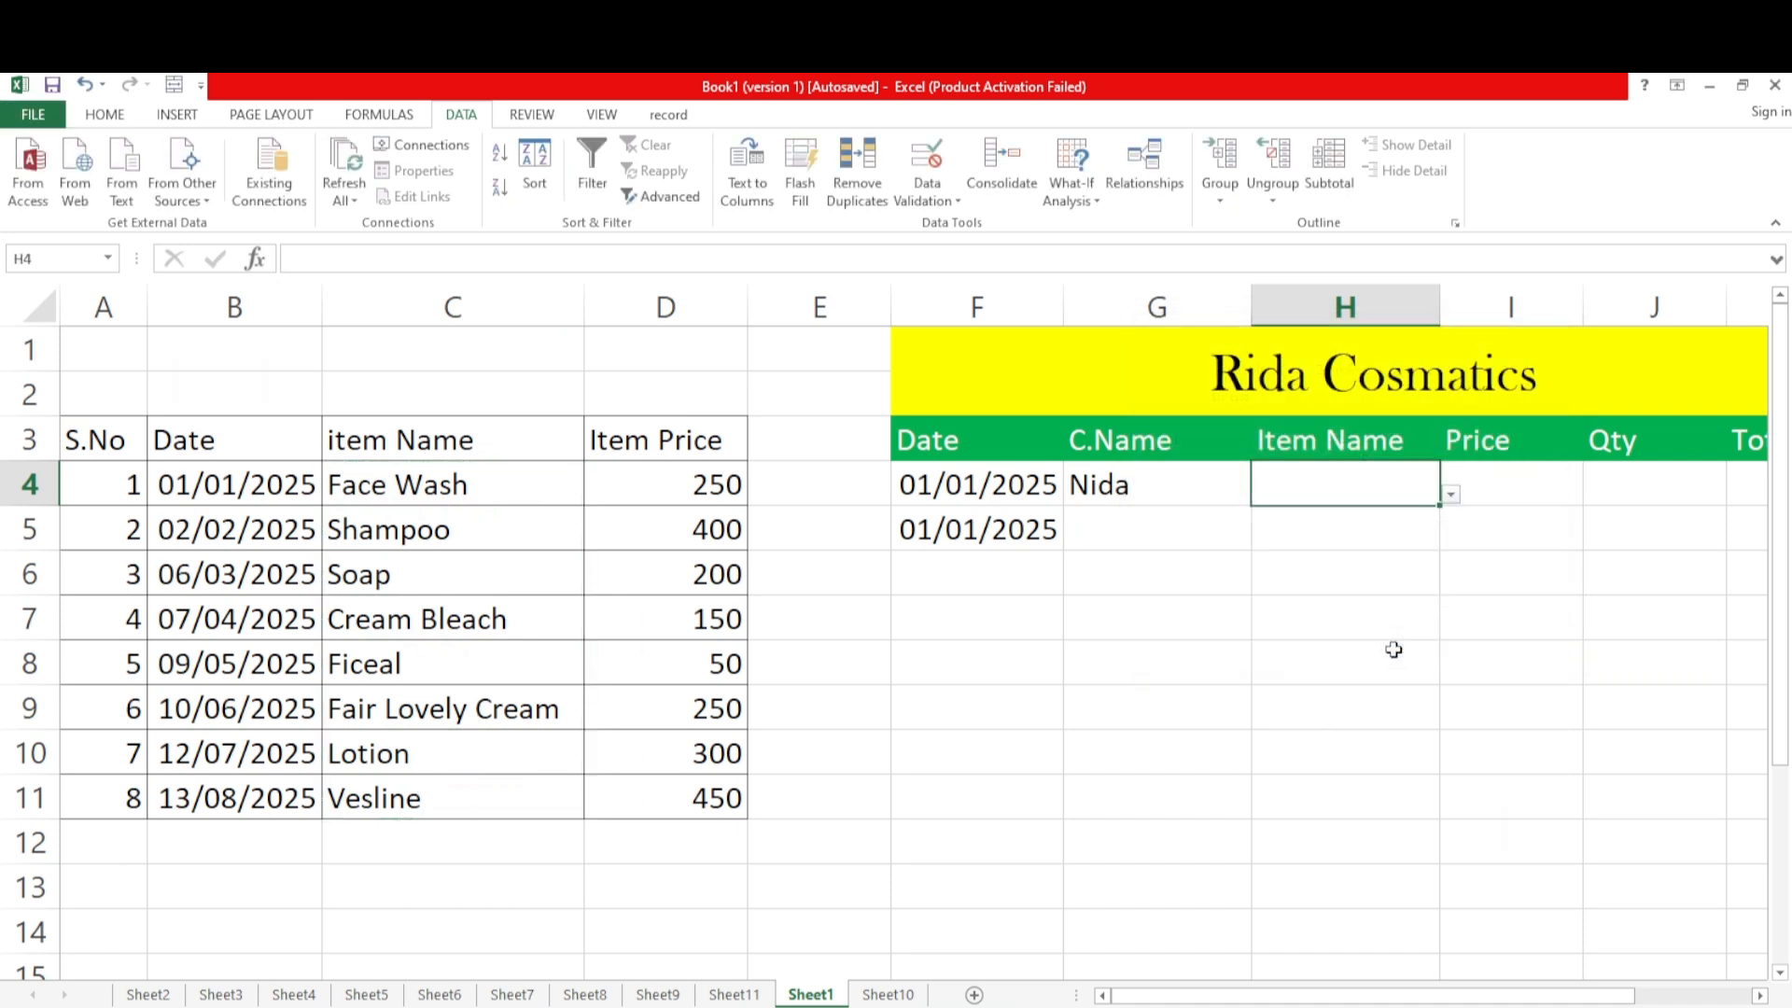
Choose Face Wash from H4's dropdown and check the cells from H5 to H11 for dropdowns
click(1452, 497)
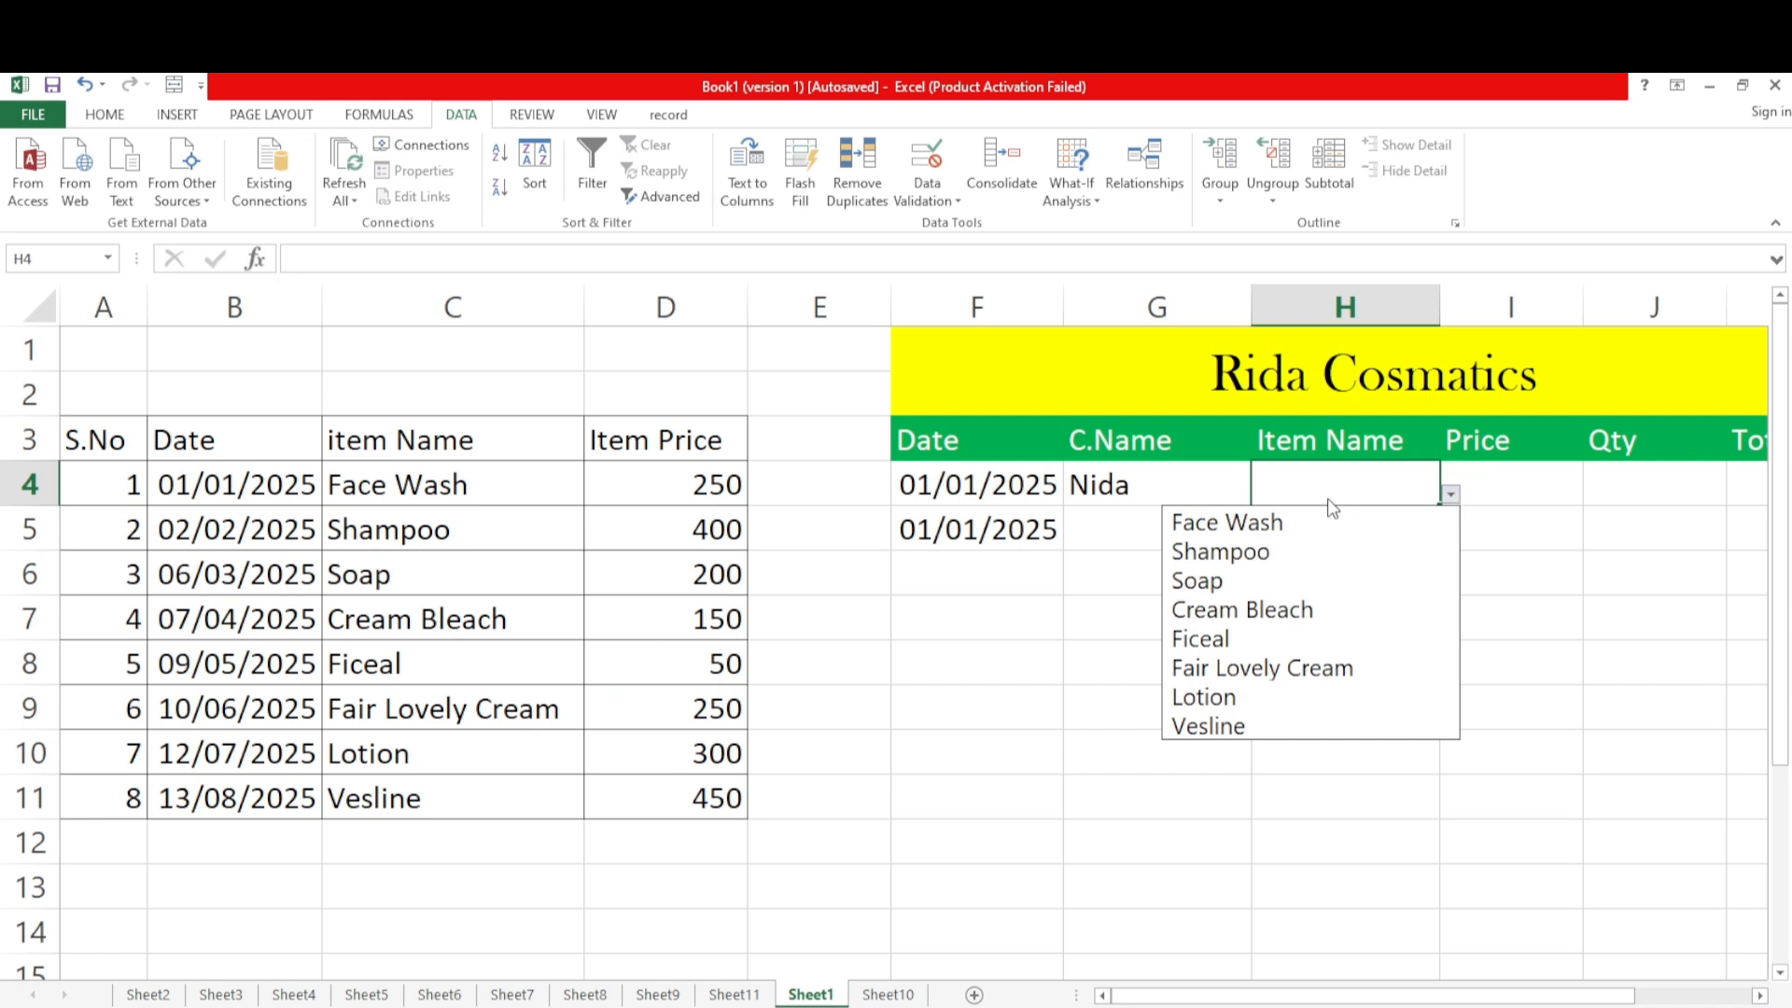
click(1260, 522)
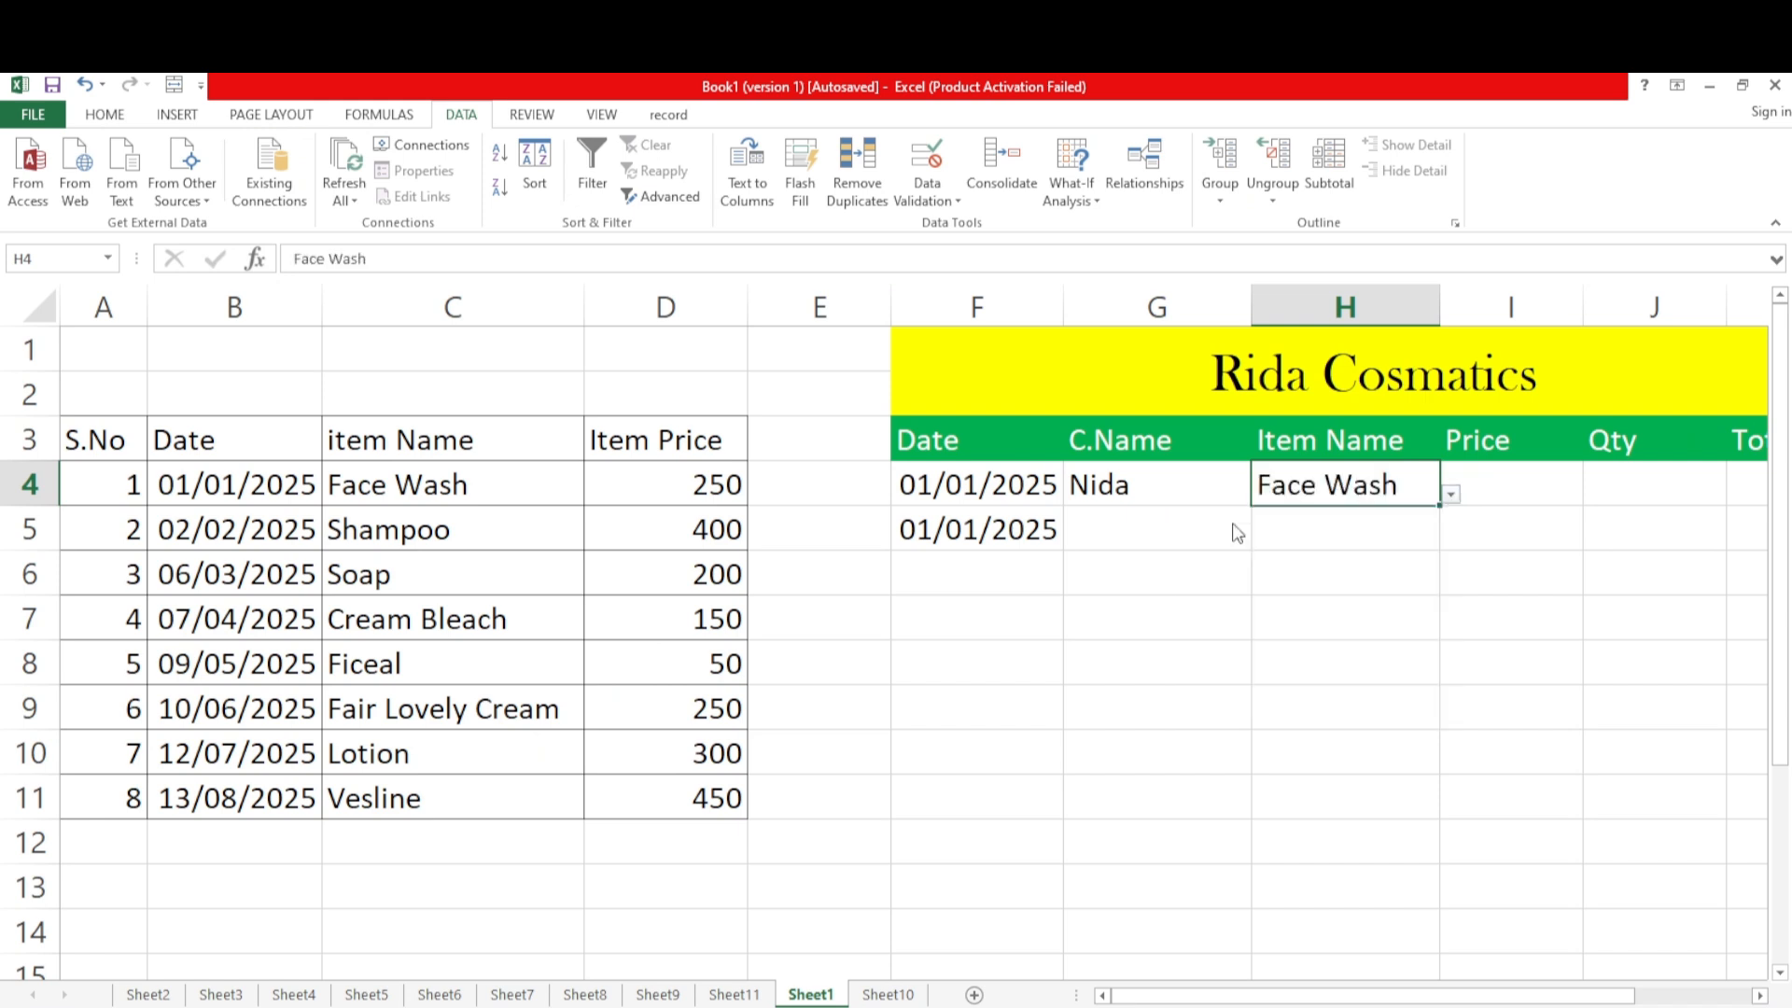
click(1320, 543)
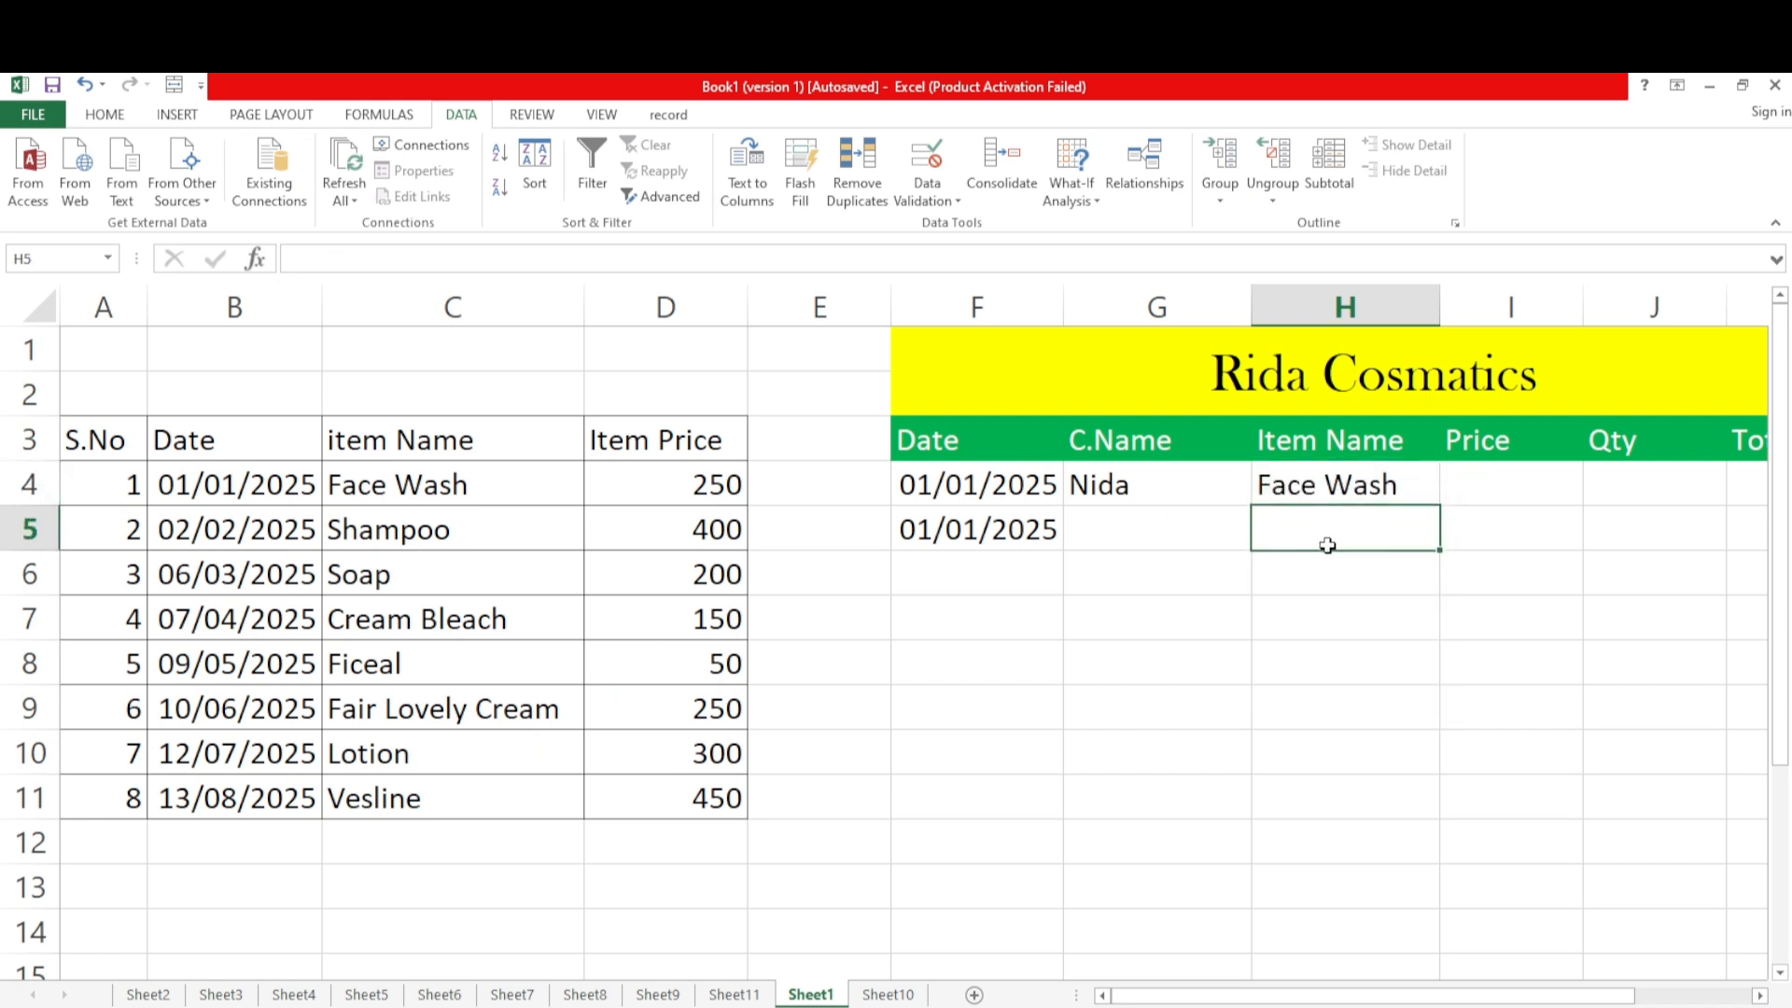
click(1330, 568)
click(1337, 627)
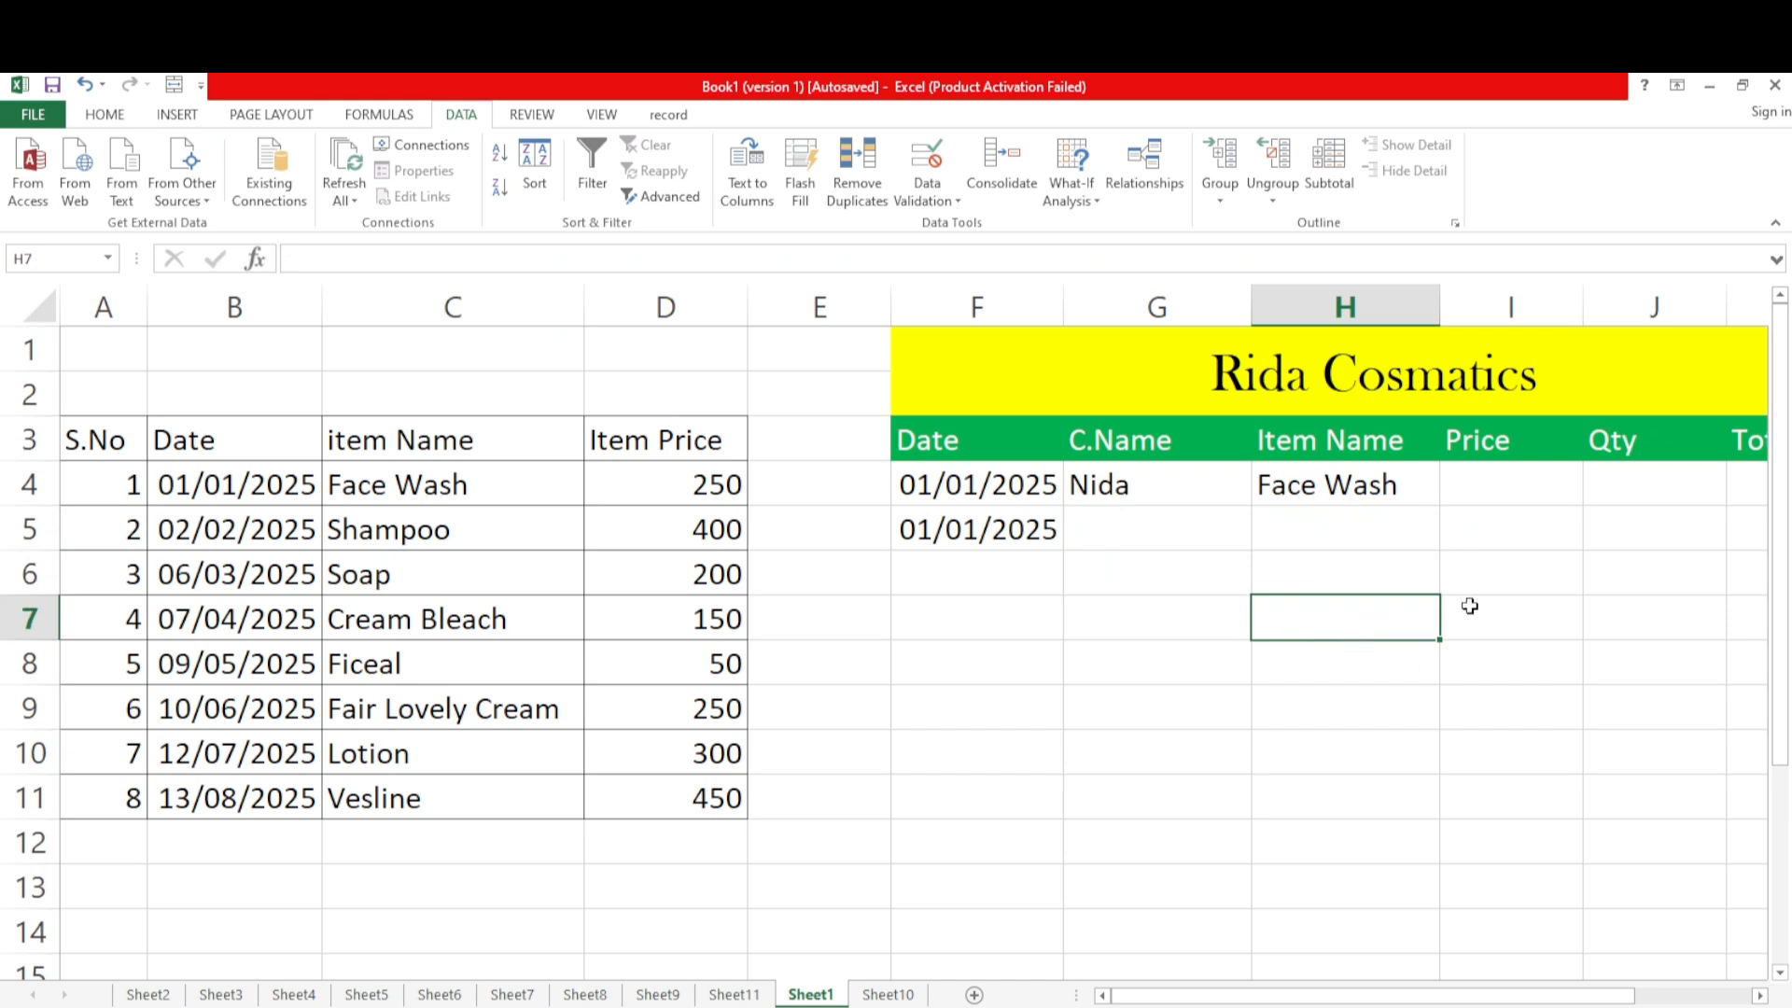
click(1393, 665)
click(1385, 705)
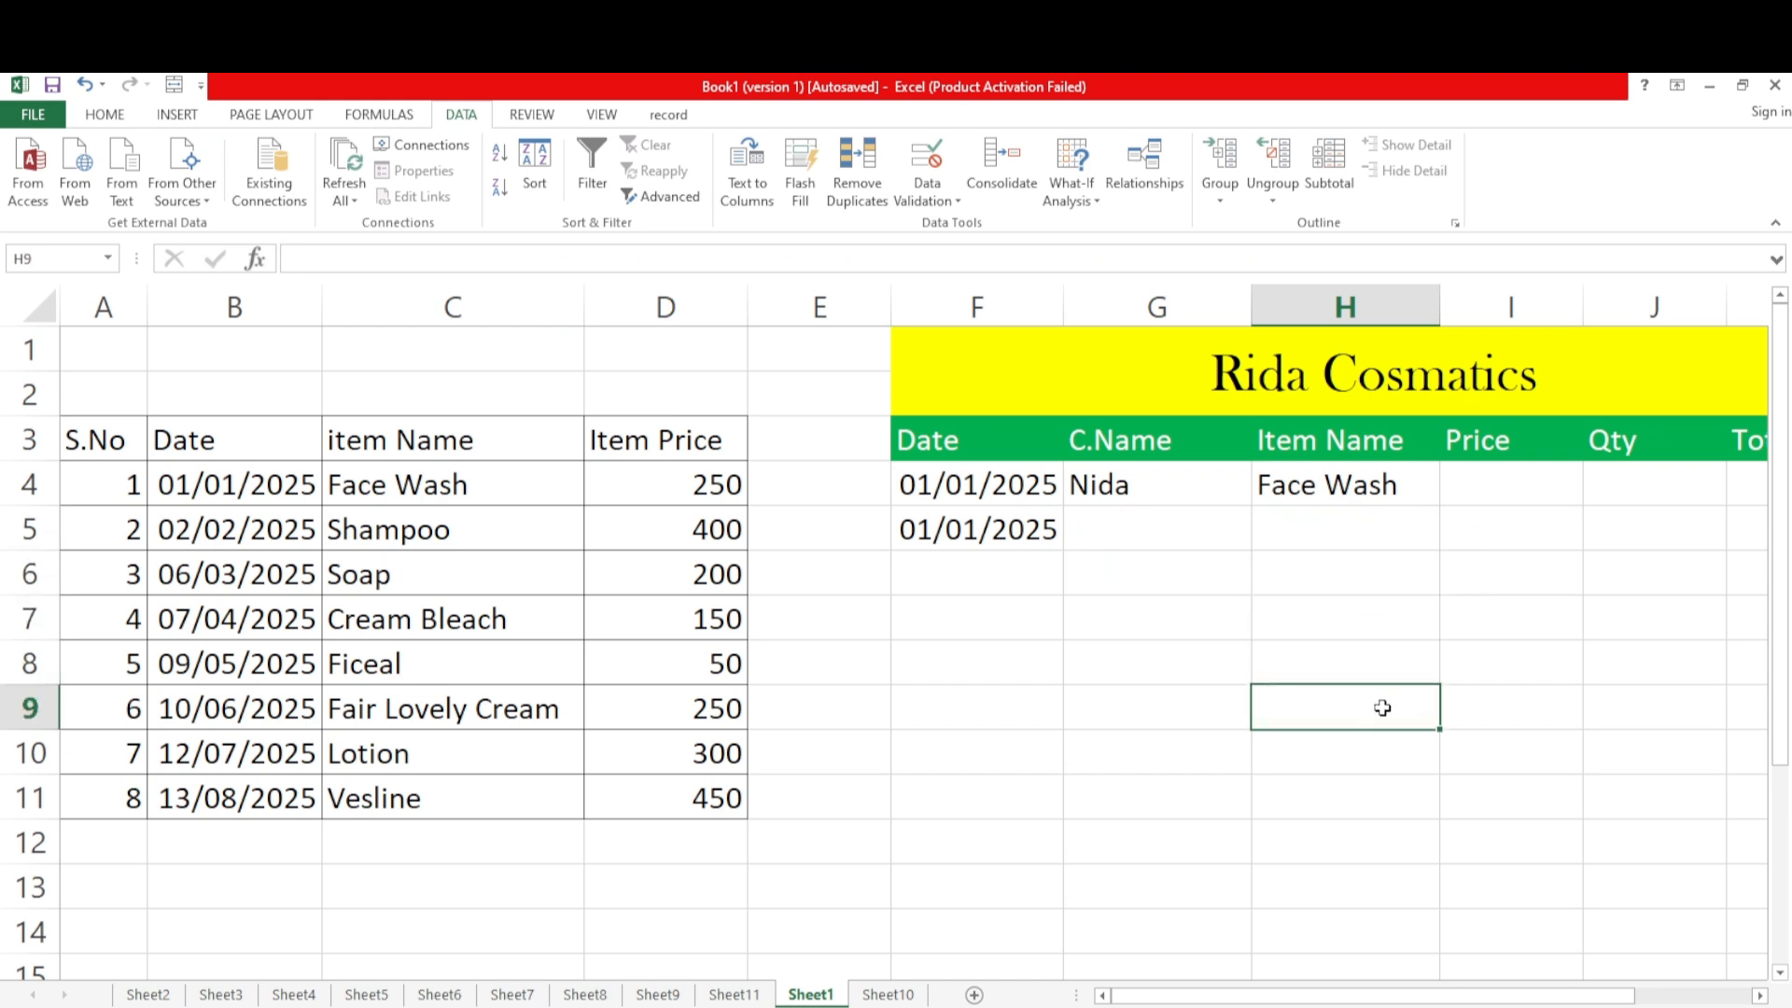
click(1392, 750)
click(1400, 793)
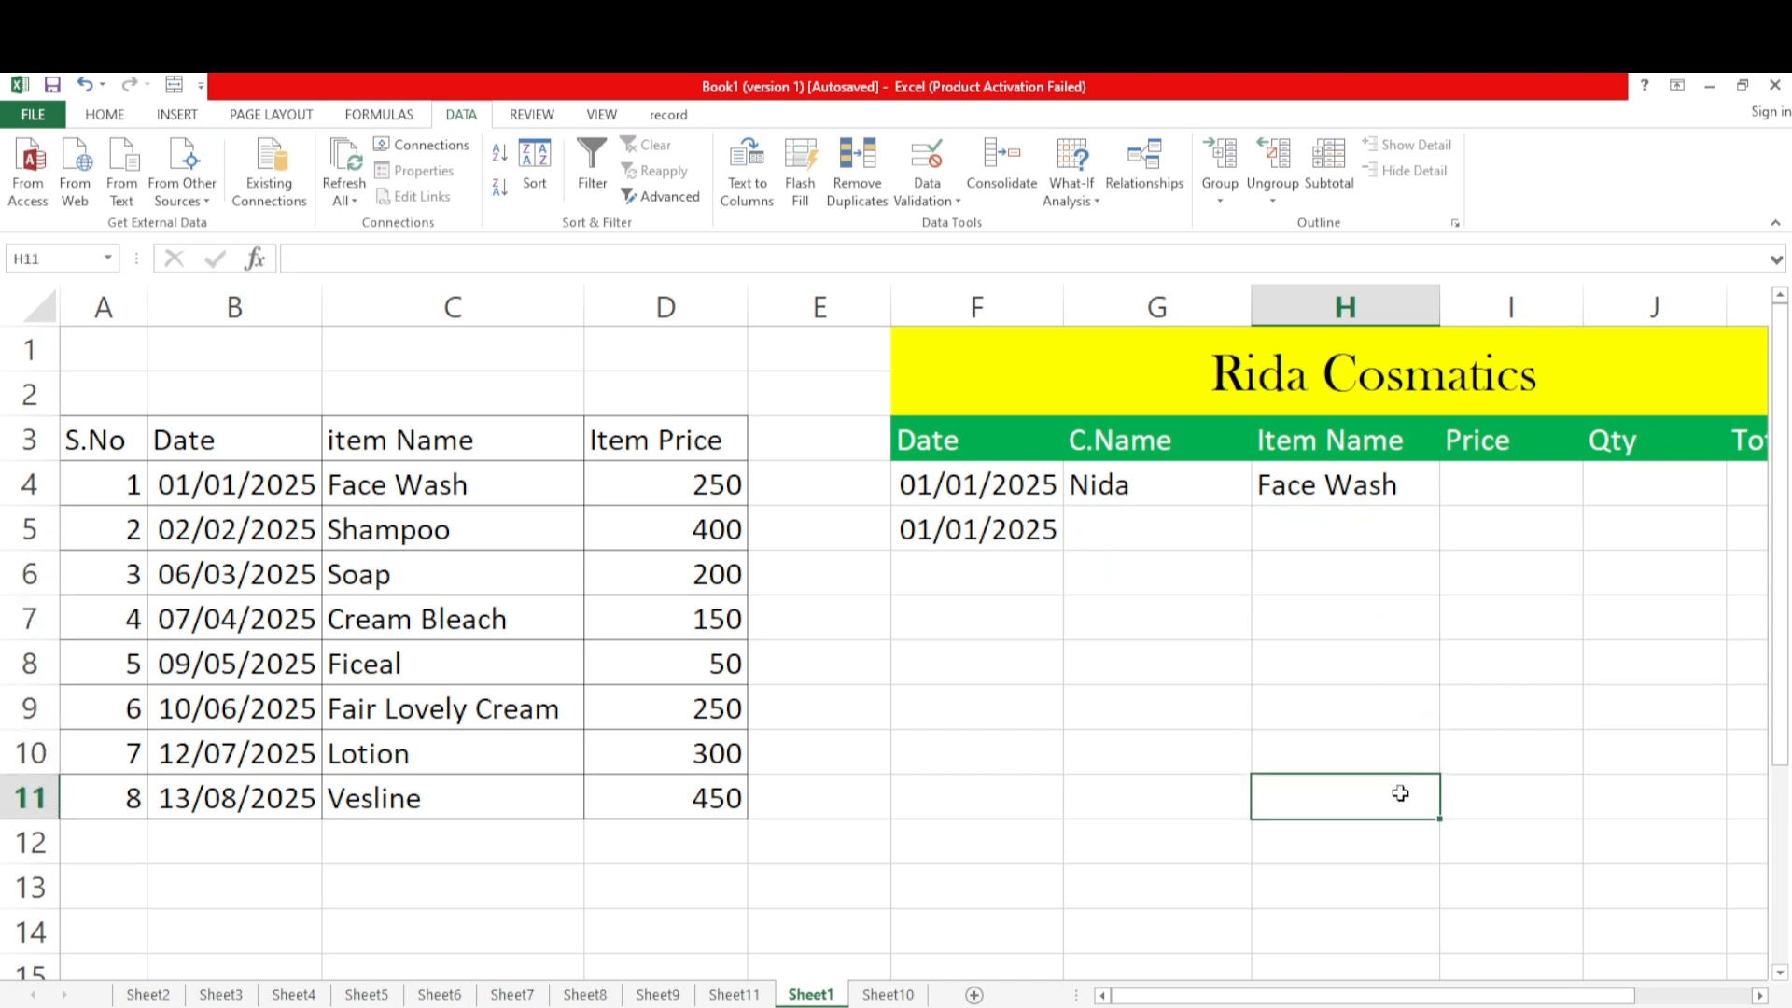
Fill H4 down through H11 to extend its dropdown, and clear the item names filled into H5:H11
click(1421, 529)
click(1408, 486)
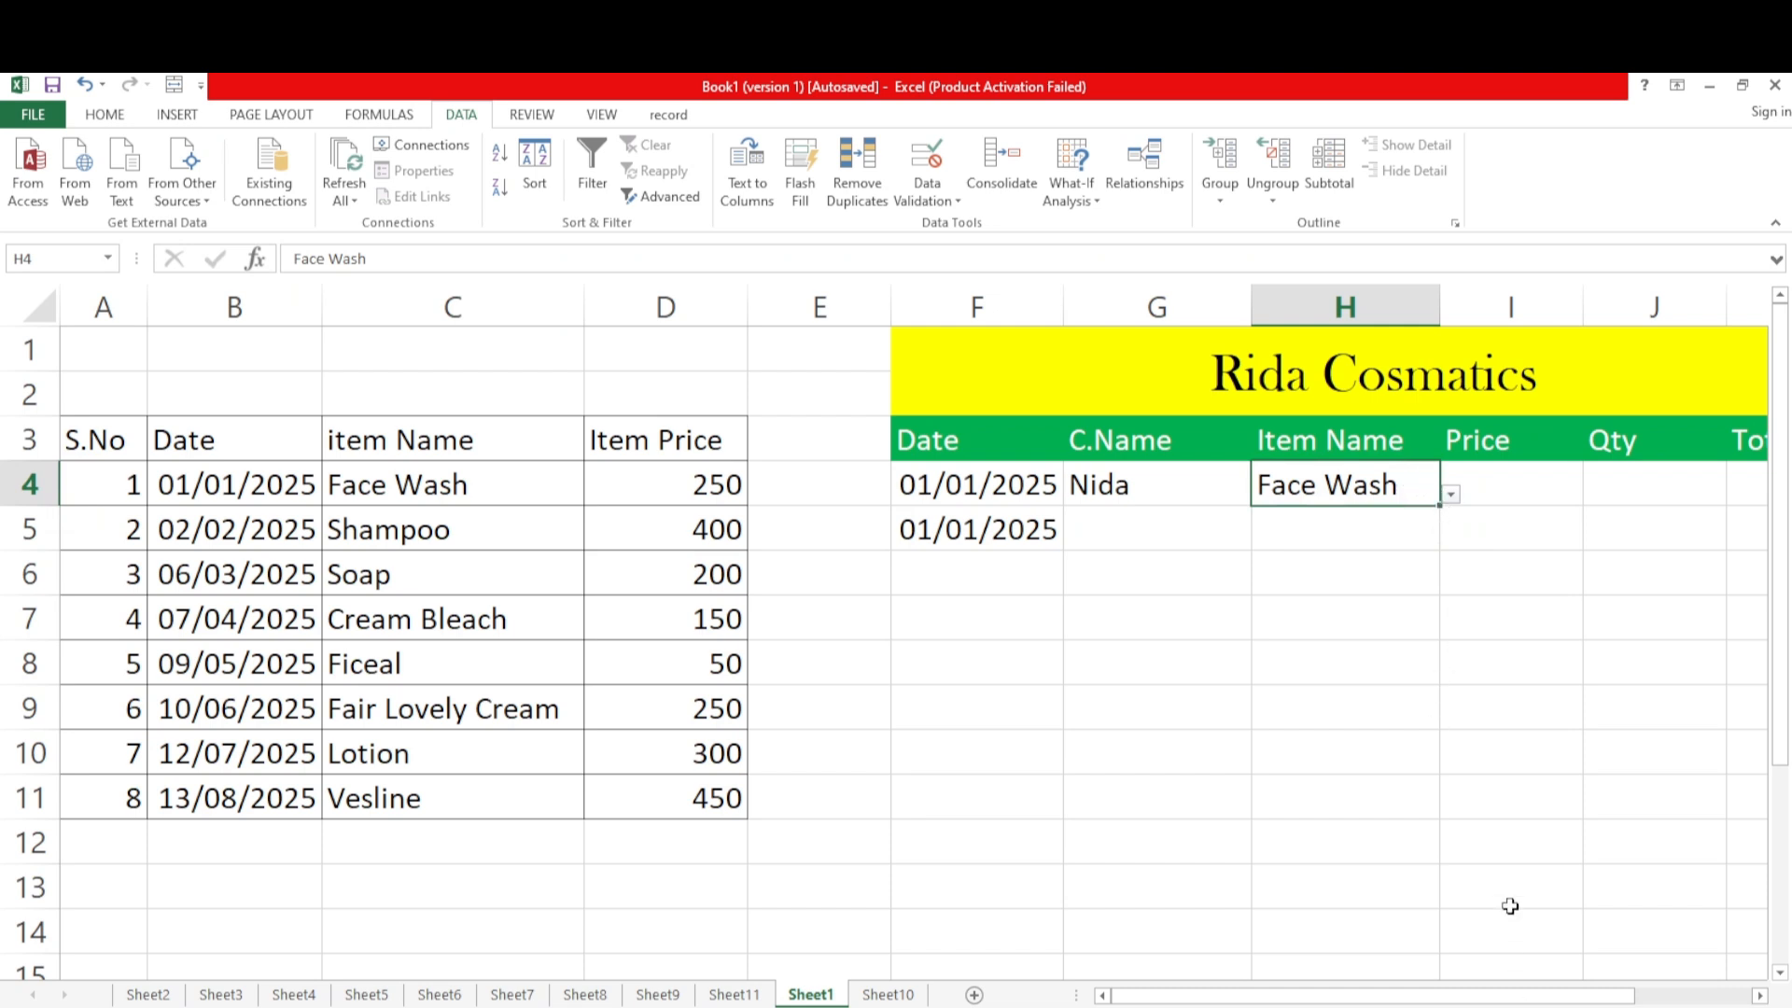
drag(1441, 506, 1456, 817)
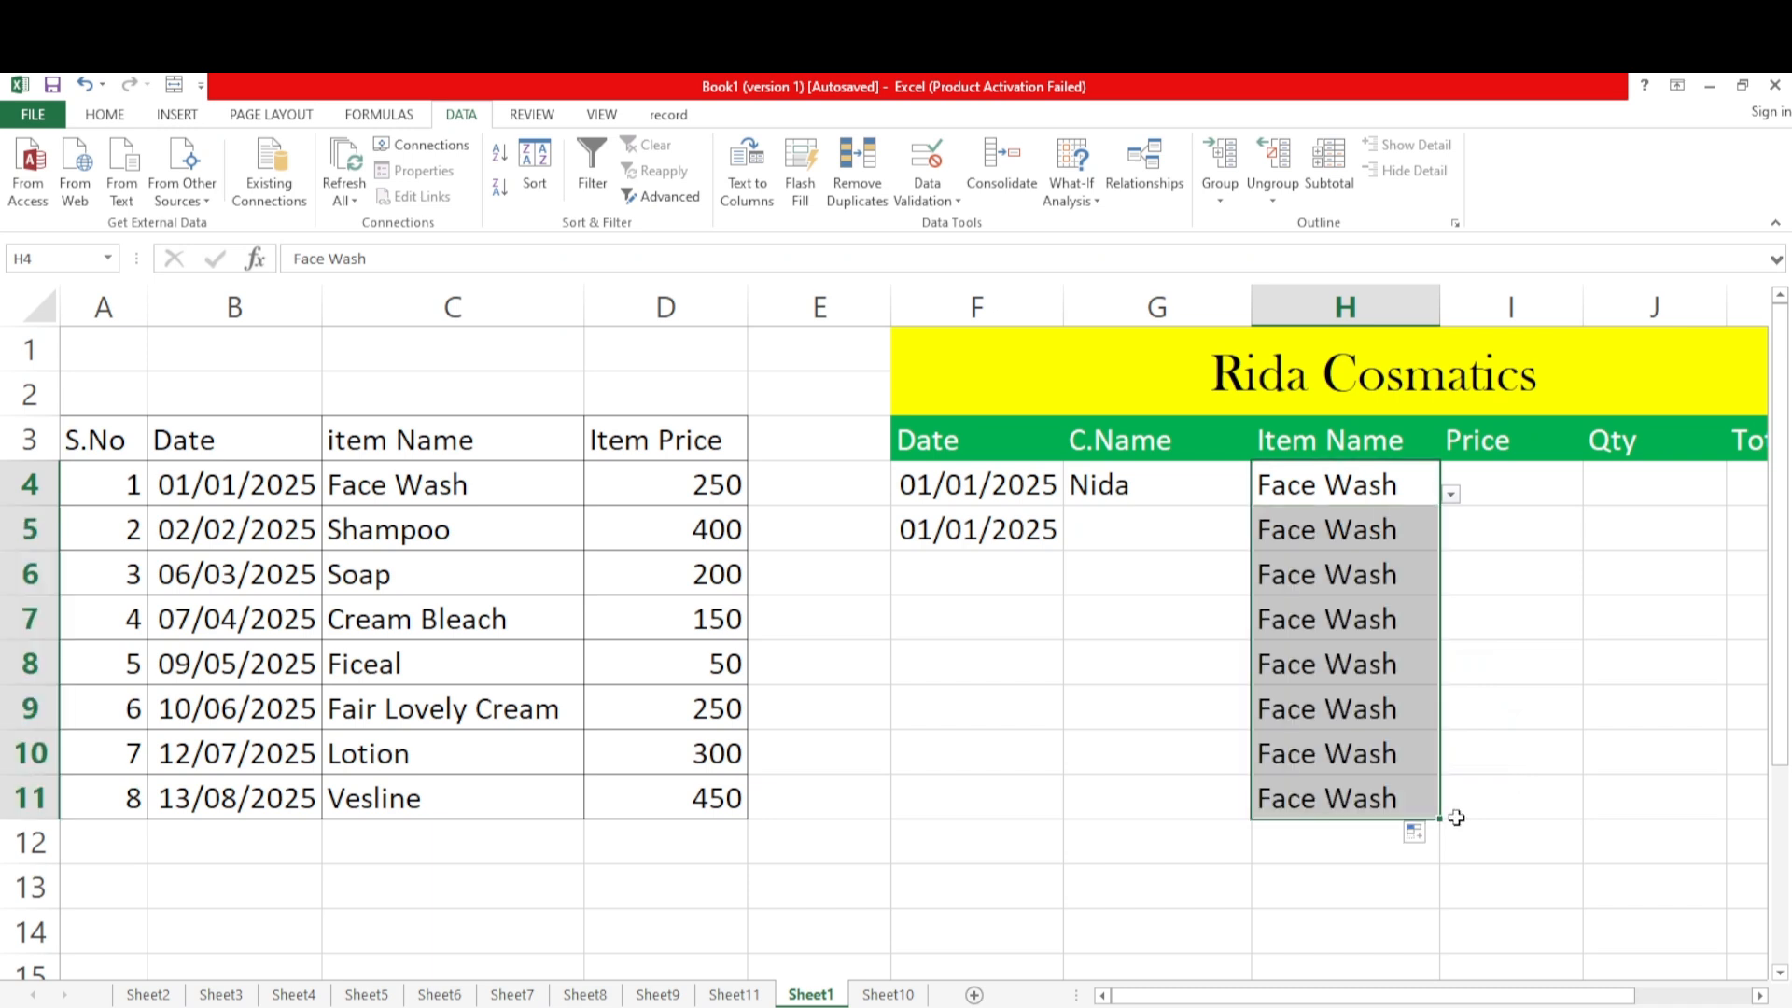
click(1373, 577)
drag(1352, 531, 1388, 780)
key(Delete)
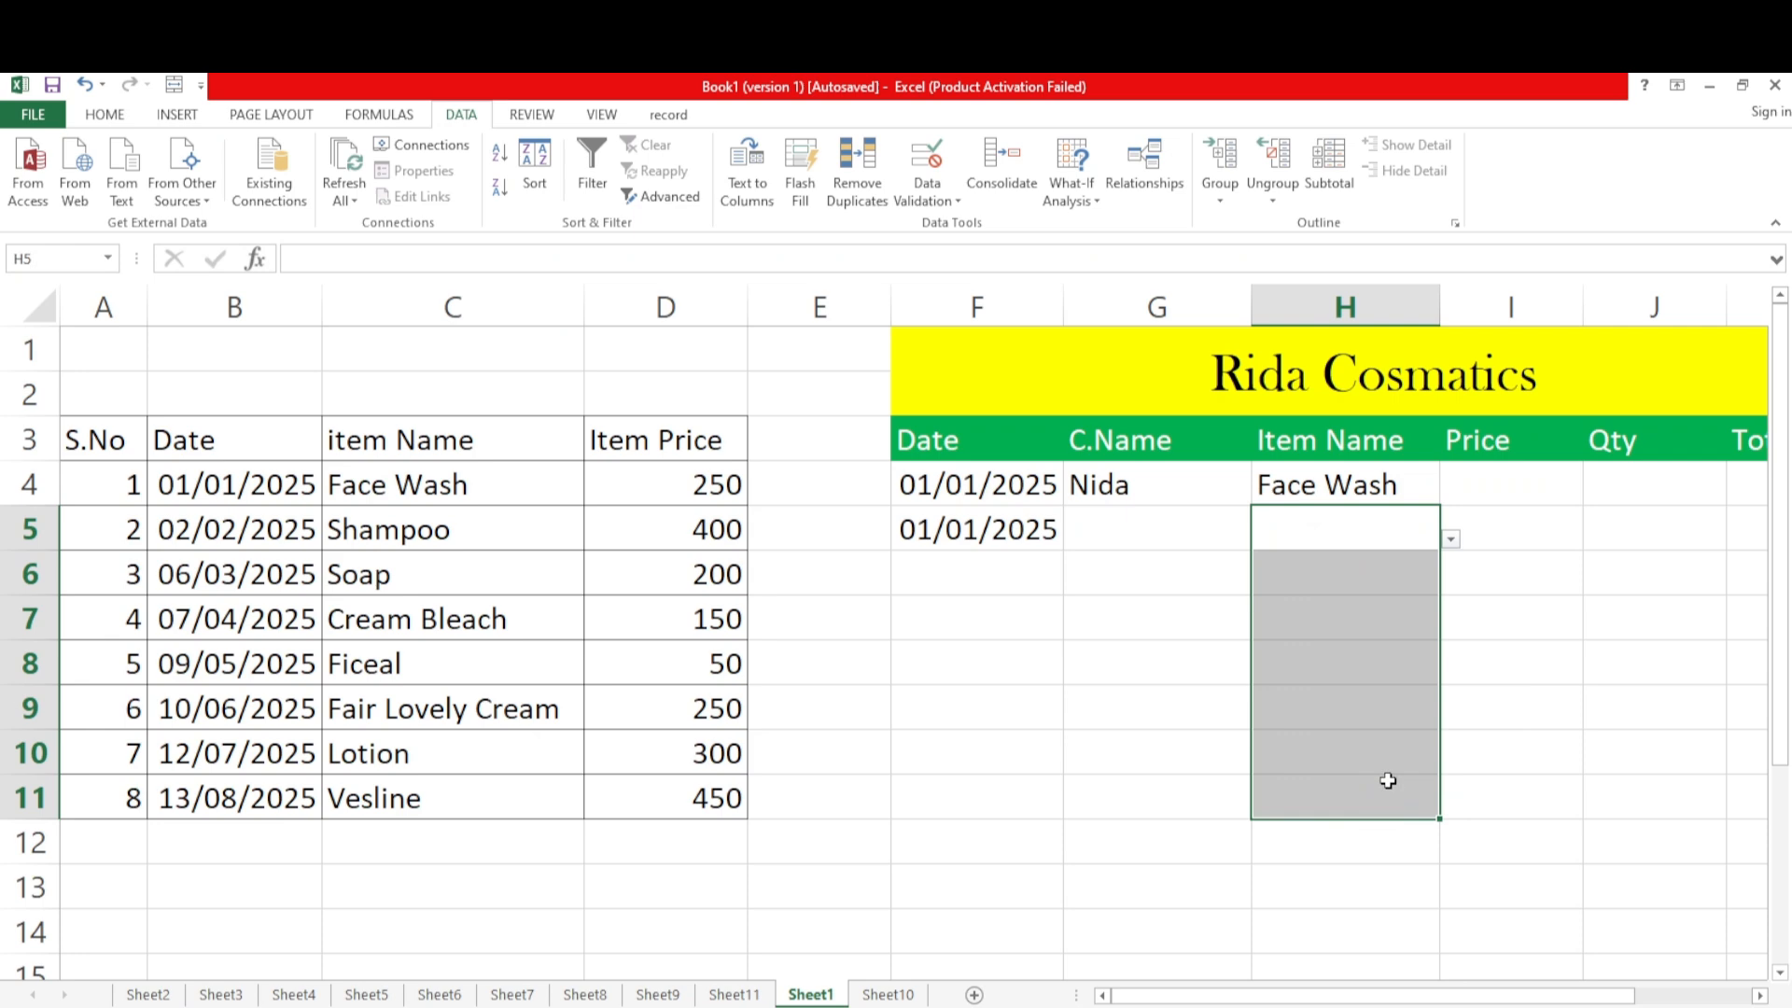
Apply List data validation to I4 under Price, with =$D$4:$D$11 as the source, and choose 250 from its dropdown
click(1522, 728)
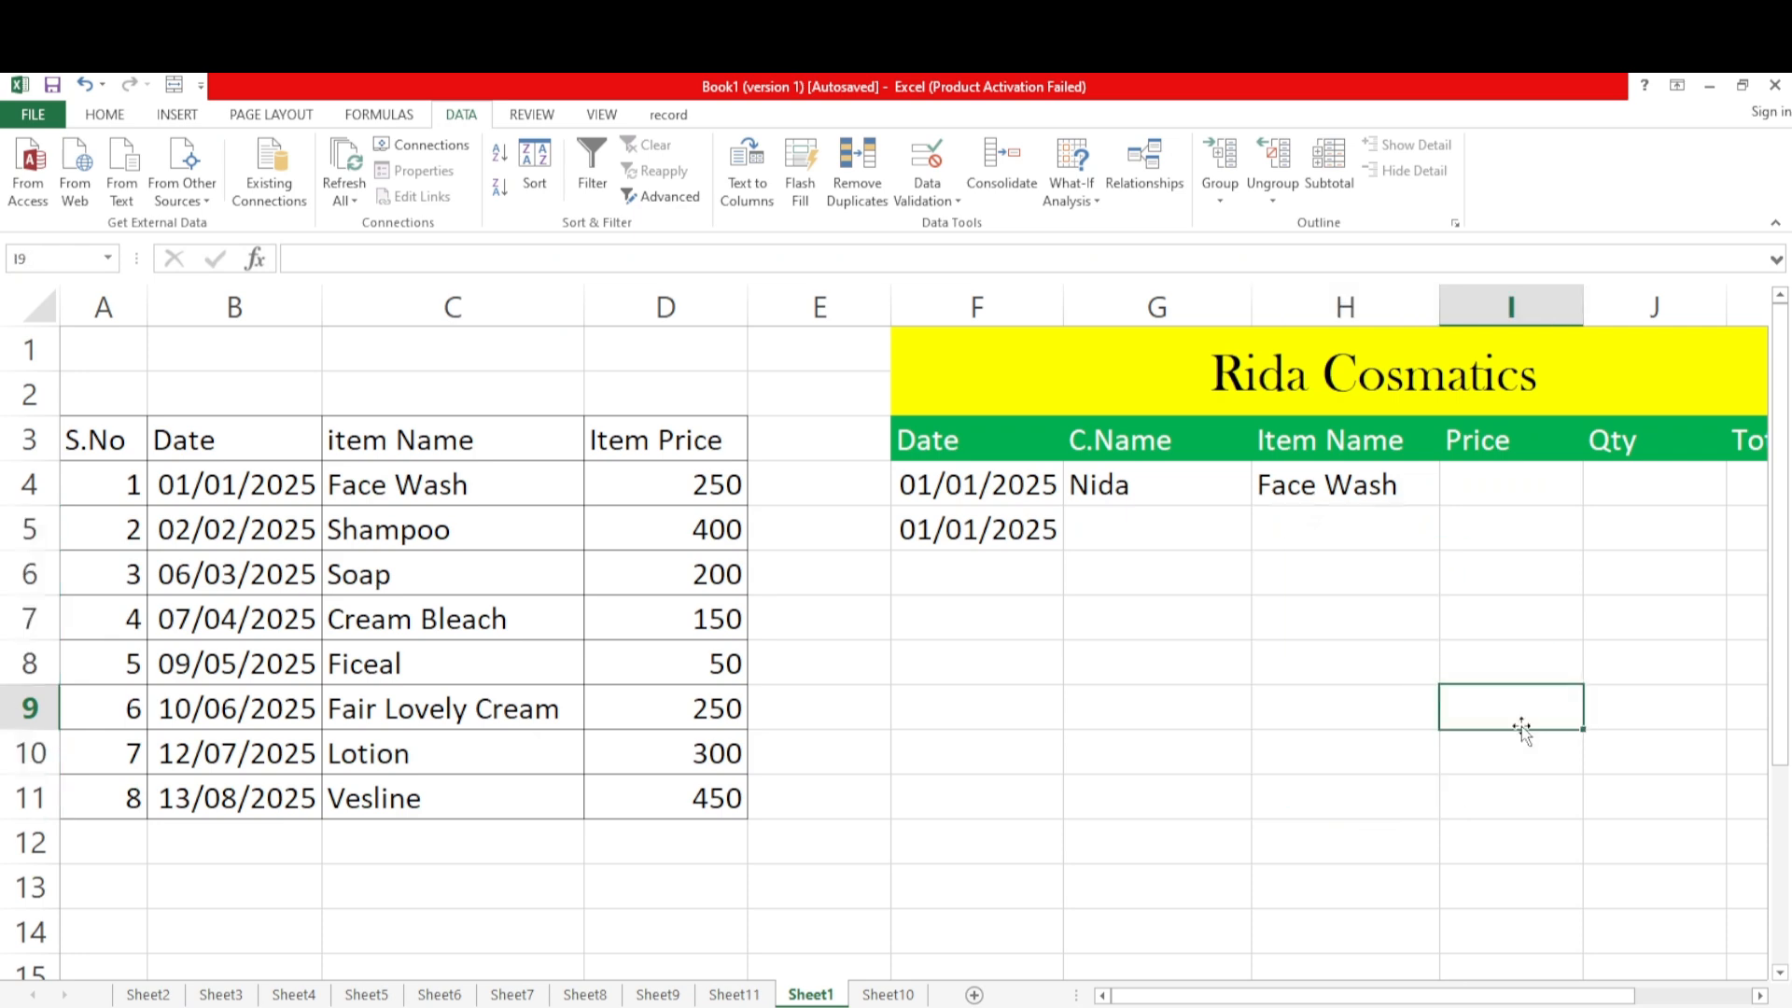
click(1497, 497)
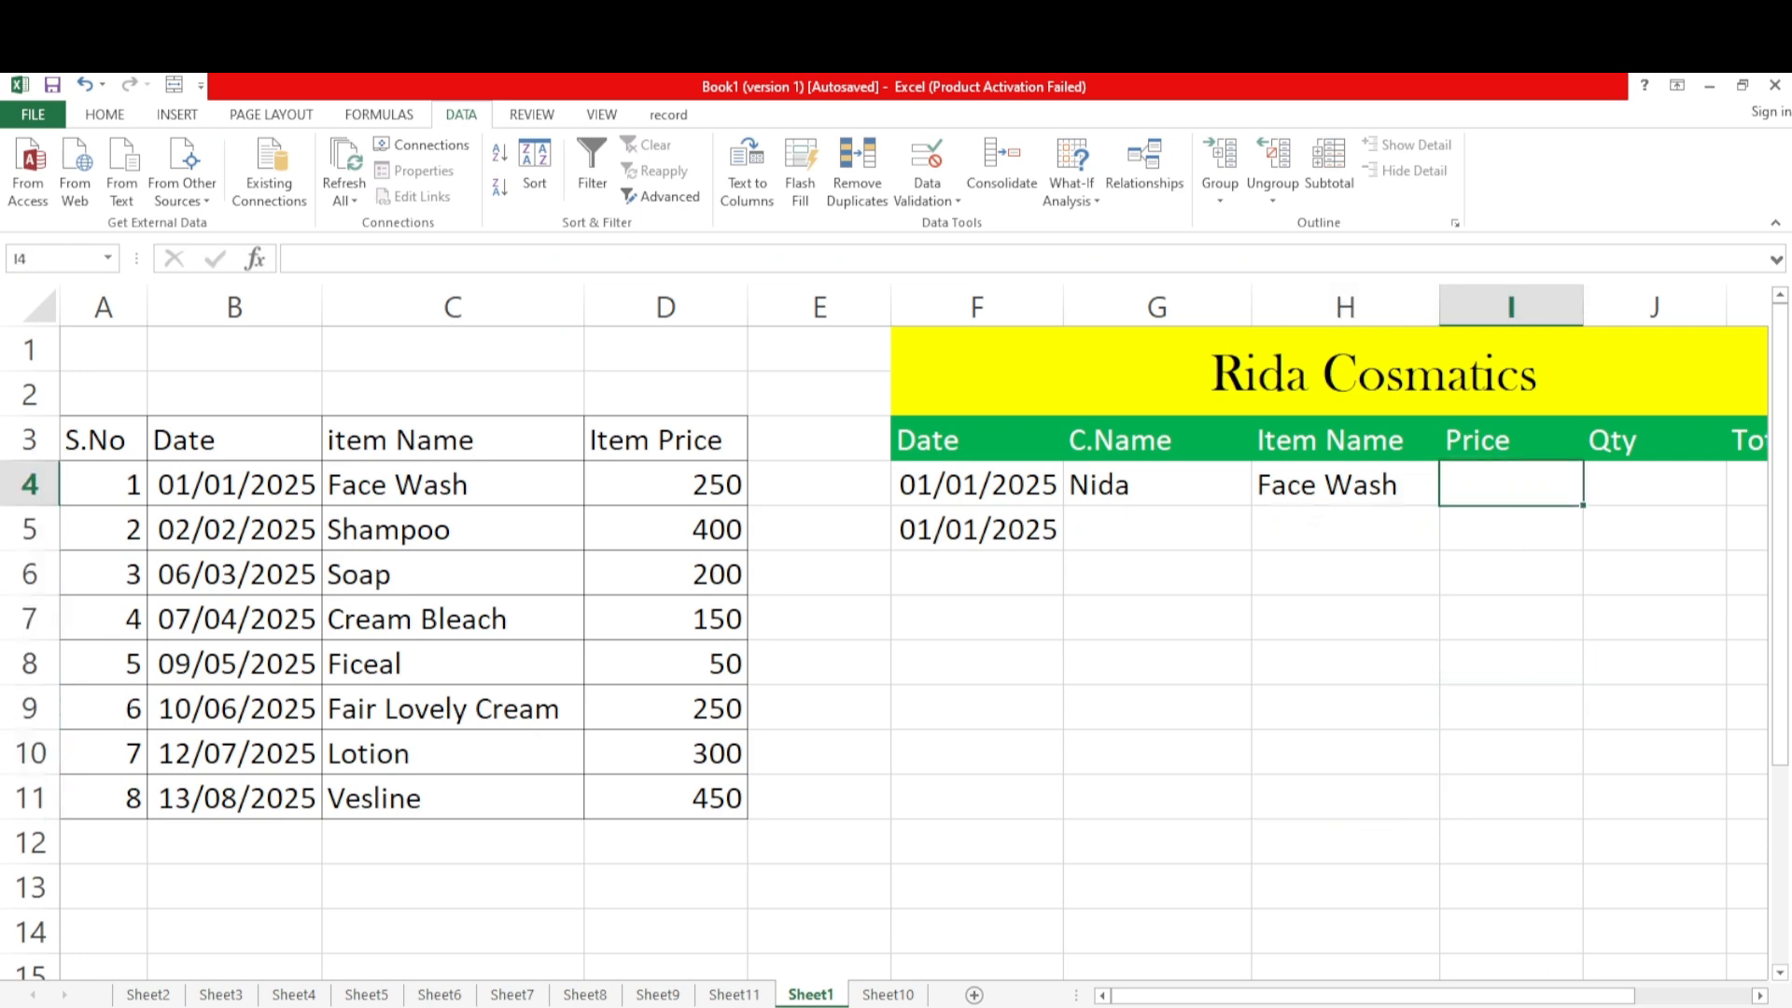
drag(1622, 998, 1712, 1004)
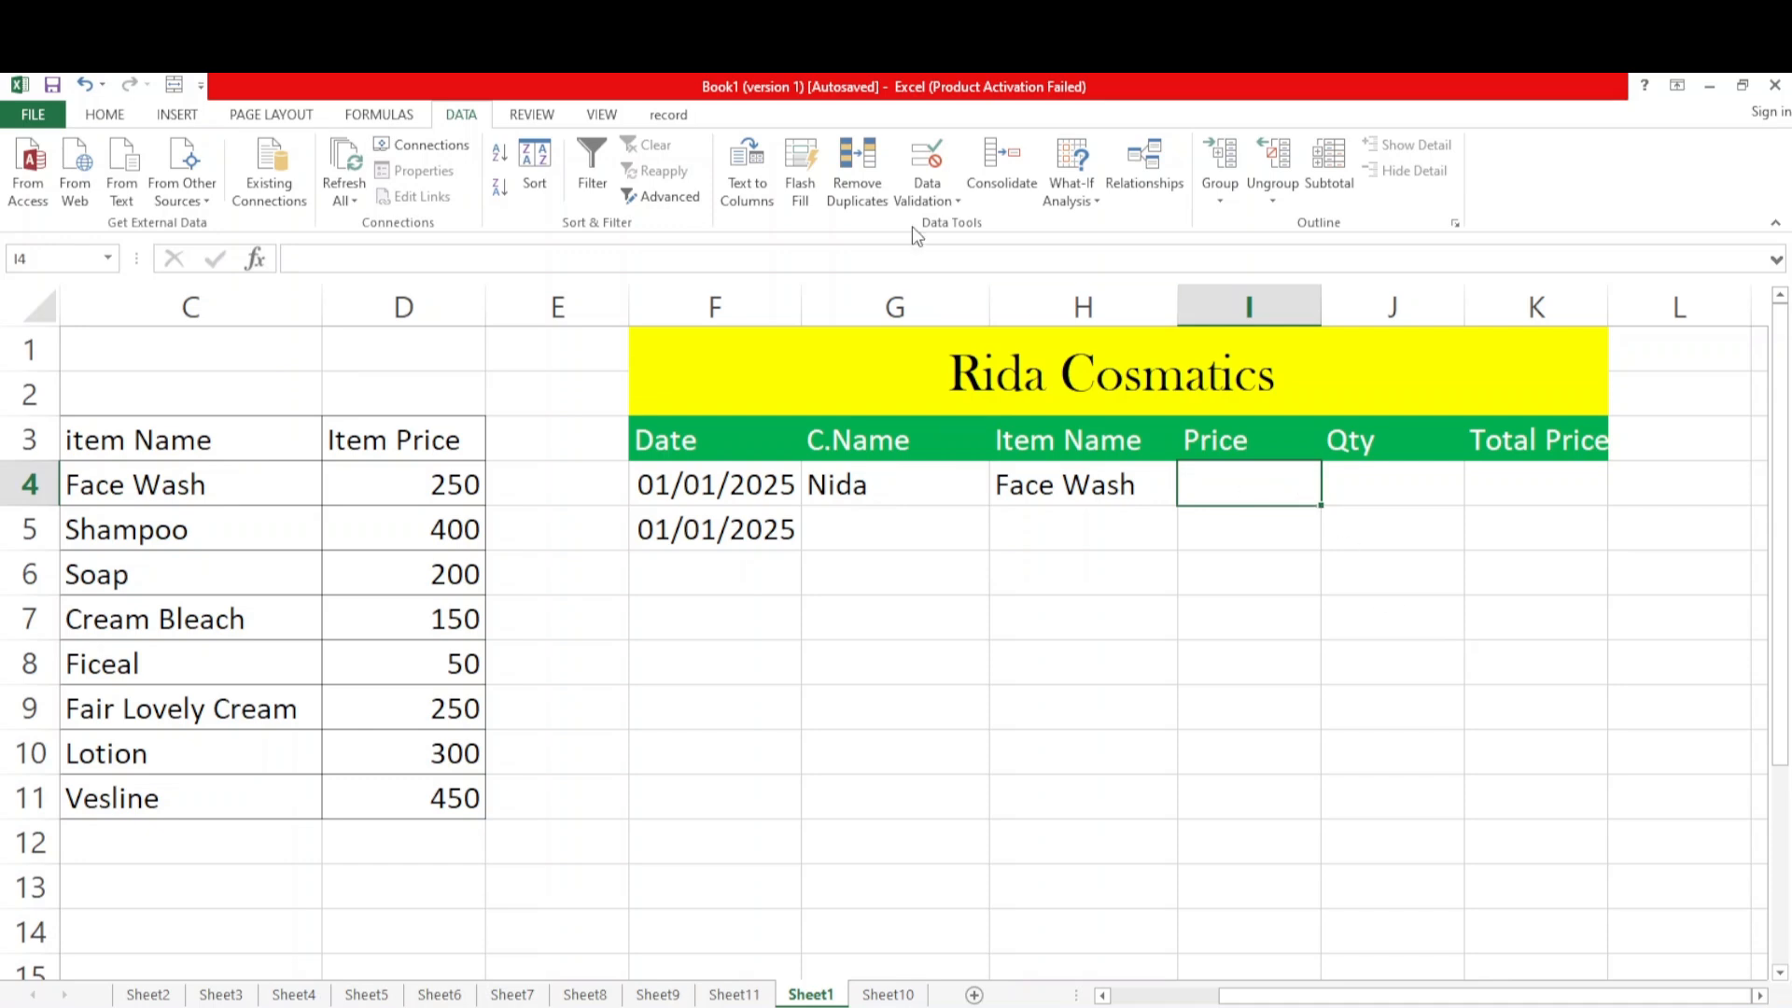
click(929, 201)
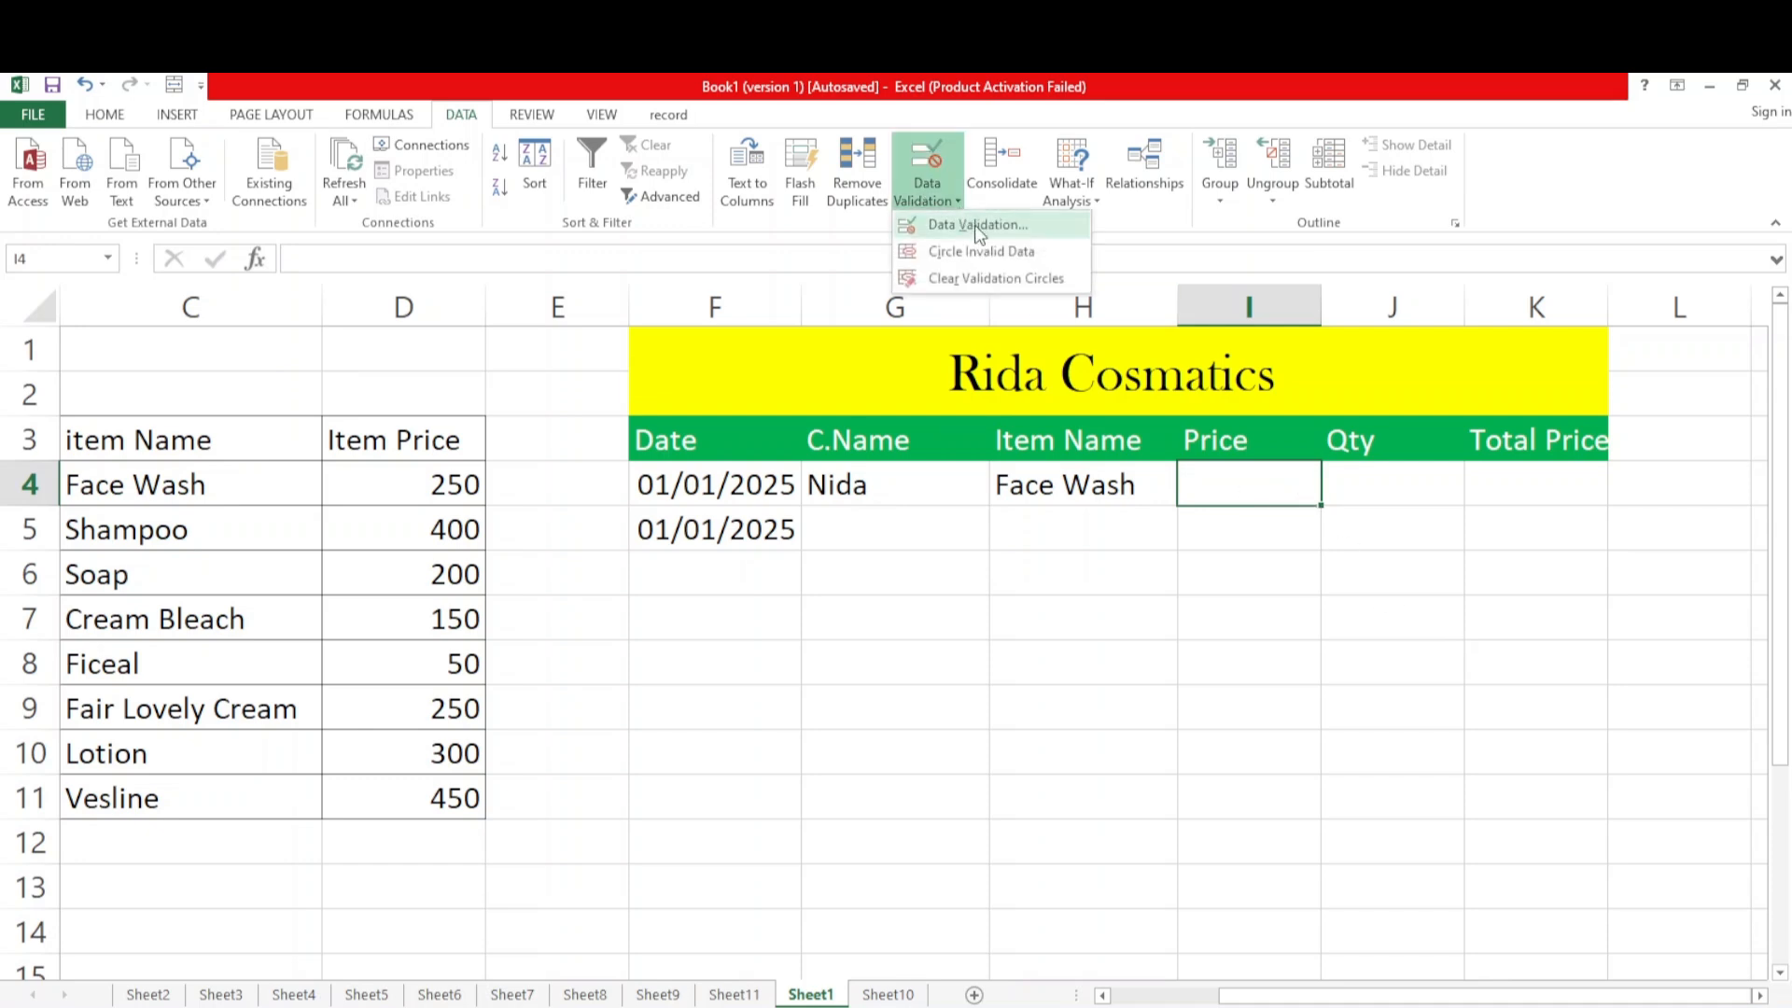
click(978, 227)
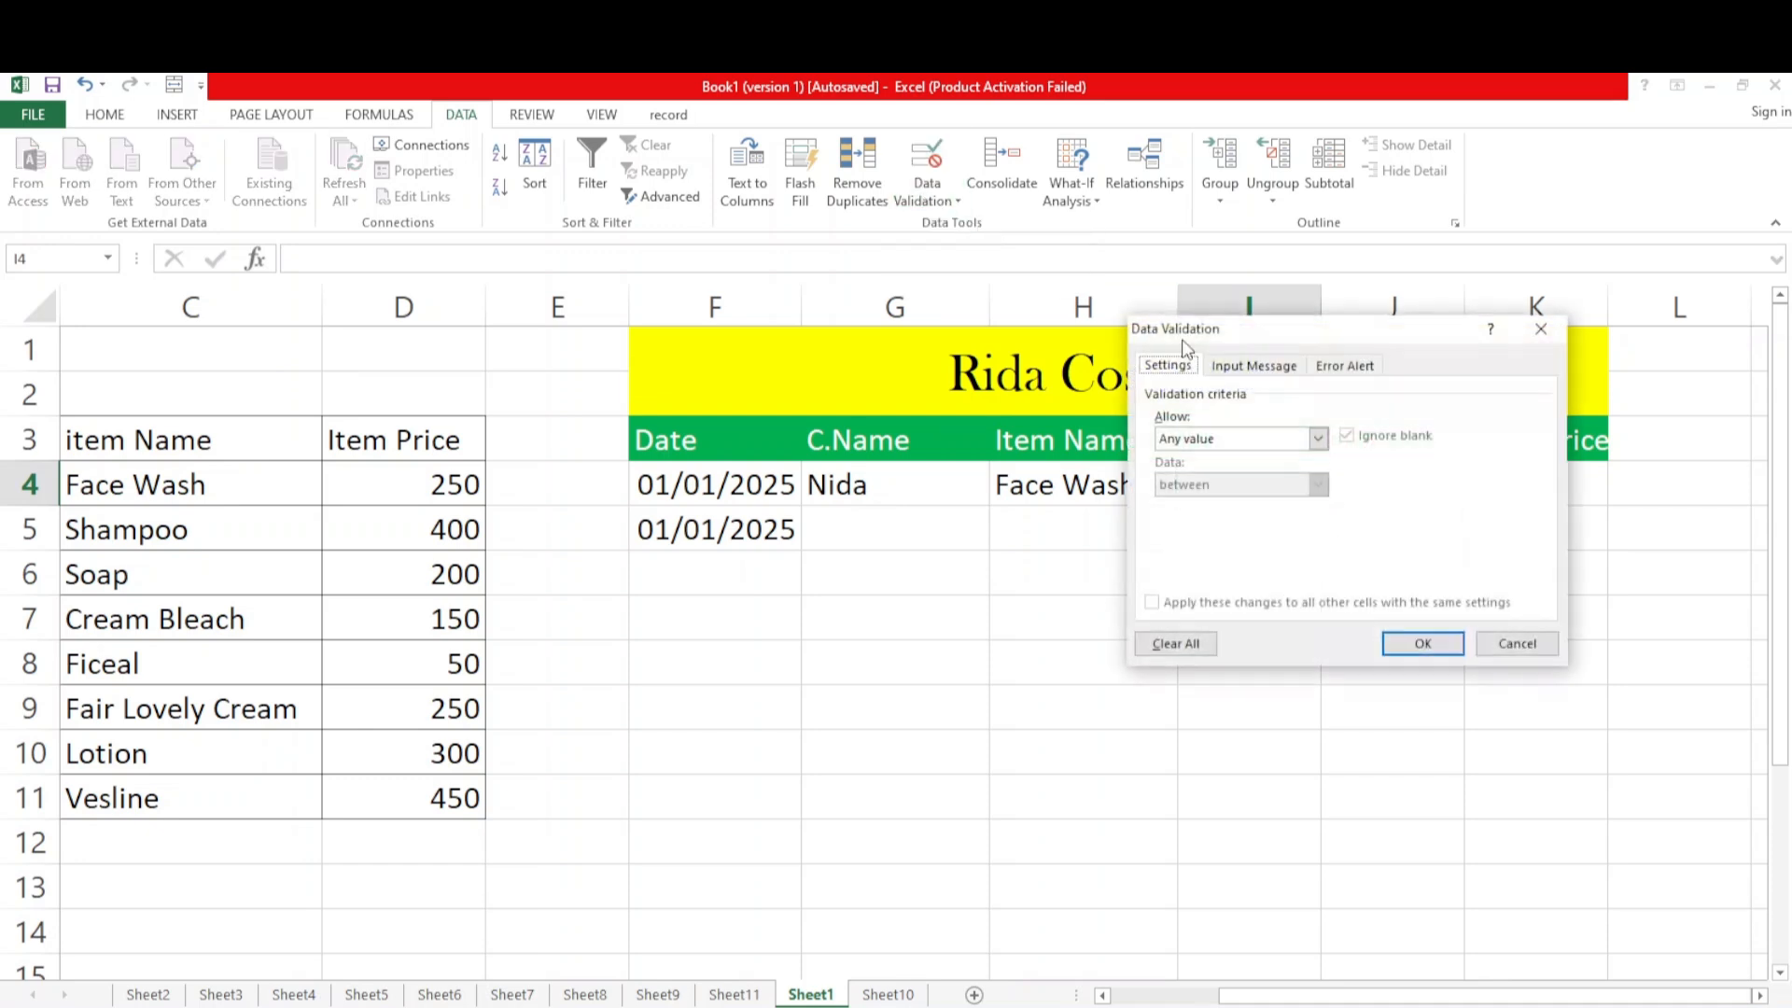
click(1317, 439)
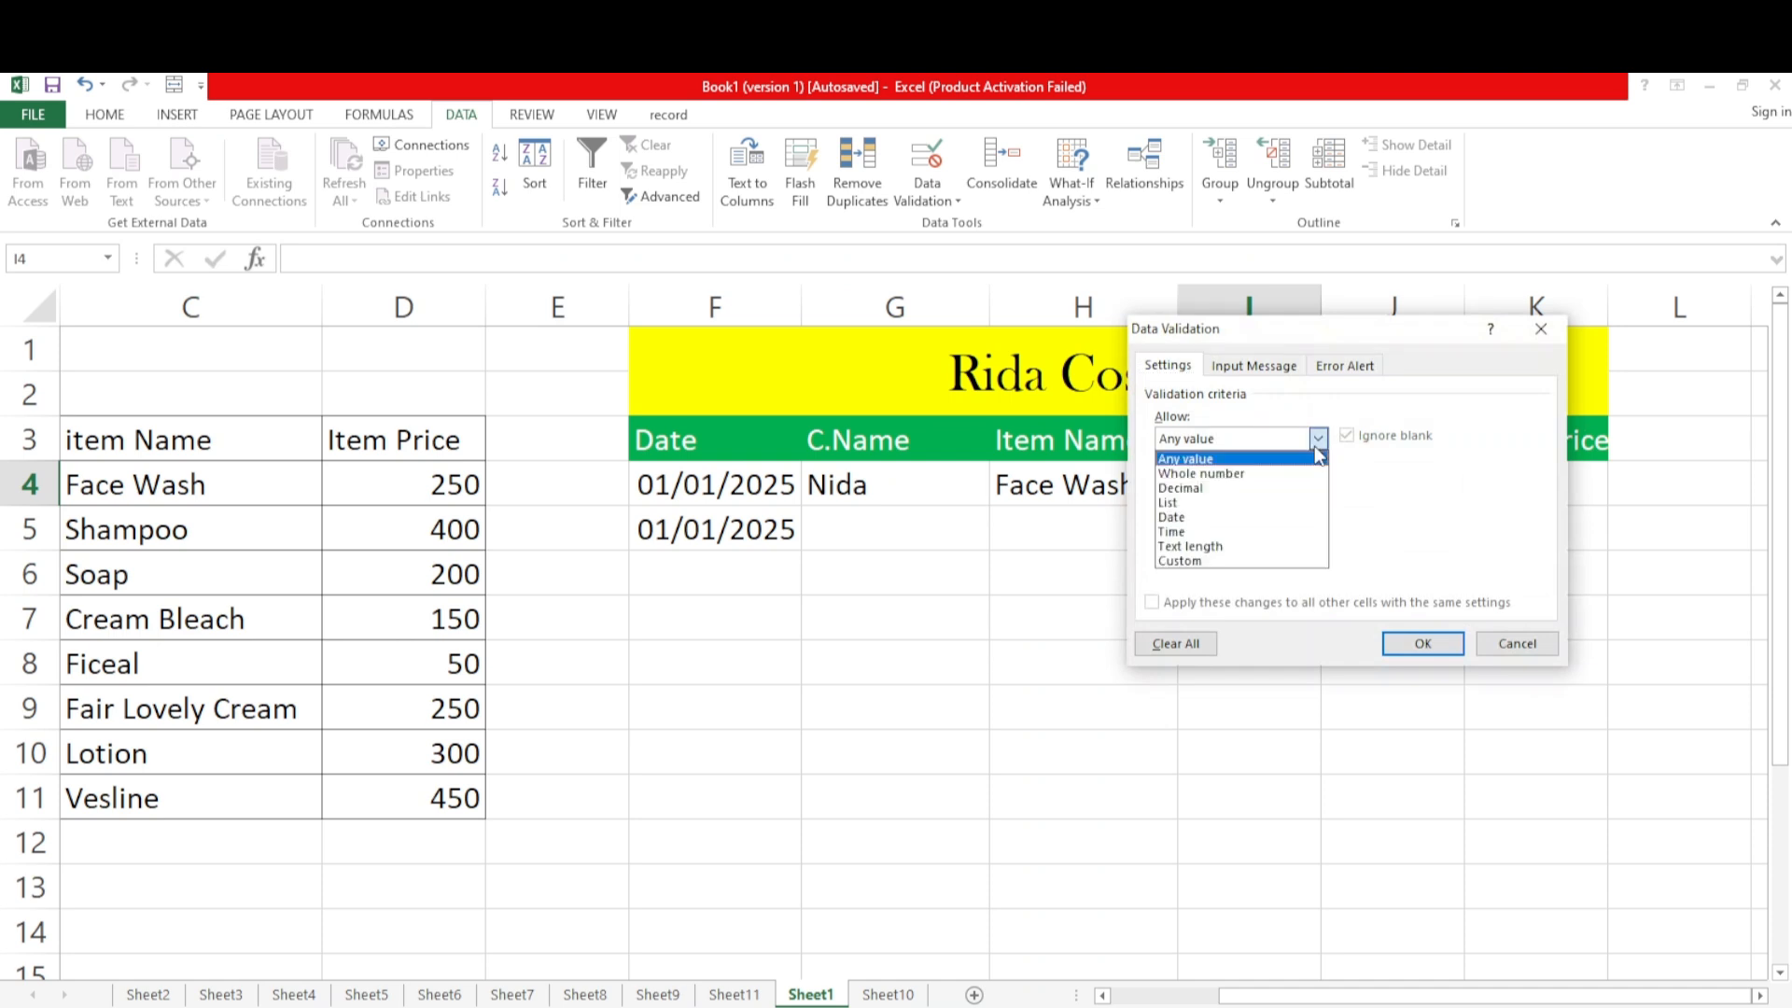
click(1192, 502)
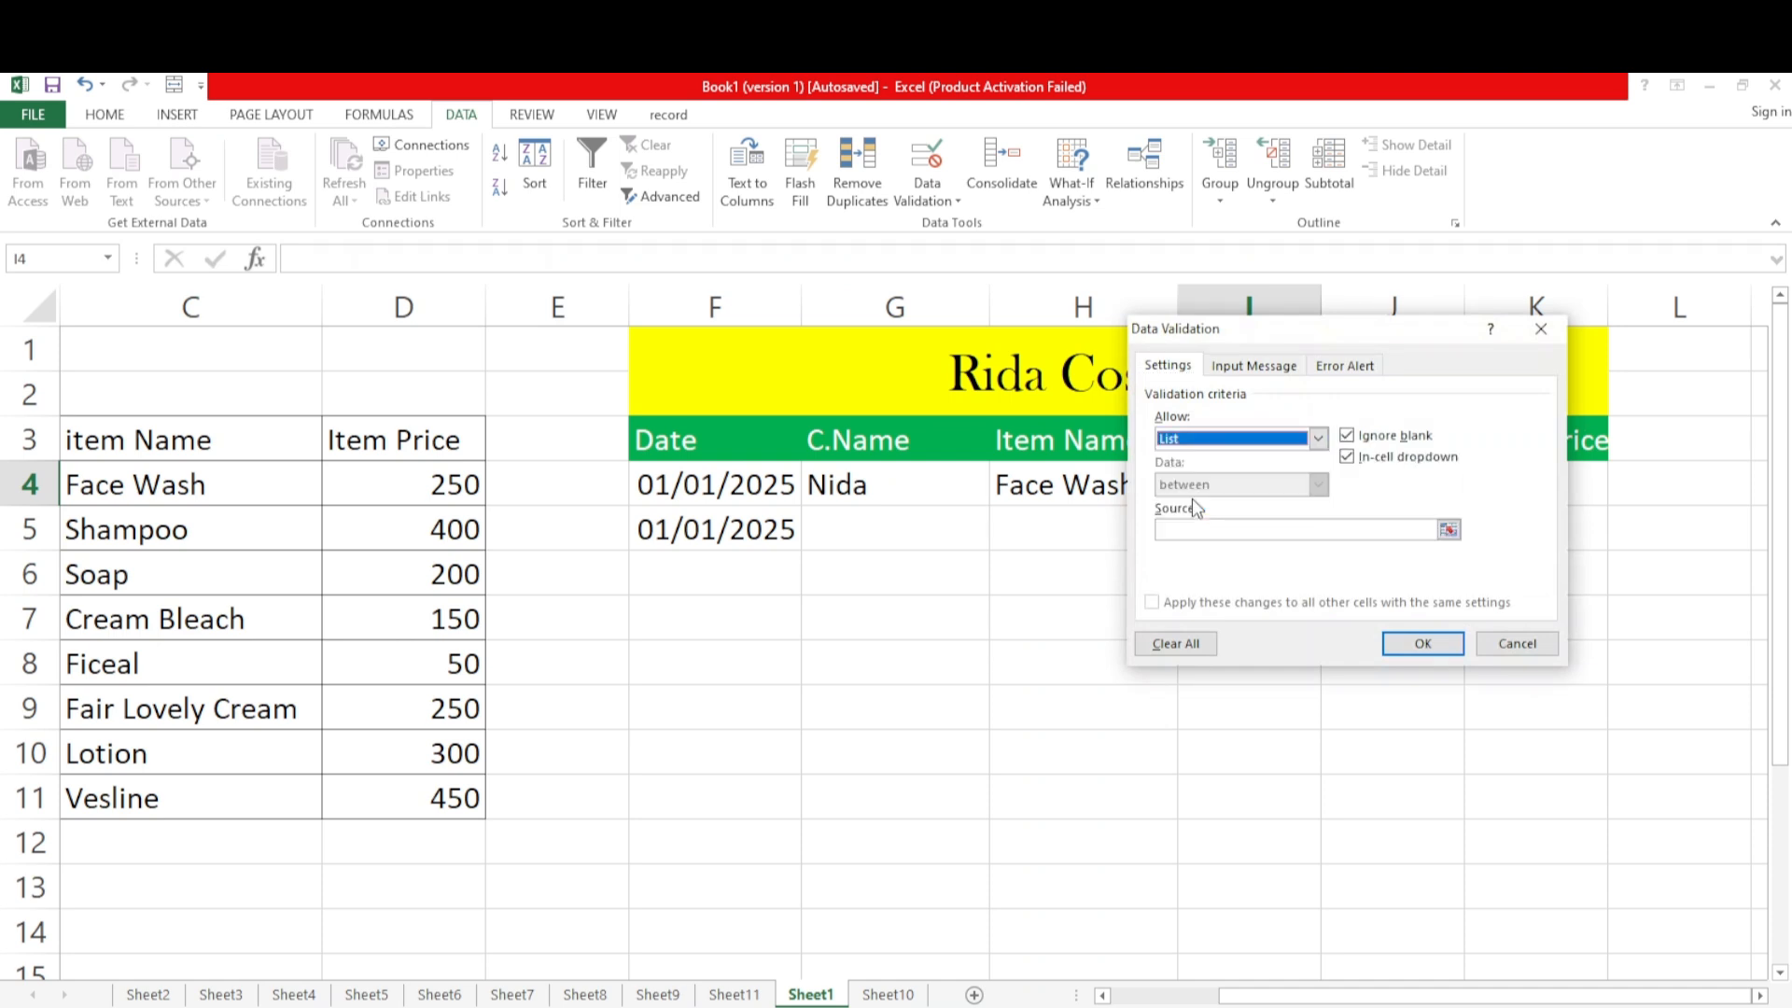
click(1236, 529)
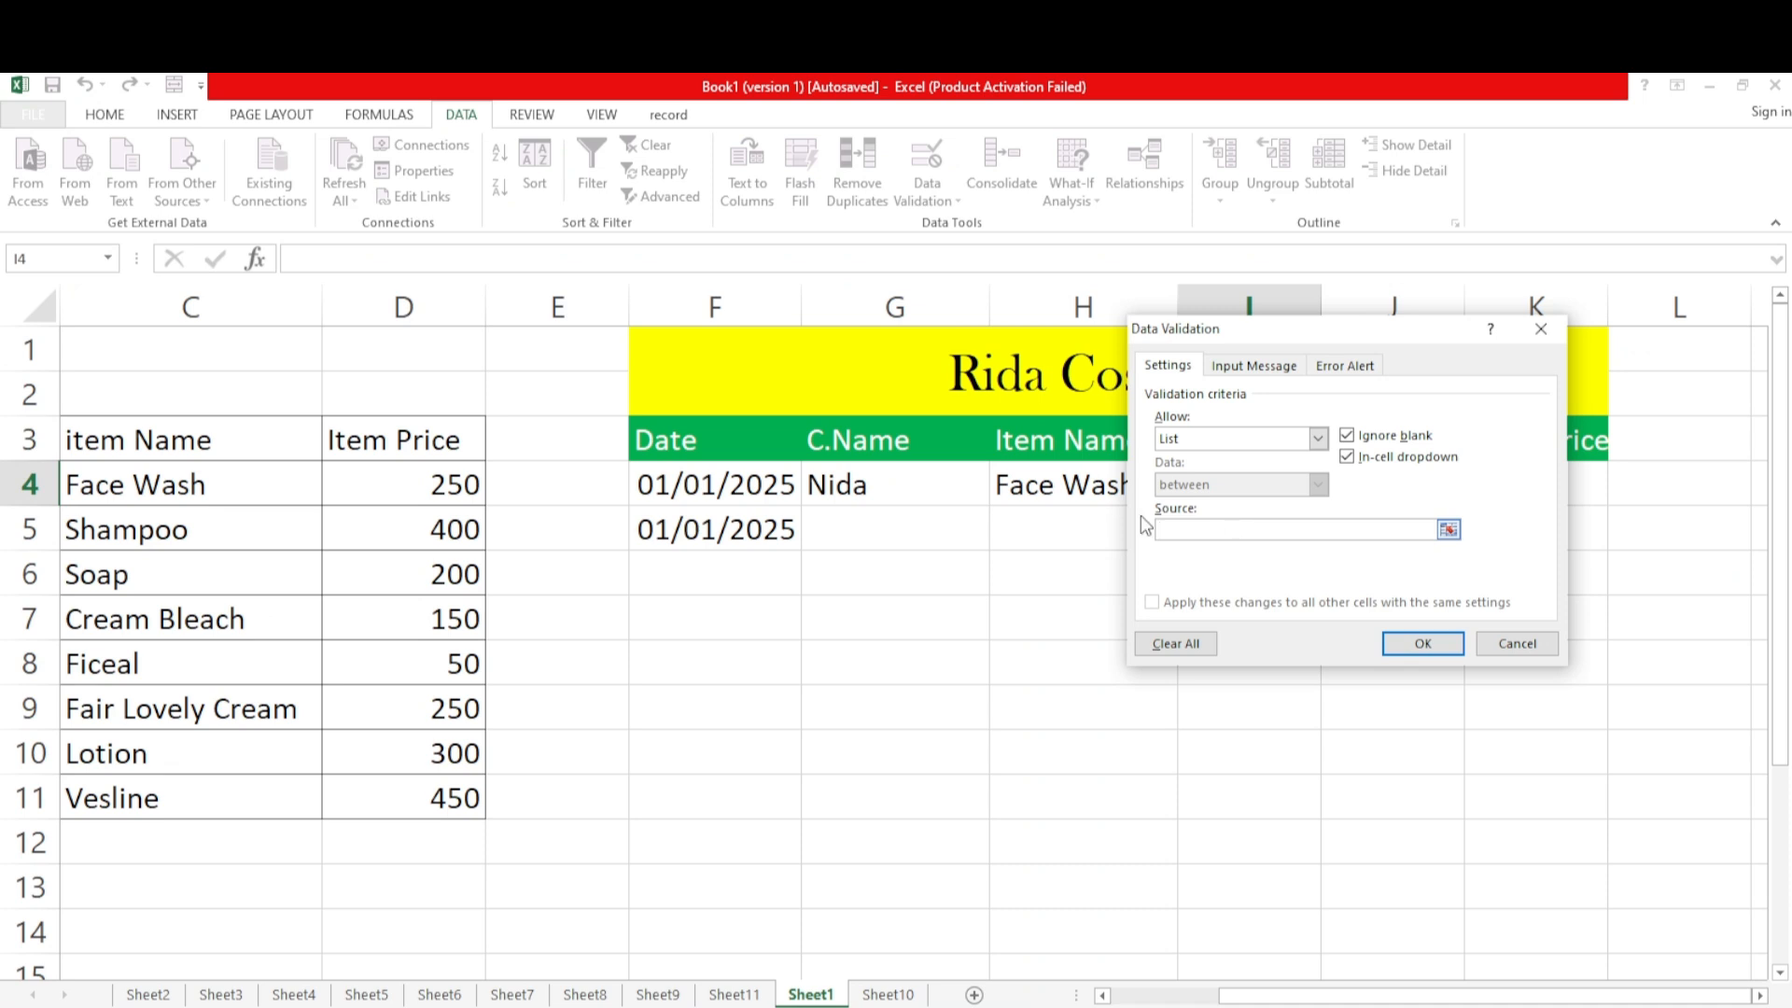
drag(422, 481, 429, 791)
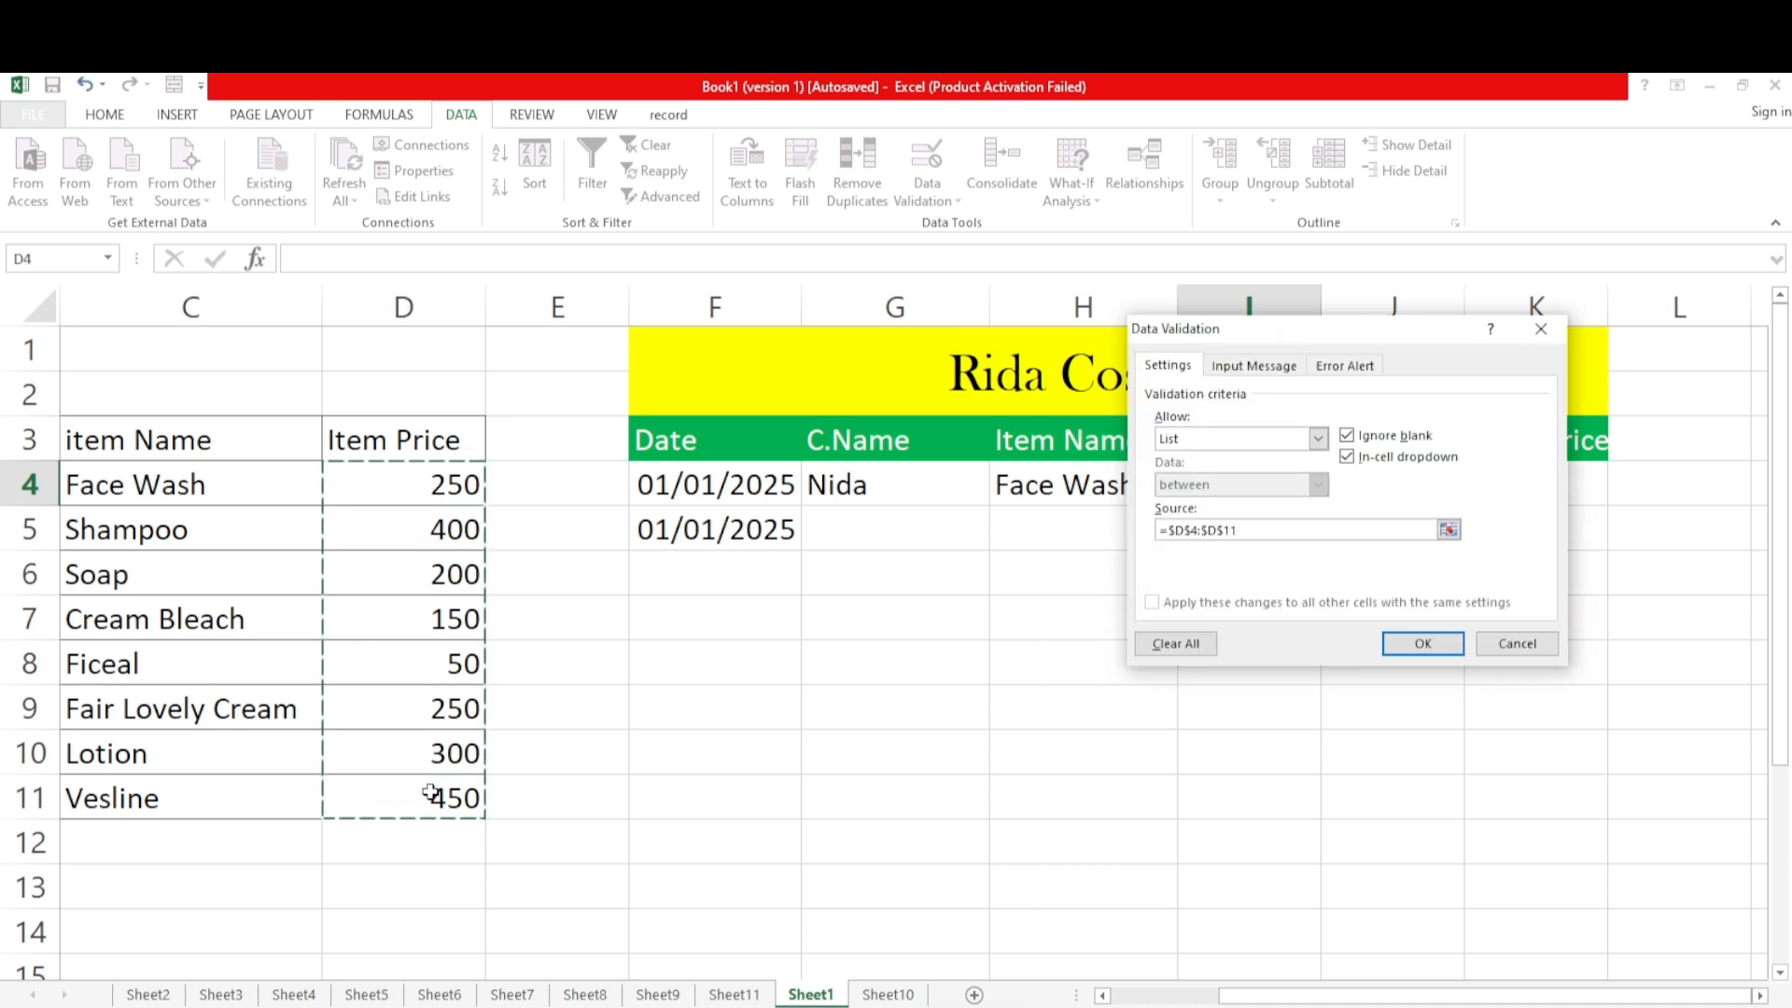
click(1423, 643)
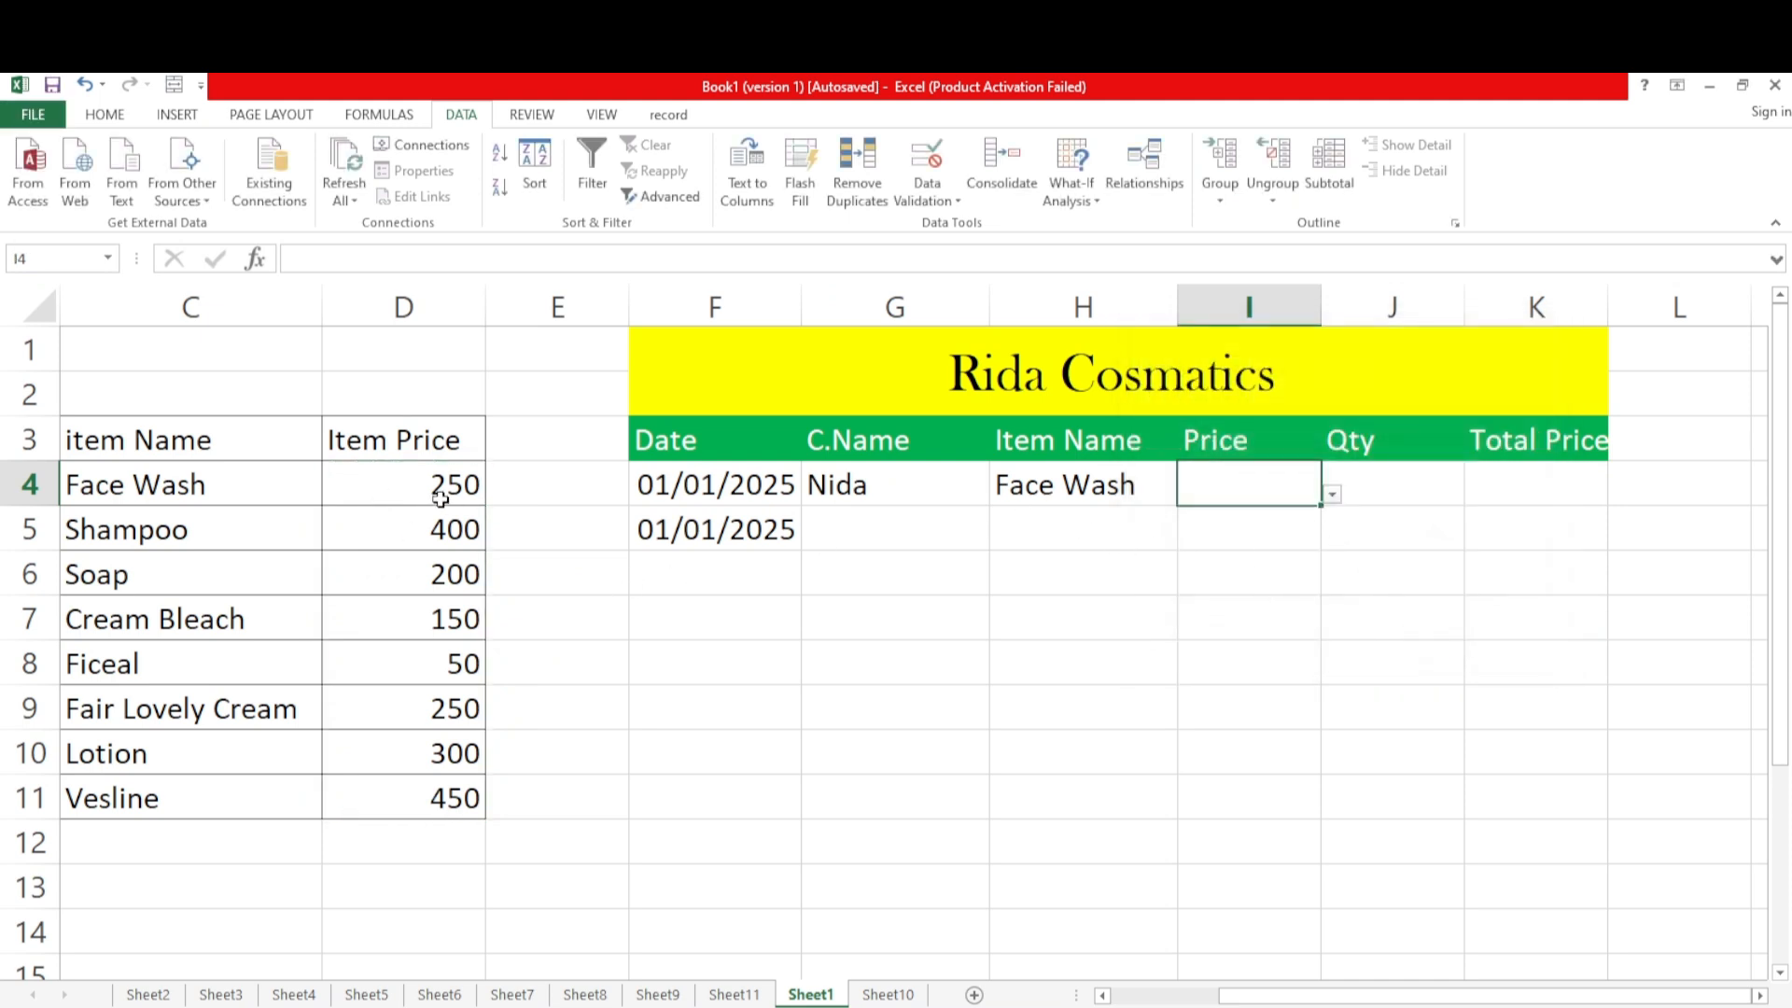
click(1334, 501)
click(1213, 533)
Apply List data validation to J4 under Qty, with =$A$4:$A$11 as the source, and choose 2 from its dropdown
click(1412, 480)
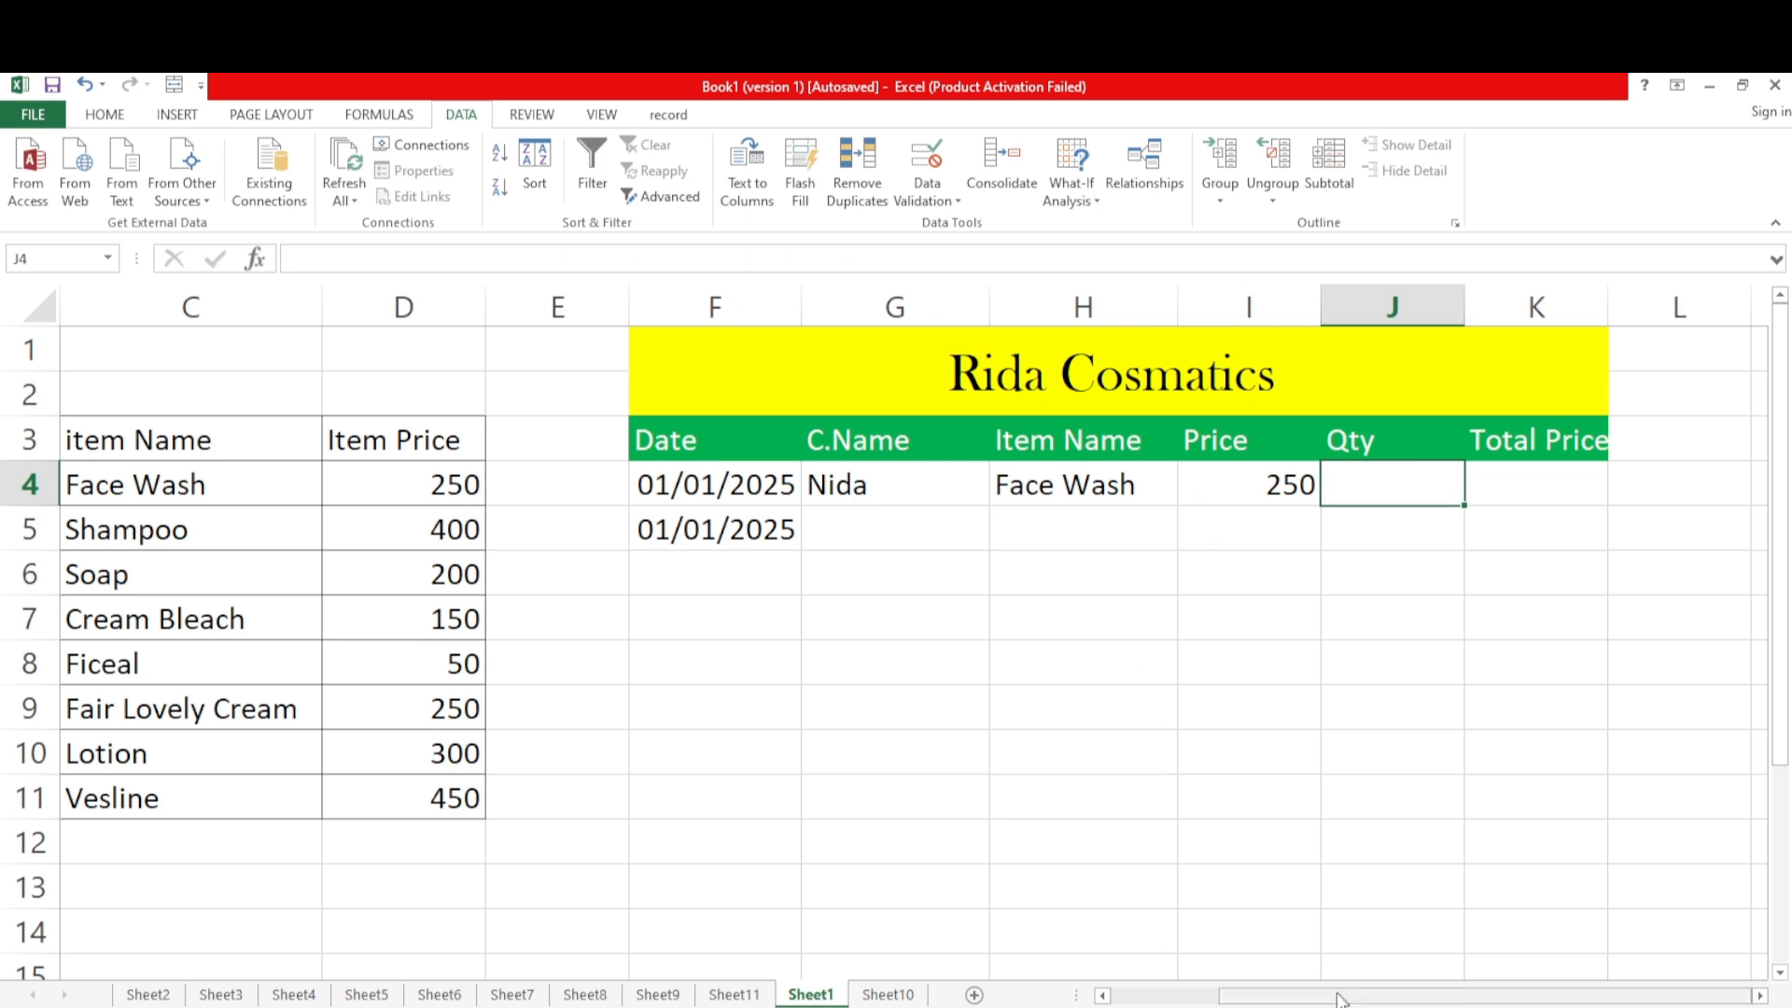
drag(1340, 1000, 1232, 1001)
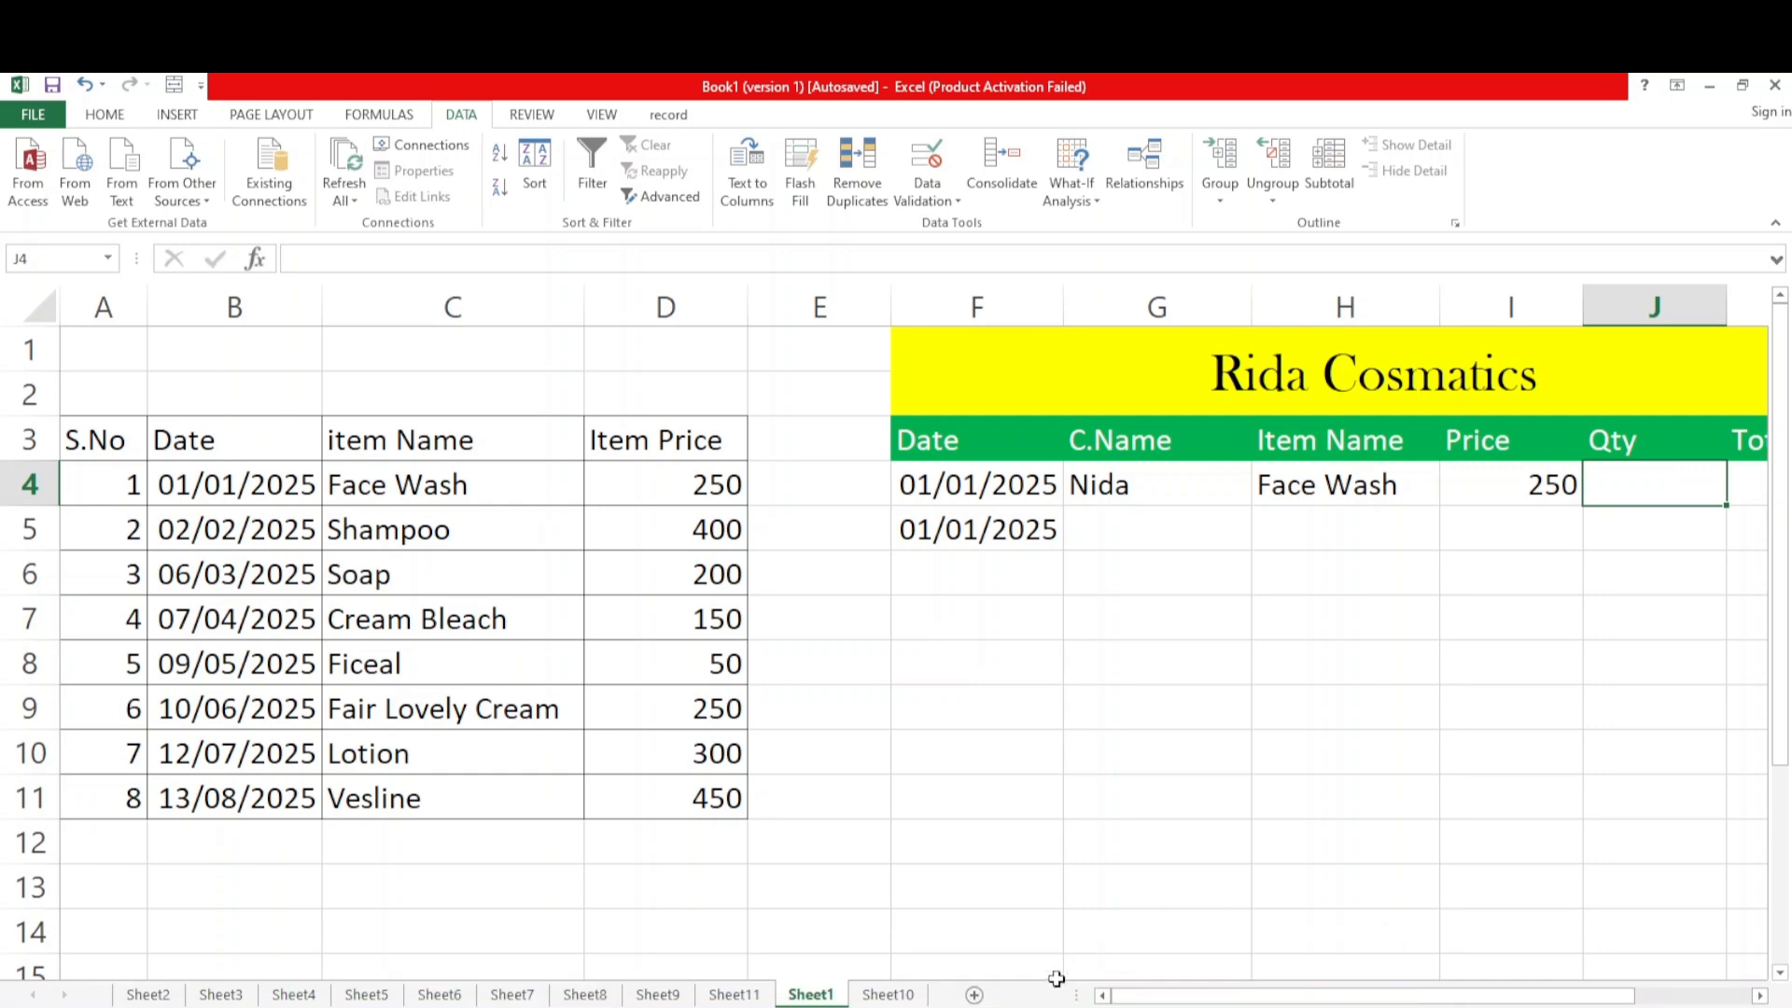
drag(1216, 1000, 1381, 1001)
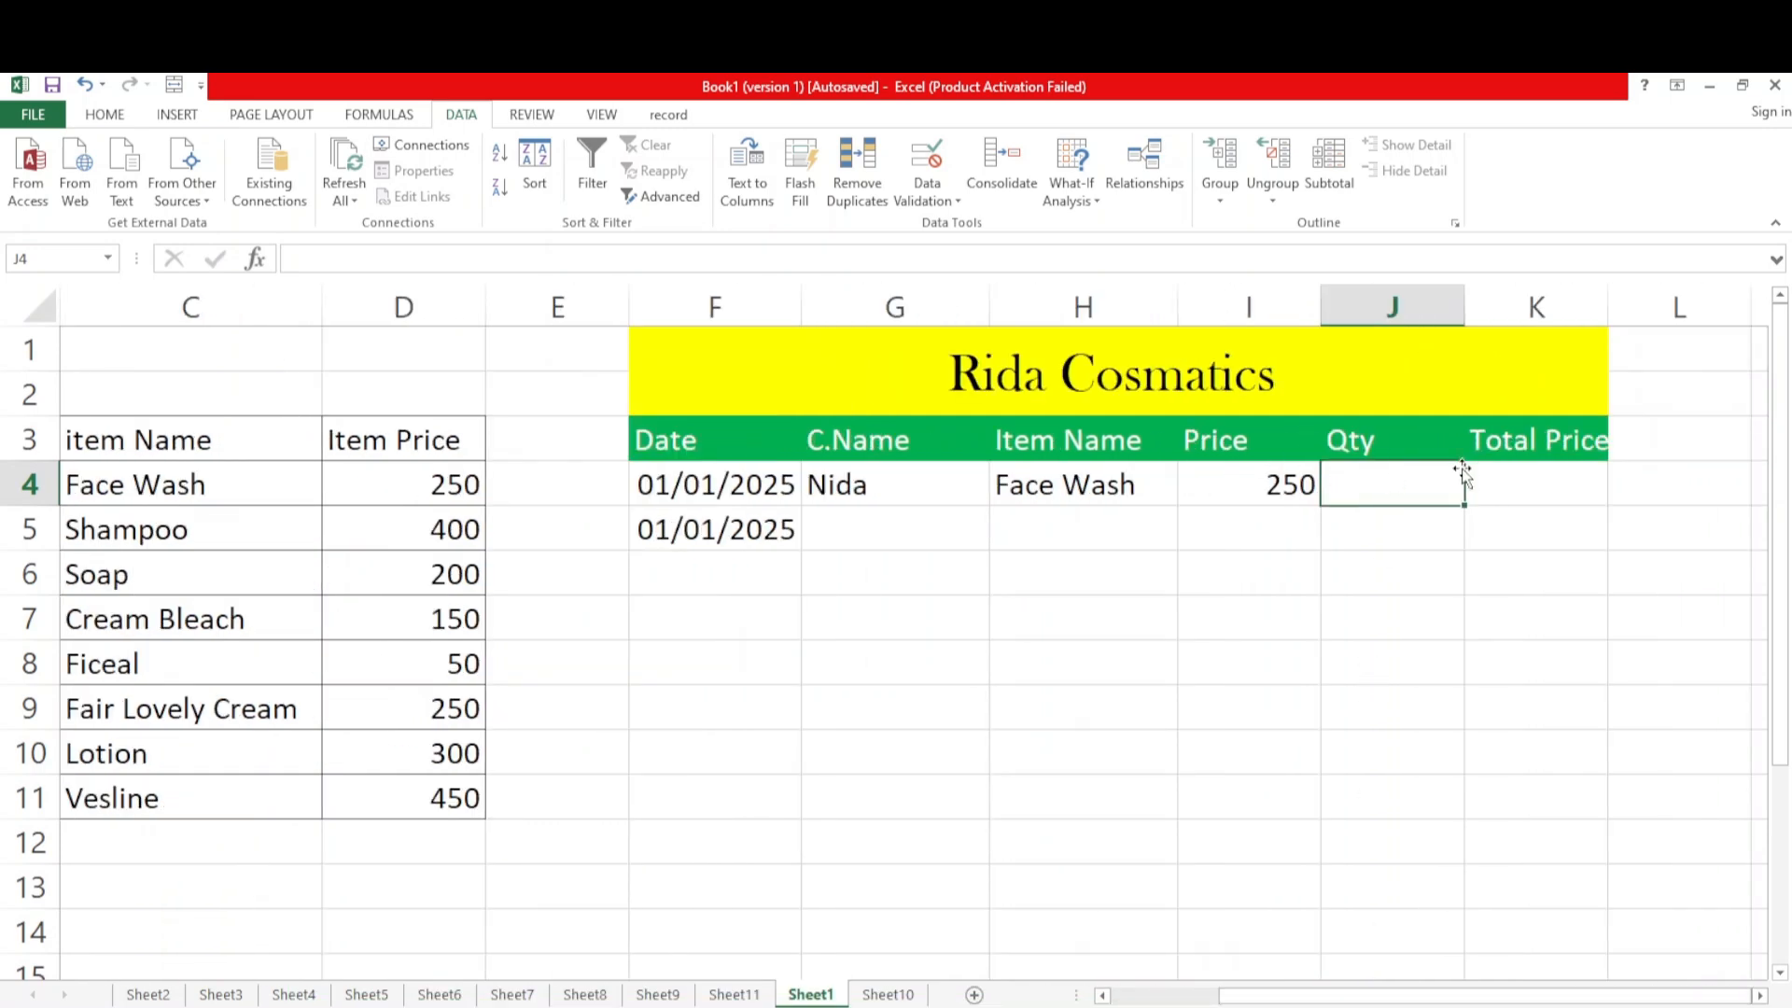
click(933, 199)
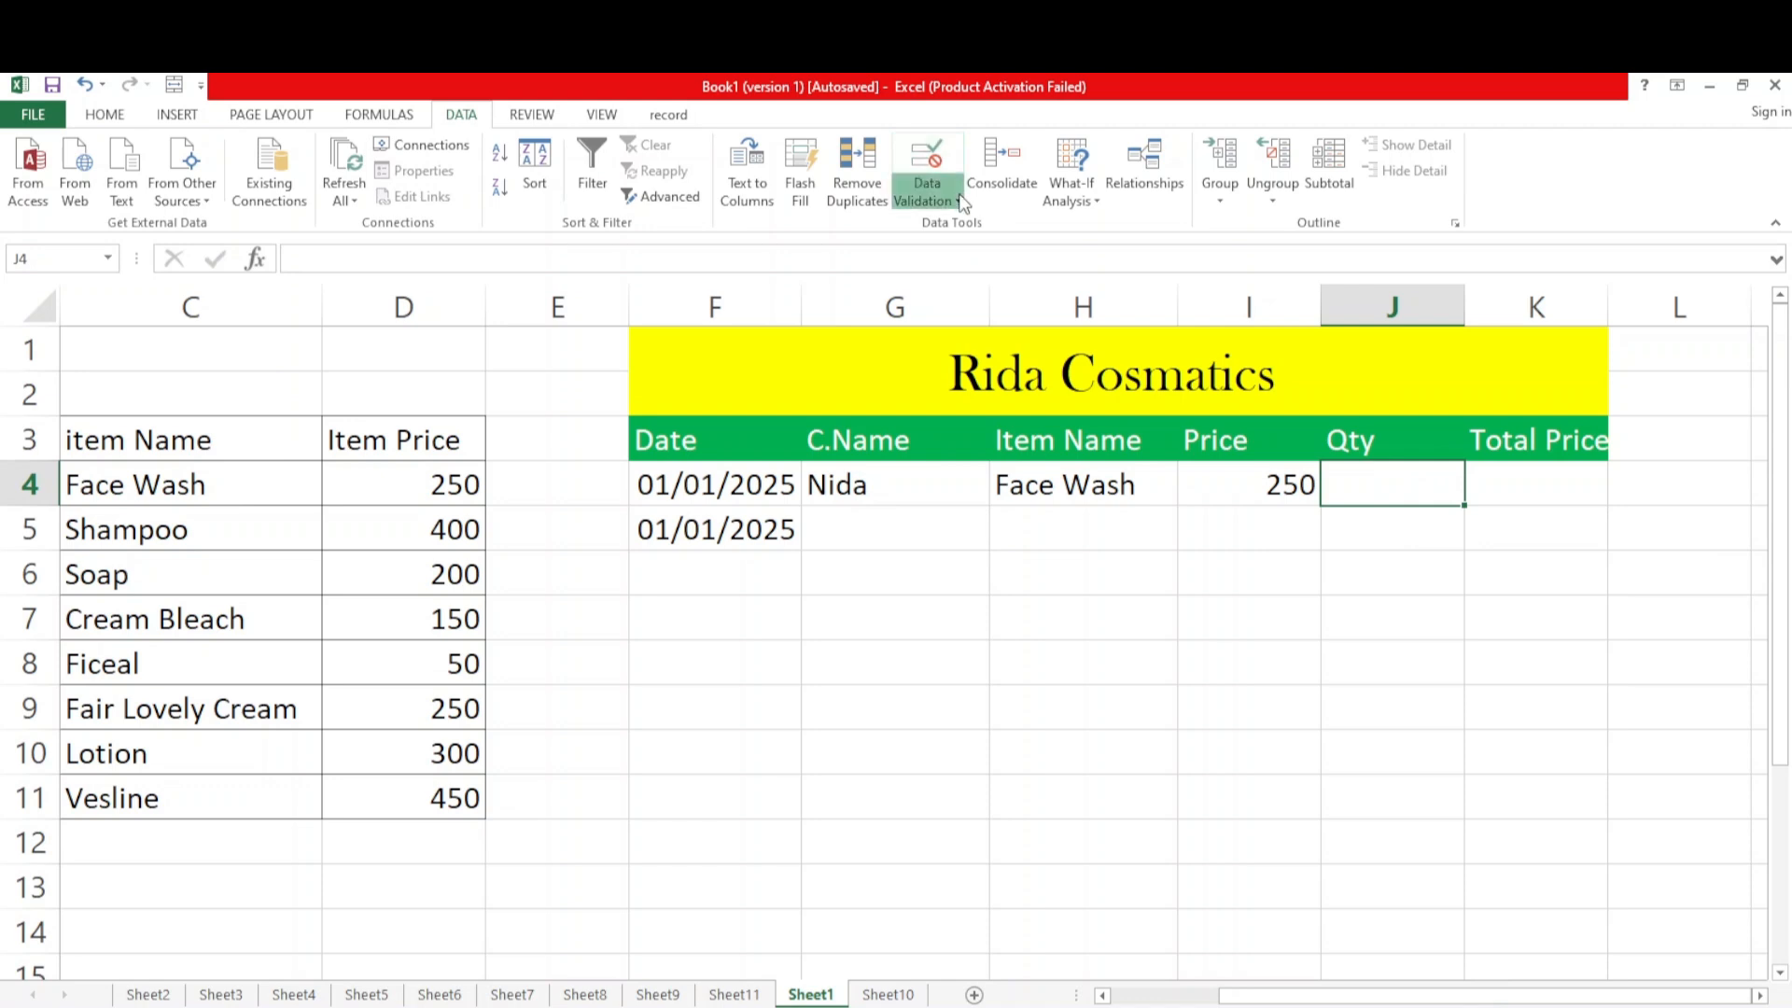
click(938, 224)
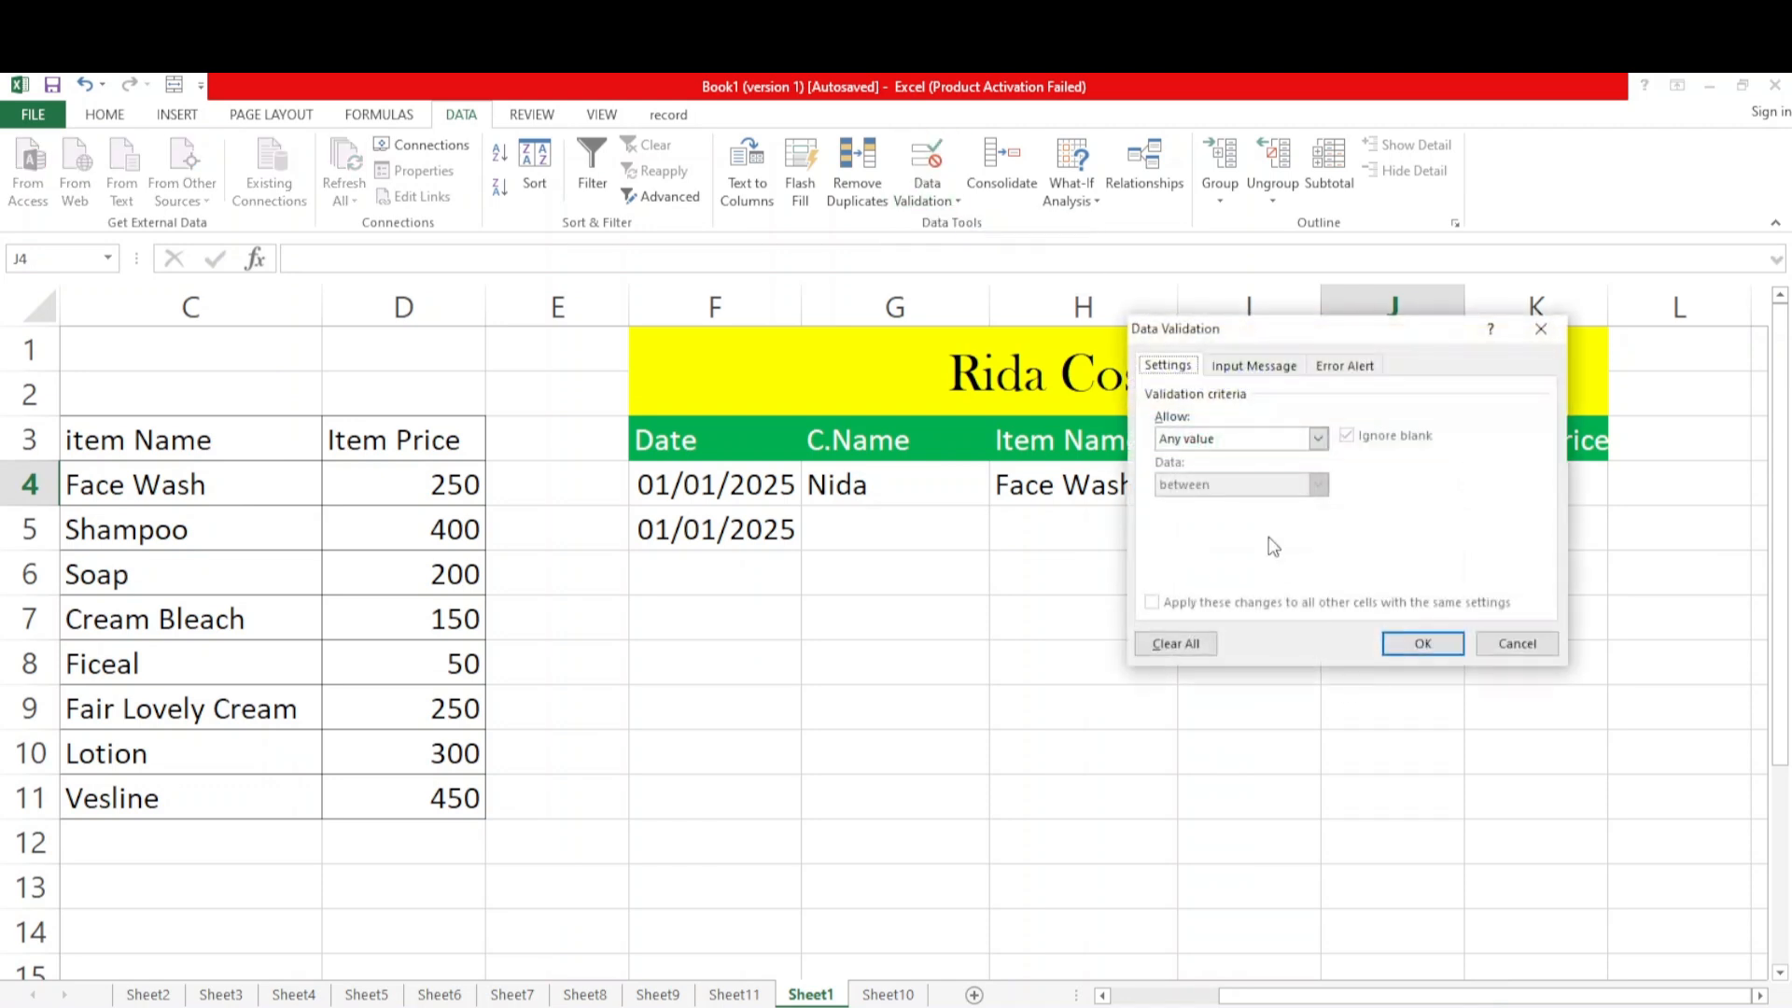
click(1318, 439)
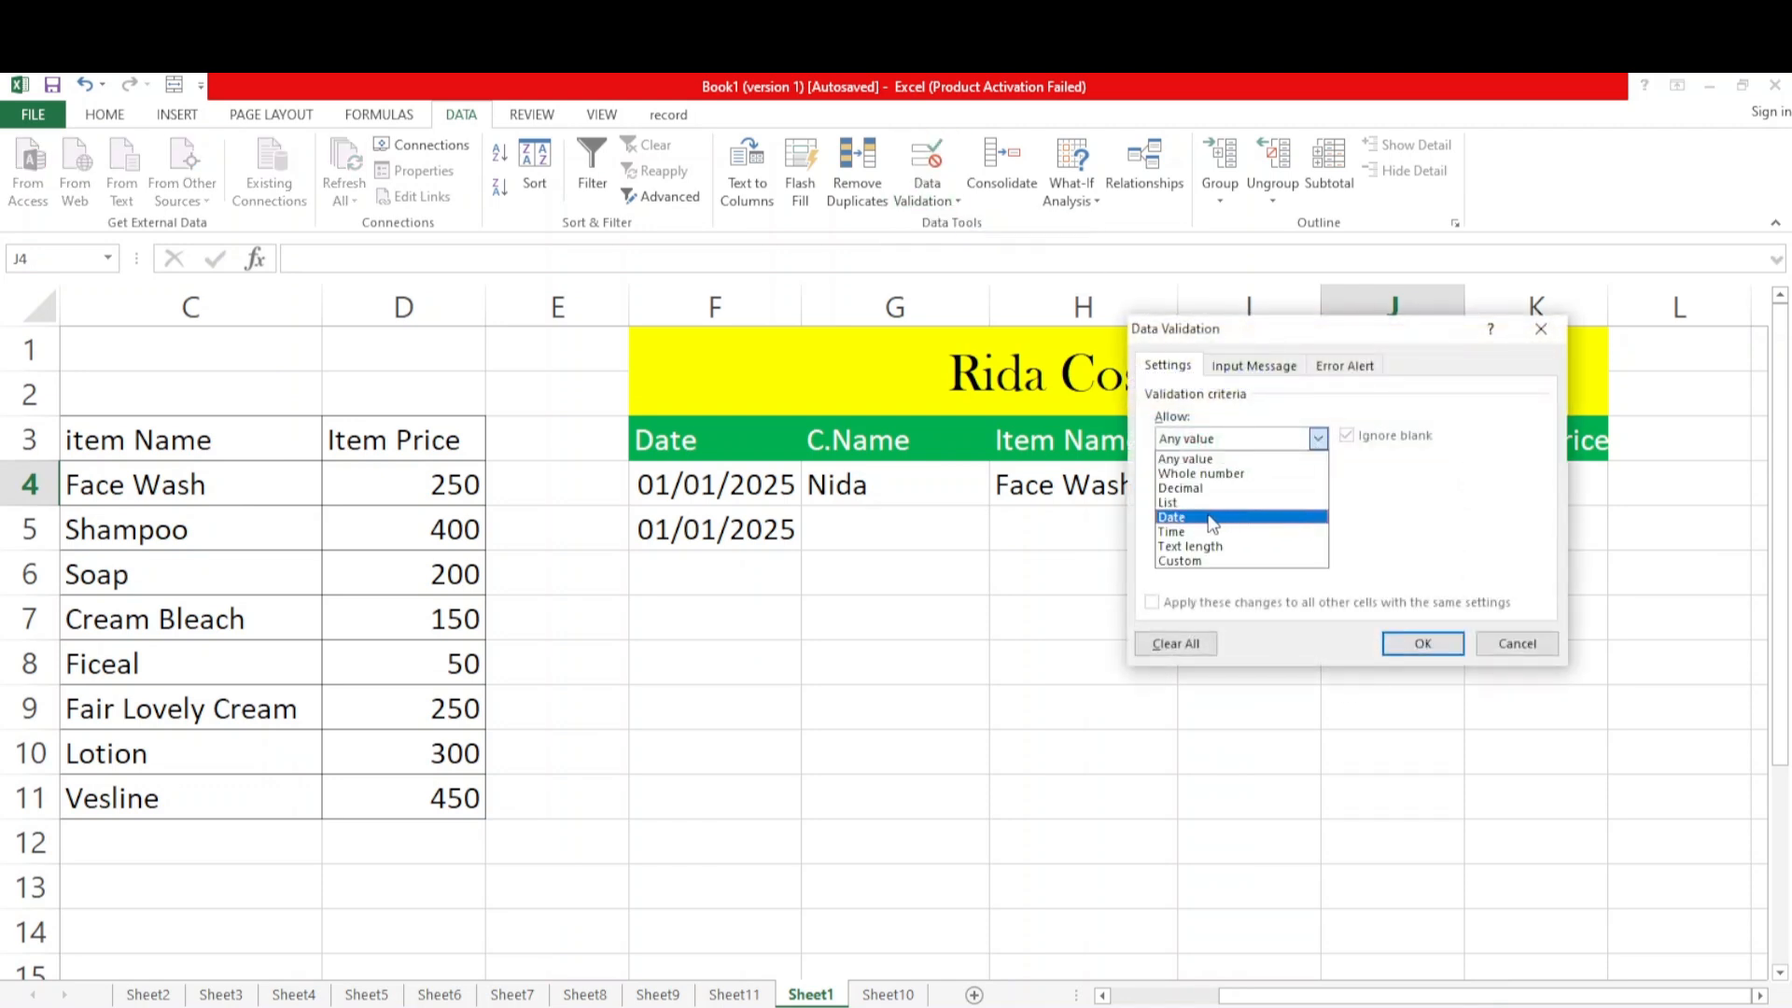
click(1172, 503)
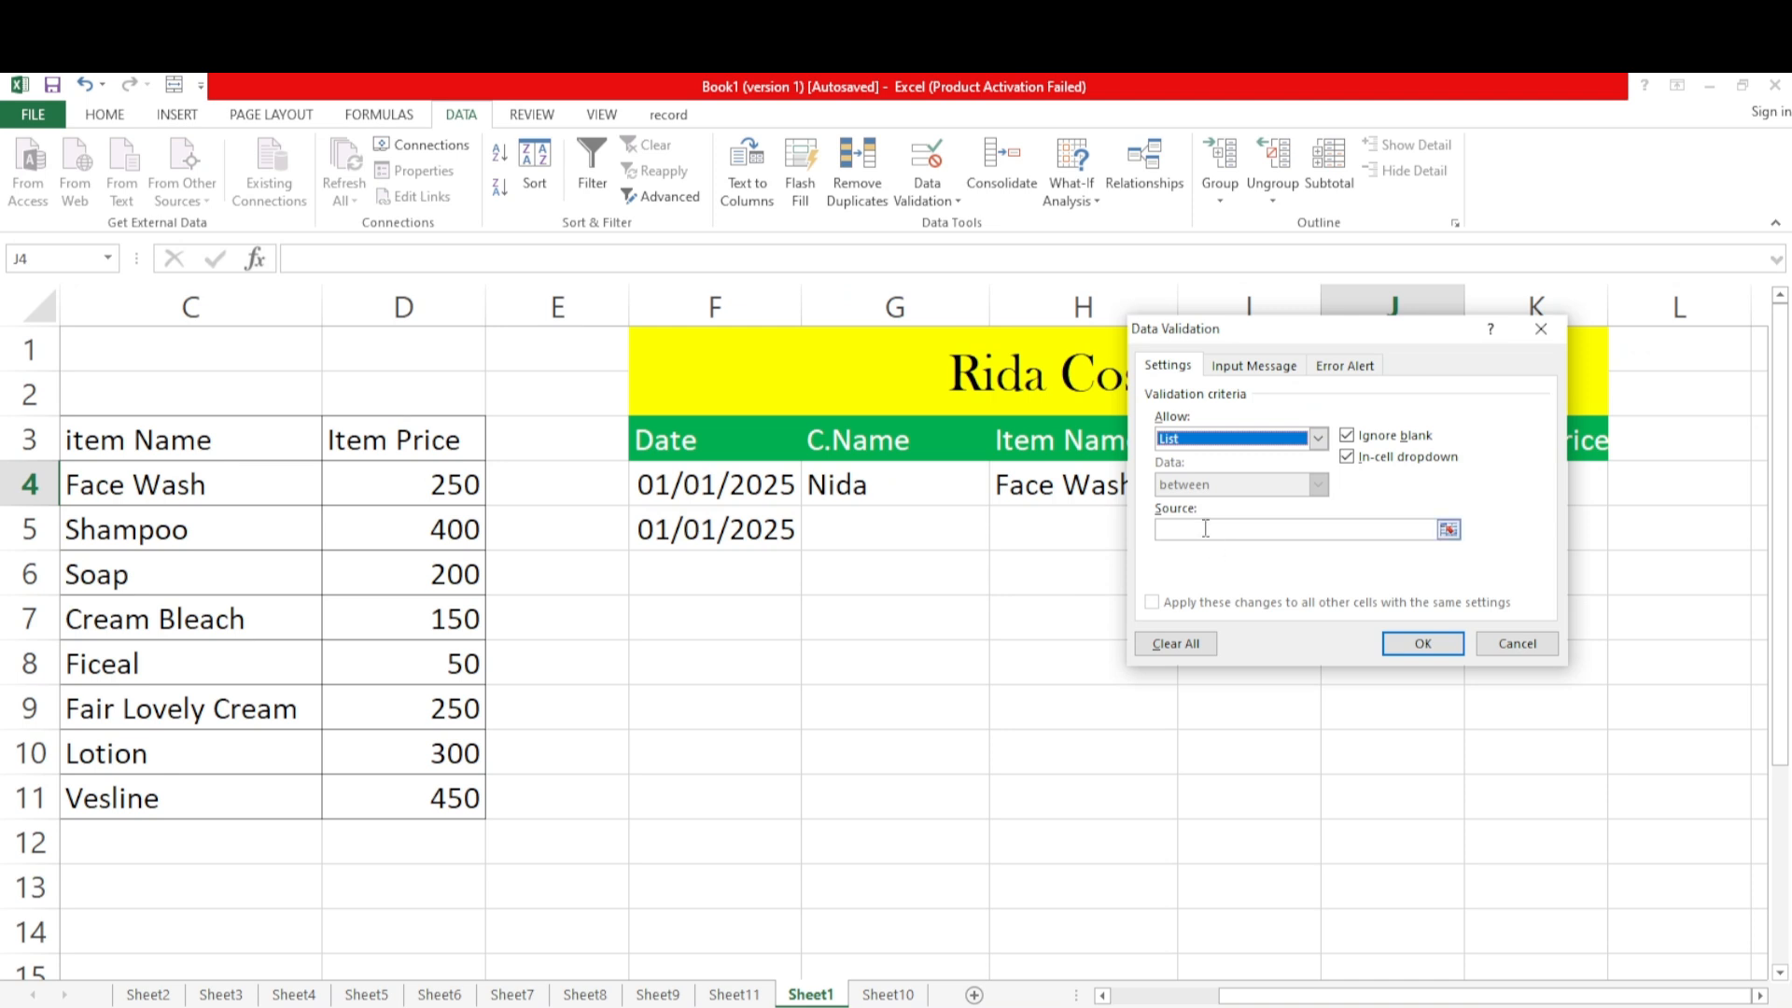
click(1205, 529)
drag(1482, 997, 1317, 1005)
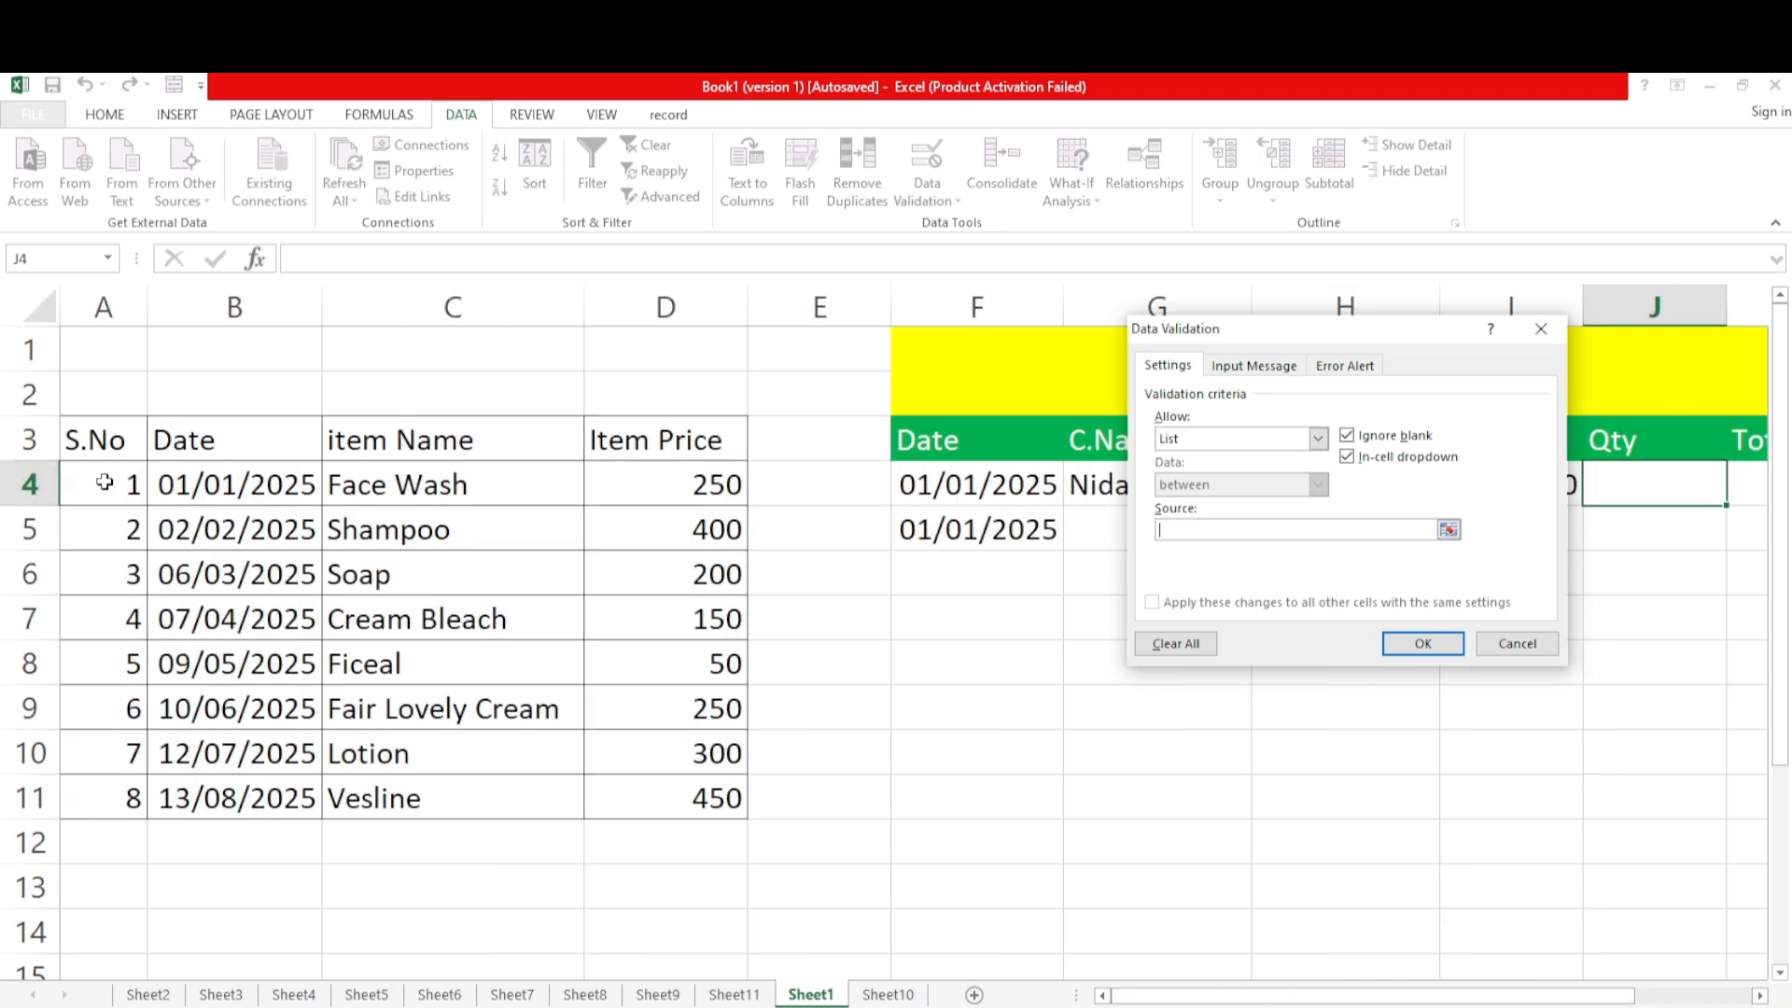
drag(104, 481, 118, 801)
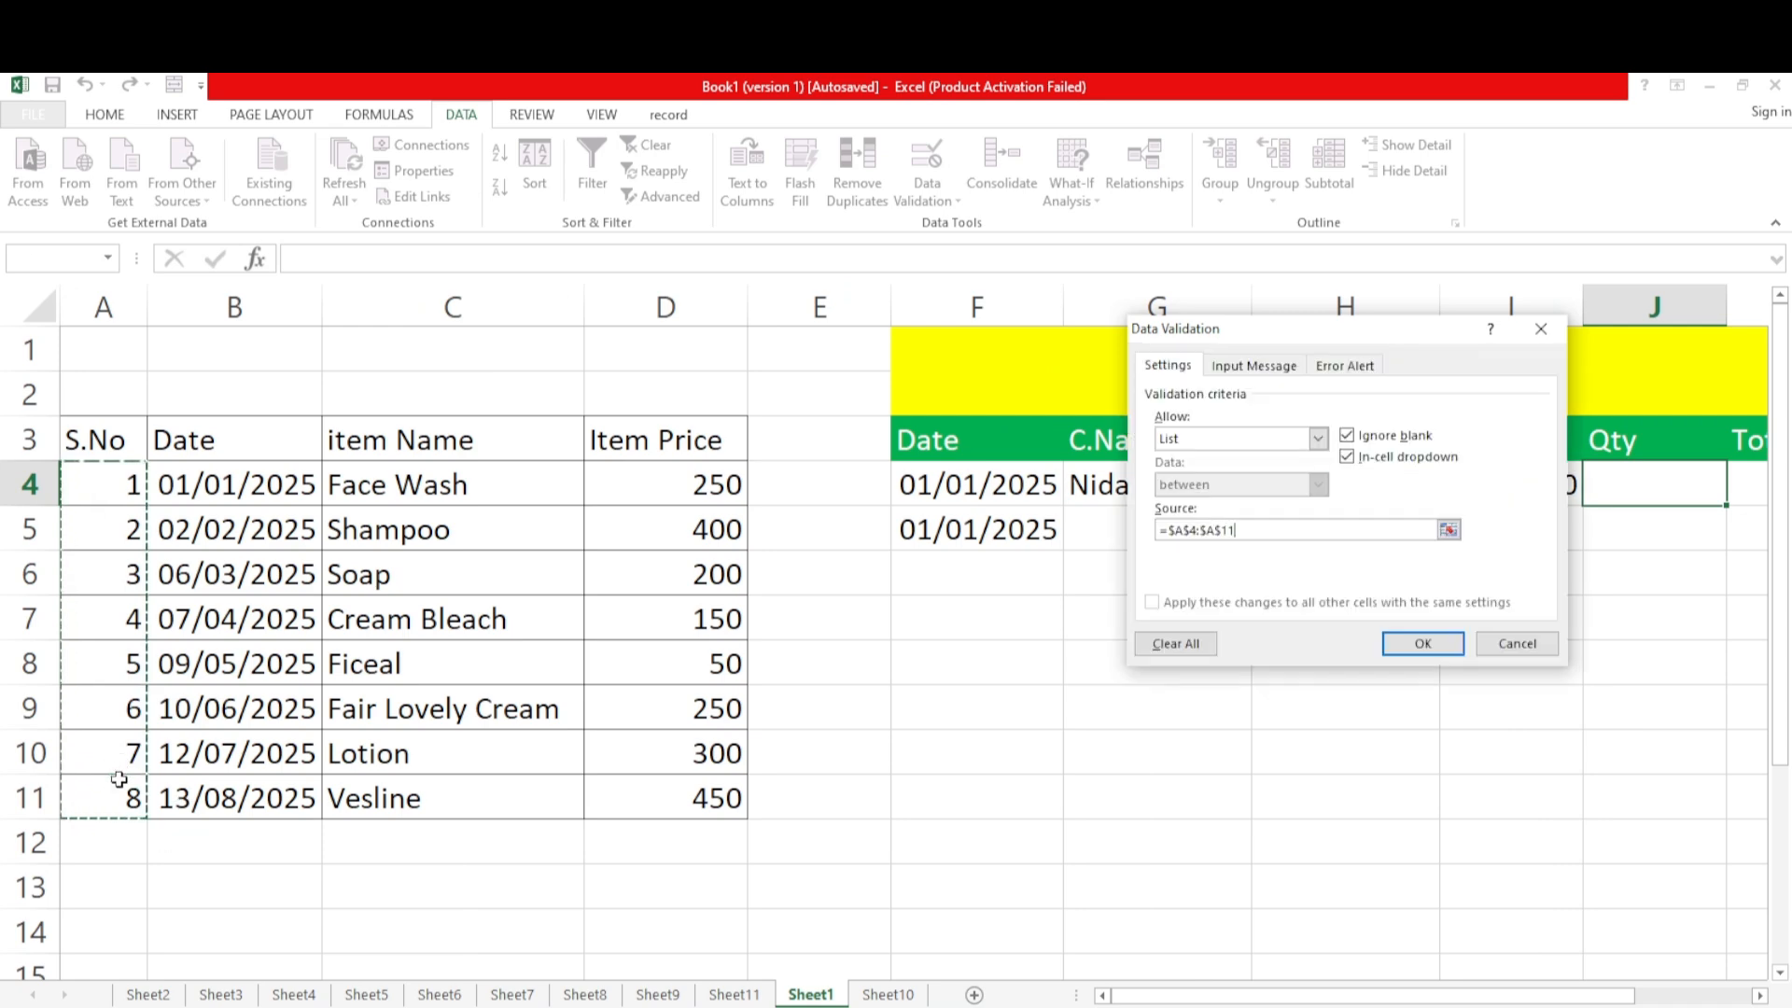
click(1423, 644)
click(1738, 495)
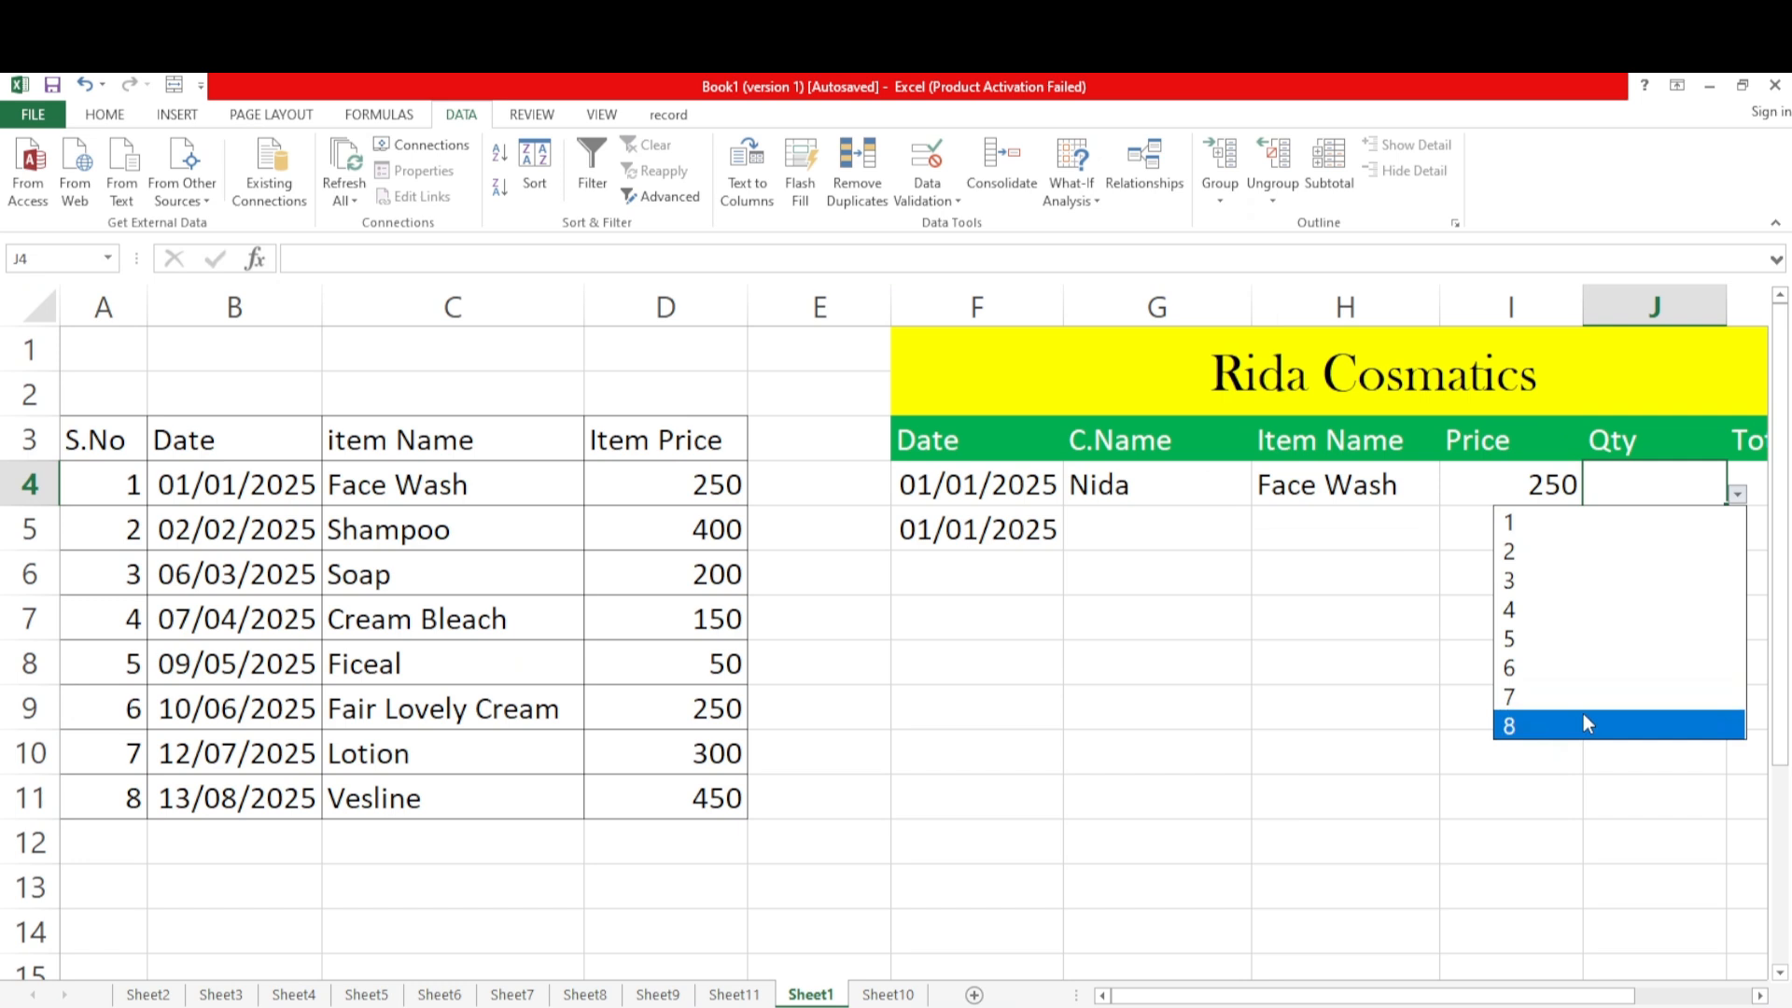
click(1531, 552)
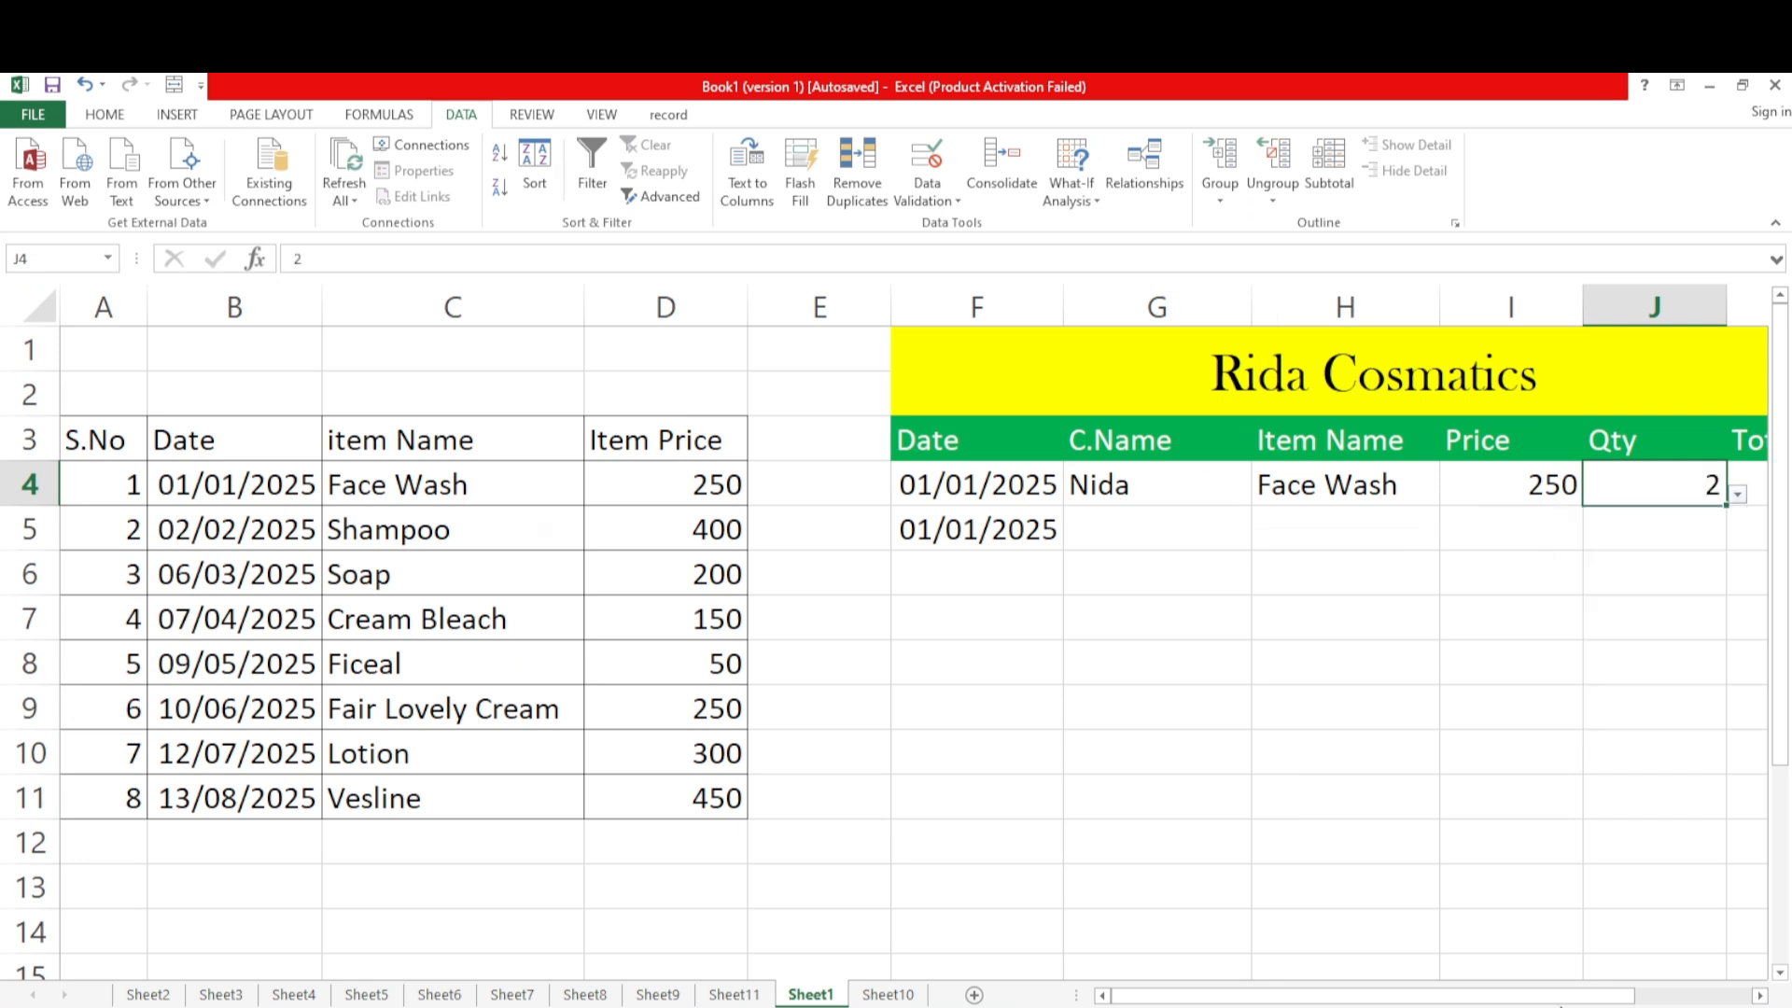
Calculate the first sale's Total Price in K4 with the formula =I4*J4
drag(1561, 997, 1678, 999)
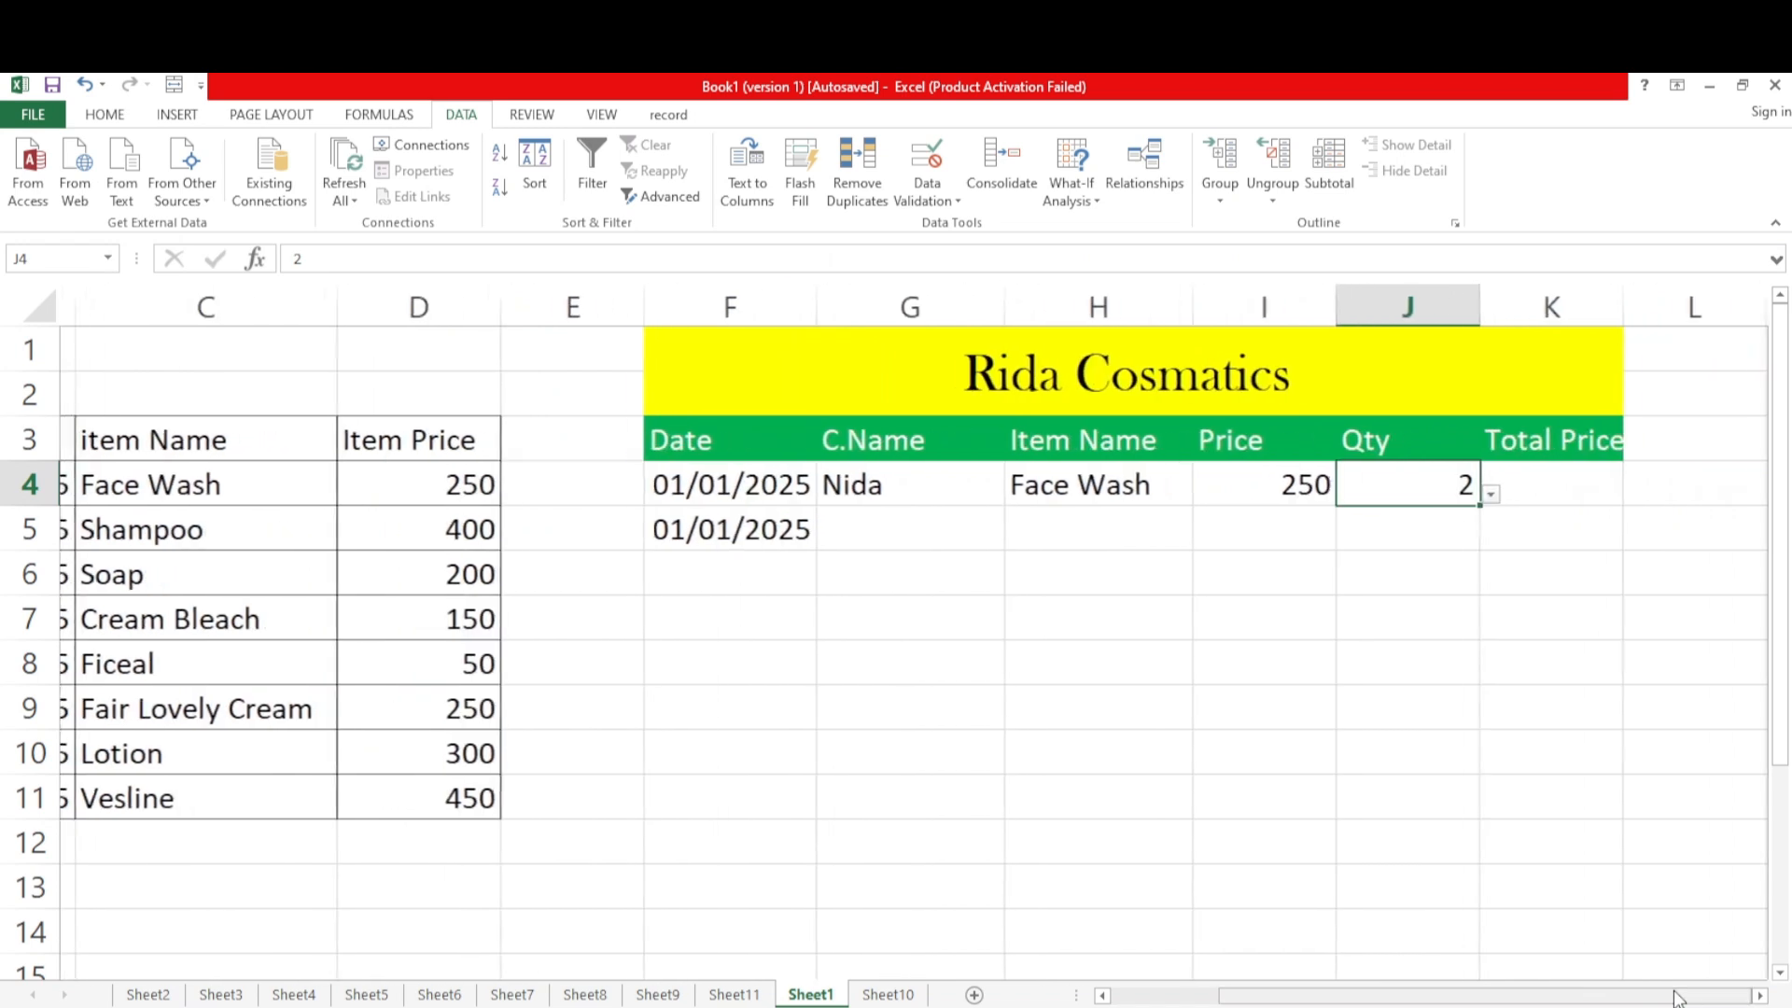
click(1553, 492)
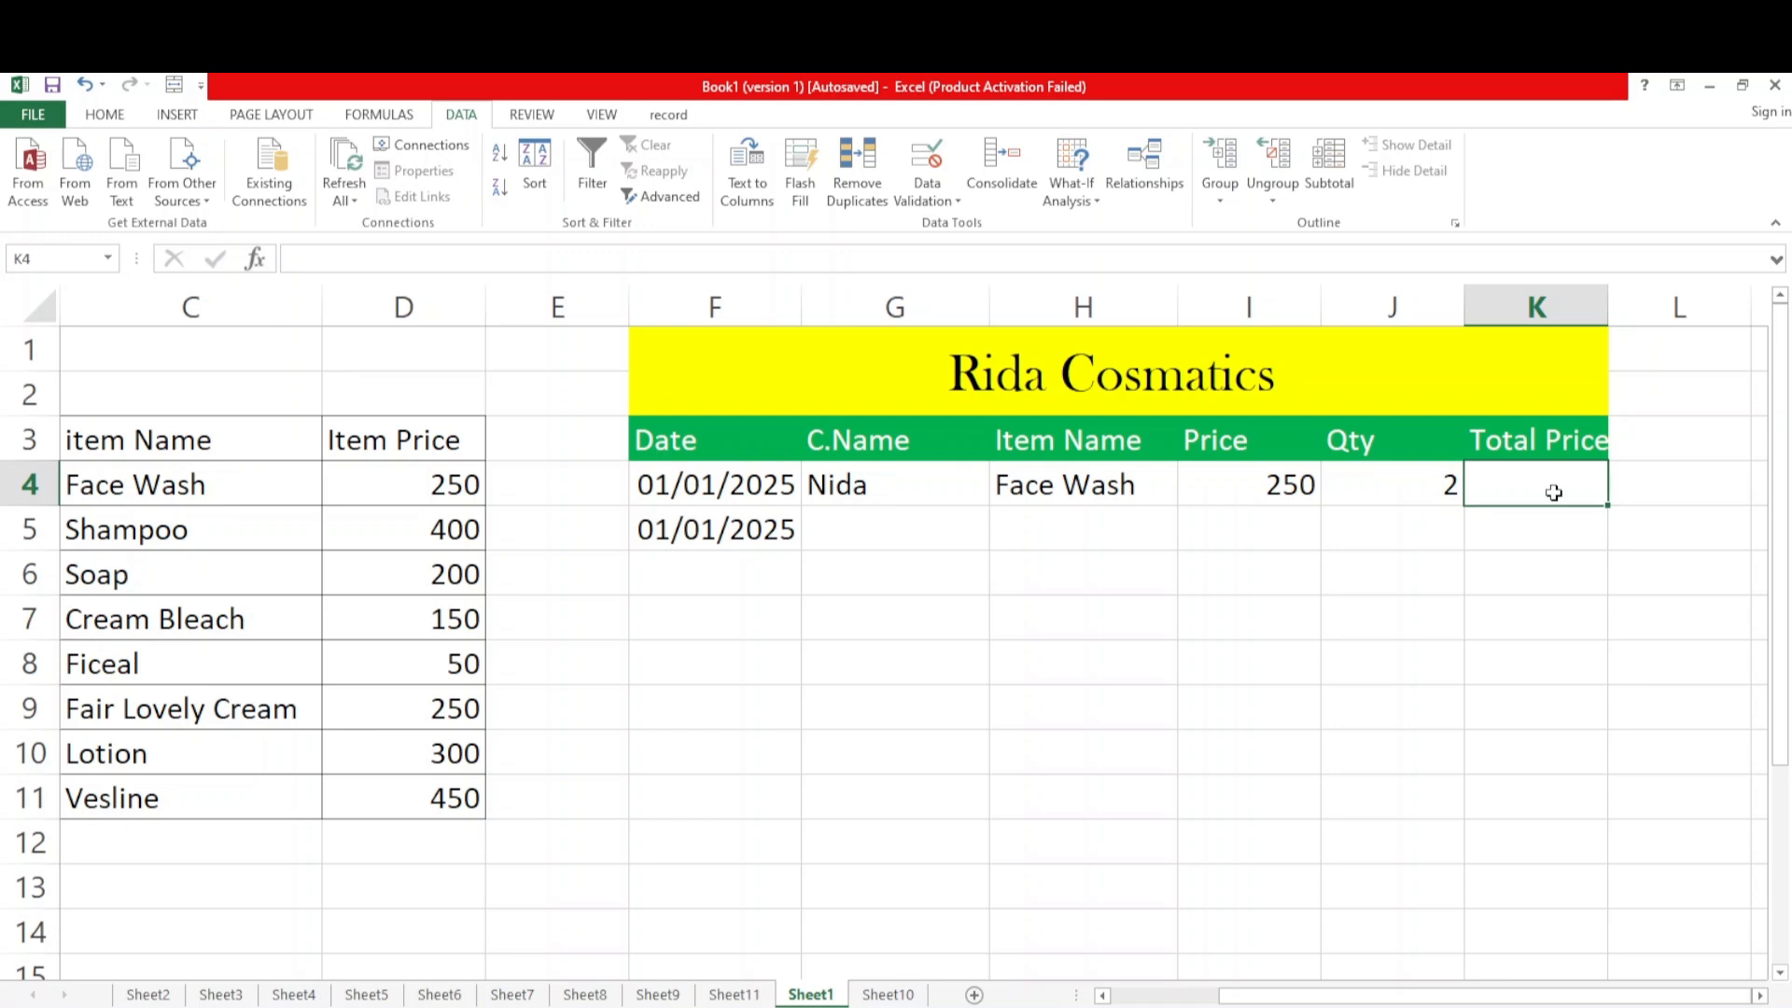
text(=)
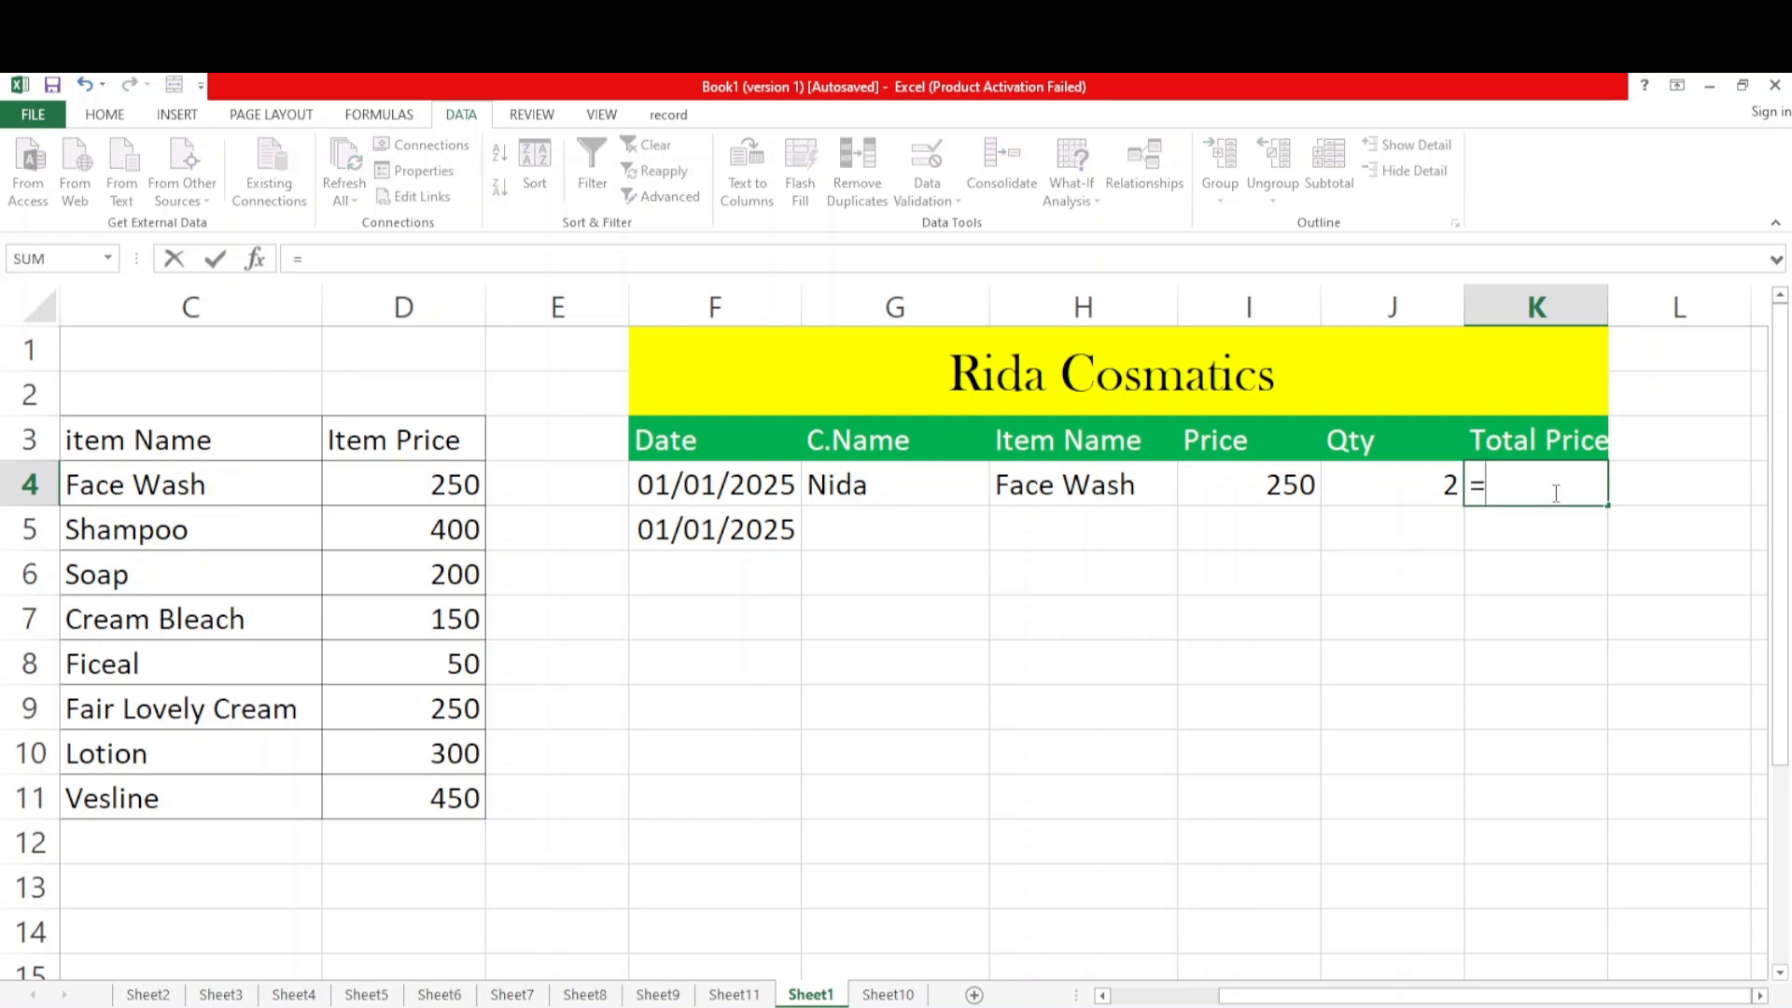
click(1282, 484)
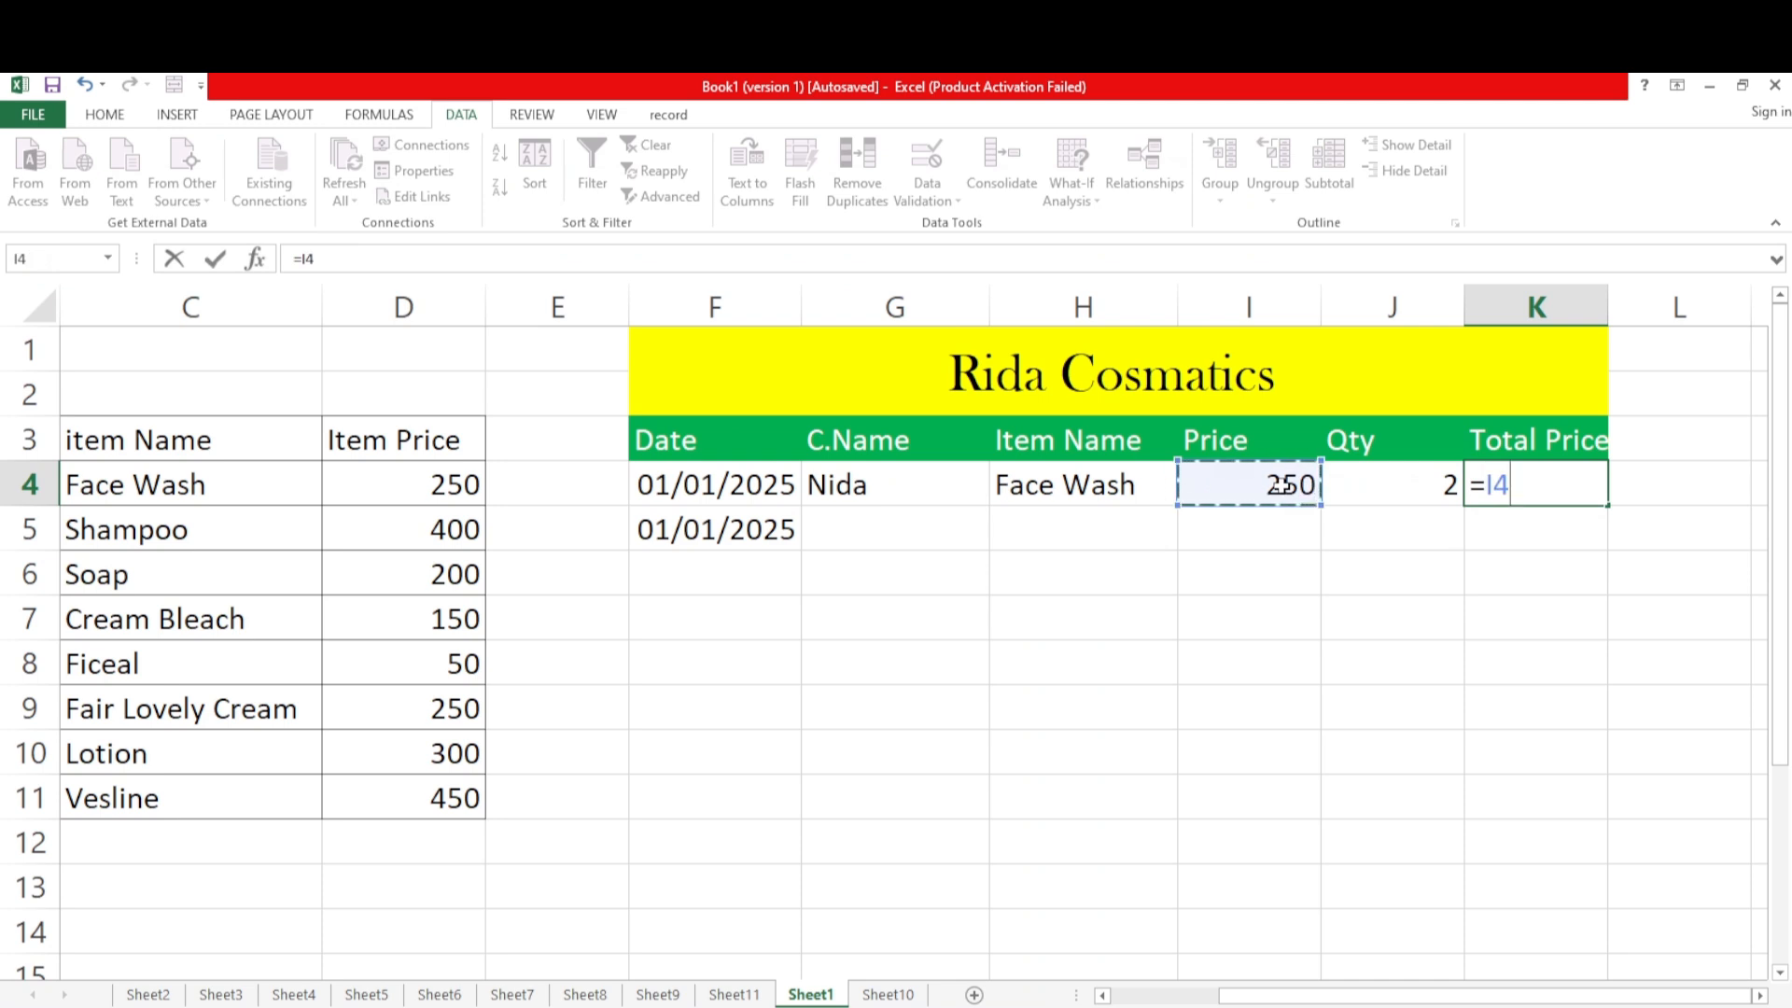
text(*)
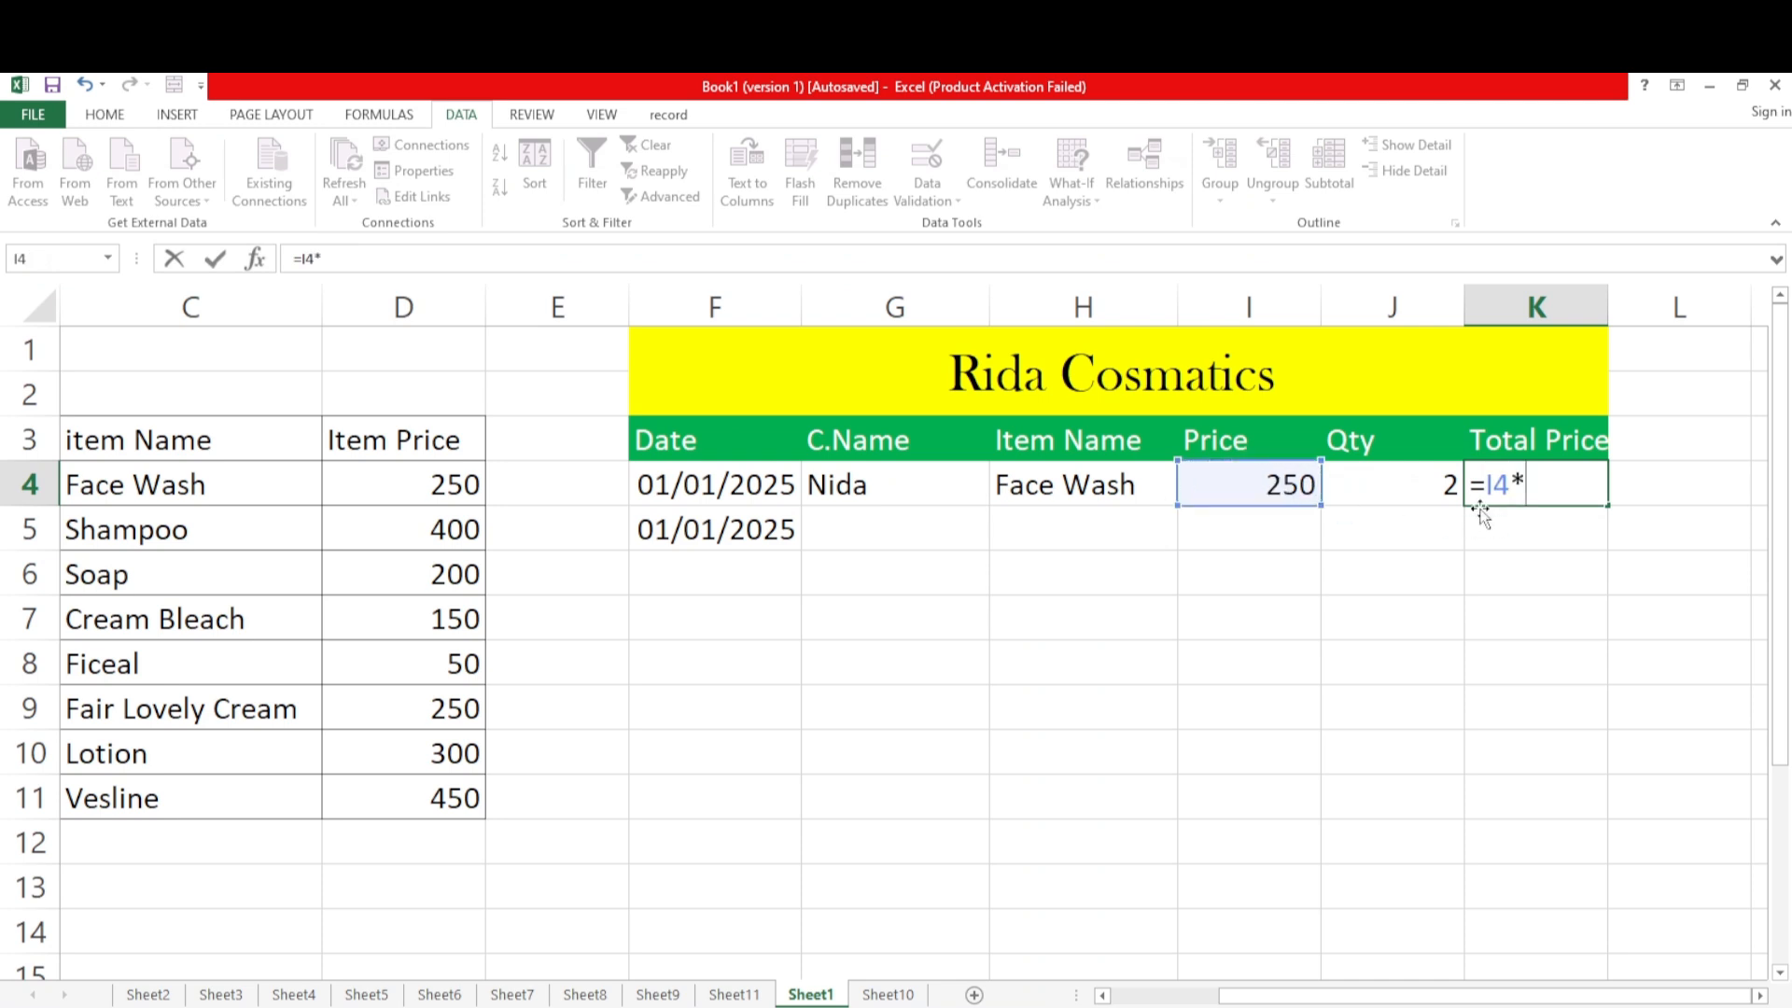
click(1405, 485)
key(Return)
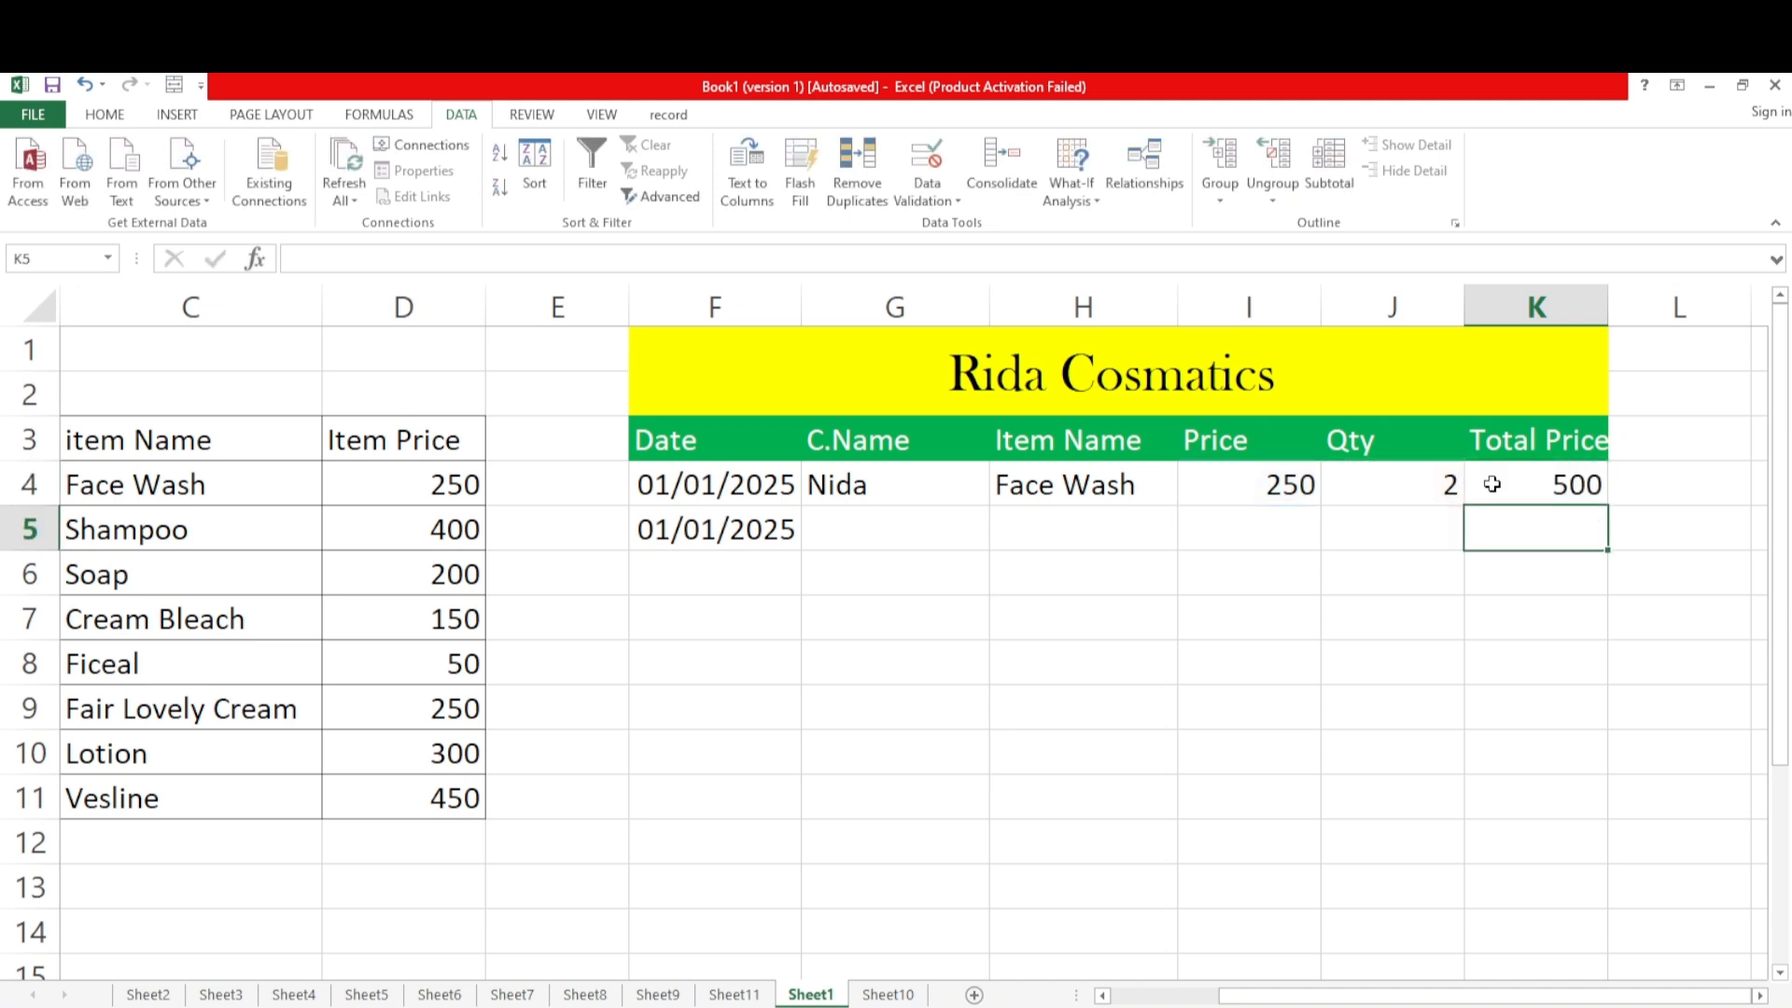
click(1540, 493)
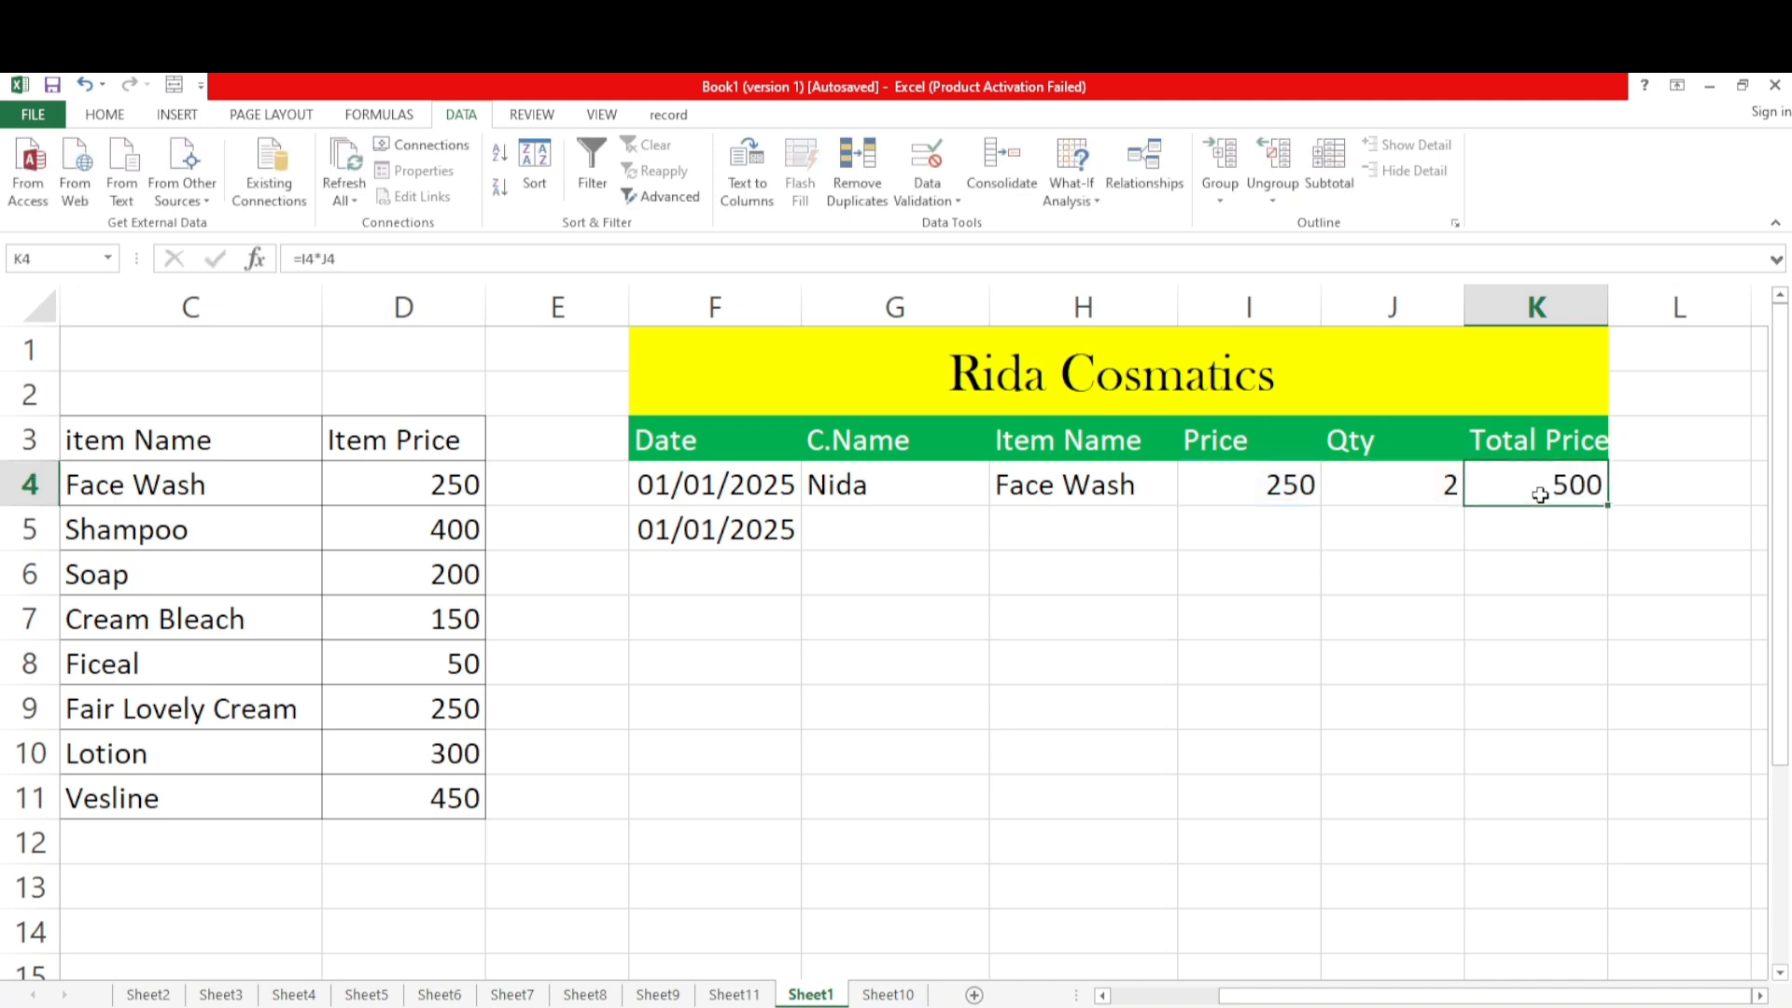
Check the Item Name, Price, Qty and Total Price cells below the first sale for dropdowns
click(1274, 516)
click(1404, 519)
click(1165, 528)
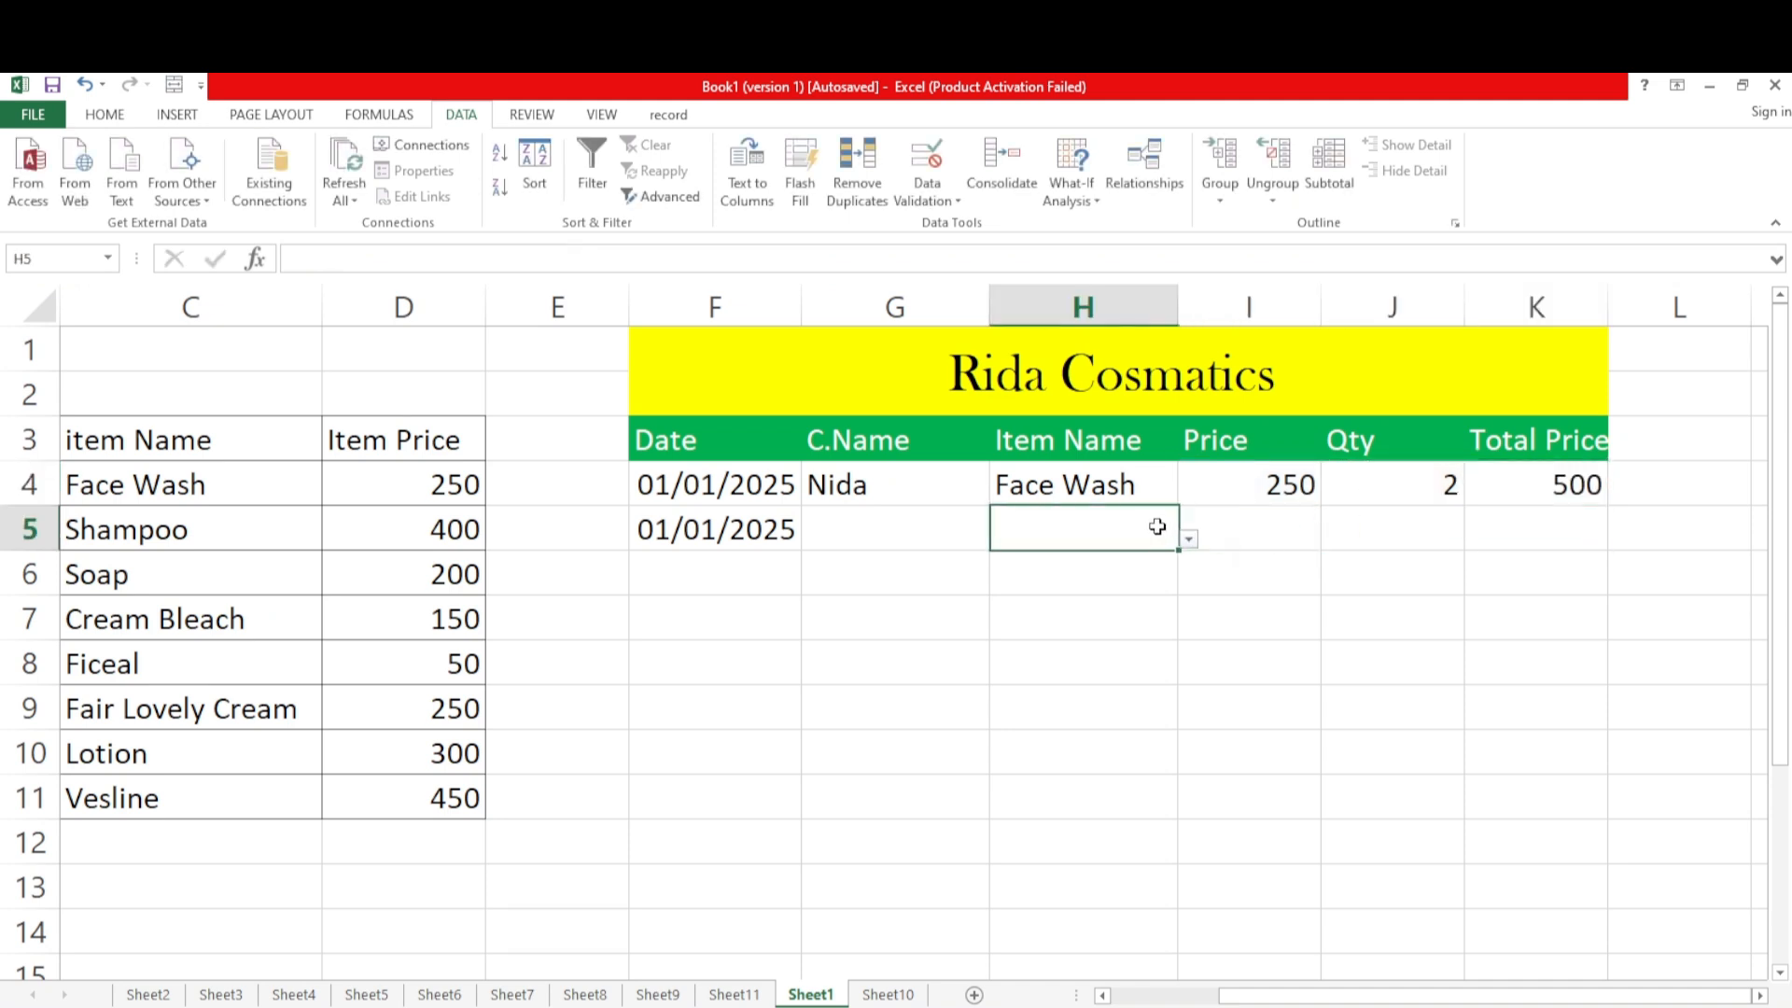
click(1131, 583)
click(1266, 527)
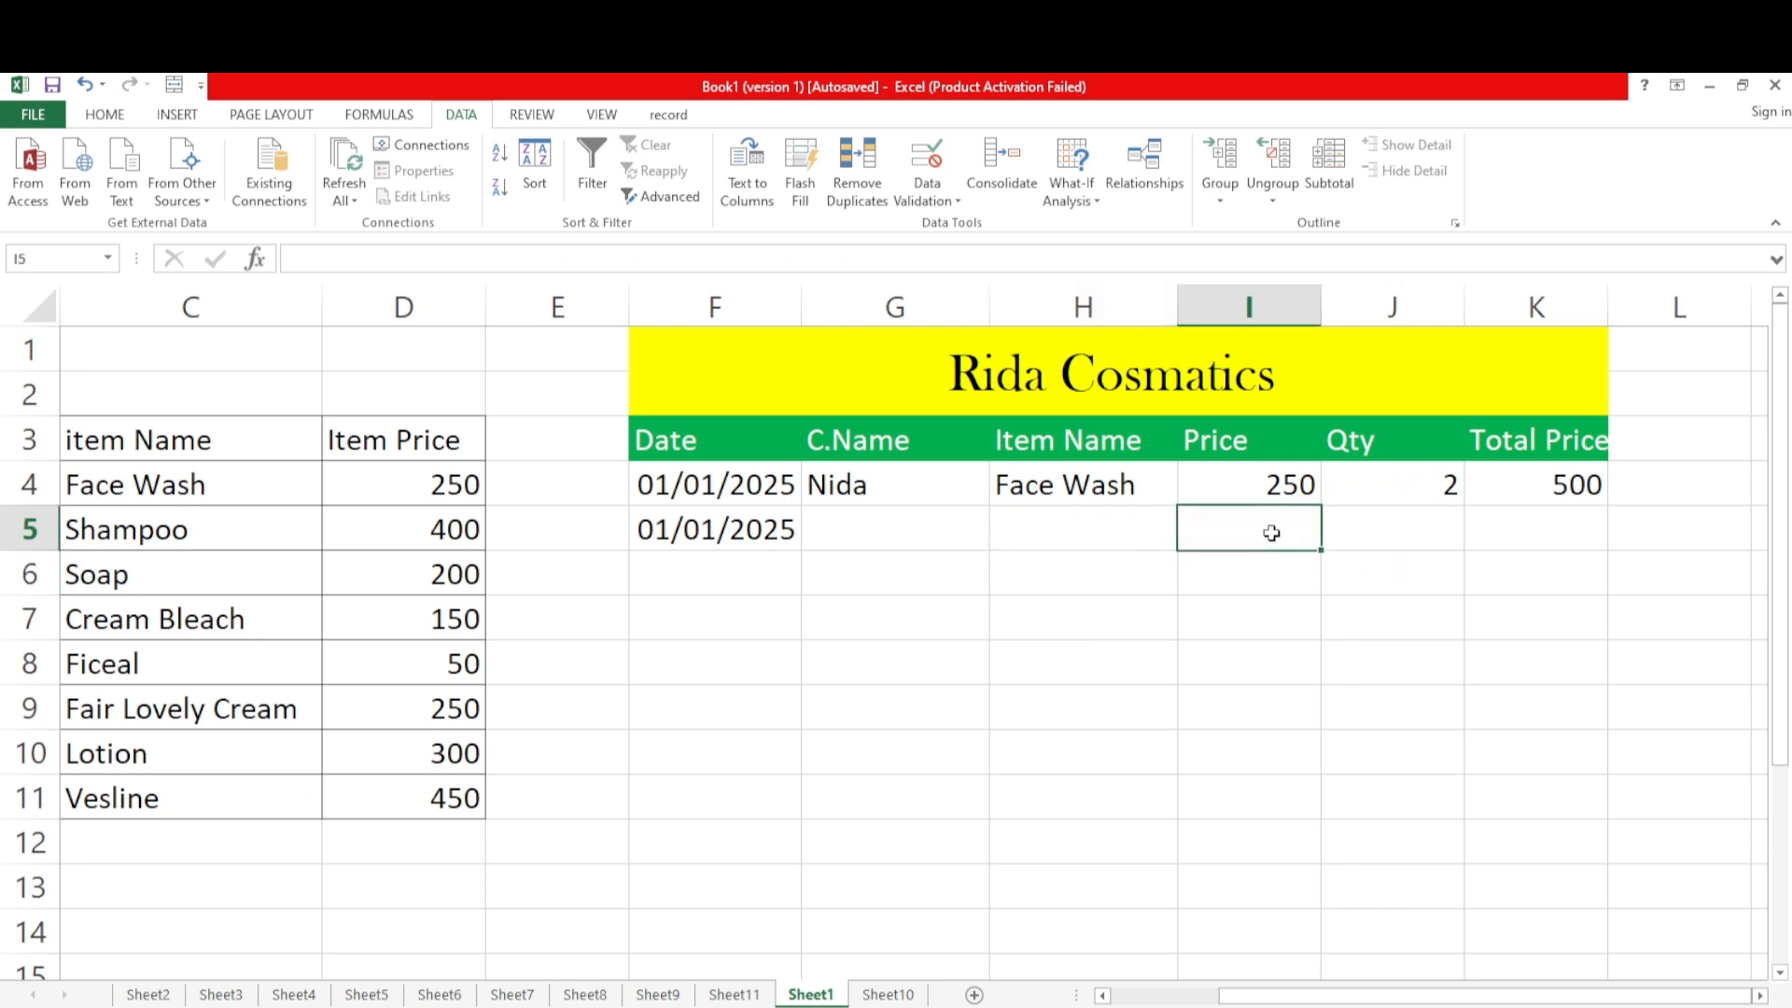
click(1400, 520)
click(1517, 534)
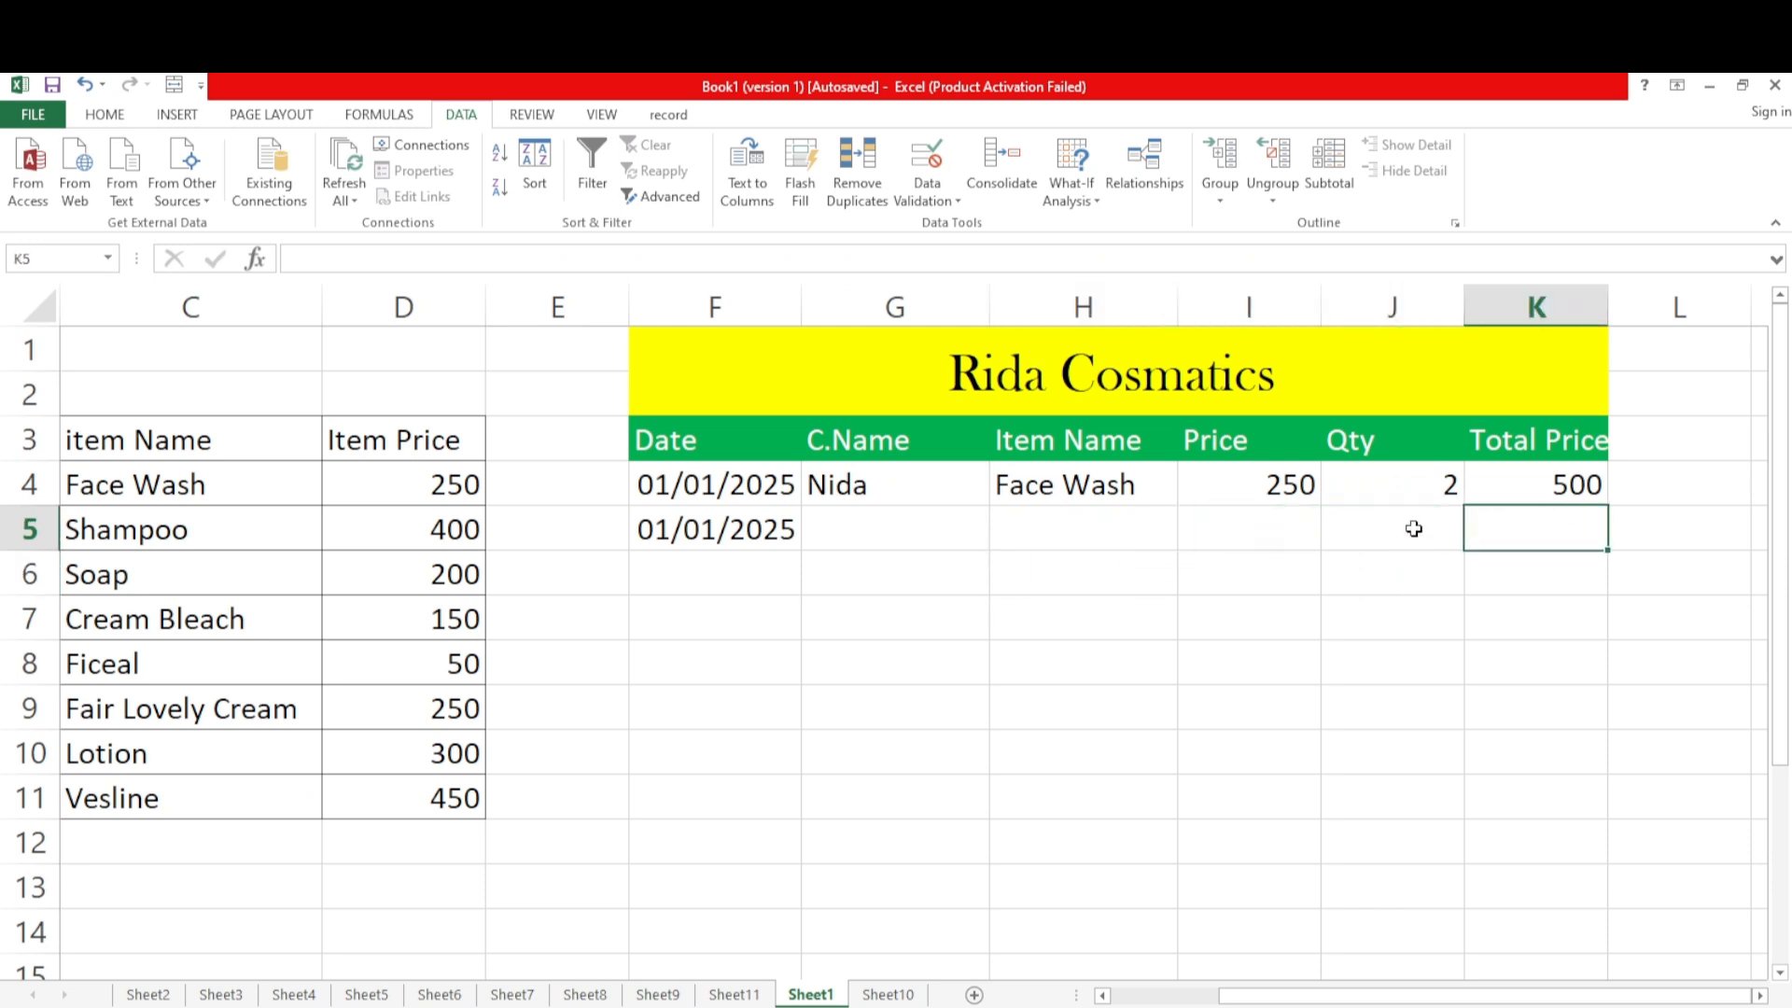
click(1276, 520)
Fill I4 down through I11 to extend its price dropdown, and clear the prices filled into I5:I11
click(1293, 487)
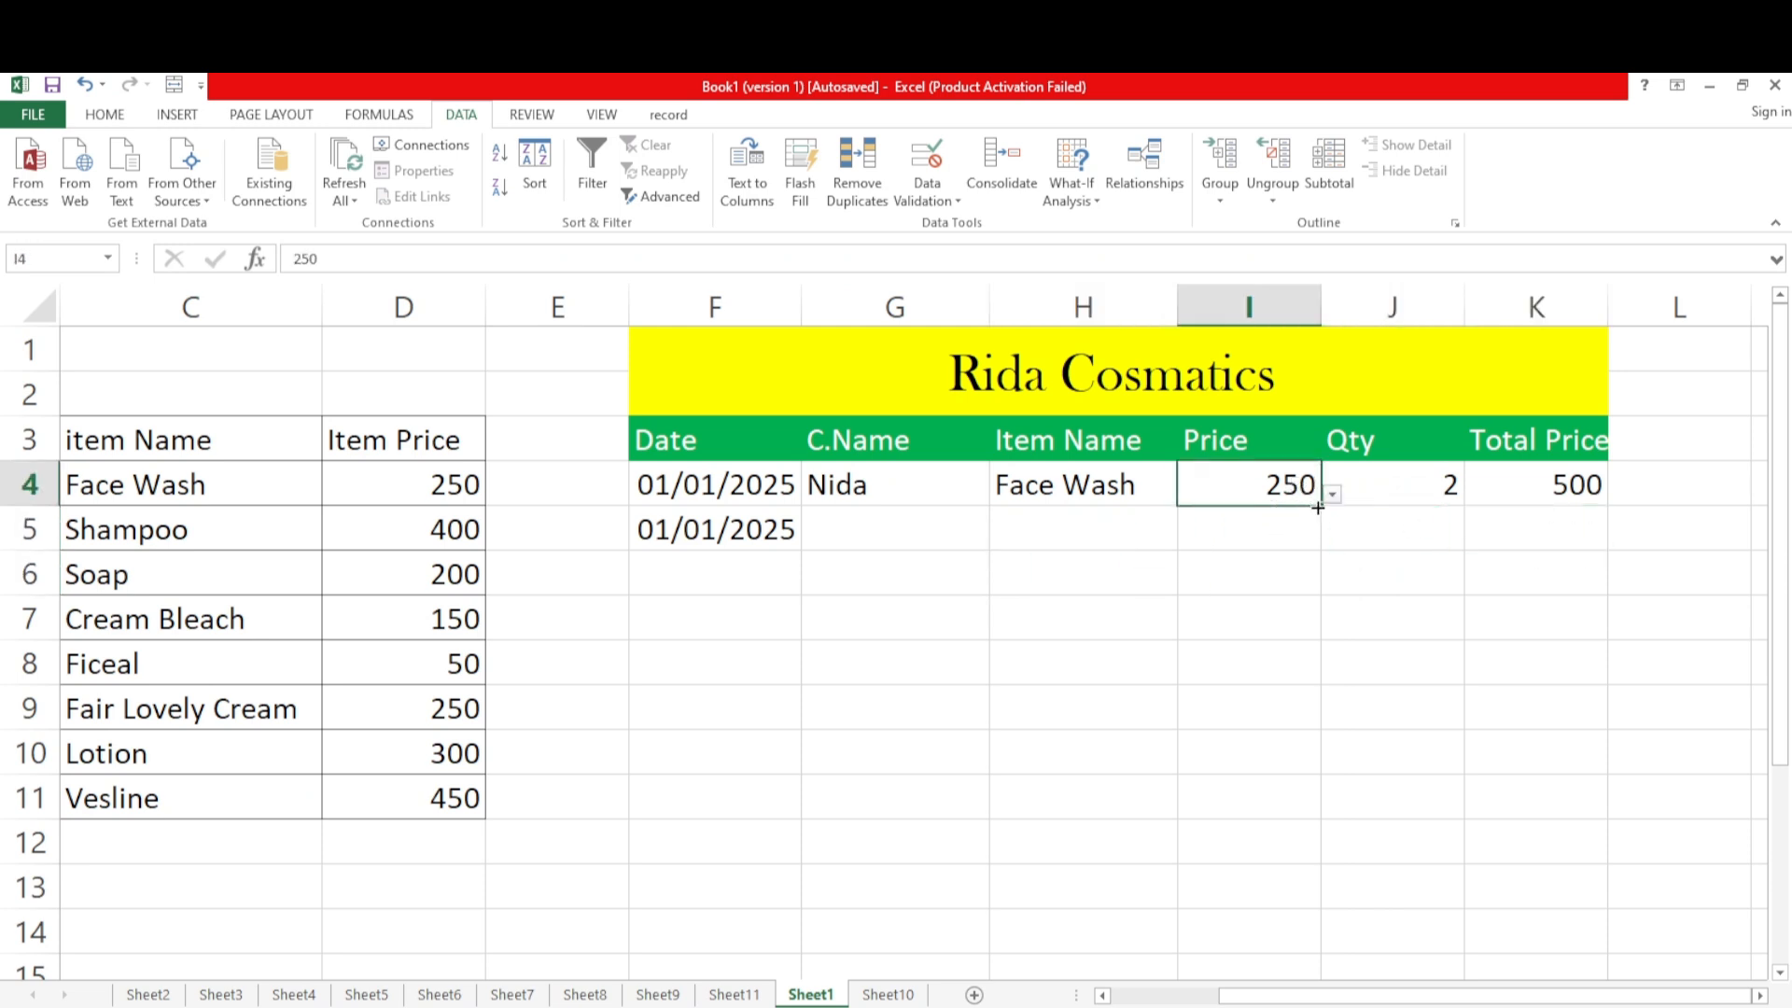
drag(1316, 507, 1341, 811)
click(1270, 742)
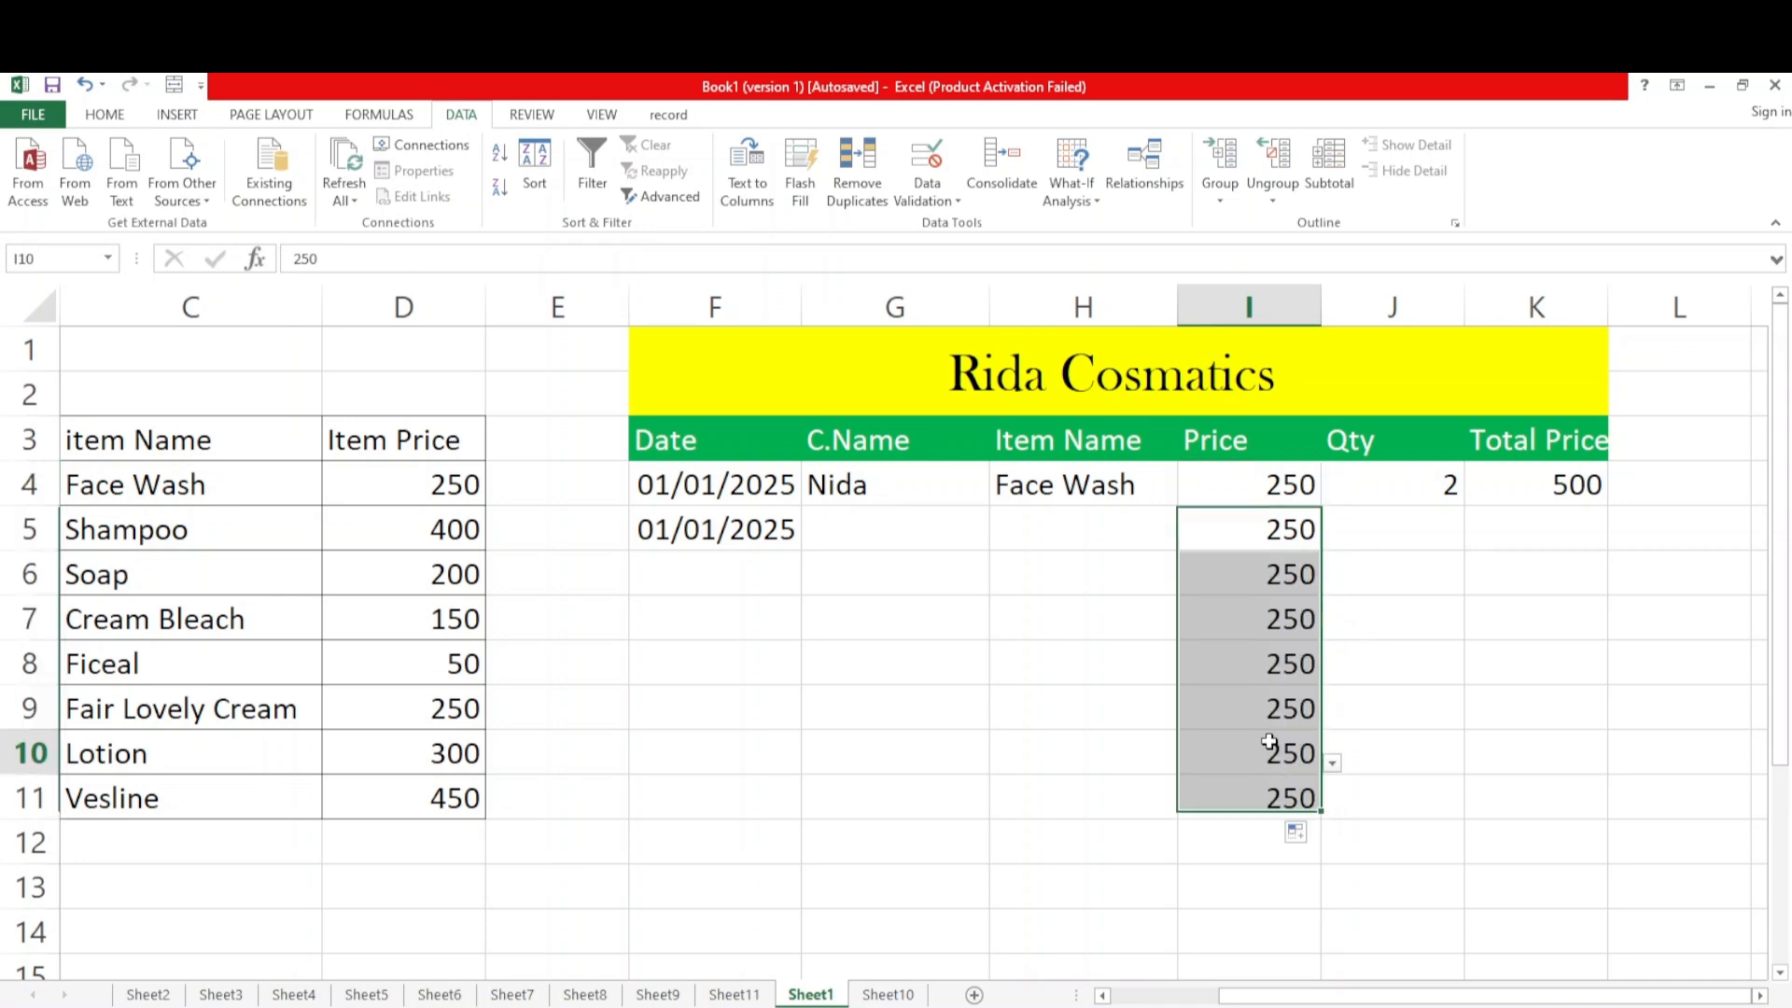
drag(1217, 541, 1259, 784)
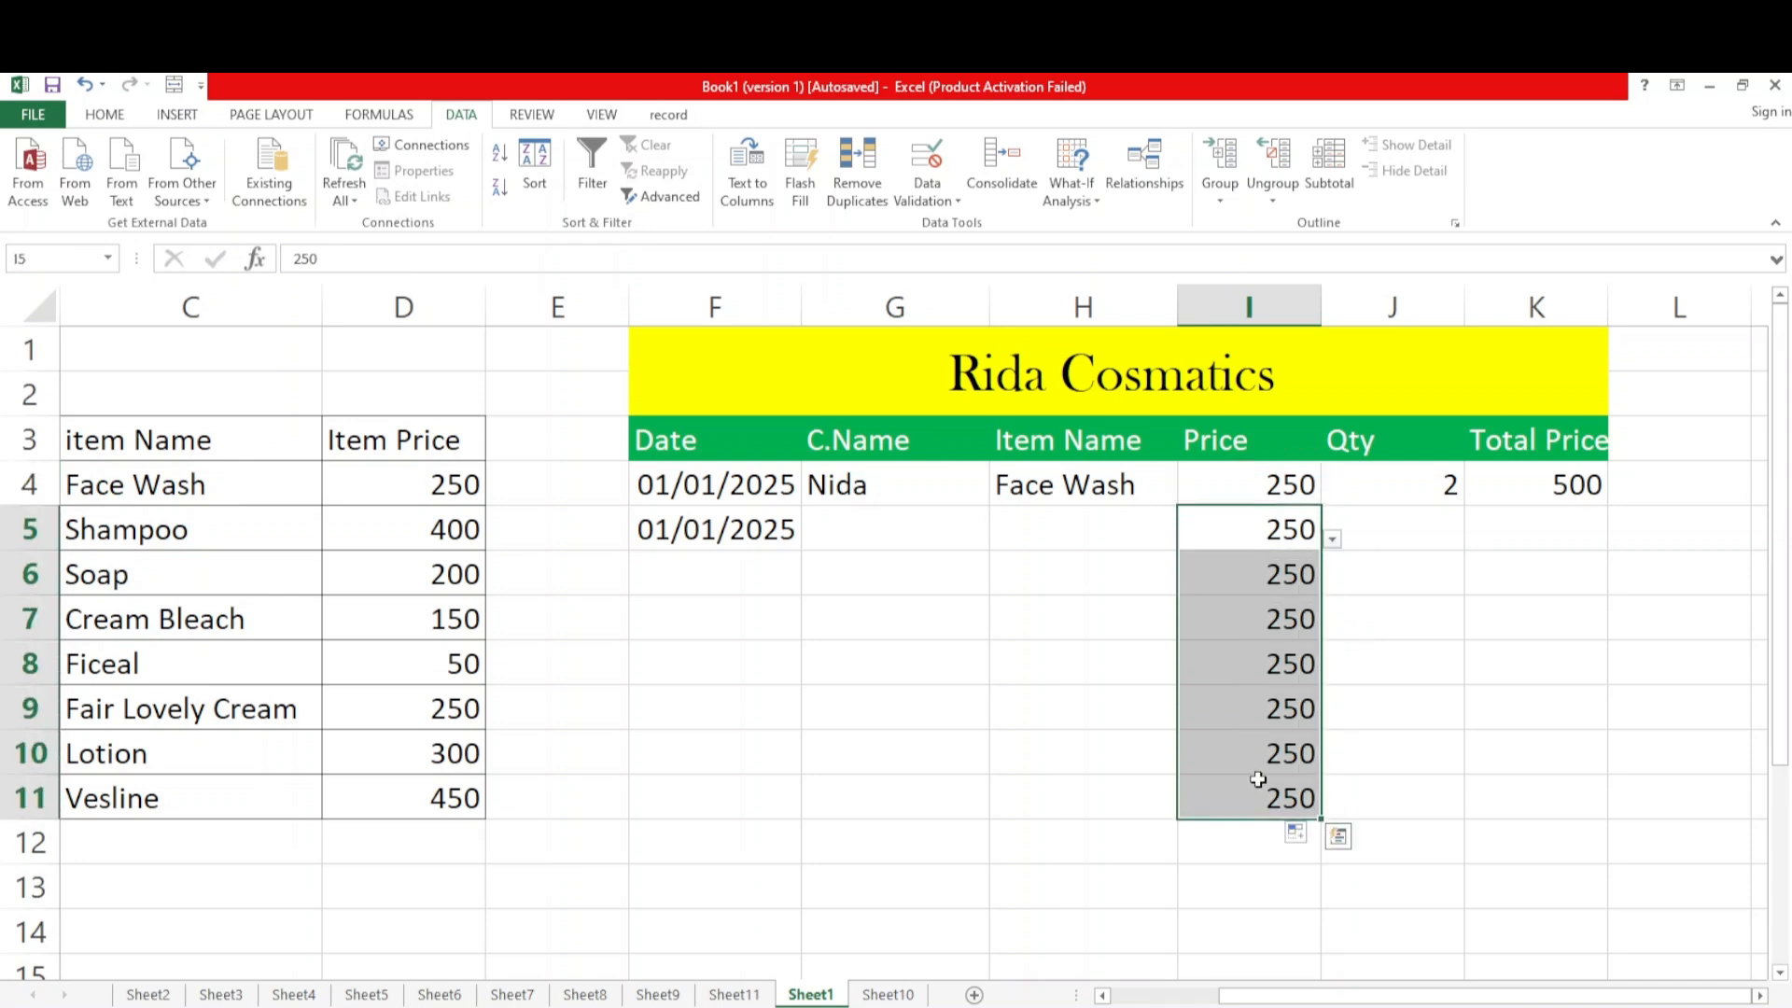
key(Delete)
click(1397, 810)
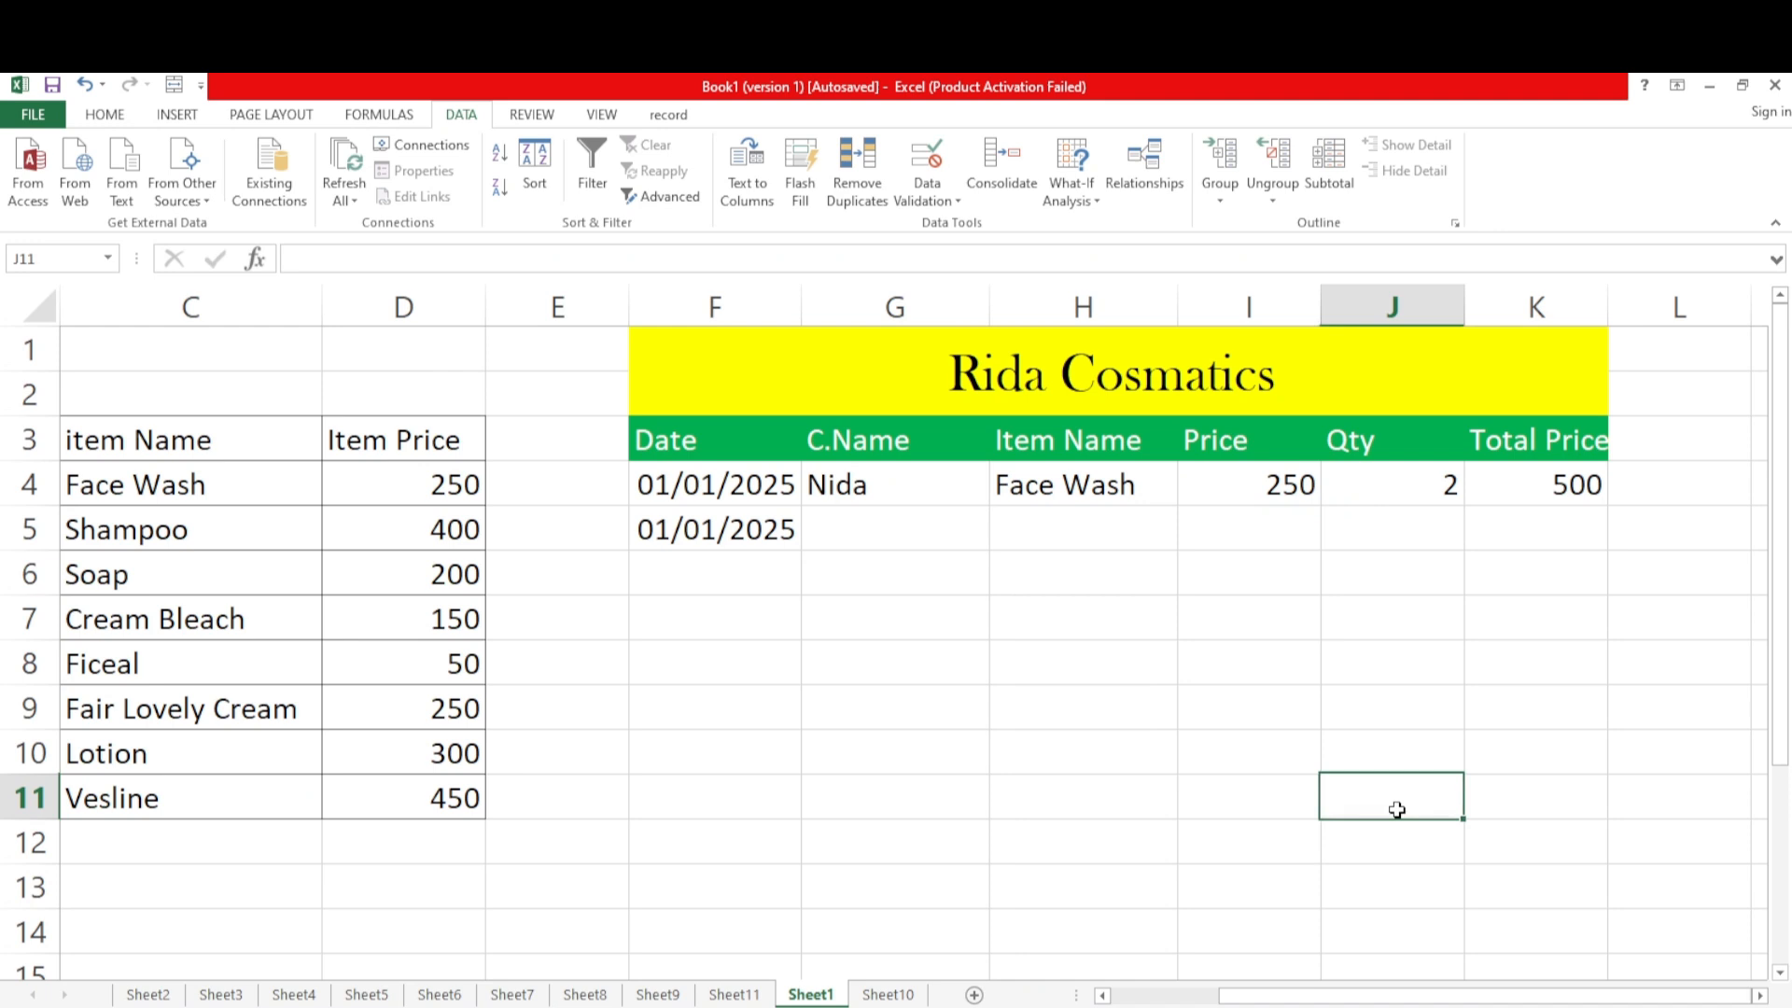
Review J4's quantity dropdown and test its validation by trying to enter 9, a value outside the list
click(1262, 799)
click(1274, 738)
click(1397, 484)
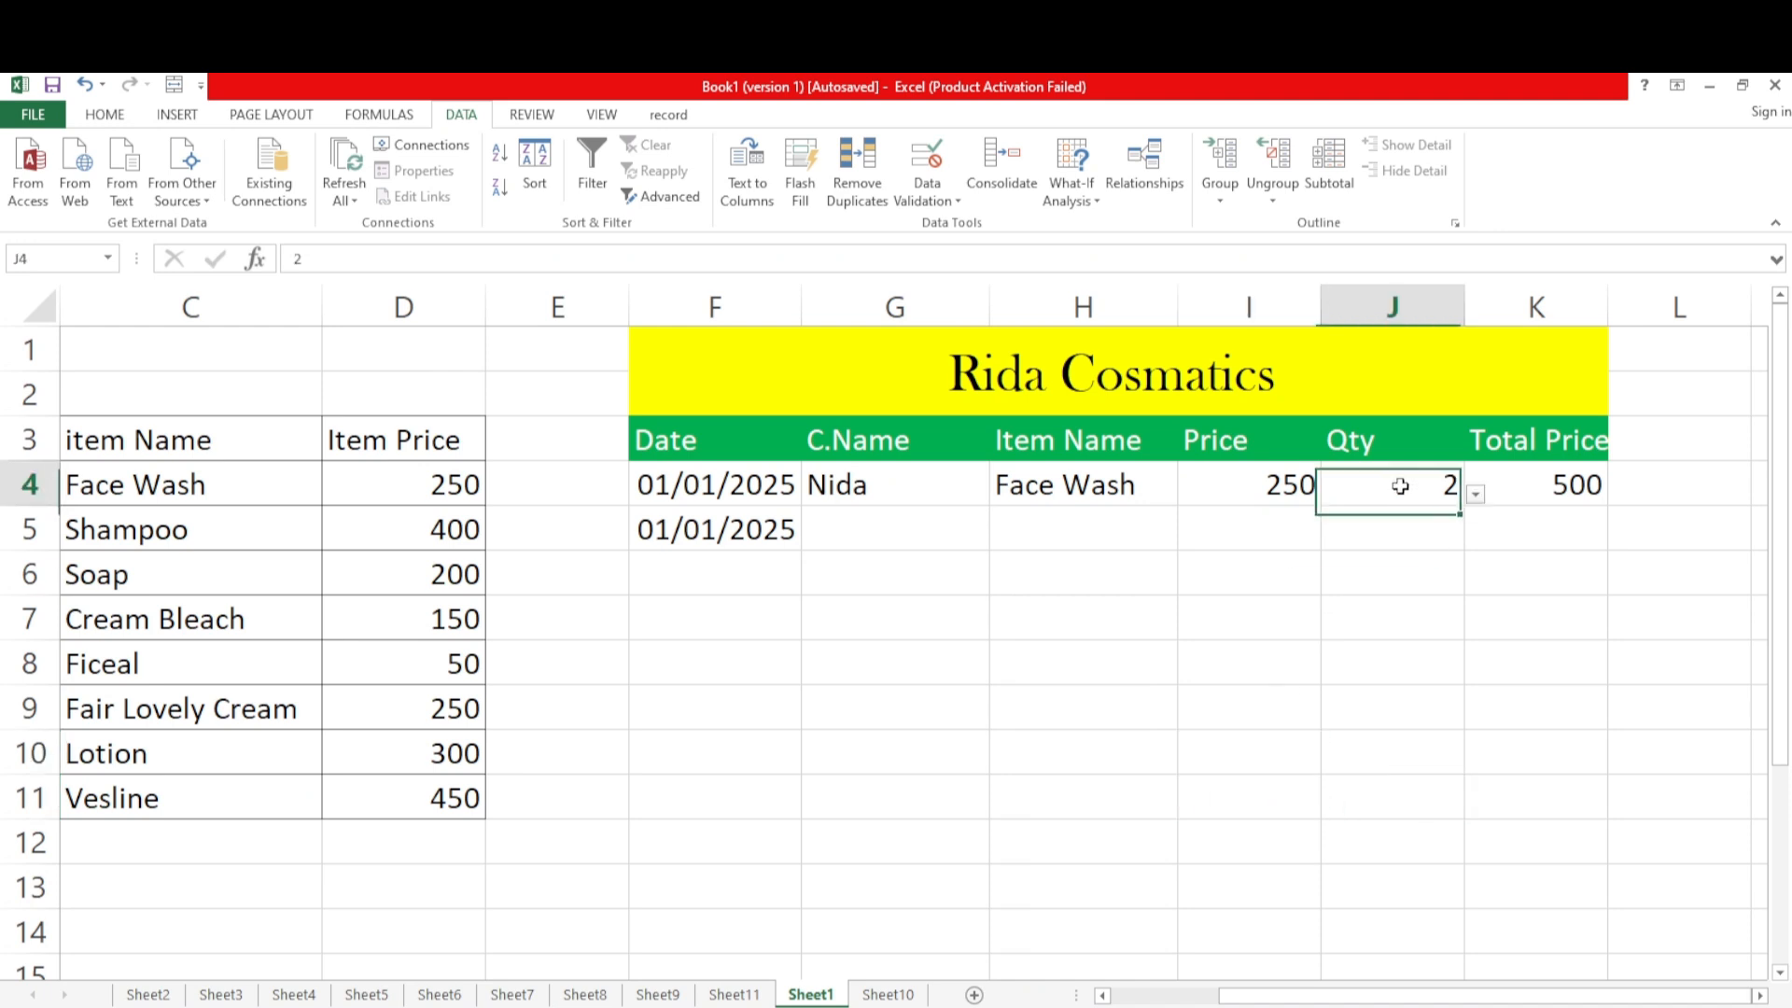
click(1474, 494)
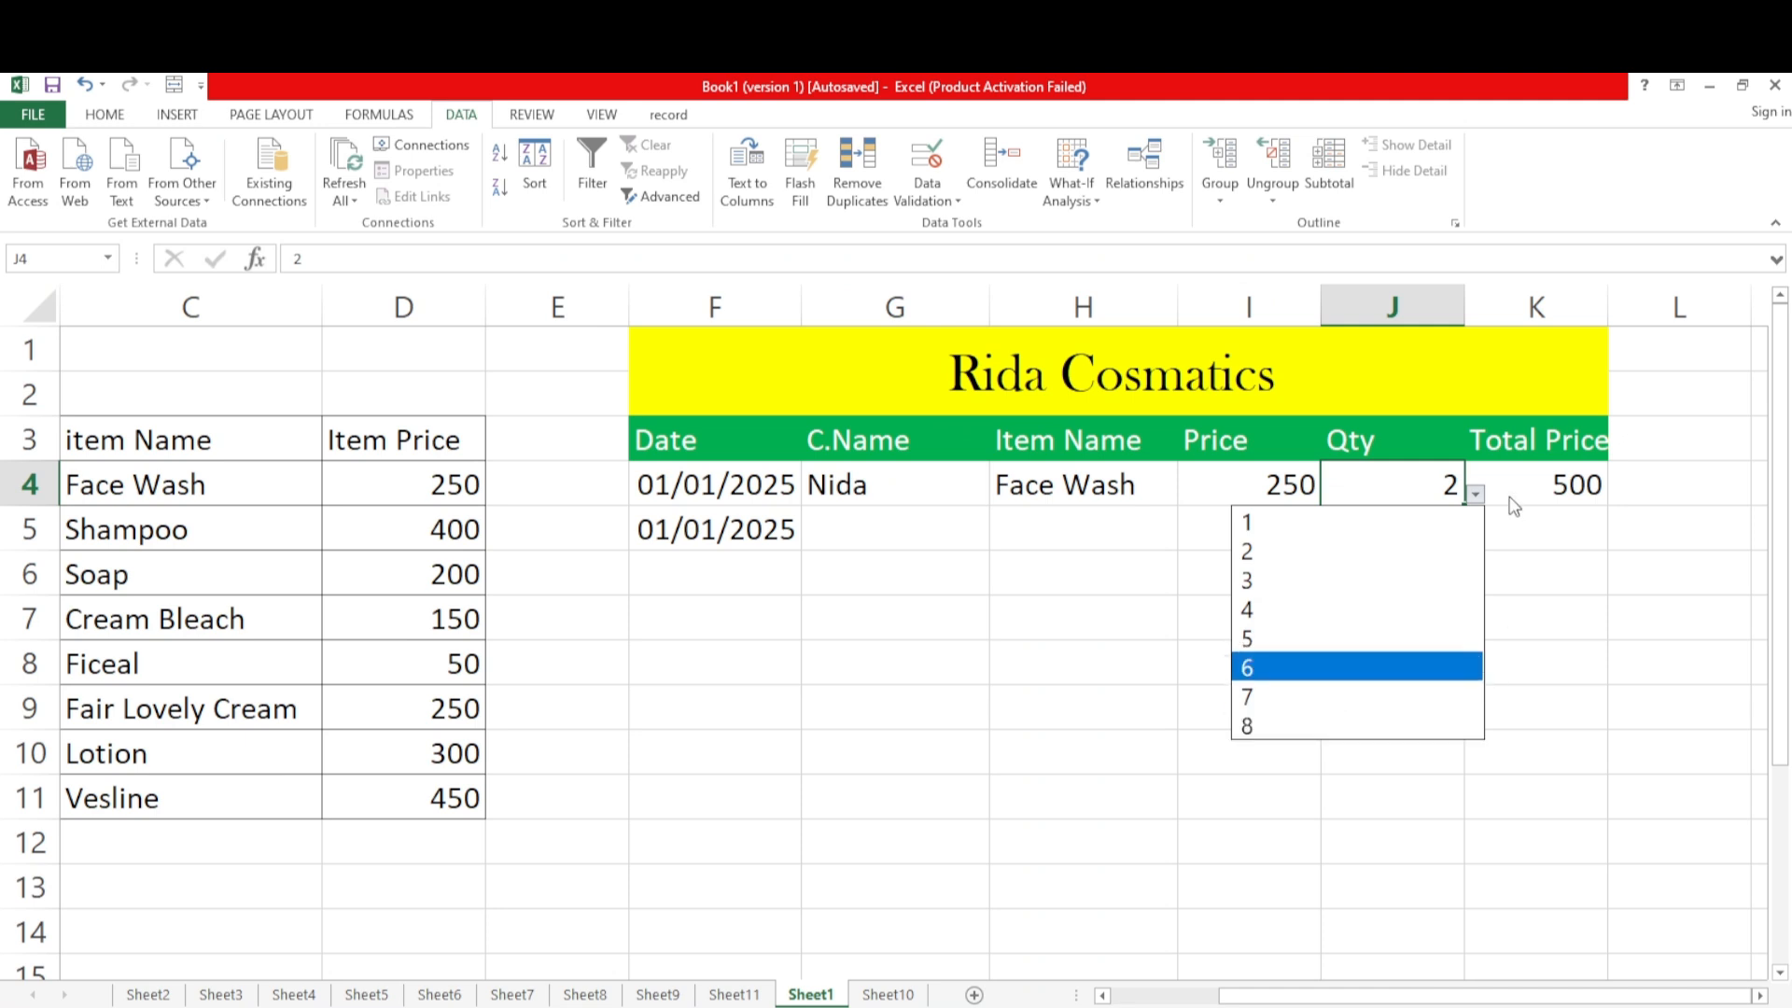
click(1477, 495)
double_click(1456, 483)
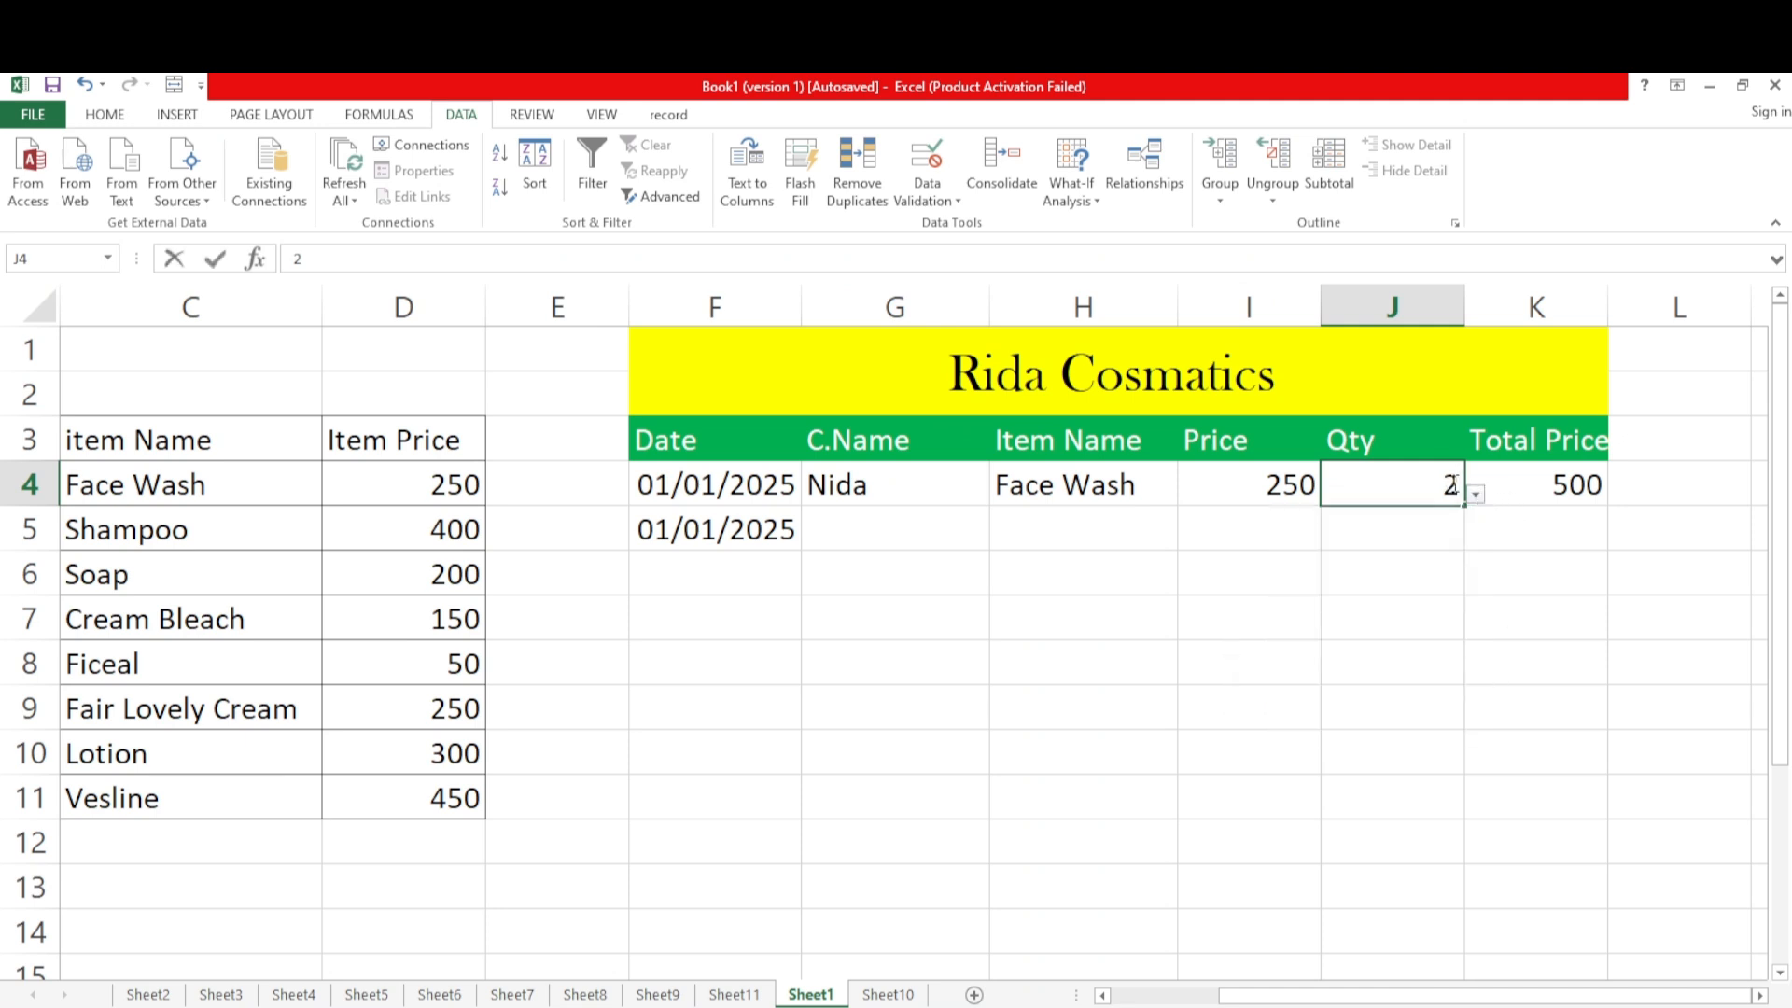
key(BackSpace)
text(9)
key(Return)
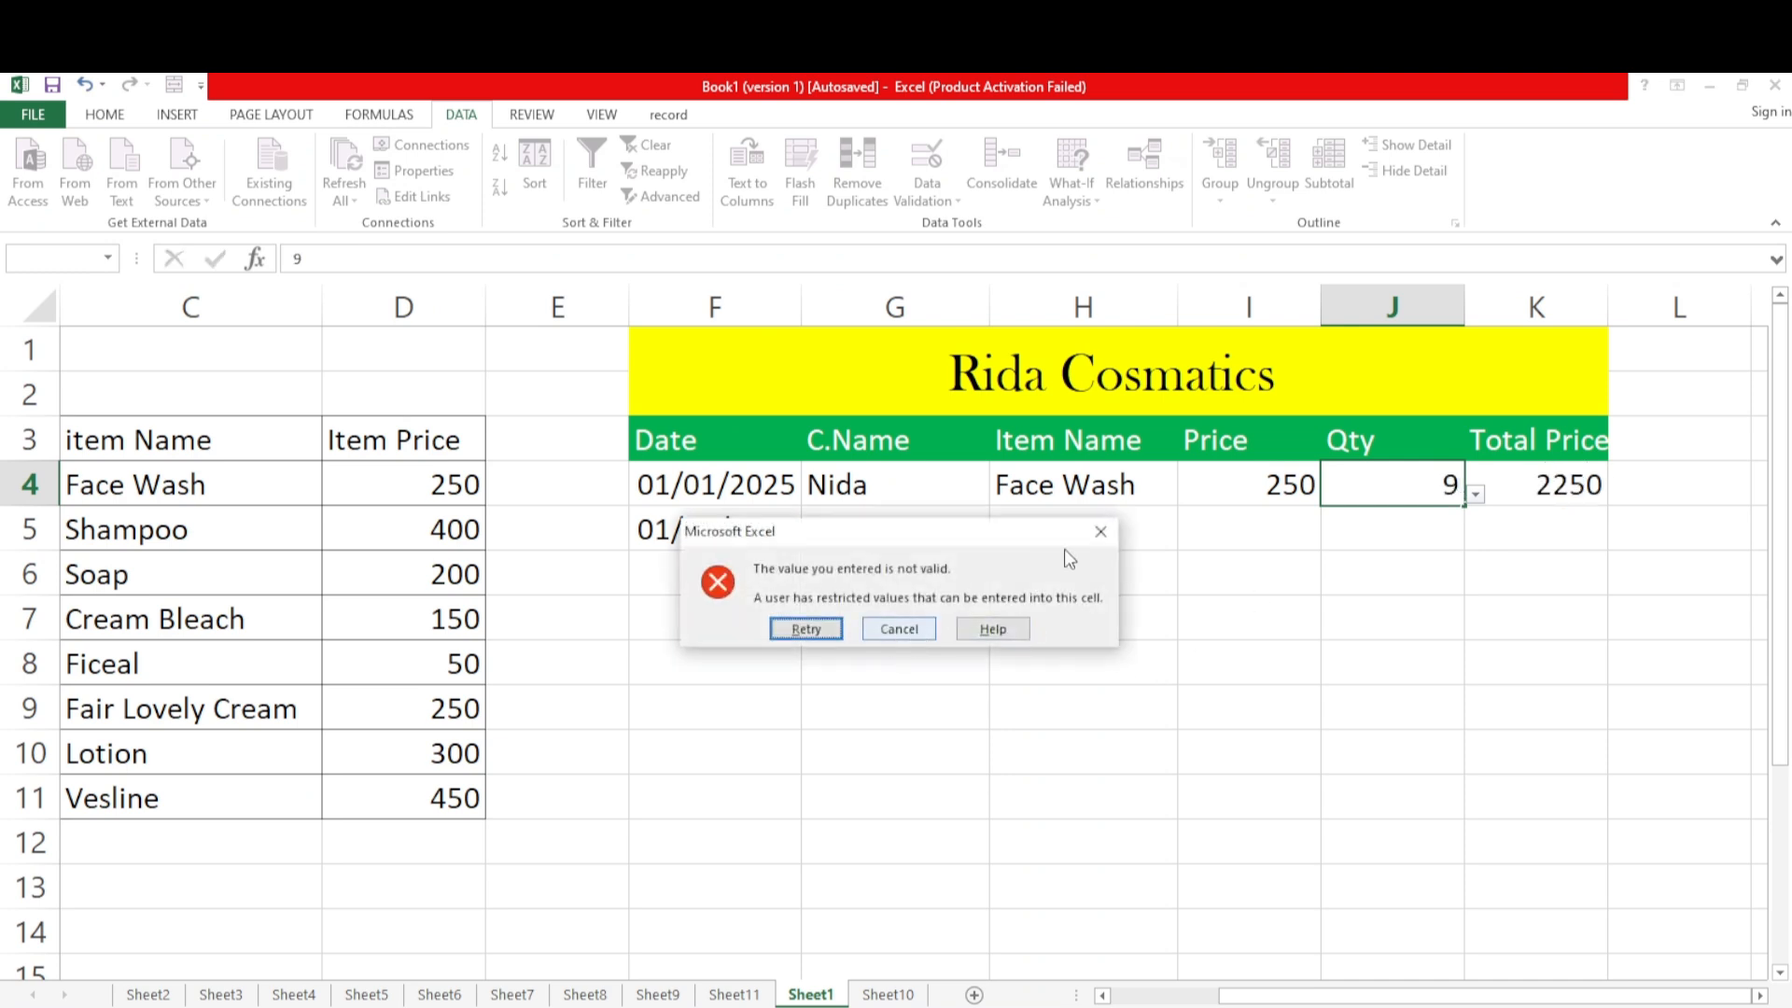
click(898, 629)
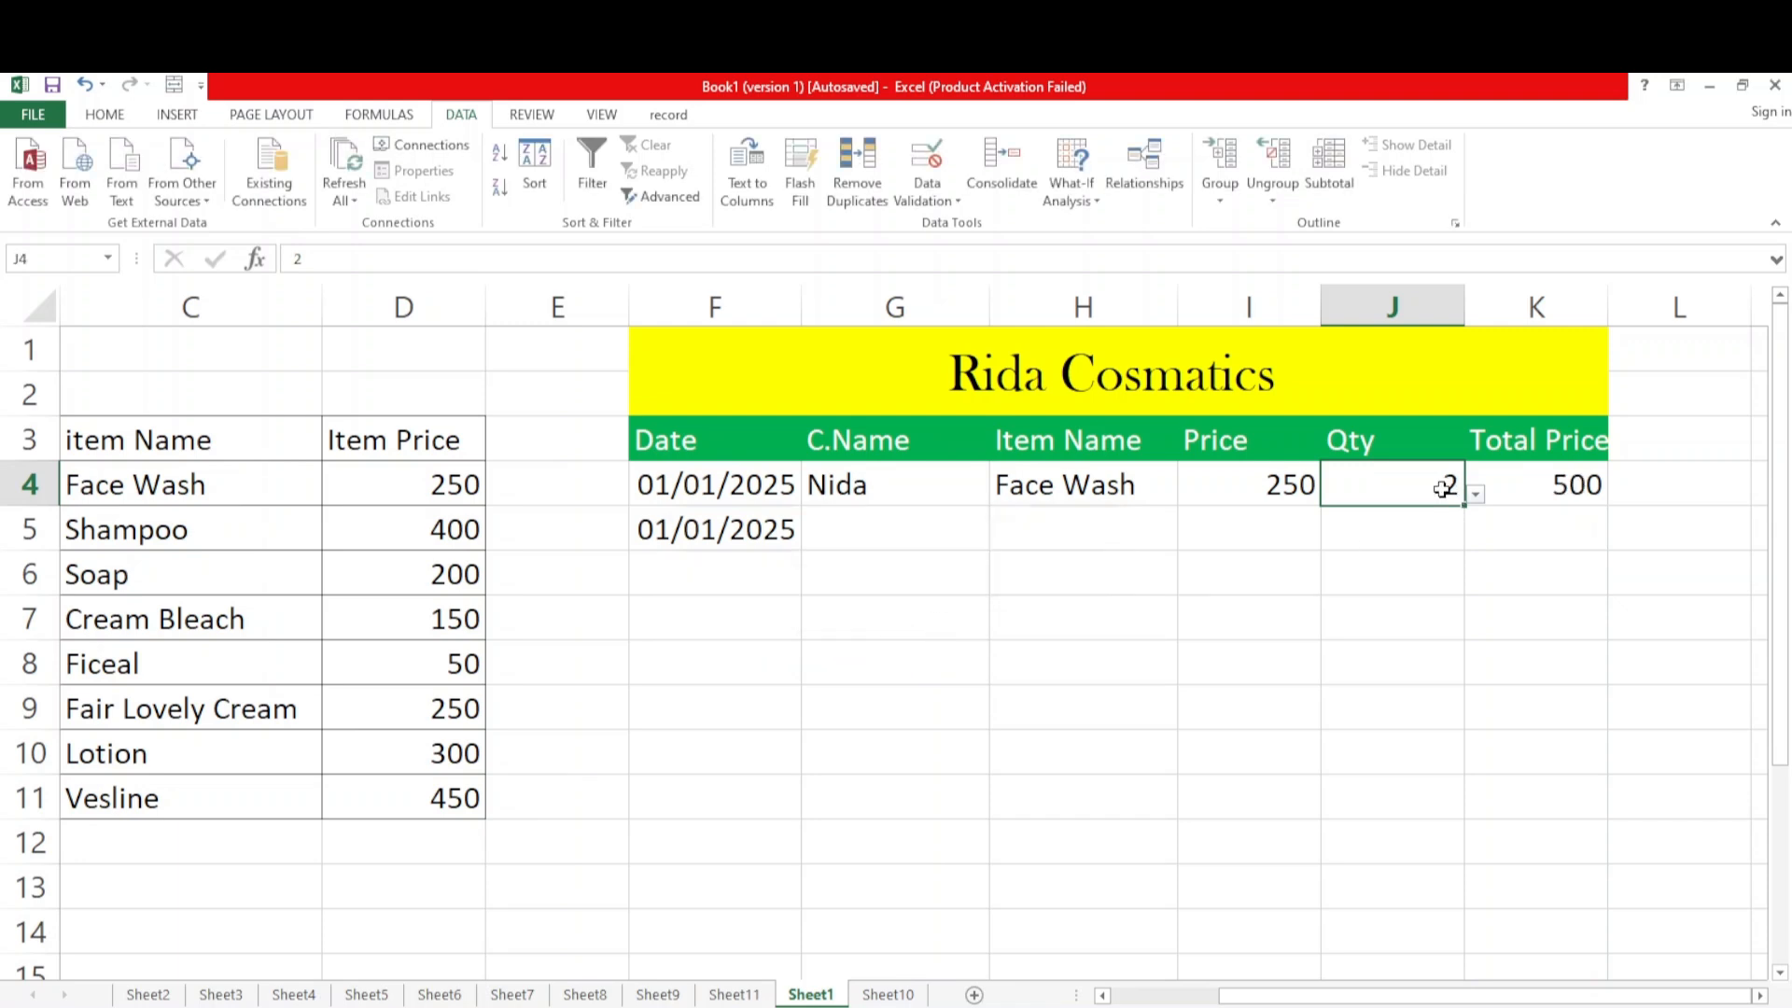
Test the price validation in I4 by trying to enter 1000, and discard the entry
double_click(1285, 485)
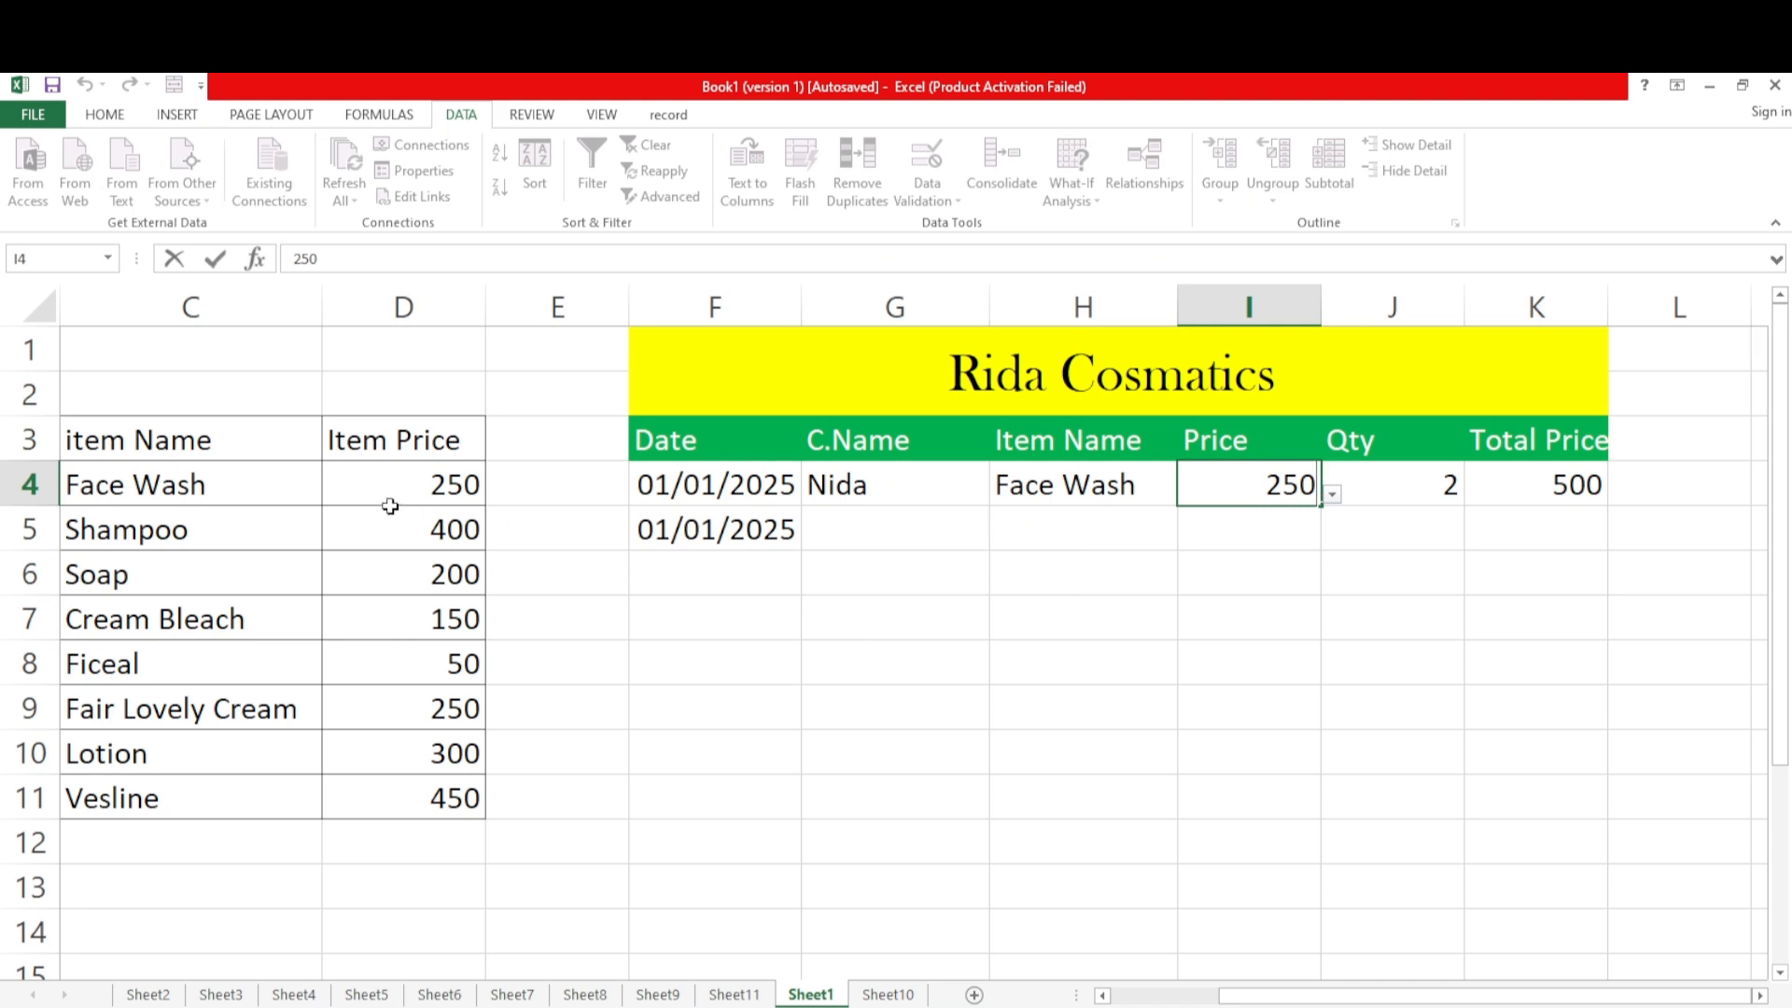
key(BackSpace)
key(BackSpace)
text(100)
key(Return)
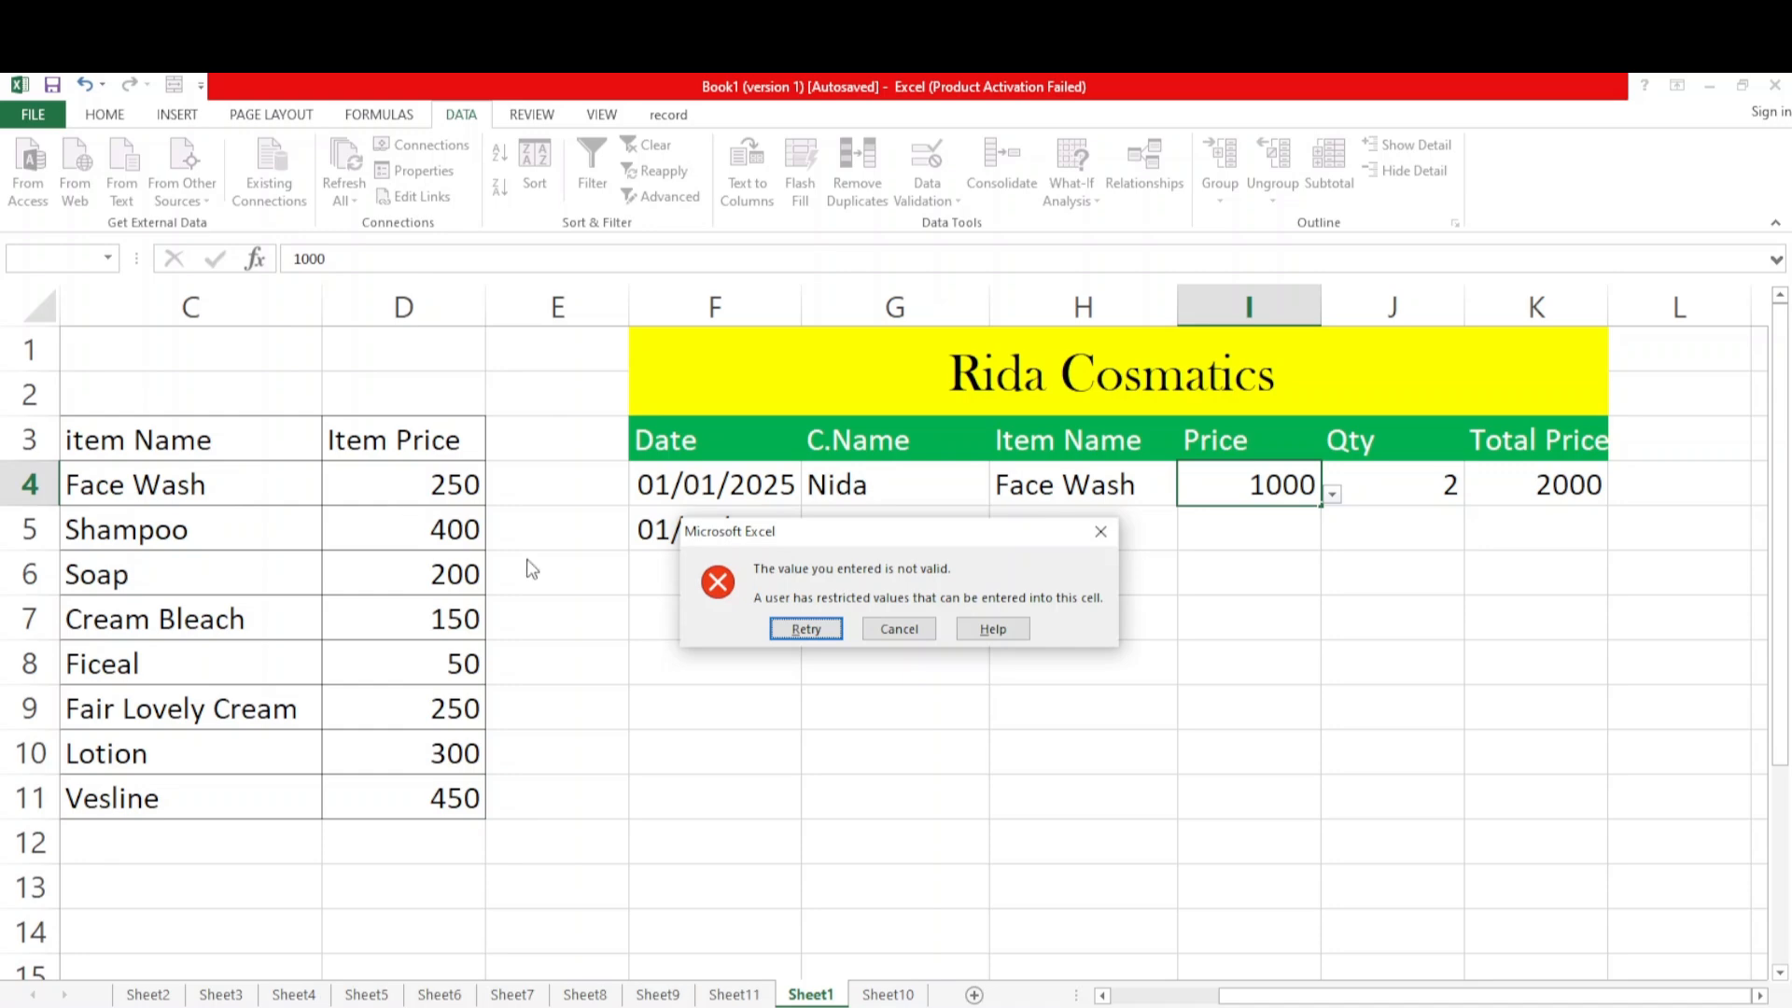
click(801, 627)
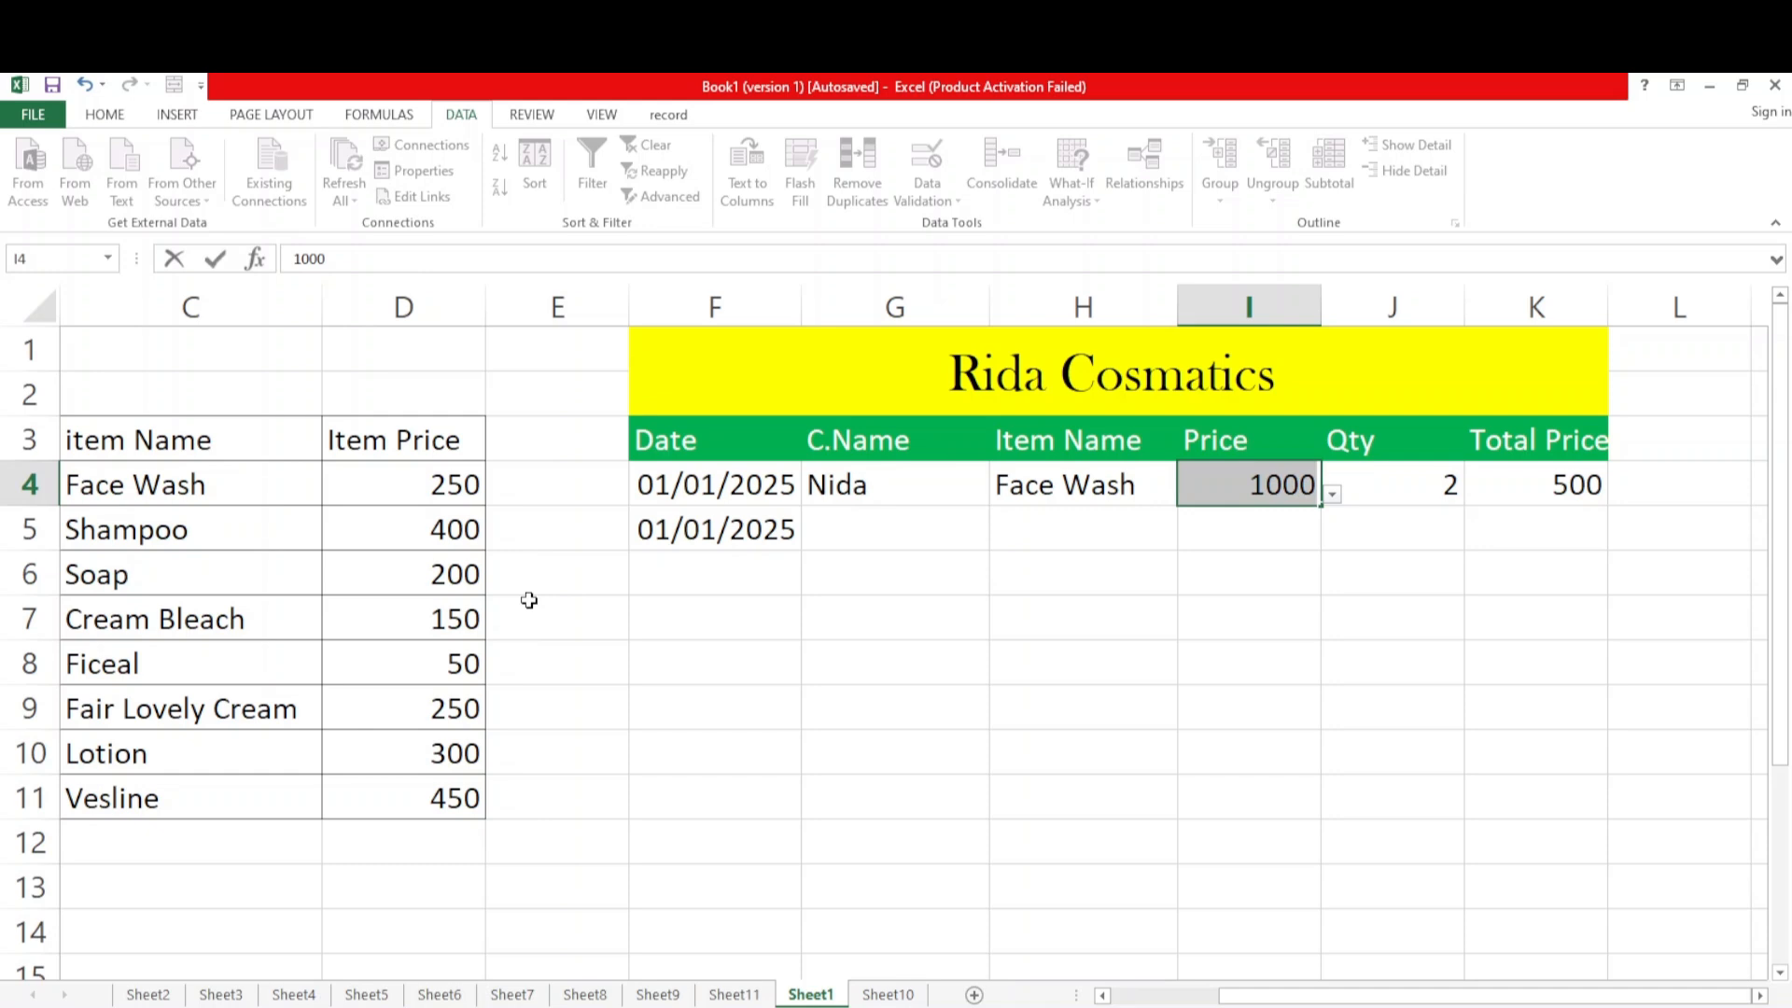
key(Return)
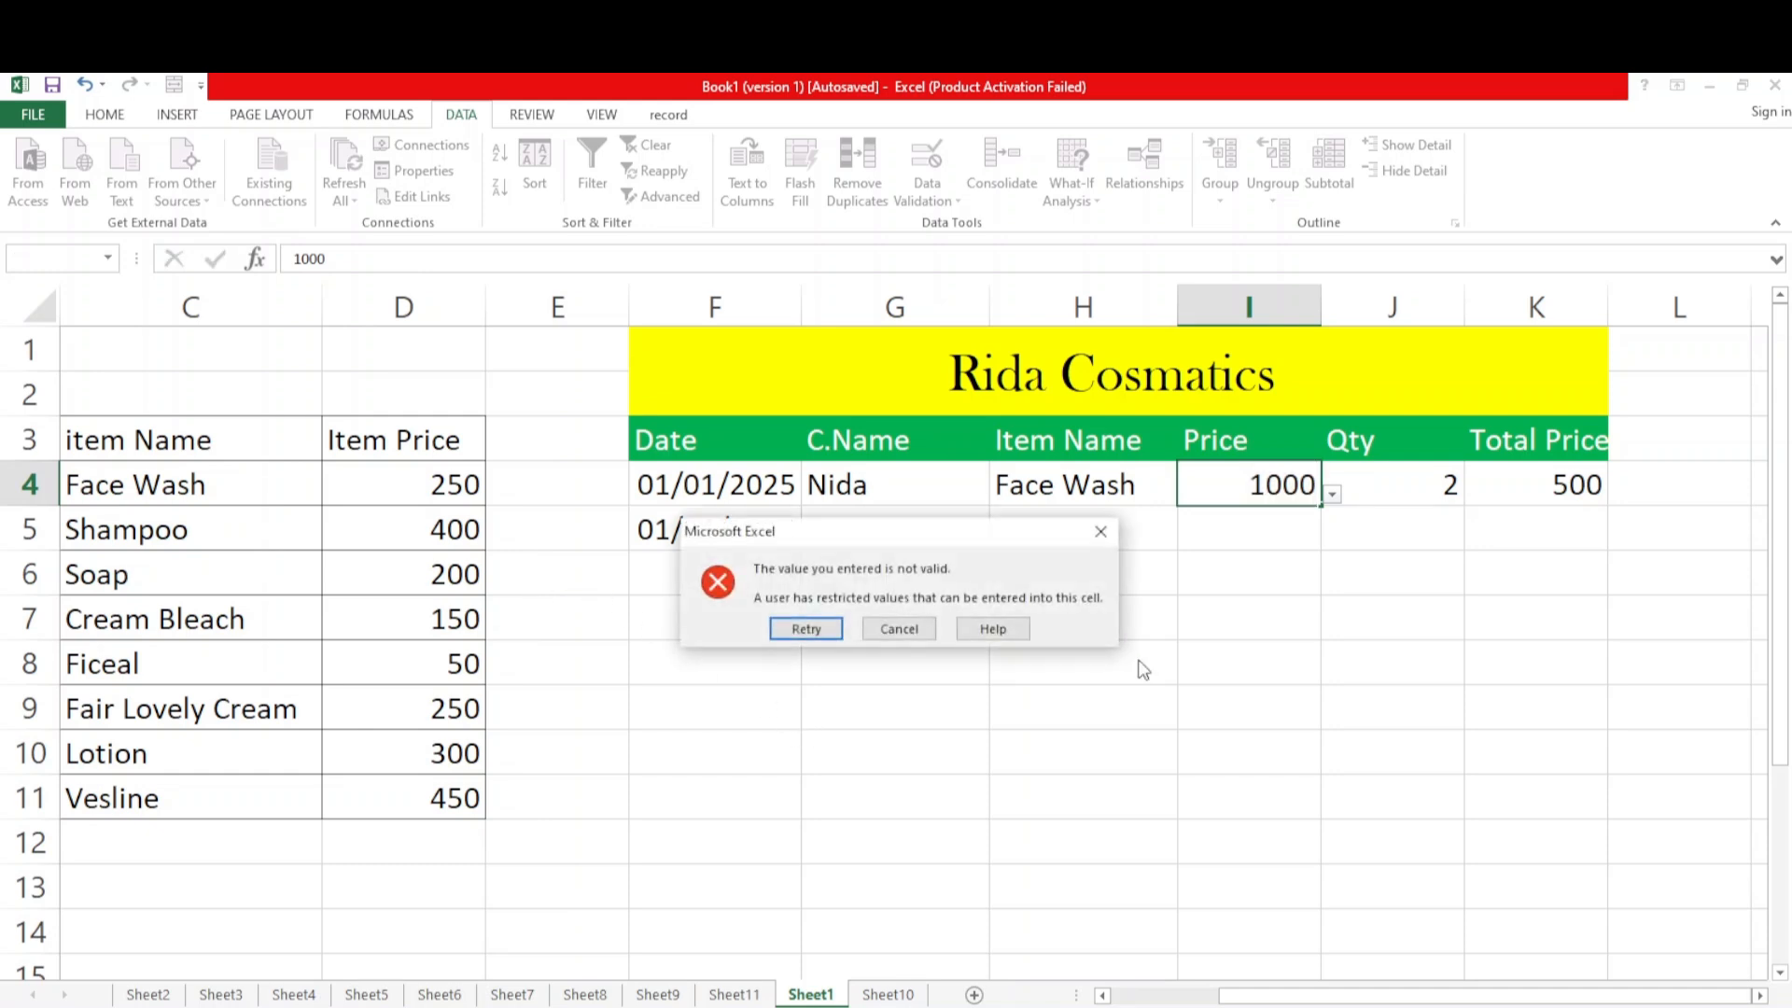
click(1100, 532)
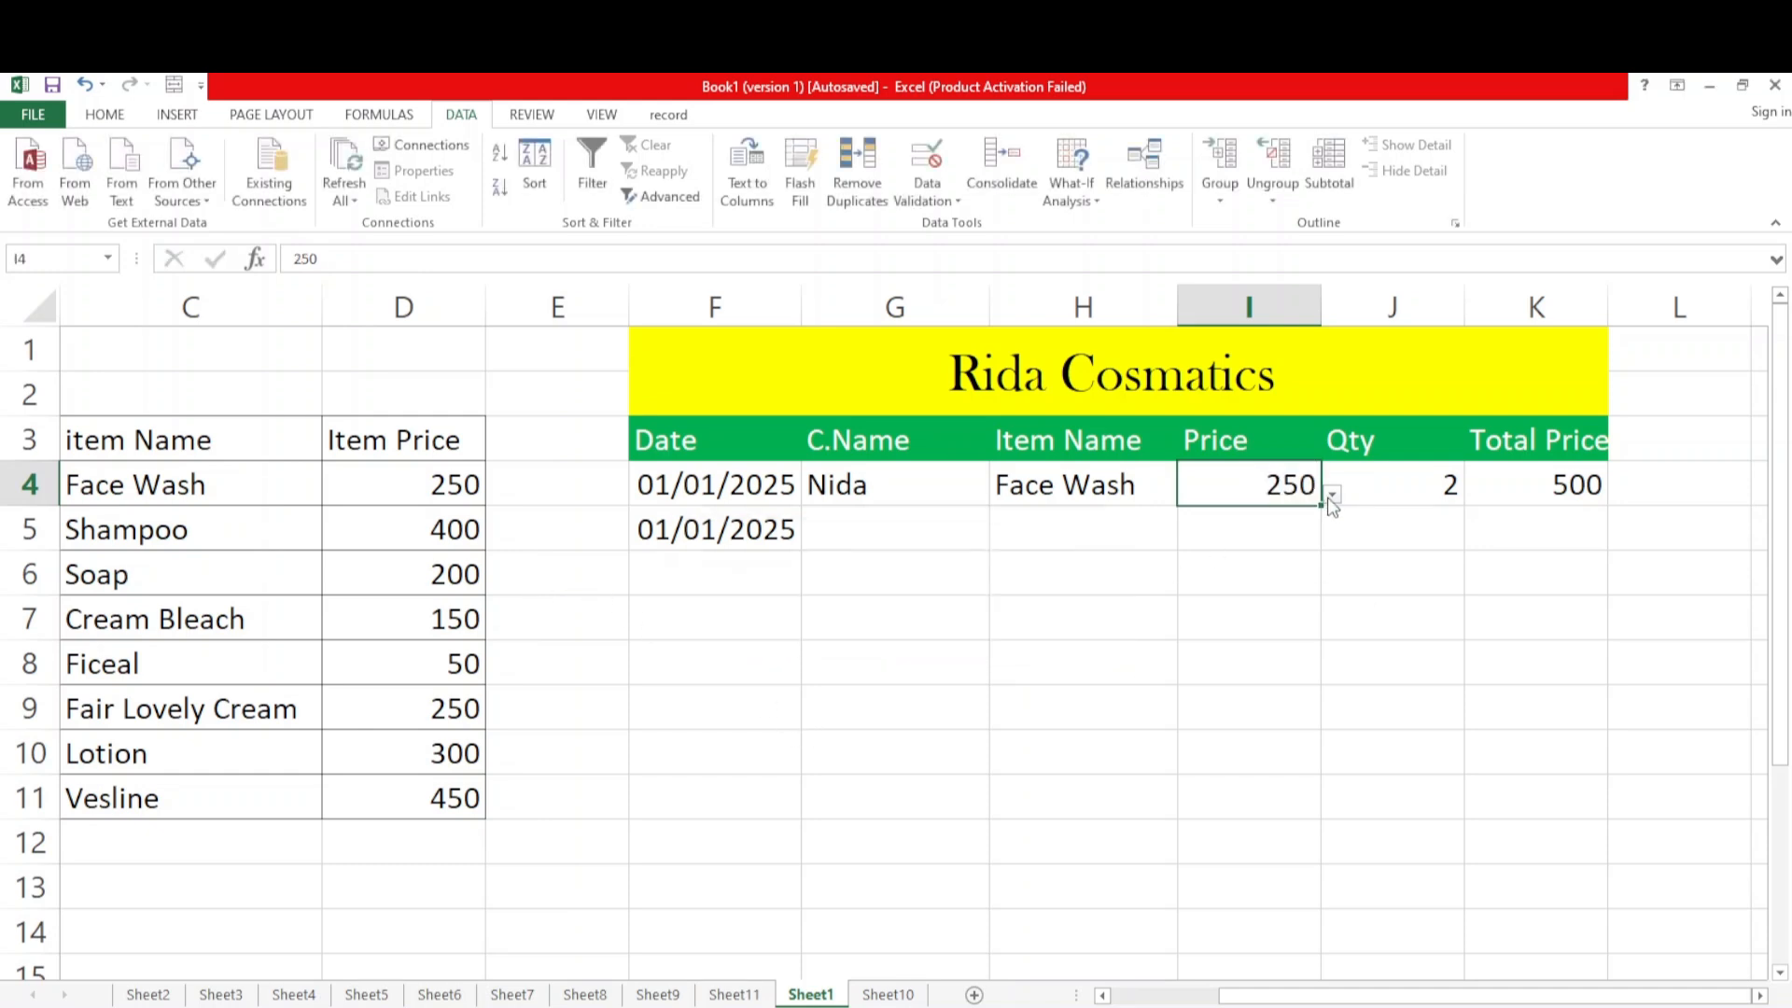
Enter the second sale's customer name in G5 under C.Name
click(885, 549)
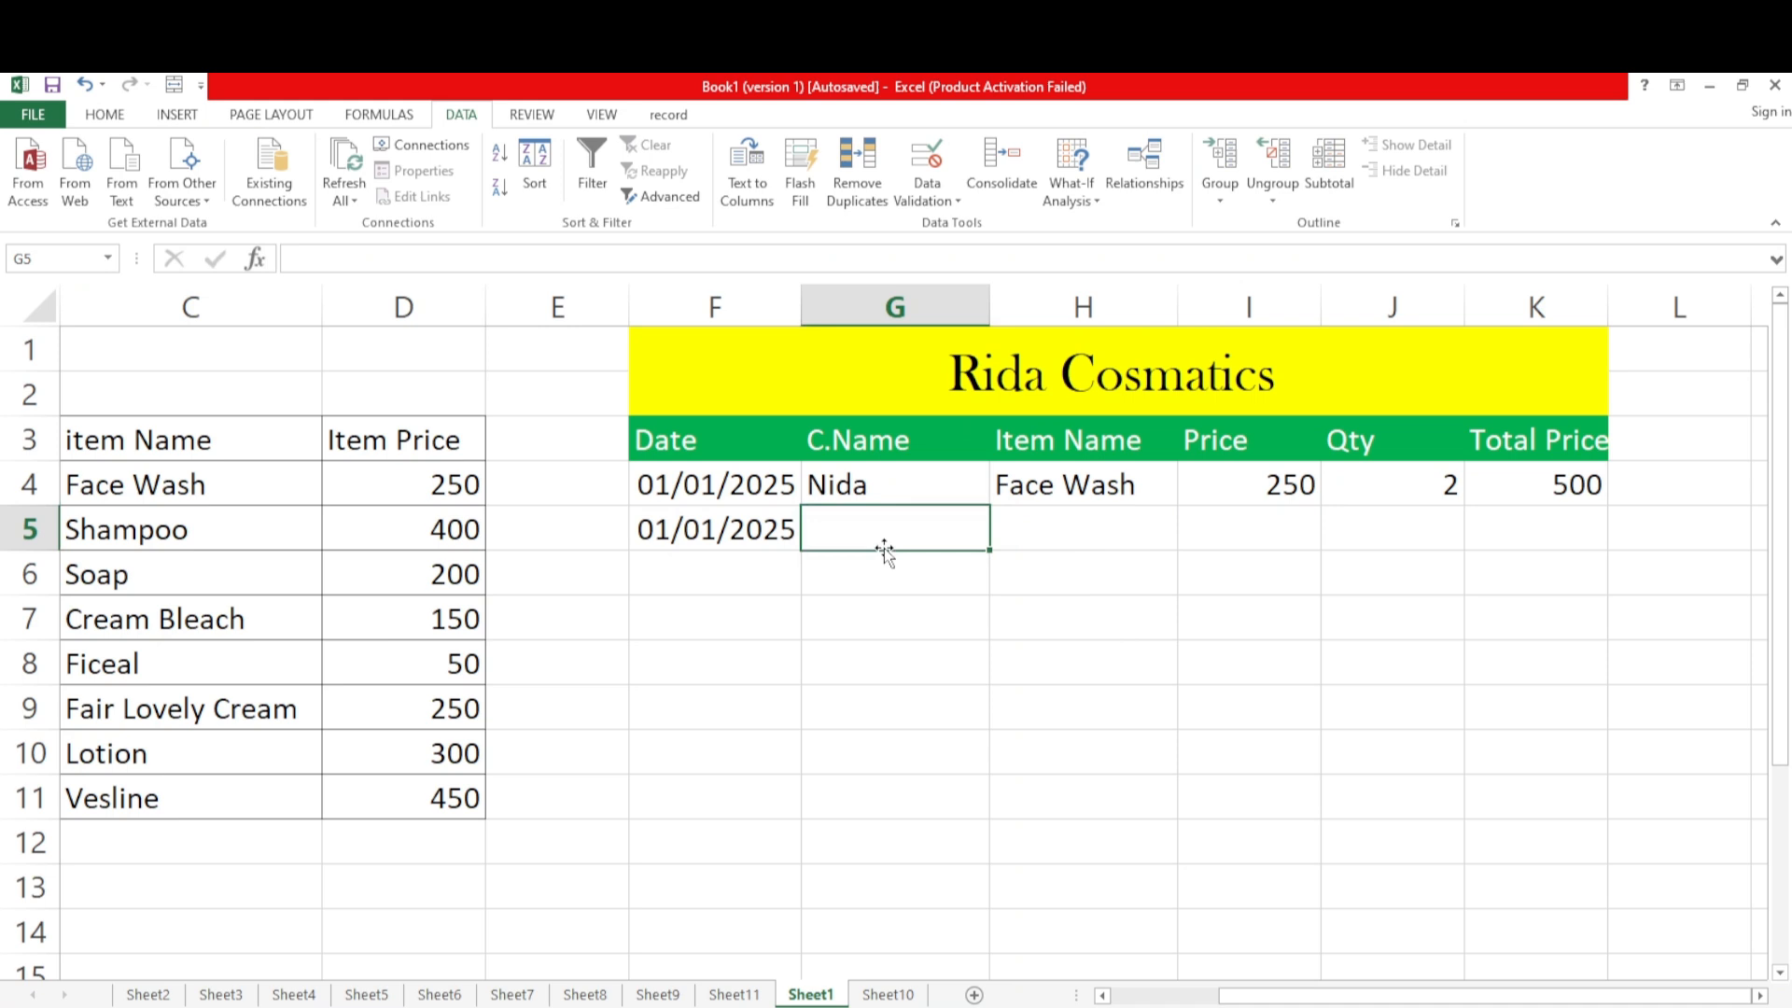
click(737, 557)
click(836, 528)
text(Sa,mi)
key(BackSpace)
key(BackSpace)
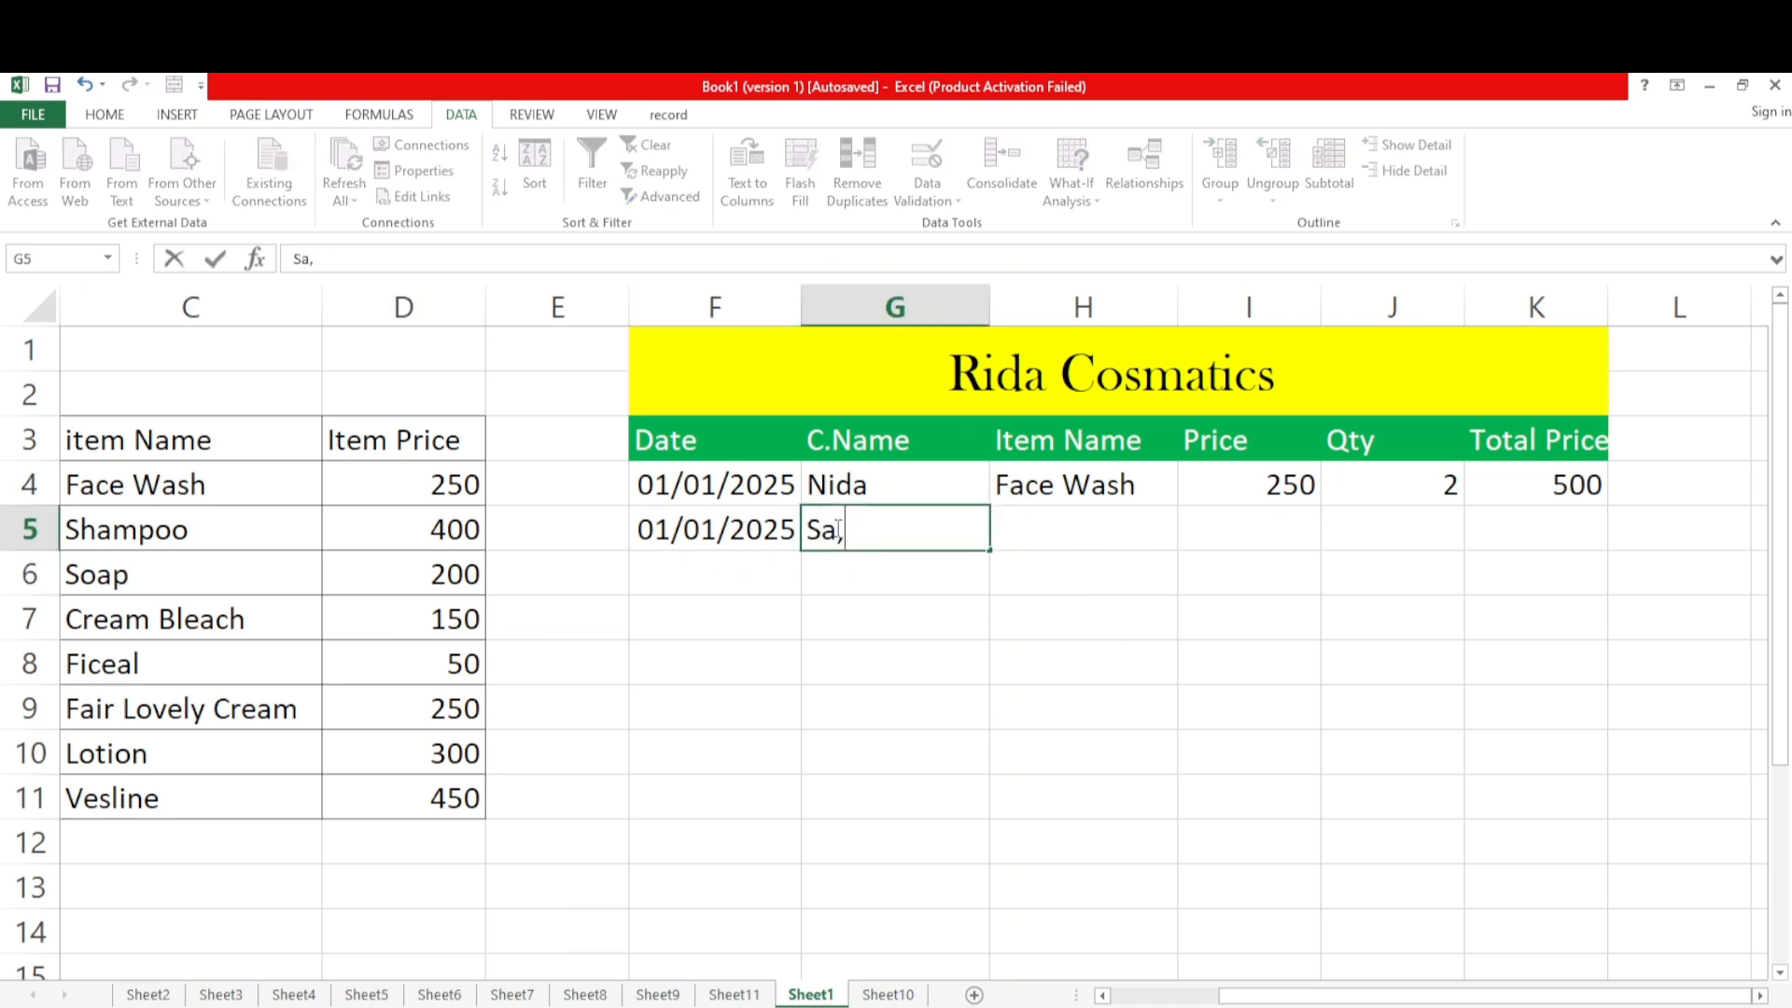
text(mi)
Choose Shampoo as the item in H5 and 400 as its price in I5 from the cells' dropdowns
click(1031, 527)
click(1189, 540)
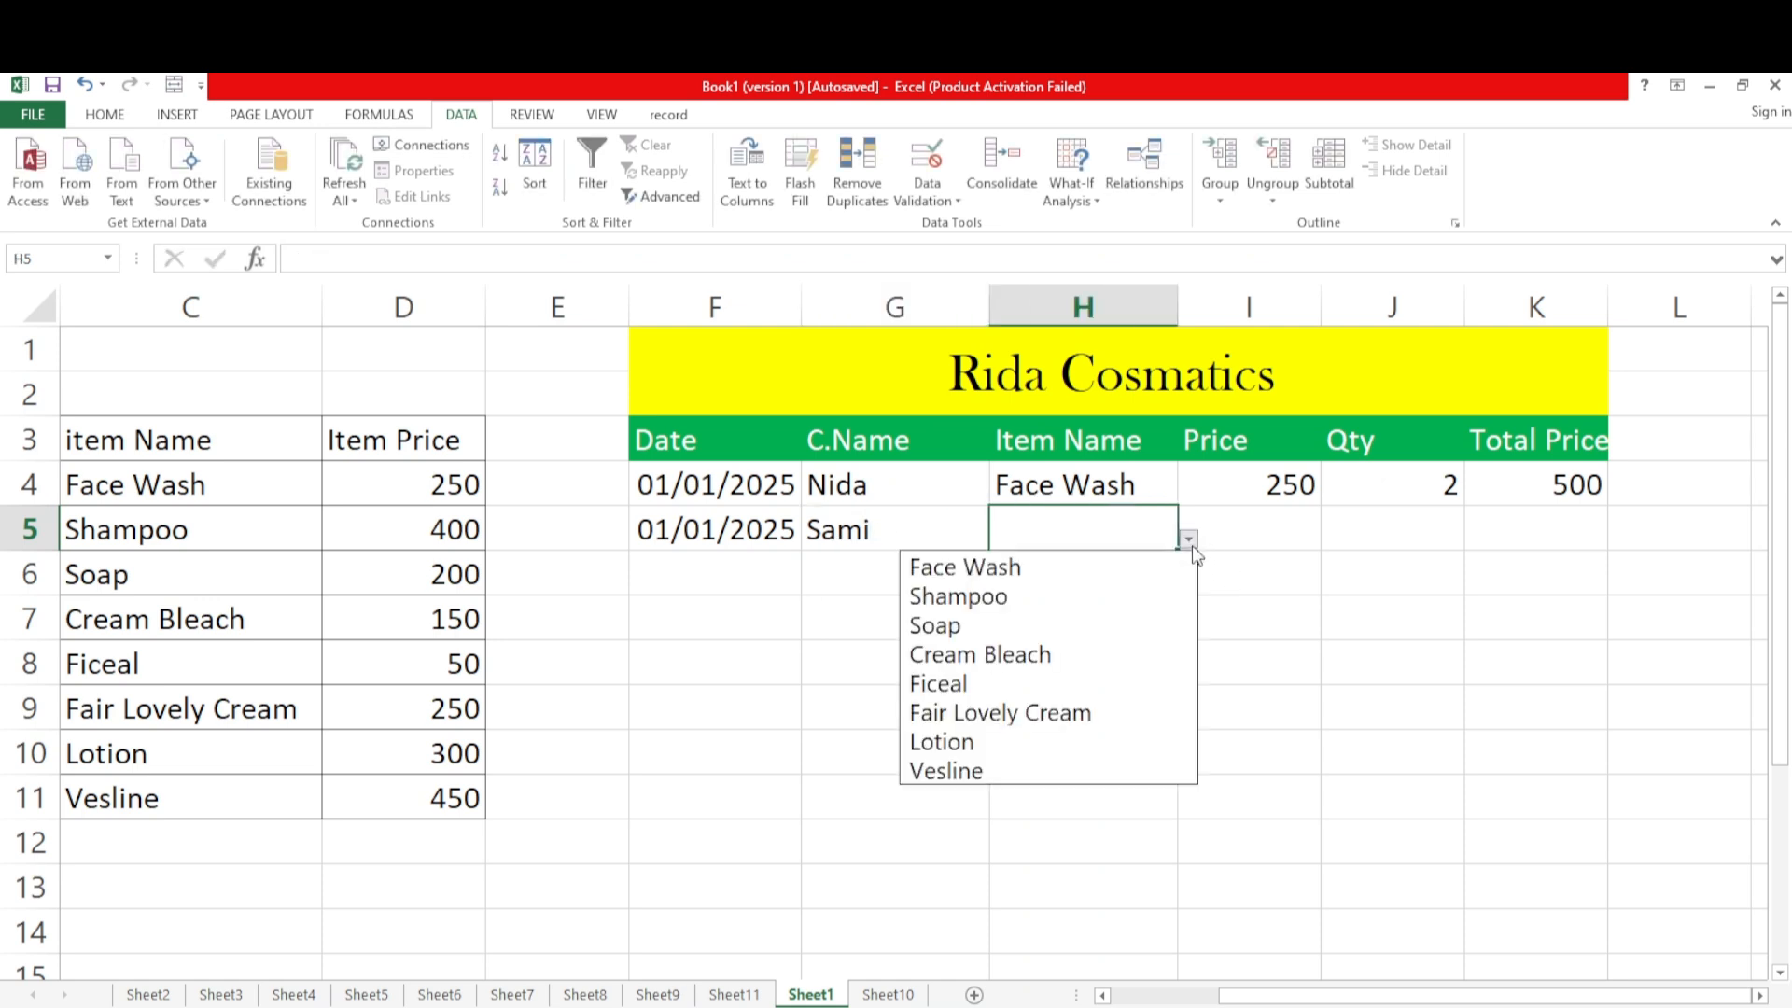
click(989, 596)
click(1316, 534)
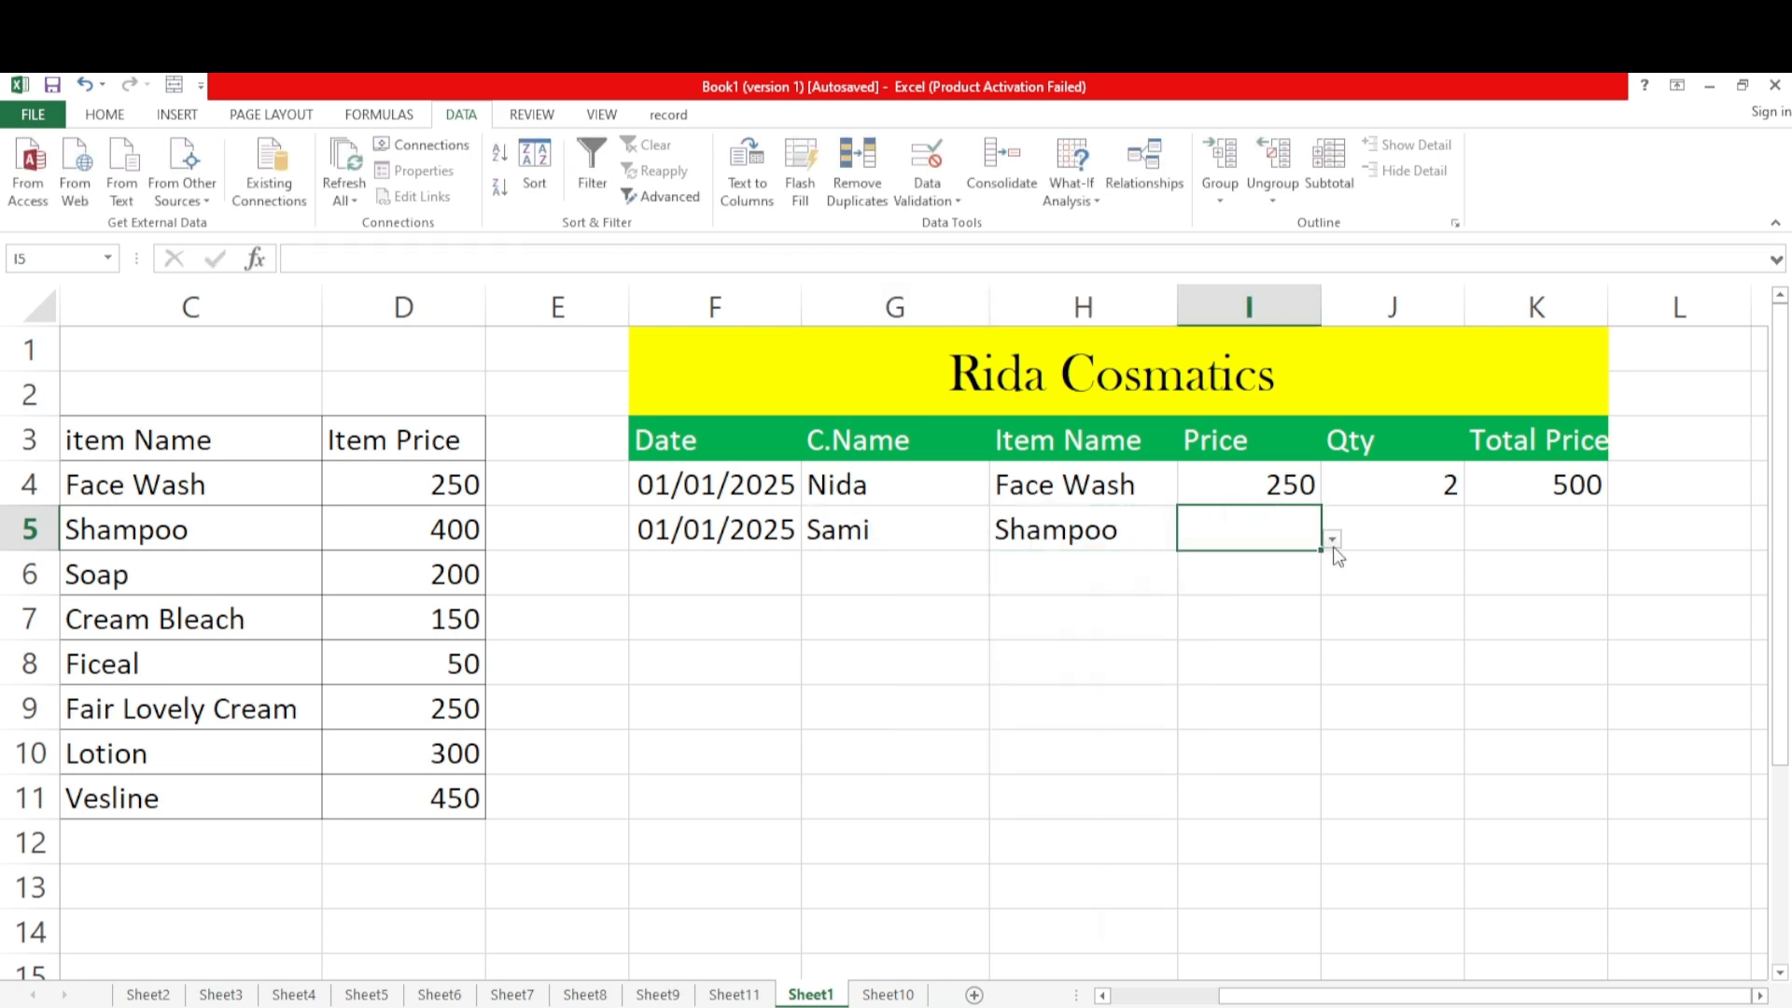
click(1333, 543)
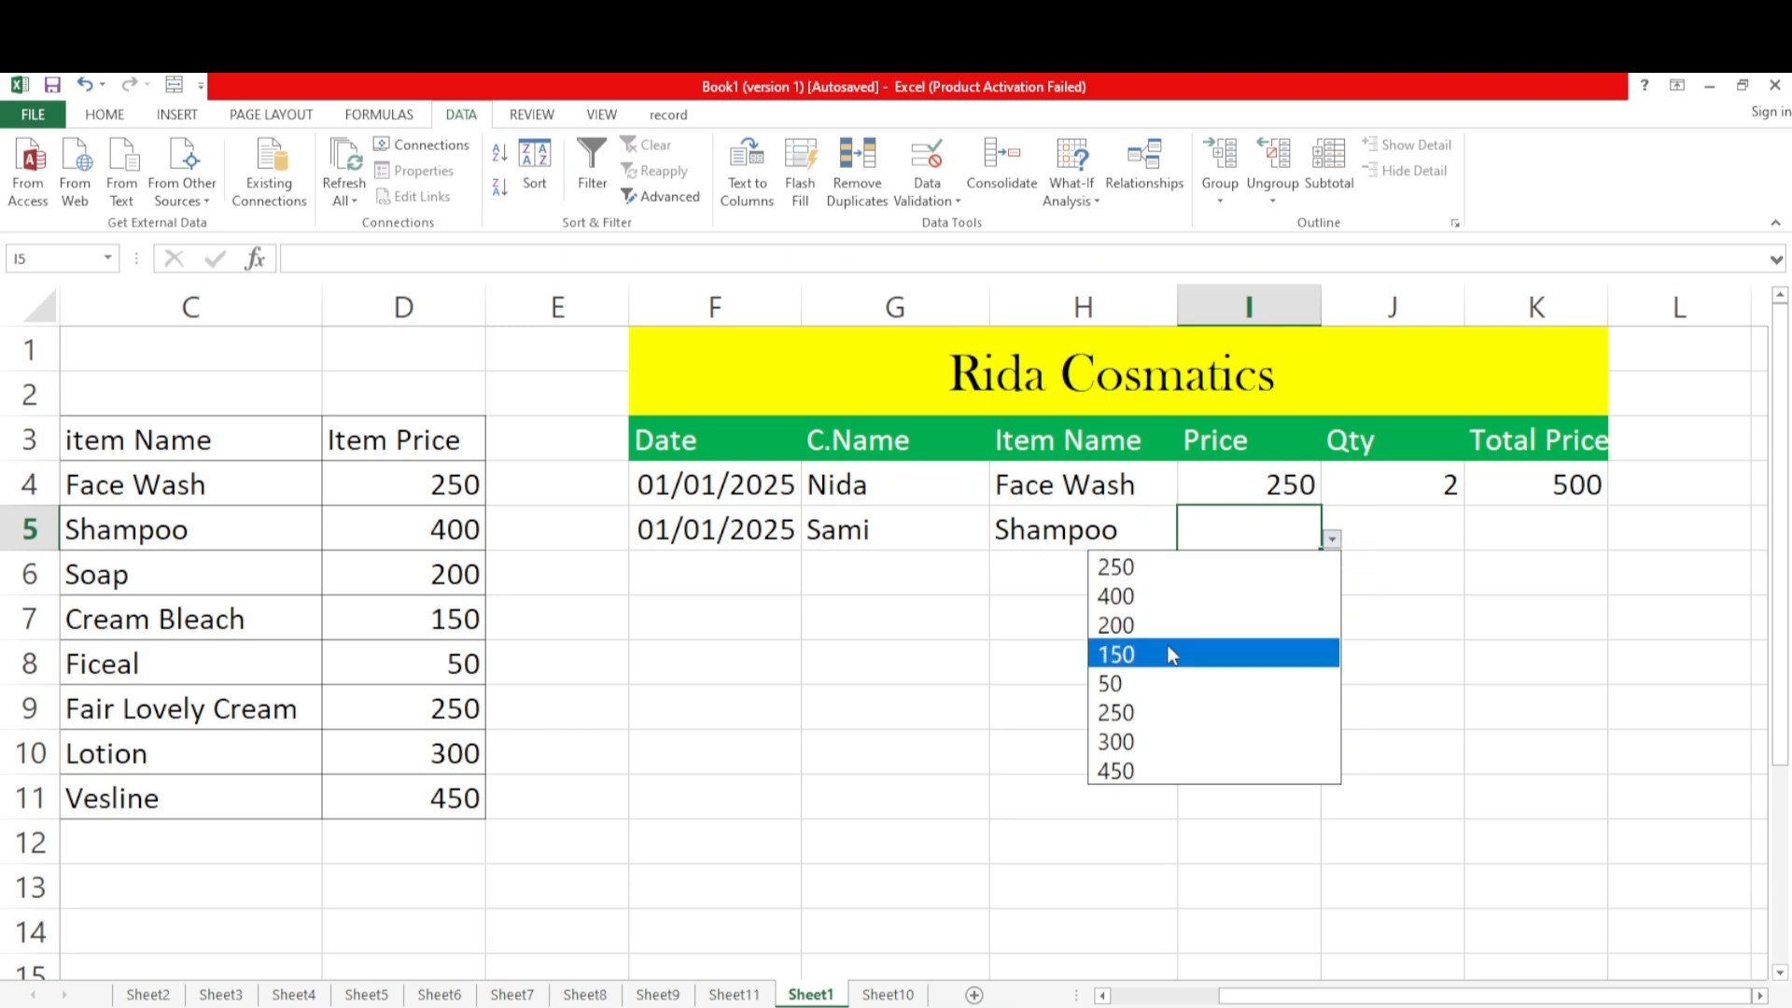
click(1152, 596)
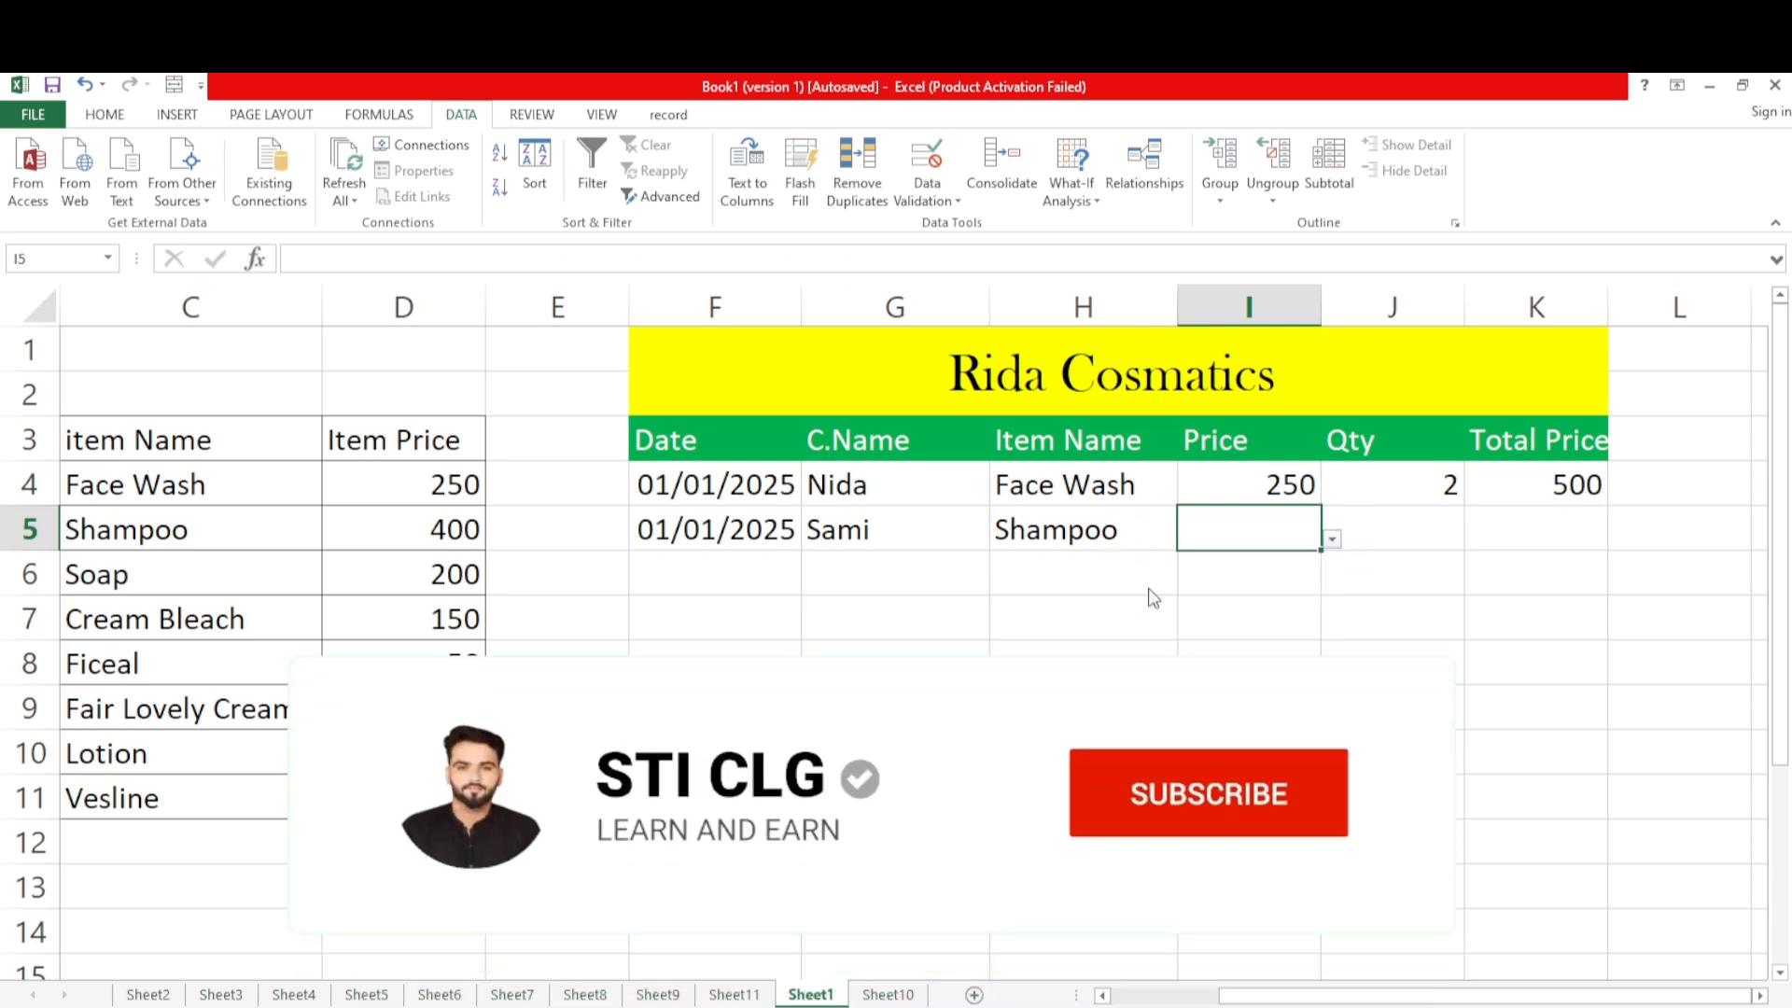
Fill J4 down through J11 to extend its quantity dropdown, and clear the quantities filled into J5:J11
click(1395, 527)
click(1435, 488)
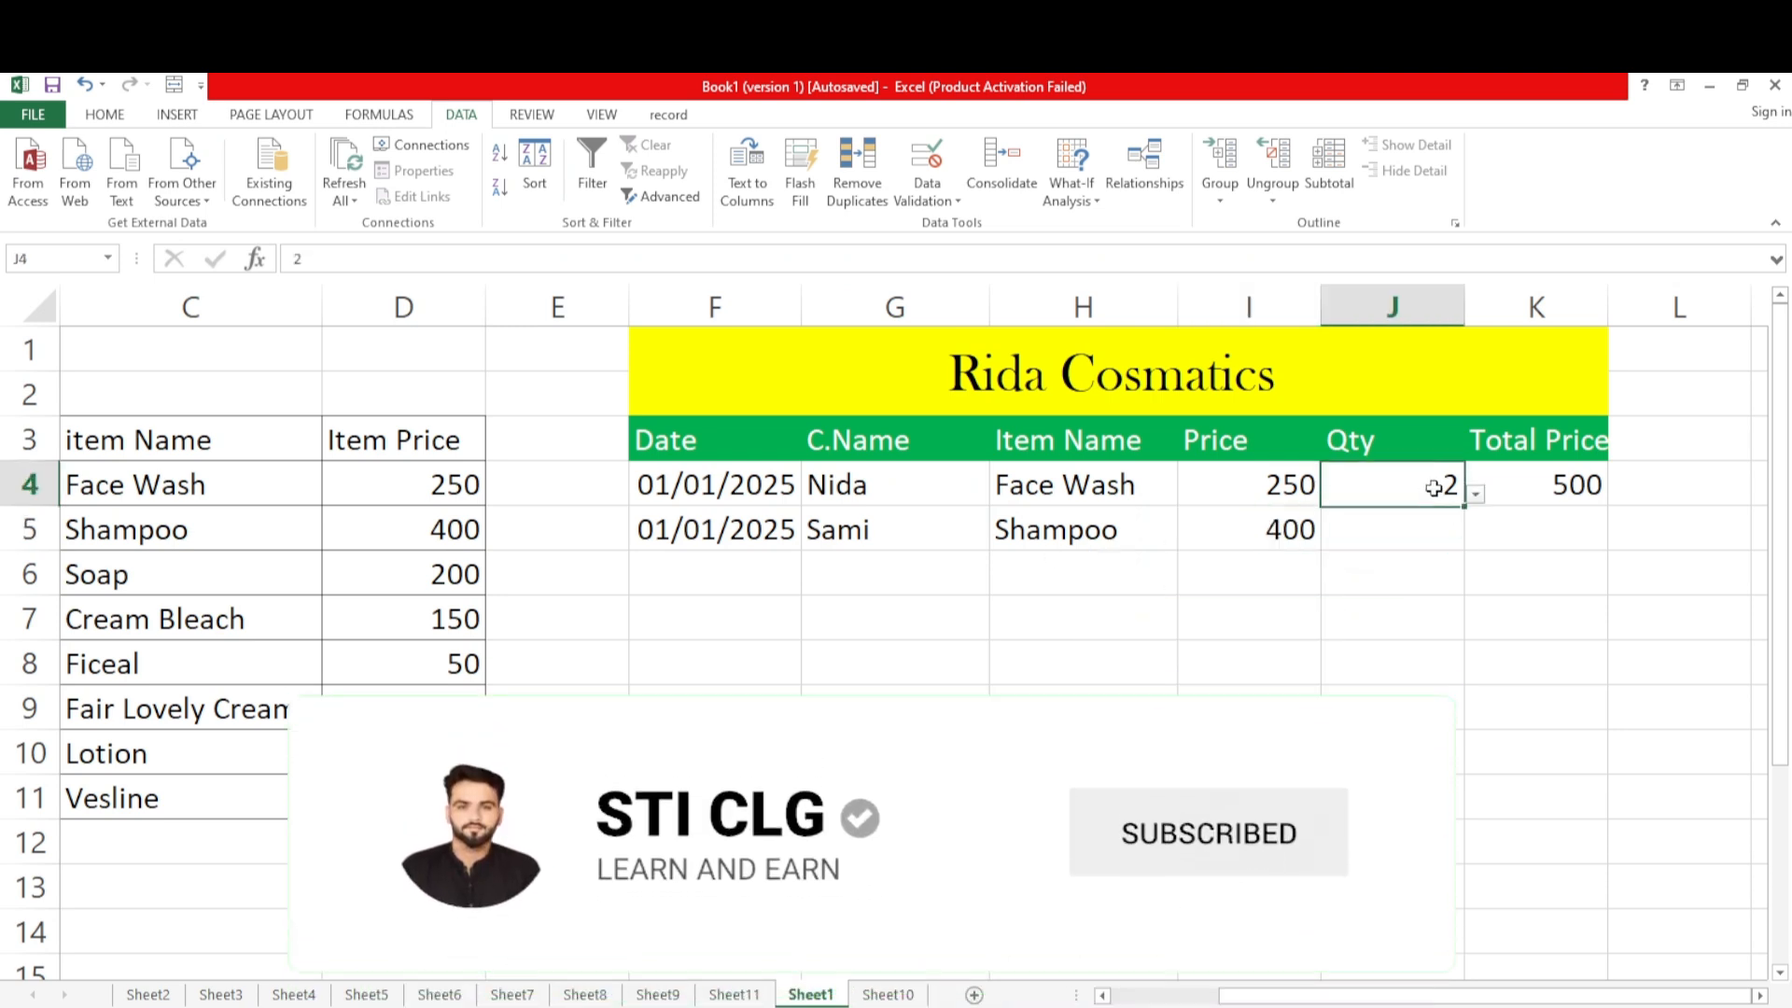
drag(1464, 505, 1461, 804)
click(1404, 758)
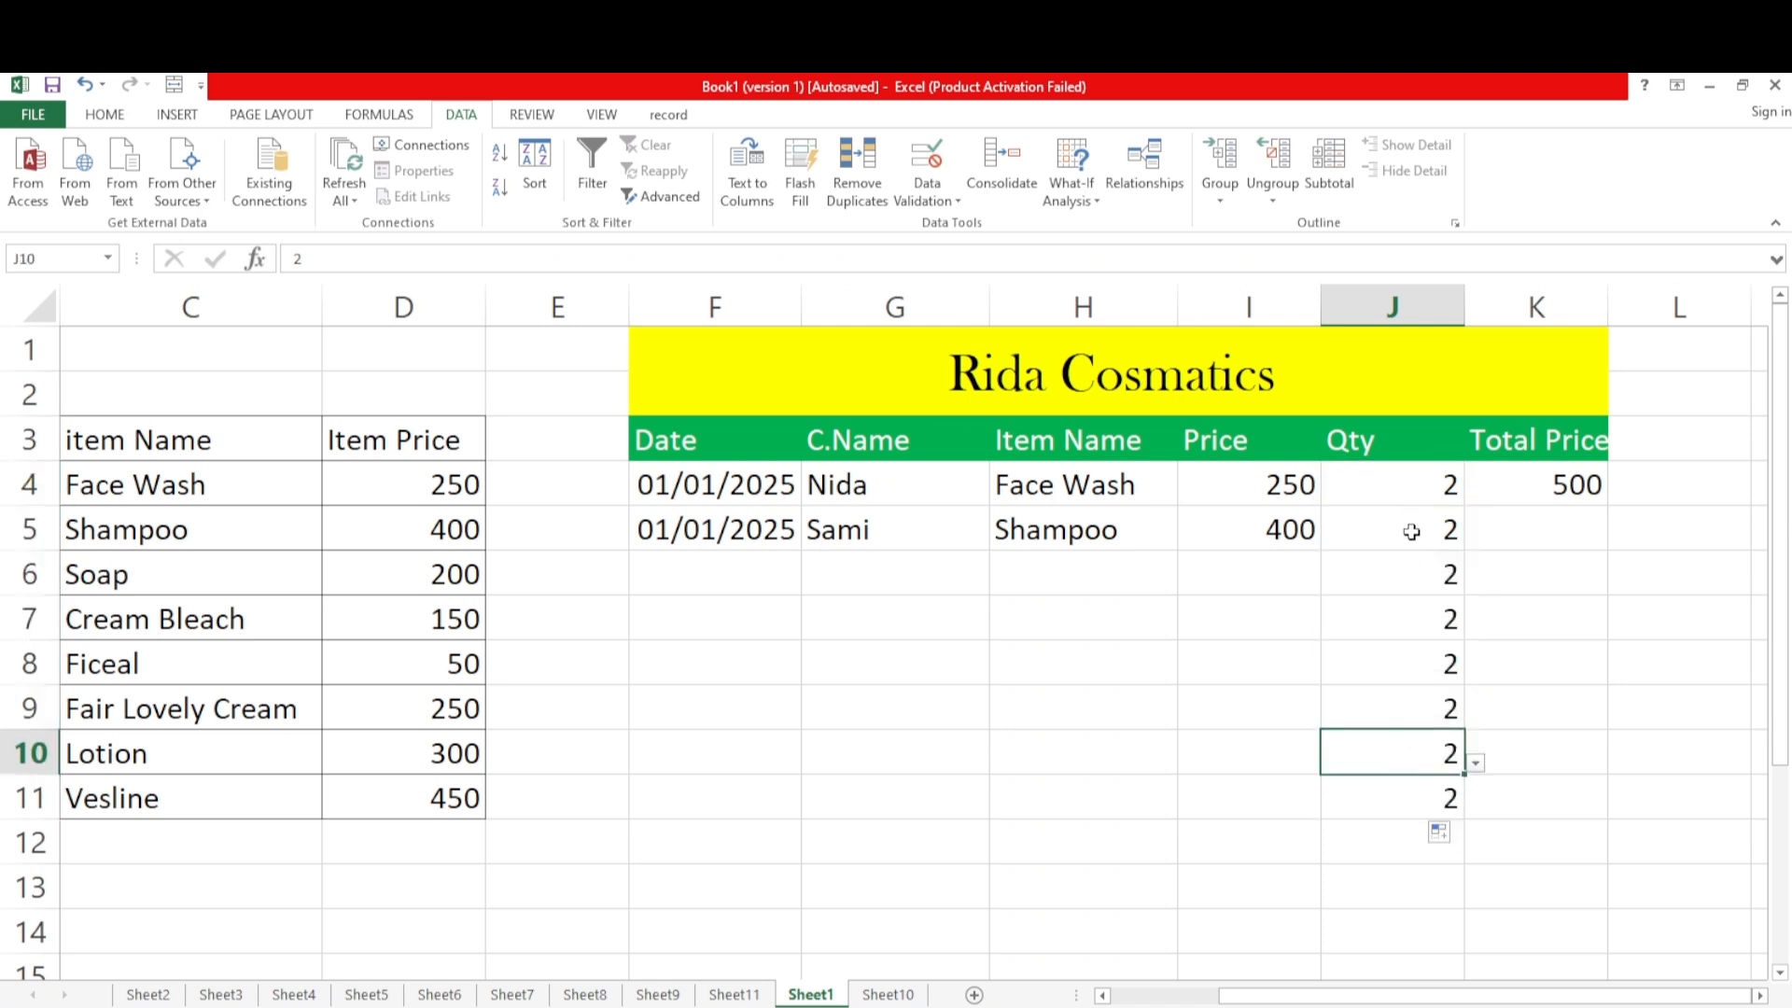
drag(1411, 531, 1405, 789)
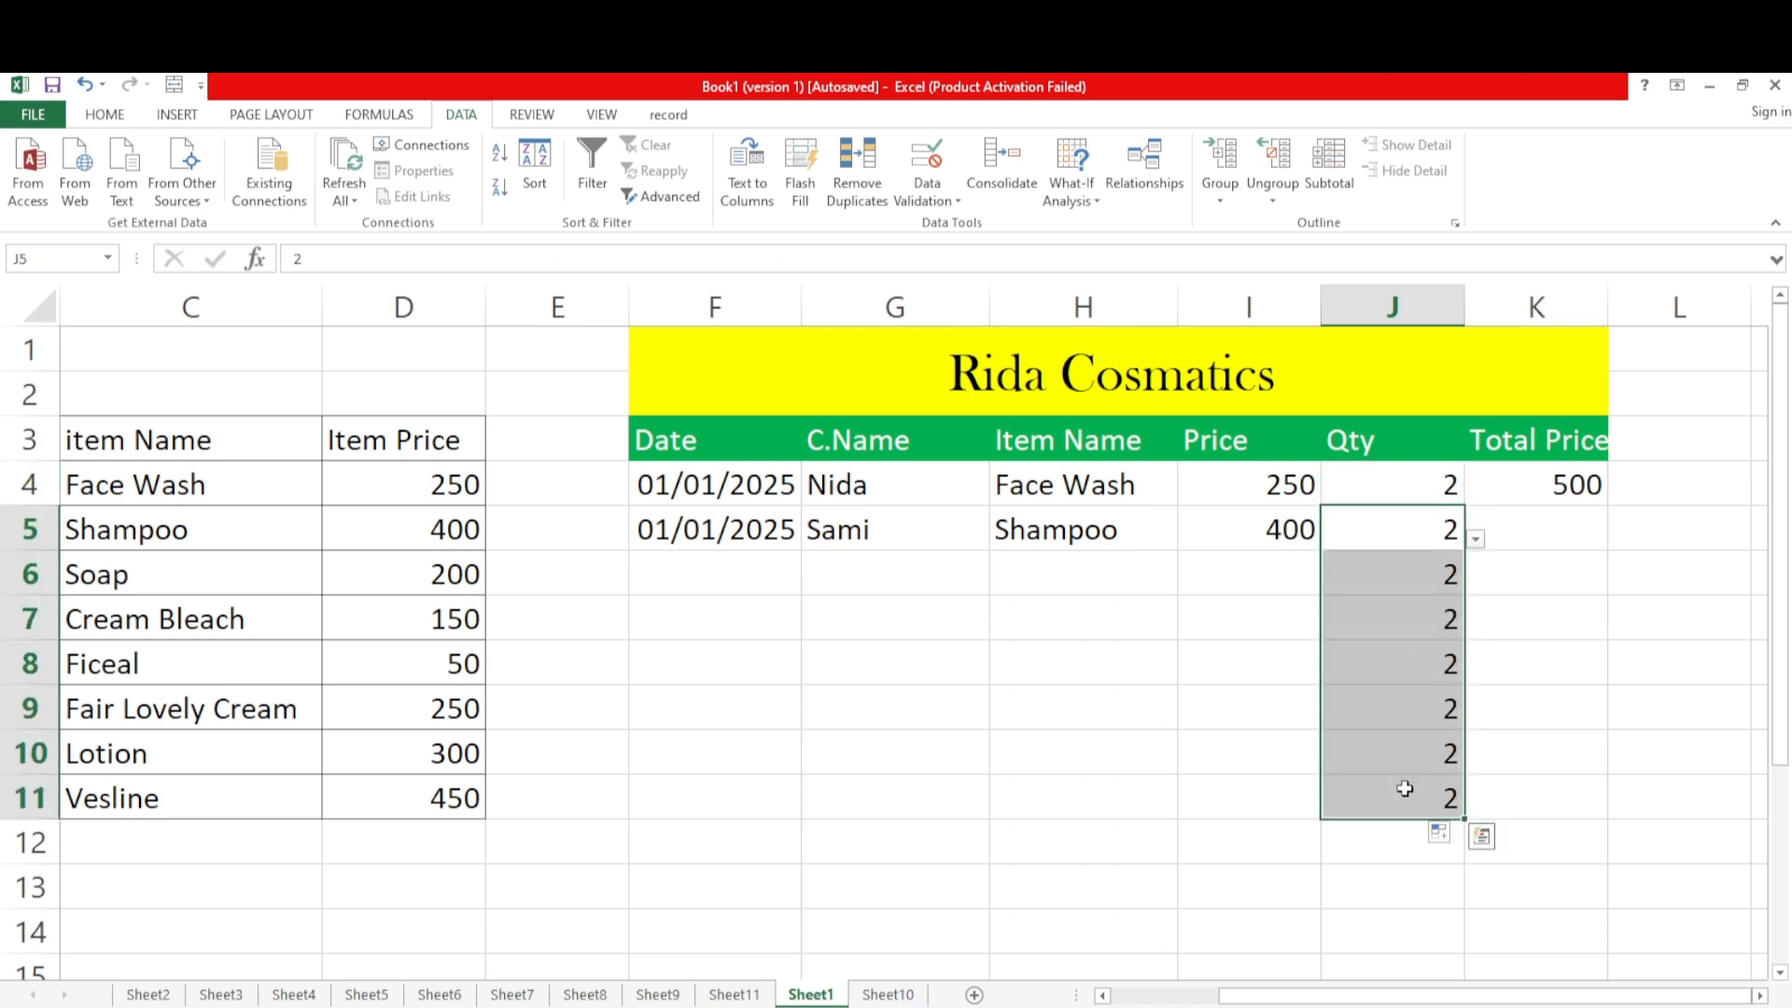
key(BackSpace)
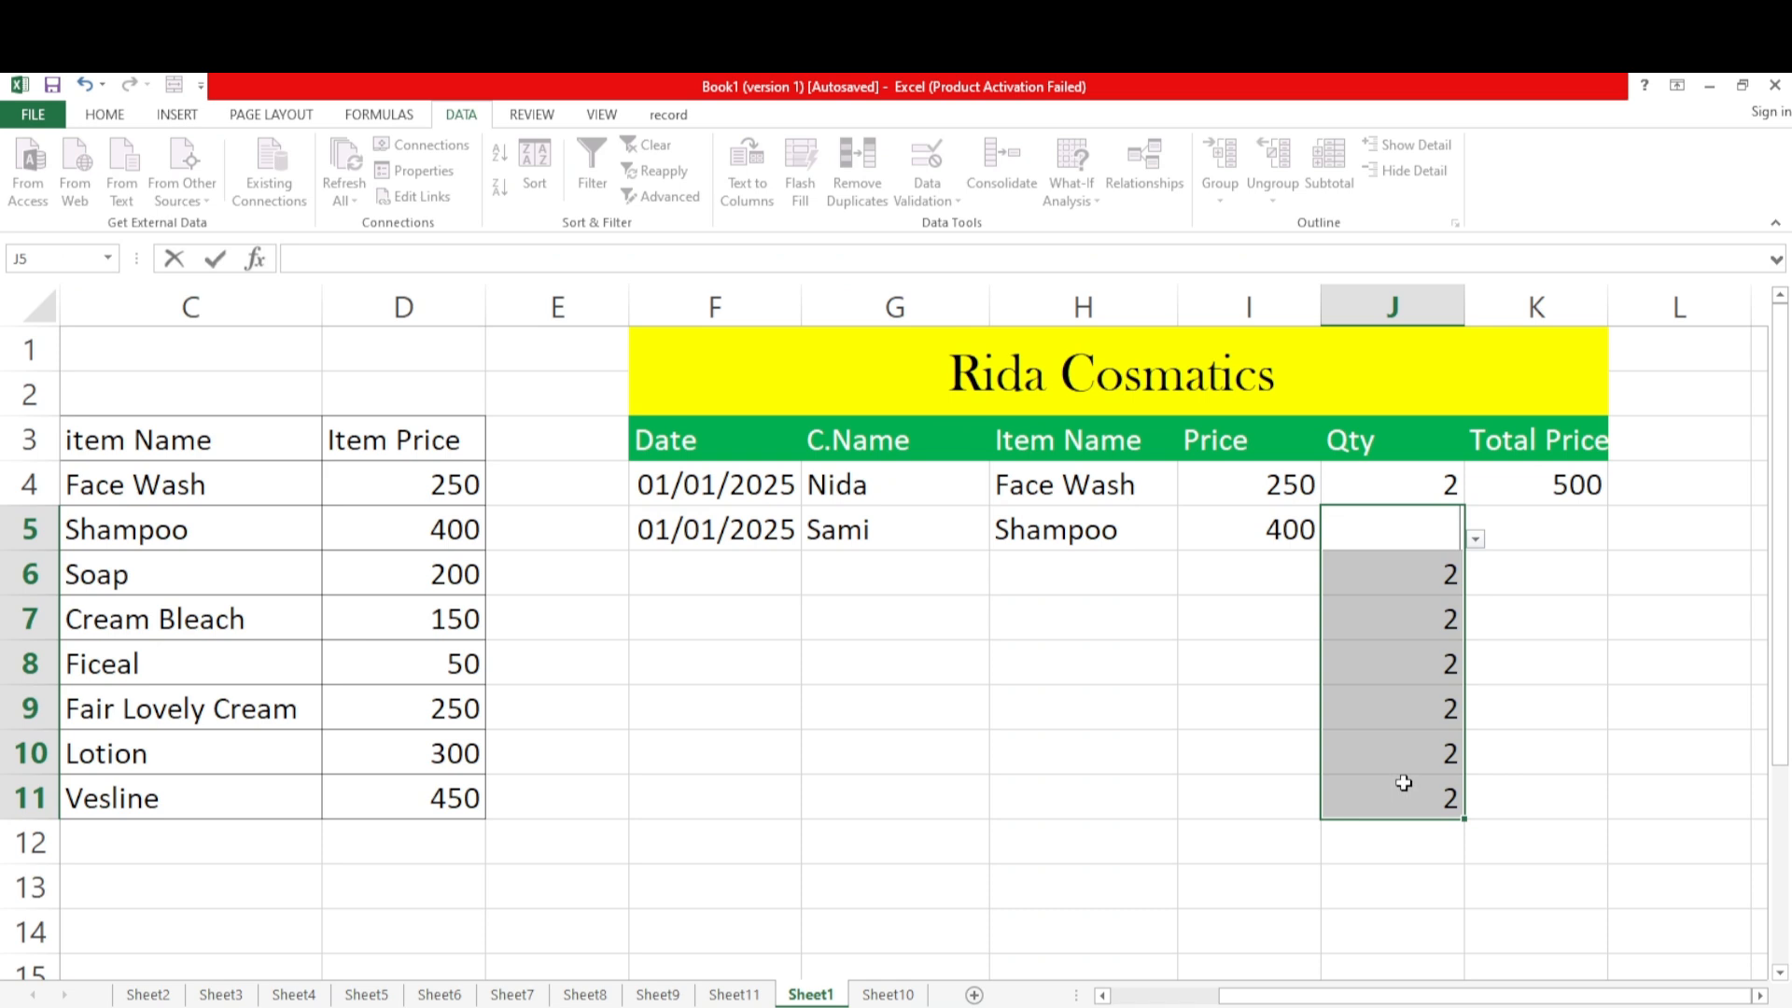
click(1405, 782)
drag(1416, 568, 1426, 789)
key(Delete)
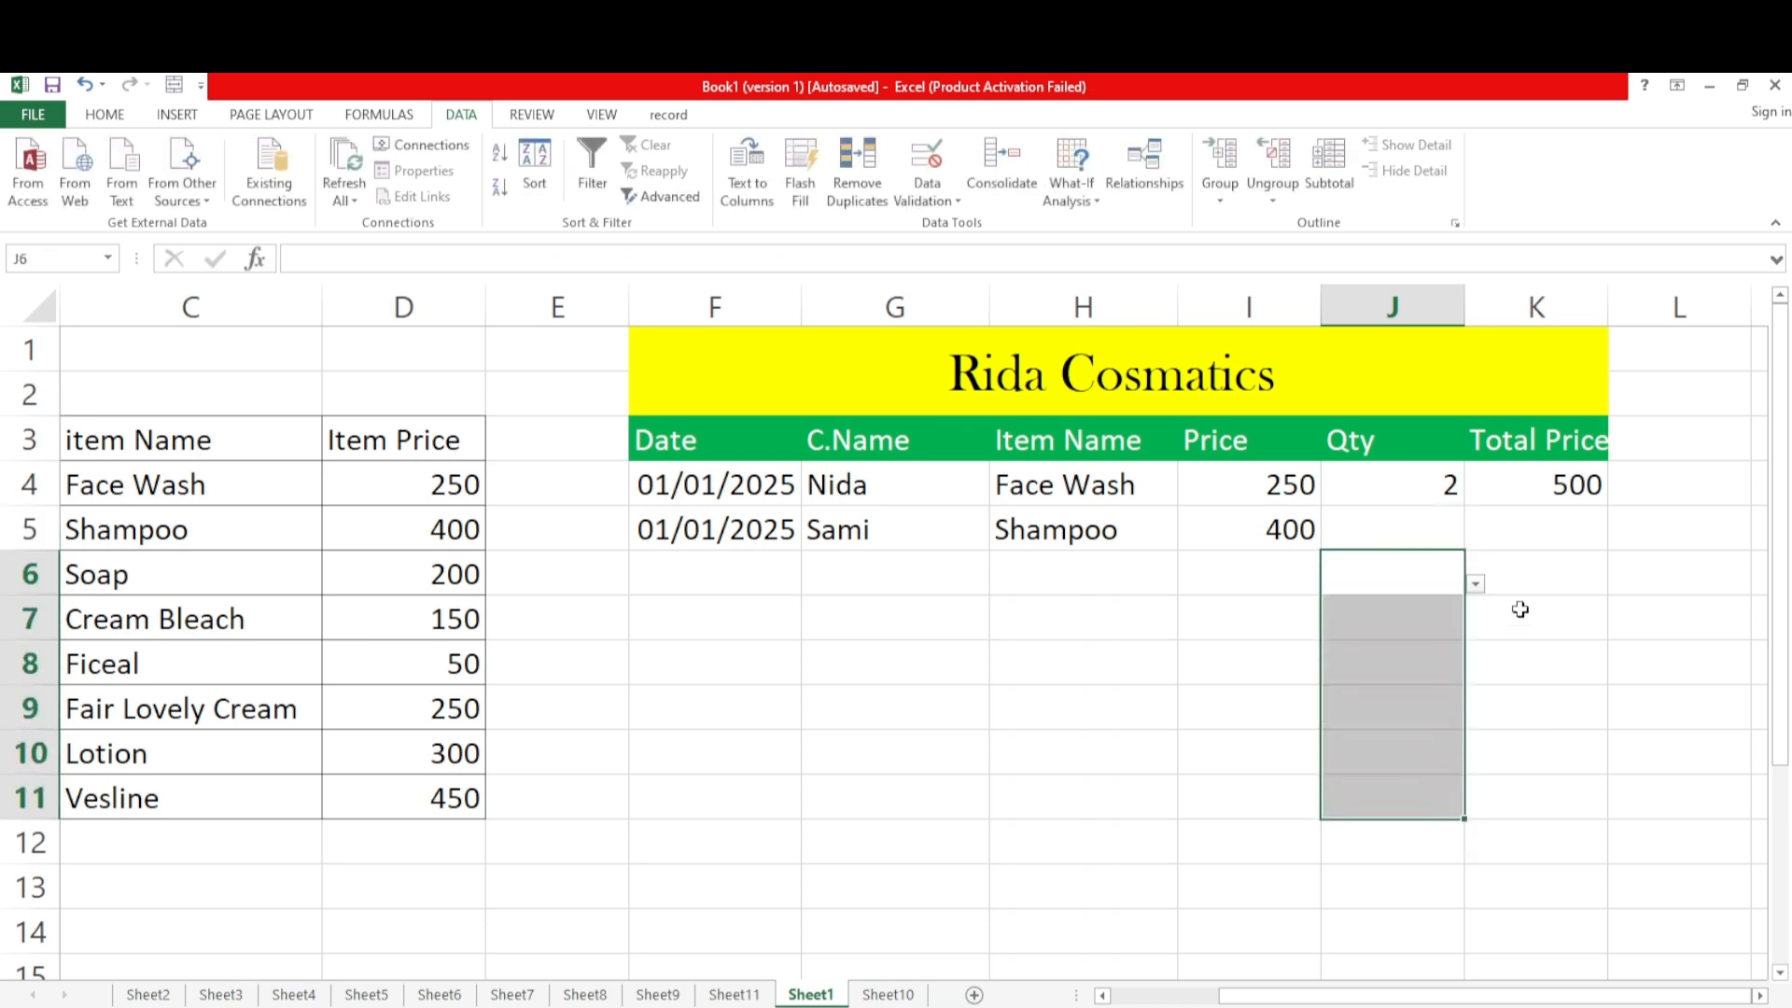
Choose 4 from the Qty dropdown in J5 for the Shampoo sale
click(1435, 537)
click(1475, 539)
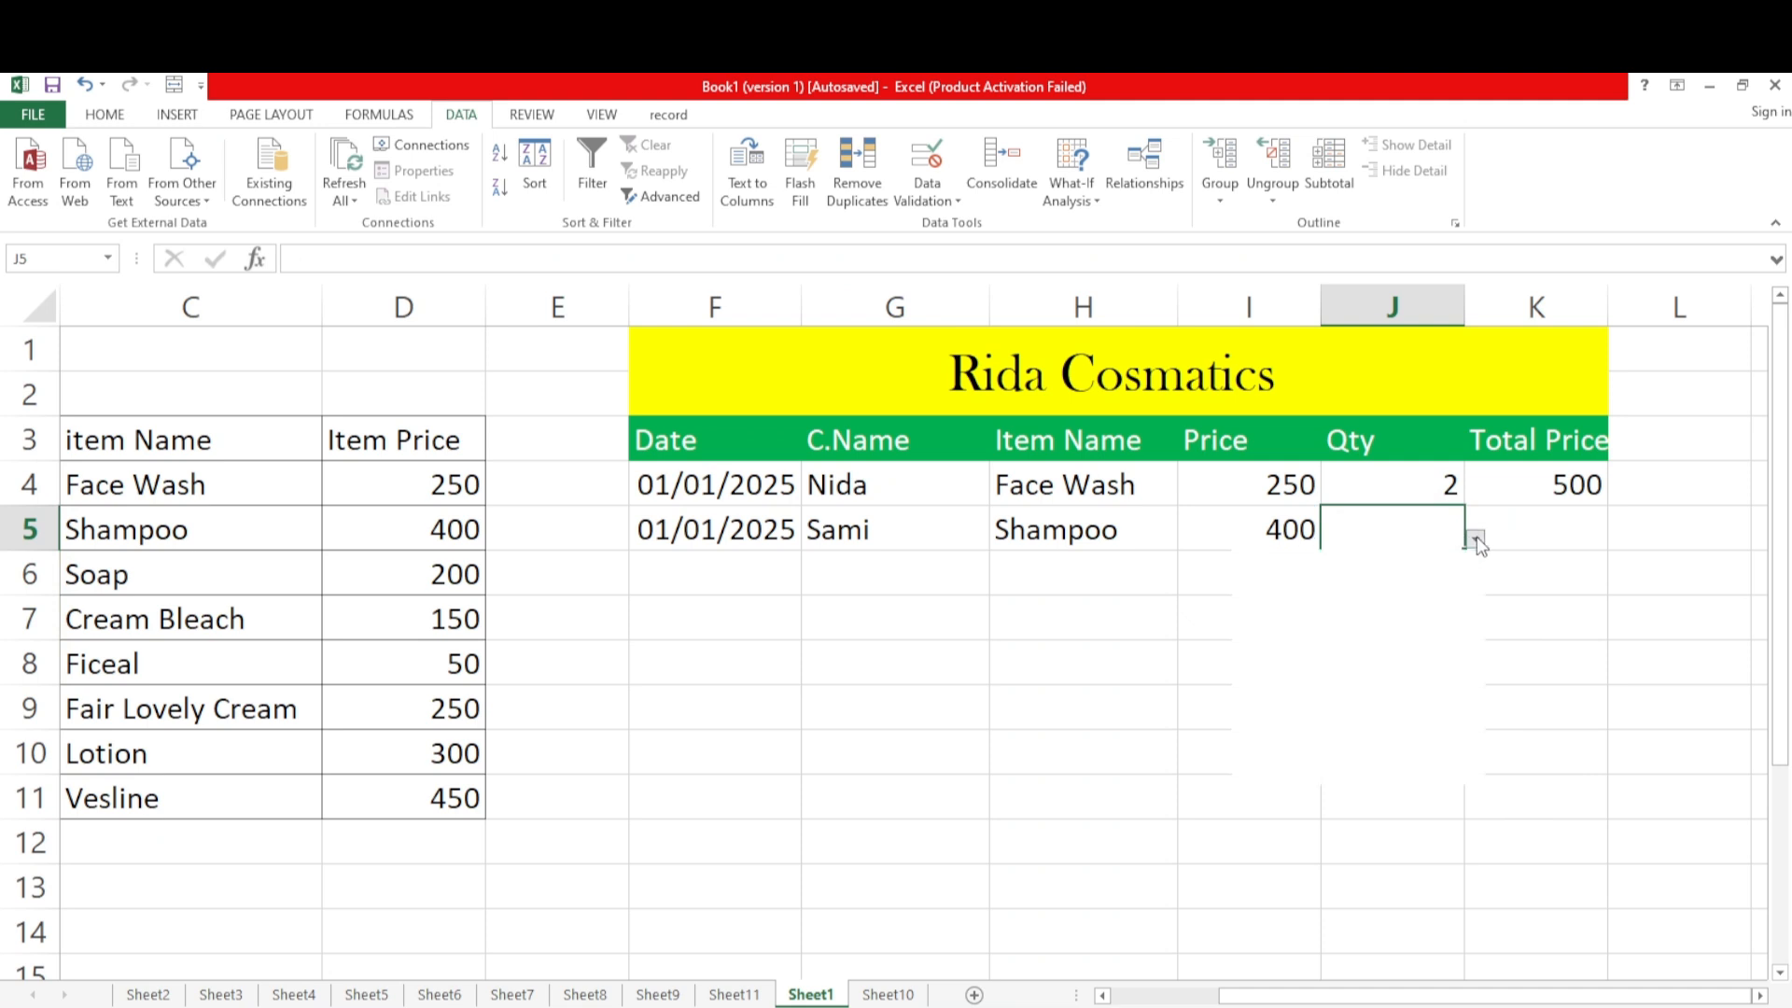
click(1372, 654)
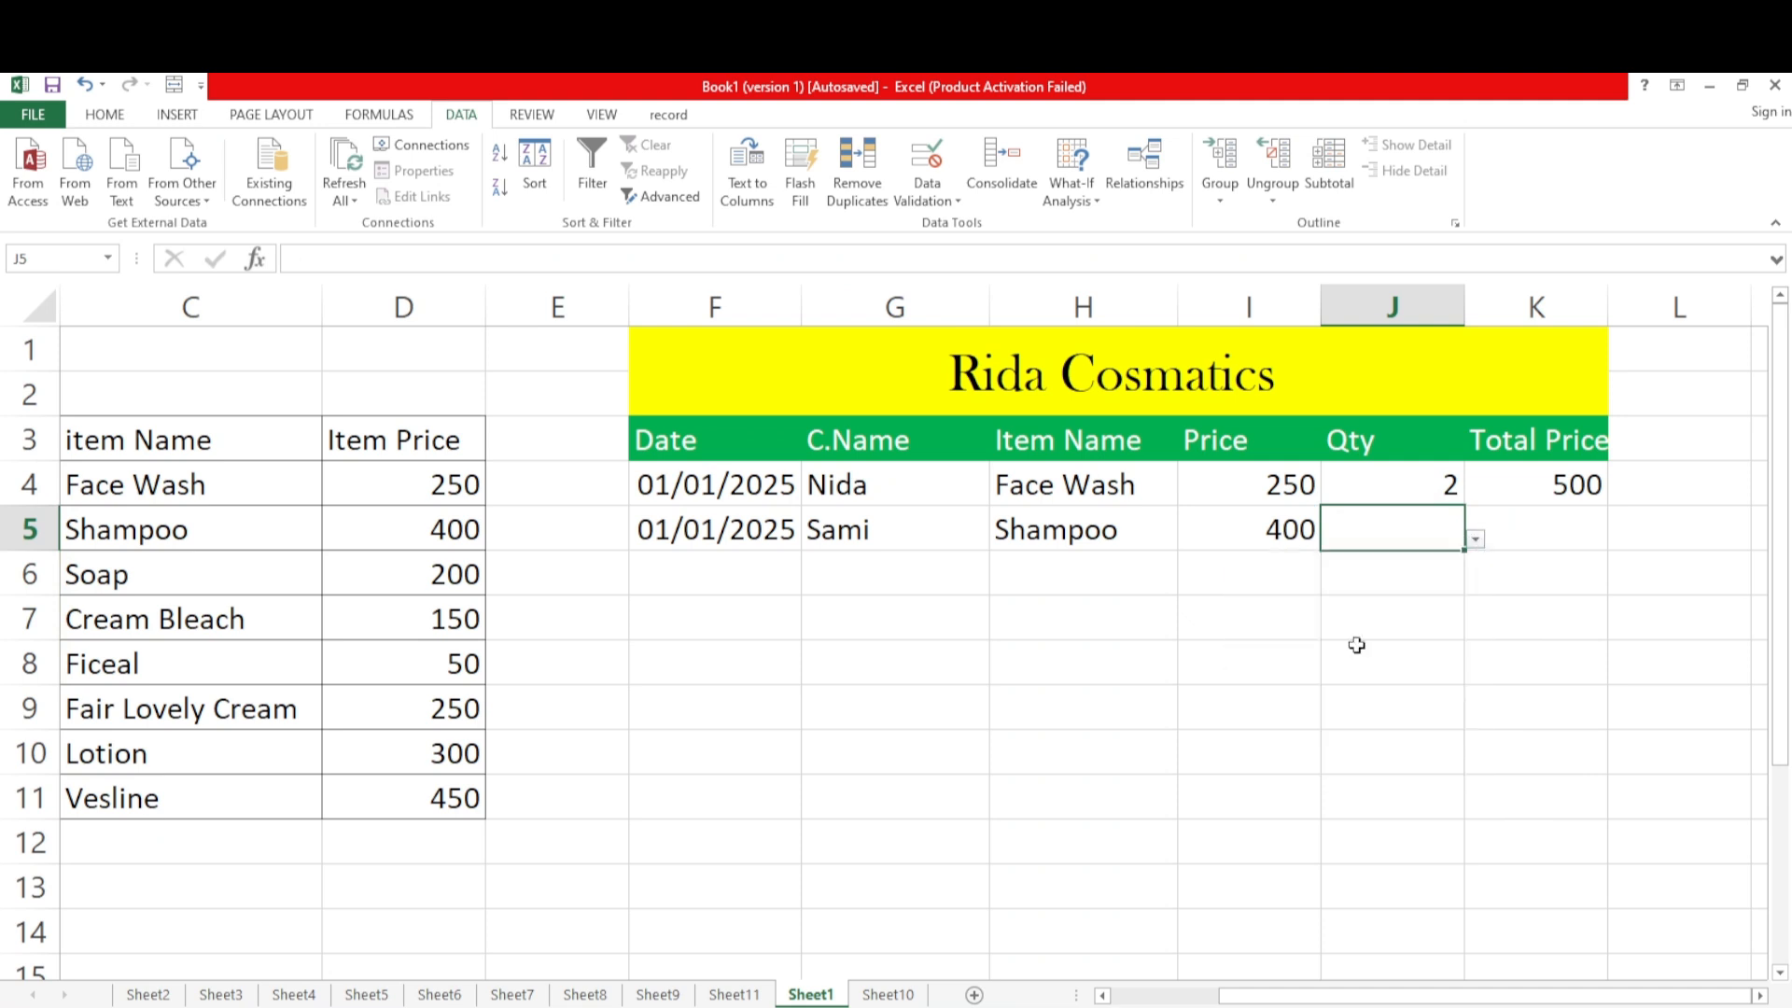
Fill the Total Price formula from K4 down through K11, and clear it from the empty sale rows K6:K11
click(1532, 533)
click(1561, 494)
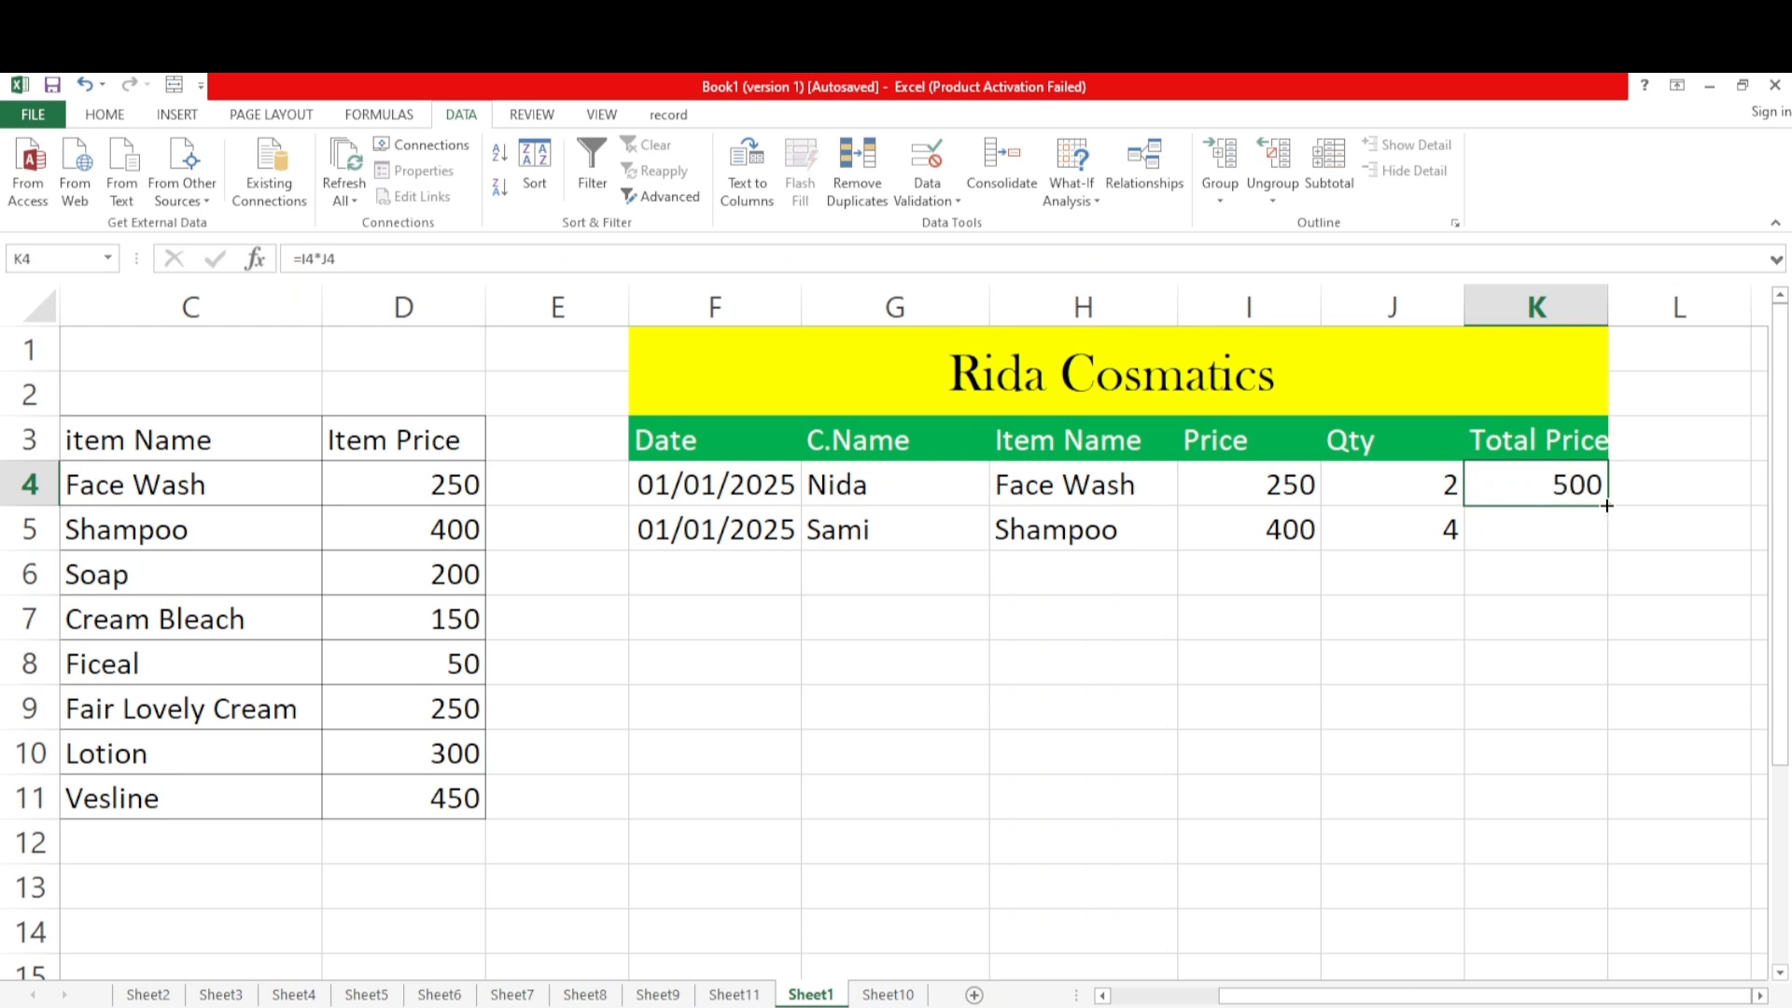
drag(1606, 505, 1590, 825)
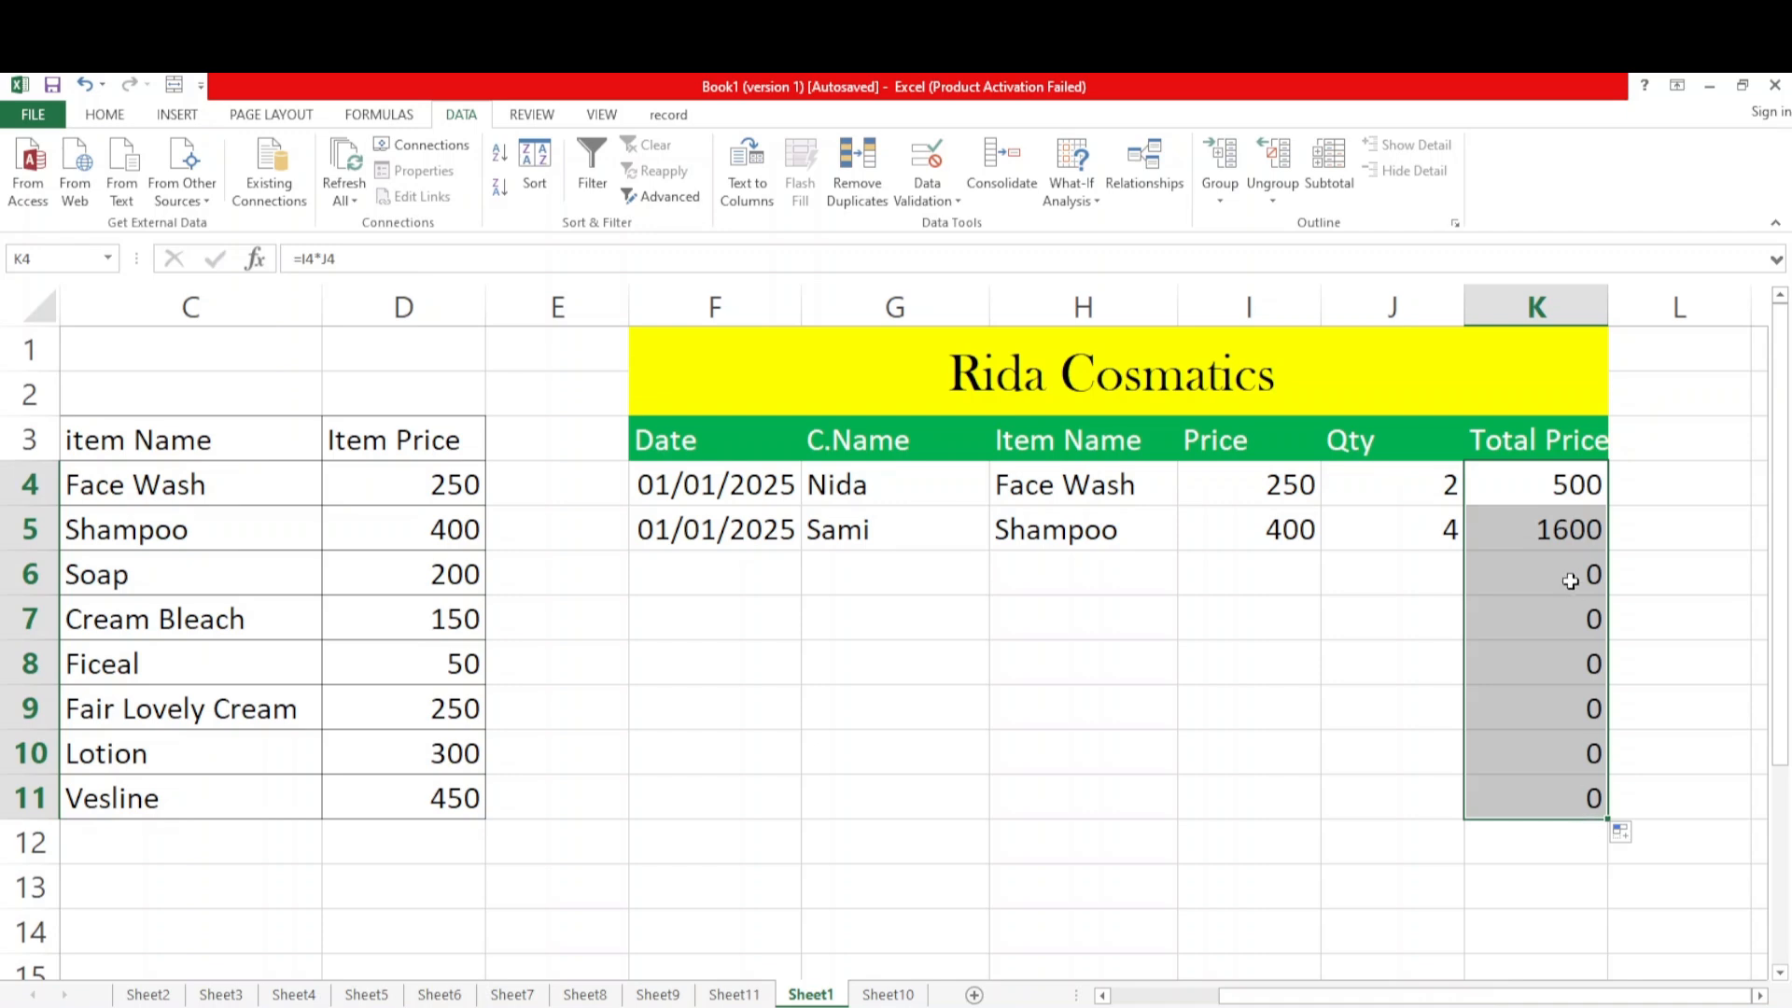
drag(1572, 580, 1568, 798)
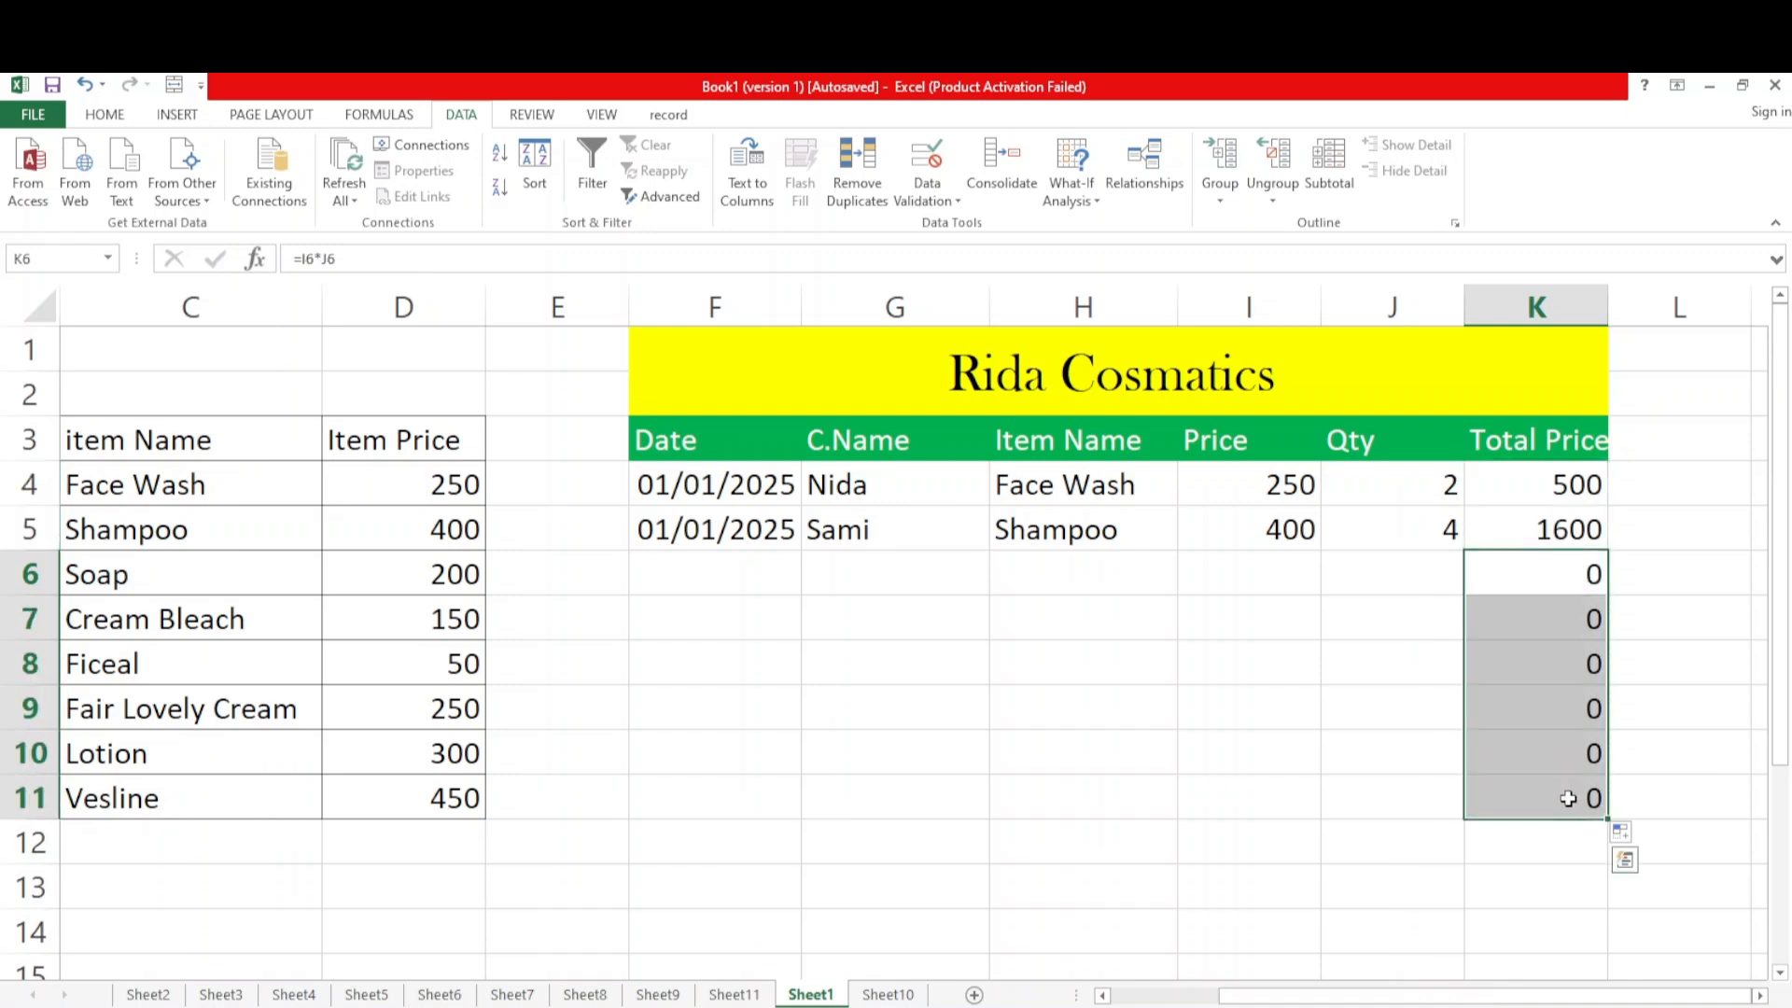
key(Delete)
Start the third sale in row 6 by choosing the date 02/02/2025 in F6 and entering the customer's name in G6
click(711, 578)
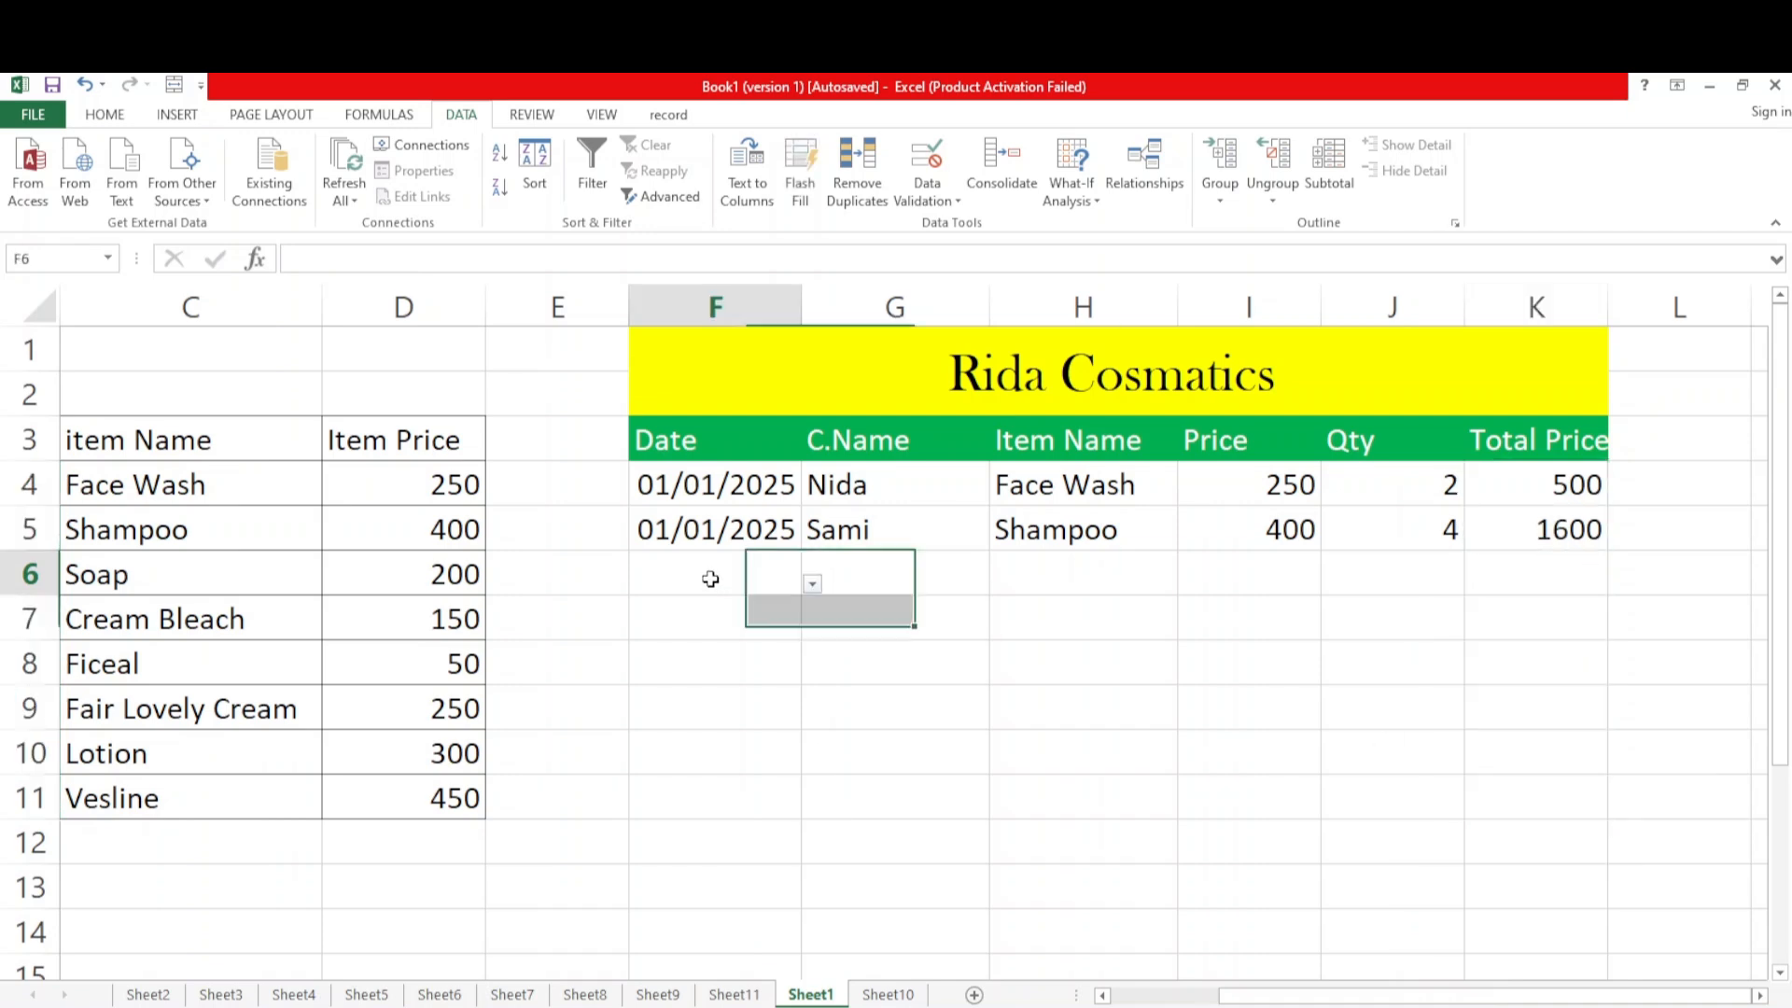
click(813, 586)
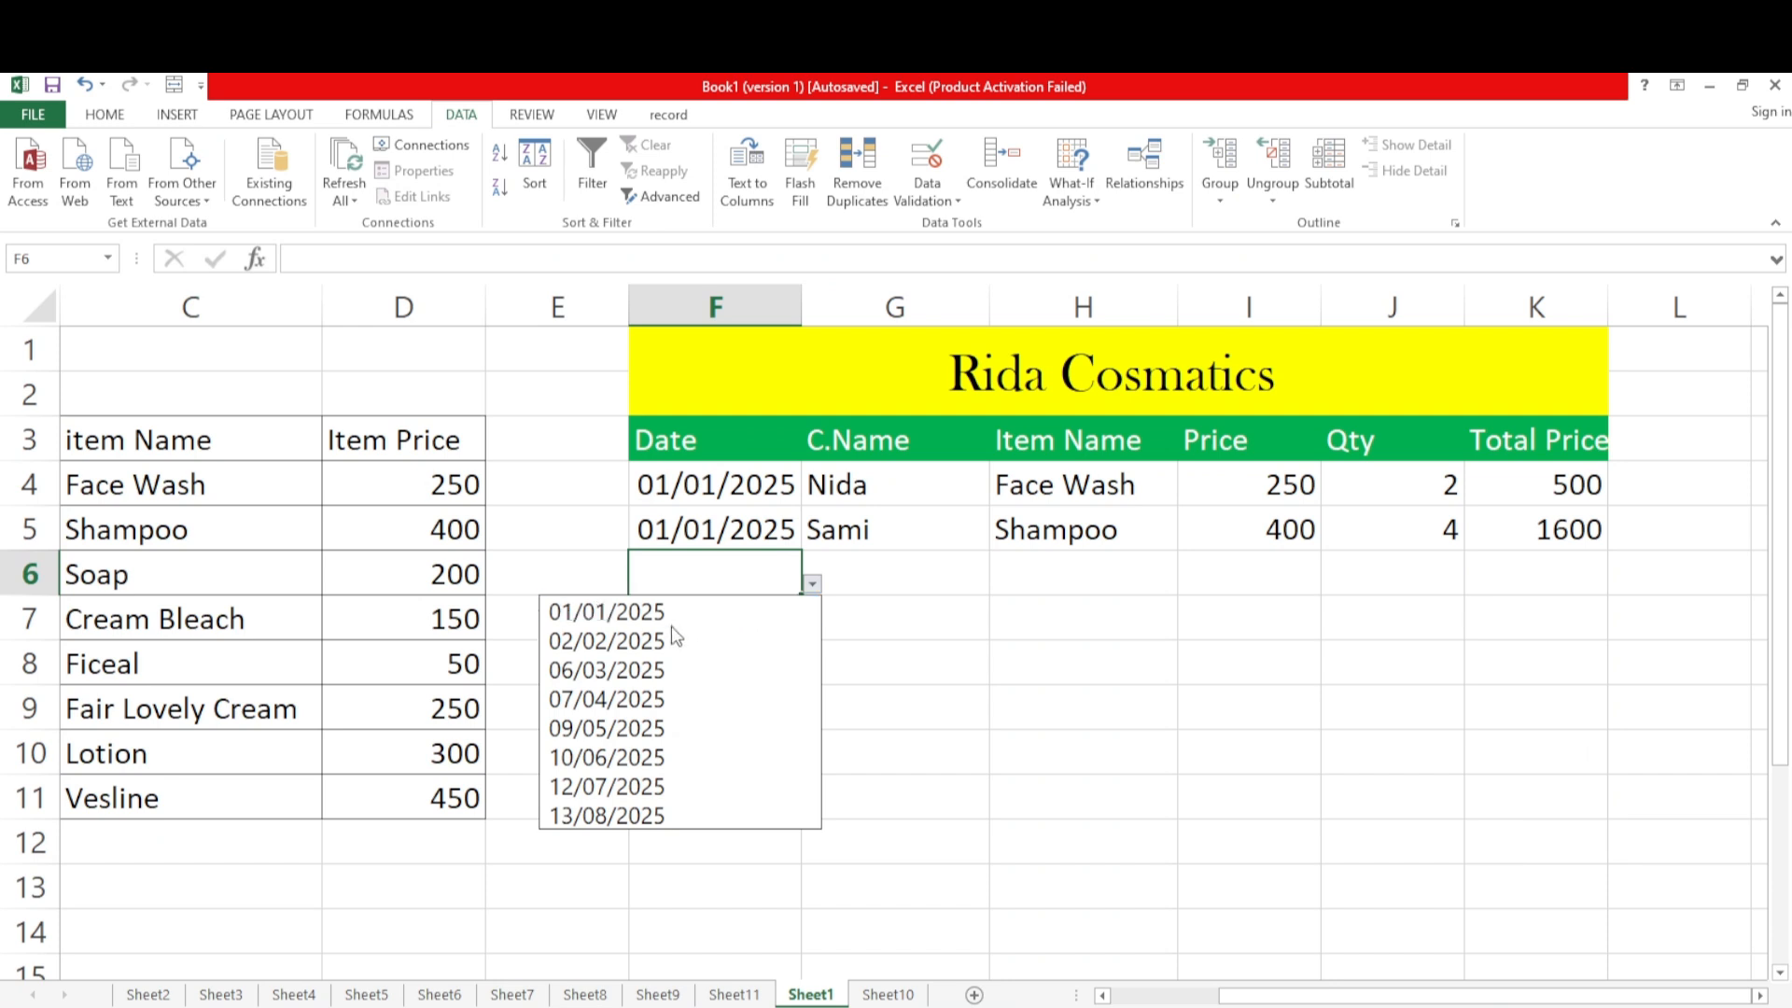
click(663, 635)
click(848, 572)
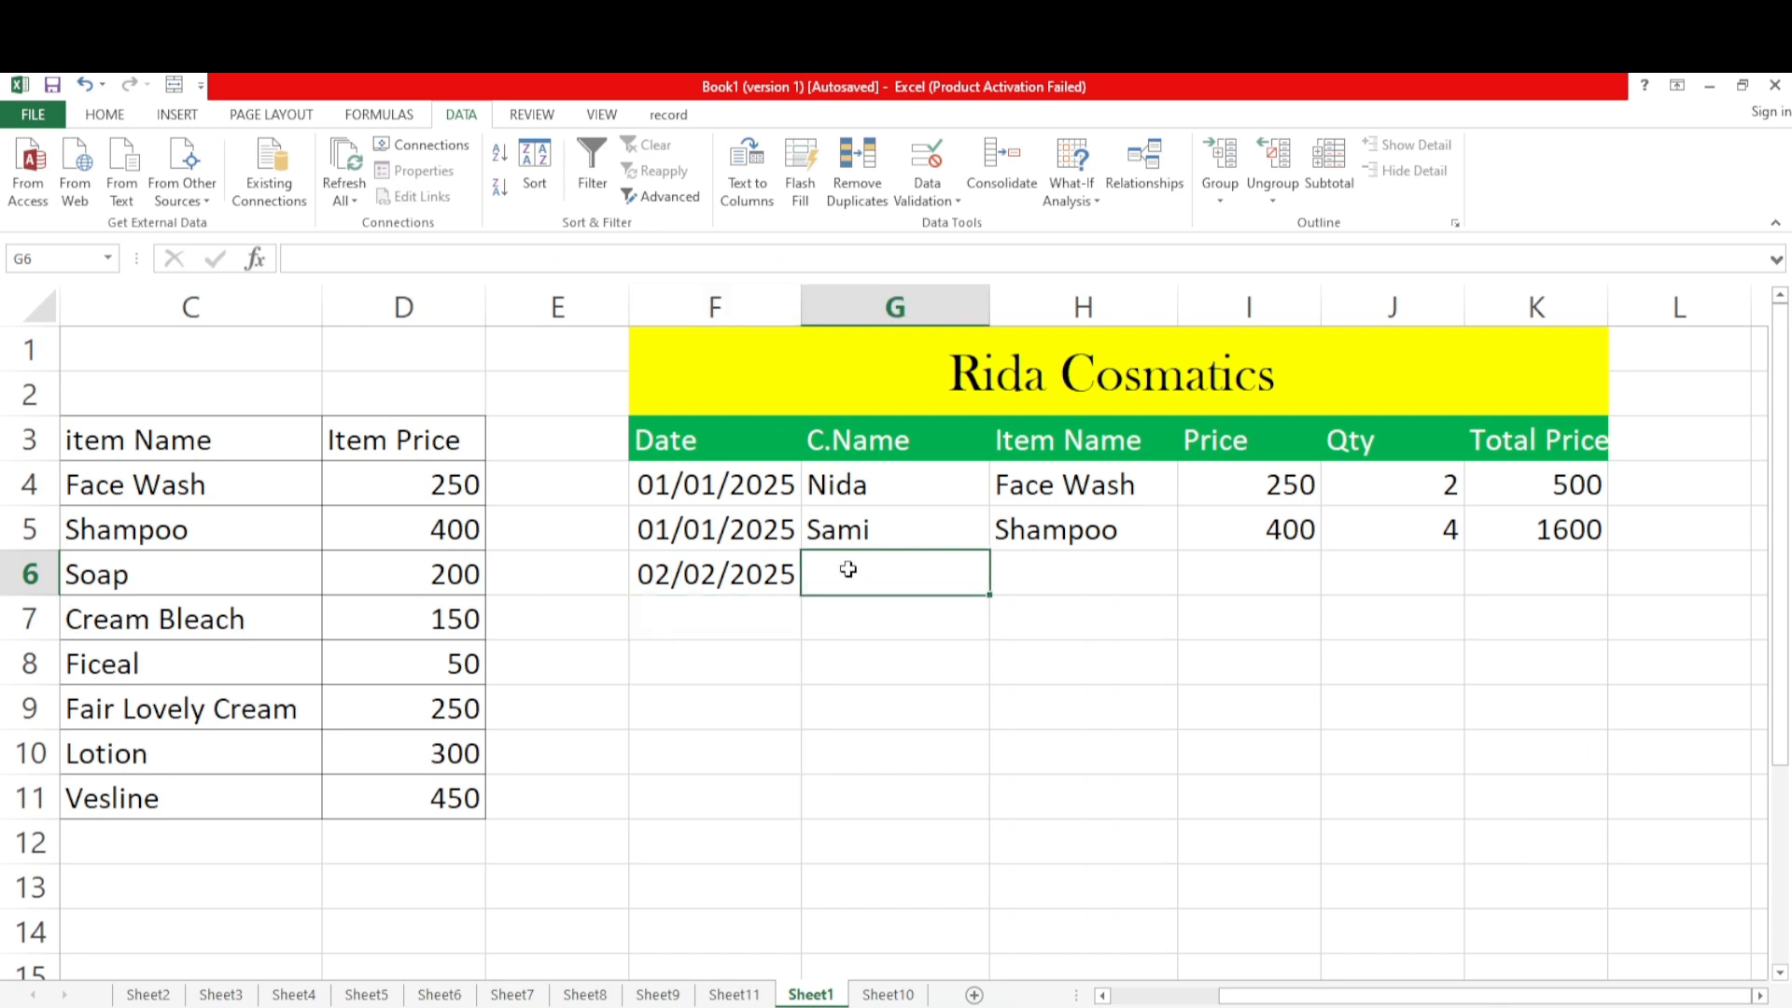
text(Uroo)
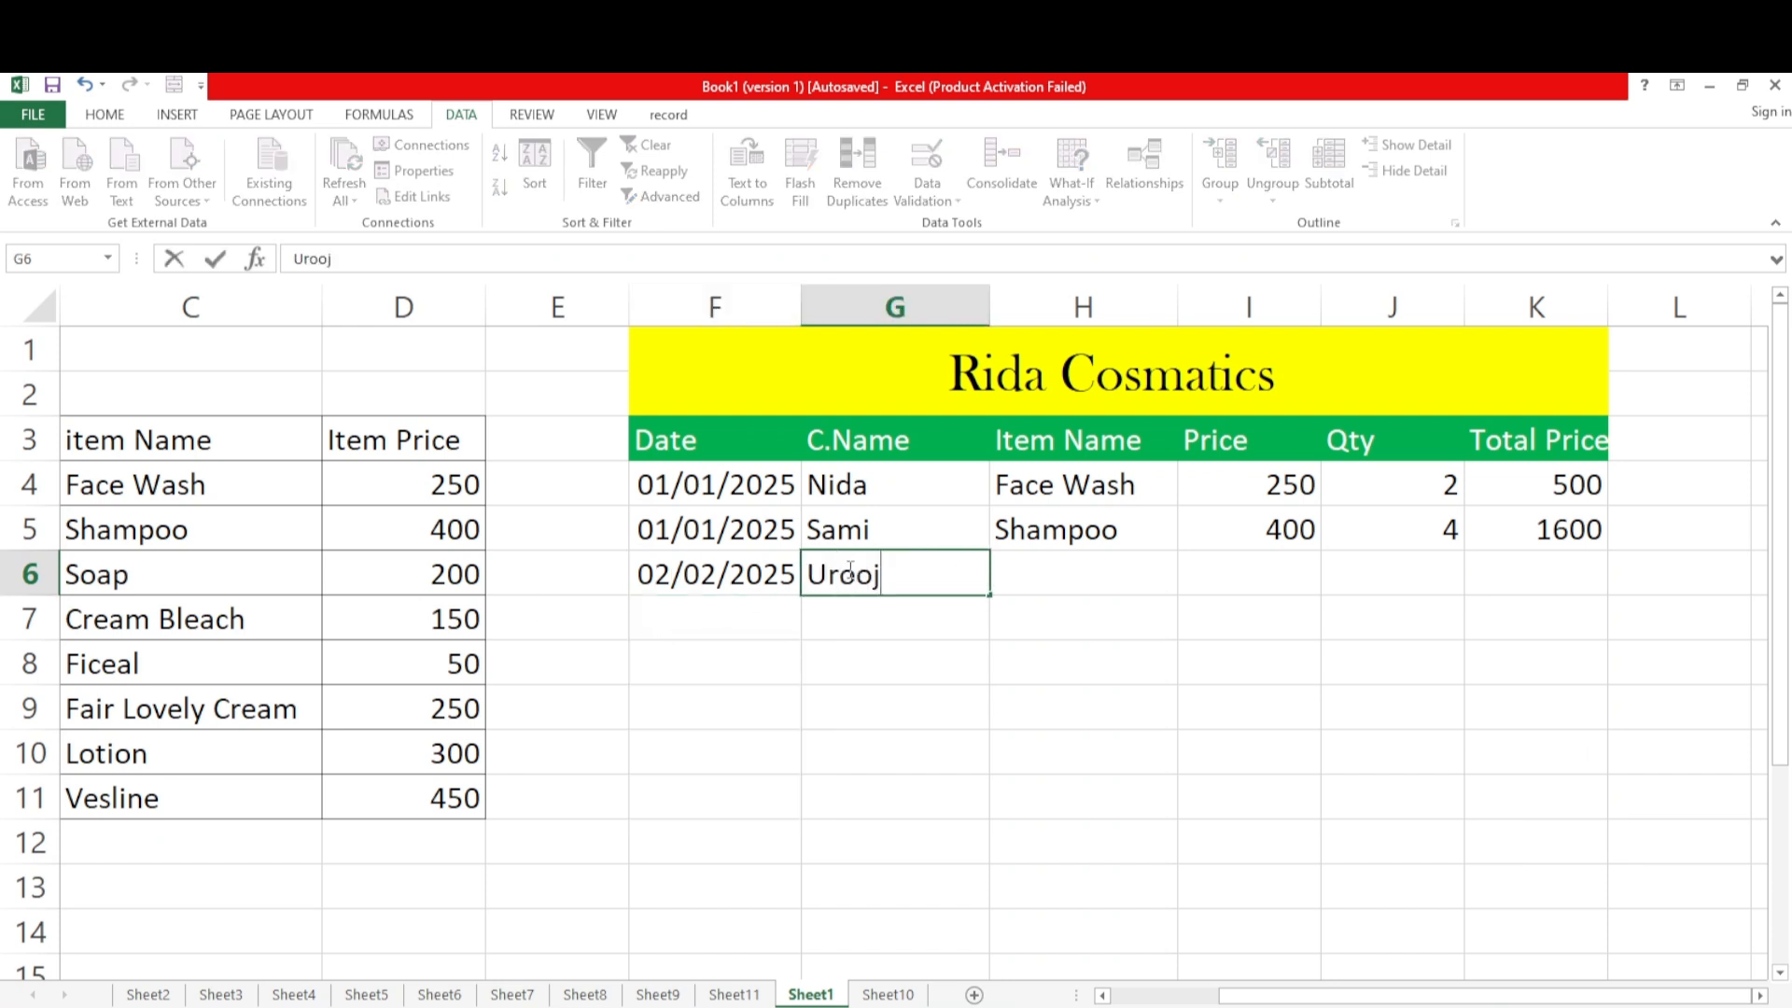
text(j)
Choose Soap as the item in H6 and 200 as its price in I6 from the dropdowns
click(1039, 593)
click(1192, 599)
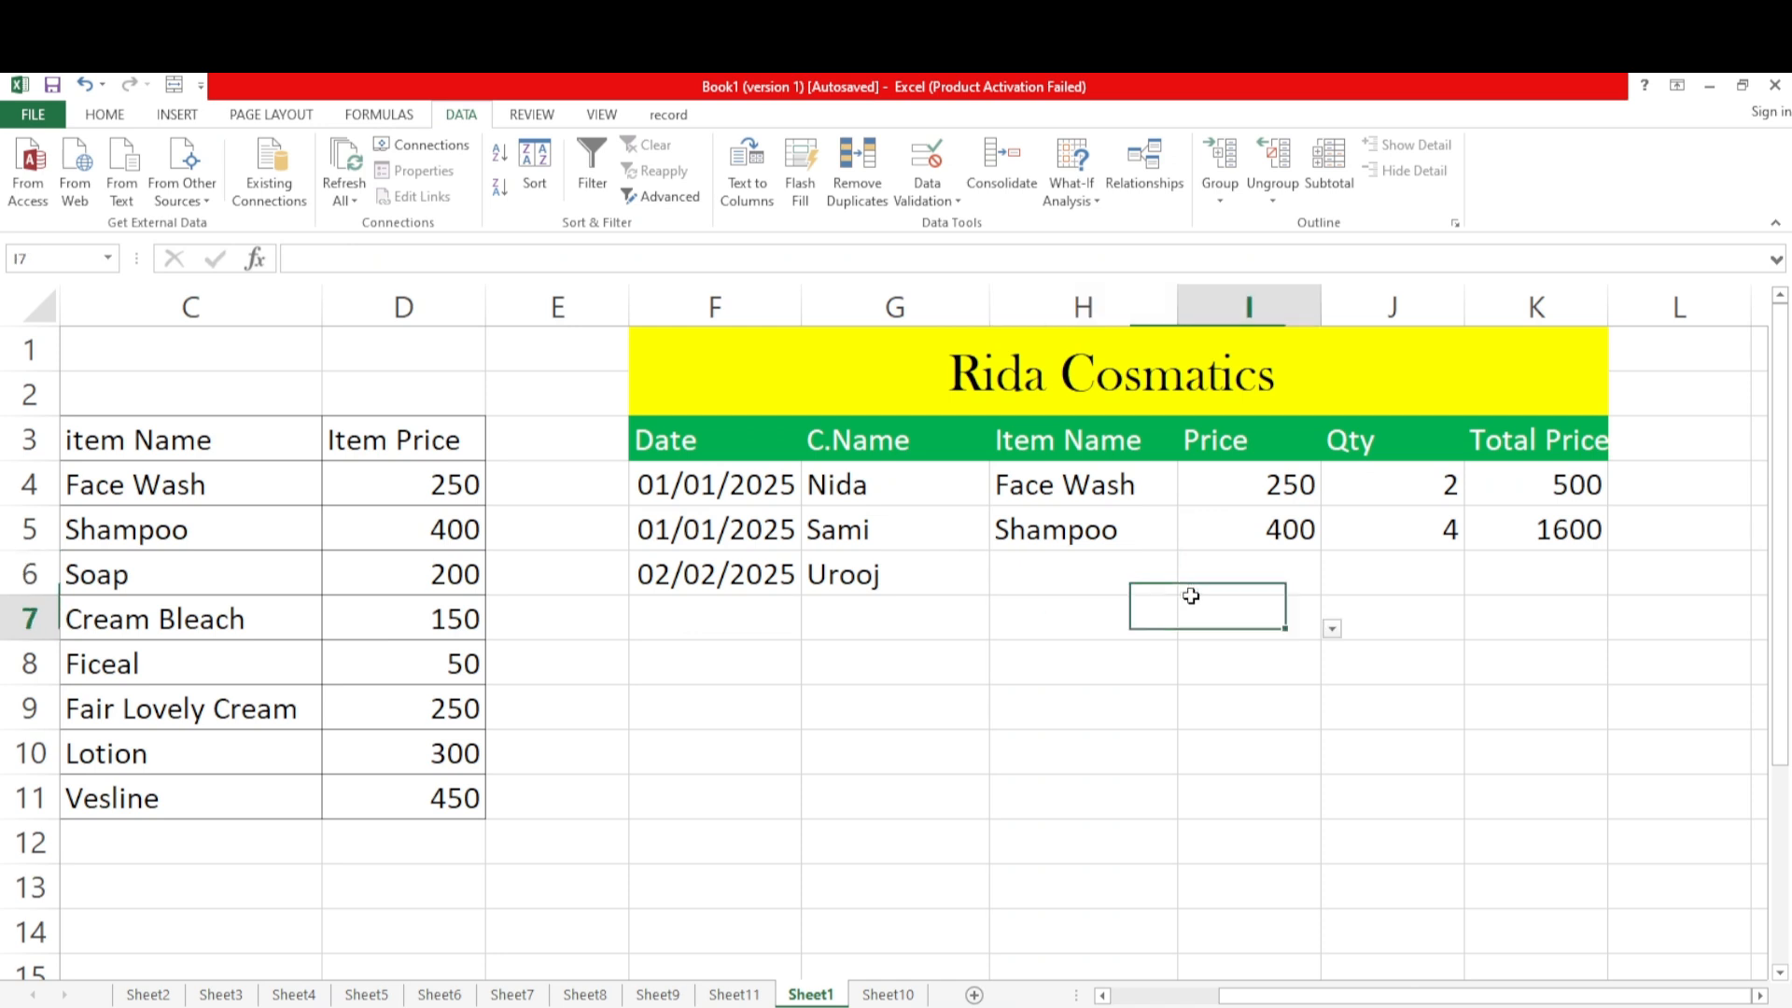
click(1127, 569)
click(1185, 582)
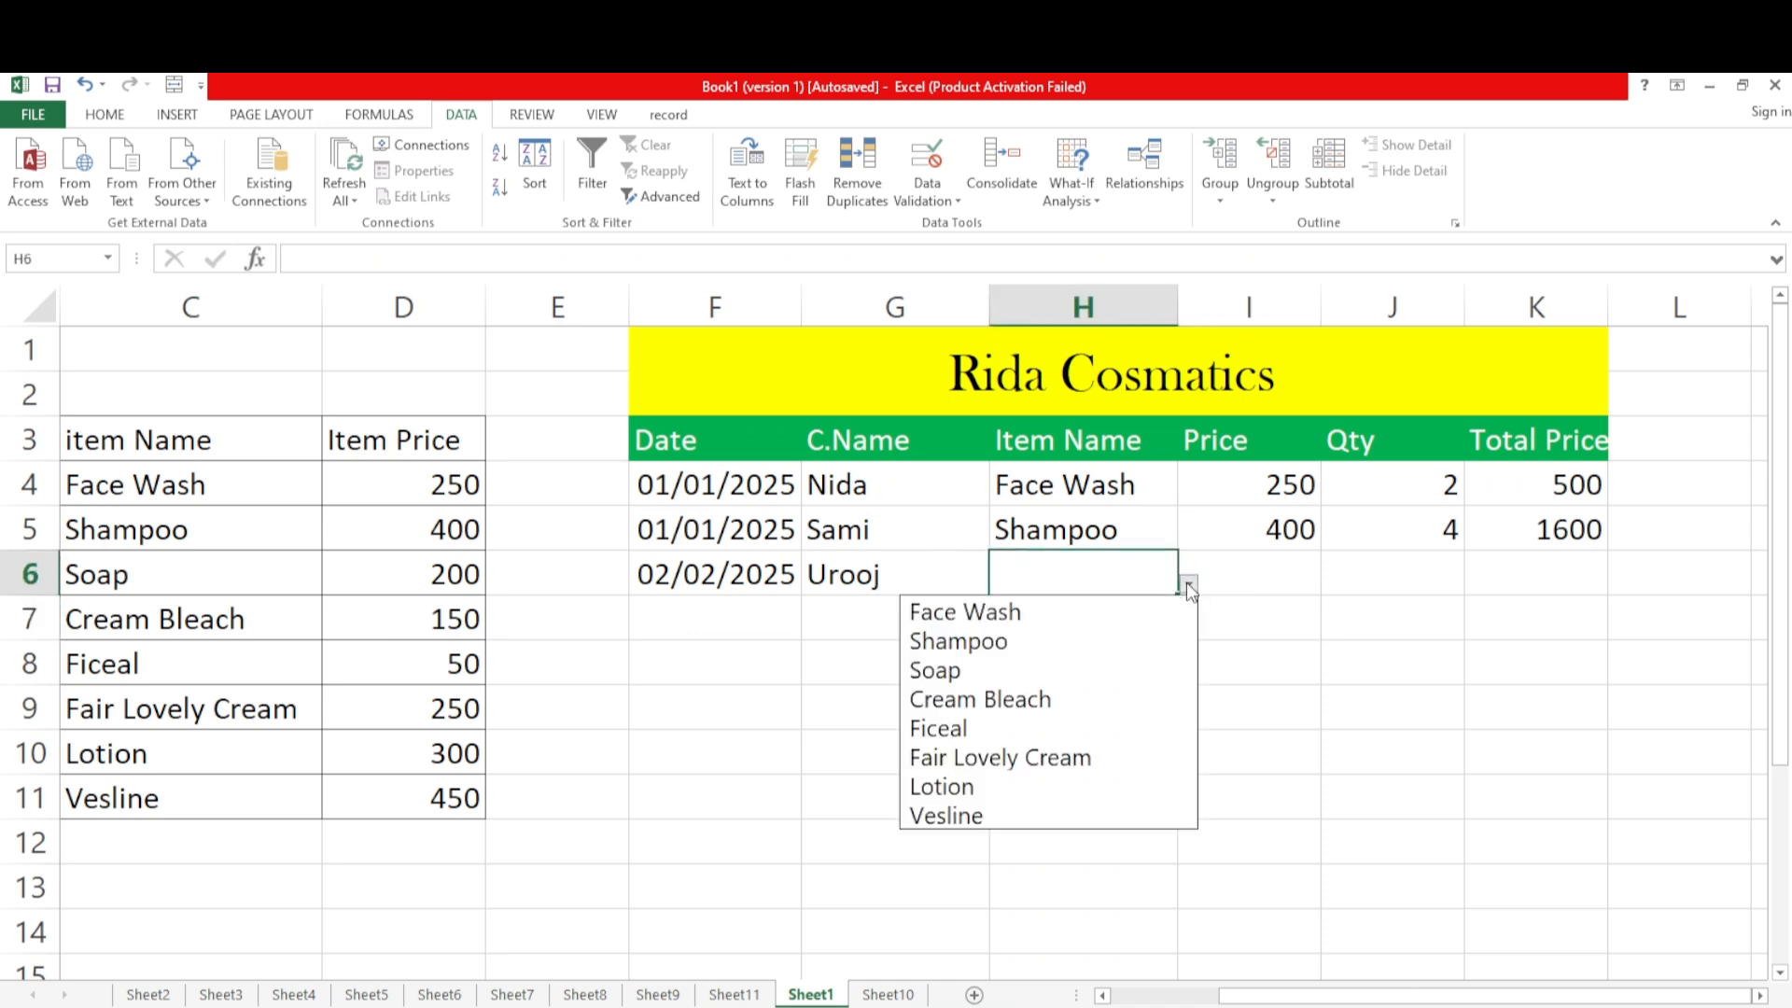
click(970, 670)
click(1280, 572)
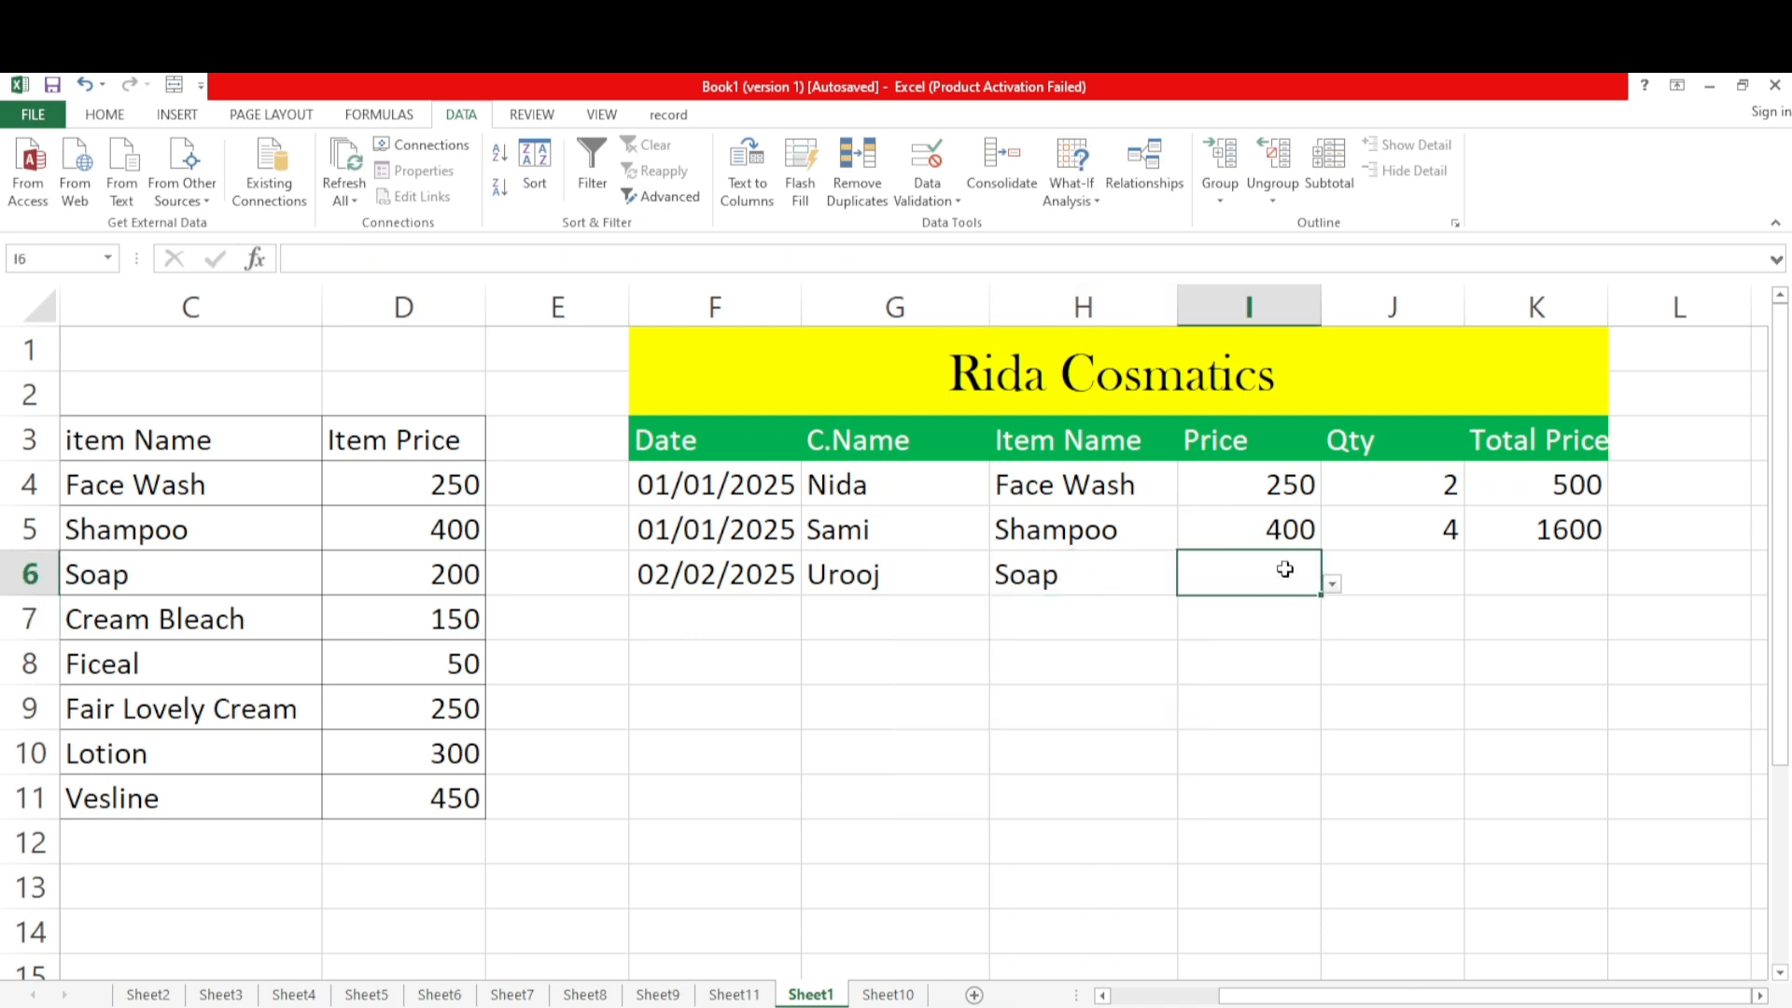
click(1333, 583)
click(1109, 669)
Choose 3 from the Qty dropdown in J6 for the Soap sale
click(1386, 583)
click(1476, 584)
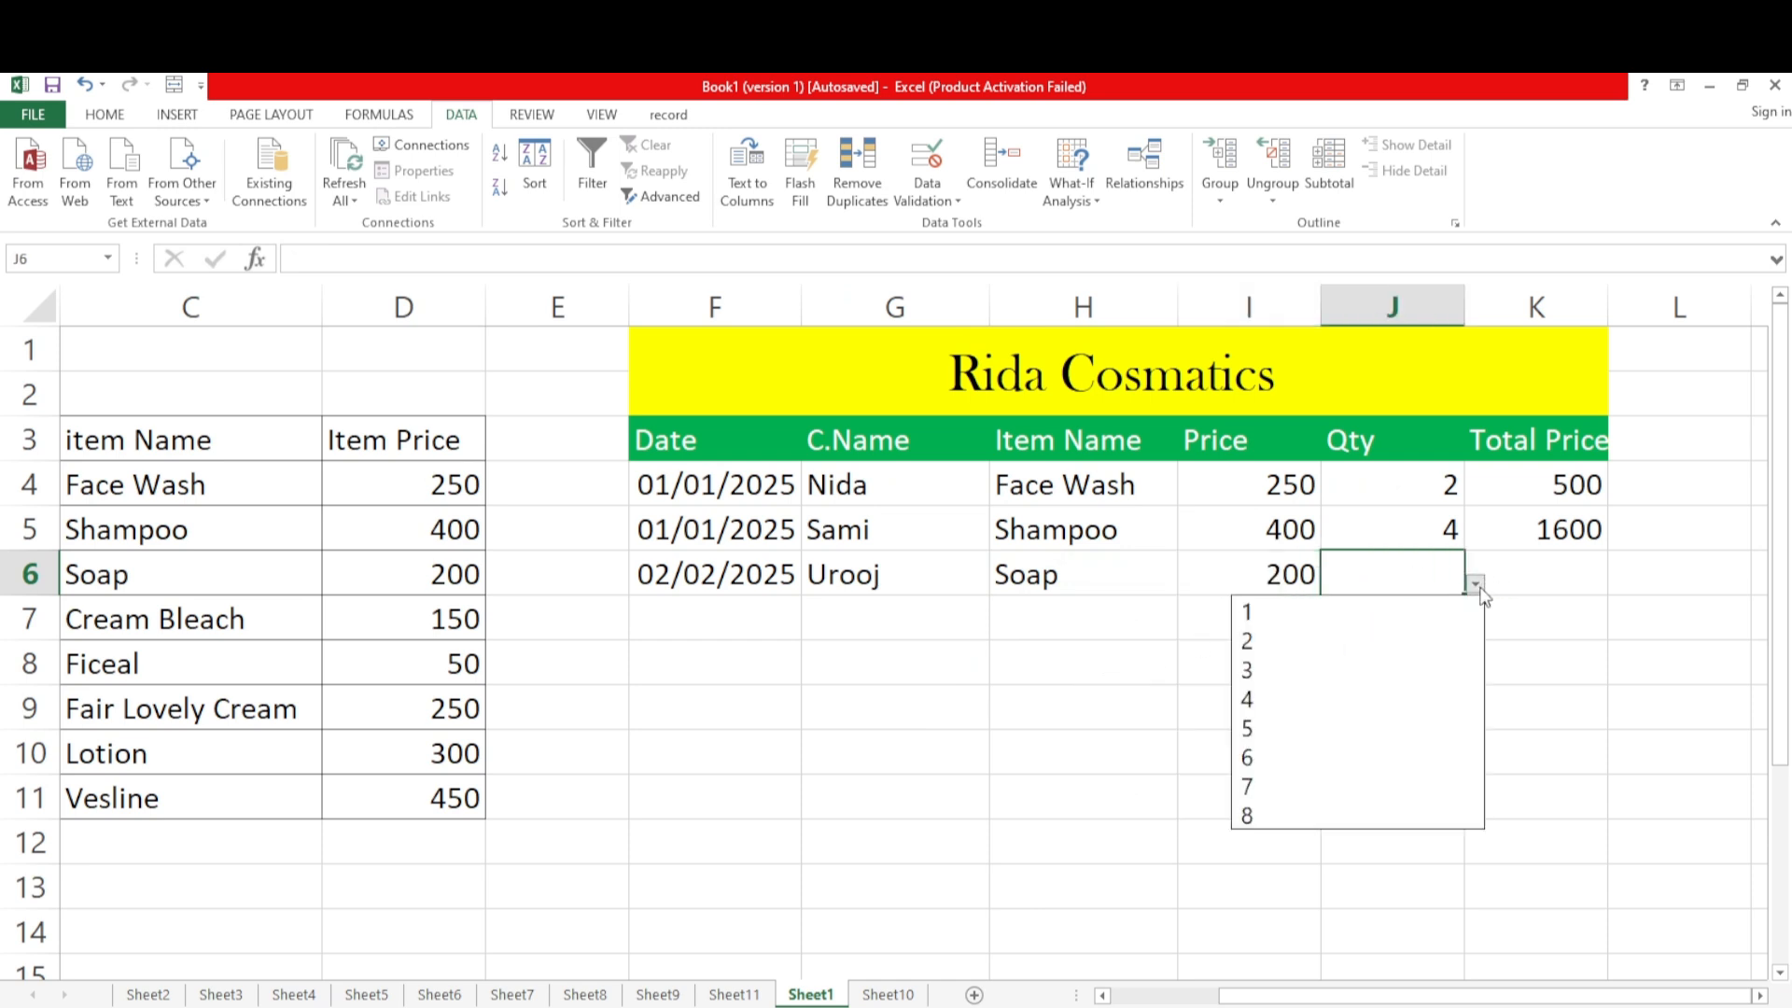
click(1327, 669)
click(1412, 672)
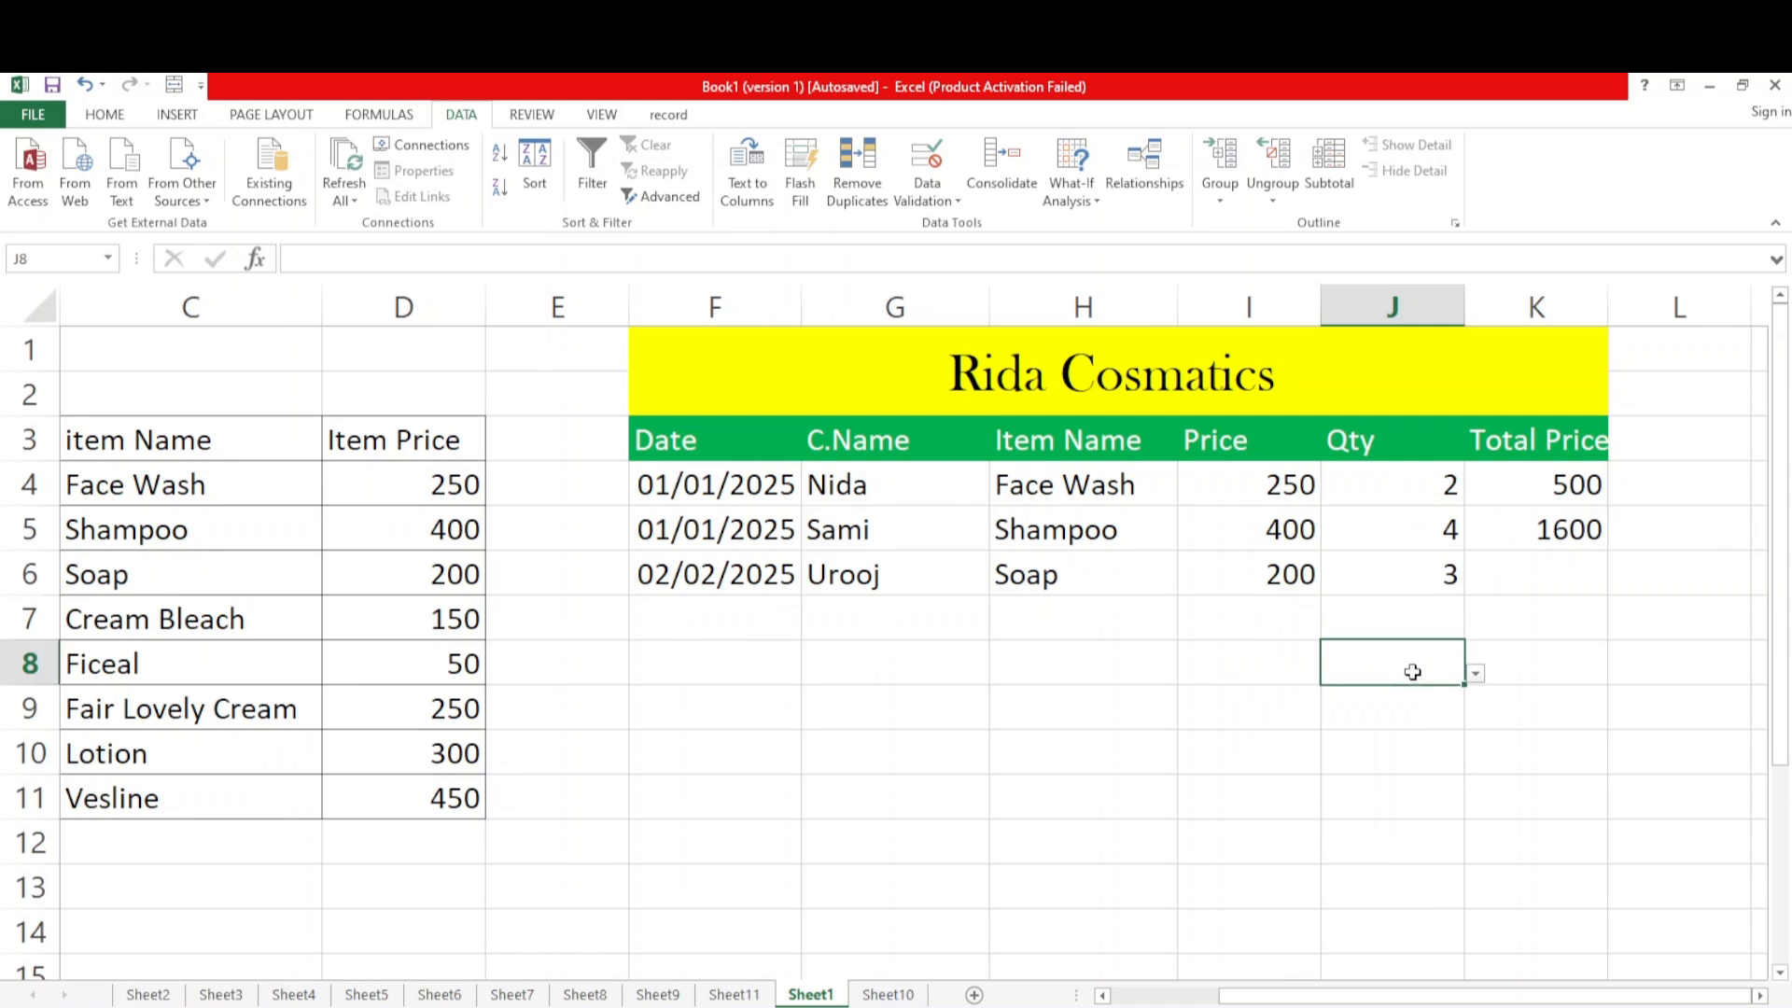
Fill the Total Price formula from K5 down through K11
click(1520, 566)
click(1592, 525)
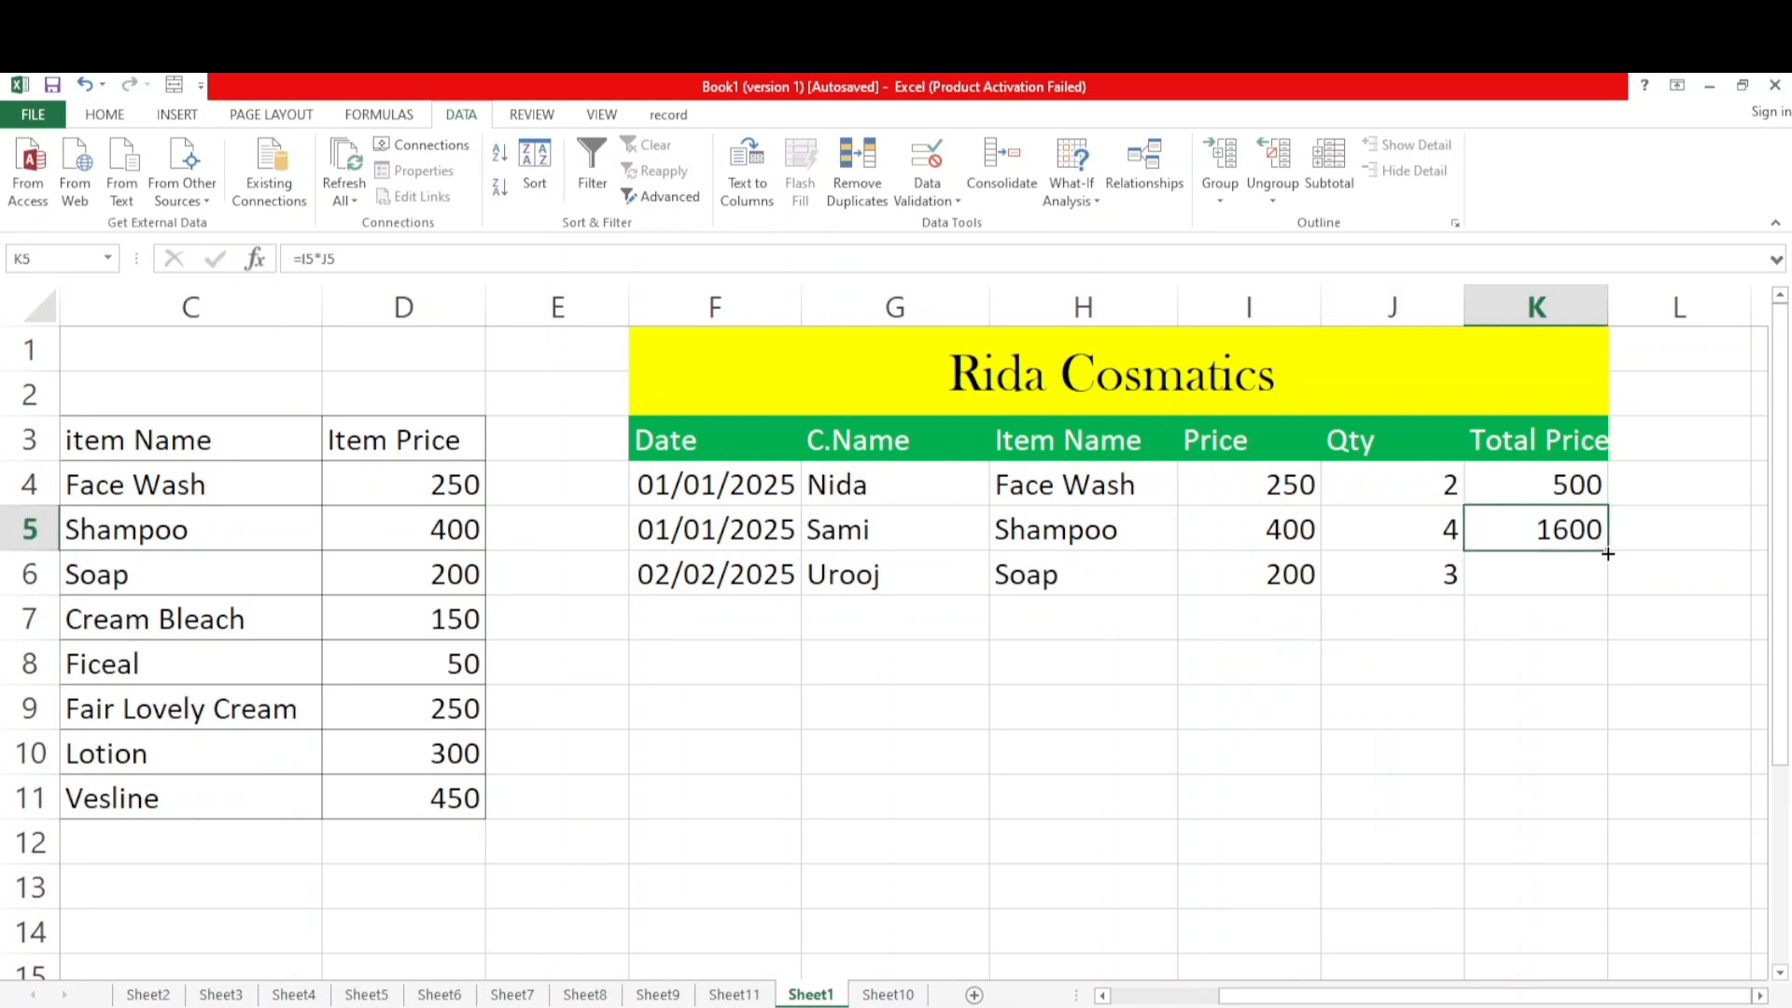
drag(1607, 553, 1610, 597)
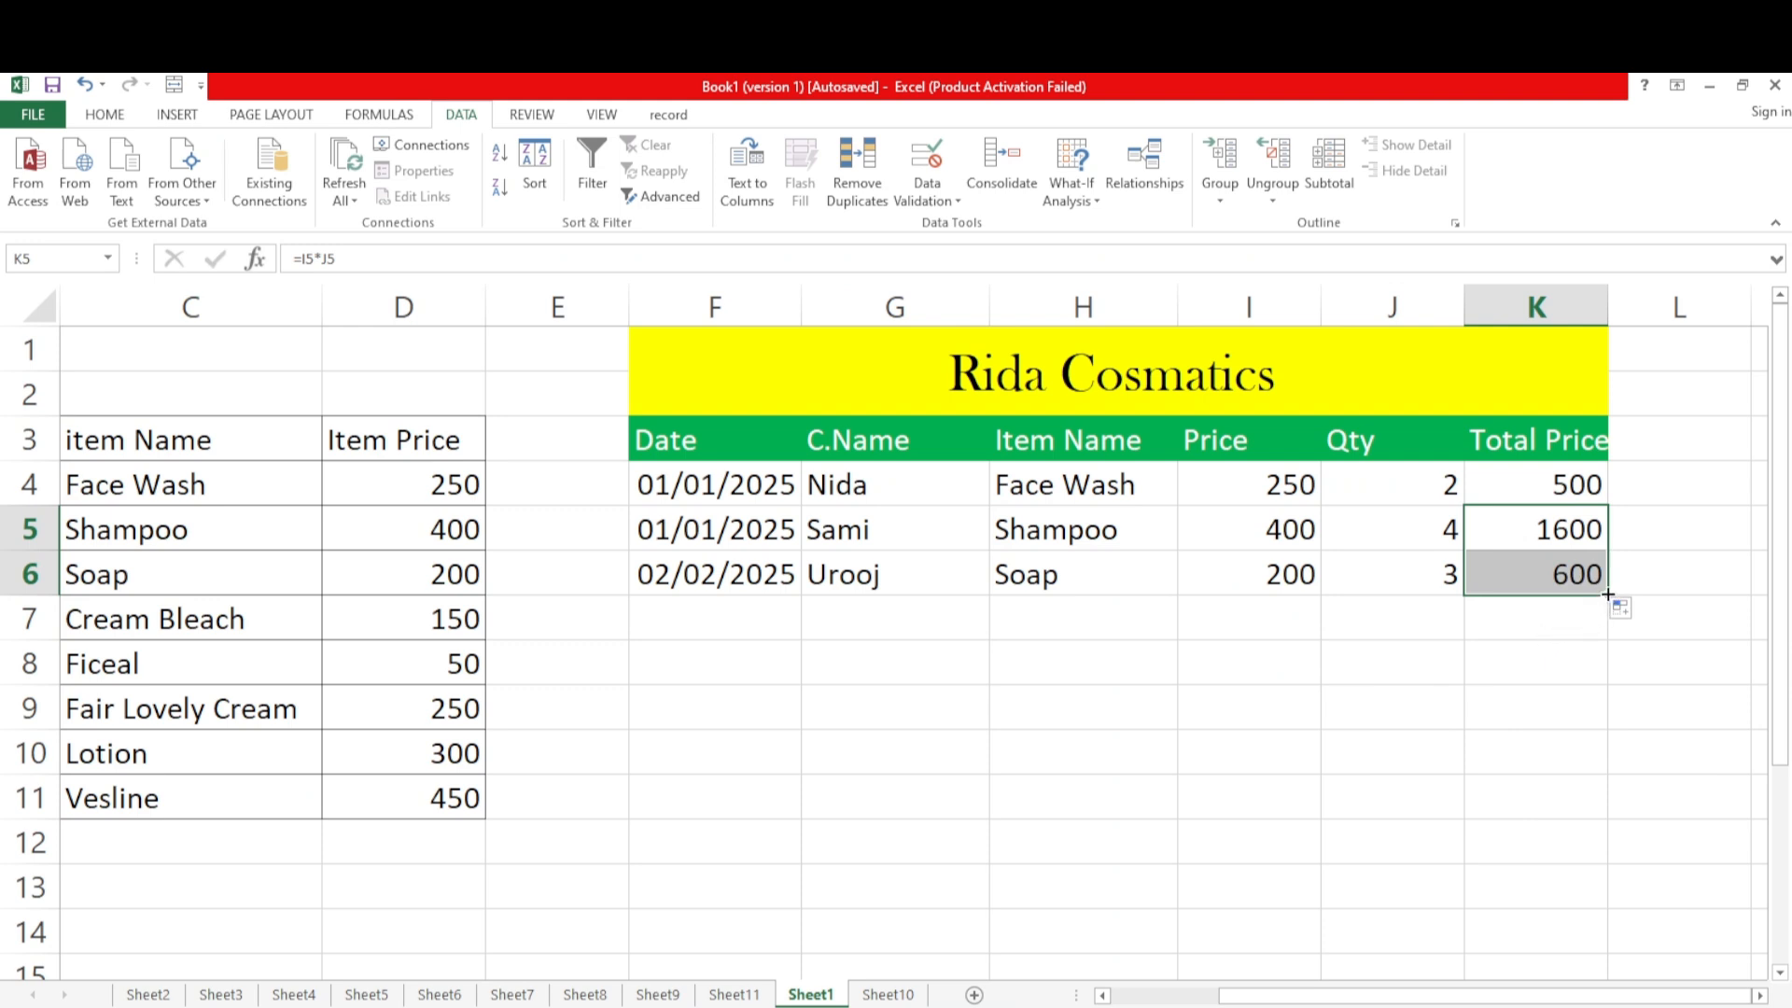
drag(1607, 595, 1612, 818)
click(1227, 726)
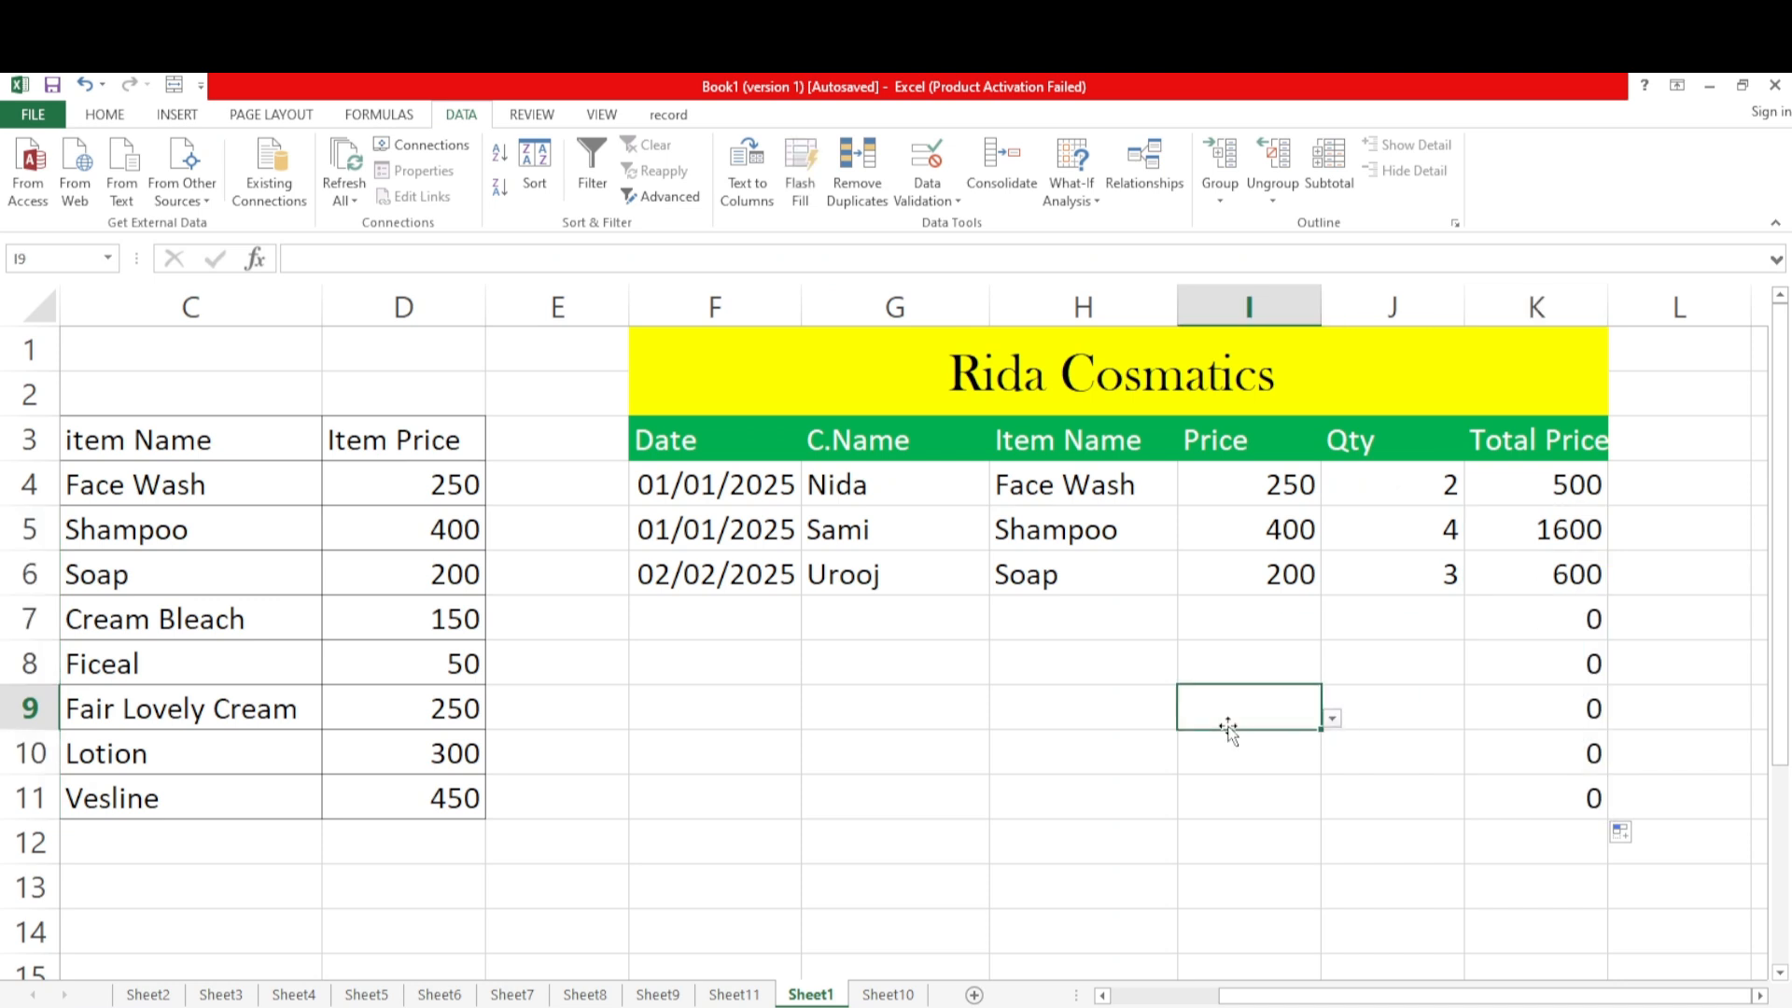
Start the fourth sale in row 7 by choosing the date 06/03/2025 in F7 and entering the customer's name in G7
click(735, 624)
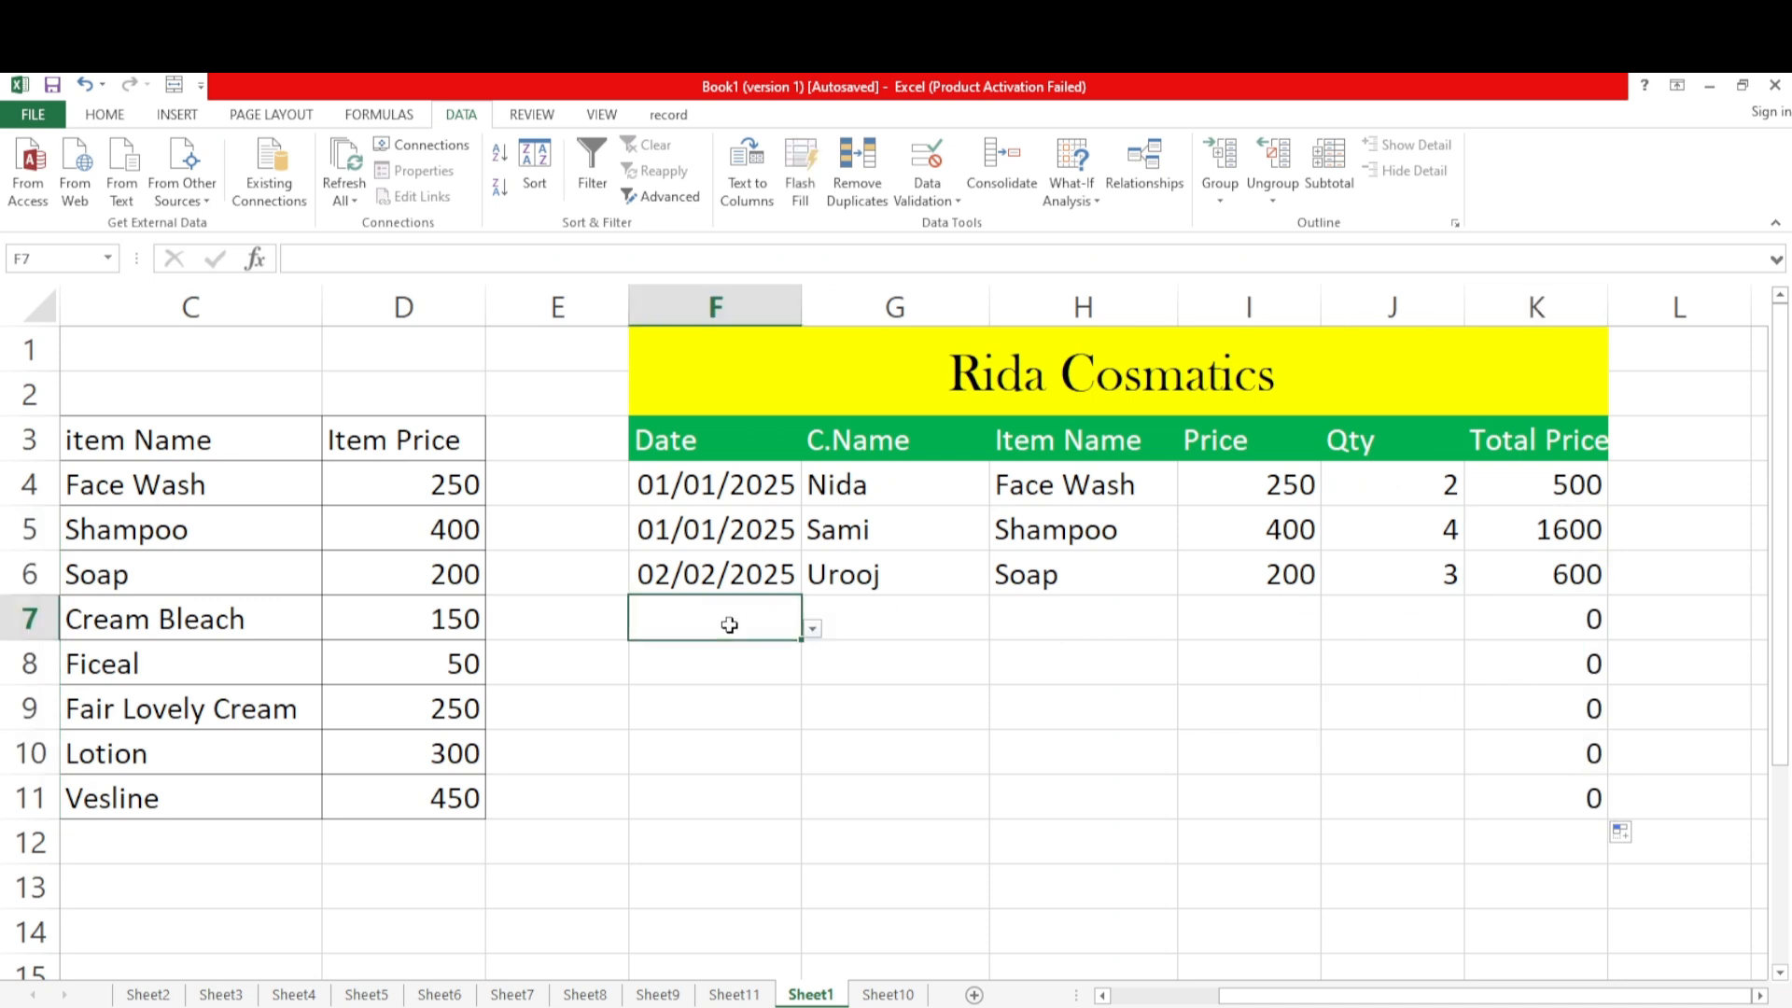
click(813, 629)
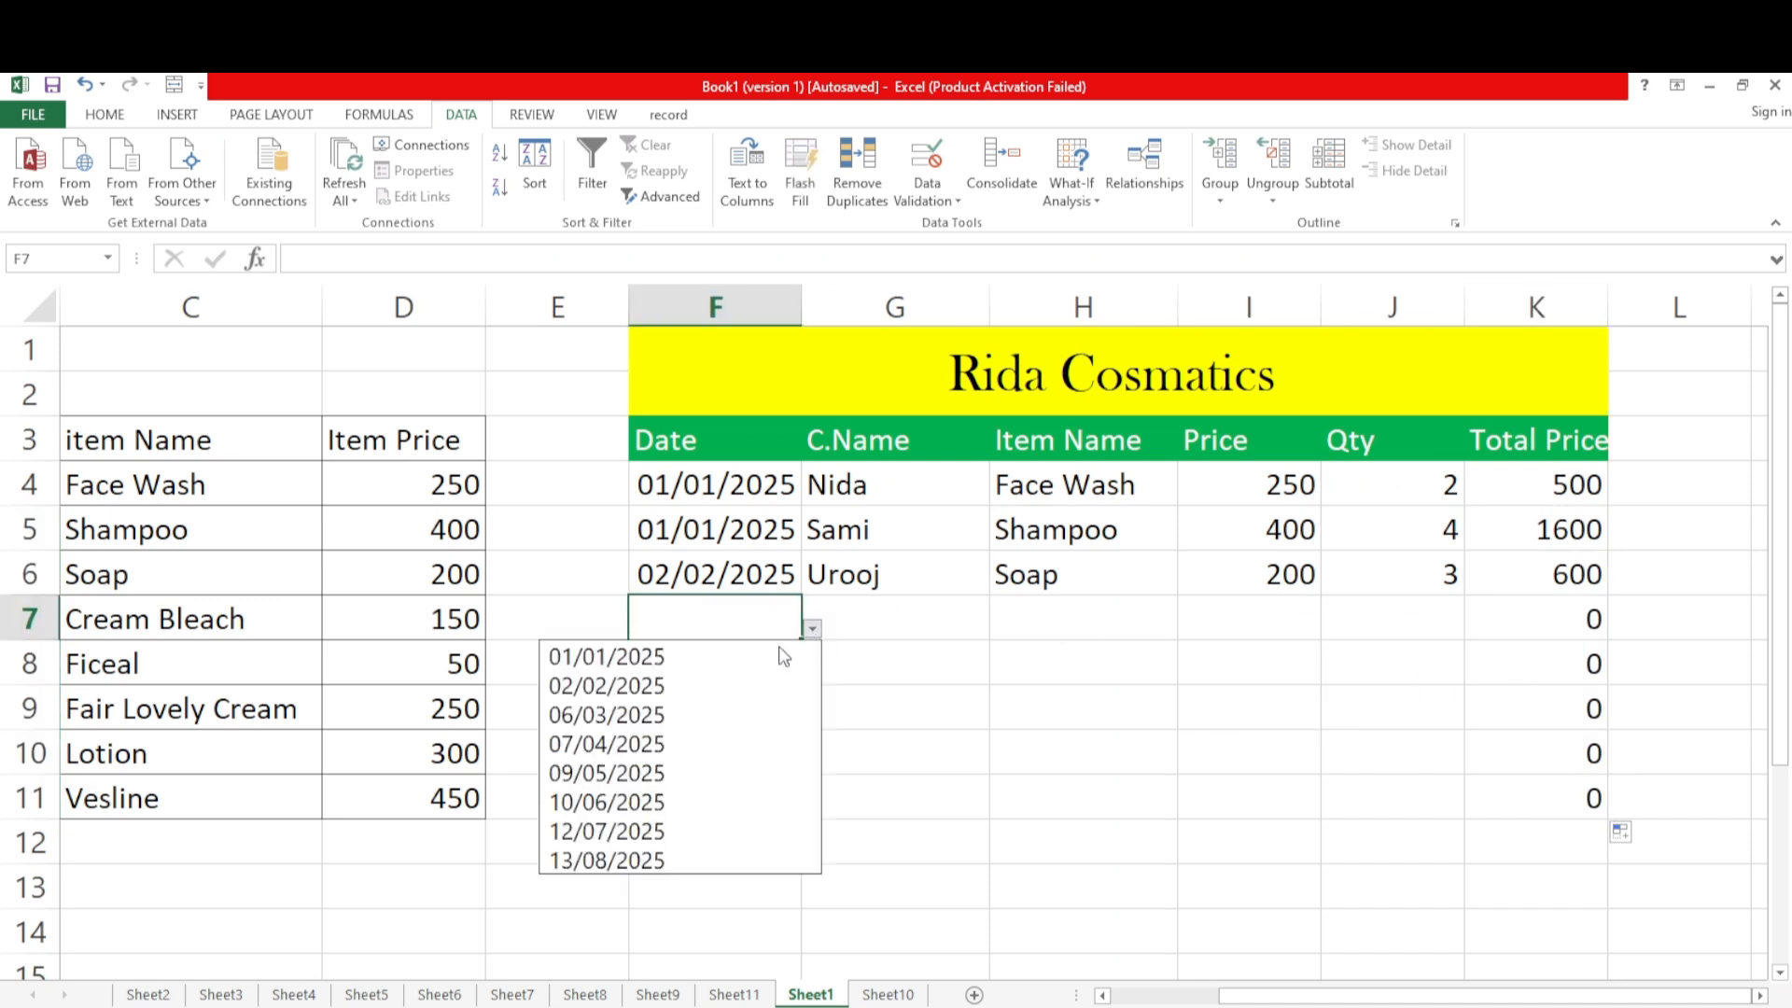
click(608, 715)
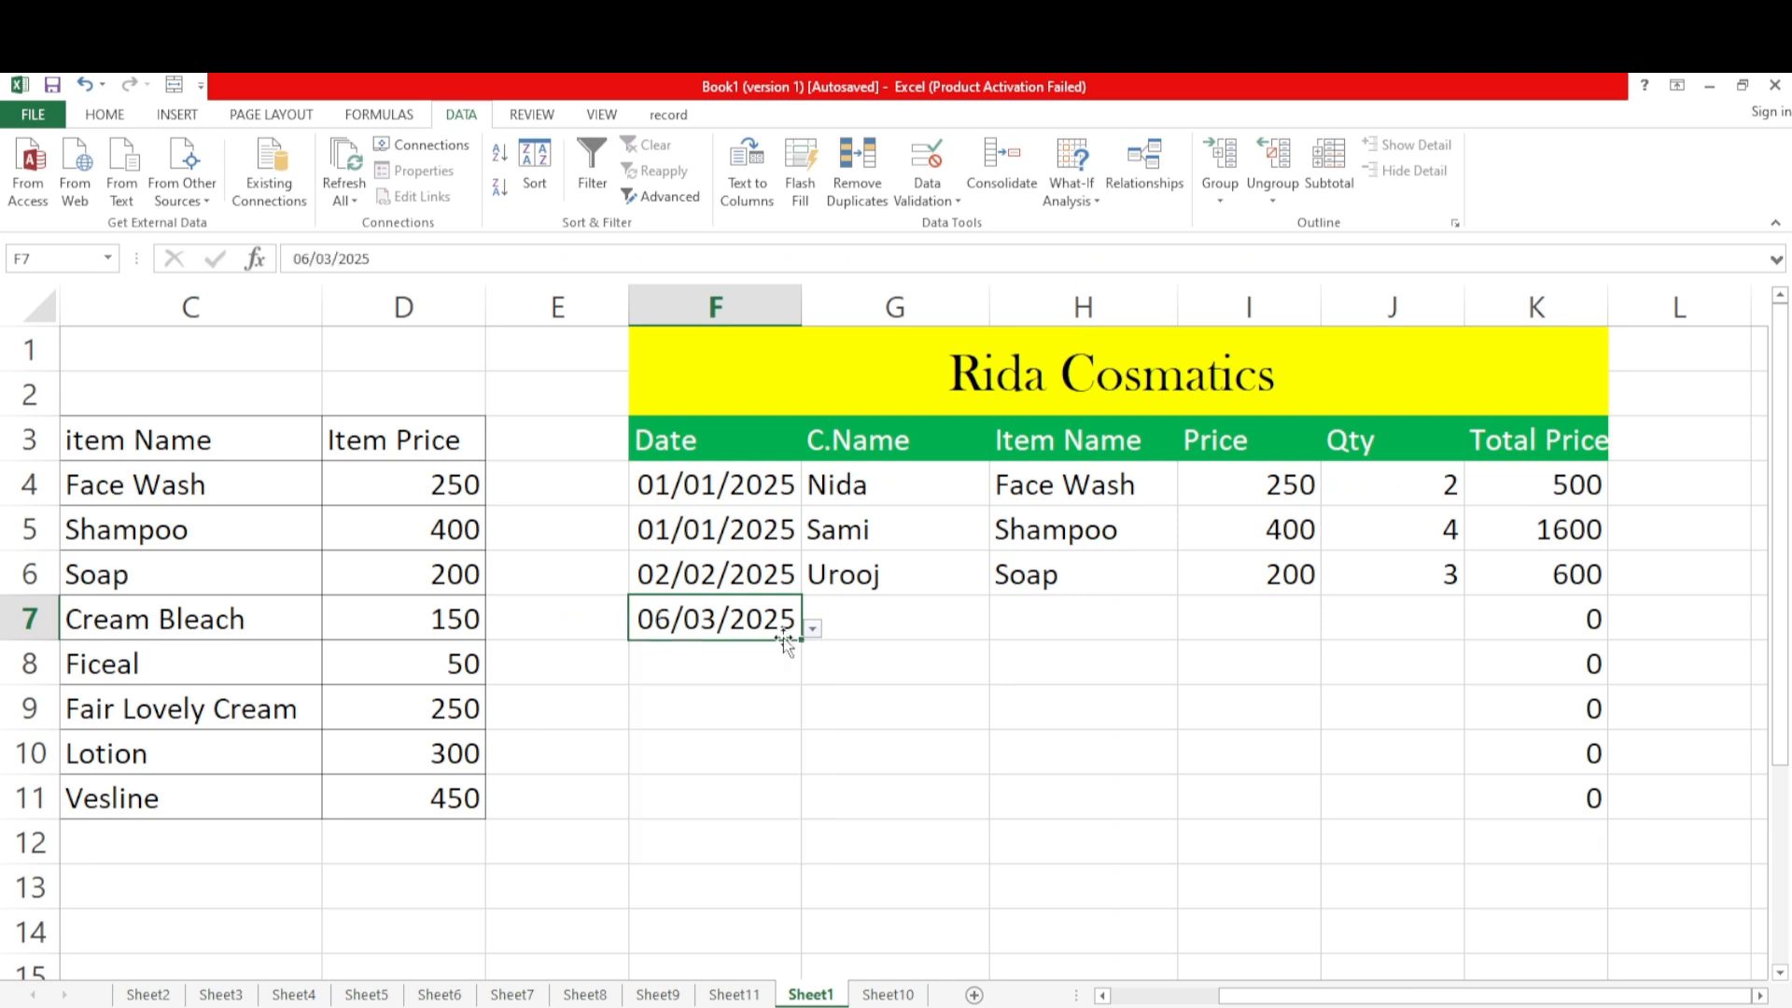
click(879, 624)
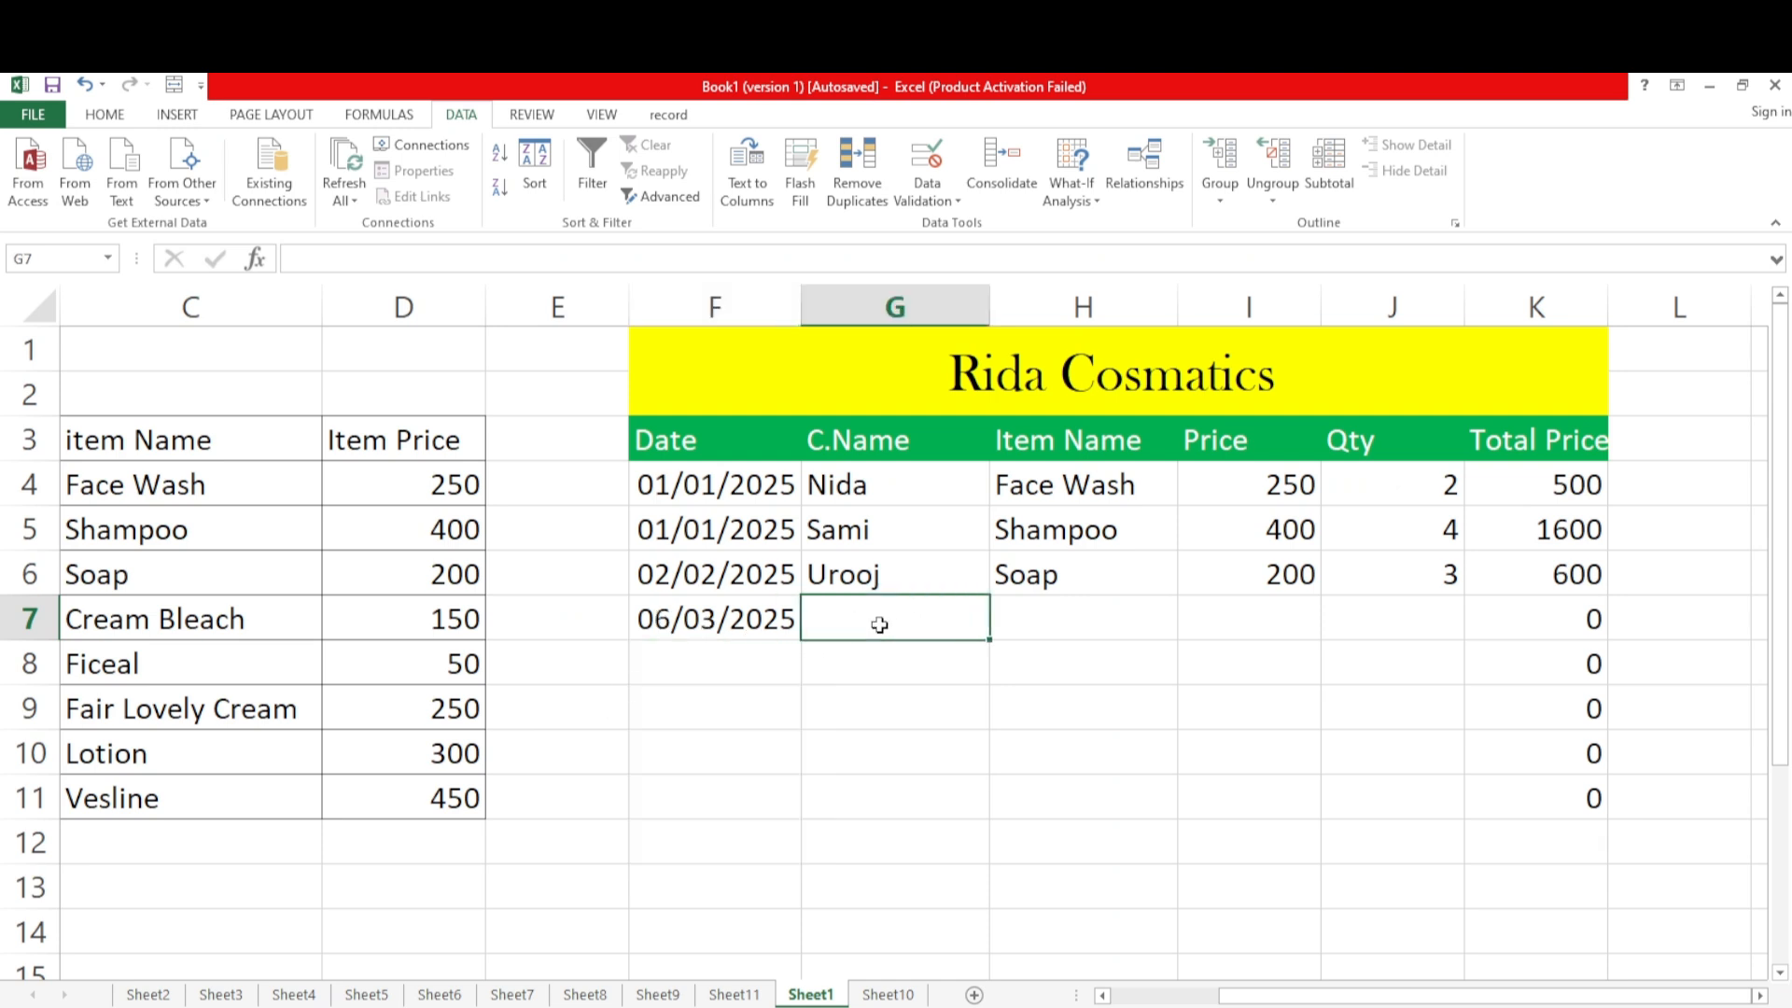
text(Umir)
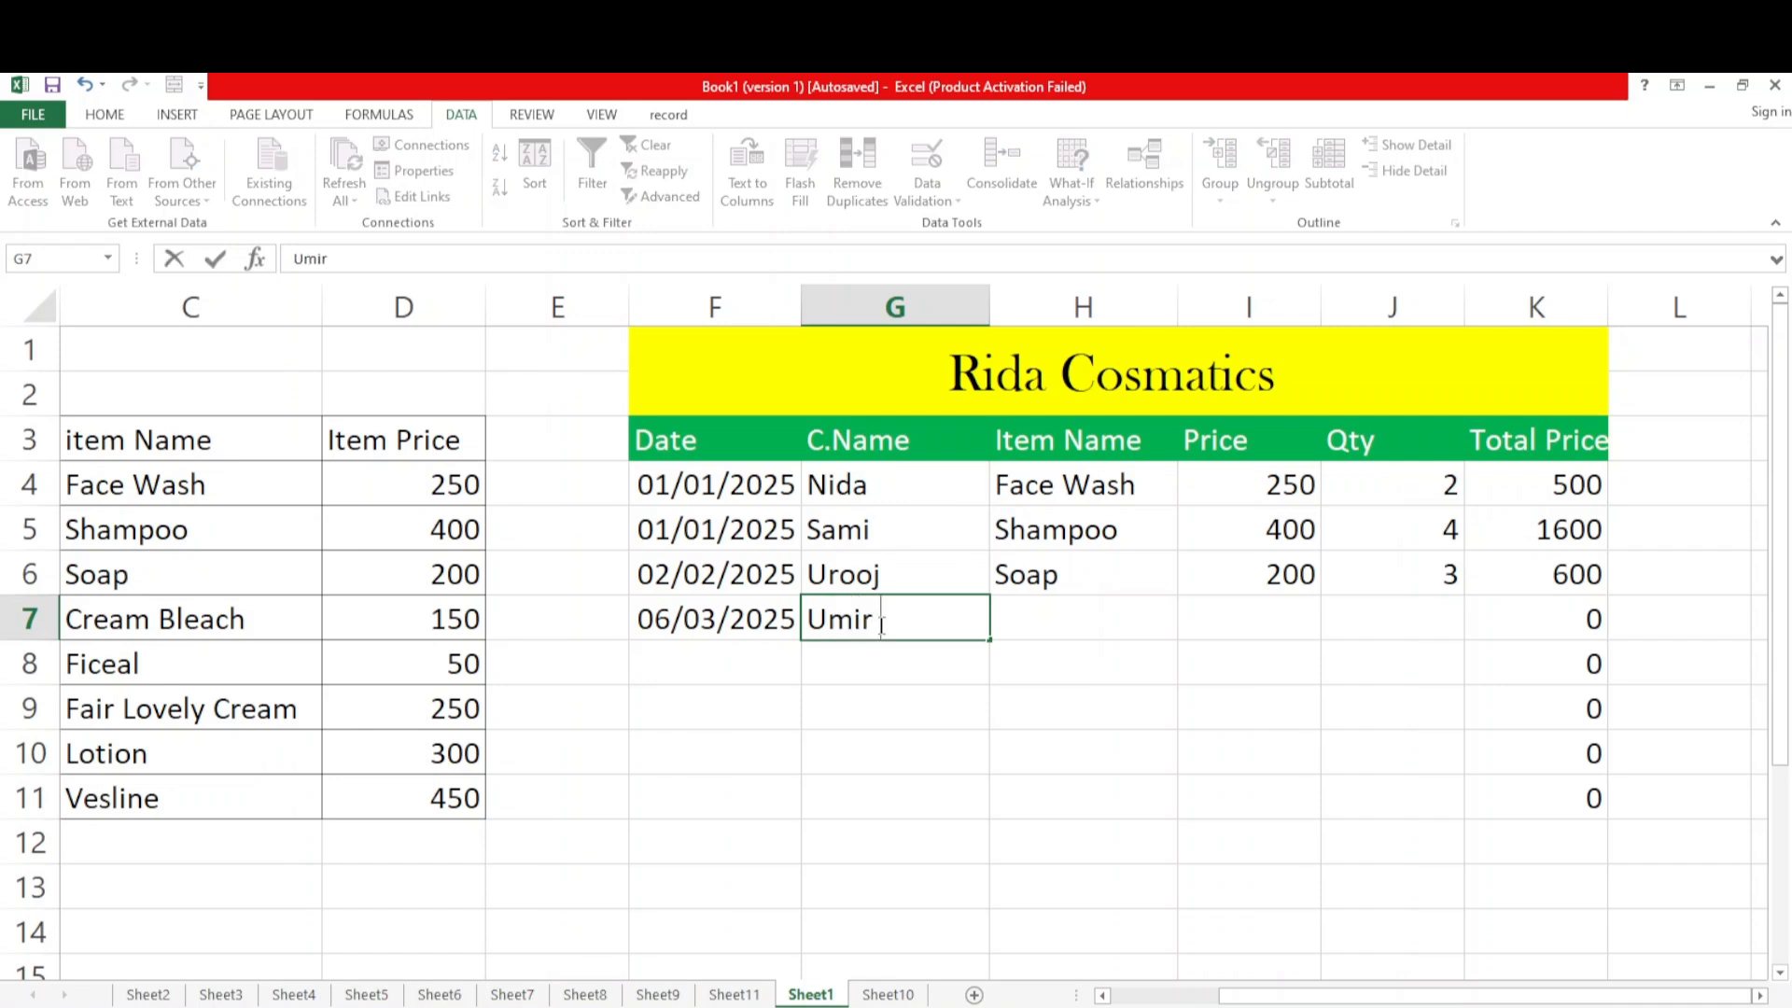
Choose Cream Bleach as the item in H7 and 150 as its price in I7 from the dropdowns
click(1056, 622)
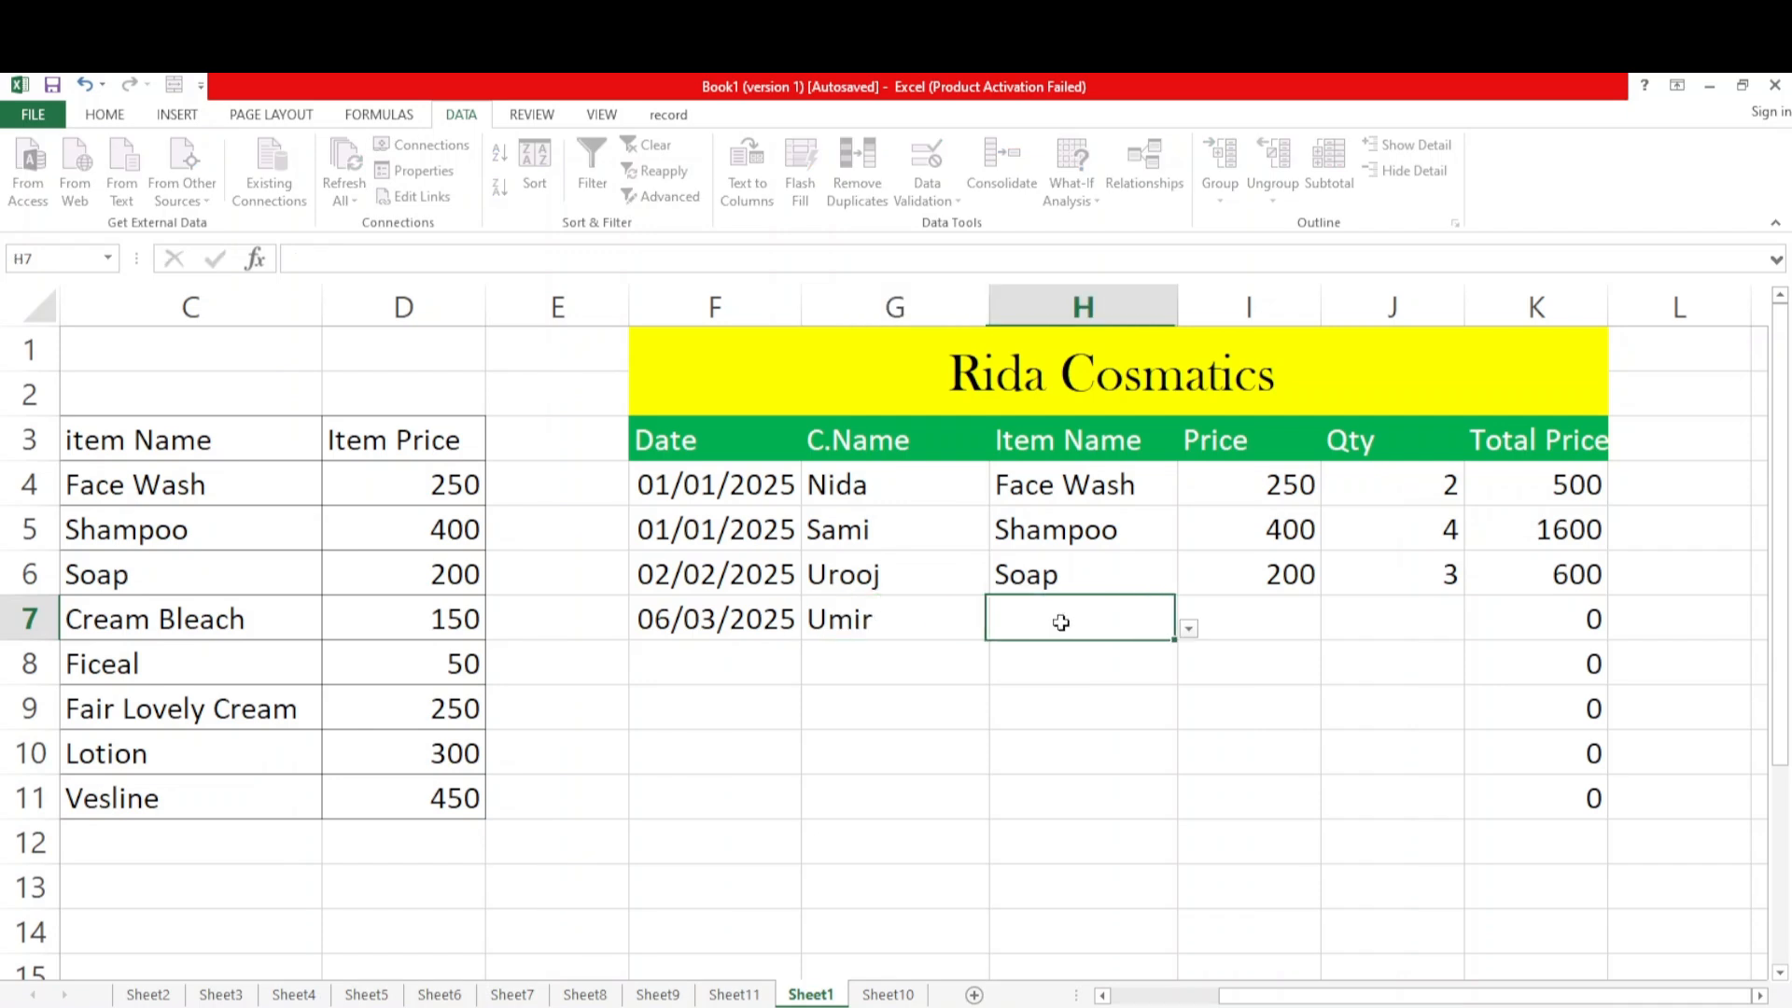
click(1188, 628)
click(1073, 743)
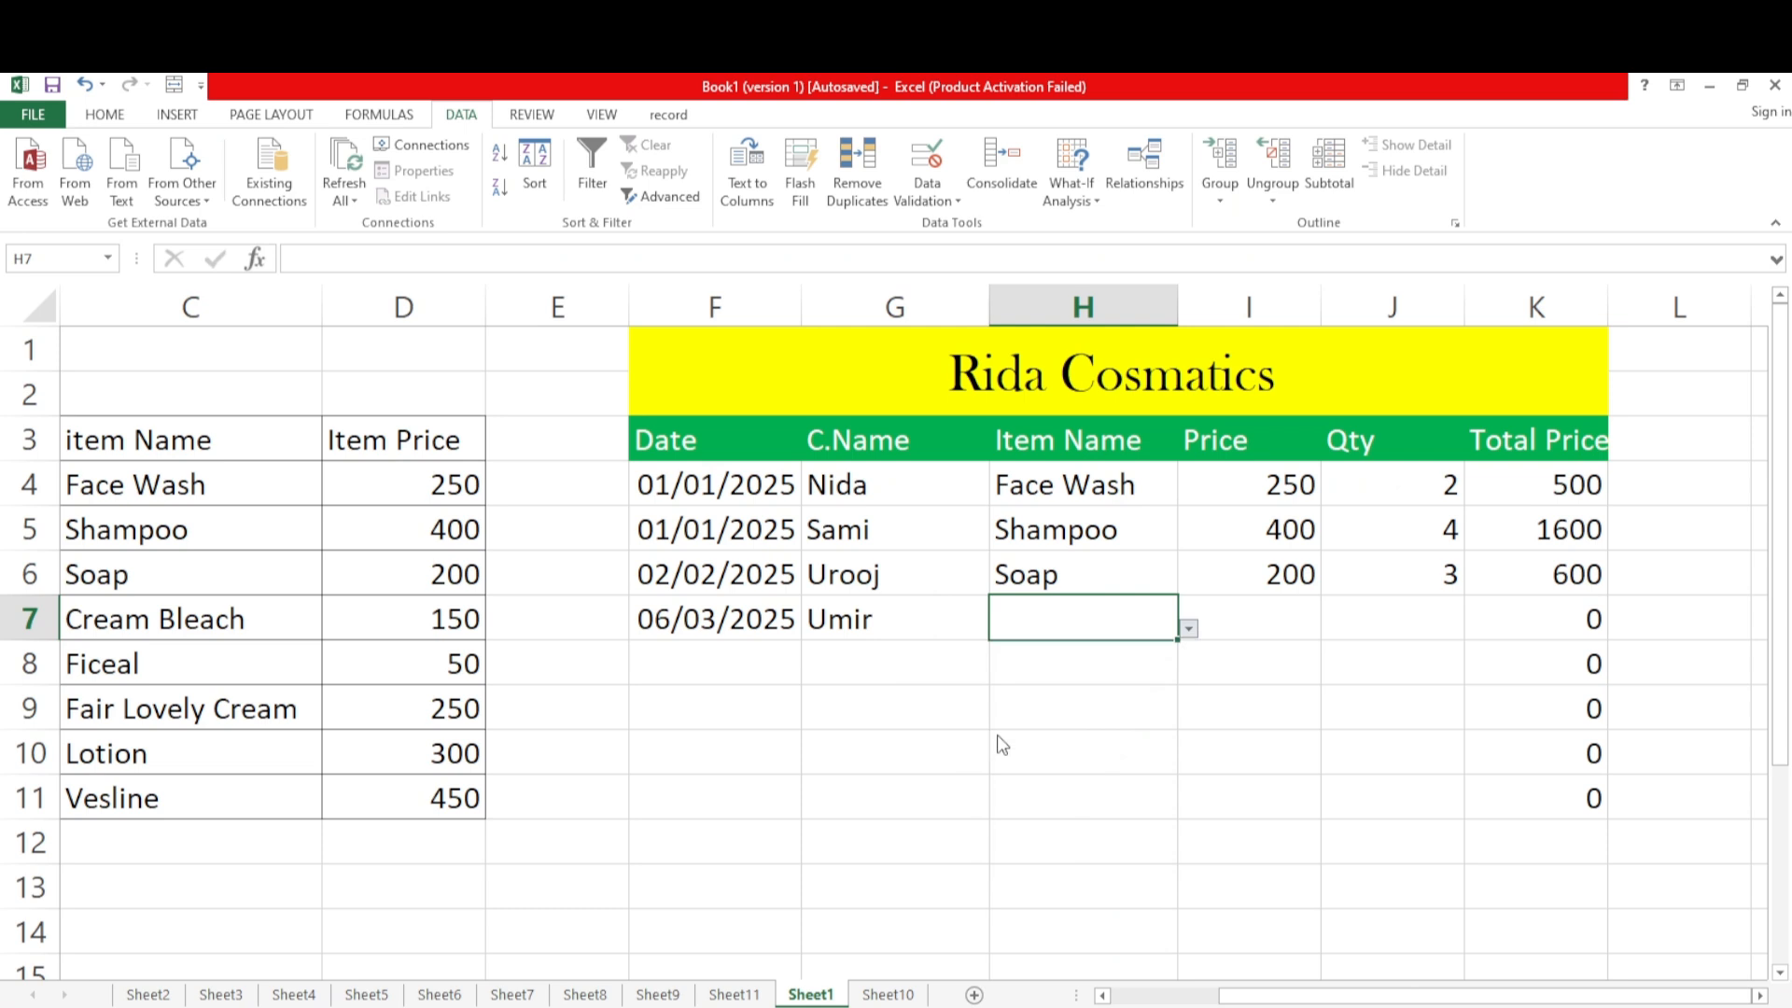
click(1249, 624)
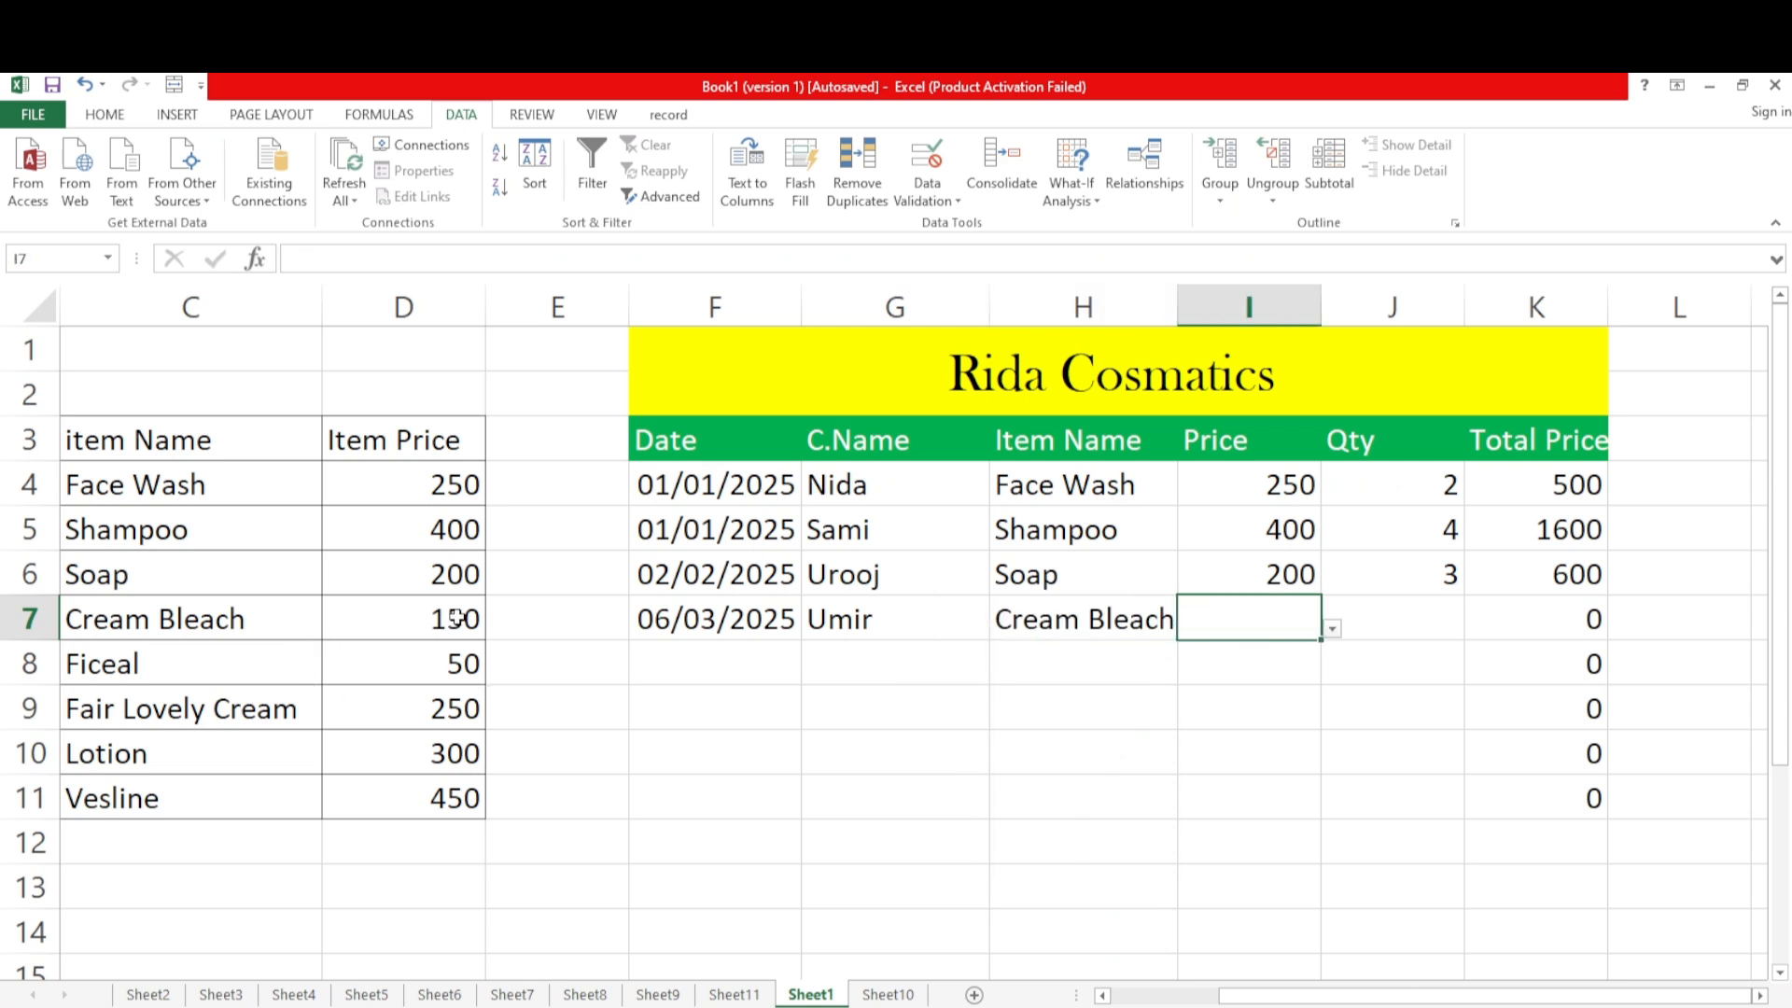
click(1333, 630)
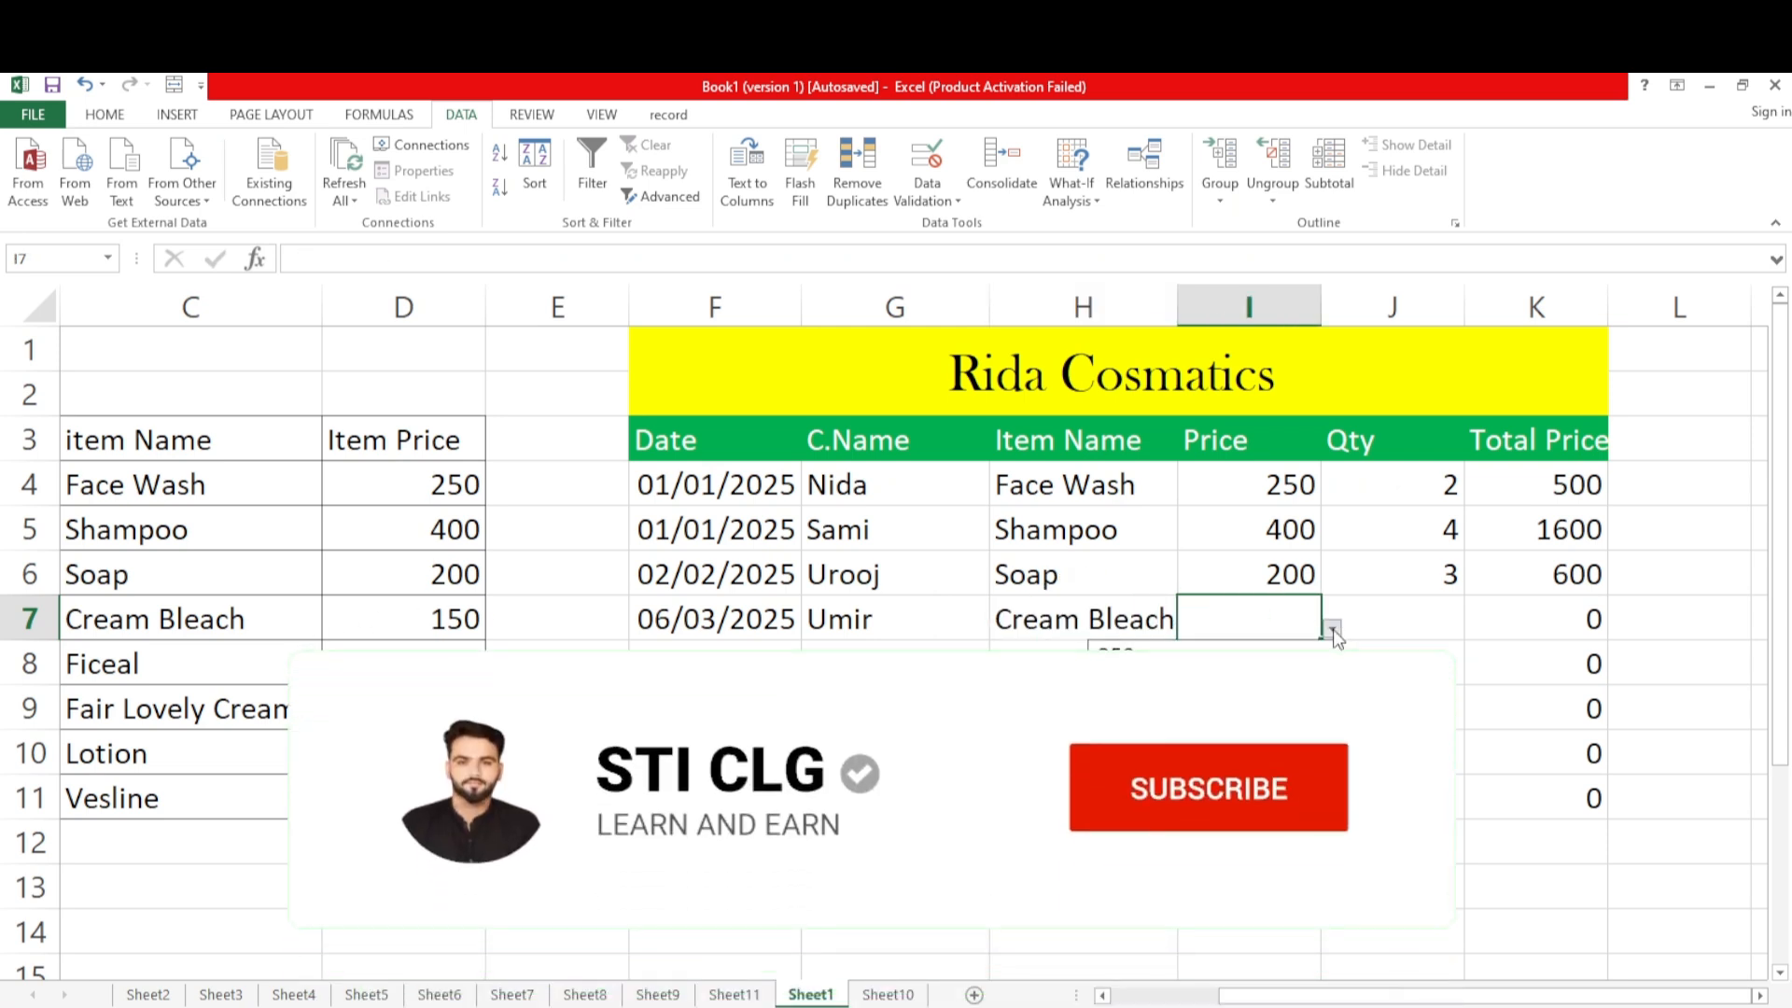
click(1204, 740)
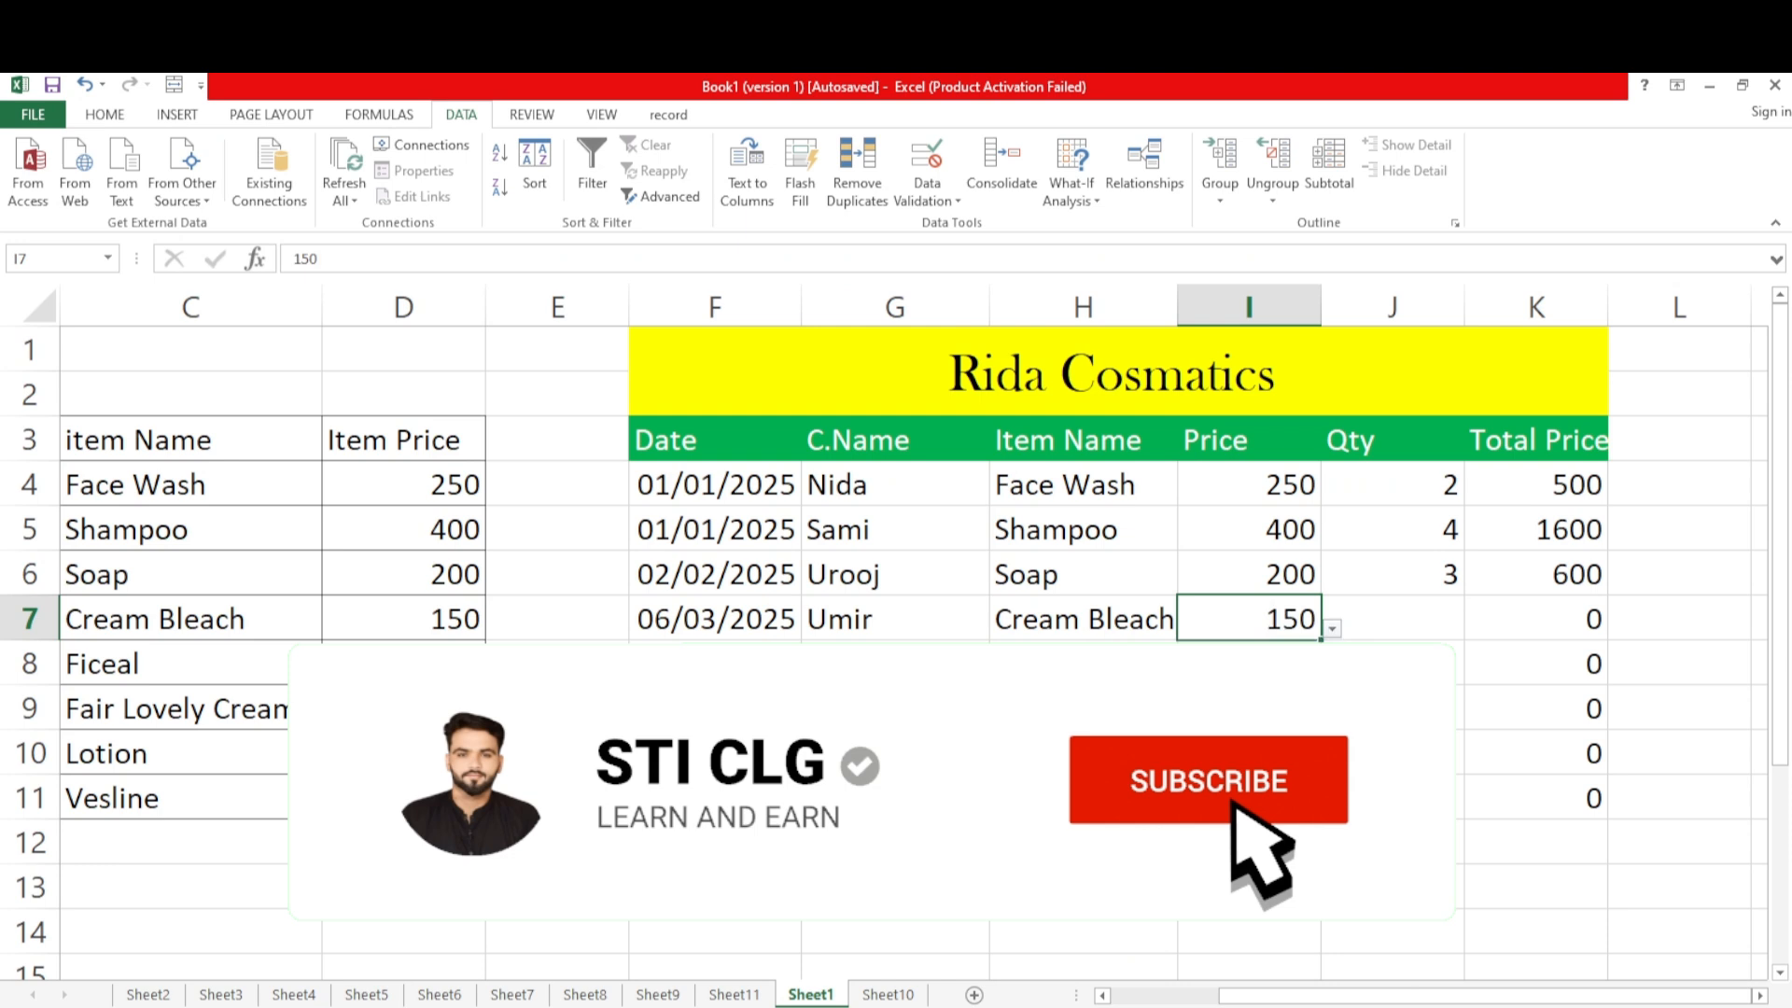
Choose 5 as the Qty in J7 for the Cream Bleach sale and widen column K to fit the Total Price heading
click(1422, 626)
click(1474, 628)
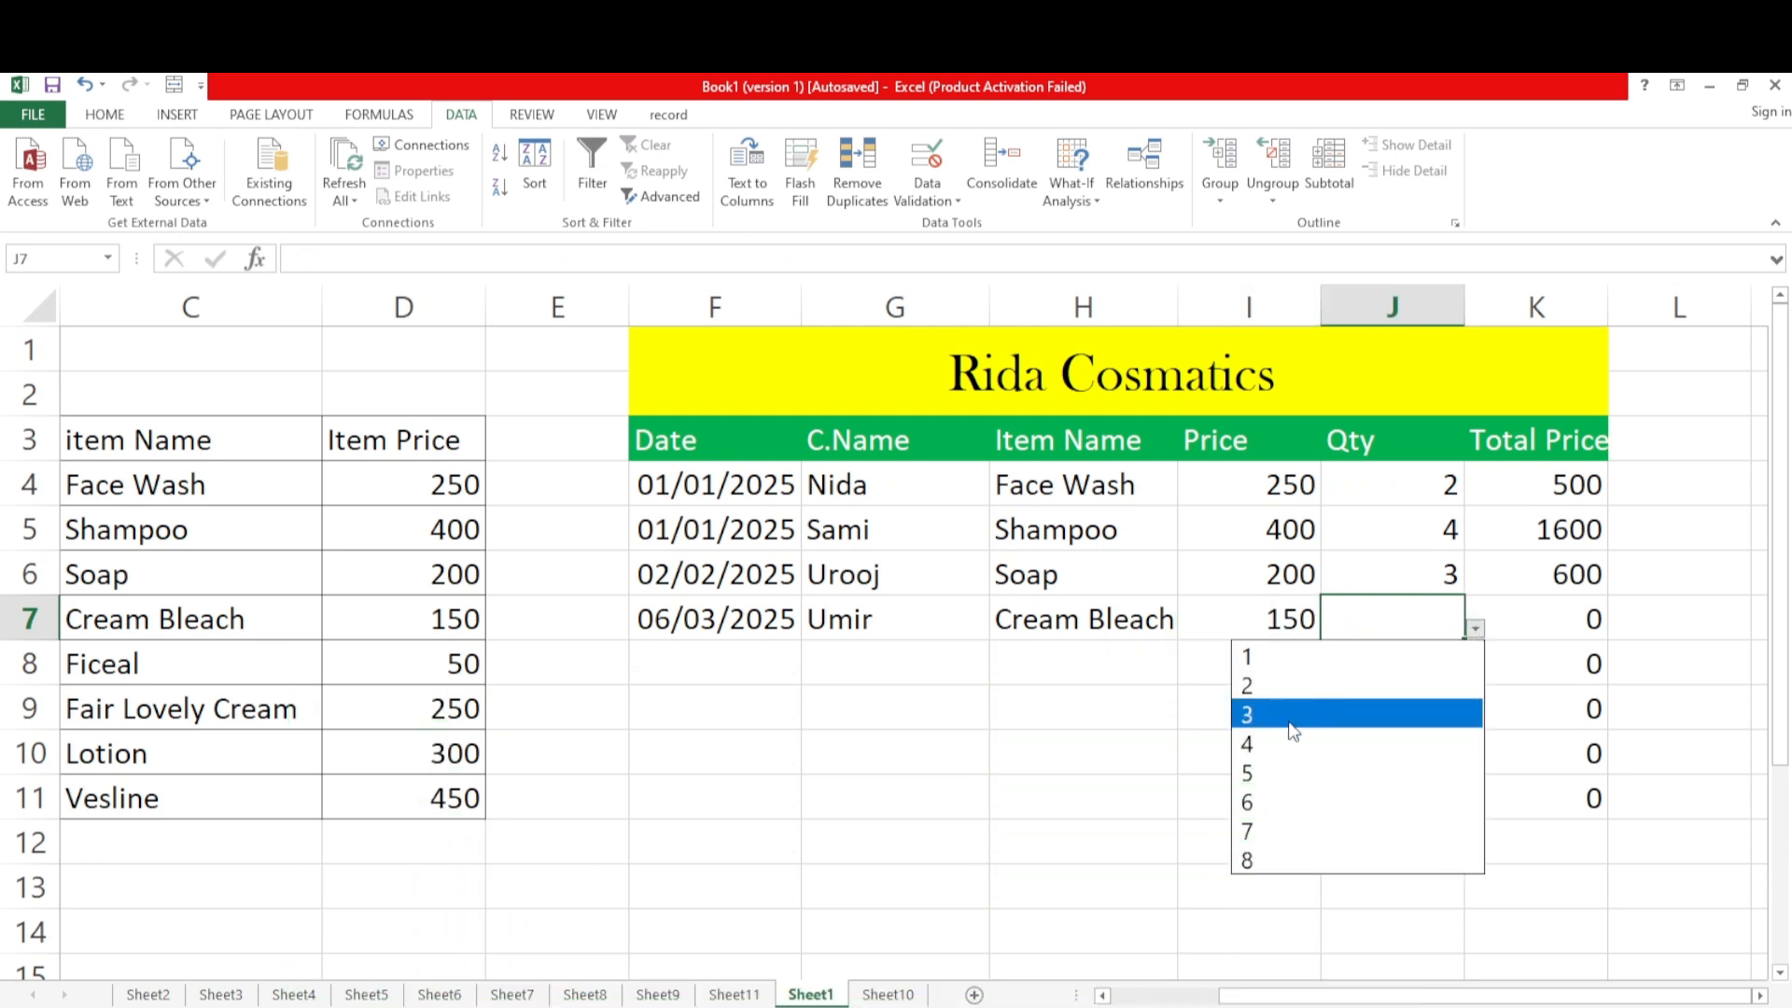
click(1251, 775)
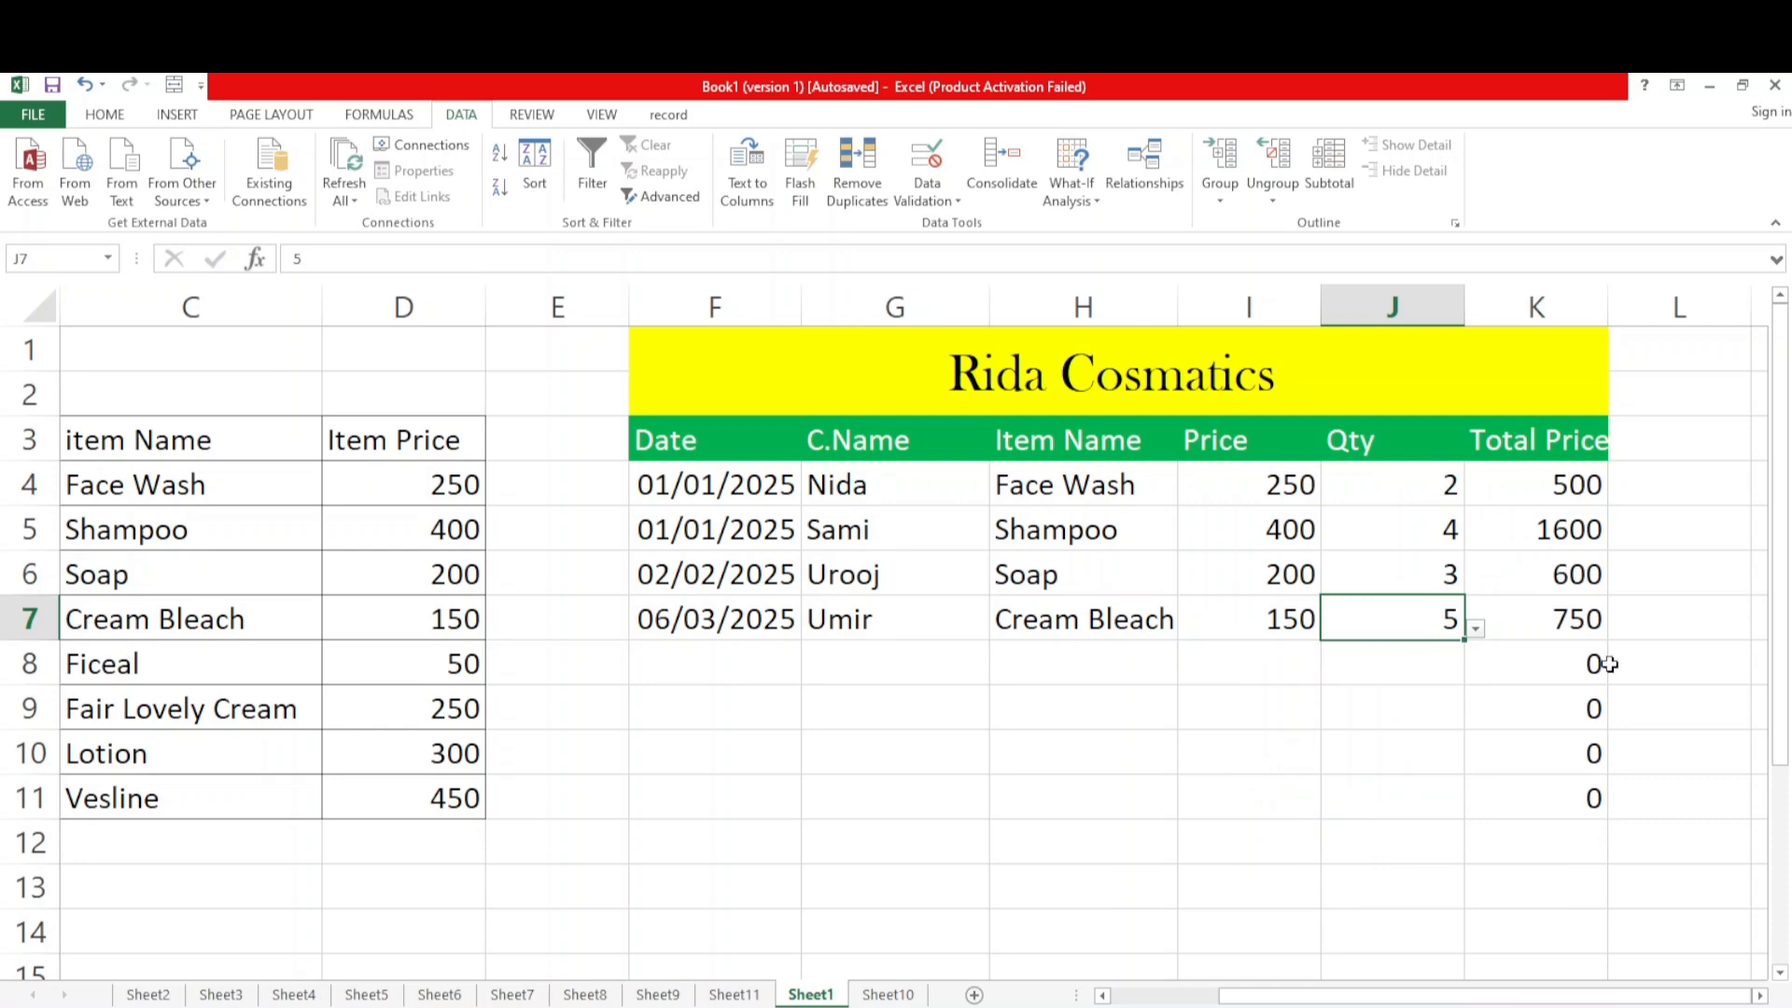
drag(1609, 312, 1634, 312)
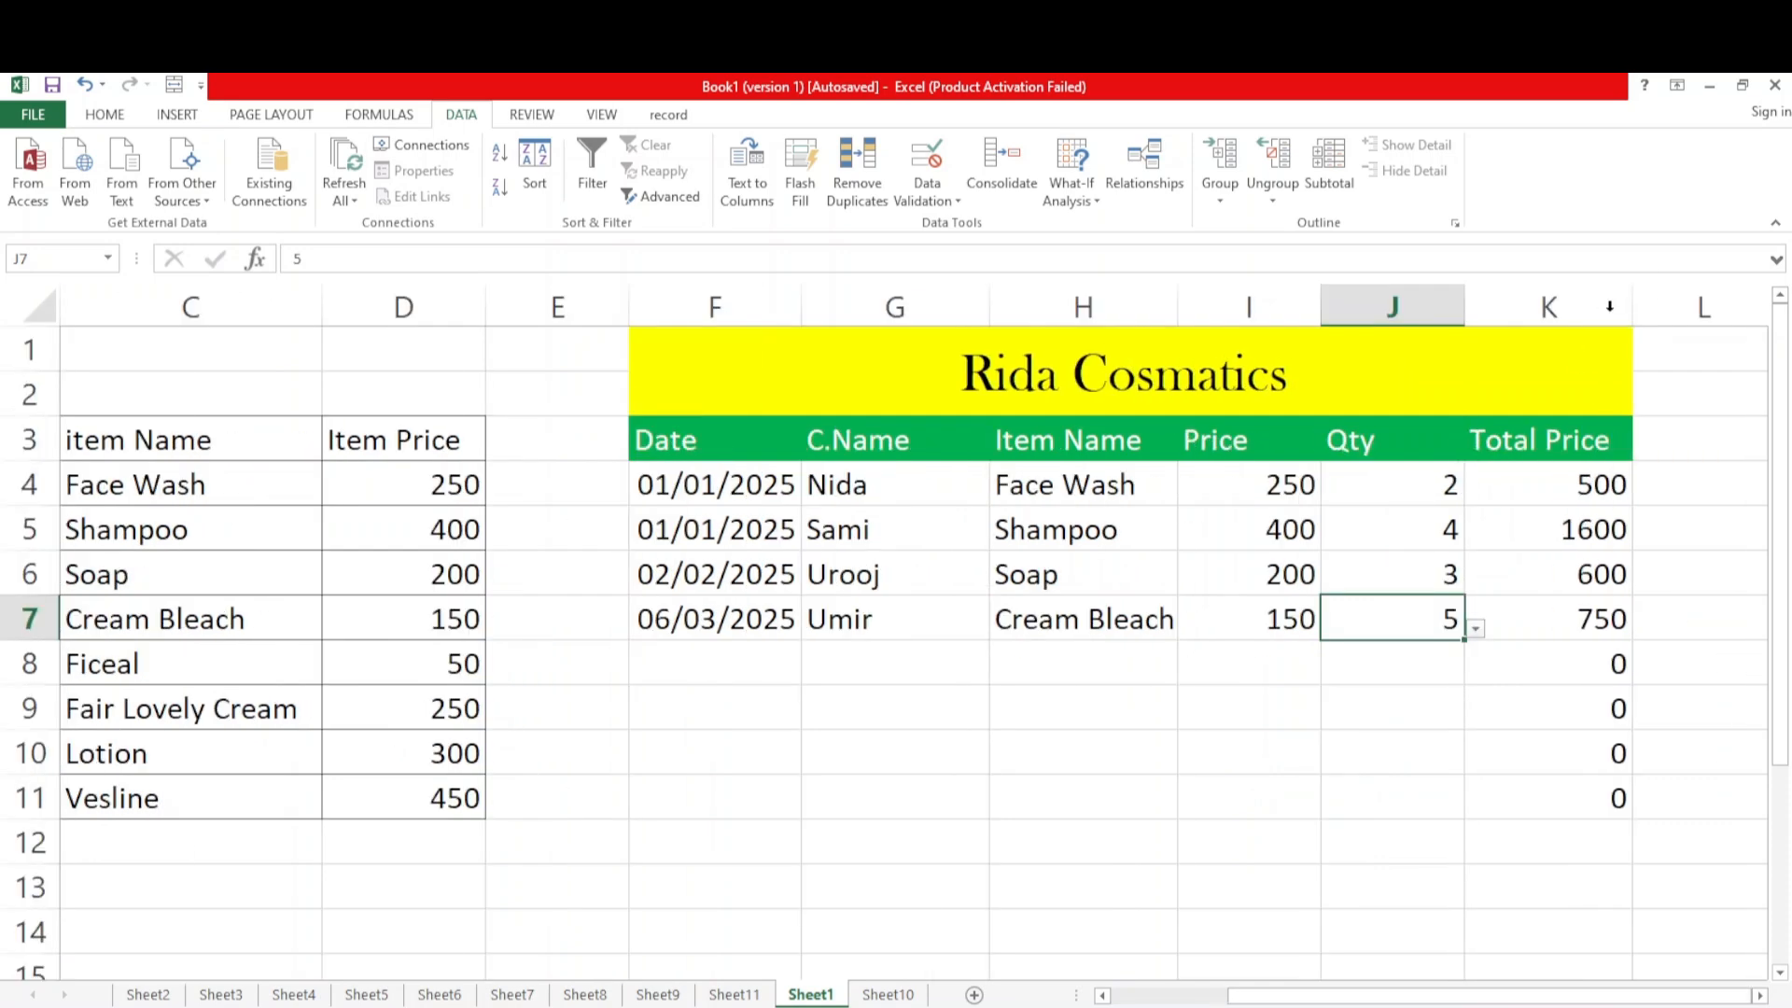
click(1182, 712)
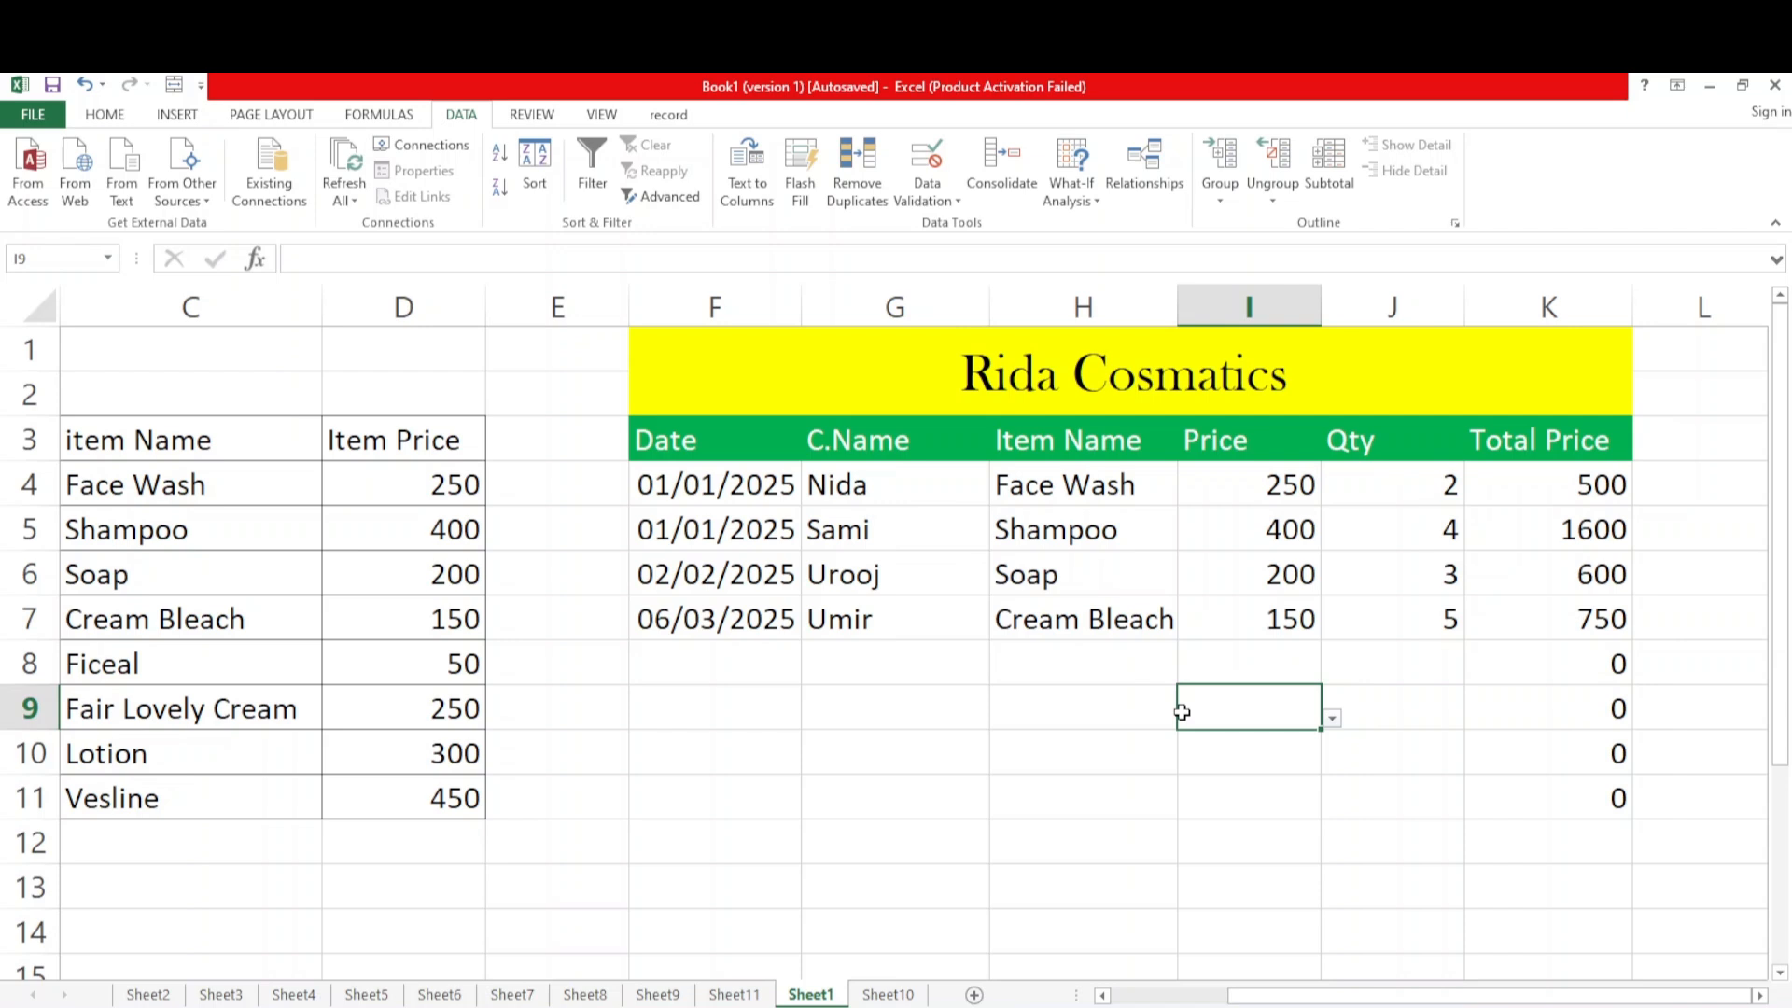
click(705, 663)
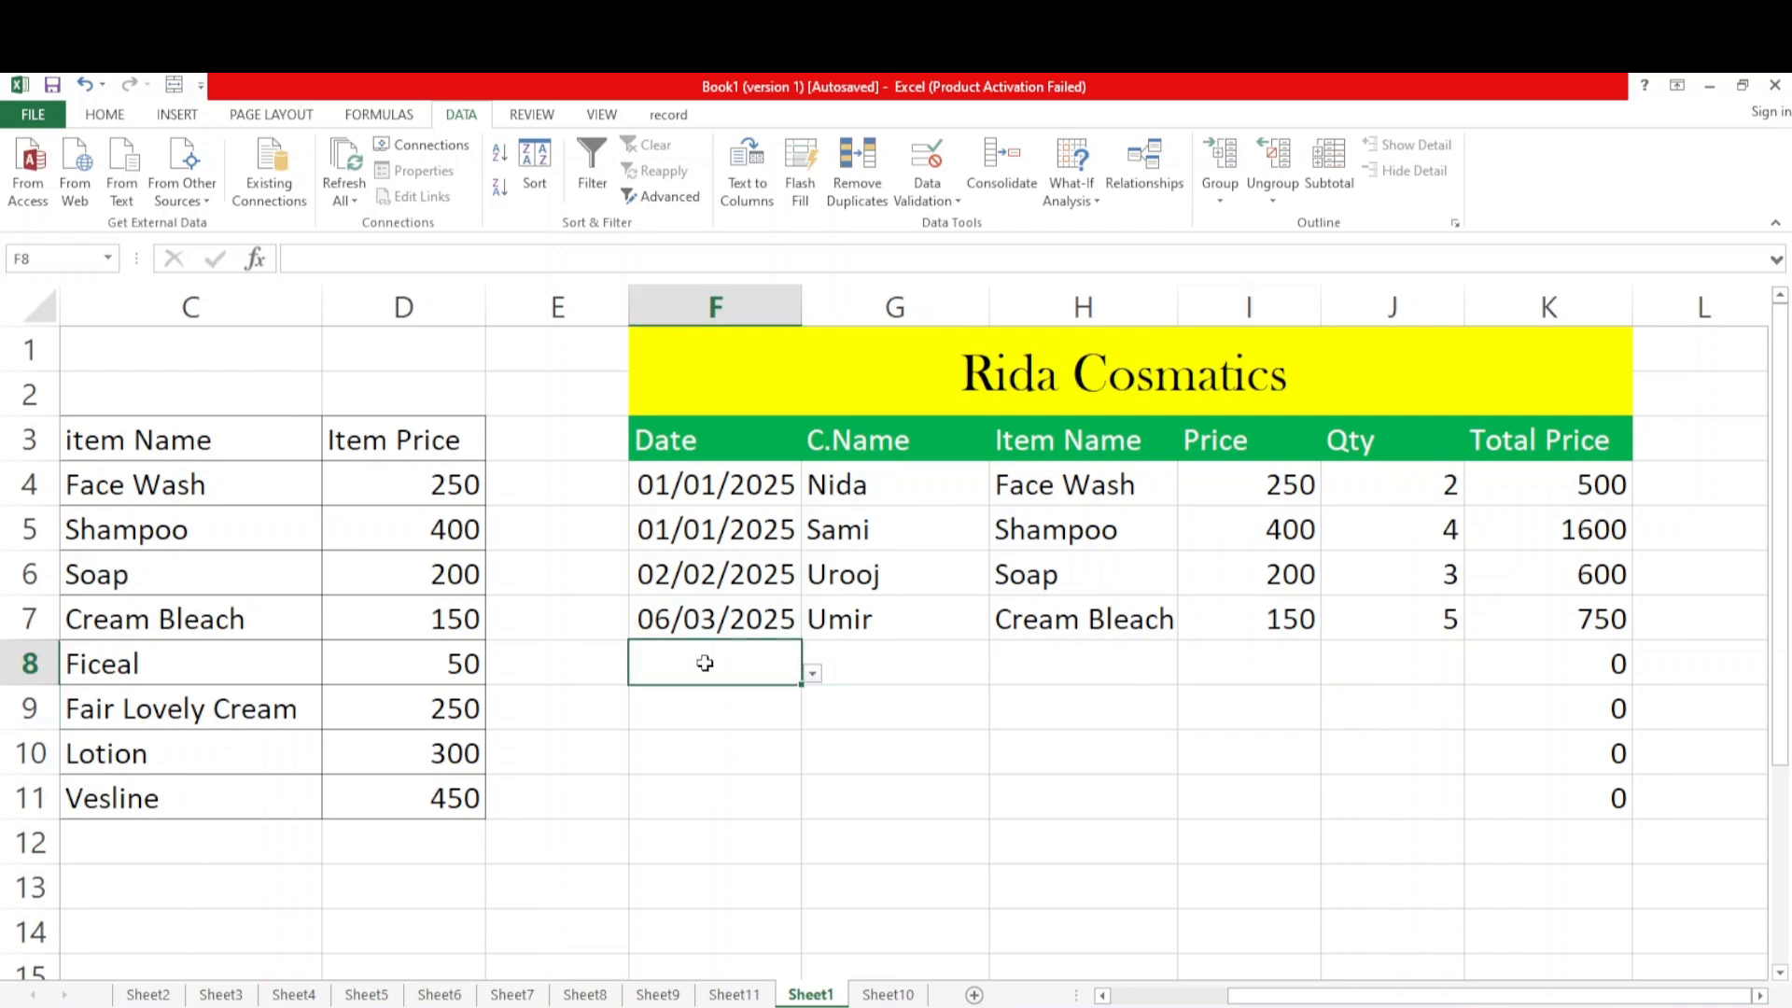
click(958, 657)
click(1054, 665)
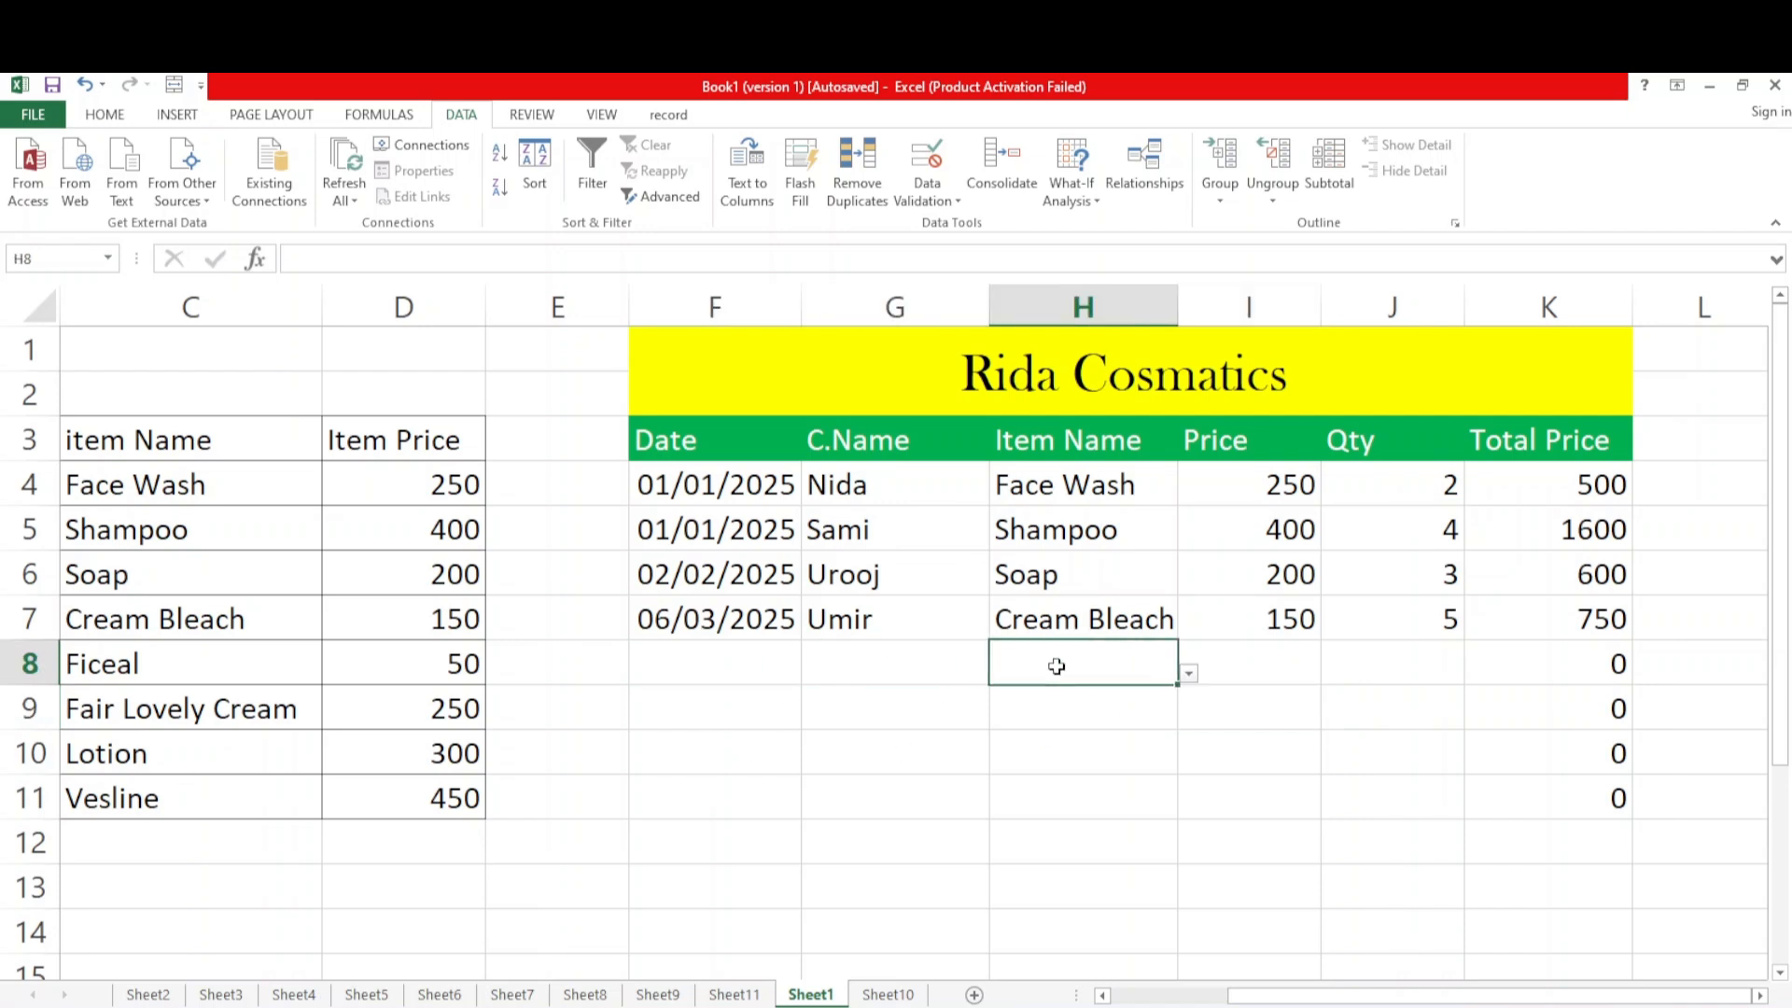
click(1225, 668)
click(1442, 656)
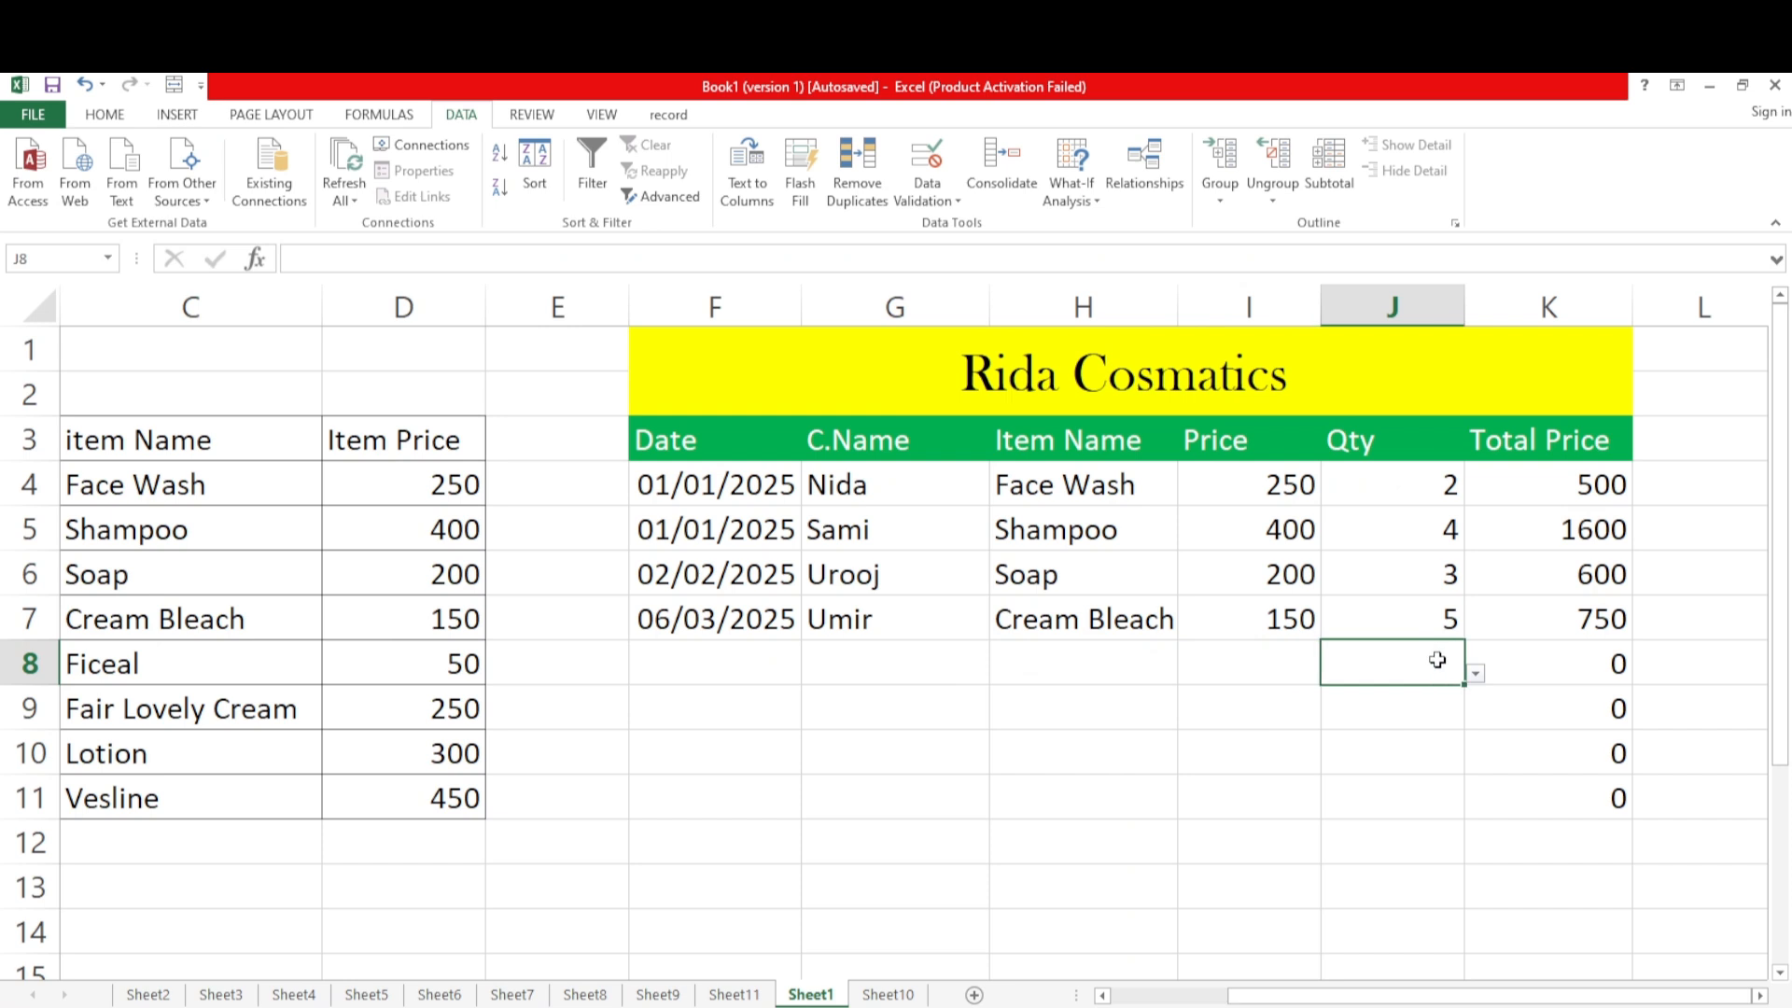
Start the fifth sale in row 8 by choosing the date 07/04/2025 in F8 and entering the customer's name in G8
click(728, 665)
click(813, 674)
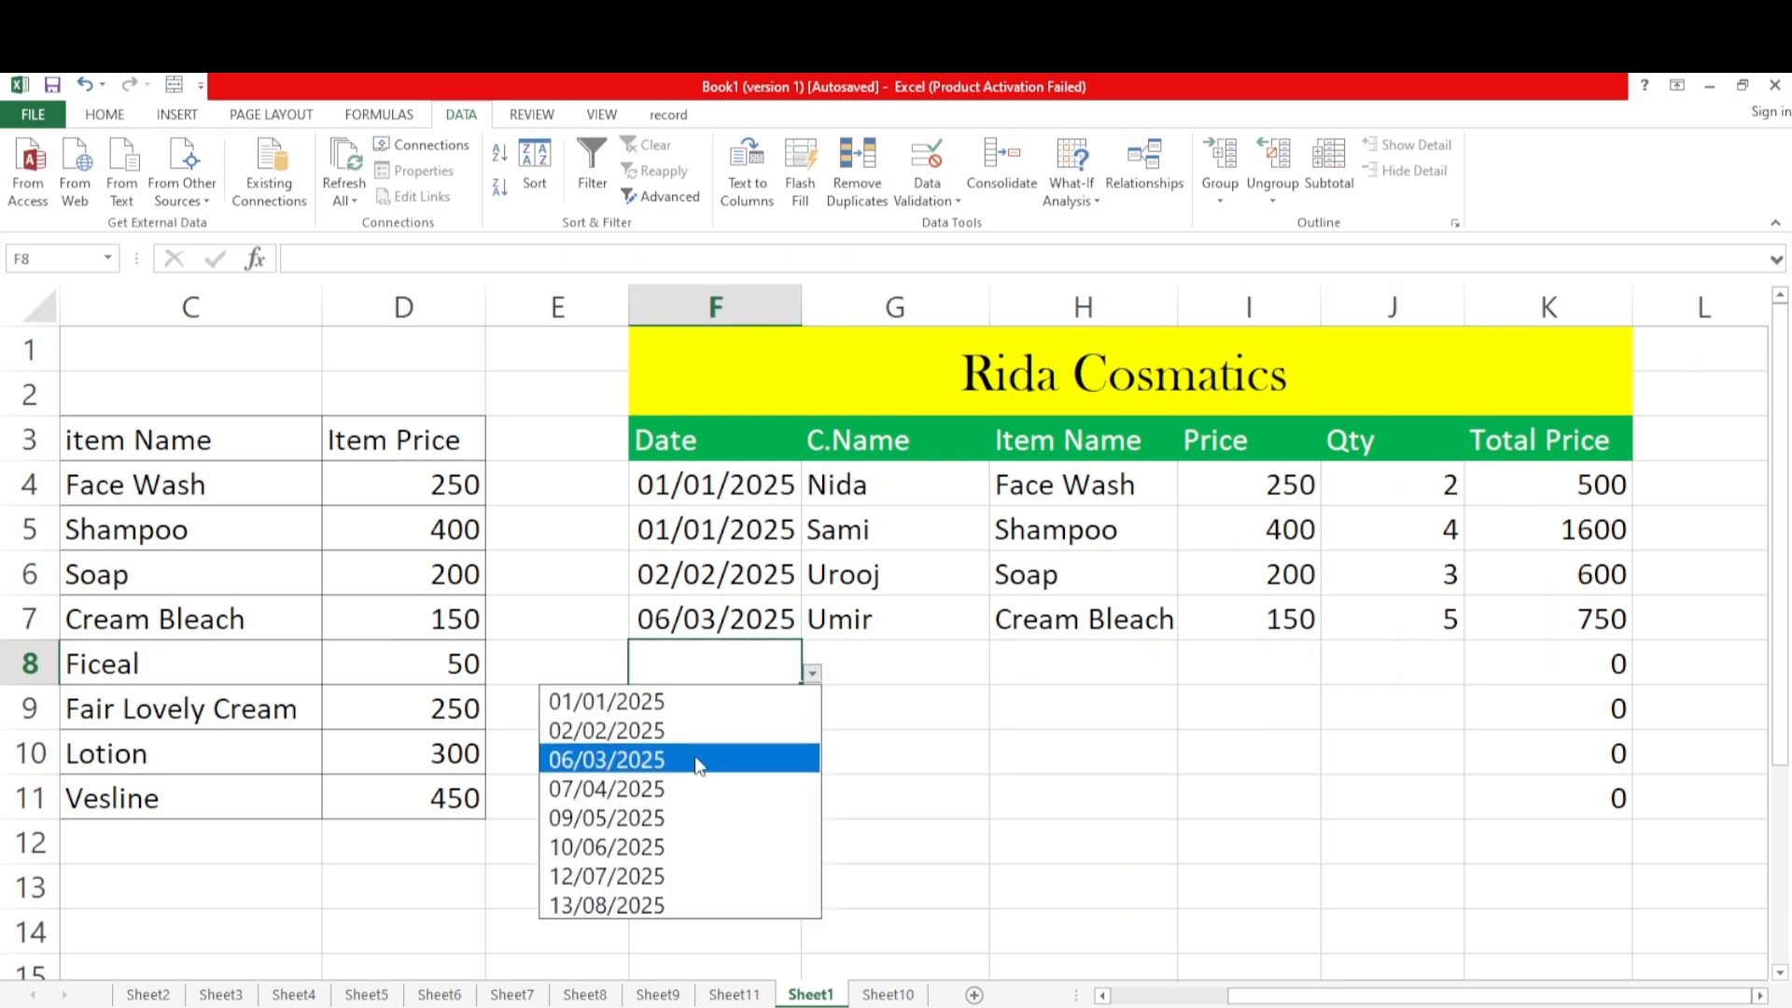
click(644, 795)
click(885, 663)
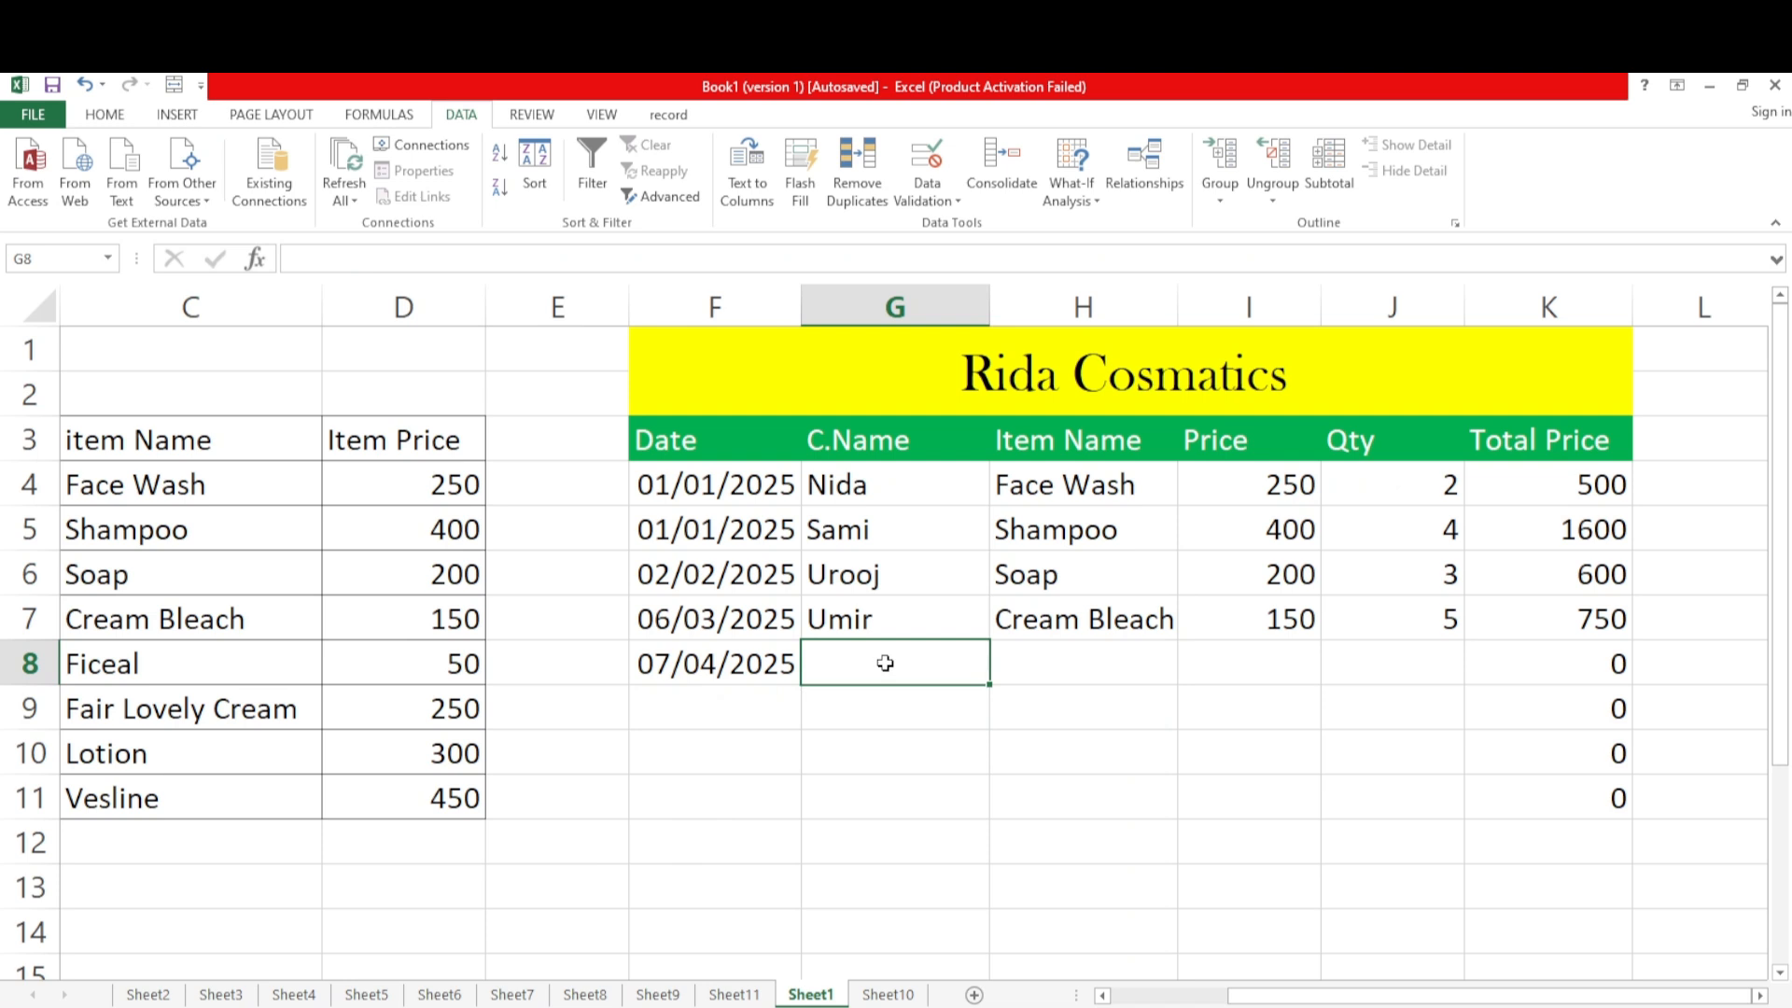
text(Ramzan)
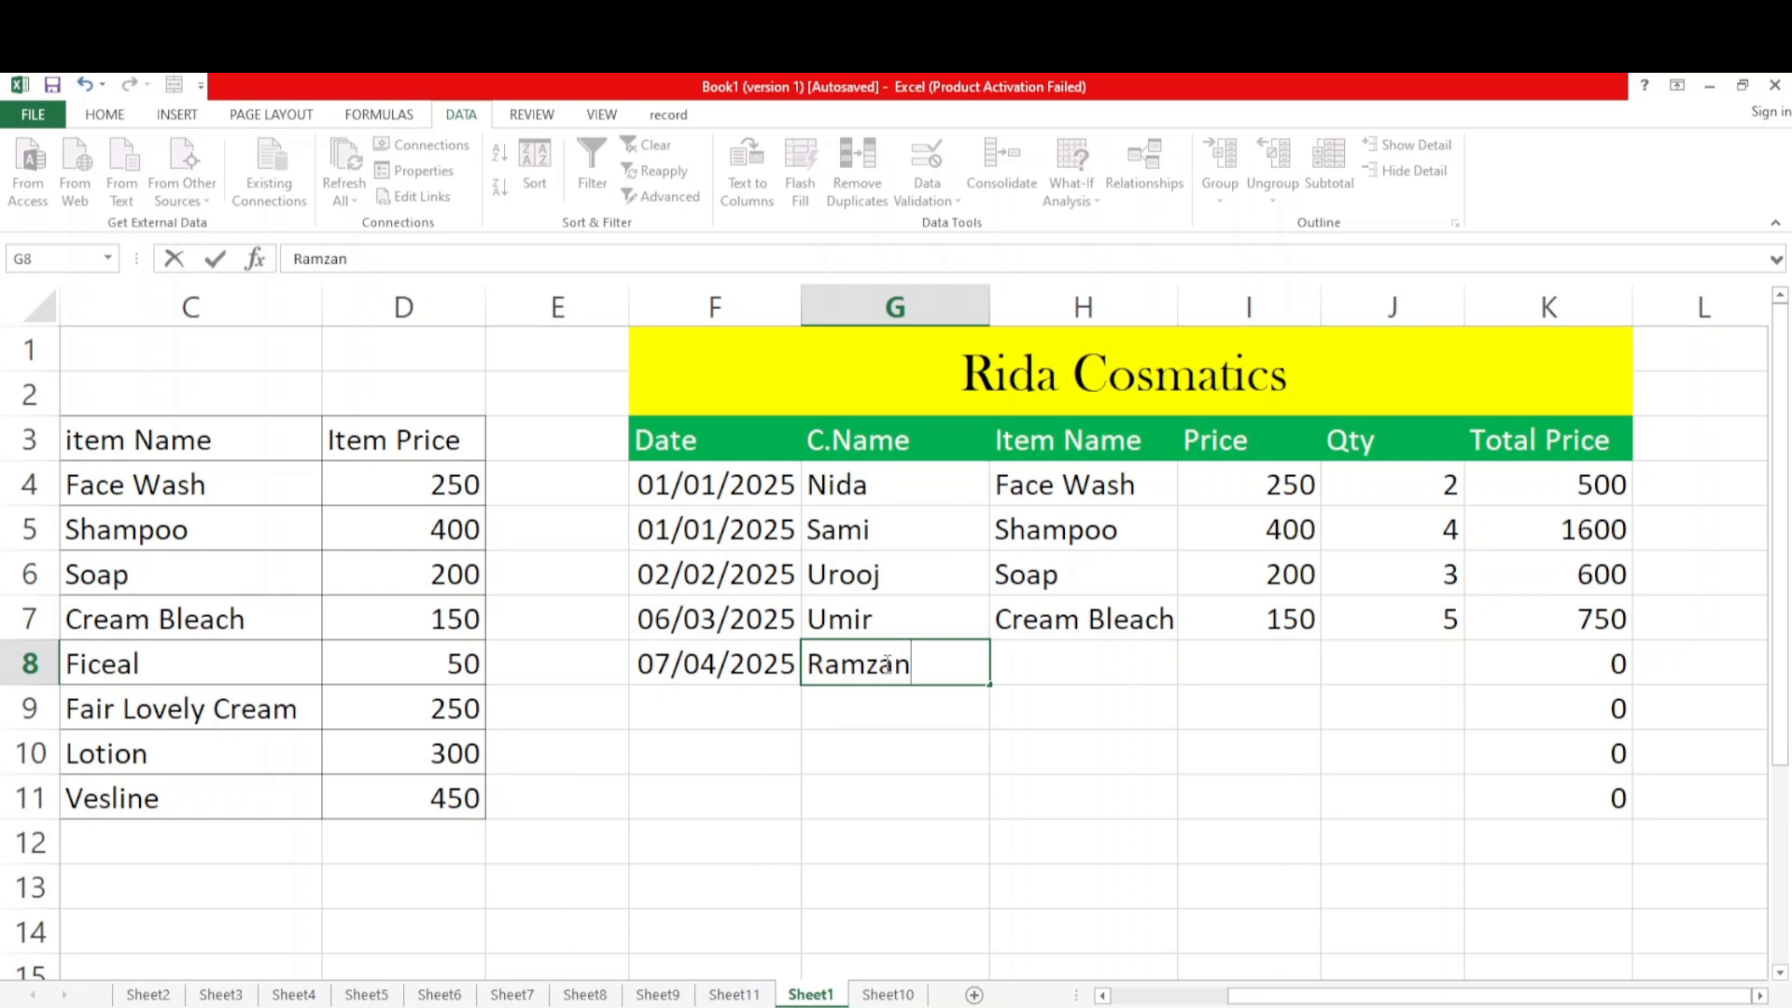
Choose Ficeal as the item in H8 and 50 as its price in I8 from the dropdowns
click(1086, 654)
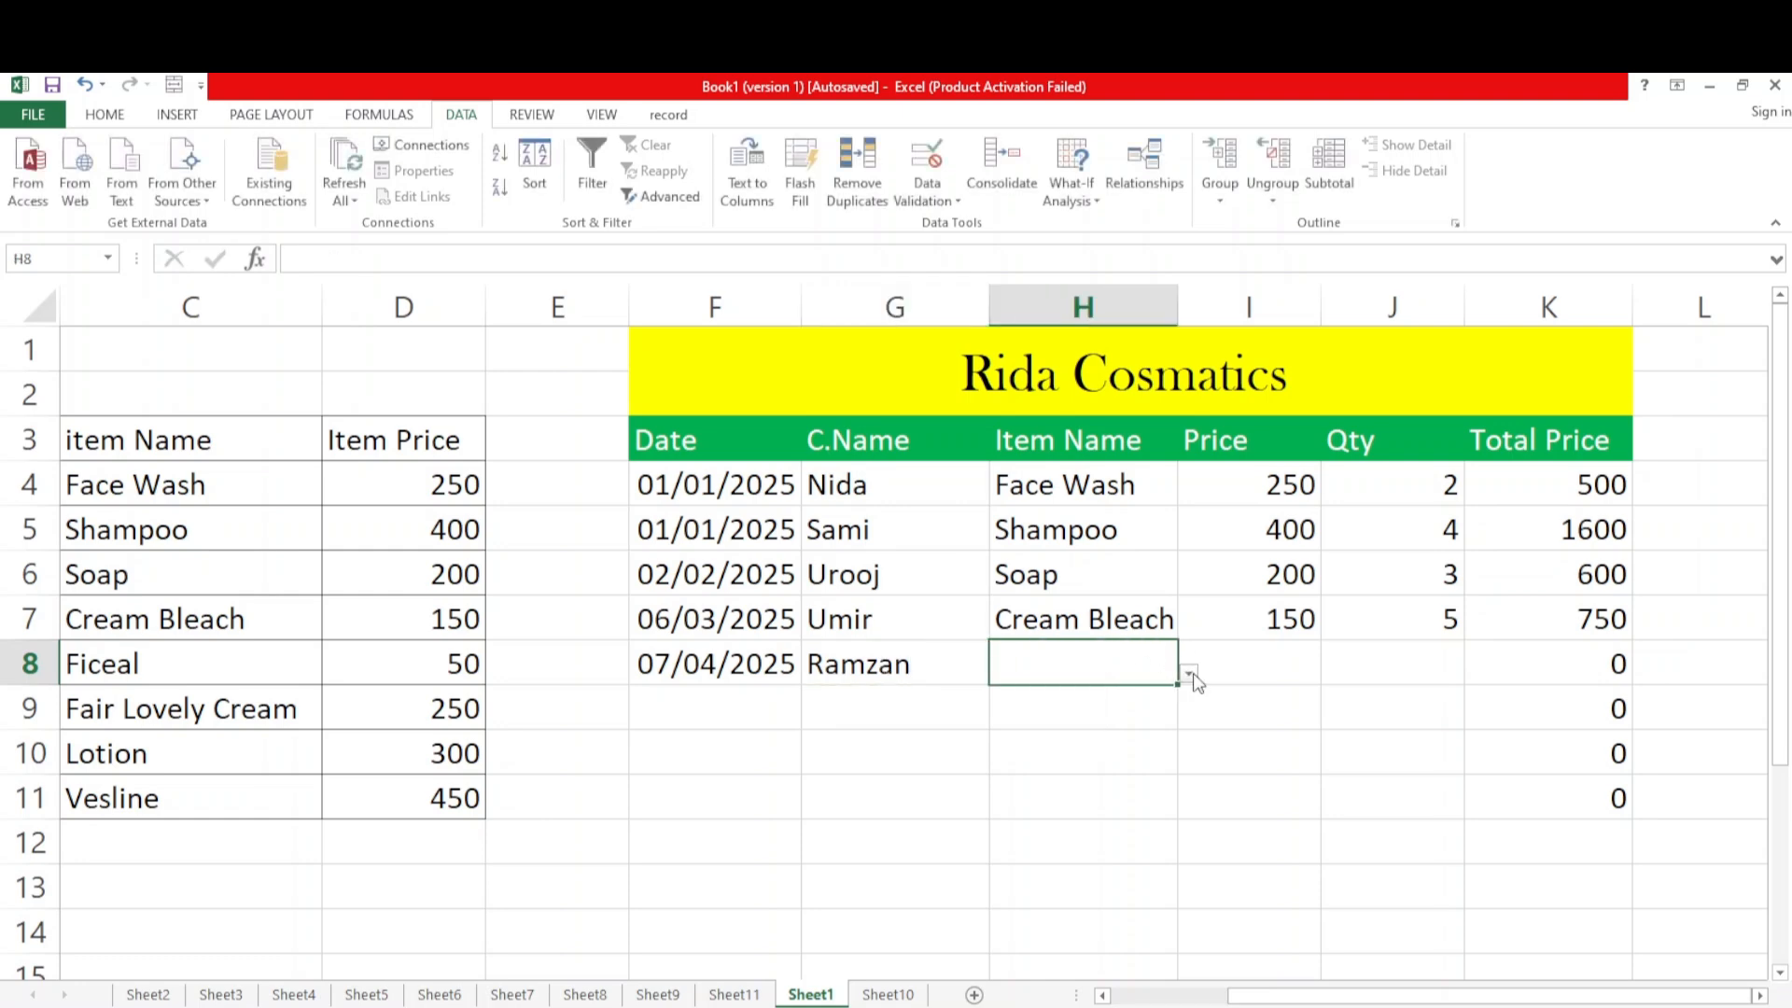
click(1192, 676)
click(980, 820)
click(1260, 663)
click(1332, 672)
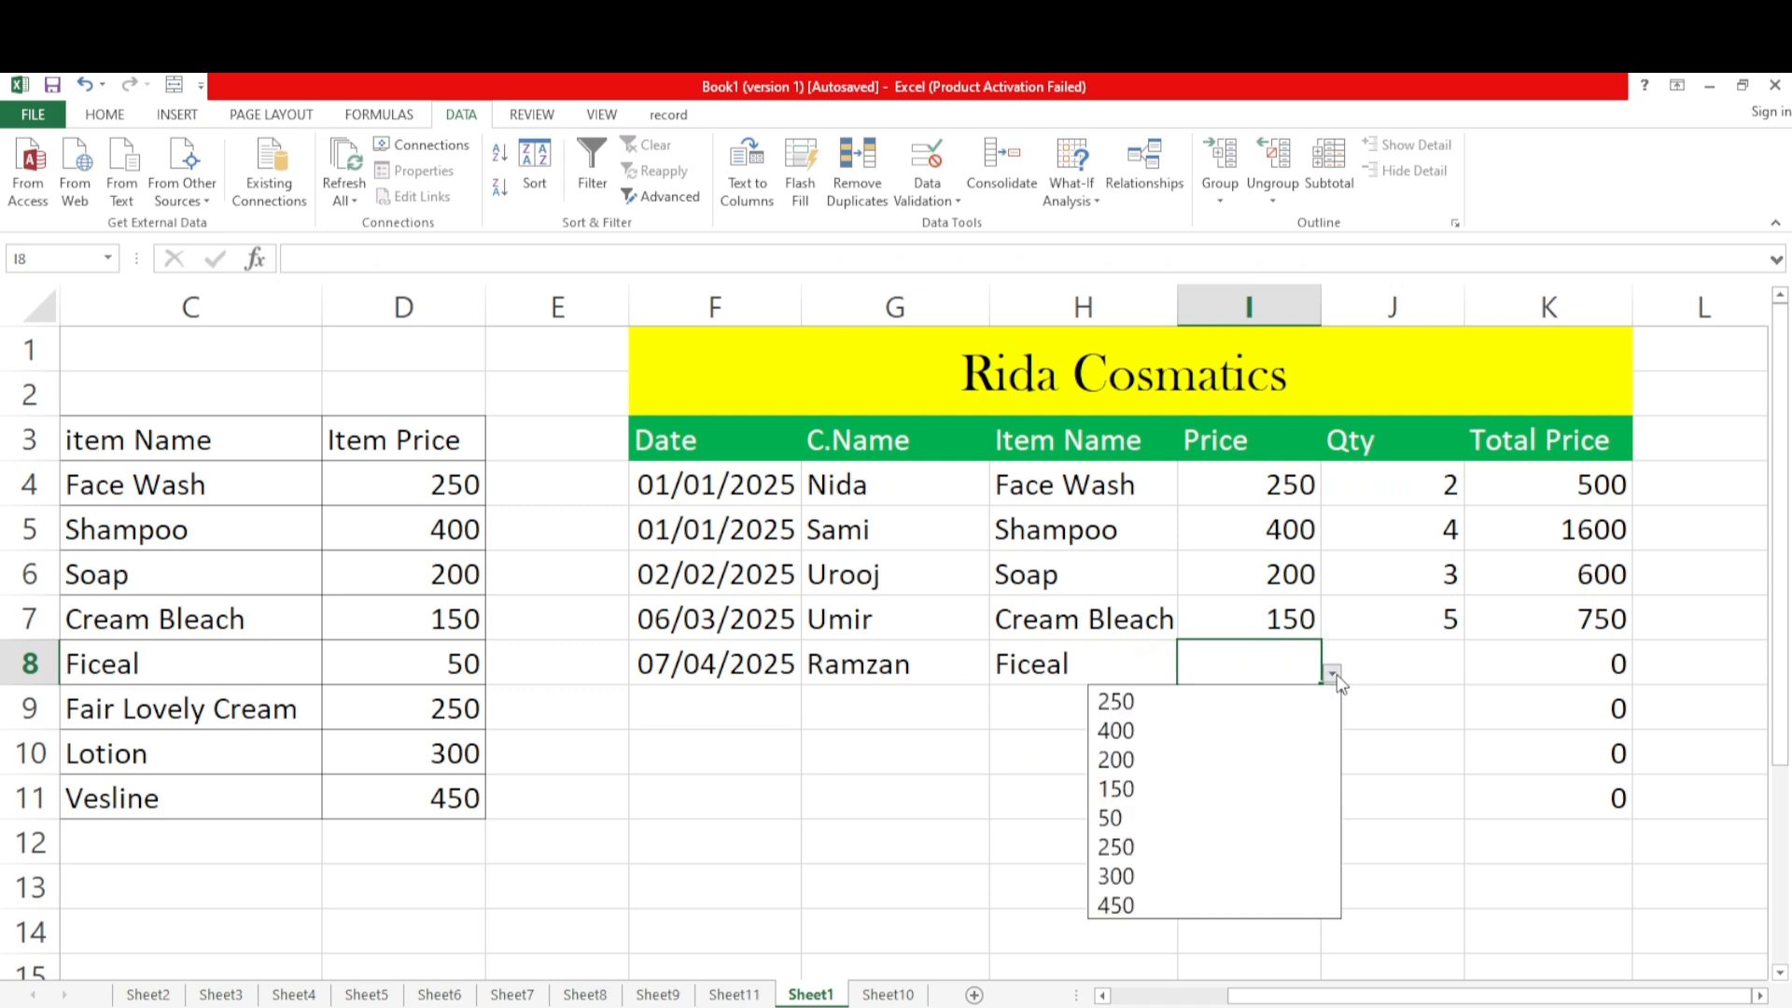
click(1117, 804)
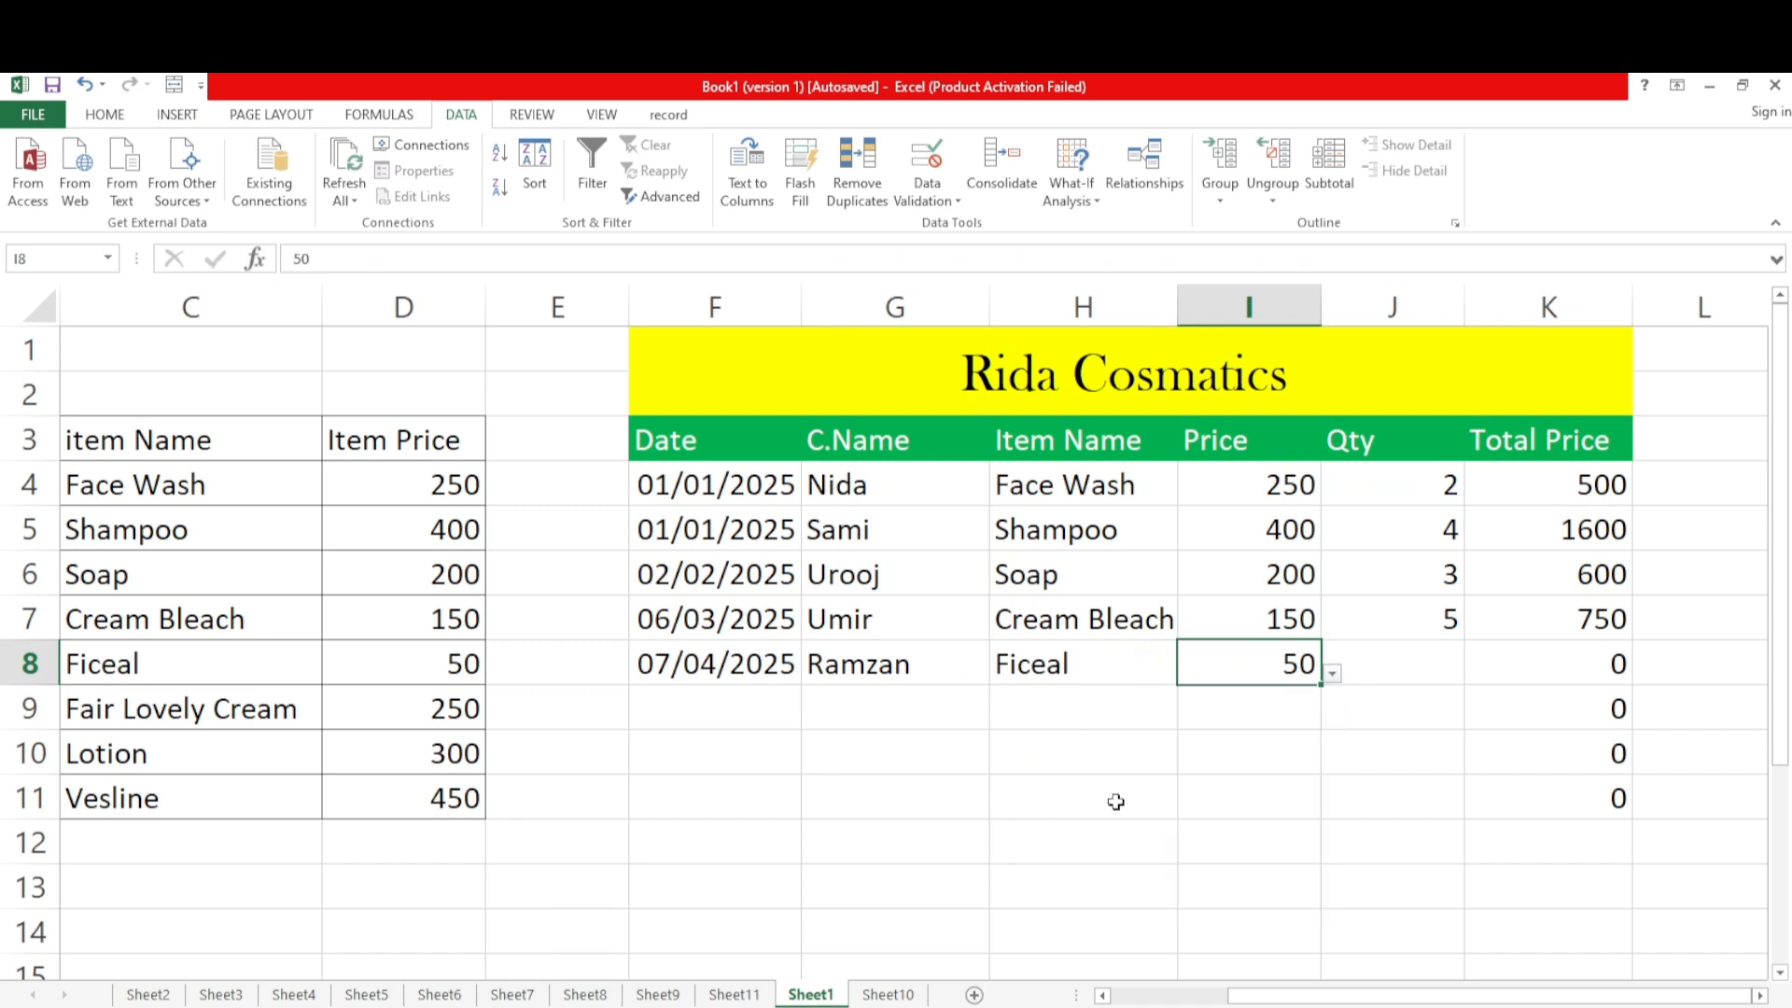
Choose 1 from the Qty dropdown in J8 for the Ficeal sale
click(1434, 651)
click(1475, 673)
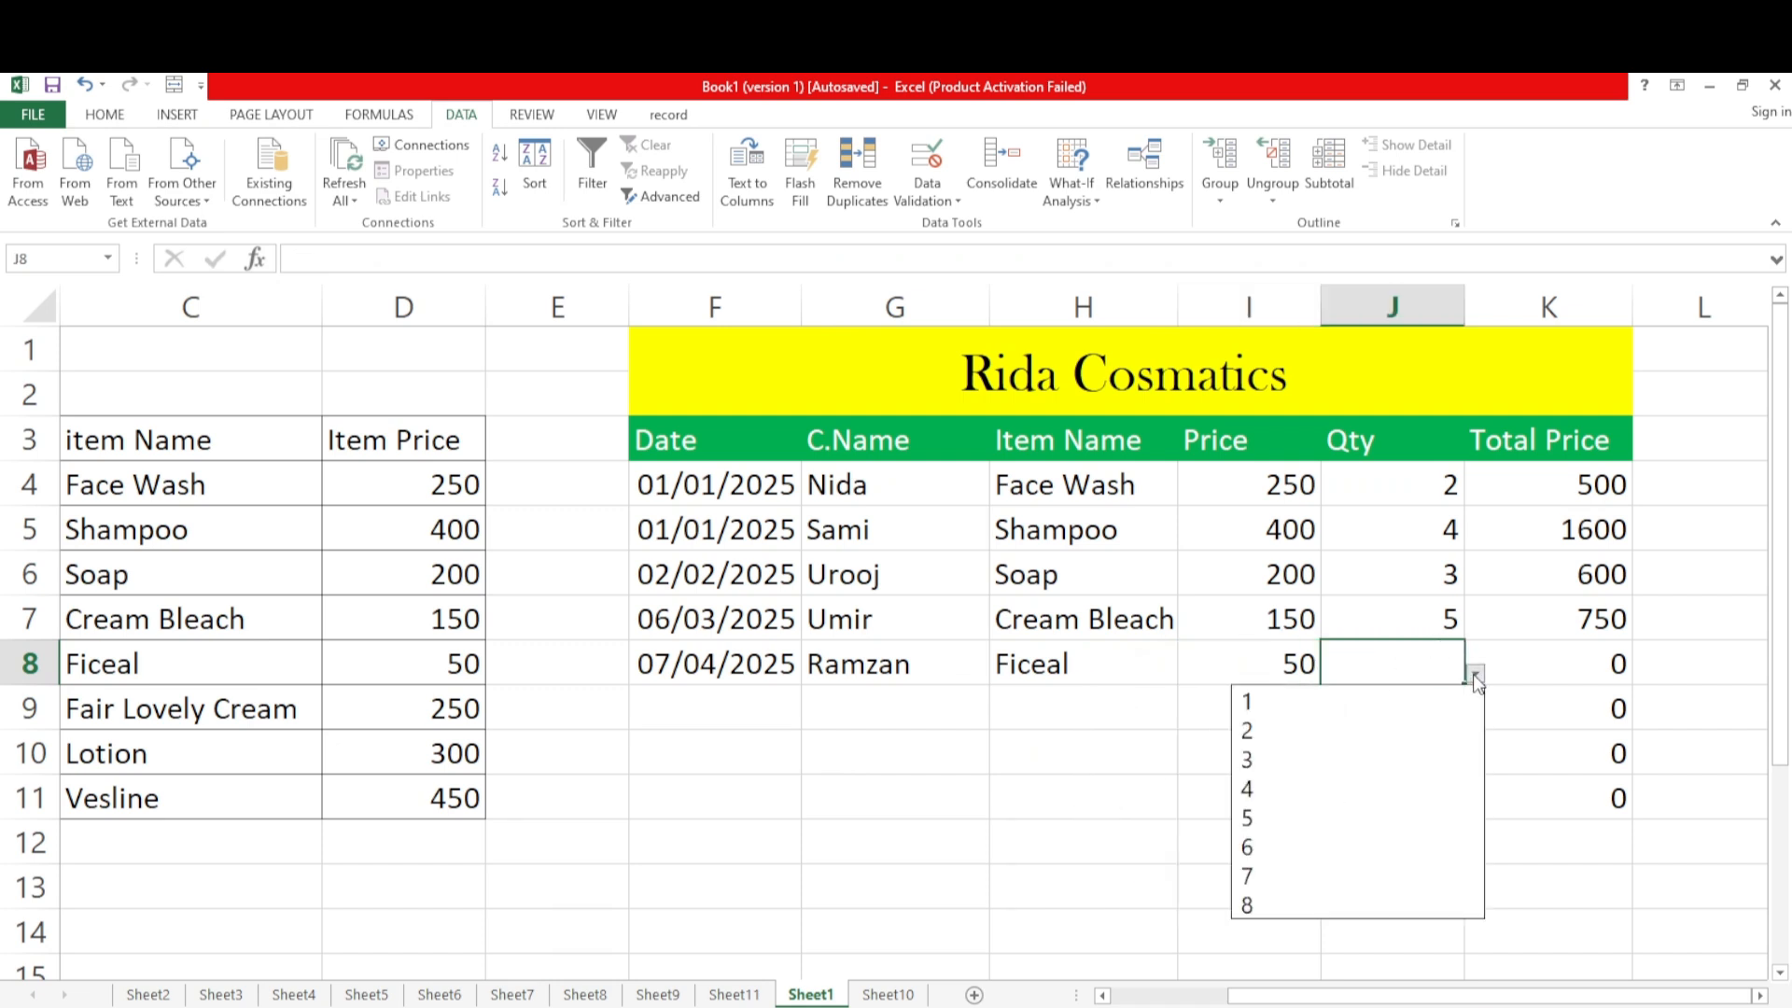
click(1339, 702)
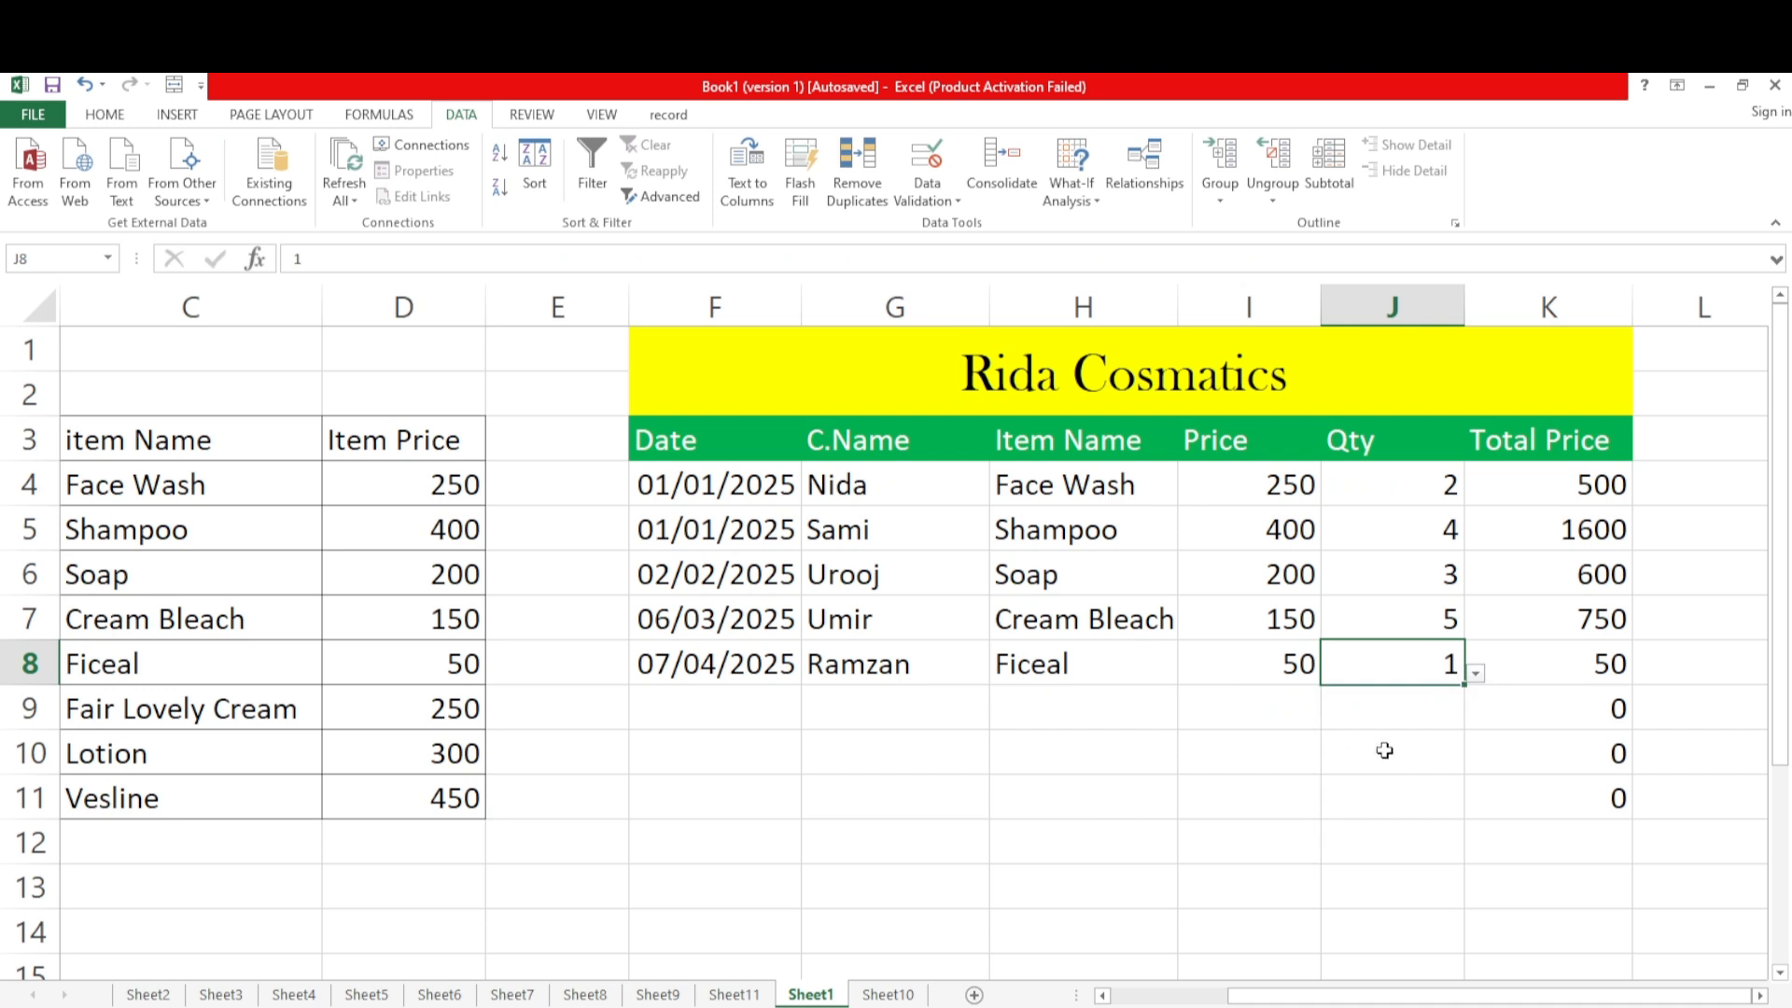
click(1438, 775)
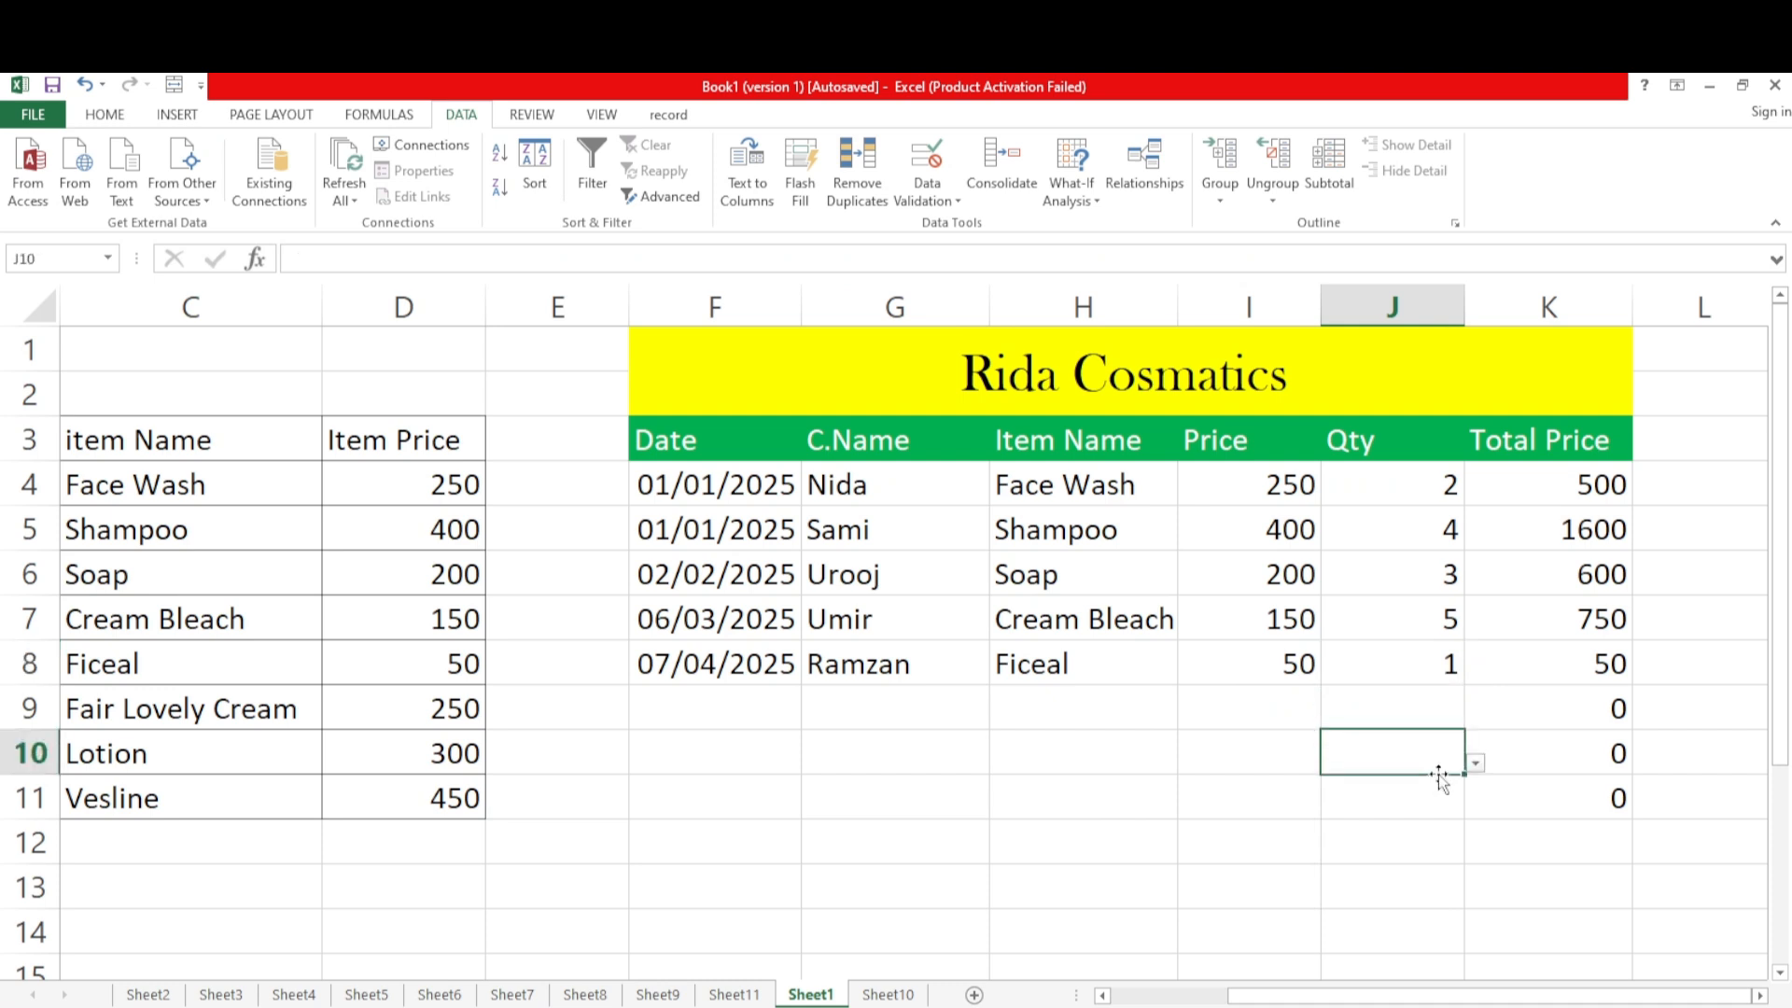